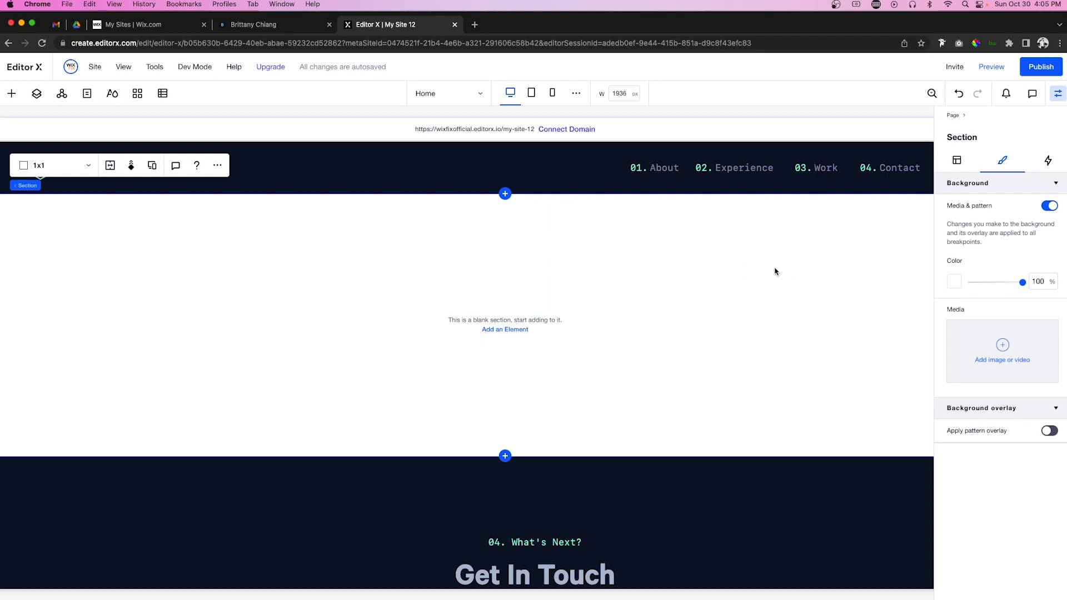
Step: Set the section background to the darkest navy theme swatch
{"action": "left_click", "coordinate": [956, 285]}
{"action": "left_click", "coordinate": [1049, 401]}
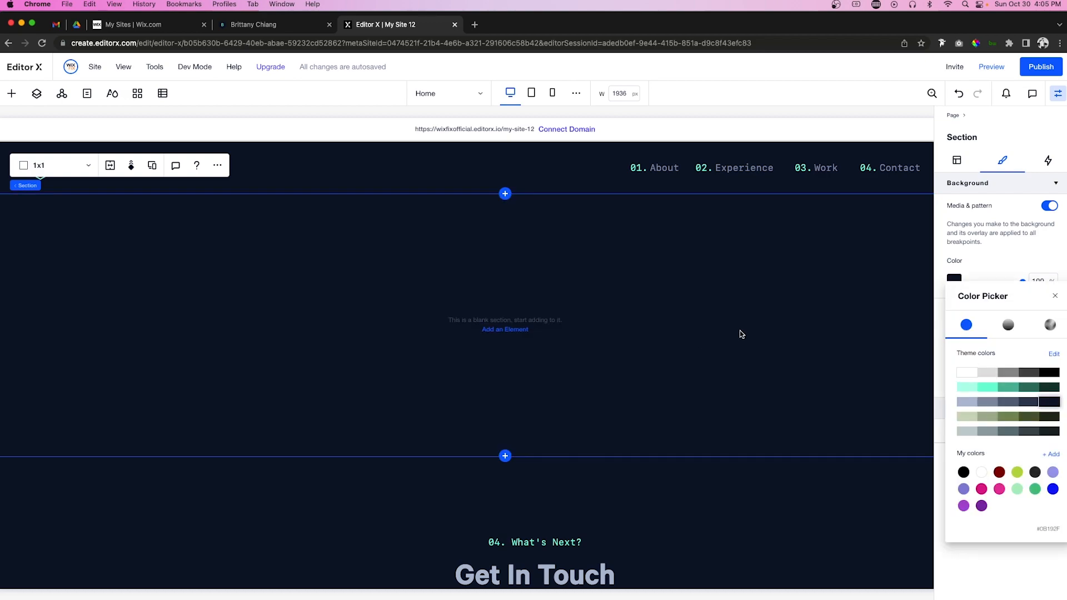
{"action": "left_click", "coordinate": [975, 257]}
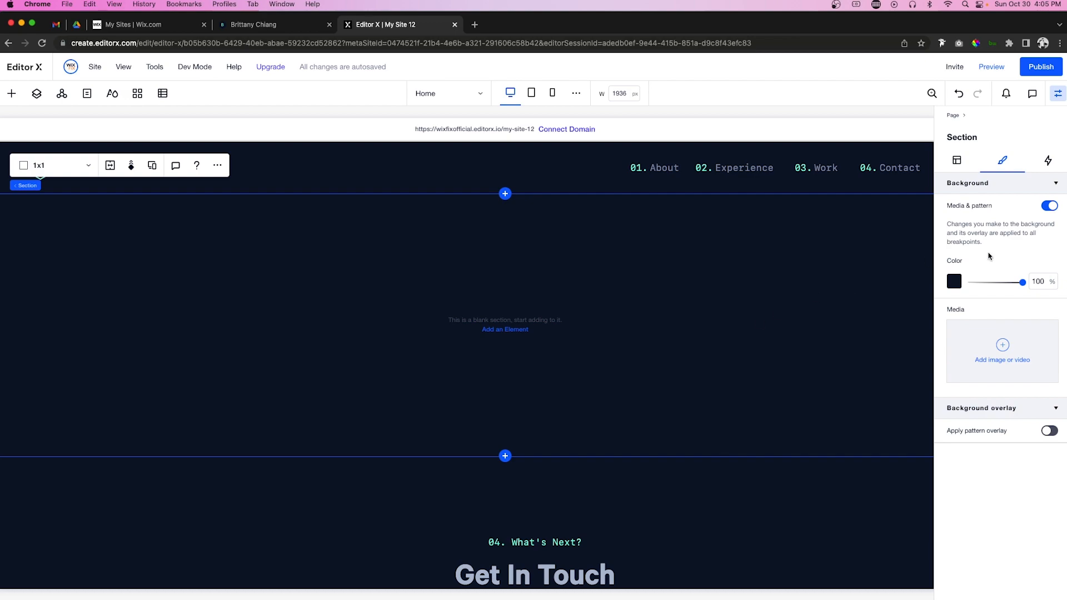
Step: Set the section's minimum height to 80 vh
{"action": "left_click", "coordinate": [957, 160]}
{"action": "left_click", "coordinate": [1047, 312]}
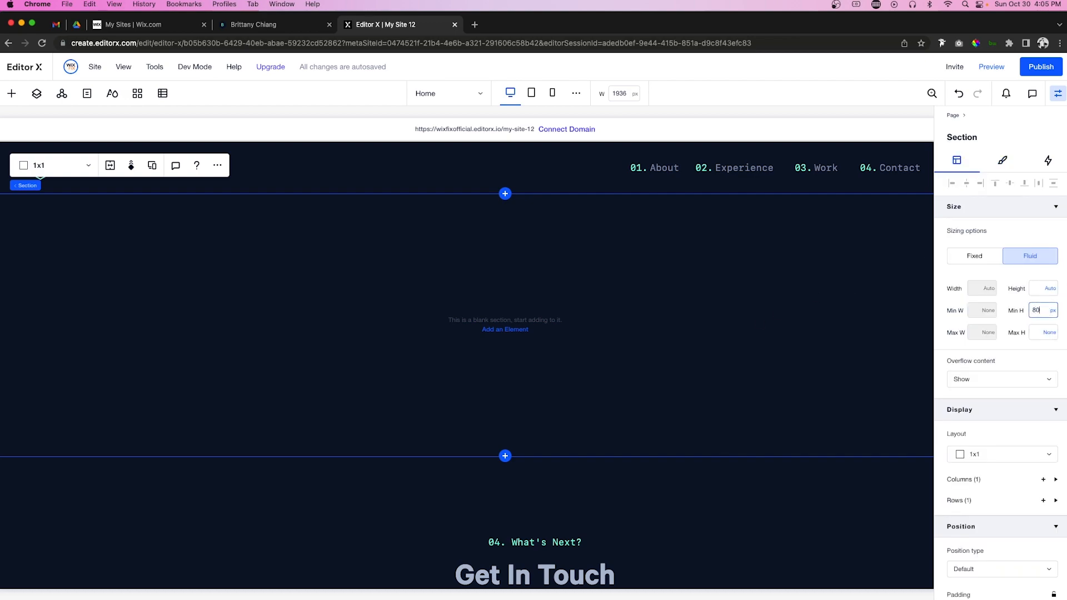
{"action": "key", "text": "Return"}
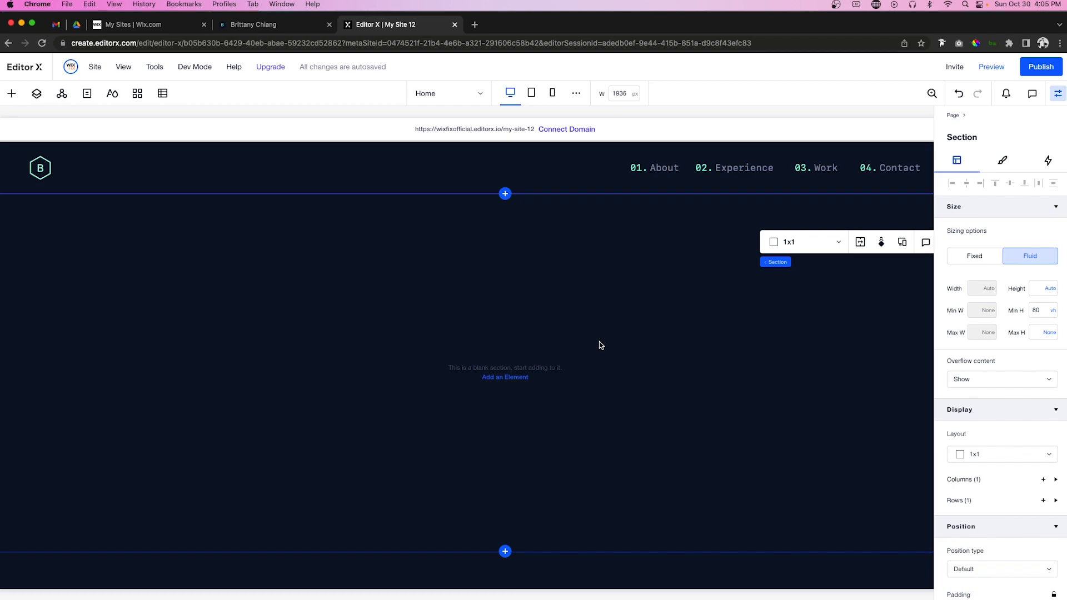
Step: Drop a paragraph into the section, colour it teal, and type the greeting 'Hi, my name is'
{"action": "left_click", "coordinate": [11, 94]}
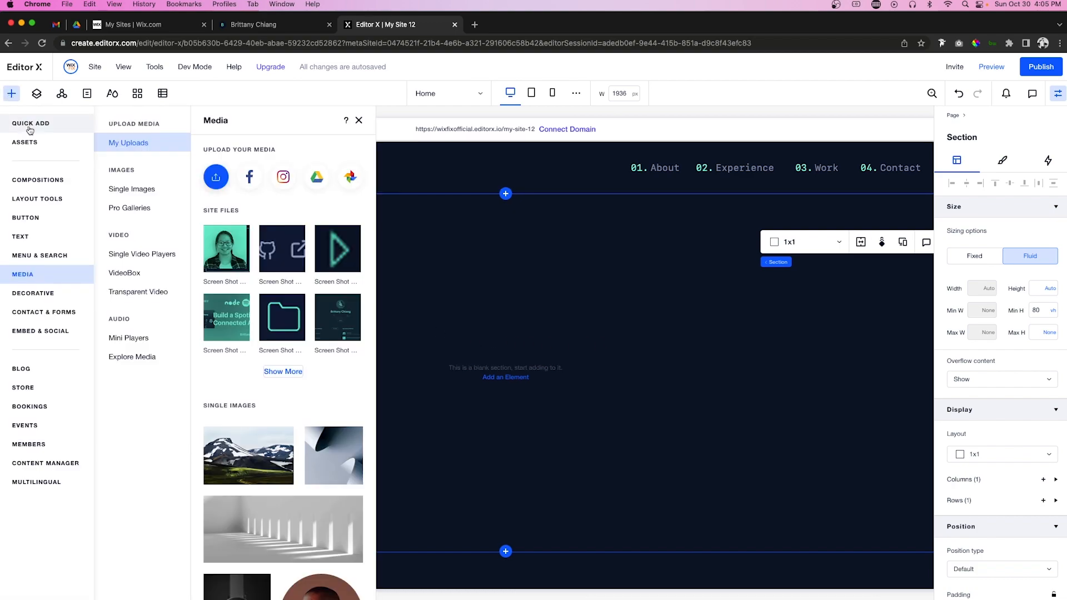
{"action": "left_click", "coordinate": [22, 238]}
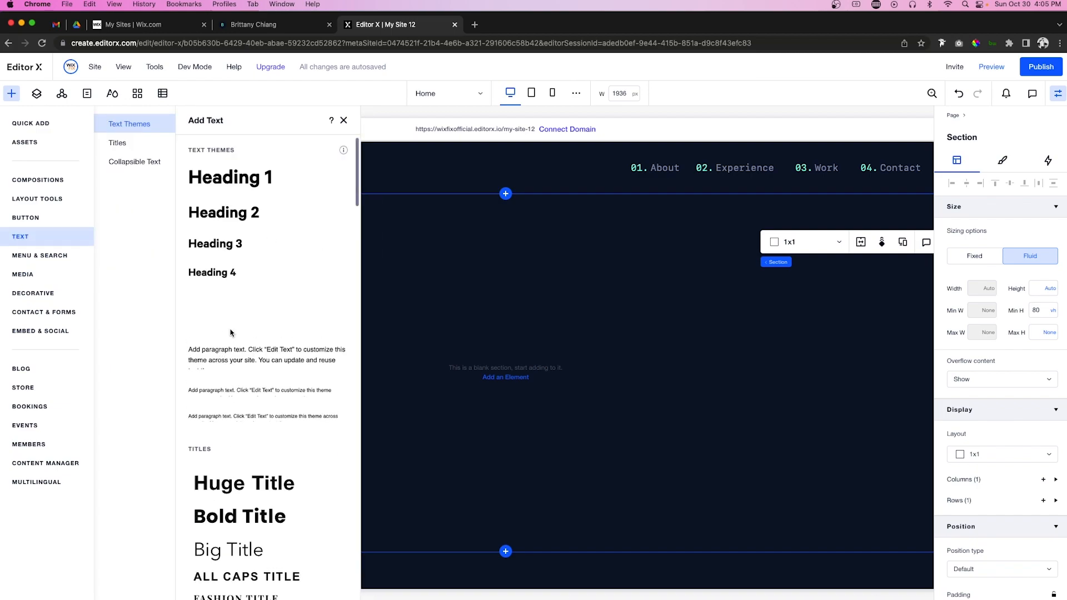
{"action": "left_click_drag", "start_coordinate": [210, 356], "coordinate": [454, 280]}
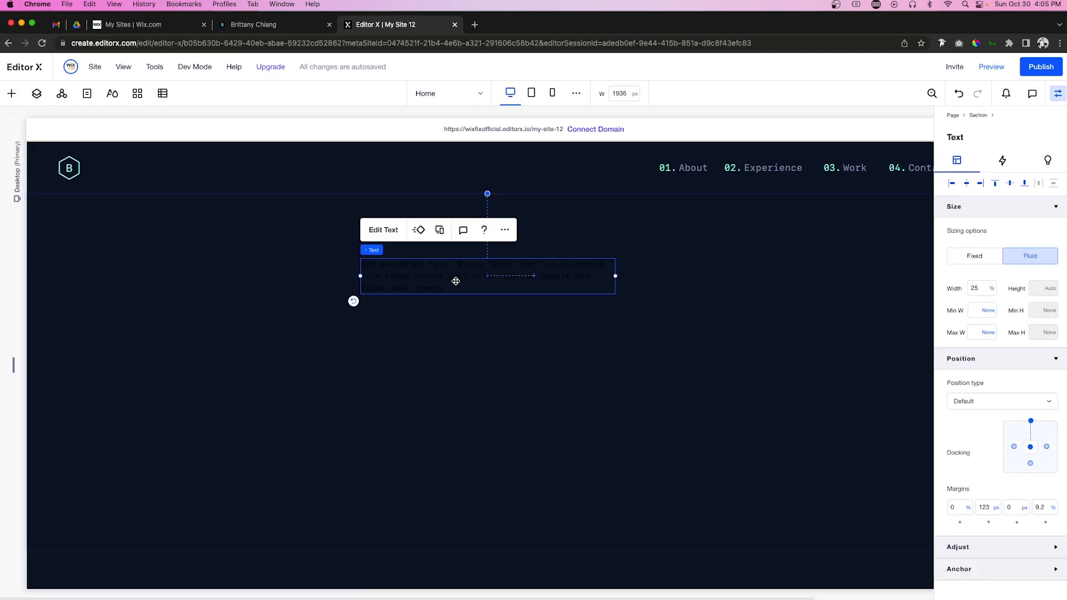
{"action": "double_click", "coordinate": [454, 281]}
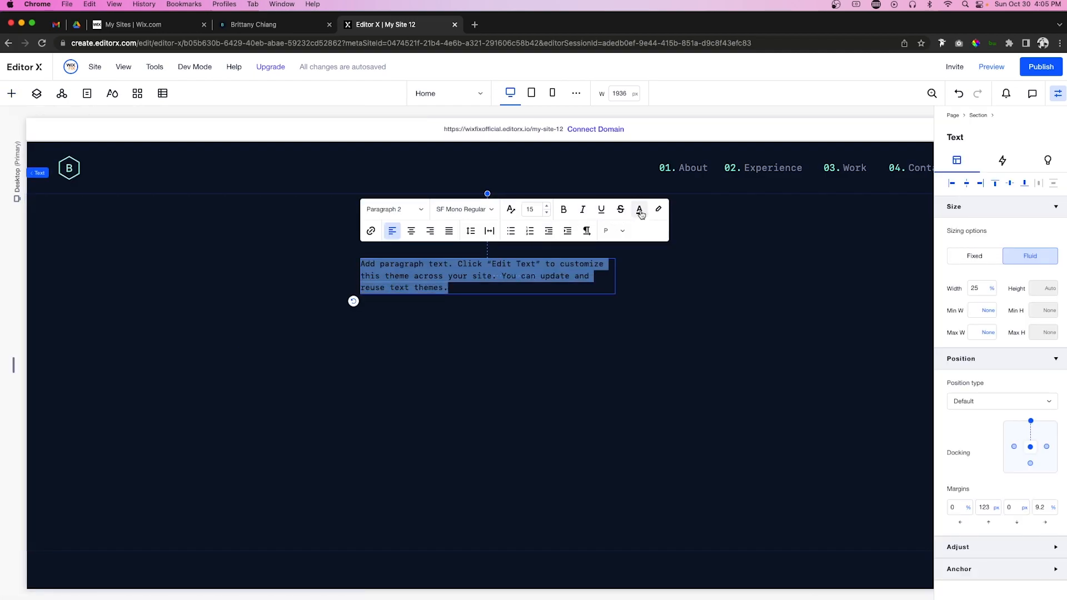
{"action": "left_click", "coordinate": [639, 209]}
{"action": "left_click", "coordinate": [623, 290]}
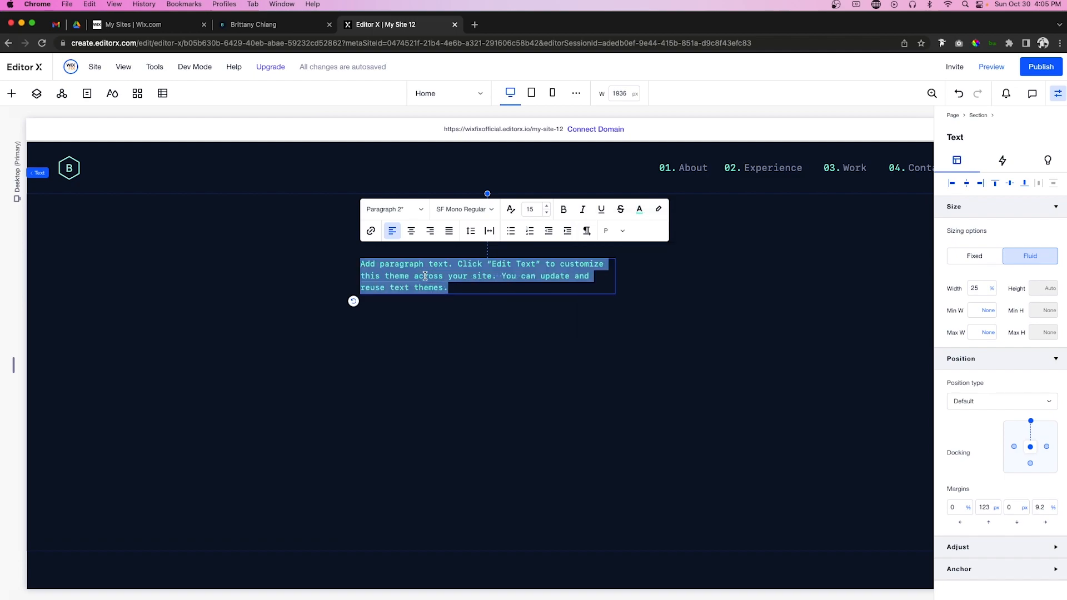
{"action": "type", "text": "Hi, my name is"}
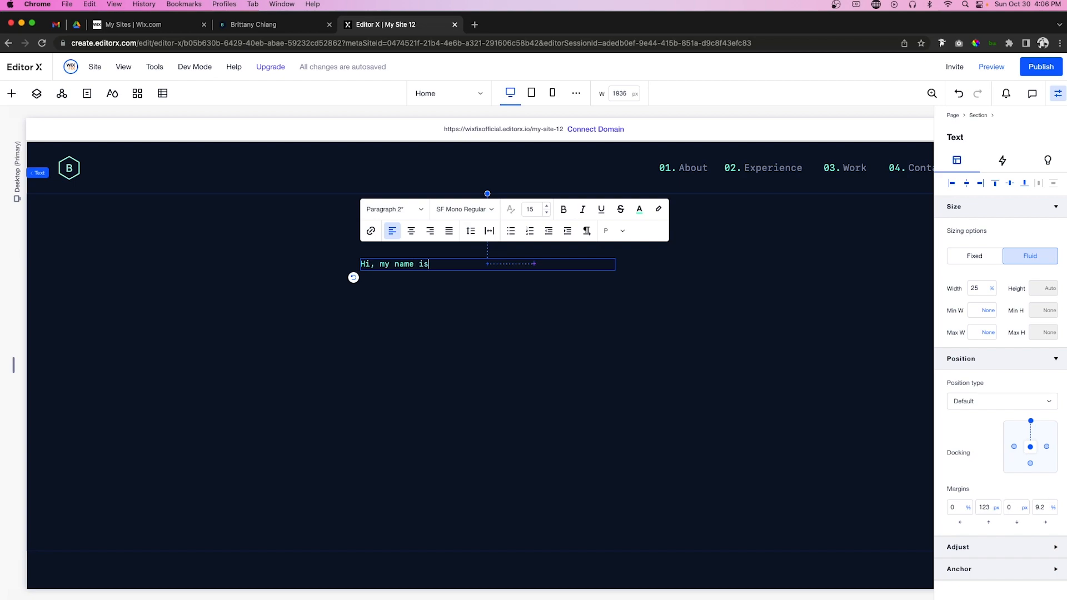
{"action": "left_click", "coordinate": [476, 349]}
{"action": "left_click", "coordinate": [11, 93]}
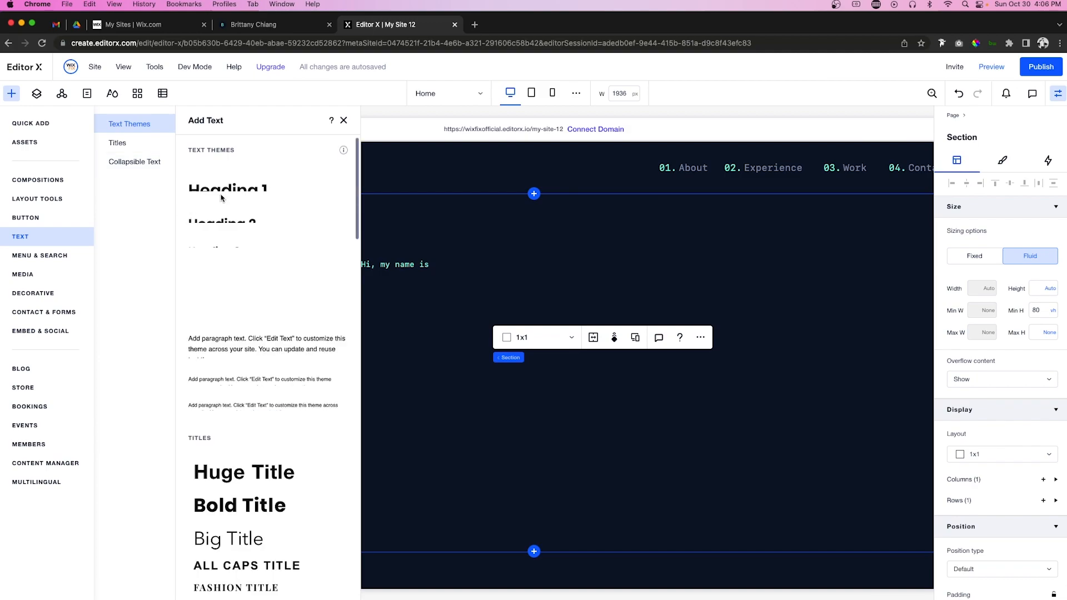
Step: Add a Heading 1 under the greeting and type the owner's name into it
{"action": "left_click_drag", "start_coordinate": [221, 184], "coordinate": [536, 311]}
{"action": "mouse_move", "coordinate": [453, 307]}
{"action": "left_mouse_down"}
{"action": "mouse_move", "coordinate": [443, 301]}
{"action": "mouse_move", "coordinate": [464, 305]}
{"action": "left_mouse_up"}
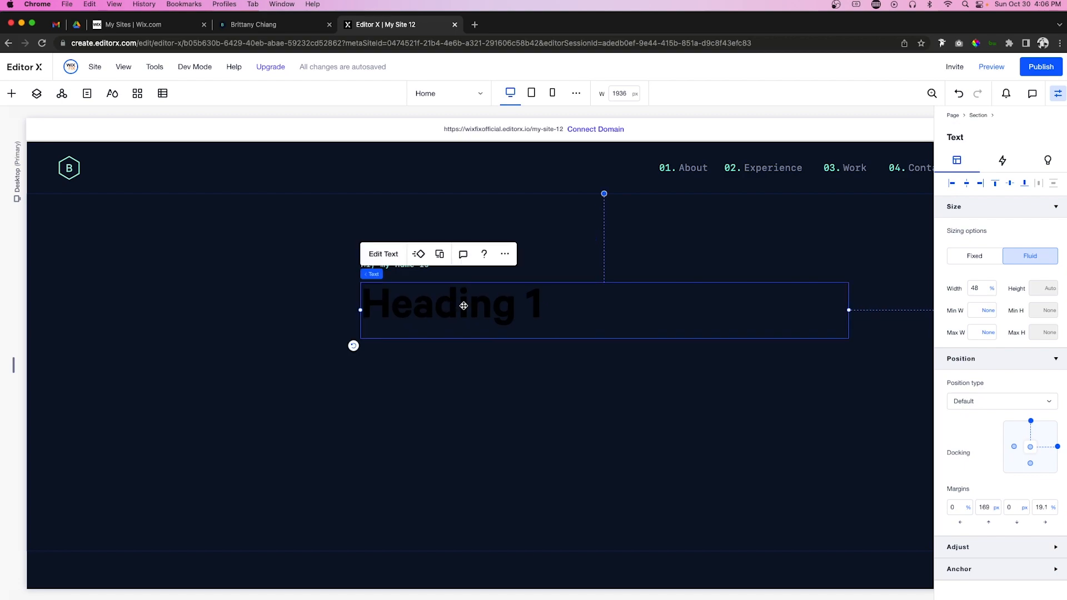
{"action": "double_click", "coordinate": [464, 305]}
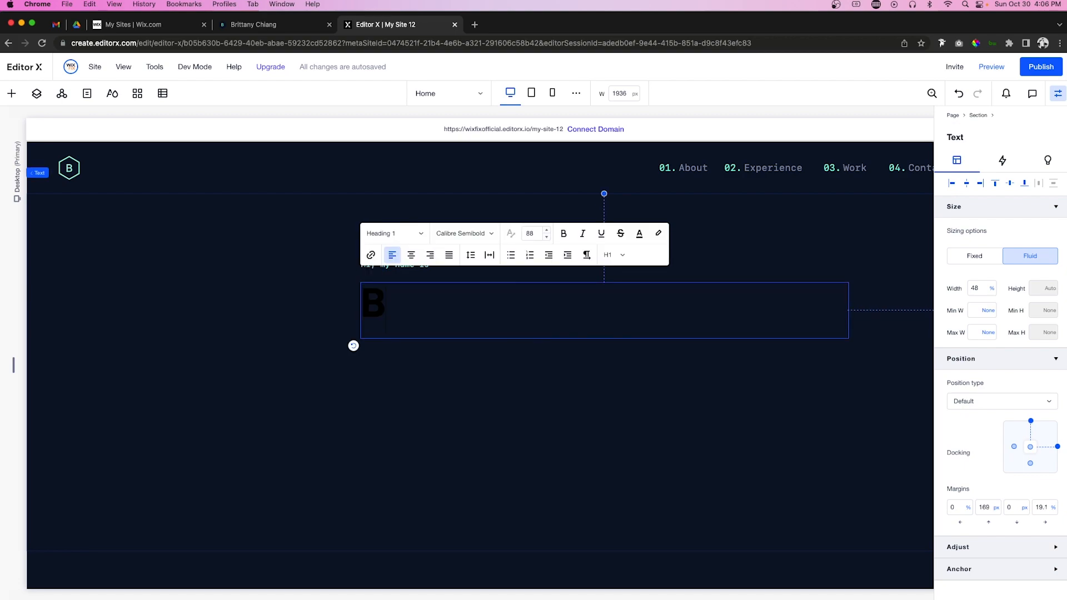
Step: Colour the name heading light grey-blue
{"action": "key", "text": "super+a"}
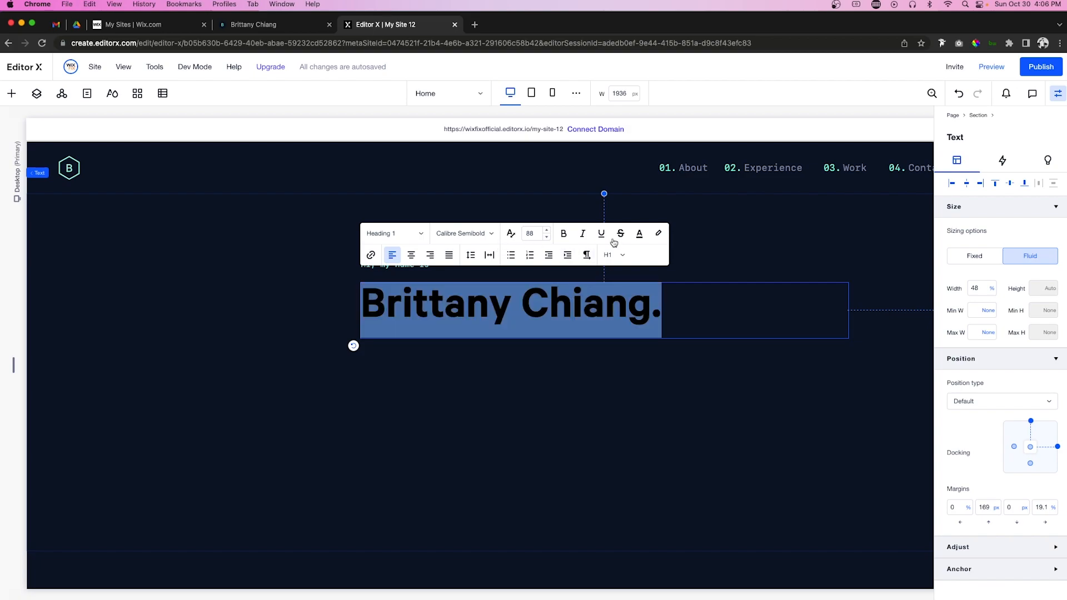
{"action": "left_click", "coordinate": [639, 234]}
{"action": "left_click", "coordinate": [619, 330]}
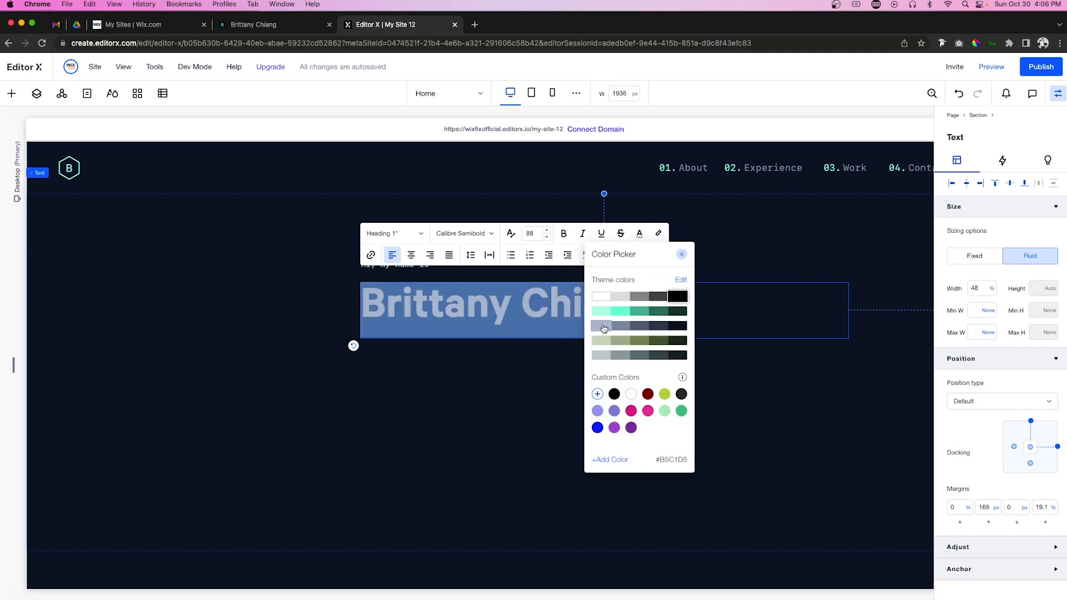
{"action": "left_click", "coordinate": [506, 369]}
{"action": "left_click", "coordinate": [539, 388]}
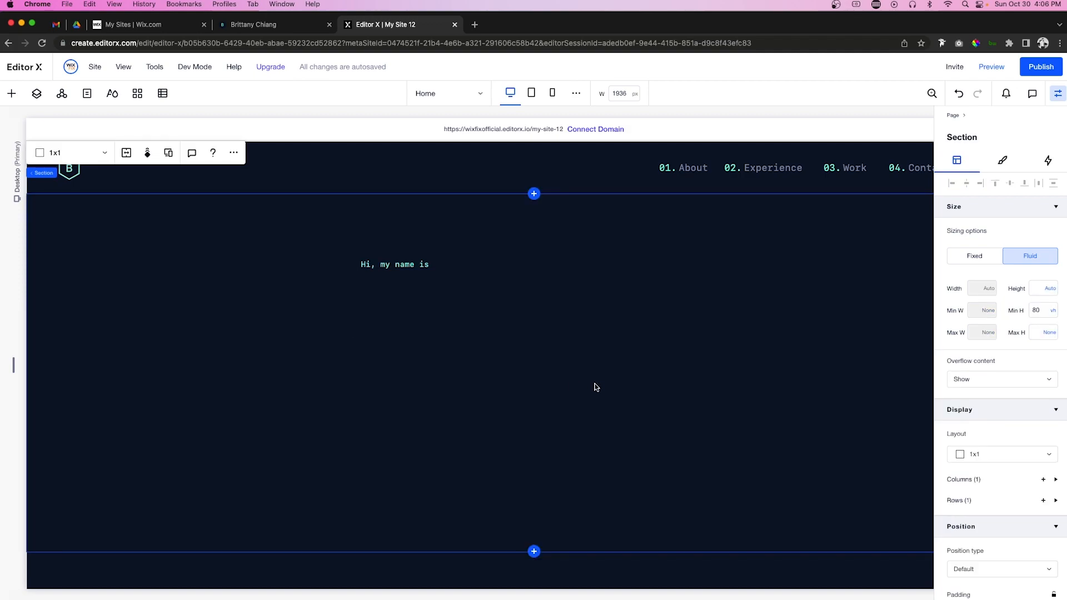
{"action": "left_click", "coordinate": [468, 307]}
Step: Duplicate the name heading below it and change the text to 'I build things for the web.'
{"action": "left_click_drag", "start_coordinate": [468, 307], "coordinate": [460, 353]}
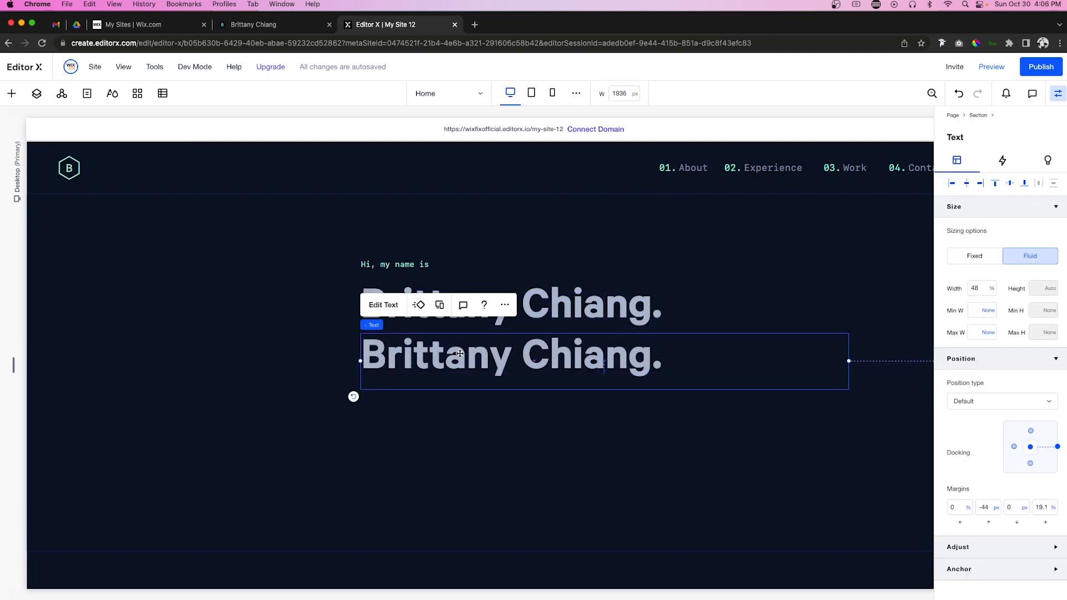
{"action": "double_click", "coordinate": [460, 354]}
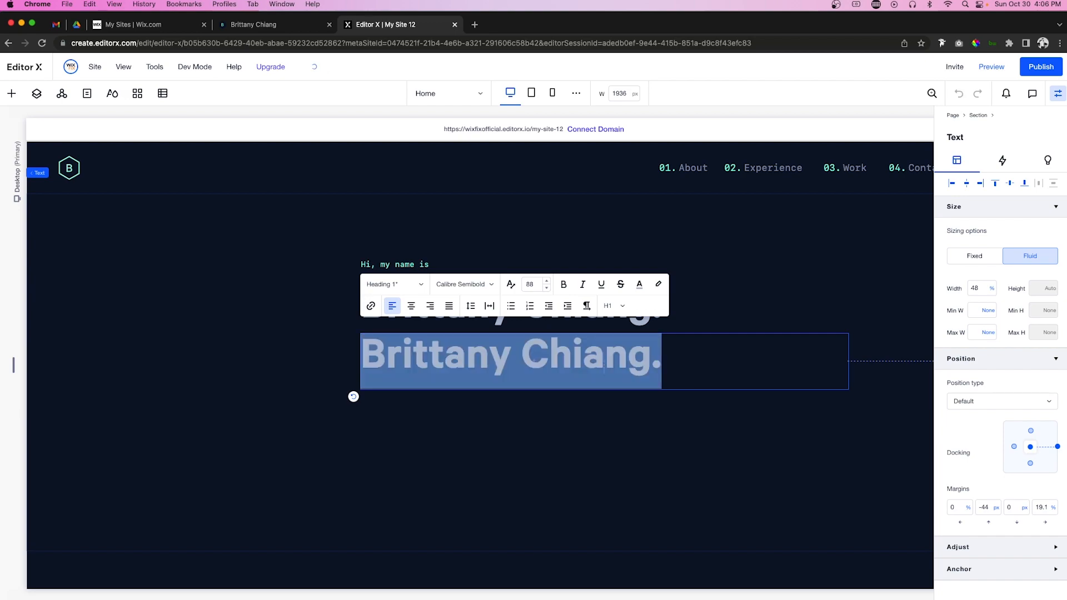
{"action": "type", "text": "I build t"}
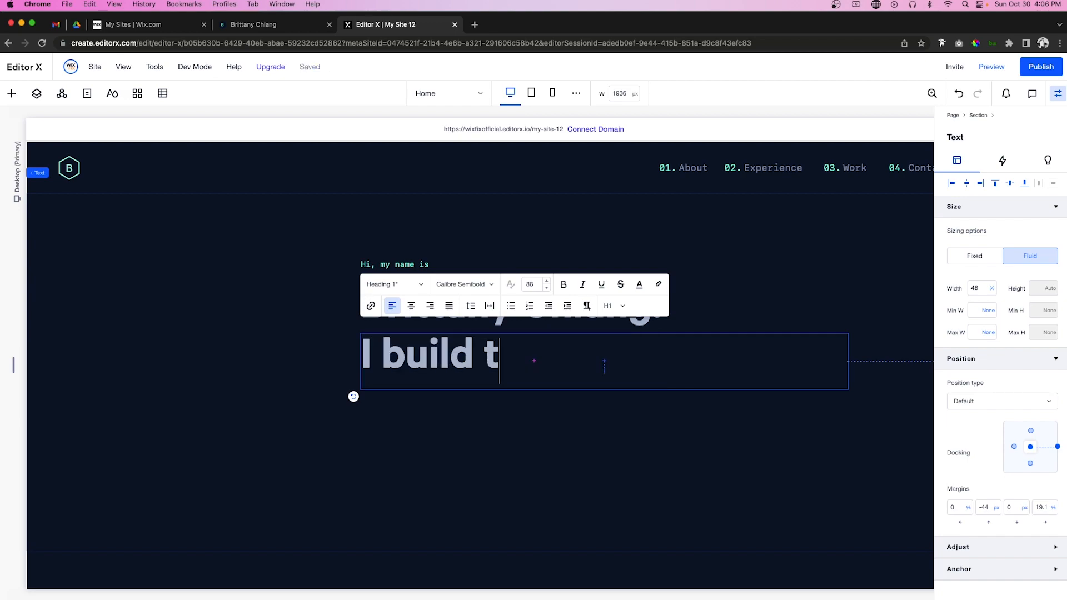
{"action": "type", "text": "hings for the web."}
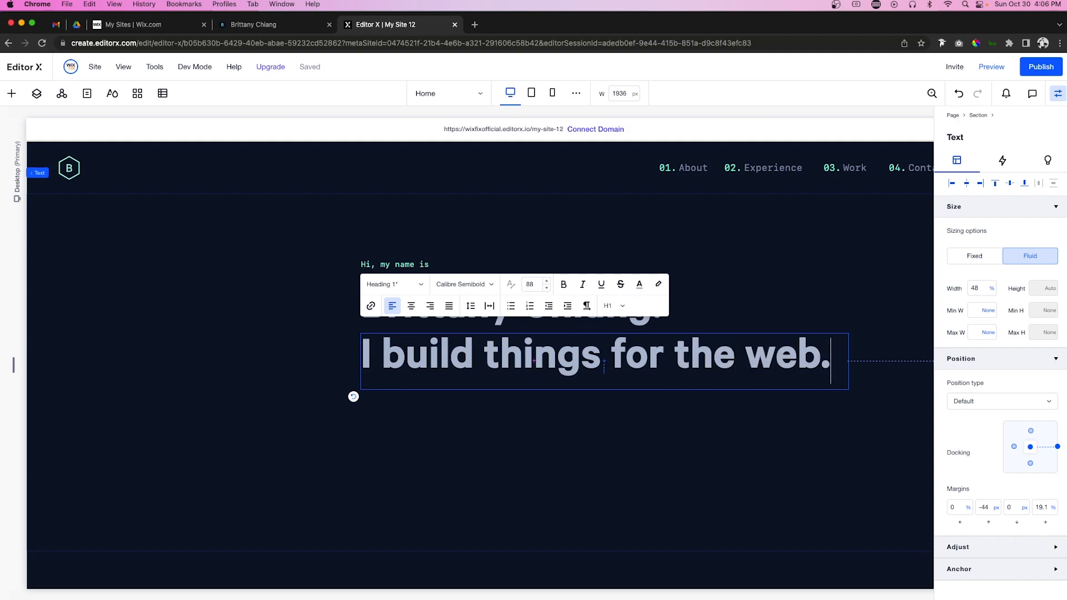
Step: Colour the tagline a darker muted grey
{"action": "key", "text": "super+a"}
{"action": "left_click", "coordinate": [640, 293]}
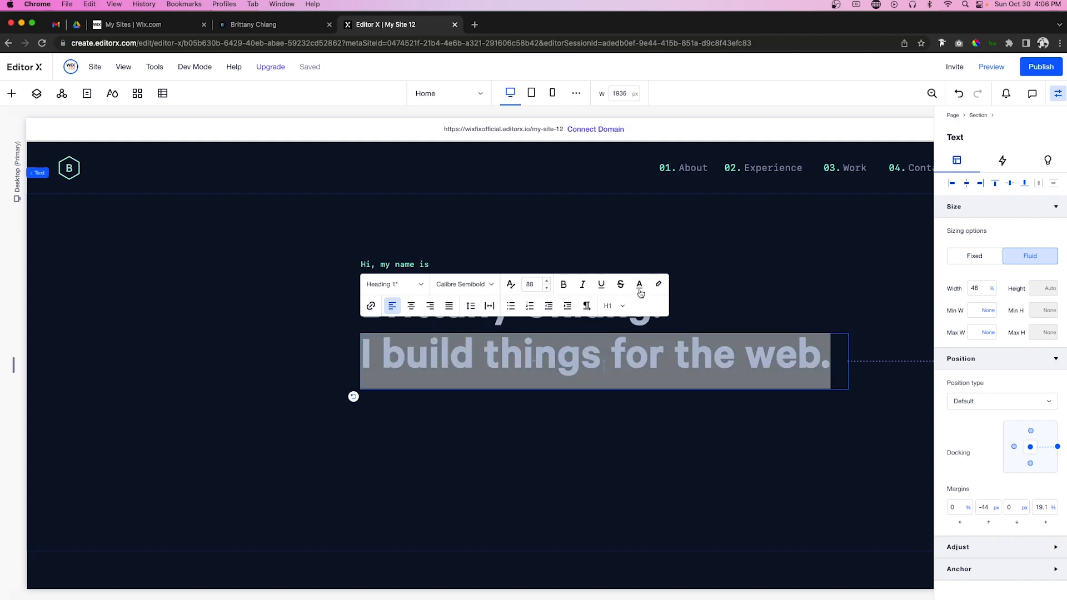
{"action": "left_click", "coordinate": [638, 381]}
{"action": "left_click", "coordinate": [560, 396]}
{"action": "left_click", "coordinate": [543, 421]}
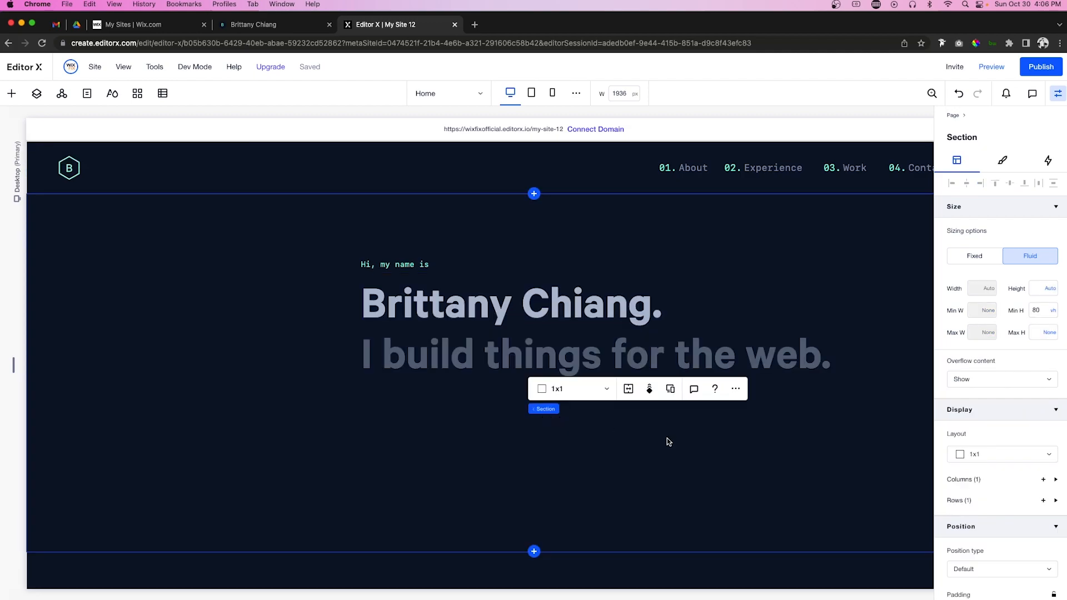
{"action": "left_click", "coordinate": [11, 93]}
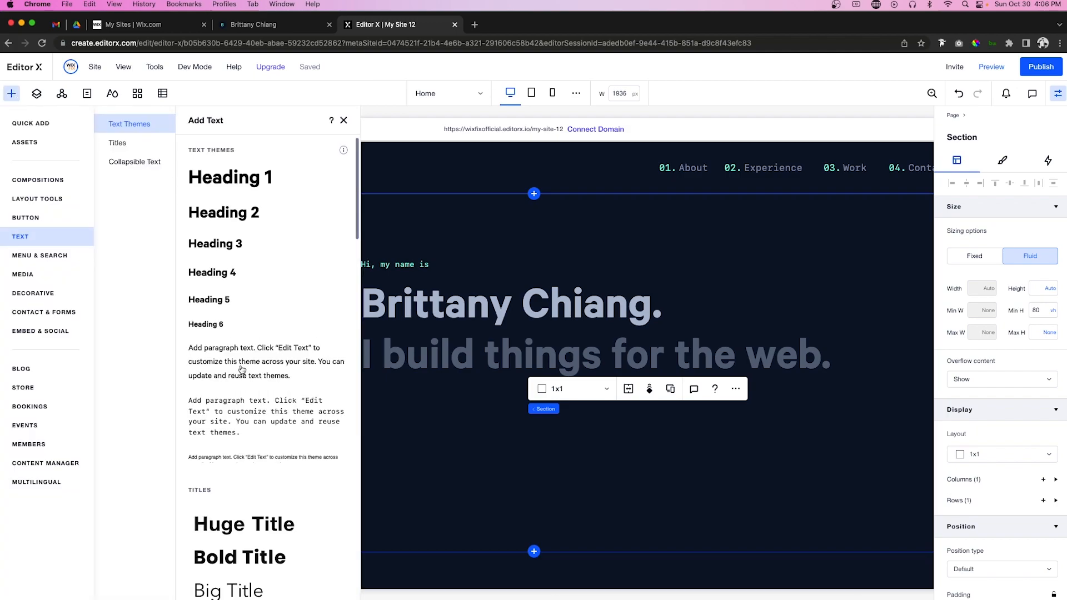
Step: Add a widened paragraph under the tagline and paste in the three-line bio
{"action": "left_click_drag", "start_coordinate": [215, 361], "coordinate": [421, 405]}
{"action": "left_click", "coordinate": [450, 417]}
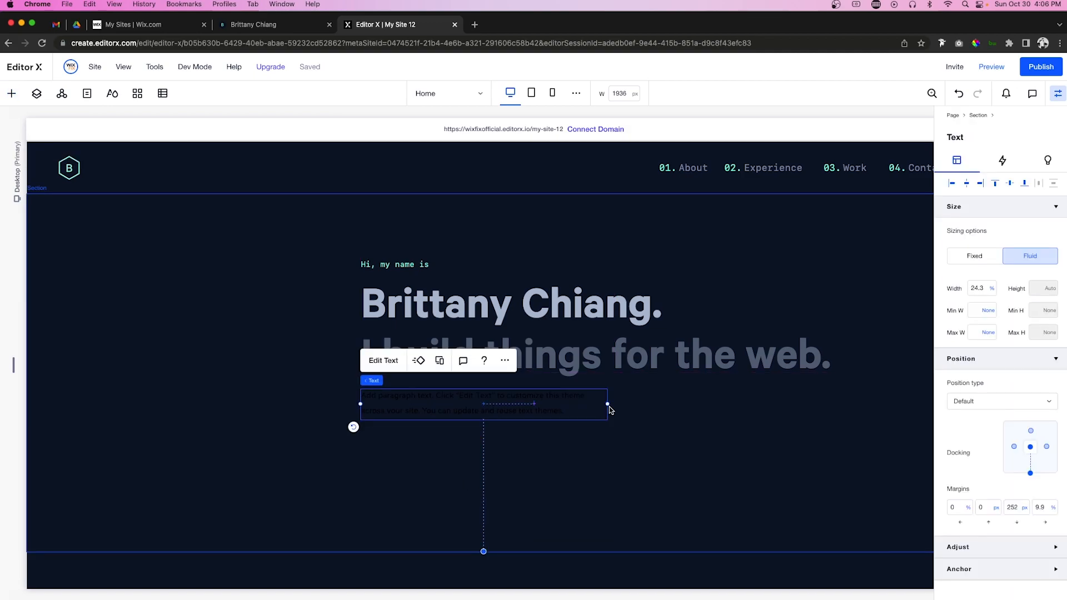
{"action": "left_click_drag", "start_coordinate": [608, 403], "coordinate": [638, 407]}
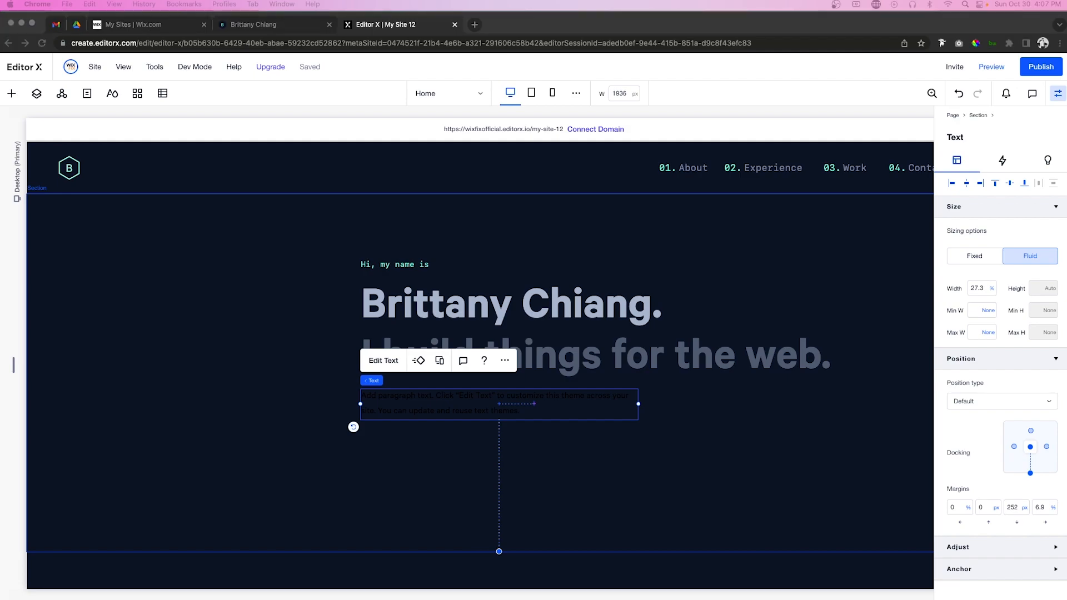
{"action": "left_click", "coordinate": [421, 405]}
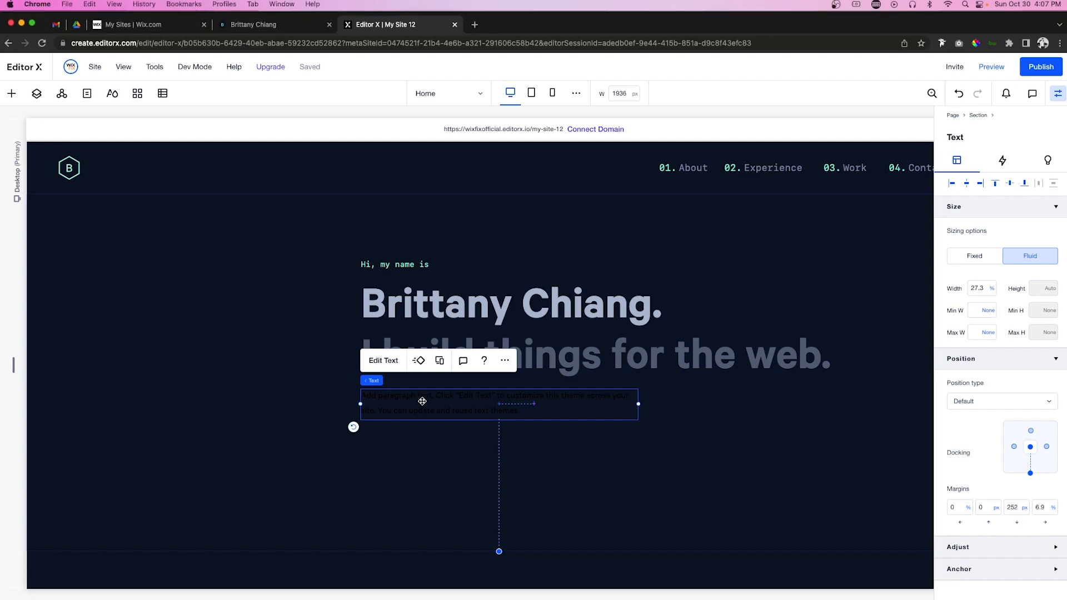
{"action": "double_click", "coordinate": [421, 403]}
{"action": "key", "text": "BackSpace"}
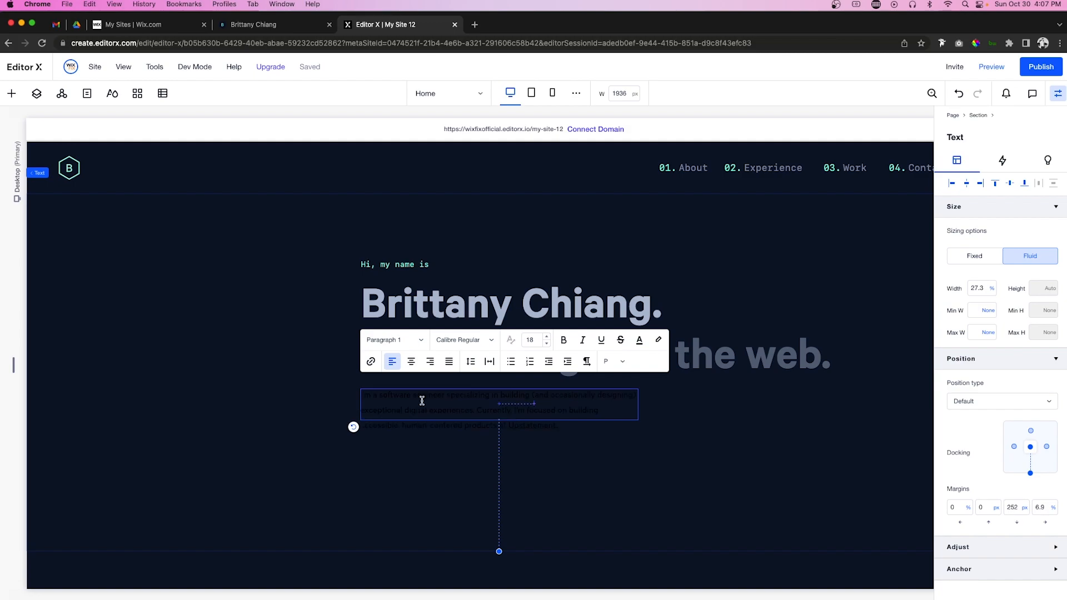
{"action": "type", "text": "I’m a software engineer specializing in building (and occasionally designing) exceptional digital experiences. Currently, I’m focused on building accessible, human-centered products at Upstatement."}
Step: Colour the bio text grey-blue and nudge the paragraph slightly lower
{"action": "key", "text": "super+a"}
{"action": "left_click", "coordinate": [642, 326]}
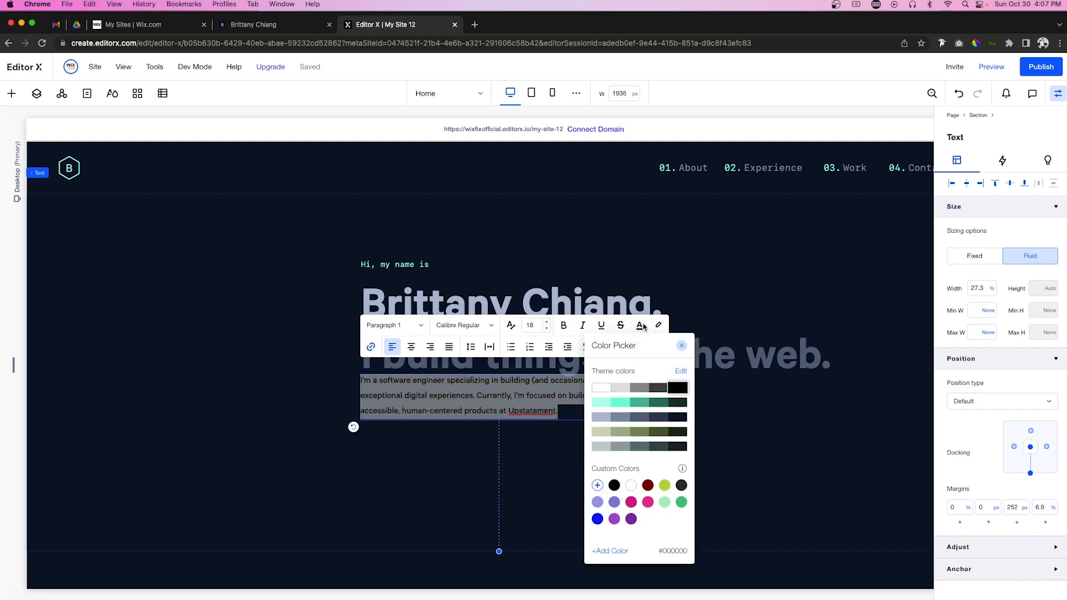
{"action": "left_click", "coordinate": [639, 420]}
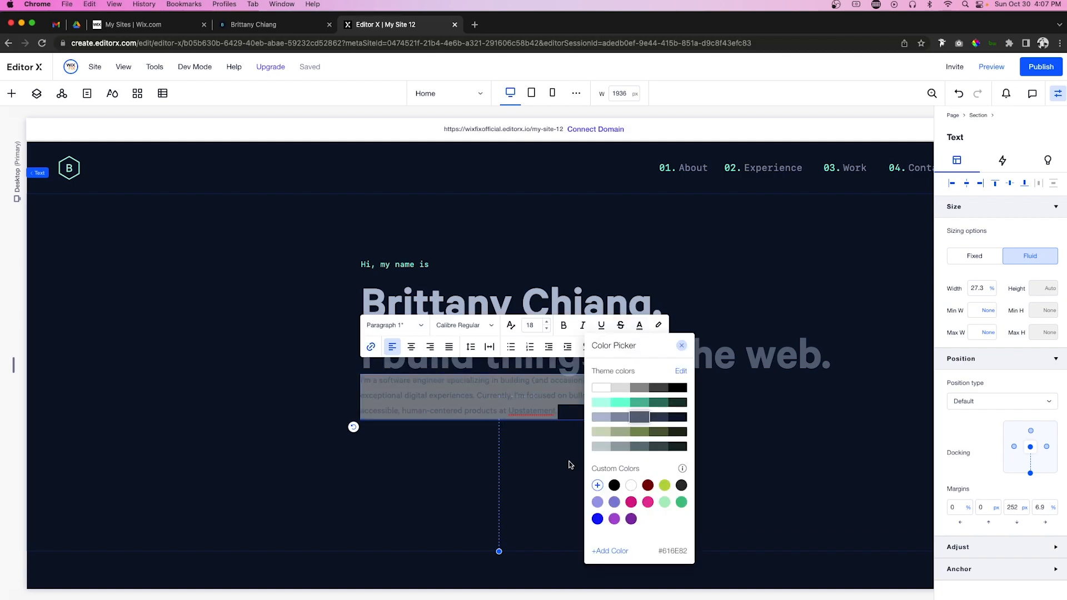
{"action": "left_click", "coordinate": [554, 475]}
{"action": "left_click", "coordinate": [499, 425]}
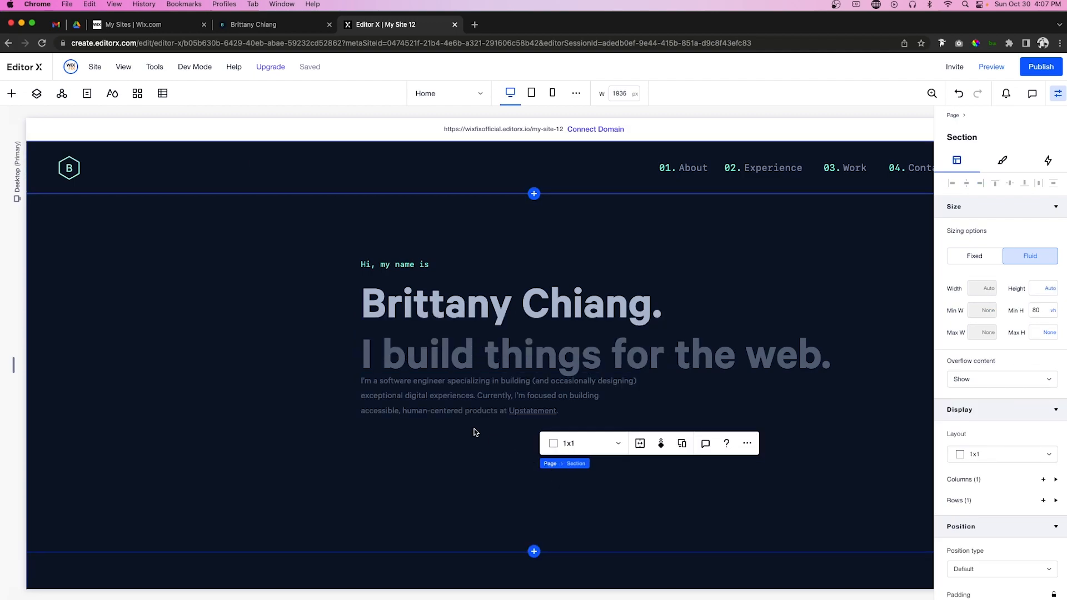
{"action": "left_click", "coordinate": [428, 401]}
{"action": "left_click_drag", "start_coordinate": [407, 398], "coordinate": [409, 413]}
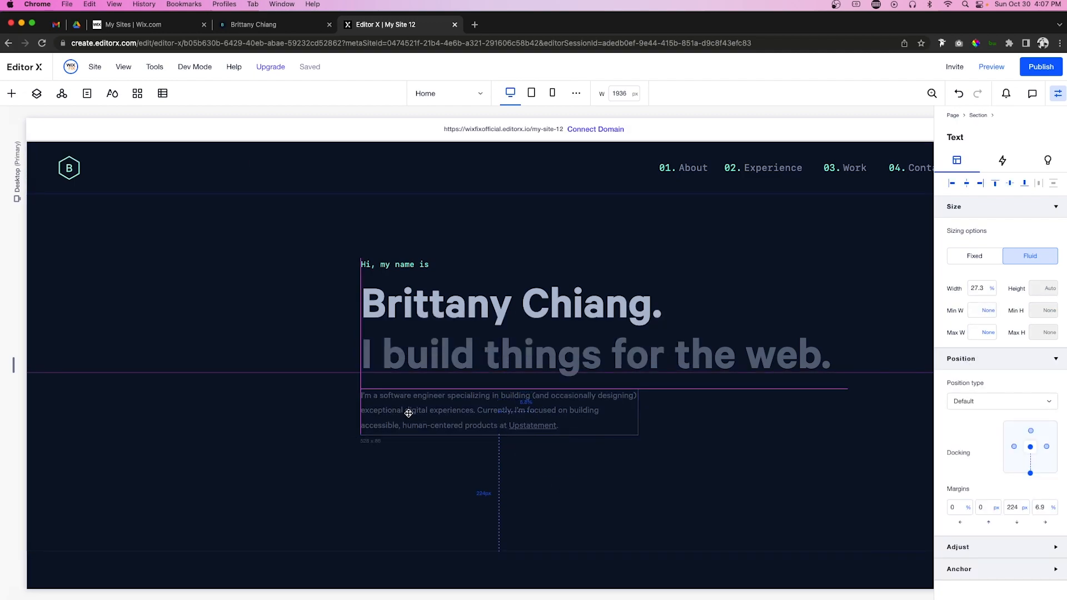
Step: Colour the word 'Upstatement' in the bio light teal
{"action": "double_click", "coordinate": [543, 427]}
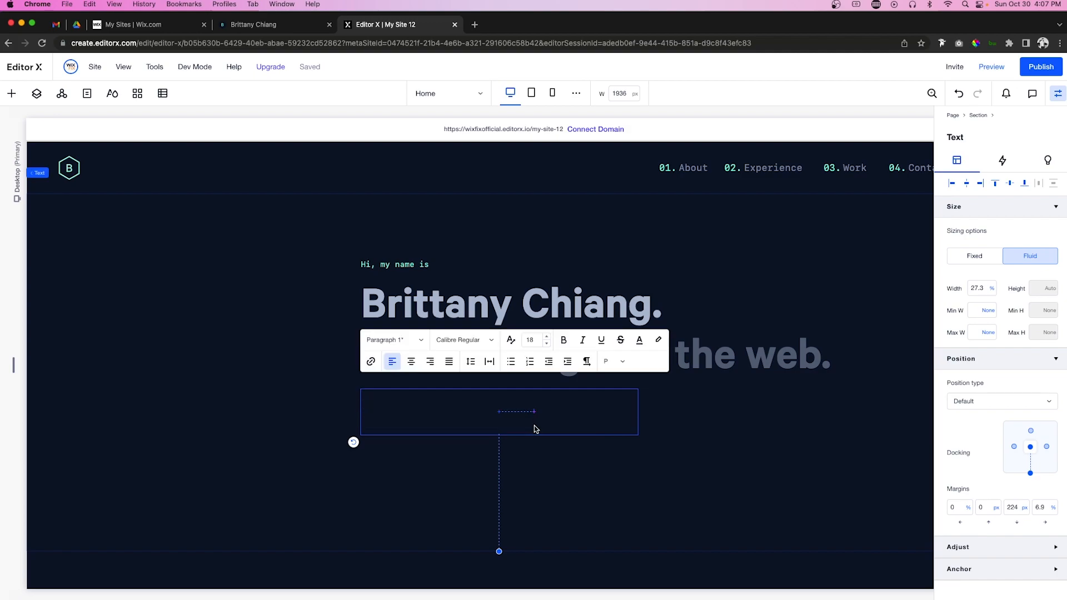
{"action": "double_click", "coordinate": [532, 427]}
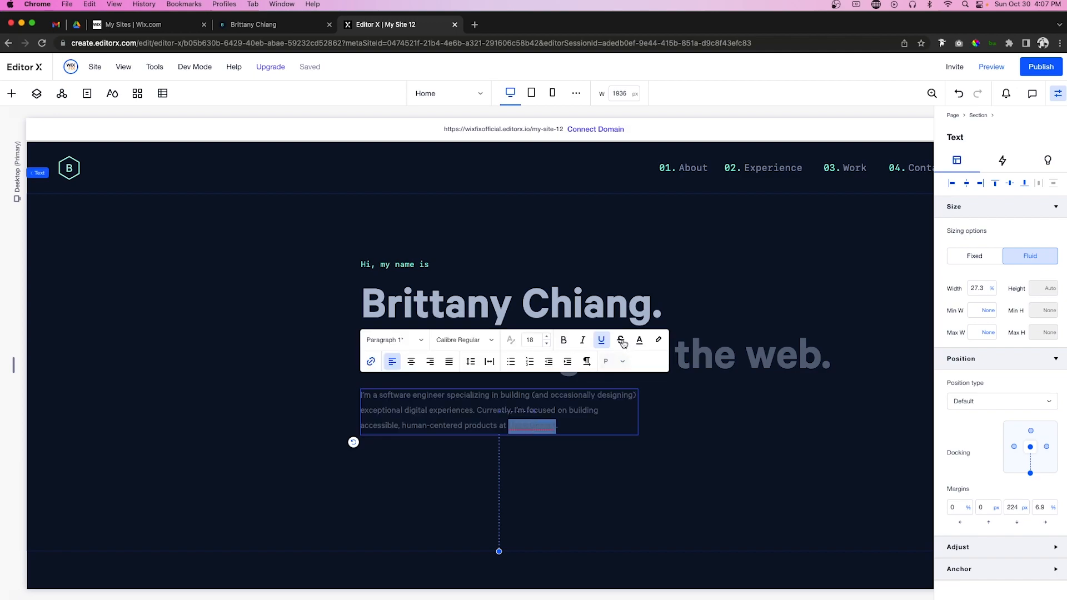
{"action": "left_click", "coordinate": [639, 339]}
{"action": "left_click", "coordinate": [623, 415]}
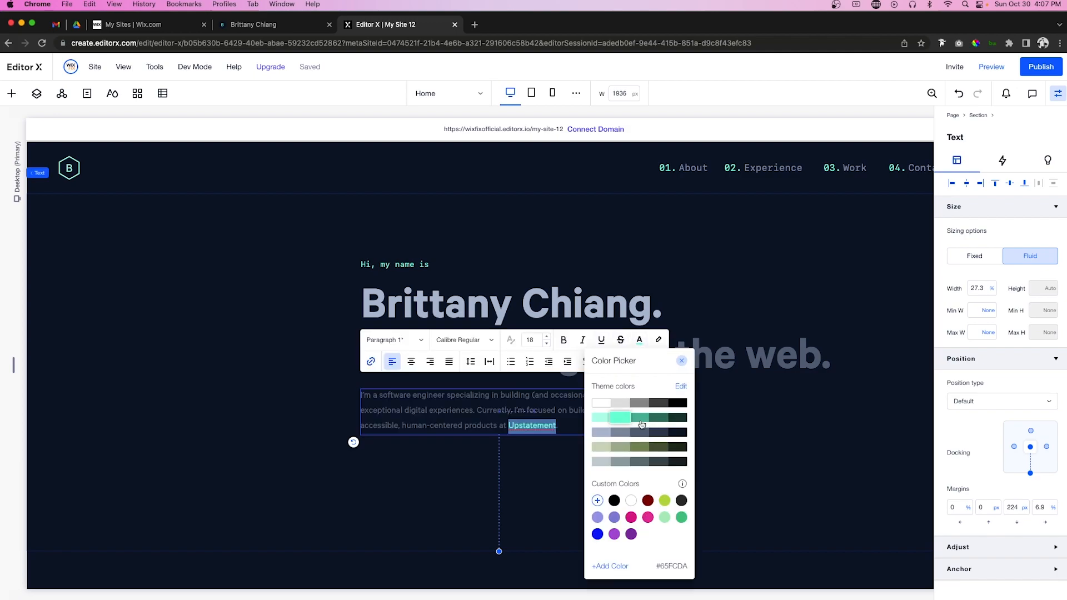
{"action": "left_click", "coordinate": [754, 439]}
{"action": "scroll", "coordinate": [755, 437], "scroll_direction": "right", "scroll_amount": 5}
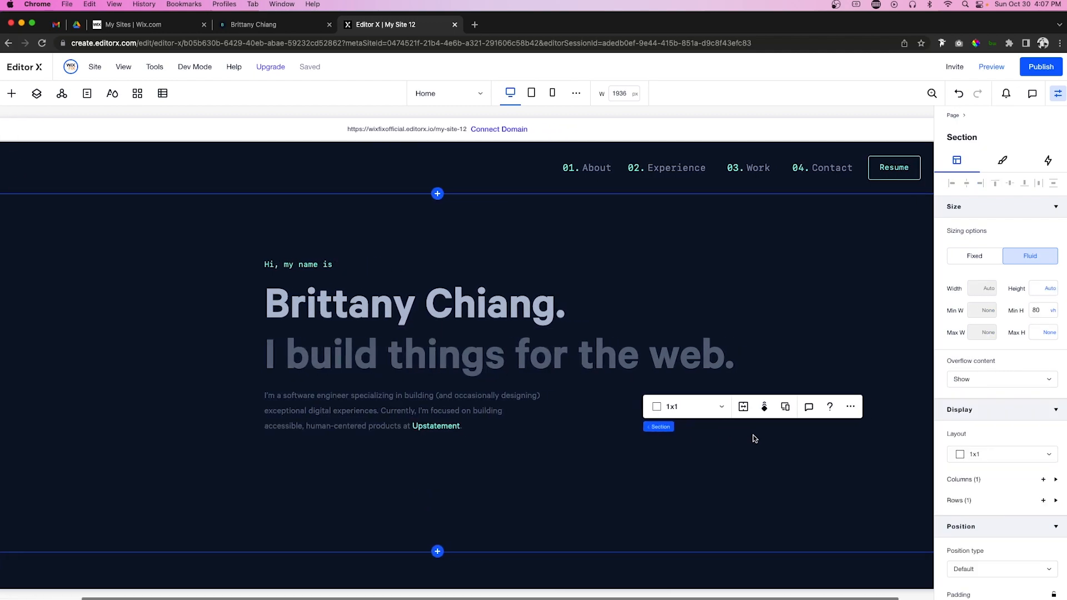
Step: Paste a copy of the Resume button below the bio, 58 px tall, labelled 'Check out my course!'
{"action": "left_click", "coordinate": [853, 171]}
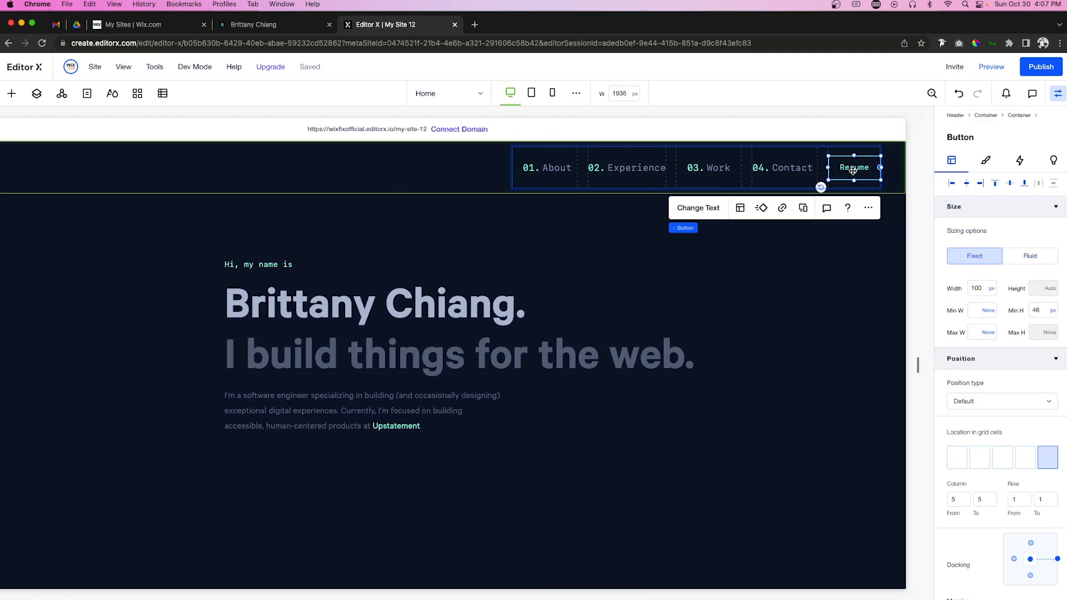
{"action": "scroll", "coordinate": [853, 171], "scroll_direction": "down", "scroll_amount": 3}
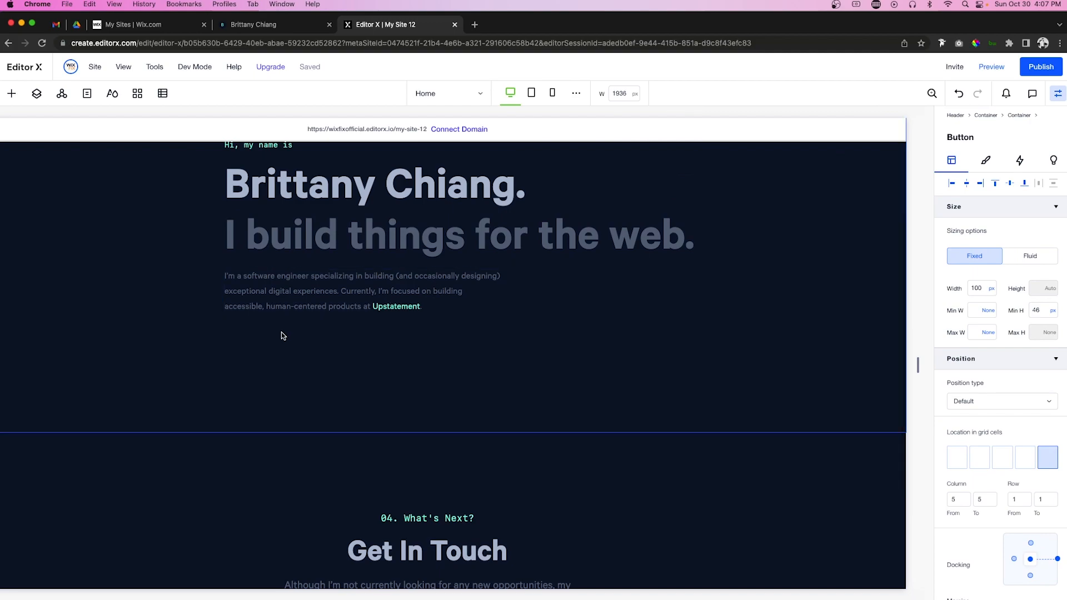
{"action": "scroll", "coordinate": [250, 409], "scroll_direction": "up", "scroll_amount": 2}
{"action": "right_click", "coordinate": [238, 437]}
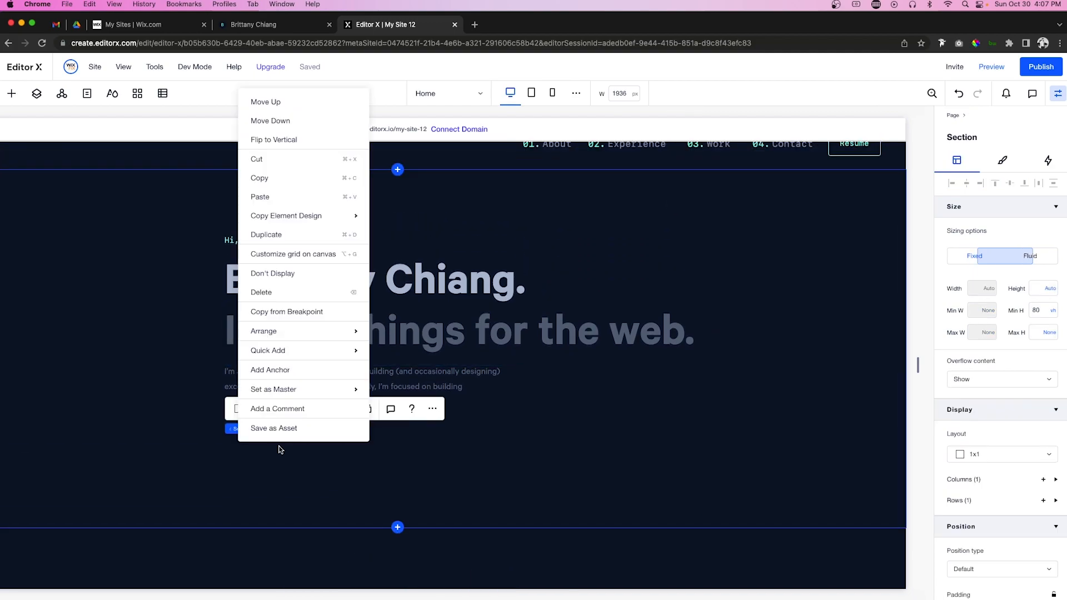
{"action": "left_click", "coordinate": [295, 197]}
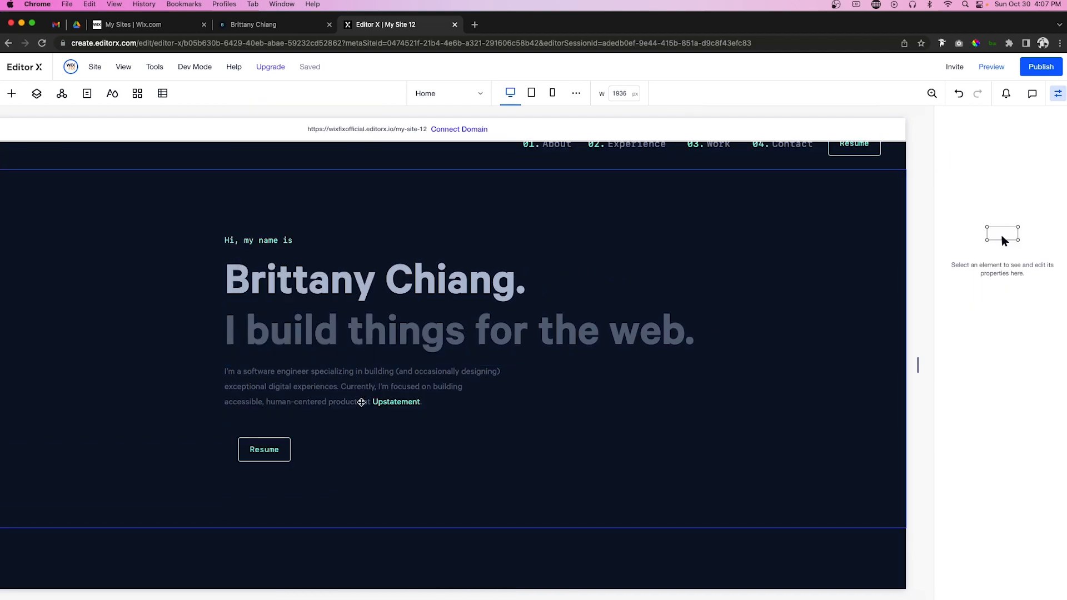
{"action": "left_click", "coordinate": [268, 442]}
{"action": "left_click_drag", "start_coordinate": [266, 441], "coordinate": [346, 431]}
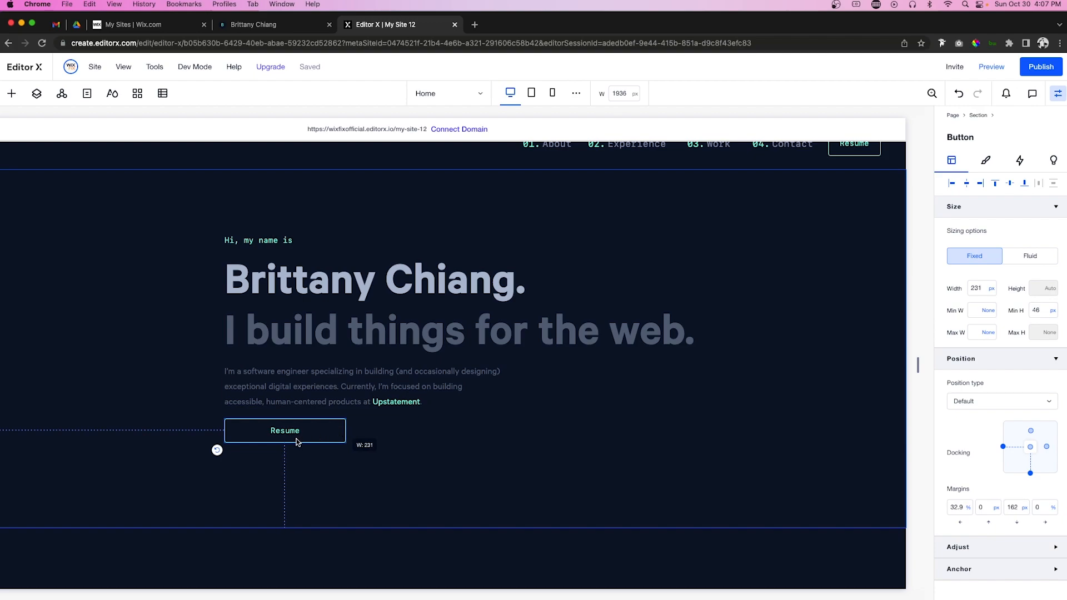
{"action": "left_click_drag", "start_coordinate": [285, 443], "coordinate": [285, 452]}
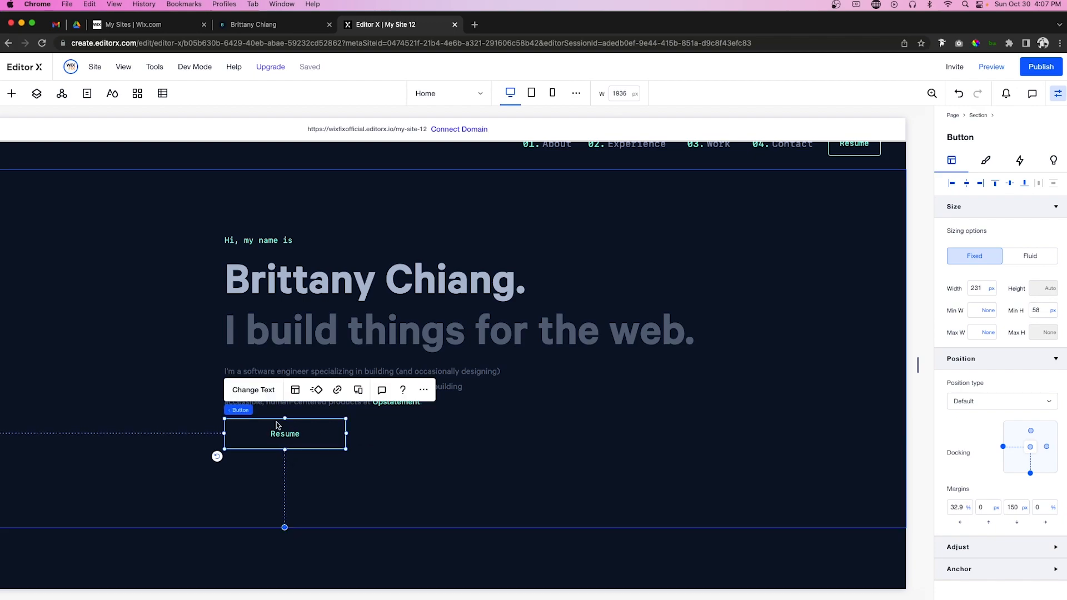
{"action": "left_click", "coordinate": [258, 394]}
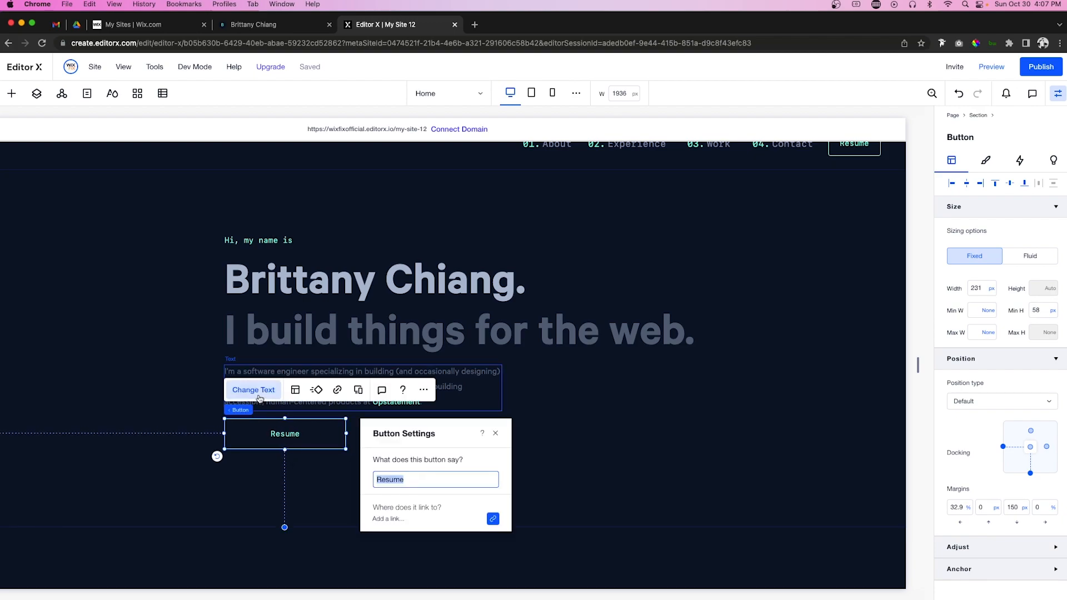
{"action": "type", "text": "Check out my course!"}
Step: Group the greeting, name, tagline, bio and button into a stack
{"action": "left_click", "coordinate": [461, 376], "text": "shift"}
{"action": "left_click", "coordinate": [432, 323], "text": "shift"}
{"action": "left_click", "coordinate": [426, 288], "text": "shift"}
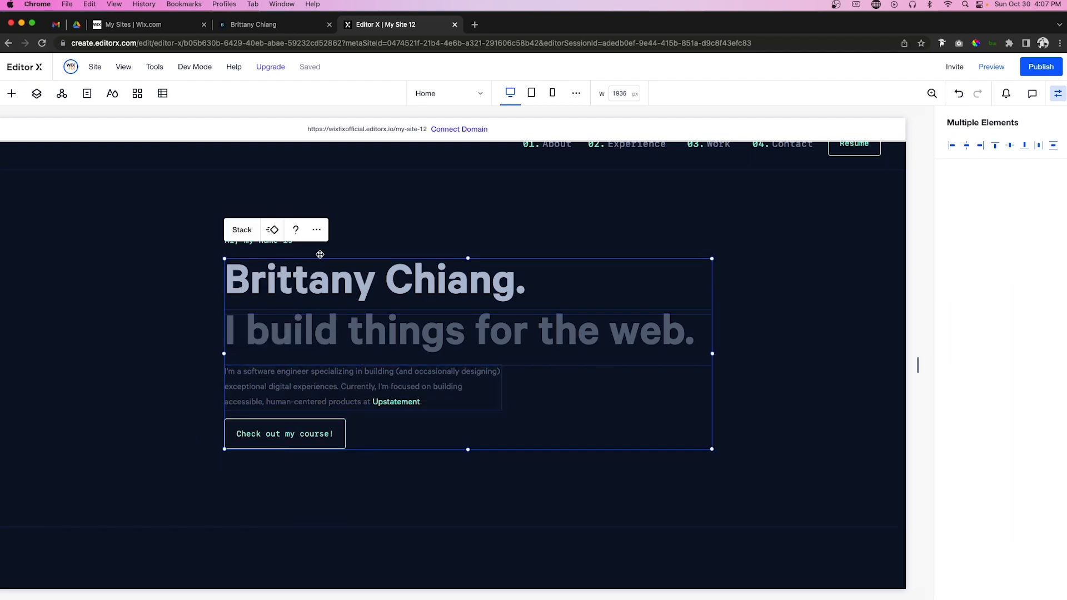
{"action": "left_click", "coordinate": [286, 242], "text": "shift"}
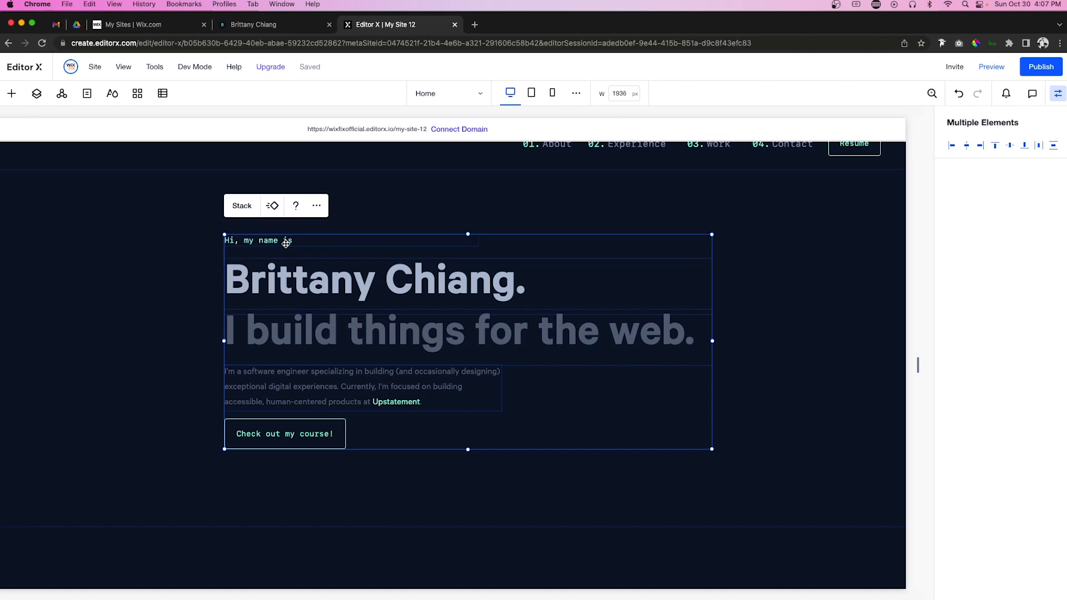
{"action": "left_click", "coordinate": [237, 208]}
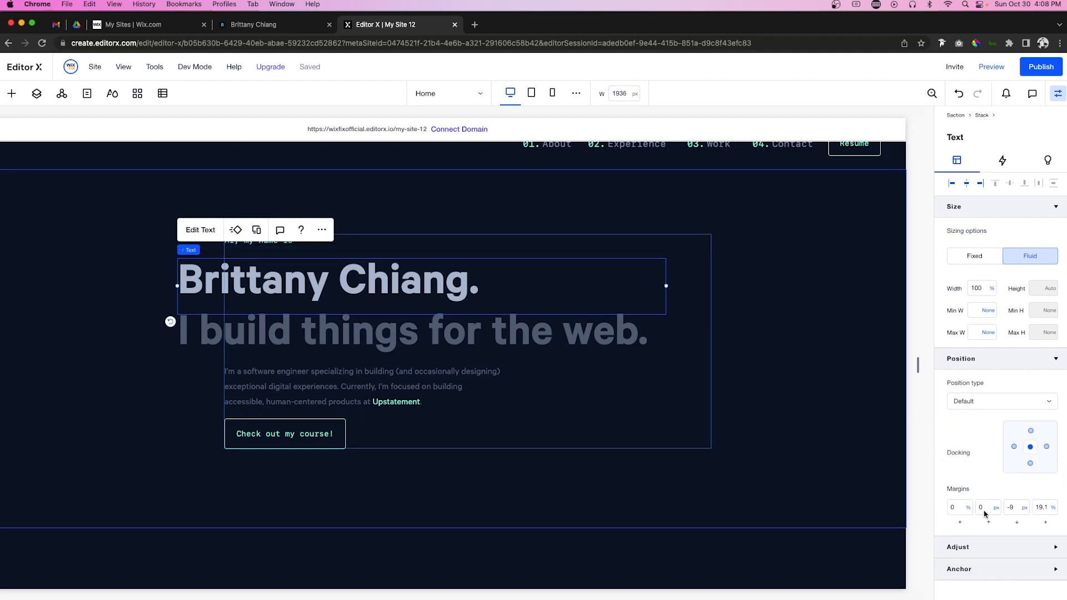
Step: Dock the name heading and tagline to the left with 0 left margins
{"action": "left_click", "coordinate": [1013, 447]}
{"action": "left_click", "coordinate": [964, 508]}
{"action": "key", "text": "Return"}
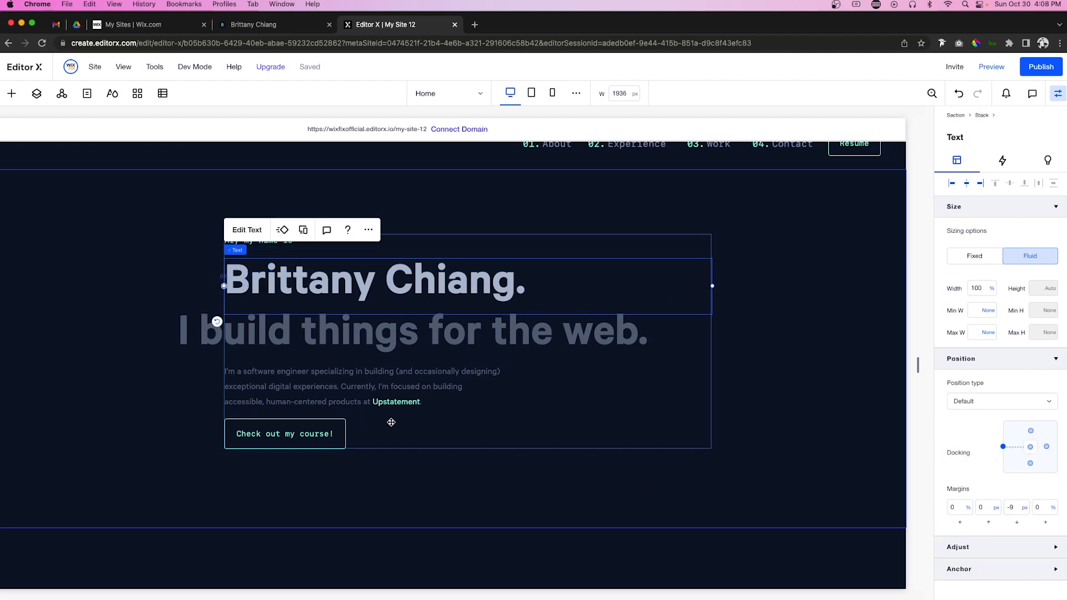
{"action": "left_click", "coordinate": [356, 340]}
{"action": "left_click", "coordinate": [1014, 447]}
{"action": "left_click", "coordinate": [954, 510]}
{"action": "type", "text": "0"}
{"action": "key", "text": "Return"}
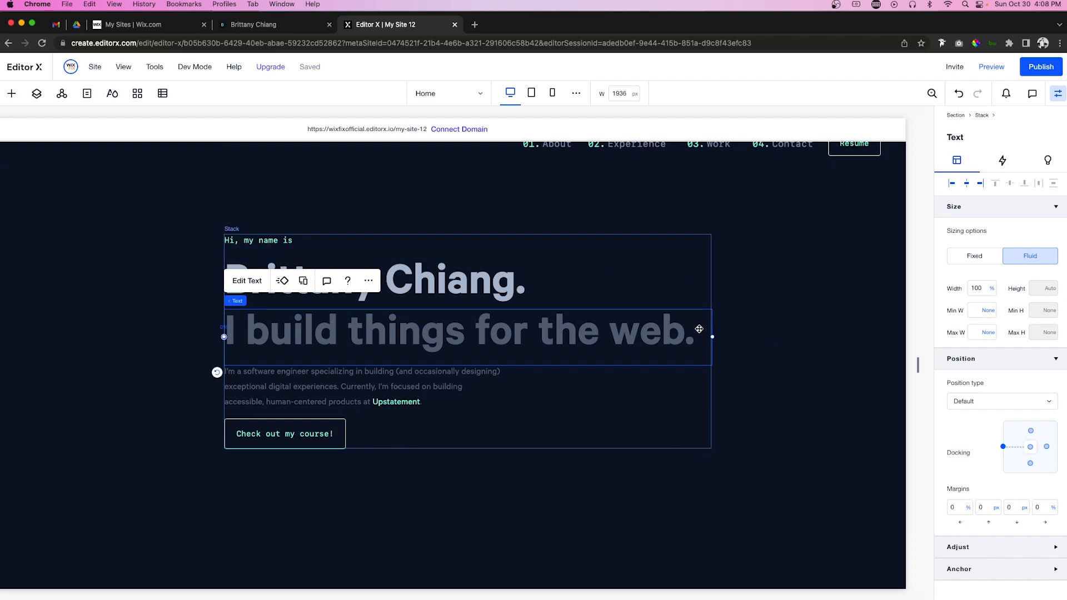
Step: Centre the intro stack horizontally and vertically in the section
{"action": "left_click", "coordinate": [541, 415]}
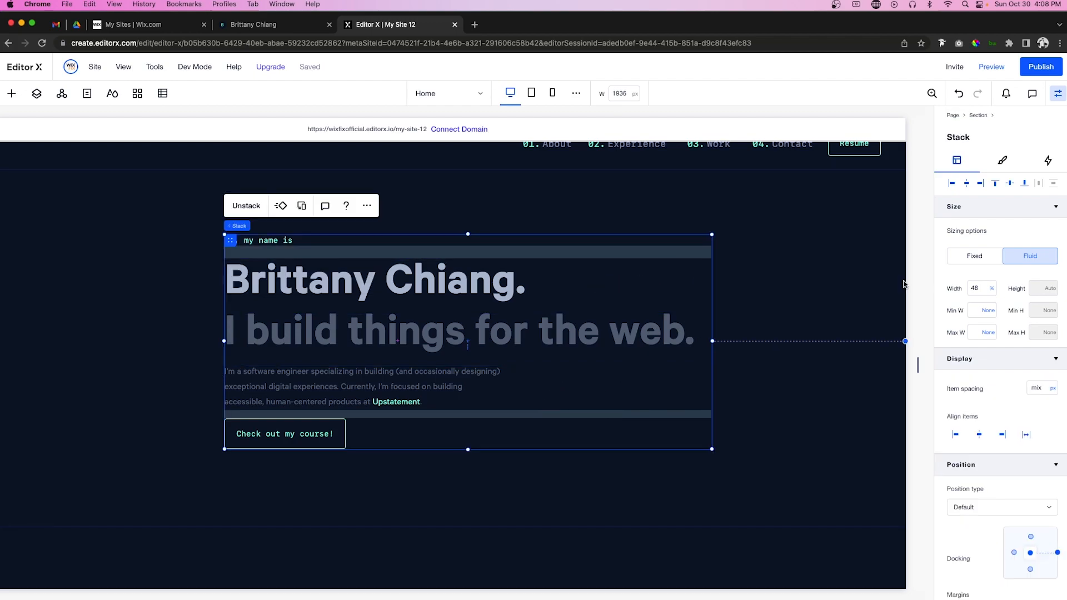
{"action": "left_click", "coordinate": [967, 184]}
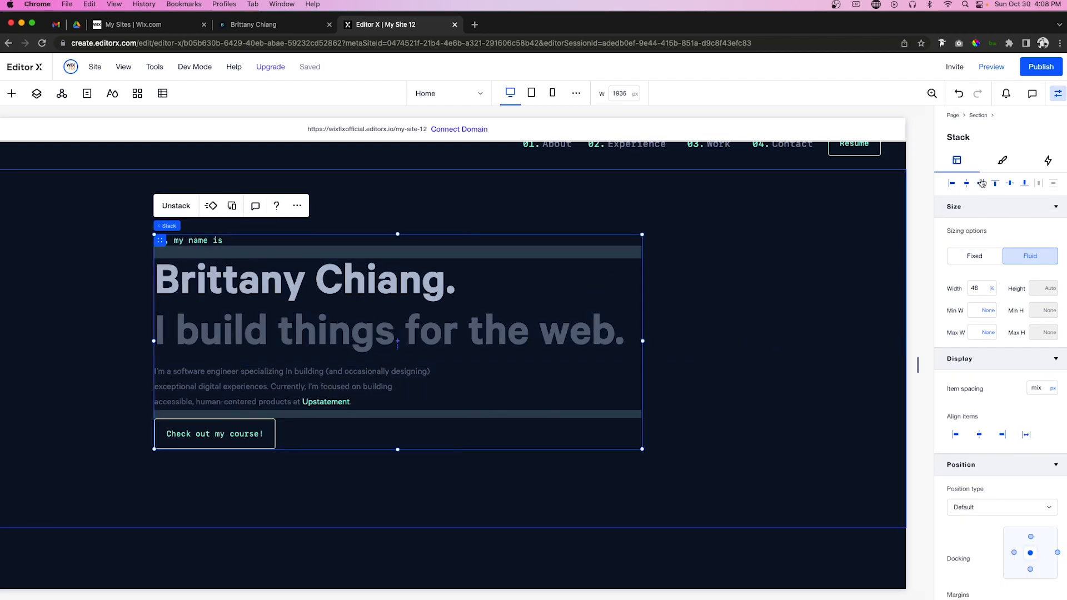
{"action": "left_click", "coordinate": [1009, 185]}
Step: Set the hero section's minimum height to 90 vh
{"action": "left_click", "coordinate": [770, 298]}
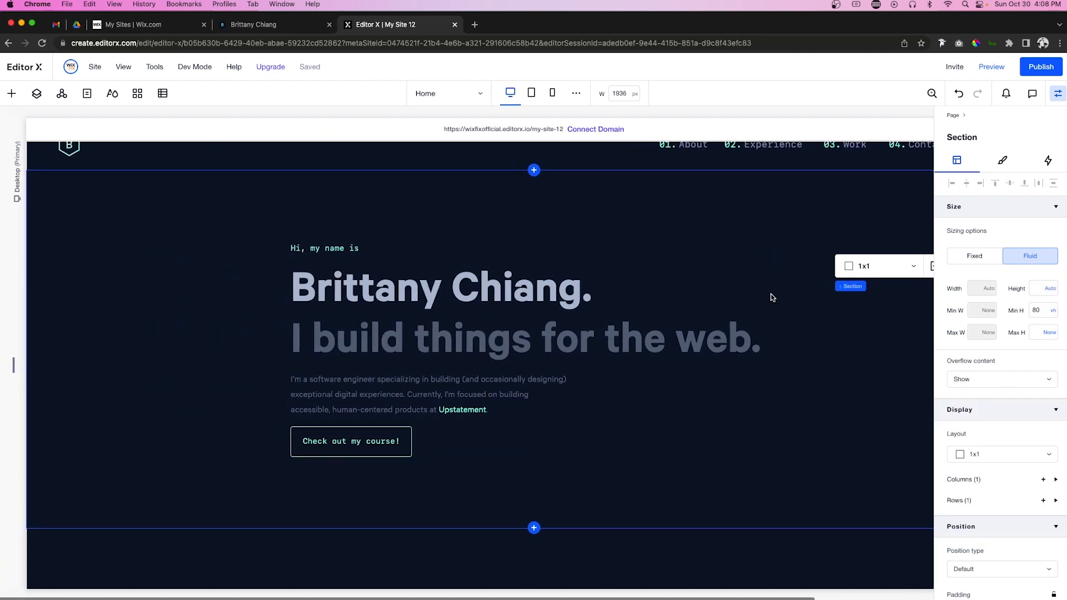
{"action": "left_click", "coordinate": [1039, 311]}
{"action": "key", "text": "Return"}
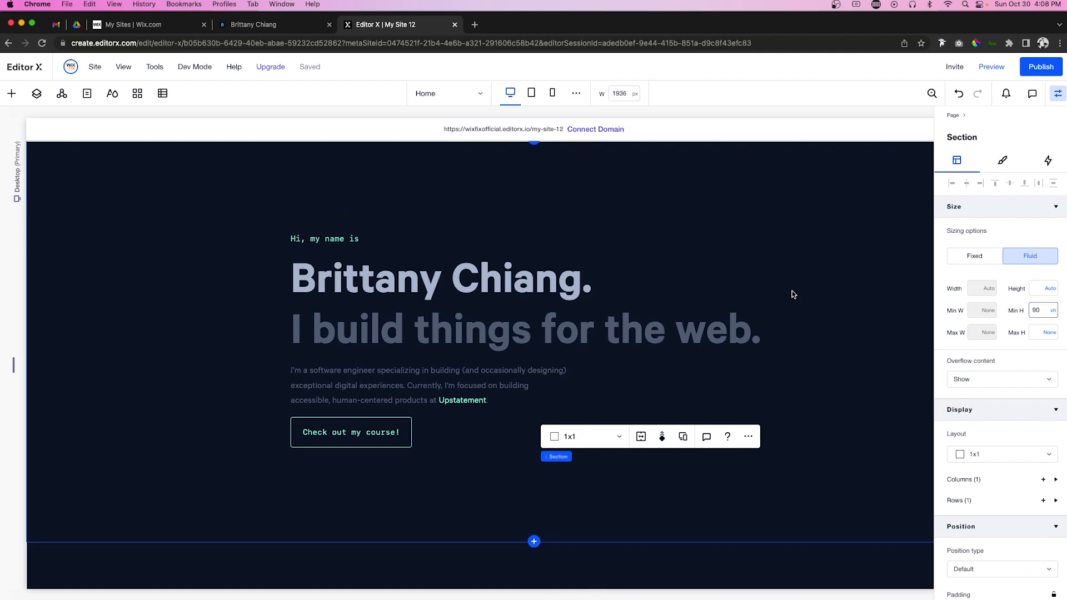
Step: Give the intro stack a 60 px bottom margin
{"action": "scroll", "coordinate": [508, 310], "scroll_direction": "up", "scroll_amount": 2}
{"action": "left_click", "coordinate": [507, 310]}
{"action": "scroll", "coordinate": [1012, 468], "scroll_direction": "down", "scroll_amount": 3}
{"action": "left_click", "coordinate": [1016, 486]}
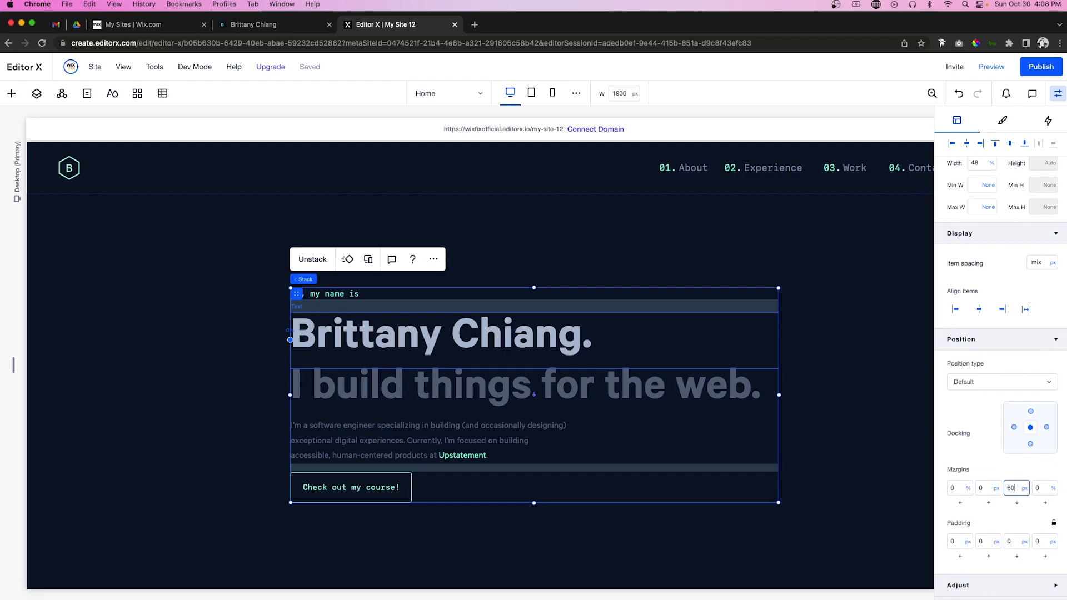
{"action": "key", "text": "Return"}
{"action": "left_click", "coordinate": [828, 435]}
{"action": "scroll", "coordinate": [828, 435], "scroll_direction": "right", "scroll_amount": 3}
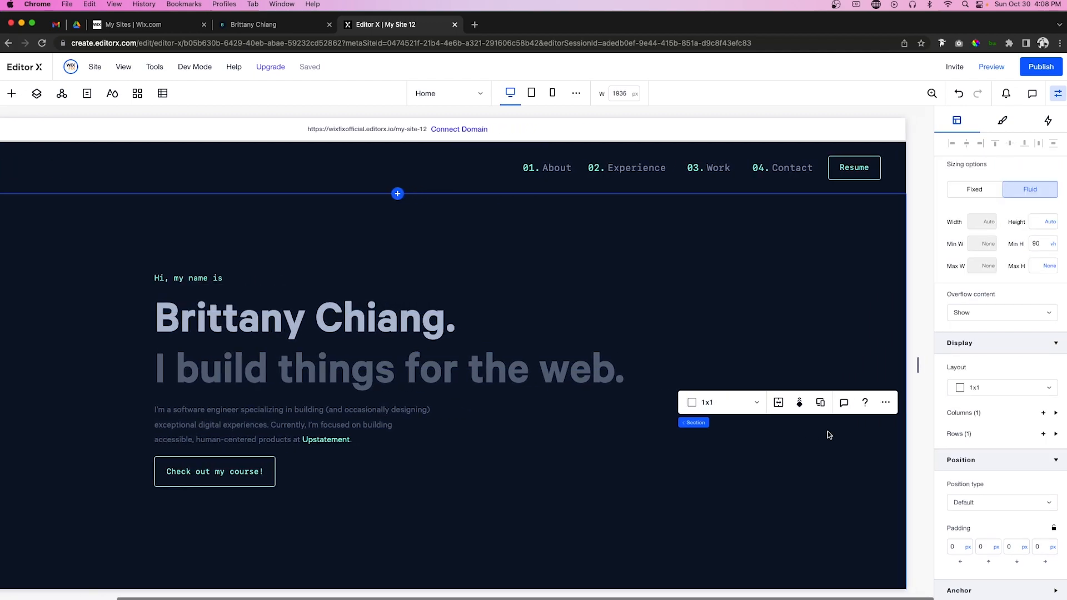
{"action": "scroll", "coordinate": [828, 433], "scroll_direction": "down", "scroll_amount": 2}
{"action": "scroll", "coordinate": [828, 432], "scroll_direction": "left", "scroll_amount": 2}
{"action": "scroll", "coordinate": [828, 431], "scroll_direction": "up", "scroll_amount": 2}
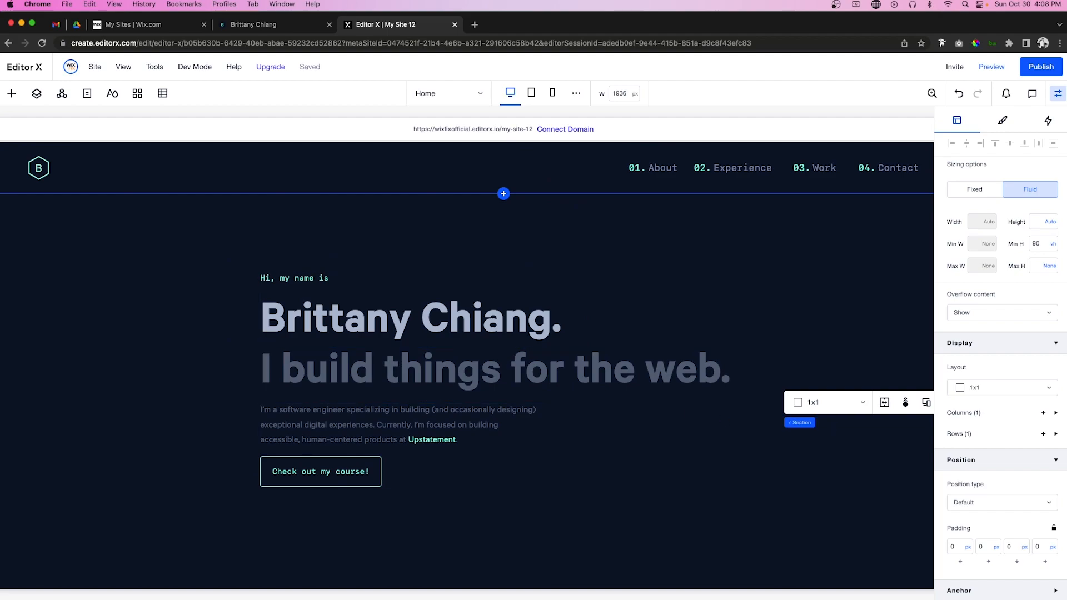
{"action": "scroll", "coordinate": [445, 494], "scroll_direction": "down", "scroll_amount": 4}
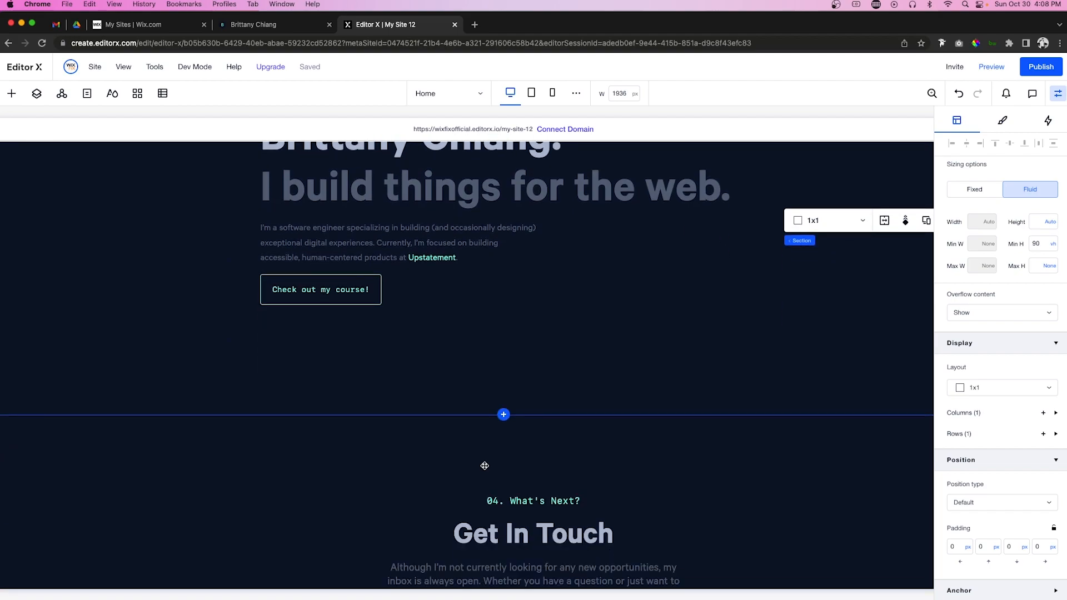
Step: Add a new section below the hero with a 900 px minimum height
{"action": "left_click", "coordinate": [504, 415]}
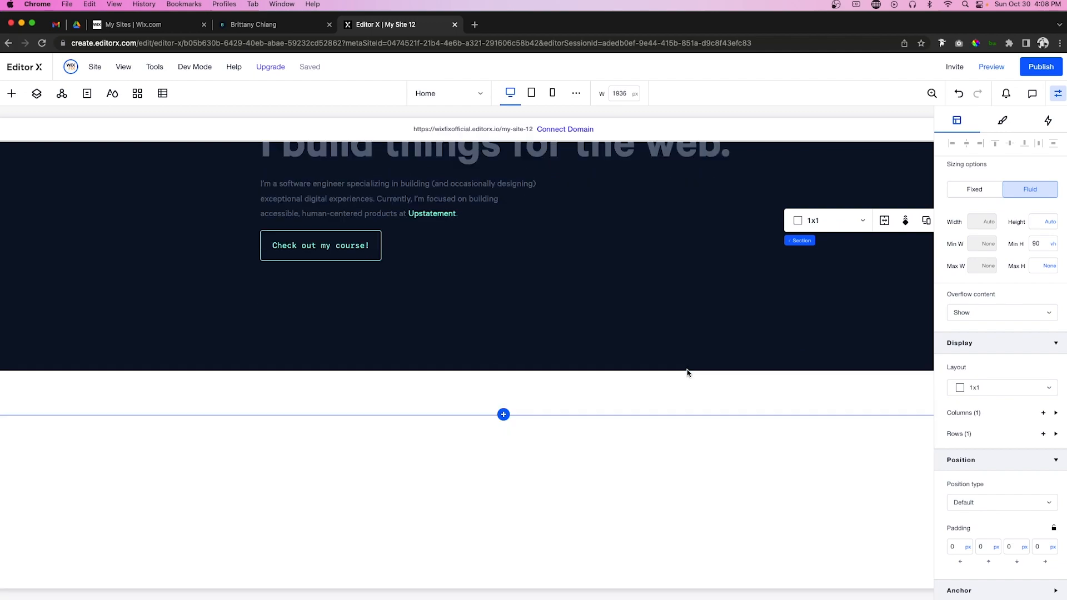
{"action": "left_click", "coordinate": [1037, 245]}
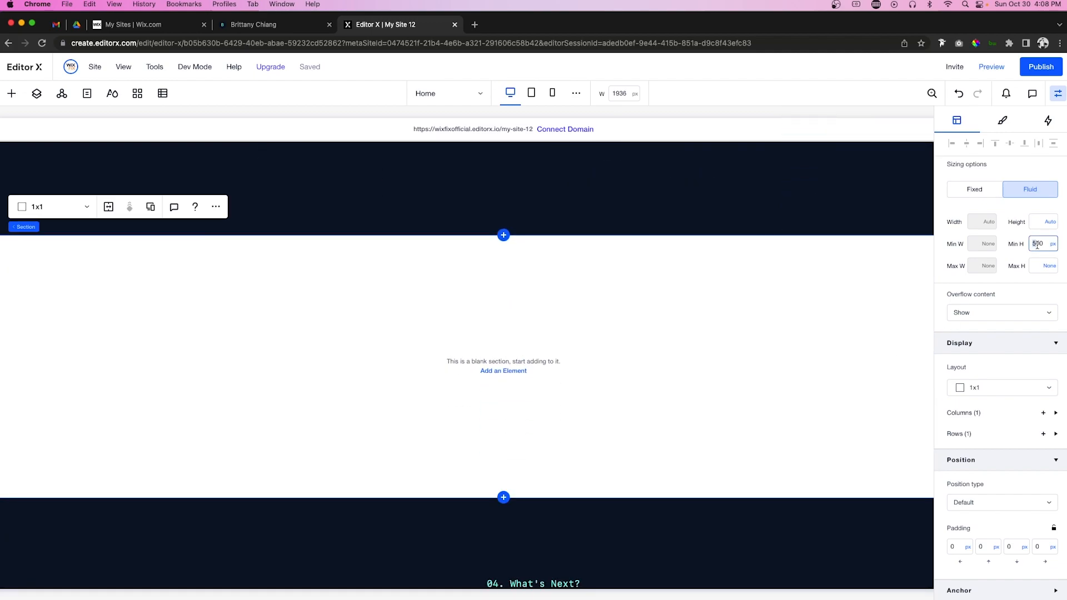
{"action": "type", "text": "900"}
{"action": "key", "text": "Return"}
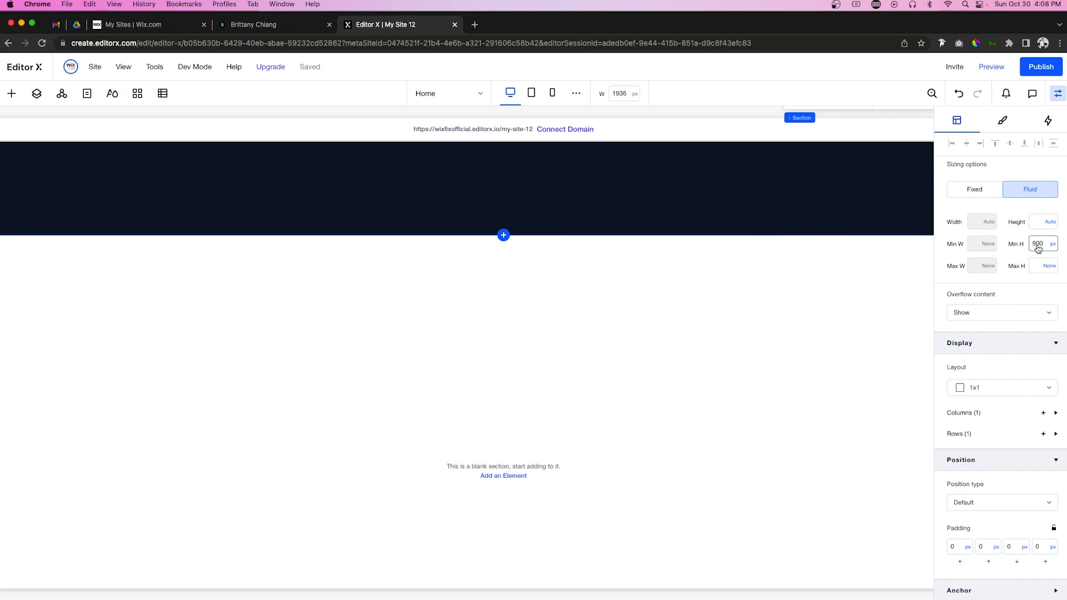
Step: Fill the new section's background with dark navy #0B192F
{"action": "left_click", "coordinate": [1002, 122]}
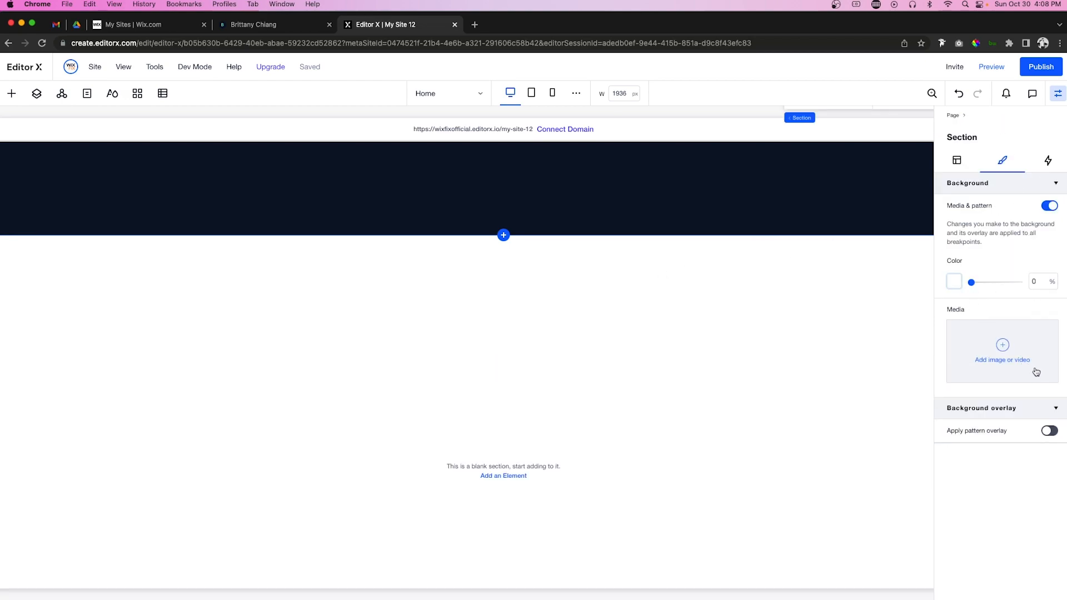
{"action": "left_click", "coordinate": [953, 281]}
{"action": "left_click", "coordinate": [1049, 402]}
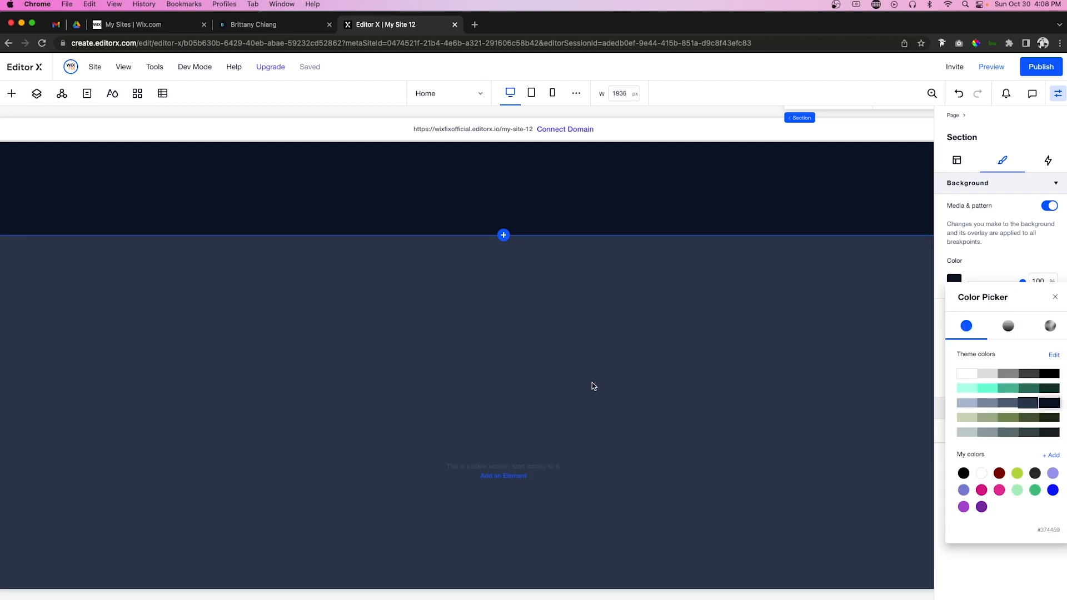
{"action": "left_click", "coordinate": [593, 386]}
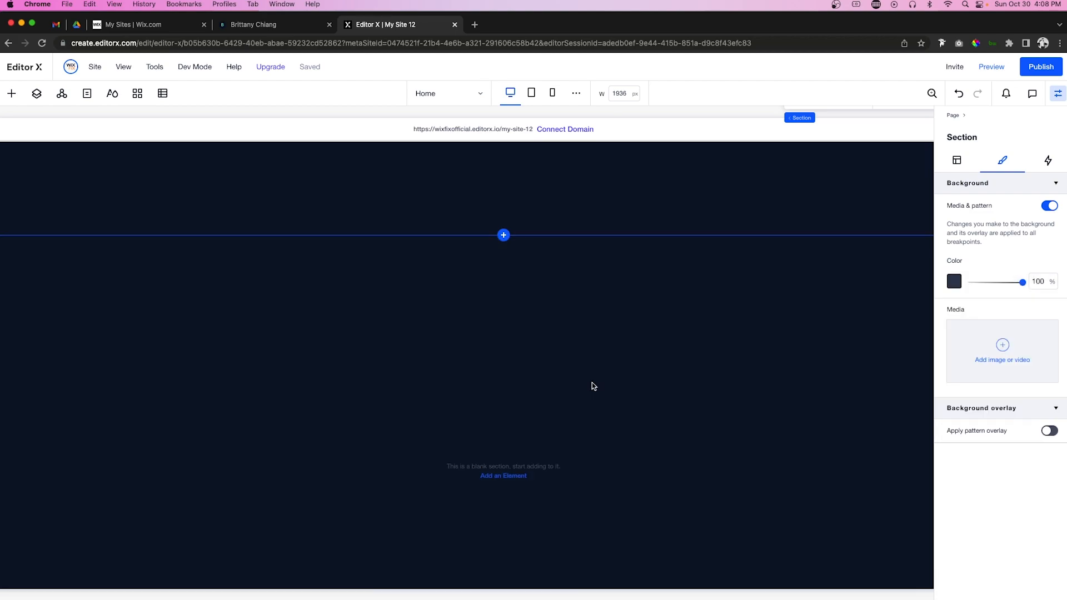
{"action": "left_click", "coordinate": [11, 95]}
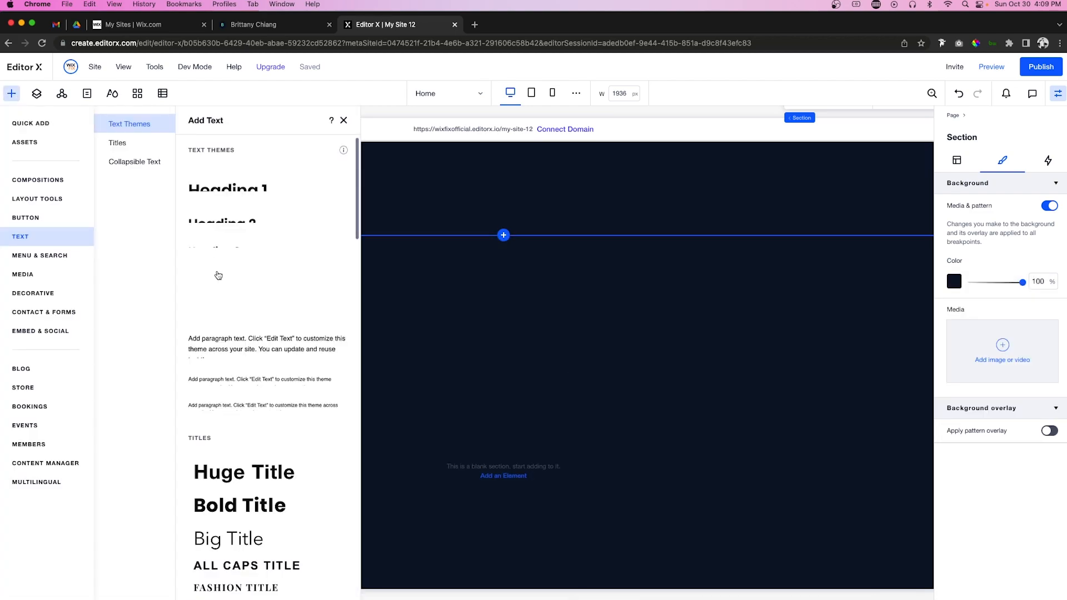
Step: Place a container in the new section and set its background opacity to 0
{"action": "left_click", "coordinate": [31, 124]}
{"action": "left_click_drag", "start_coordinate": [185, 287], "coordinate": [552, 424]}
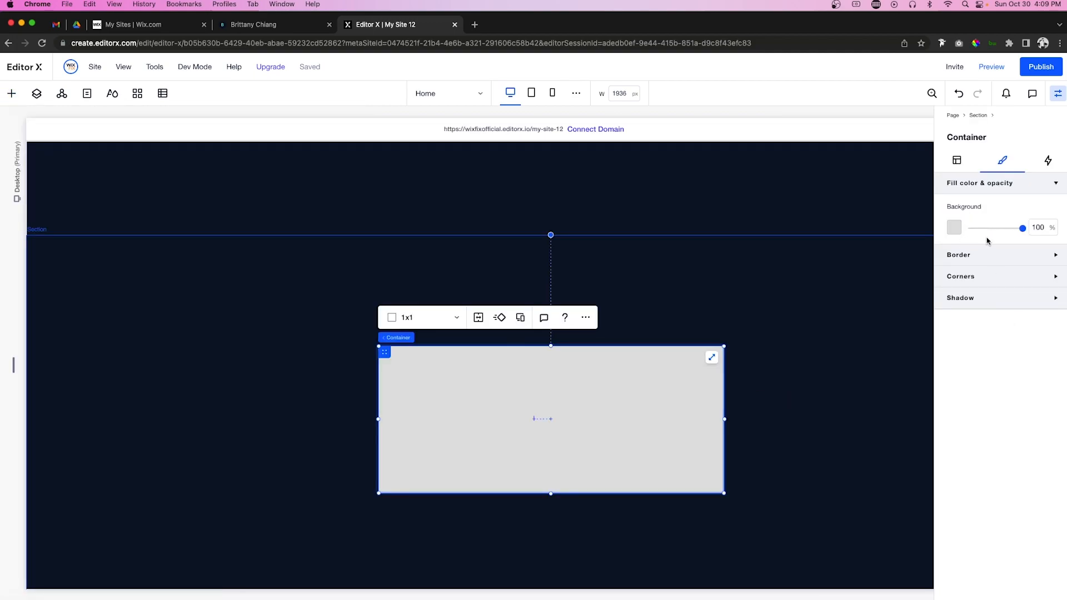
{"action": "double_click", "coordinate": [1039, 227]}
{"action": "type", "text": "0"}
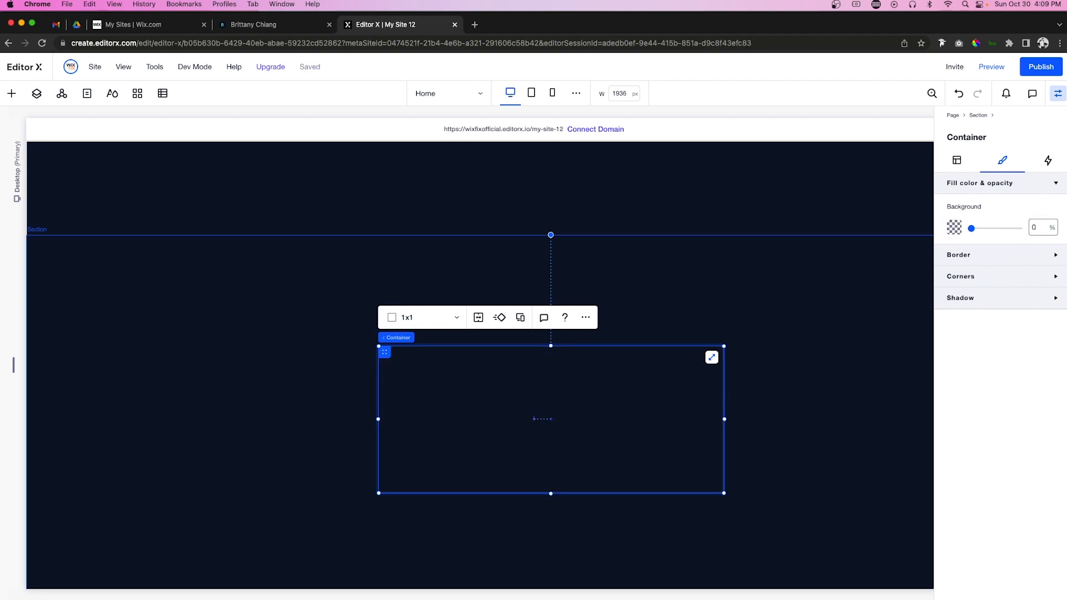
Step: Make the container 50% wide, centred, top-aligned, with a 900 px minimum height
{"action": "left_click", "coordinate": [956, 160]}
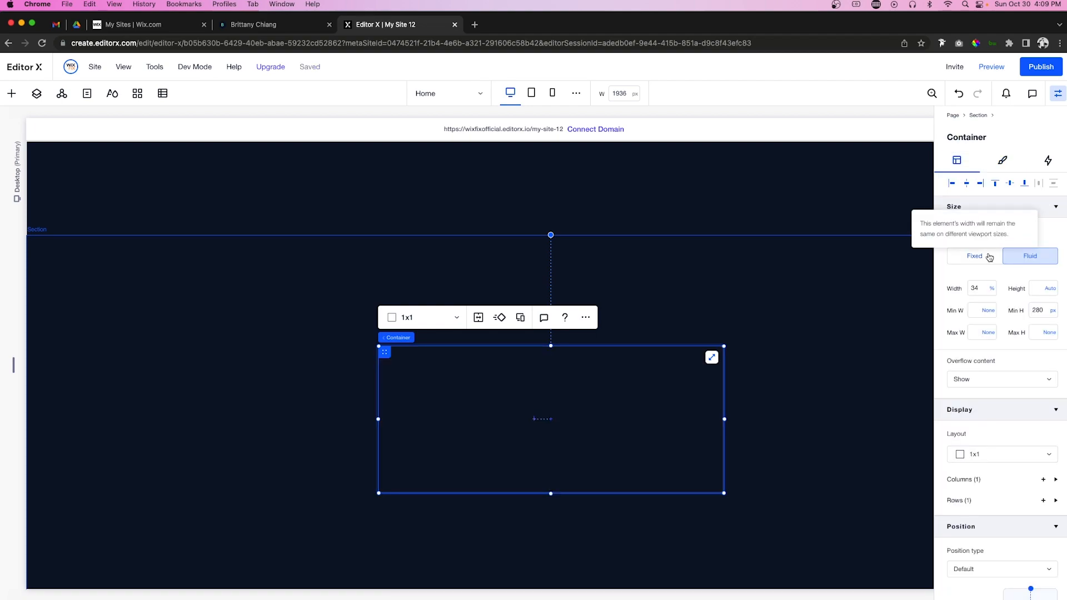
{"action": "double_click", "coordinate": [982, 284]}
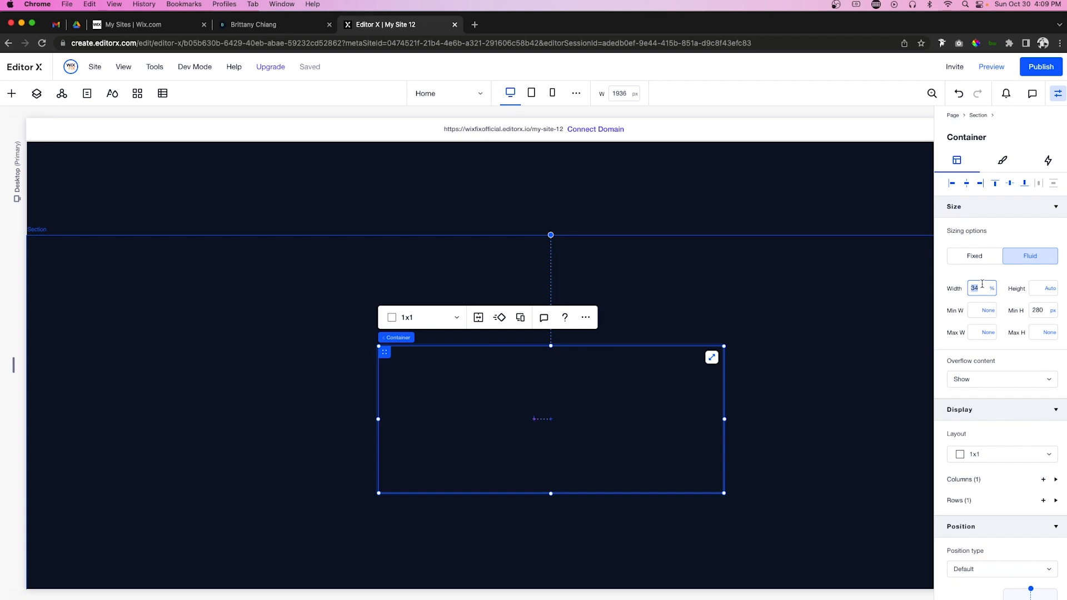
{"action": "key", "text": "Return"}
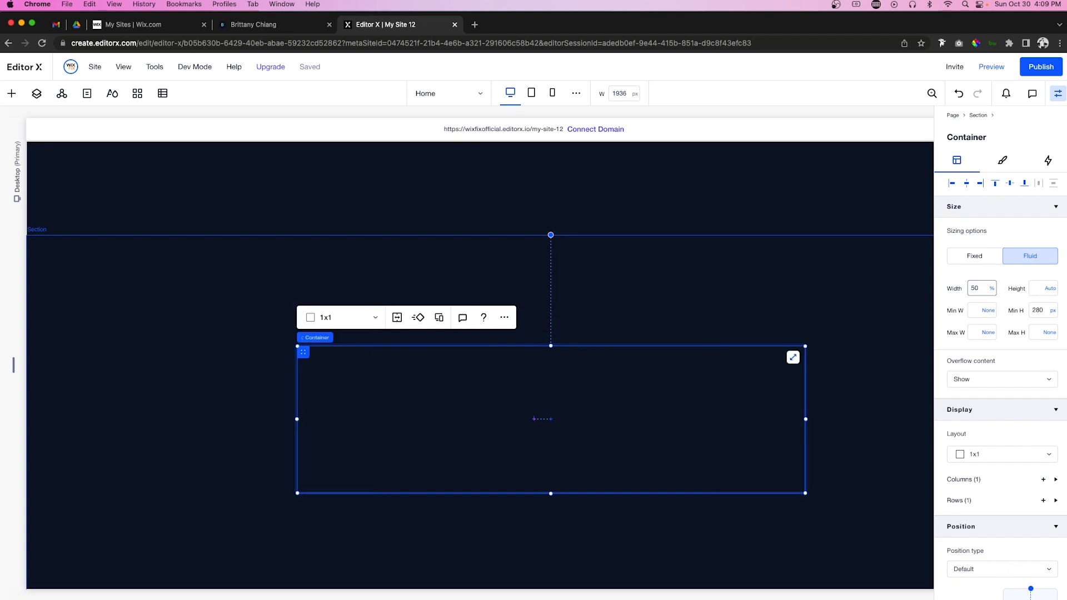
{"action": "left_click", "coordinate": [965, 183]}
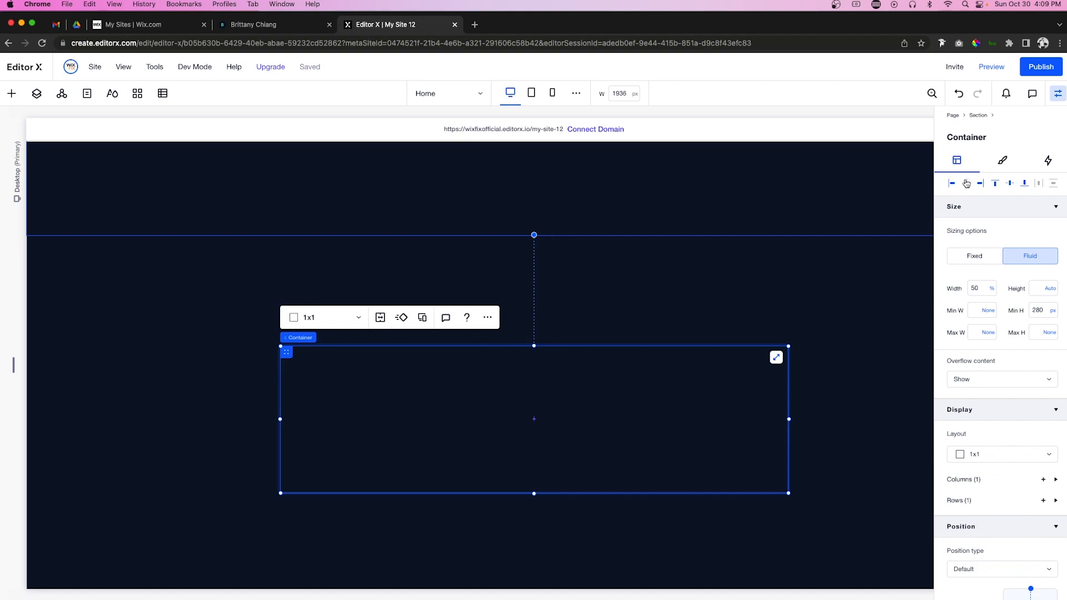
{"action": "left_click", "coordinate": [995, 184]}
{"action": "left_click", "coordinate": [1045, 310]}
{"action": "key", "text": "Return"}
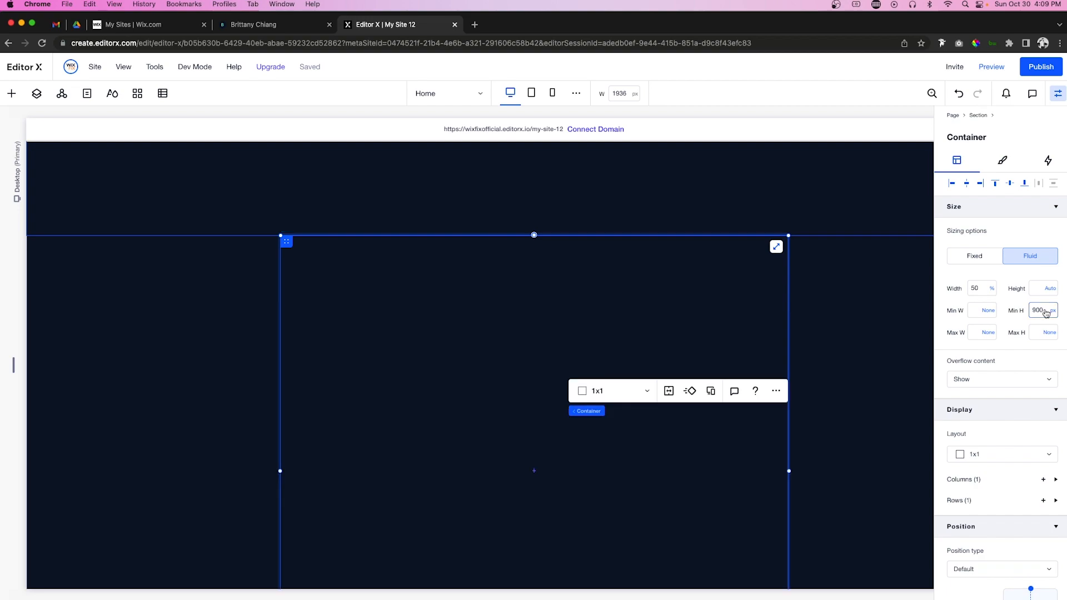
Step: Split the container into a 2x2 grid with a 0.8fr second column
{"action": "left_click", "coordinate": [600, 393]}
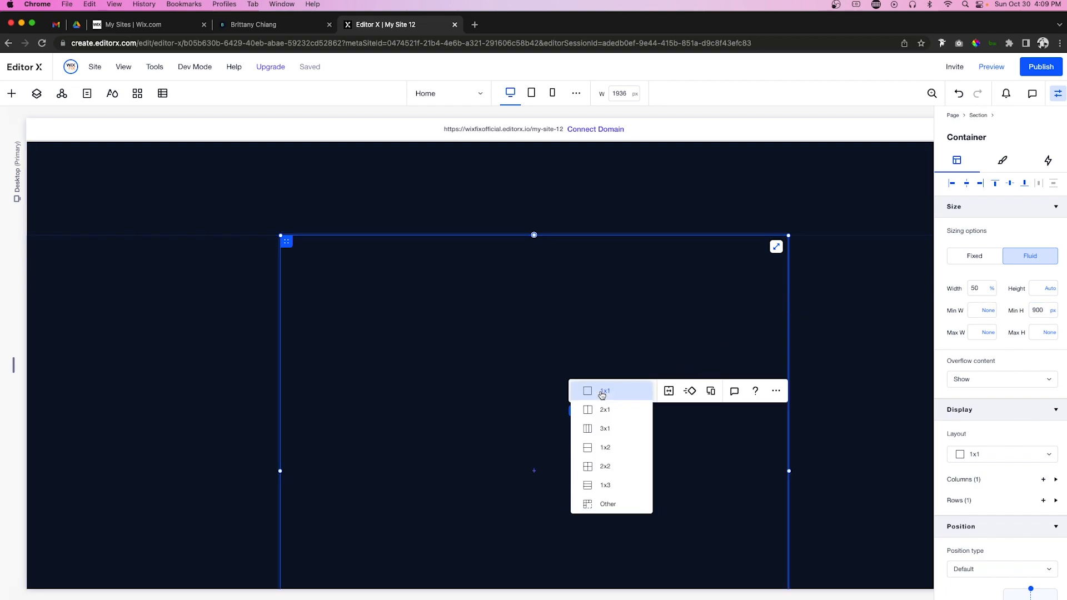
{"action": "left_click", "coordinate": [616, 467]}
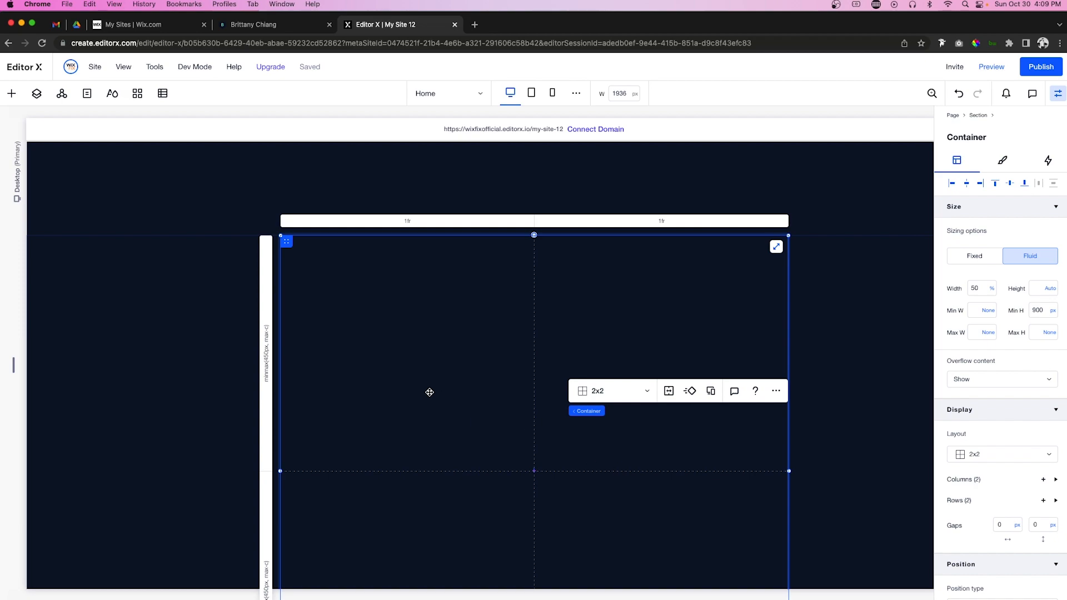
{"action": "left_click", "coordinate": [638, 222]}
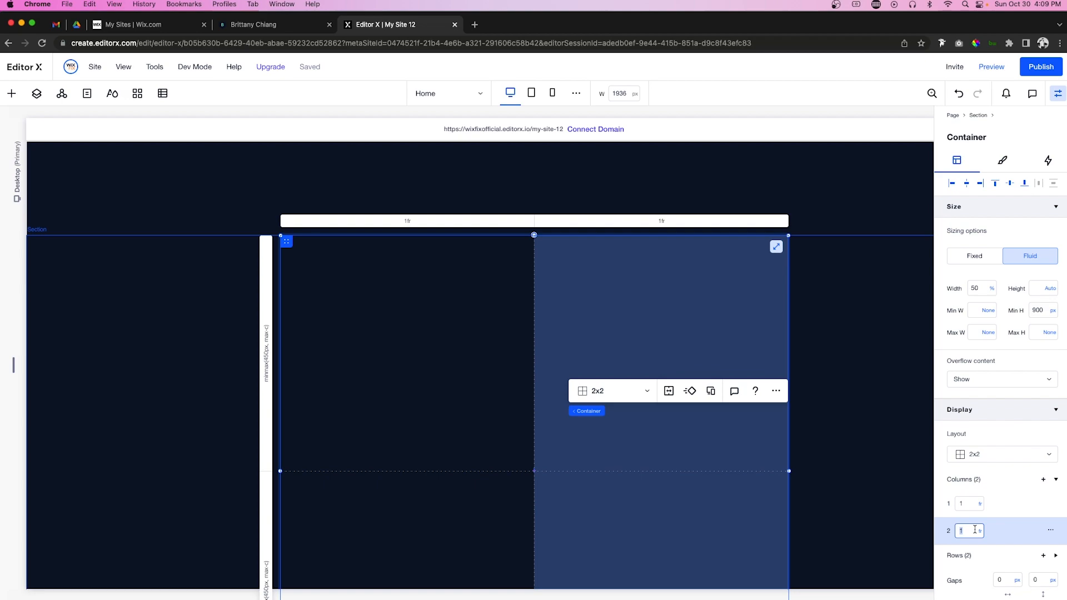
{"action": "type", "text": "0.8"}
{"action": "key", "text": "Return"}
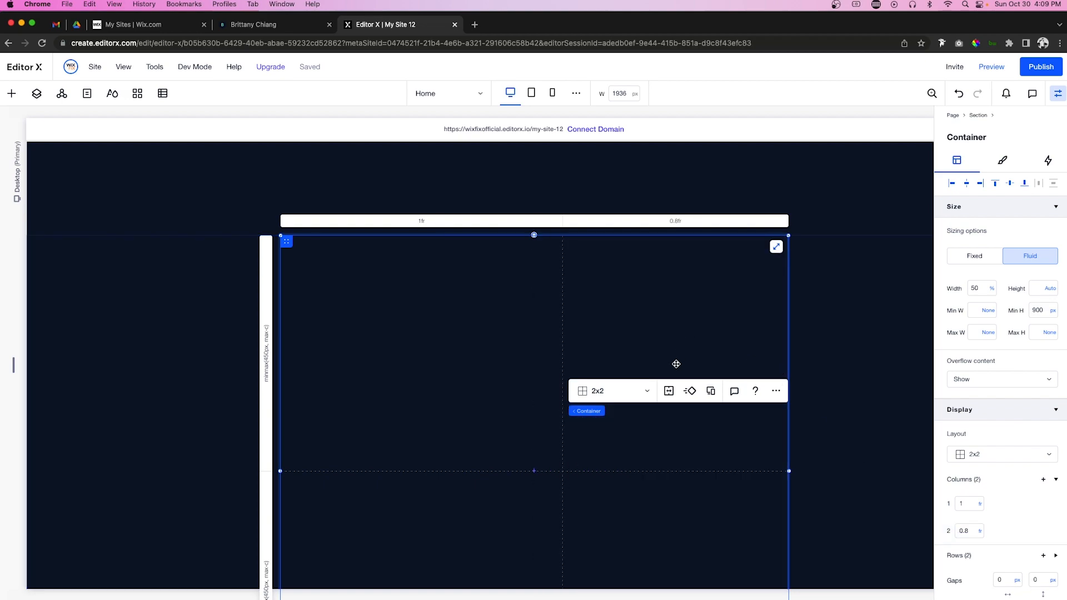
Step: Set 40 px column and row gaps, then drop a new container into the grid's first cell
{"action": "scroll", "coordinate": [995, 546], "scroll_direction": "down", "scroll_amount": 2}
{"action": "left_click", "coordinate": [1005, 528]}
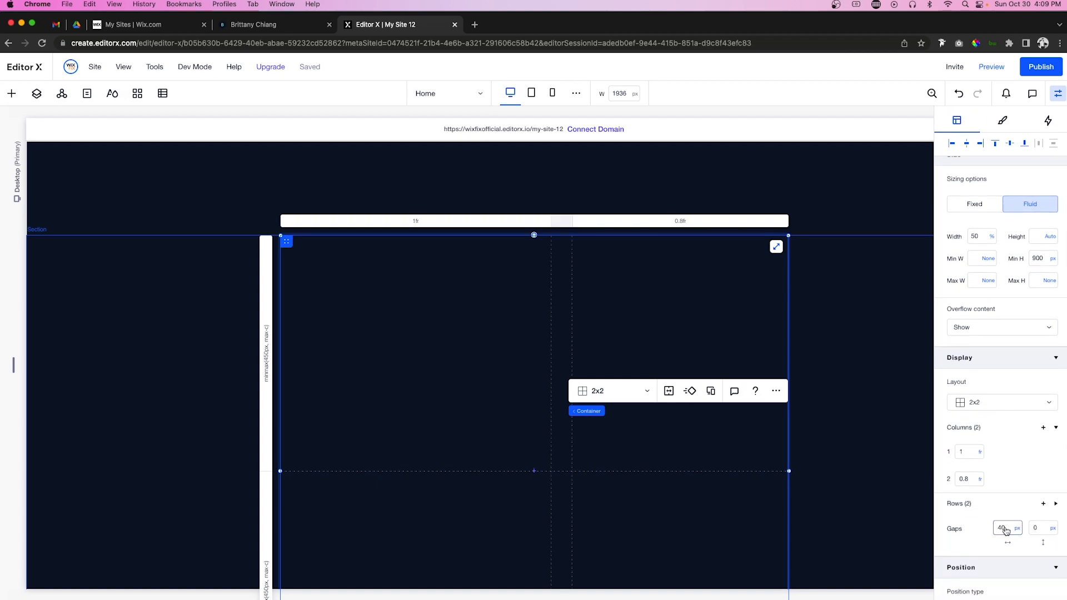
{"action": "left_click", "coordinate": [1037, 529]}
{"action": "type", "text": "40"}
{"action": "key", "text": "Return"}
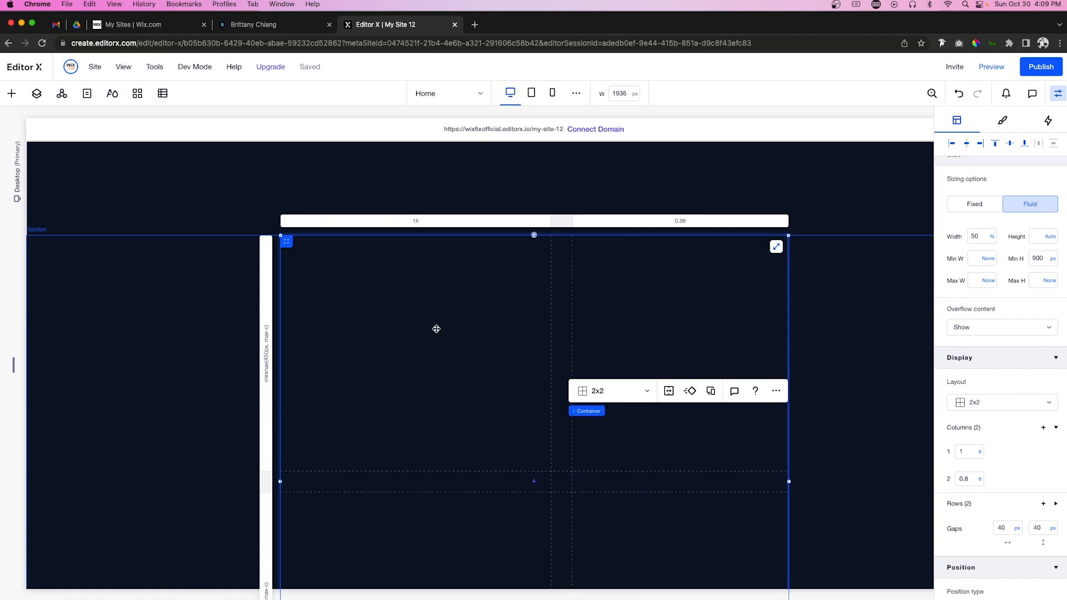
{"action": "left_click", "coordinate": [11, 94]}
{"action": "left_click_drag", "start_coordinate": [186, 308], "coordinate": [402, 335]}
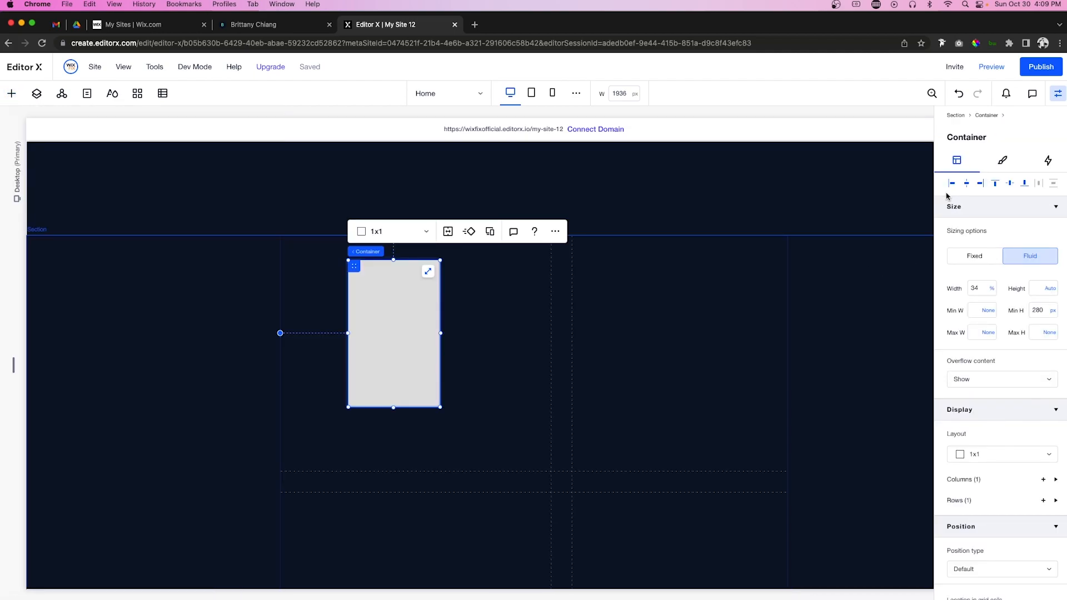
Step: Align the new container top-left at 100% width and split it into three columns
{"action": "left_click", "coordinate": [950, 184]}
{"action": "left_click", "coordinate": [996, 184]}
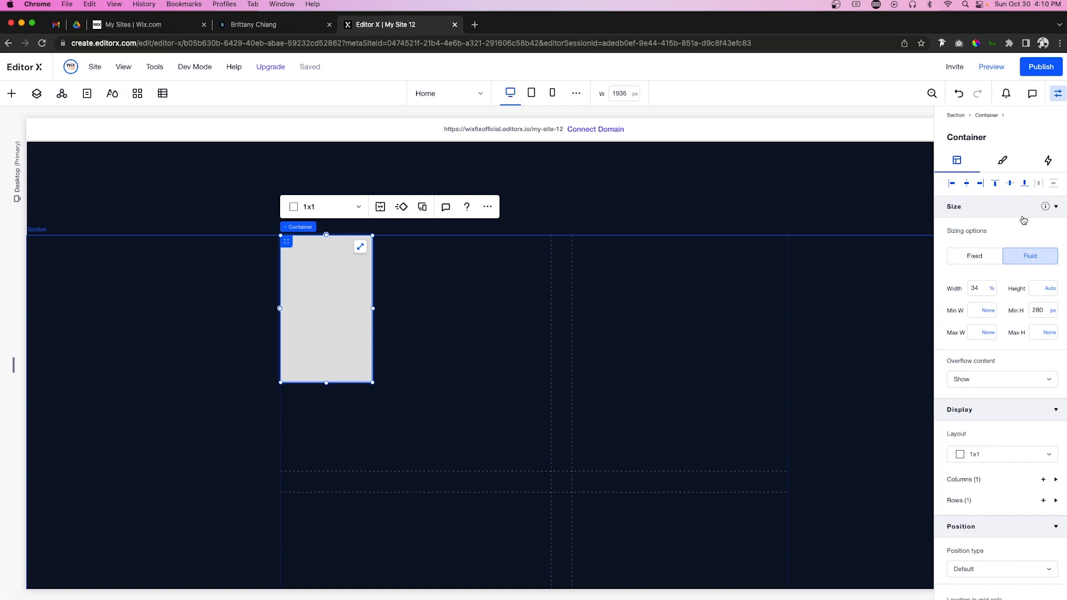
{"action": "left_click", "coordinate": [983, 290]}
{"action": "type", "text": "100"}
{"action": "key", "text": "Return"}
{"action": "left_click", "coordinate": [357, 207]}
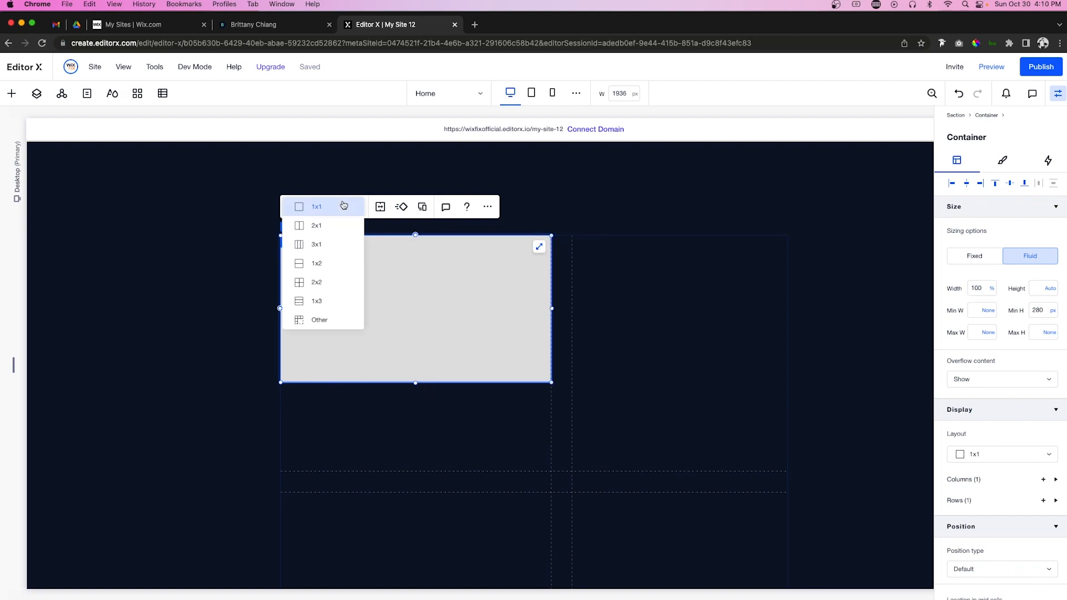
{"action": "left_click", "coordinate": [340, 245]}
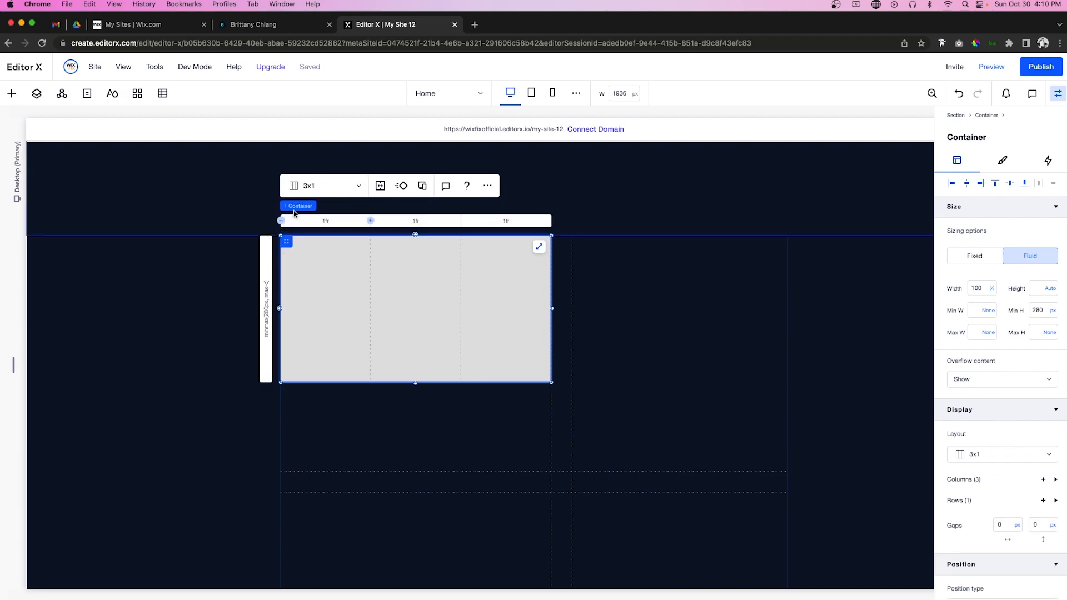
Step: Paste a copy of the header's 01. text into the first column, aligned top-left
{"action": "scroll", "coordinate": [380, 283], "scroll_direction": "up", "scroll_amount": 10}
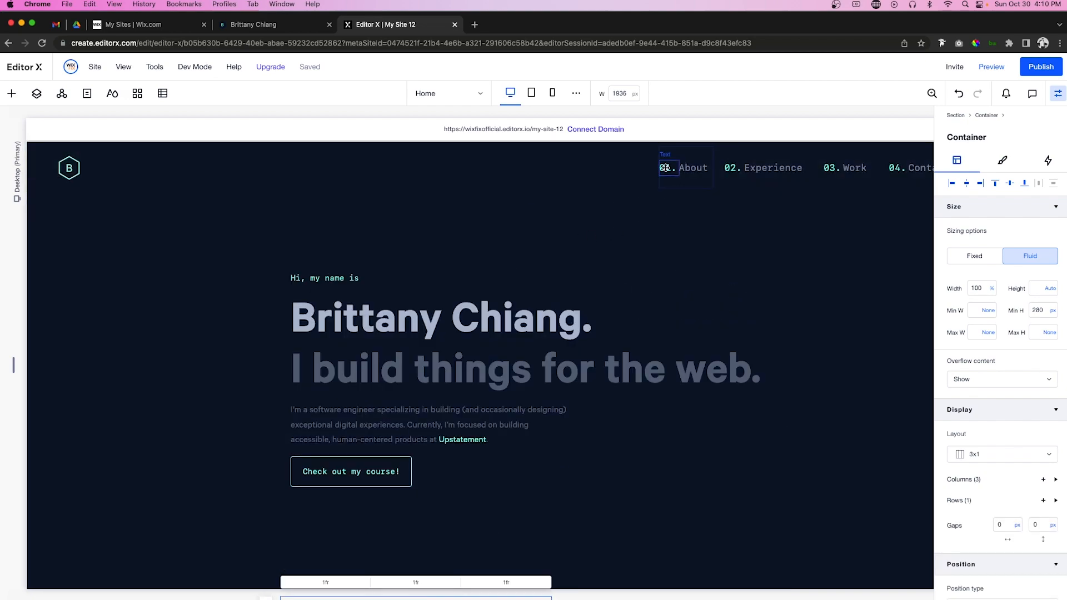
{"action": "left_click", "coordinate": [665, 165]}
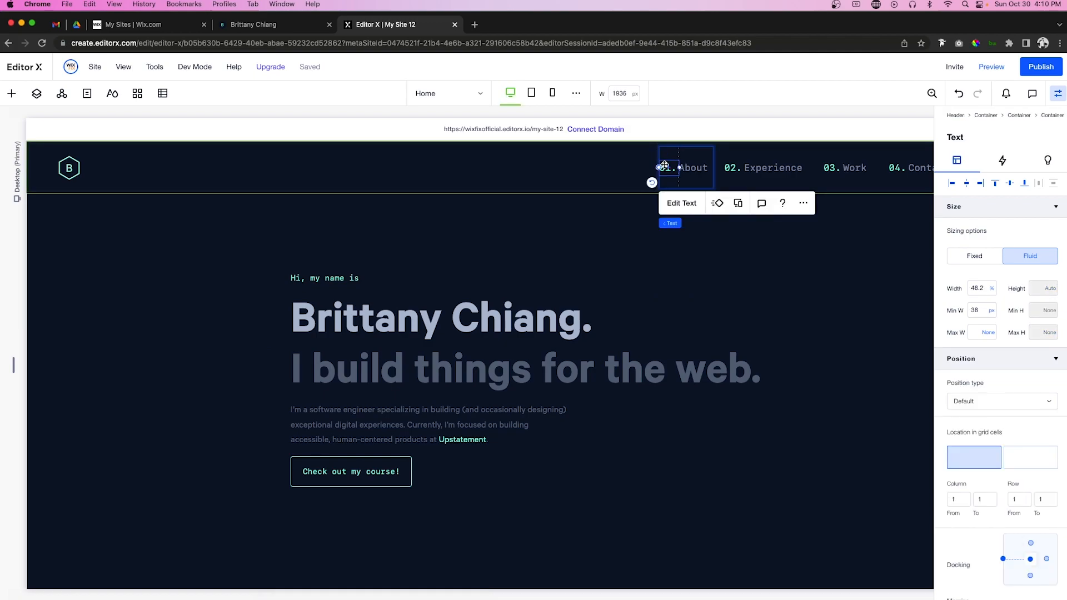
{"action": "scroll", "coordinate": [664, 167], "scroll_direction": "down", "scroll_amount": 10}
{"action": "left_click", "coordinate": [331, 308]}
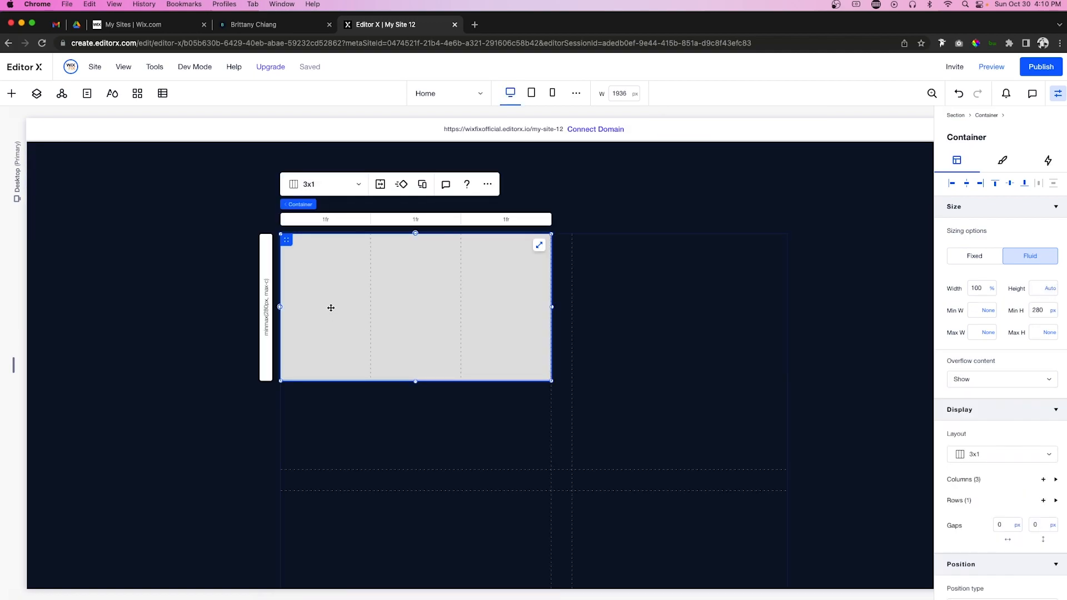
{"action": "key", "text": "super+v"}
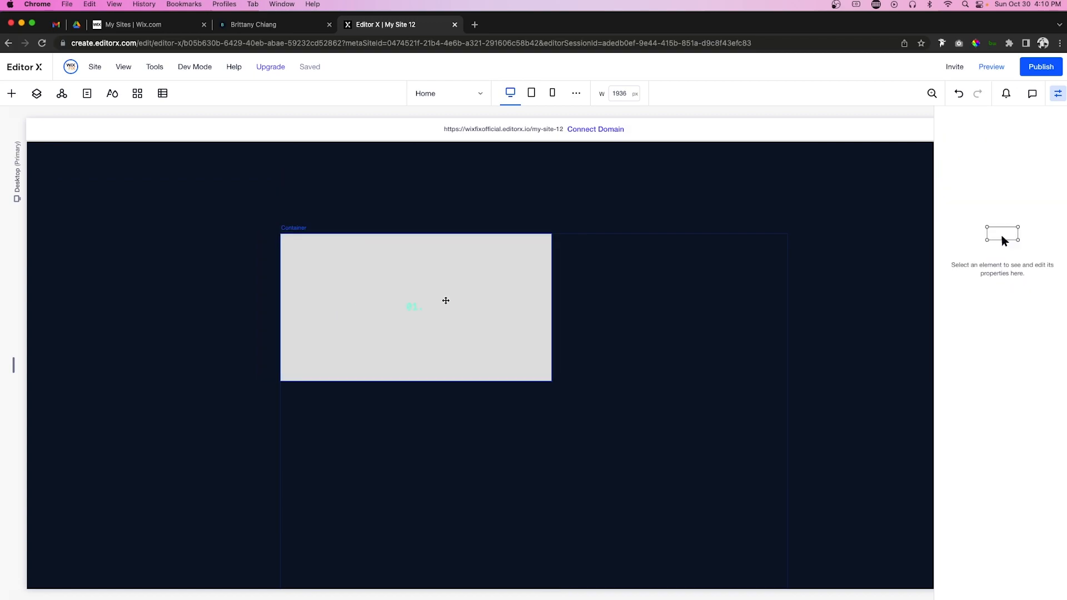
{"action": "left_click_drag", "start_coordinate": [414, 307], "coordinate": [315, 257]}
{"action": "left_click", "coordinate": [951, 183]}
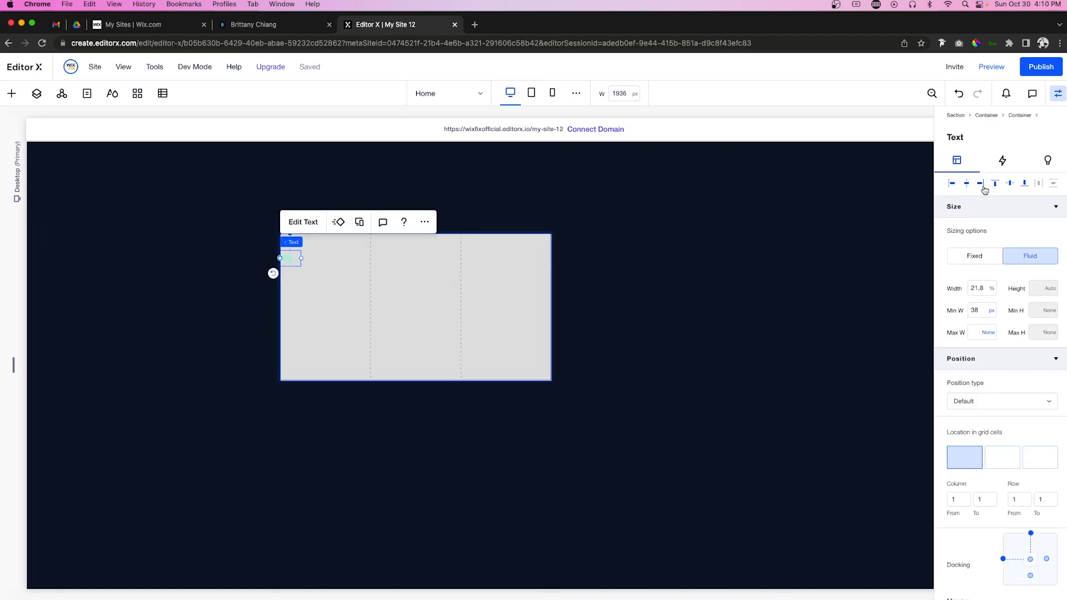
{"action": "left_click", "coordinate": [995, 183]}
Step: Paste a copy of the header's About text into the second column, aligned top-left
{"action": "scroll", "coordinate": [444, 281], "scroll_direction": "up", "scroll_amount": 7}
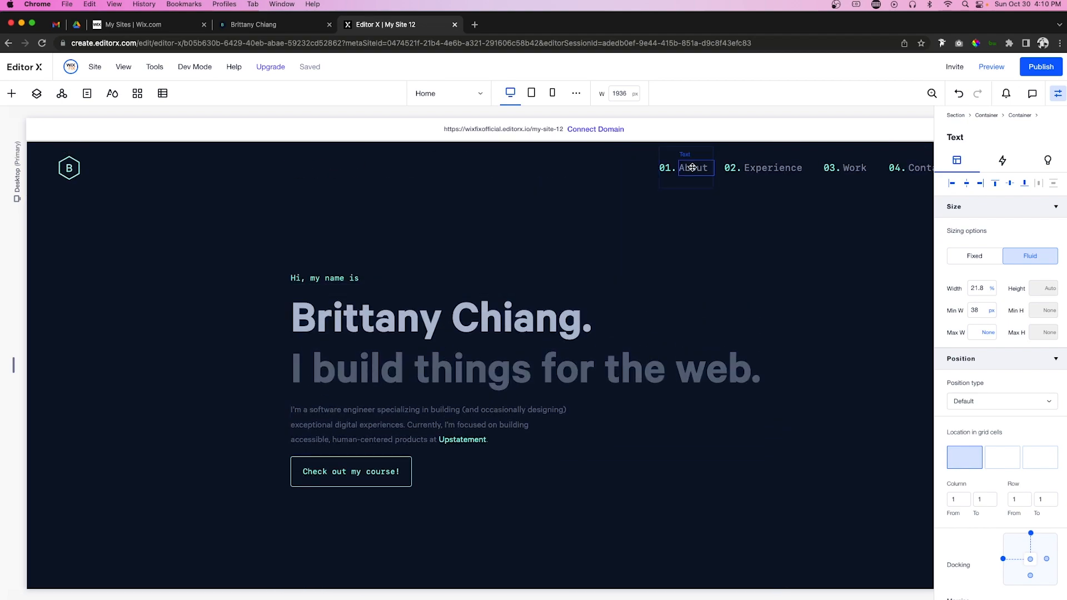
{"action": "left_click", "coordinate": [692, 167]}
{"action": "scroll", "coordinate": [691, 167], "scroll_direction": "down", "scroll_amount": 7}
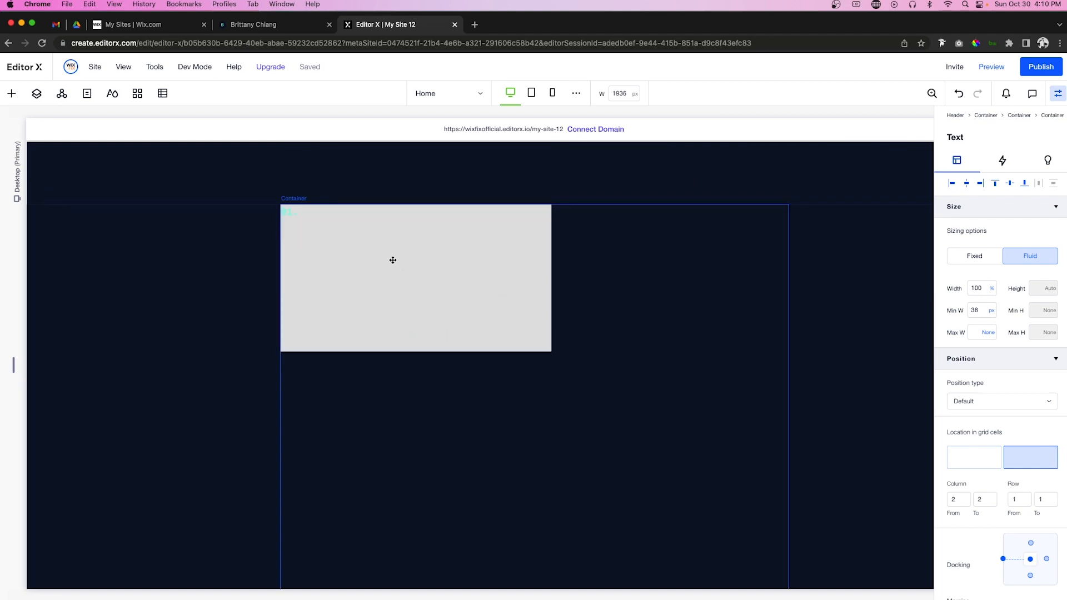
{"action": "left_click", "coordinate": [397, 254]}
{"action": "key", "text": "cmd+v"}
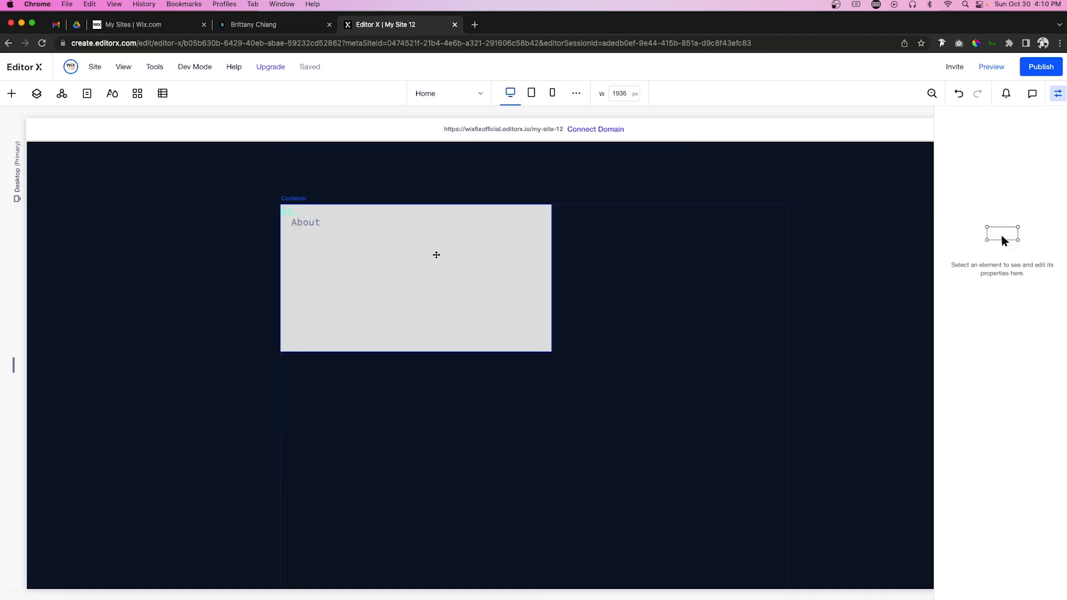
{"action": "left_click_drag", "start_coordinate": [305, 227], "coordinate": [414, 233]}
{"action": "left_click", "coordinate": [951, 183]}
{"action": "left_click", "coordinate": [995, 182]}
Step: Widen the text and change it to 'About Me', then drop a line into the third column
{"action": "left_click_drag", "start_coordinate": [407, 212], "coordinate": [430, 214]}
{"action": "double_click", "coordinate": [395, 213]}
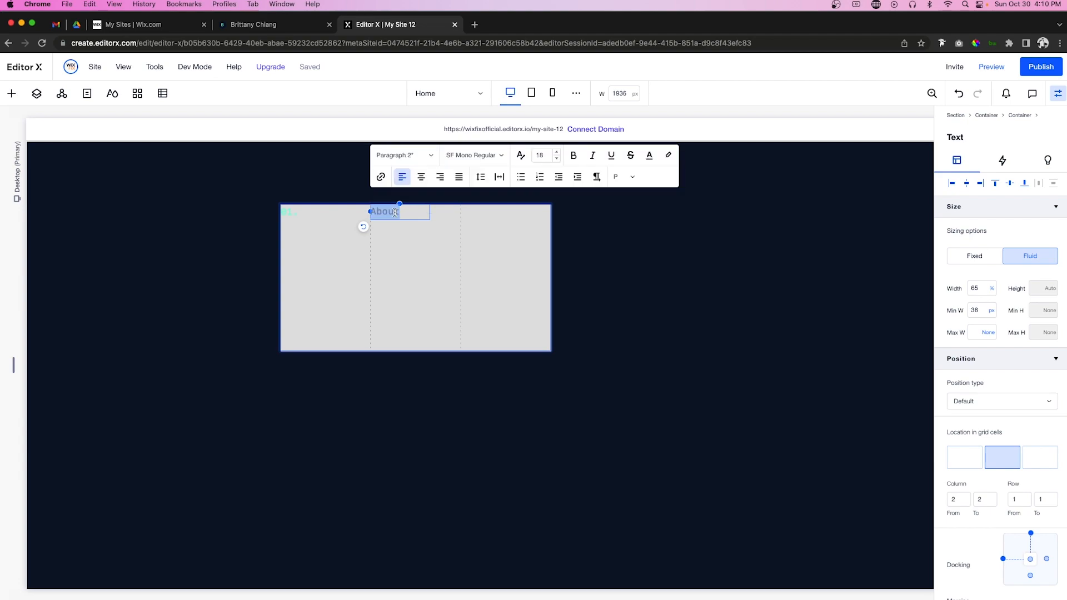
{"action": "key", "text": "Right"}
{"action": "type", "text": "Me"}
{"action": "key", "text": "Escape"}
{"action": "left_click", "coordinate": [12, 93]}
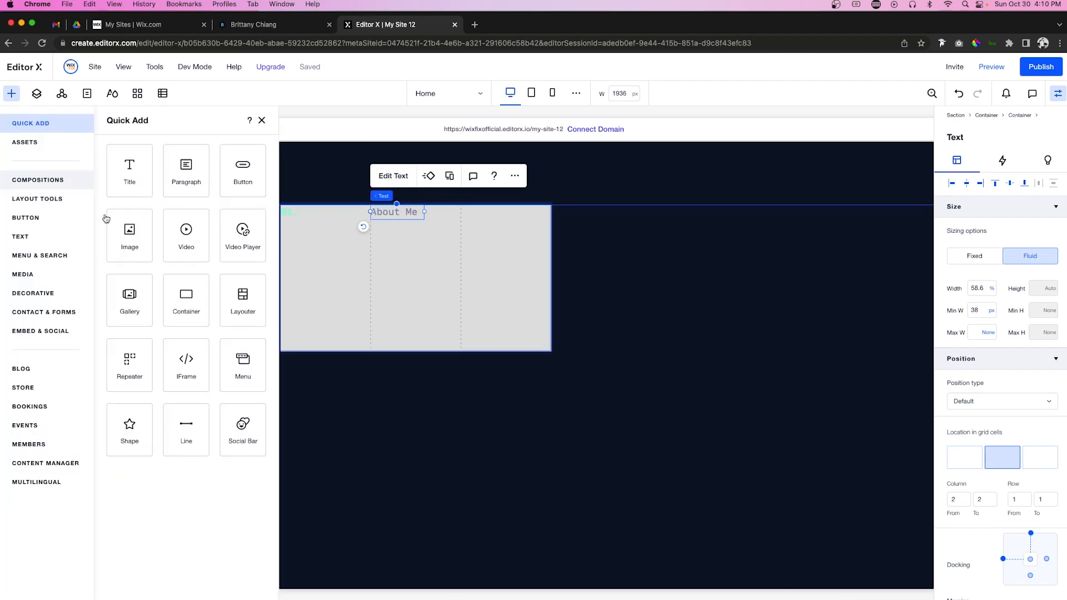
{"action": "left_click_drag", "start_coordinate": [185, 427], "coordinate": [500, 214]}
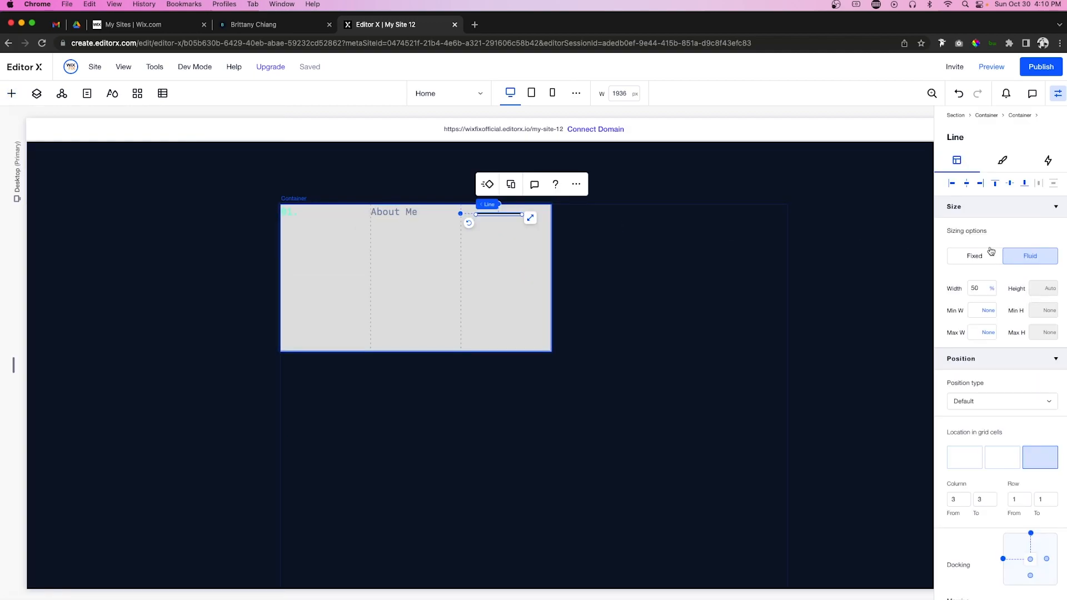
Step: Set the line to 100% width, centred, and vertically centre the About Me and 01. texts
{"action": "double_click", "coordinate": [983, 289]}
{"action": "type", "text": "100"}
{"action": "key", "text": "Return"}
{"action": "left_click", "coordinate": [967, 185]}
{"action": "left_click", "coordinate": [1010, 183]}
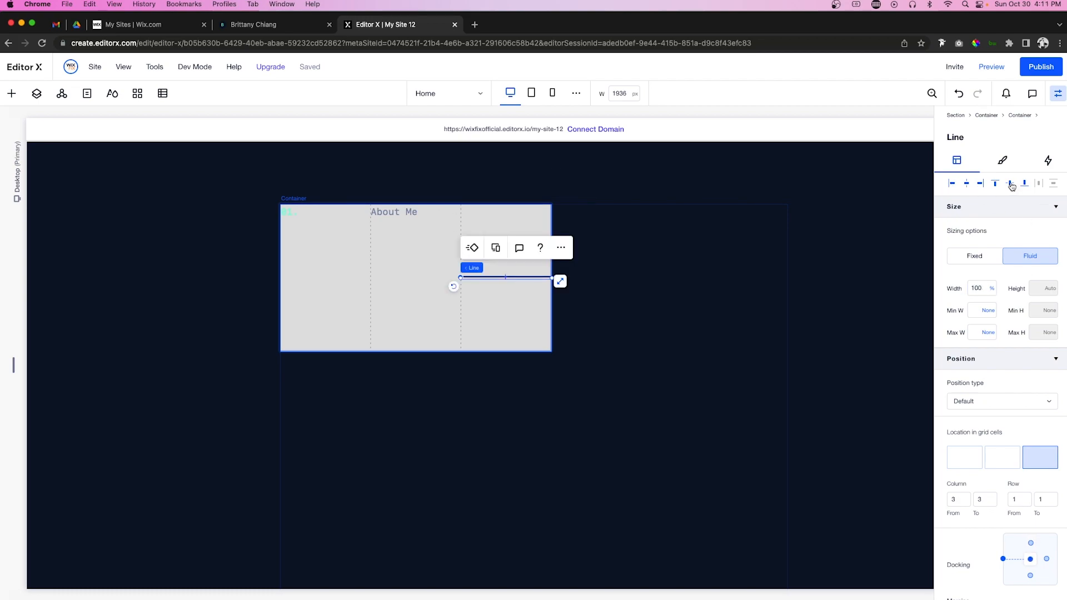
{"action": "left_click", "coordinate": [410, 213]}
{"action": "left_click", "coordinate": [1010, 184]}
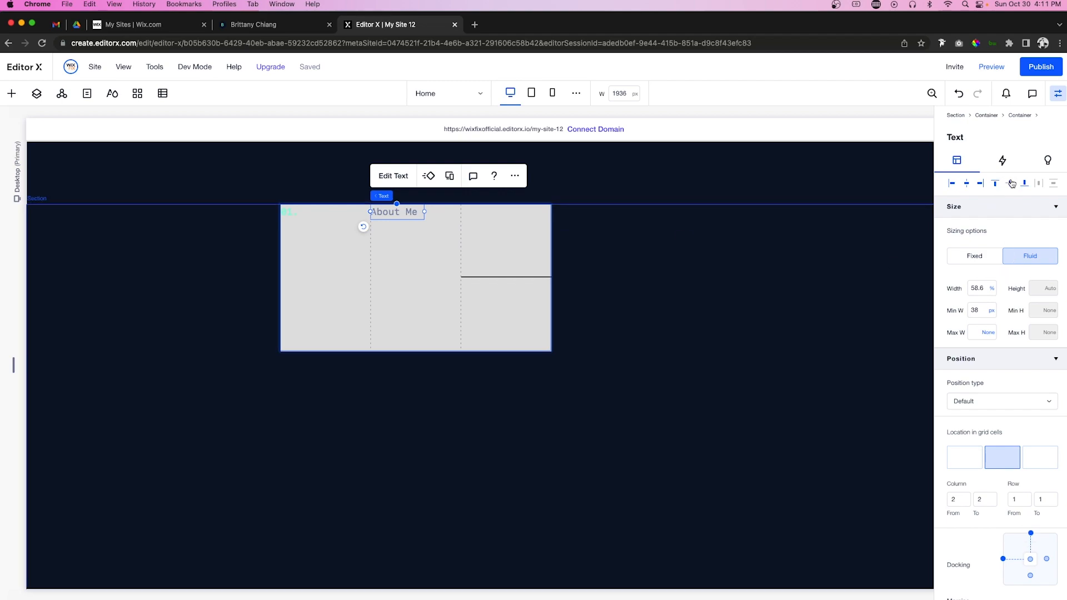
{"action": "left_click", "coordinate": [289, 212]}
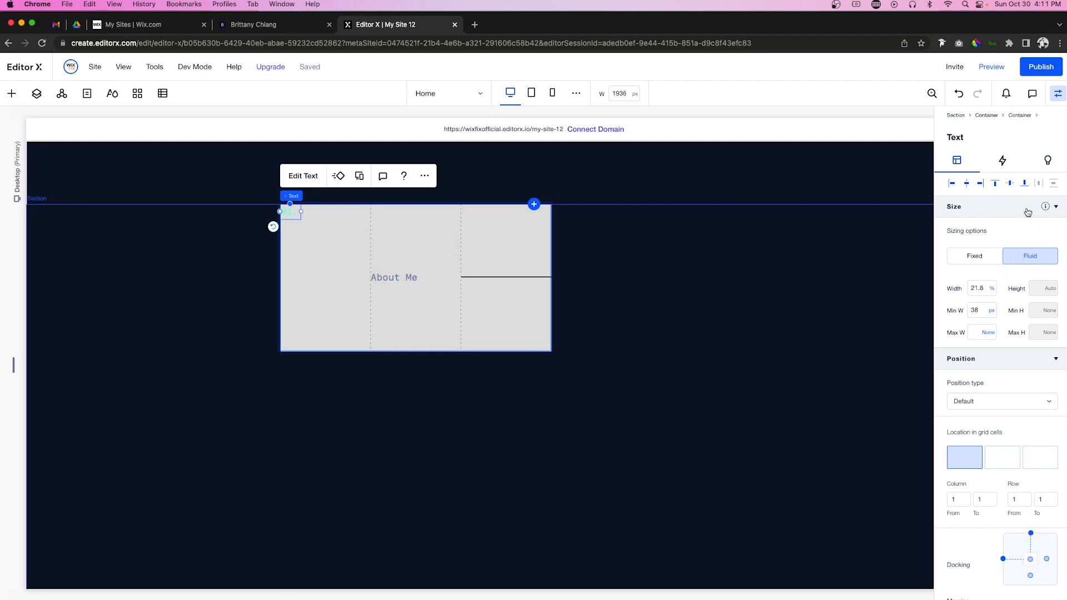
{"action": "left_click", "coordinate": [1010, 183]}
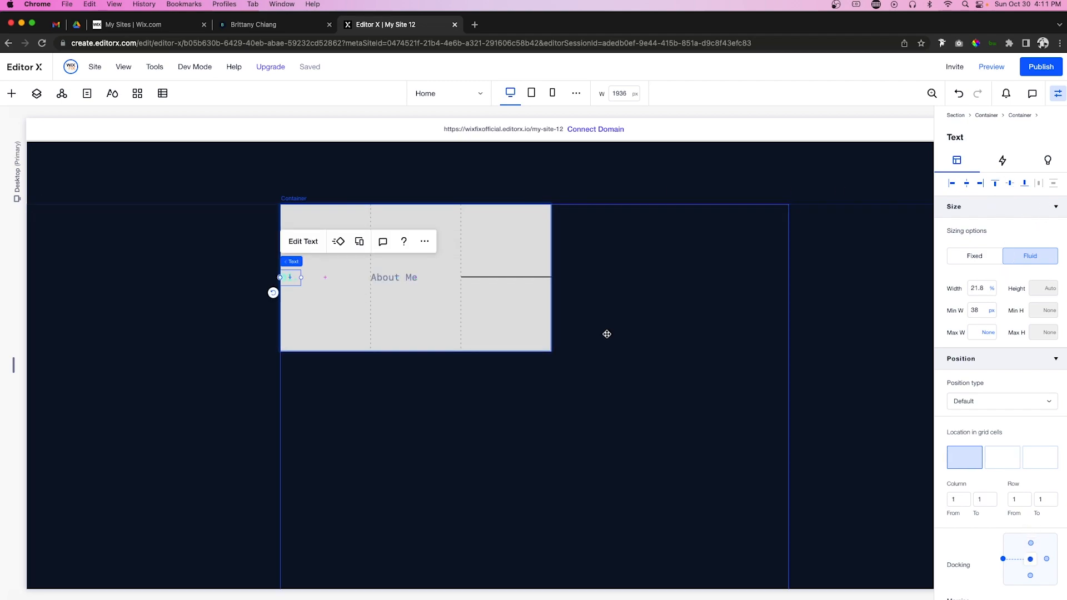
Step: Colour the divider line slate-blue from the theme colours at about 30% opacity
{"action": "left_click", "coordinate": [479, 277]}
{"action": "left_click", "coordinate": [1006, 160]}
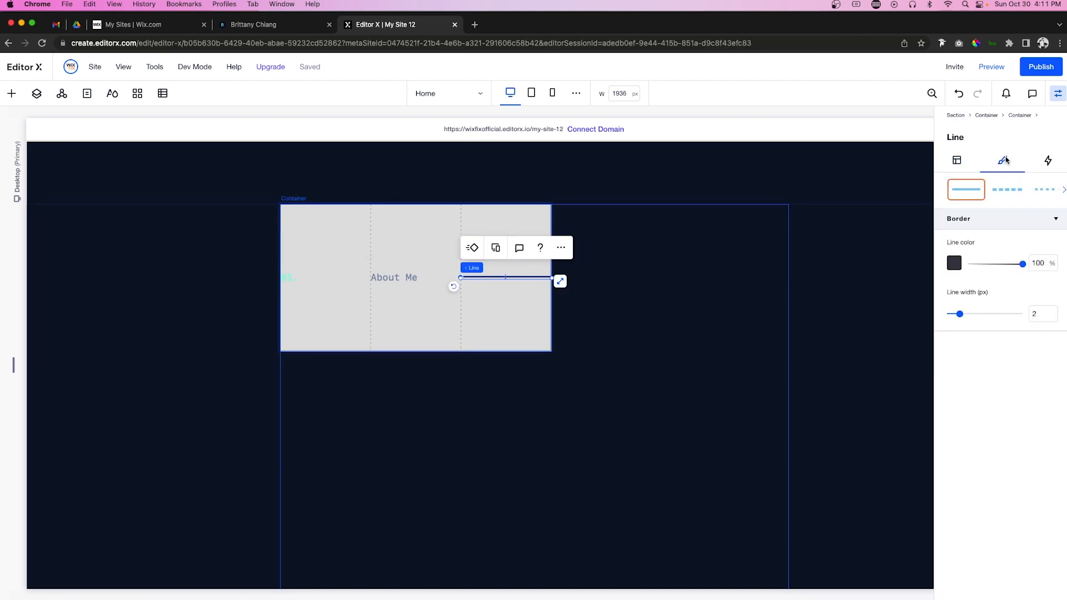
{"action": "left_click", "coordinate": [953, 263]}
{"action": "left_click", "coordinate": [1007, 356]}
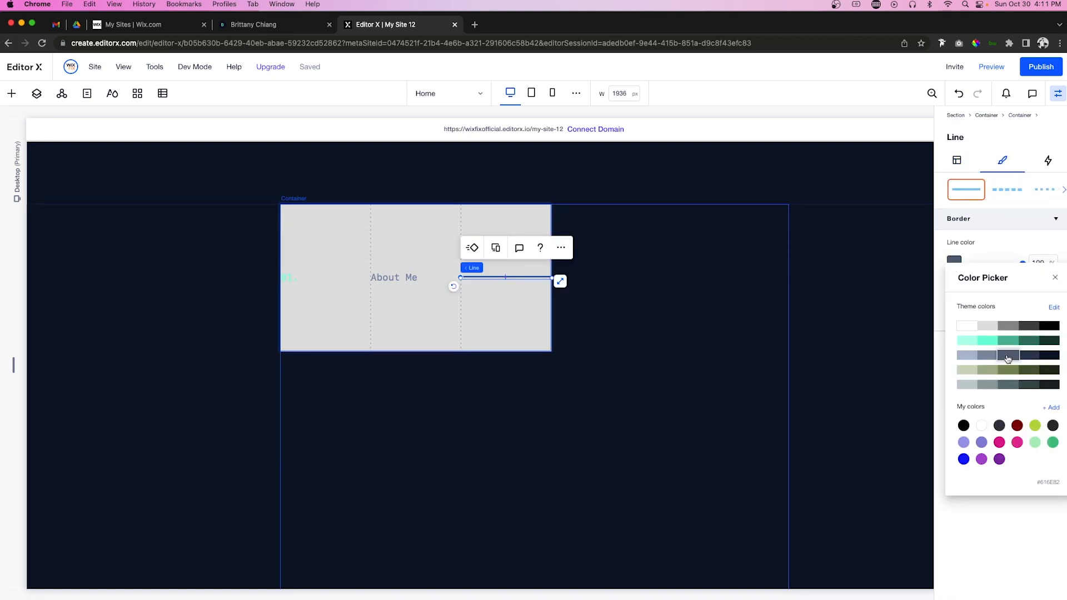
{"action": "left_click", "coordinate": [1008, 243]}
{"action": "left_click_drag", "start_coordinate": [990, 267], "coordinate": [986, 266]}
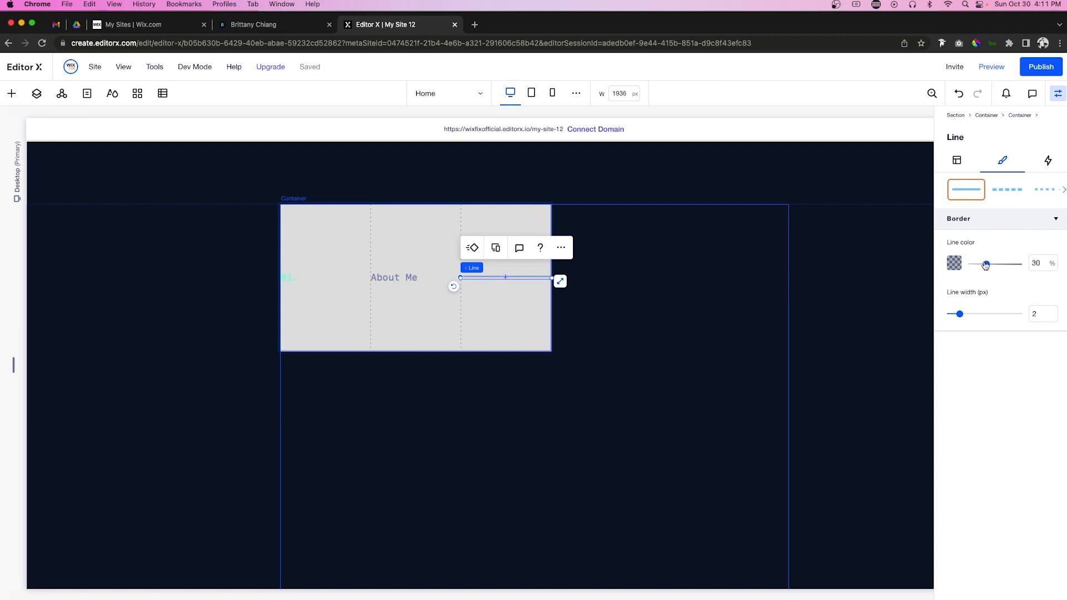
Step: Make the heading row's background opacity 0 and add a 10 px column gap
{"action": "left_click", "coordinate": [463, 318]}
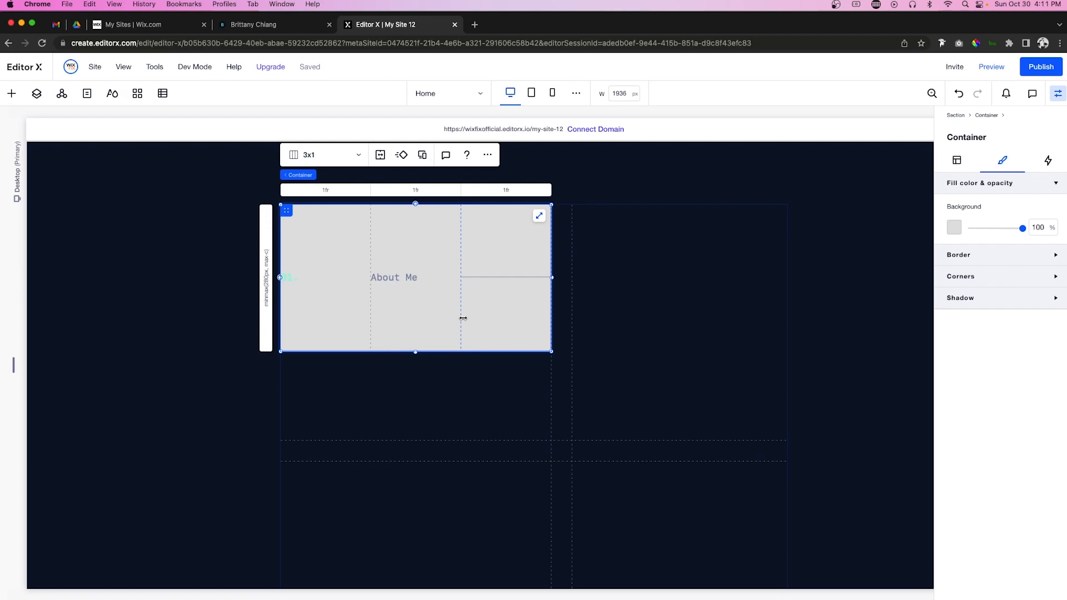
{"action": "left_click", "coordinate": [1038, 227]}
{"action": "type", "text": "0"}
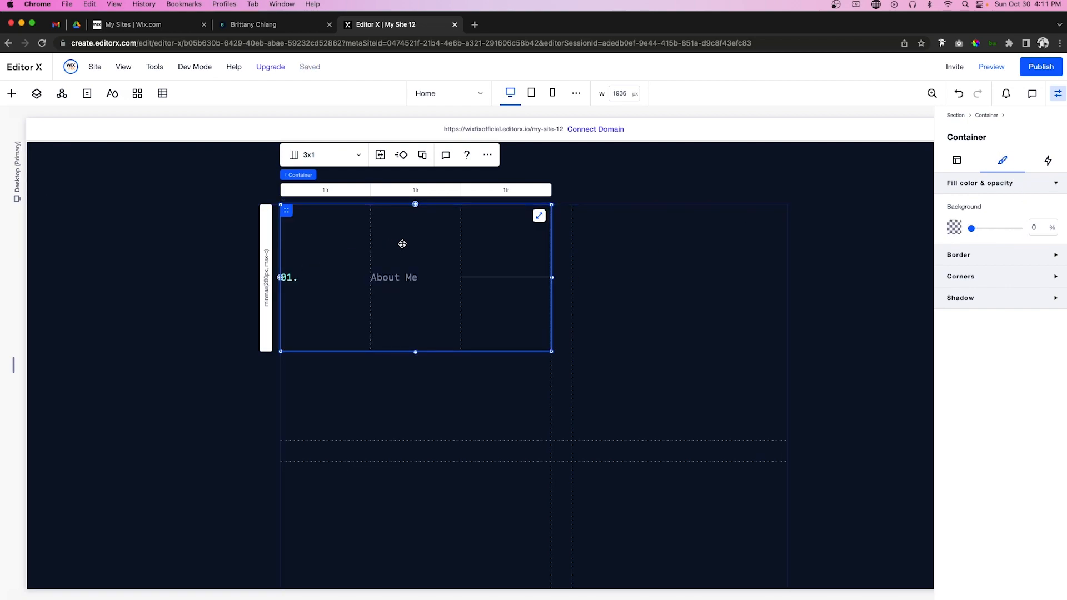
{"action": "left_click", "coordinate": [956, 160]}
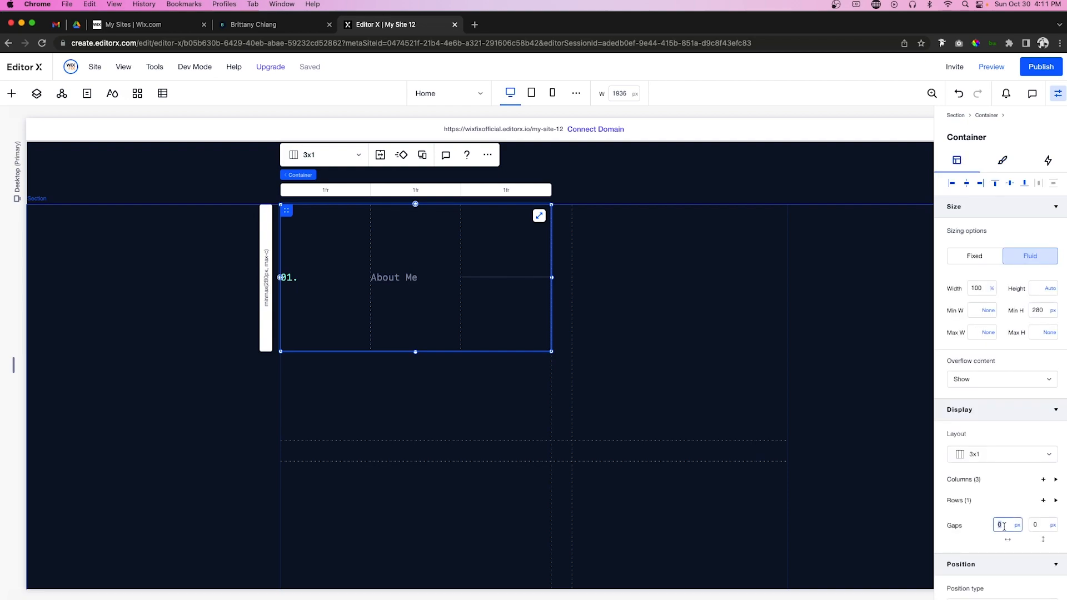
{"action": "key", "text": "Return"}
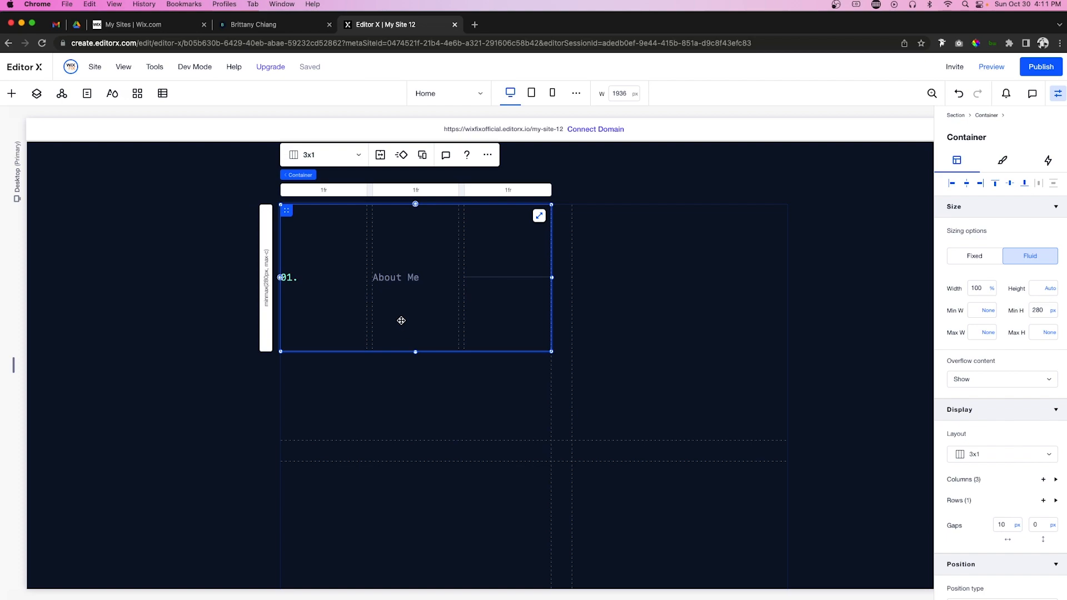
Step: Size grid columns 1 and 2 to Min content
{"action": "left_click", "coordinate": [321, 193]}
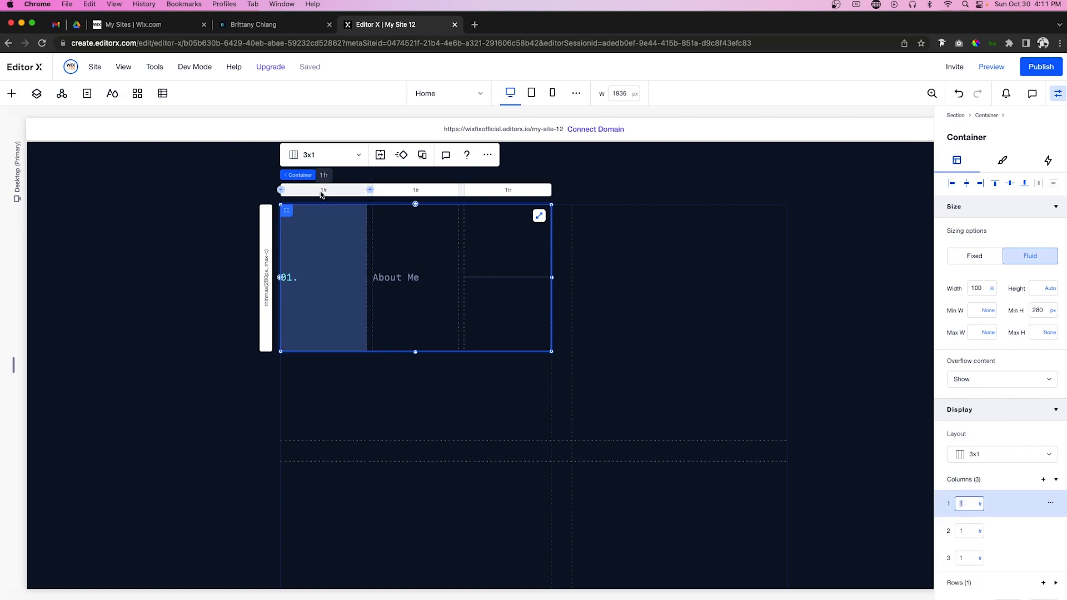
{"action": "left_click", "coordinate": [980, 503]}
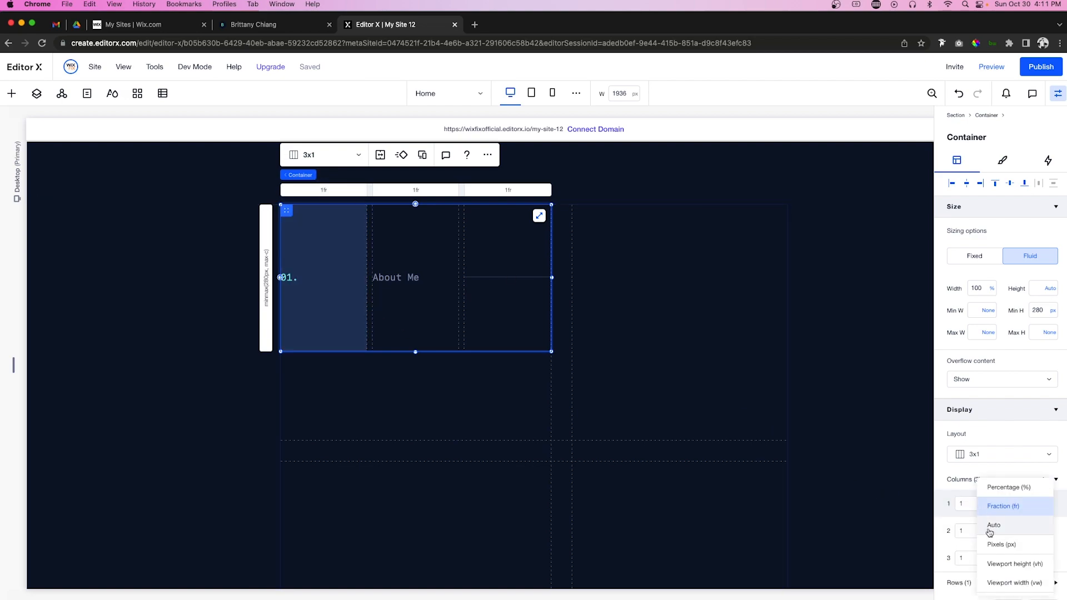
{"action": "scroll", "coordinate": [998, 572], "scroll_direction": "down", "scroll_amount": 2}
{"action": "left_click", "coordinate": [996, 534]}
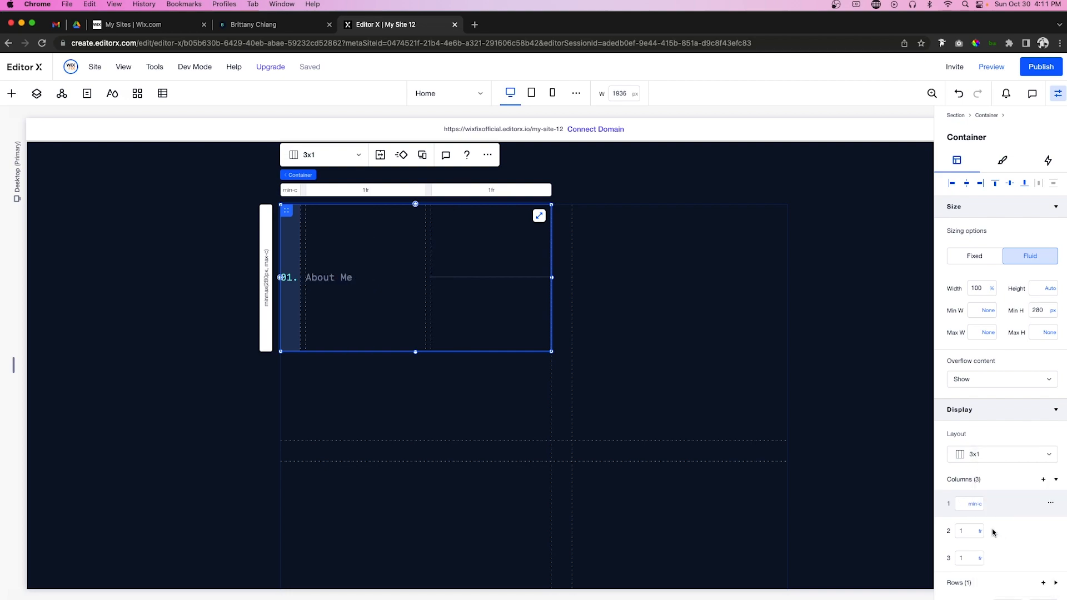
{"action": "left_click", "coordinate": [362, 190]}
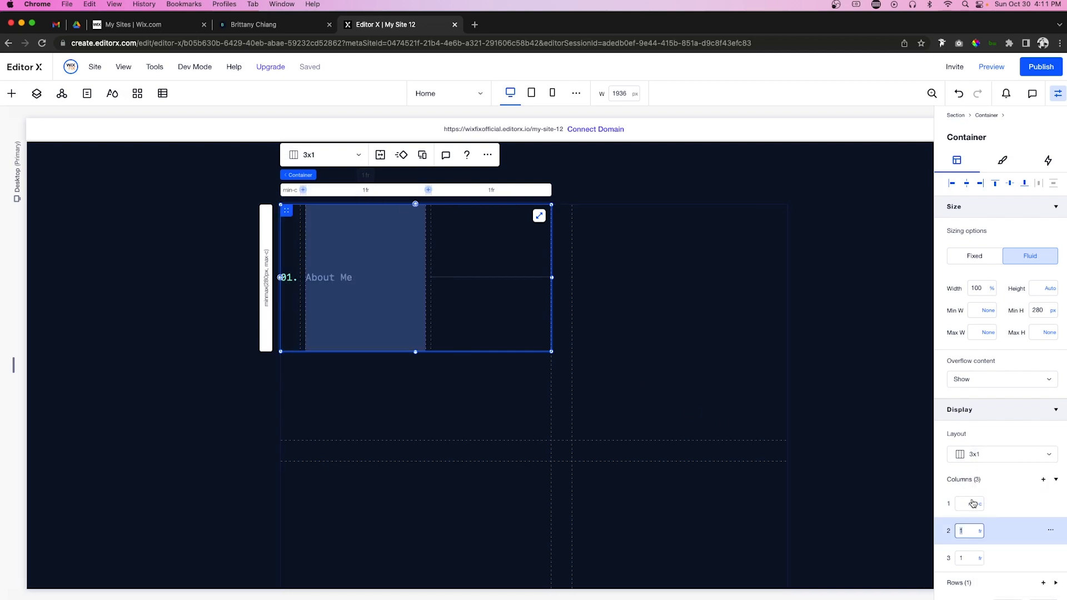
{"action": "left_click", "coordinate": [980, 531]}
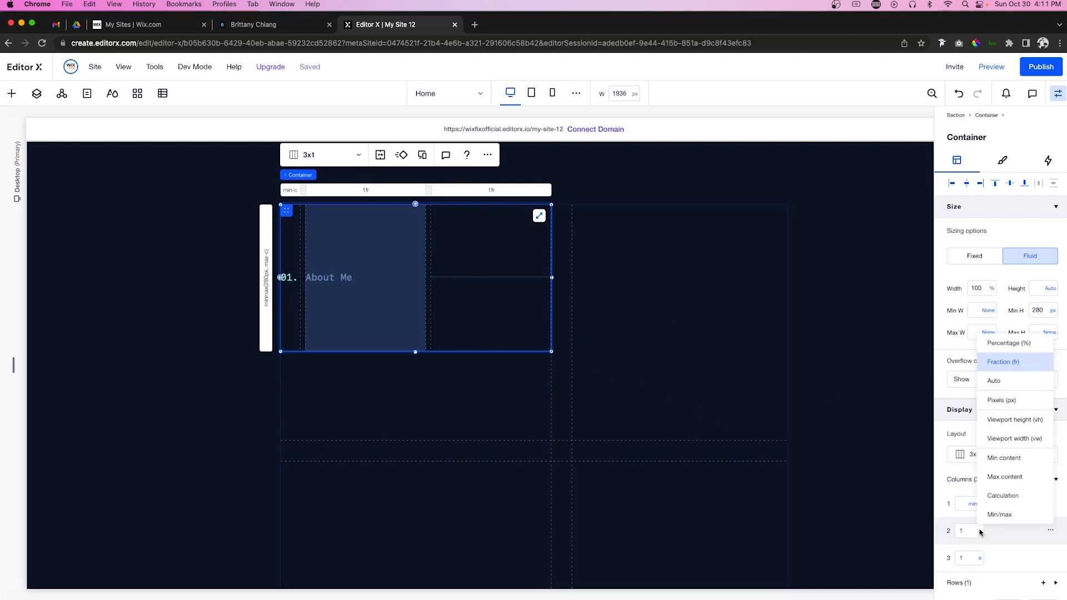
{"action": "left_click", "coordinate": [999, 459]}
Step: Give the About Me heading 100% width and a 100 px minimum width, then reselect its row container
{"action": "left_click", "coordinate": [320, 279]}
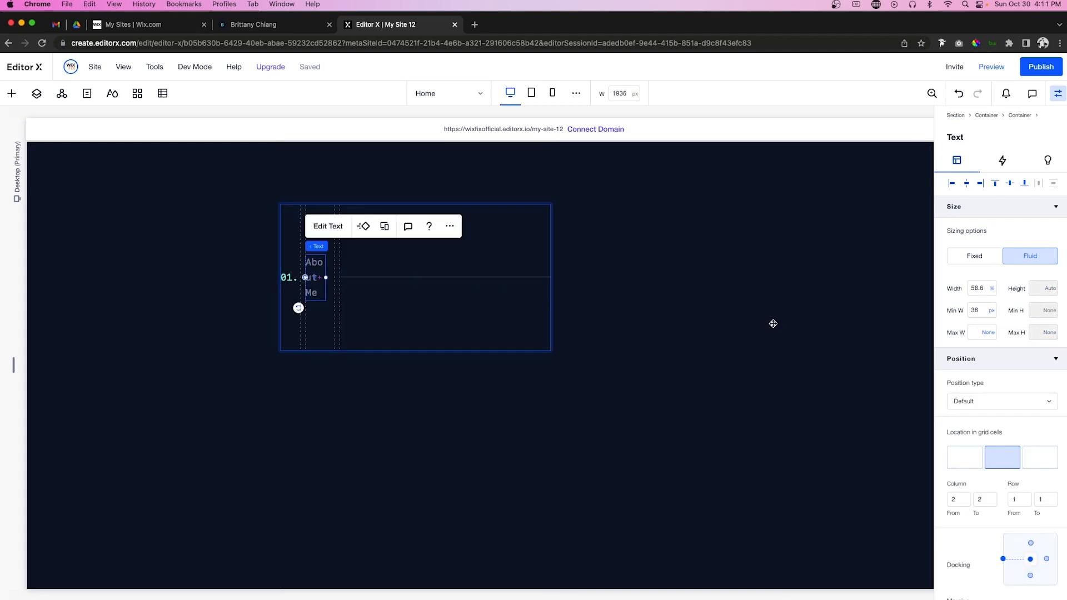
{"action": "left_click", "coordinate": [980, 288]}
{"action": "type", "text": "100"}
{"action": "key", "text": "Return"}
{"action": "left_click", "coordinate": [985, 309]}
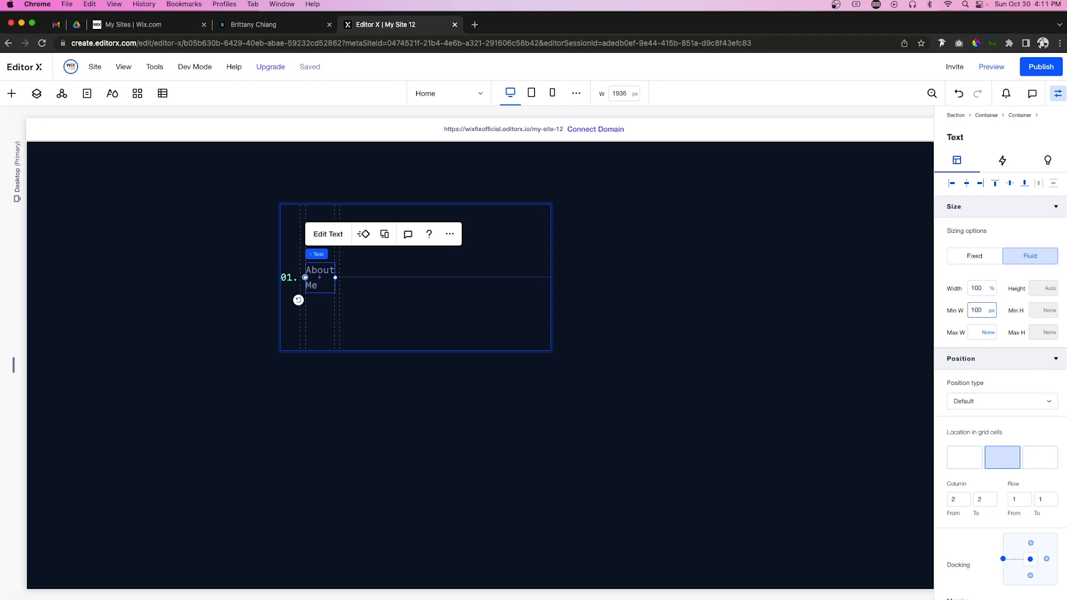
{"action": "type", "text": "100"}
{"action": "key", "text": "Return"}
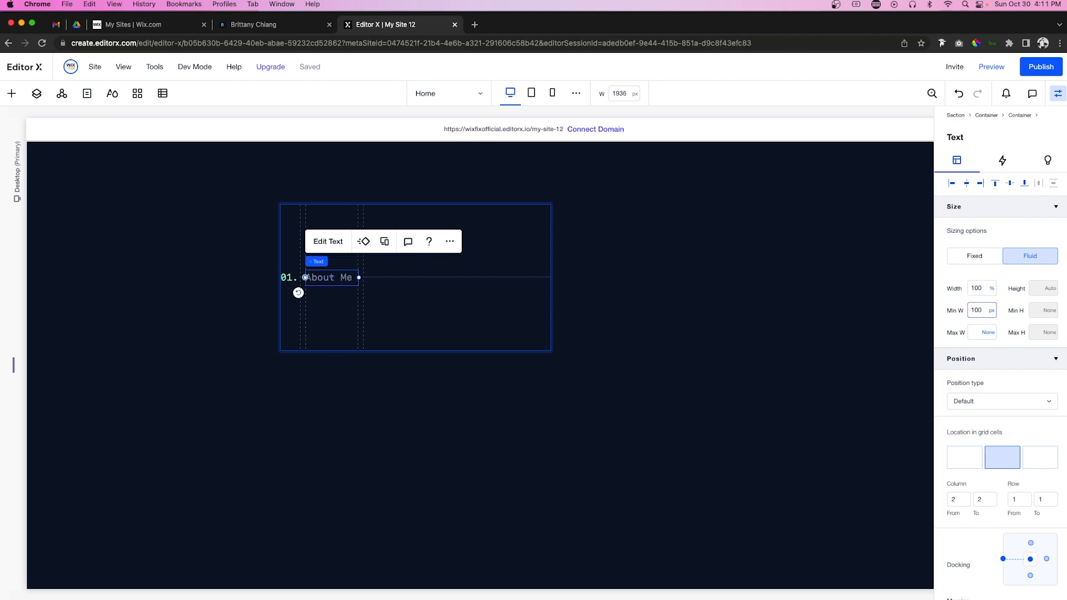
{"action": "left_click", "coordinate": [425, 313]}
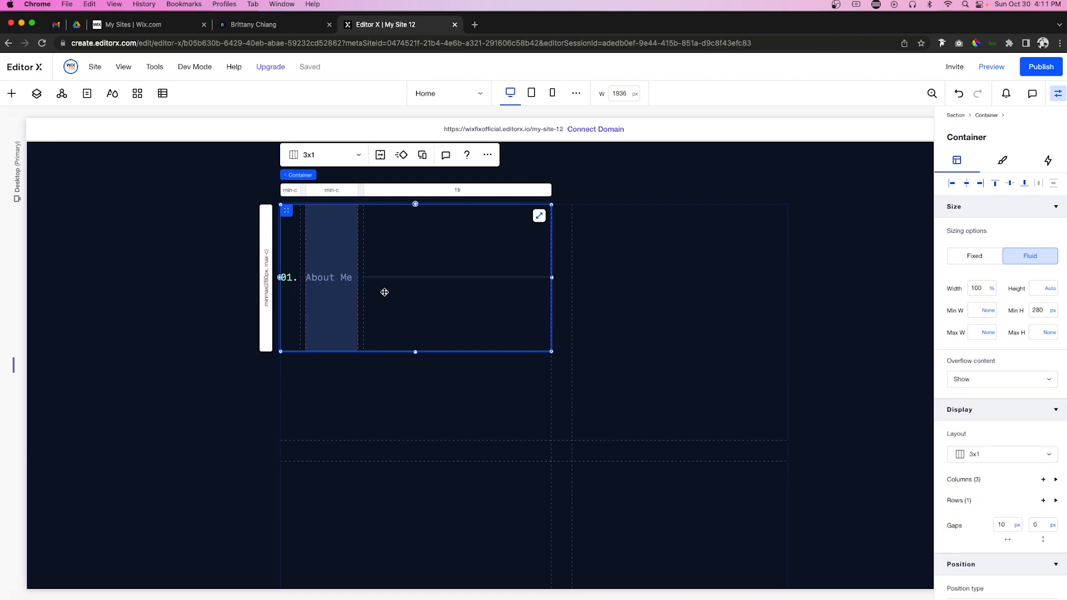
{"action": "left_click", "coordinate": [1046, 312]}
Step: Set the heading row's minimum height to Min content
{"action": "left_click", "coordinate": [265, 281]}
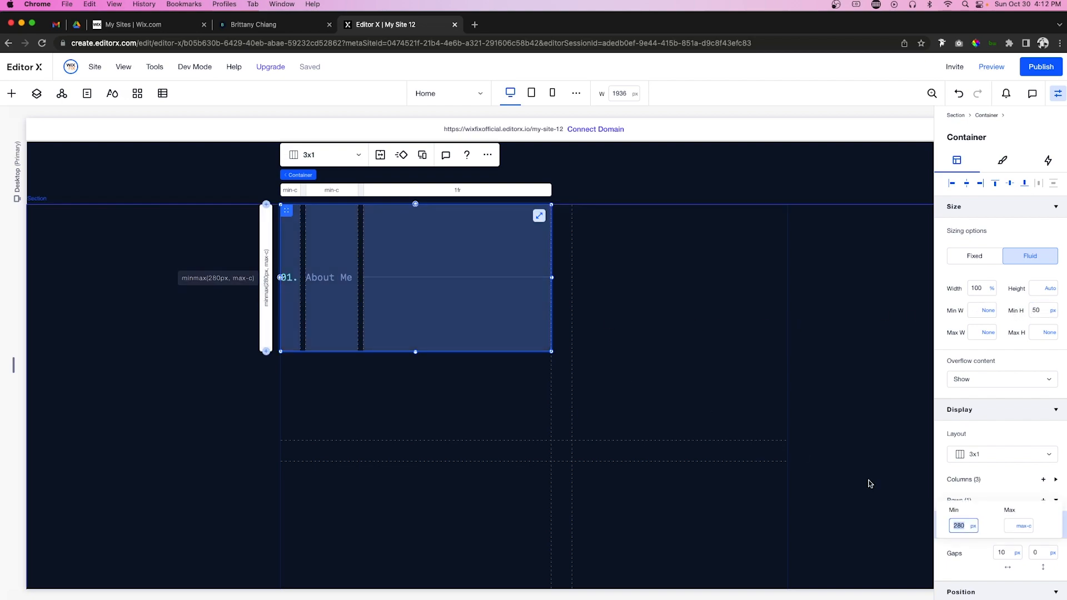
{"action": "left_click", "coordinate": [974, 526]}
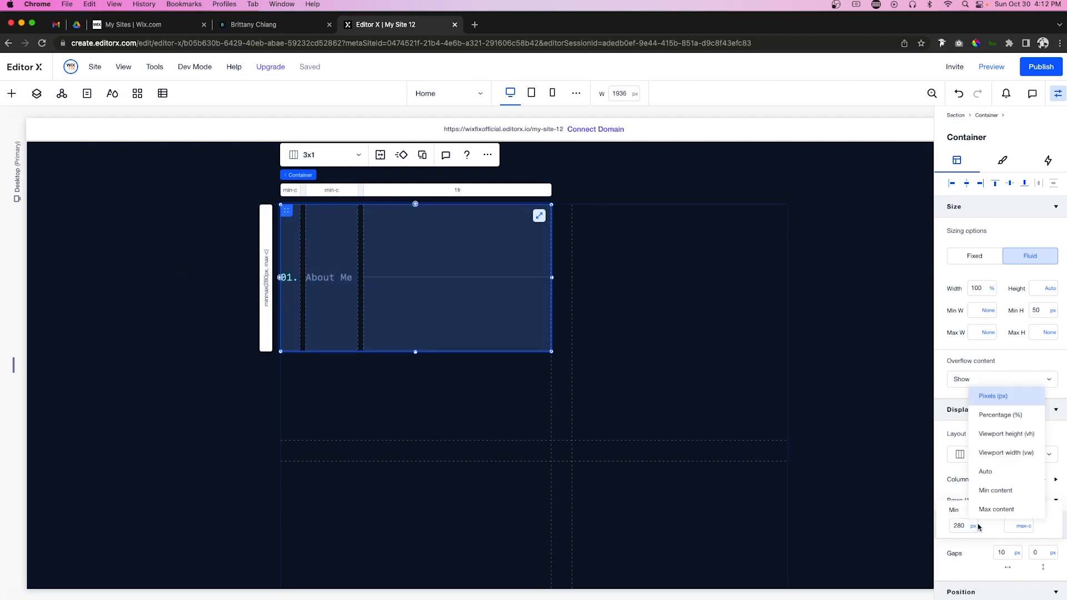
{"action": "left_click", "coordinate": [990, 488]}
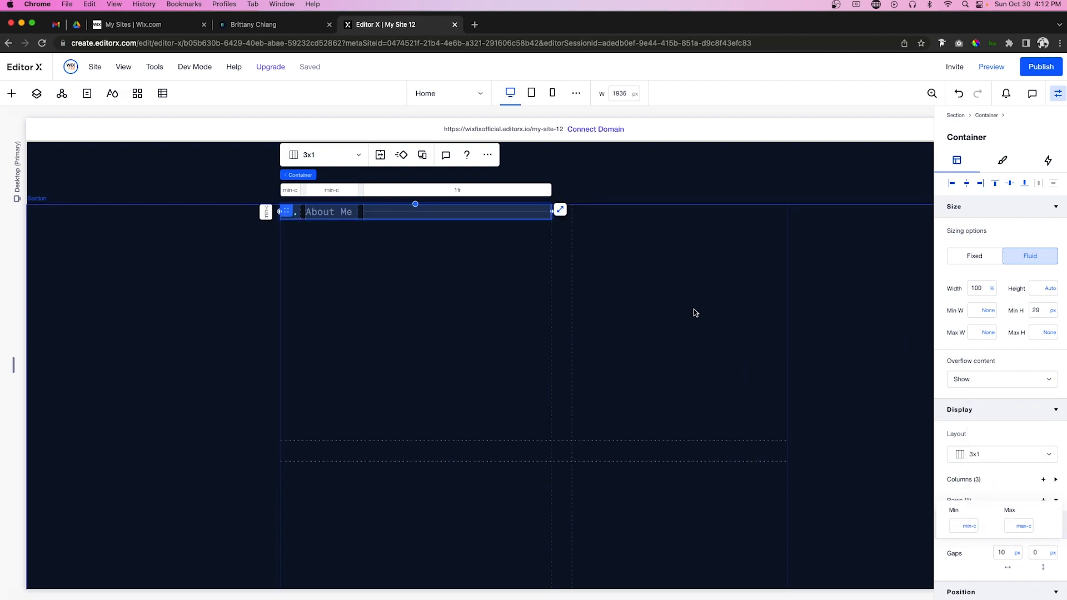
Step: In the outer About Me grid, set row 1 minimum to Min content and row 2 to 600 px
{"action": "left_click", "coordinate": [364, 300]}
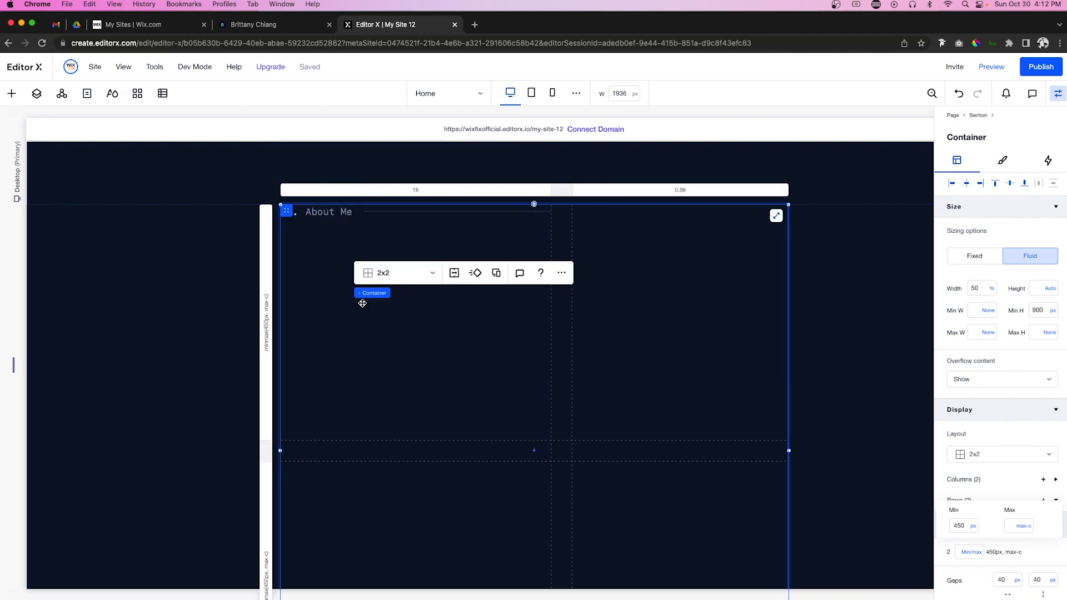
{"action": "left_click", "coordinate": [265, 320]}
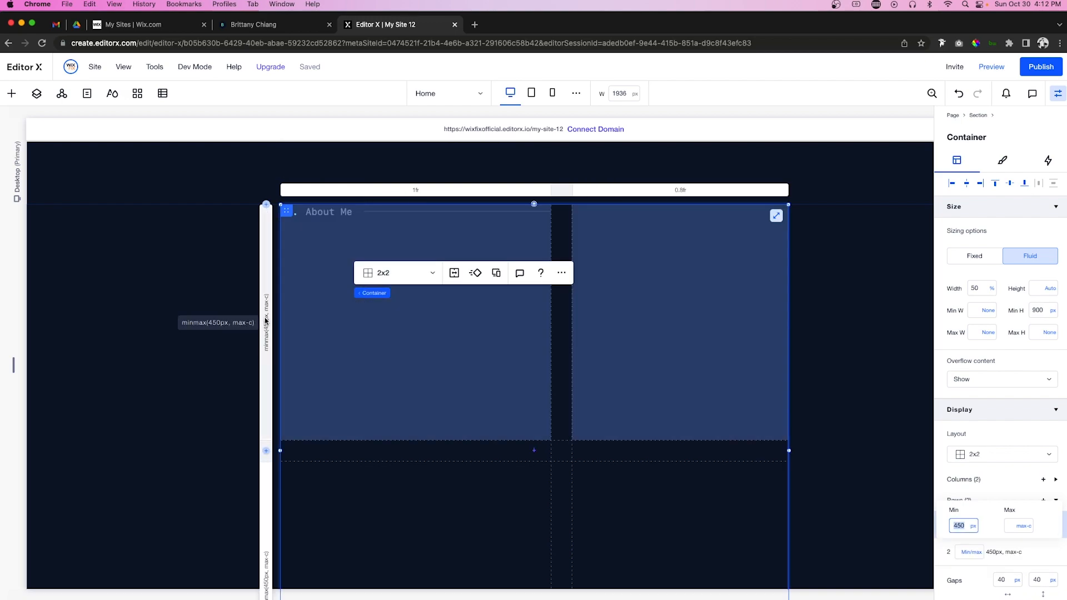
{"action": "left_click", "coordinate": [973, 526]}
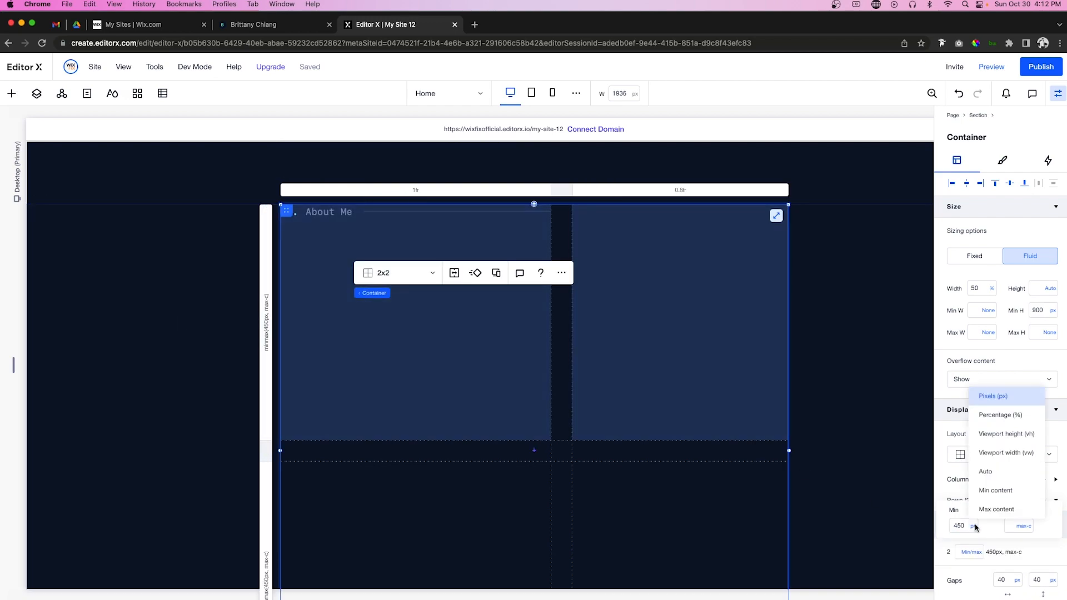
{"action": "left_click", "coordinate": [988, 493]}
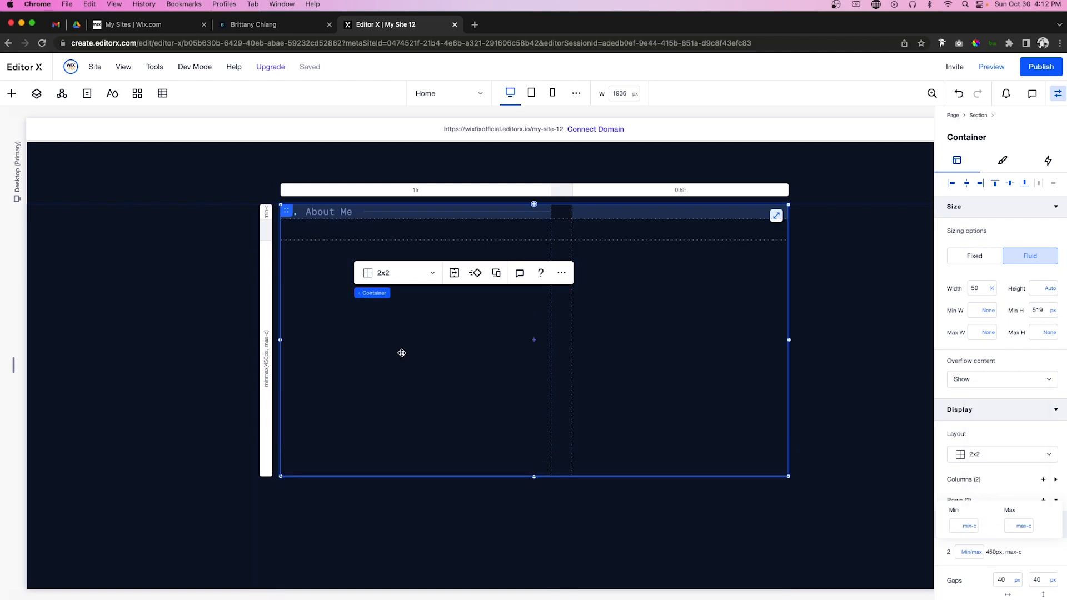
{"action": "left_click", "coordinate": [265, 343]}
{"action": "type", "text": "600"}
{"action": "key", "text": "Return"}
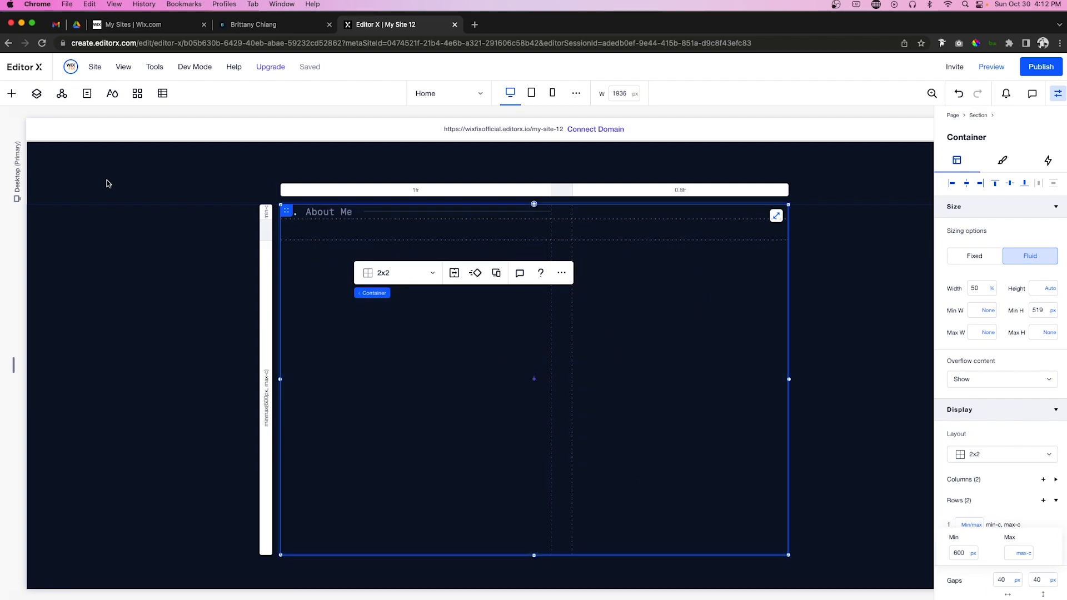
Step: Add the teal portrait from Media to the right grid cell at 100% width, aligned top-left
{"action": "left_click", "coordinate": [10, 95]}
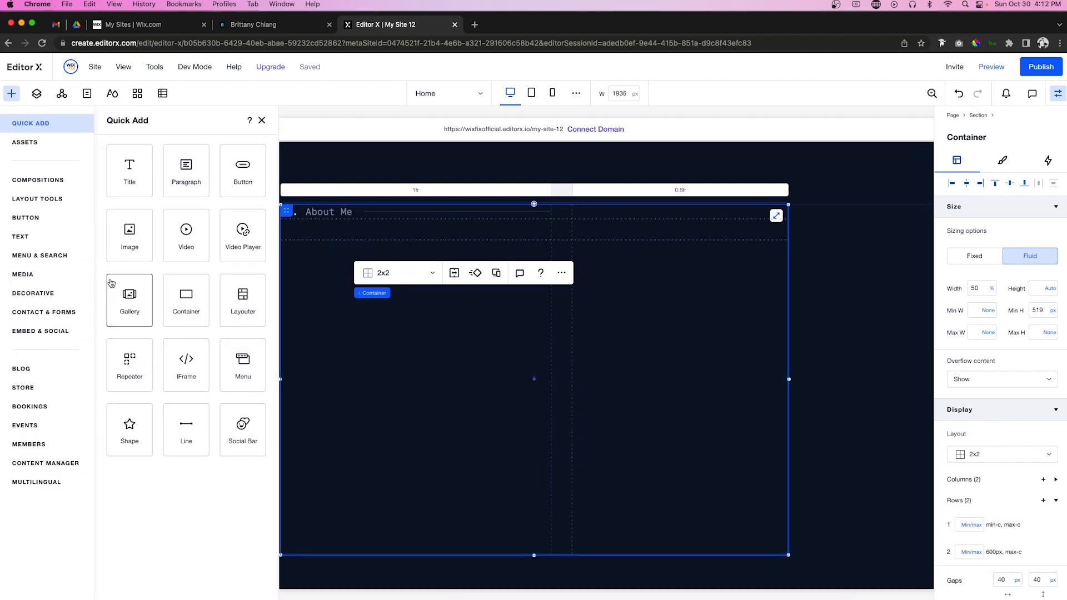
{"action": "left_click", "coordinate": [22, 273]}
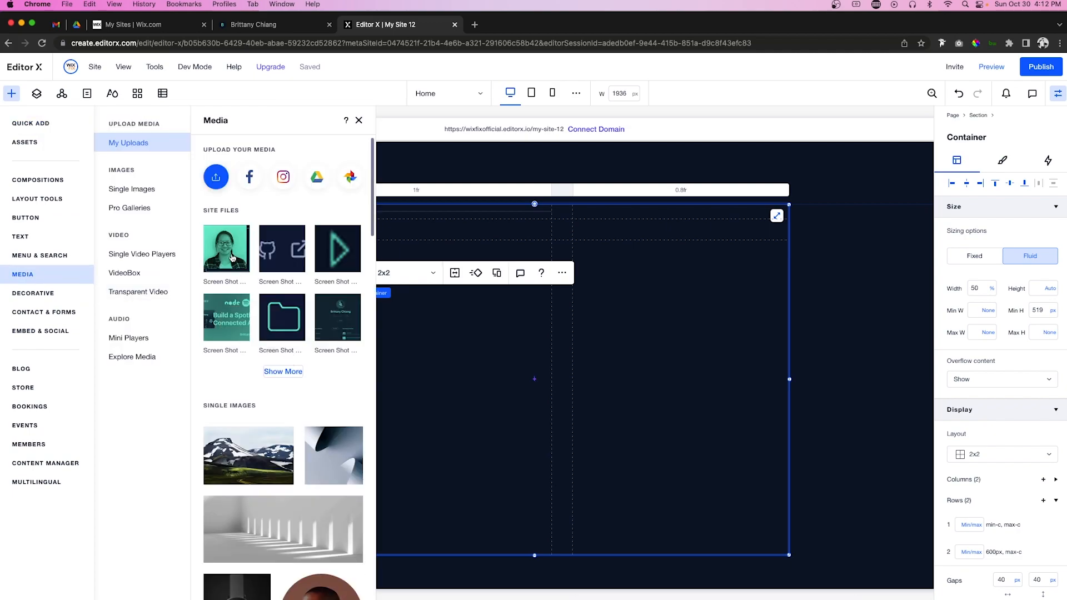
{"action": "left_click_drag", "start_coordinate": [226, 248], "coordinate": [670, 345]}
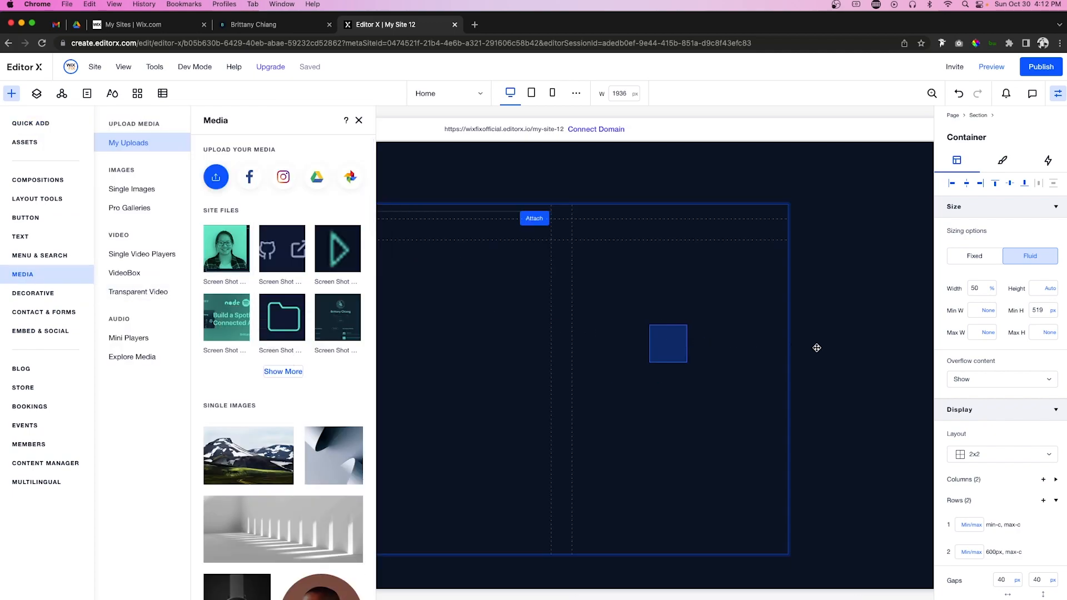
{"action": "left_click", "coordinate": [977, 288]}
{"action": "type", "text": "100"}
{"action": "key", "text": "Return"}
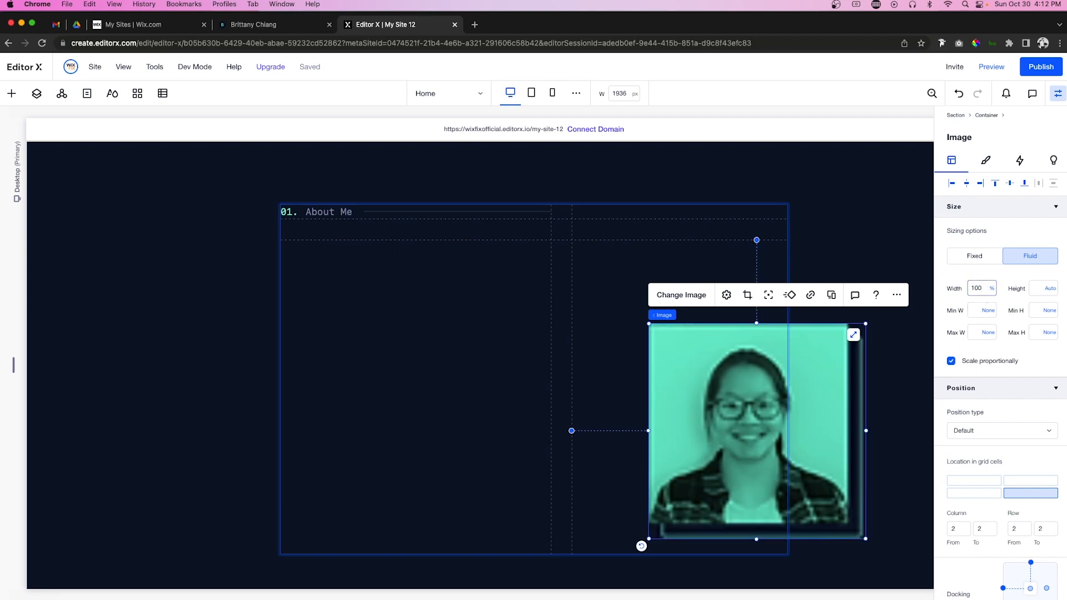
{"action": "left_click", "coordinate": [954, 183]}
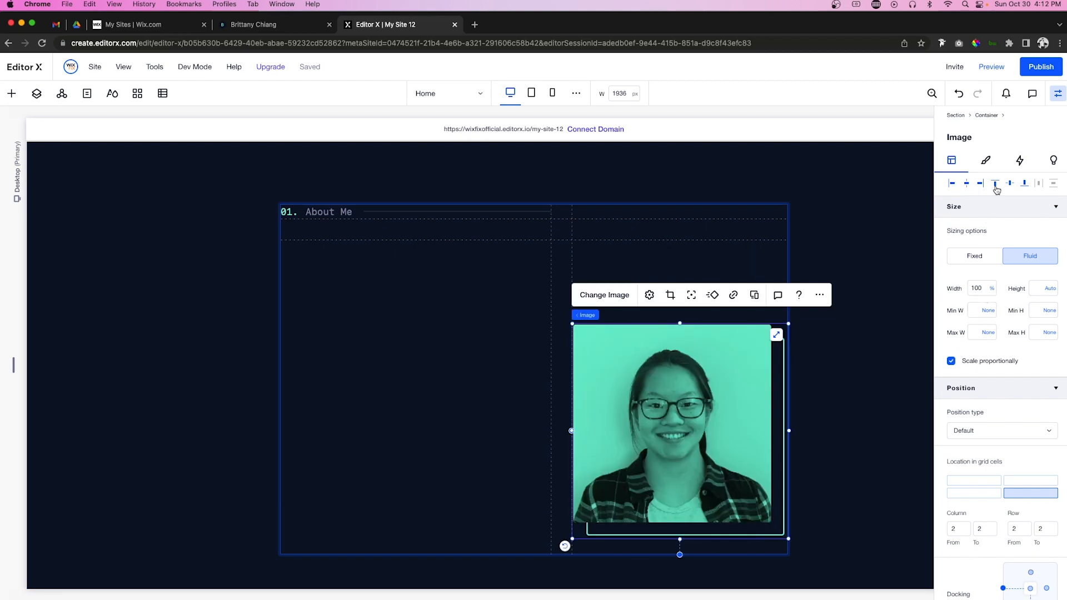
{"action": "left_click", "coordinate": [996, 185]}
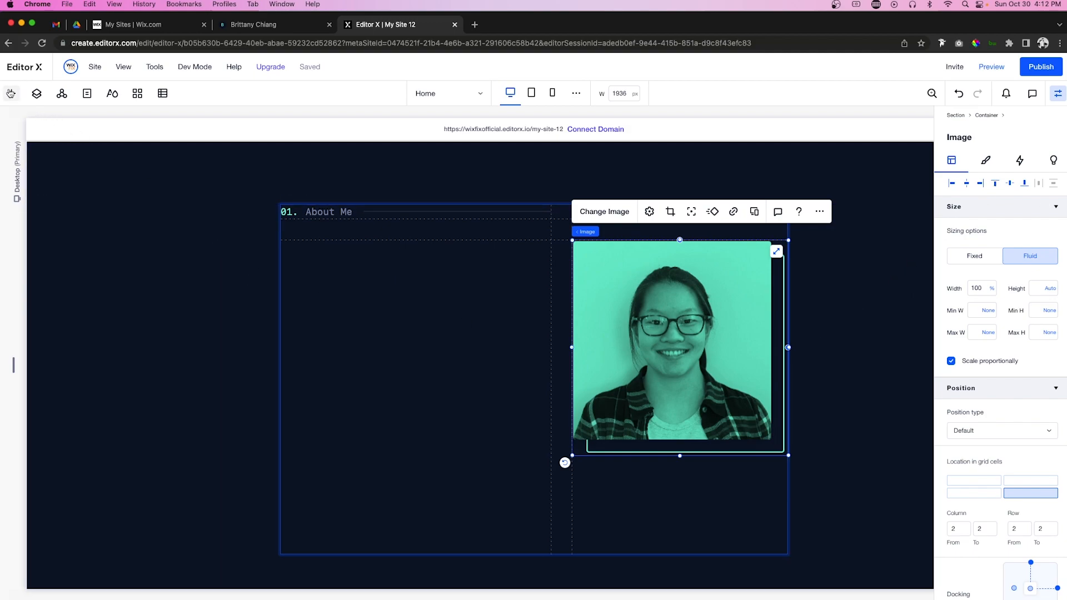
{"action": "left_click", "coordinate": [10, 93]}
{"action": "left_click", "coordinate": [473, 326]}
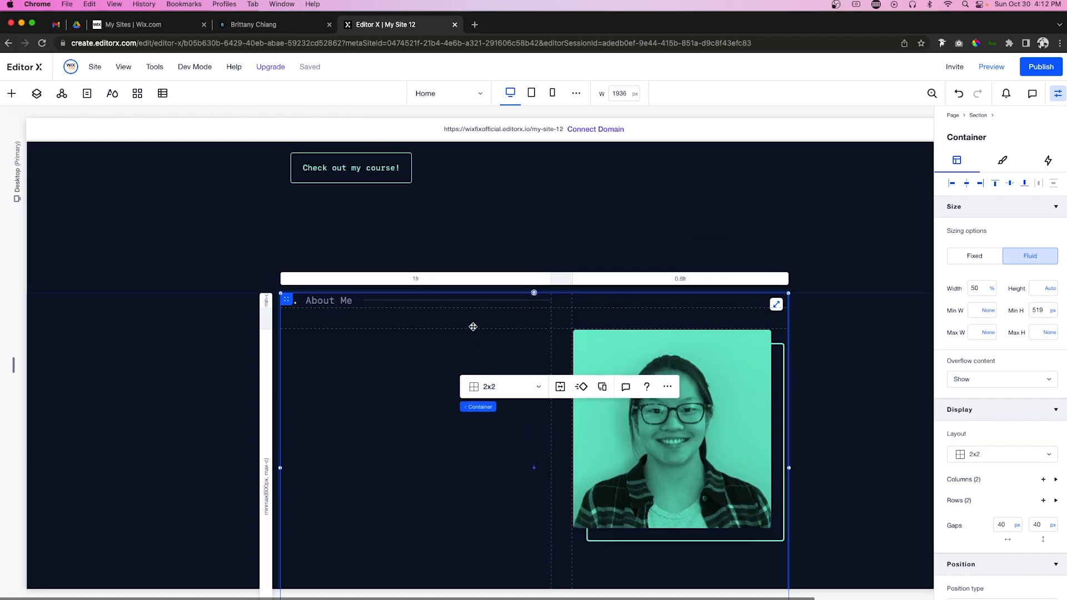
Step: Compare against the reference portfolio site, then come back to the About Me grid in the editor
{"action": "scroll", "coordinate": [472, 326], "scroll_direction": "up", "scroll_amount": 3}
{"action": "left_click", "coordinate": [394, 272]}
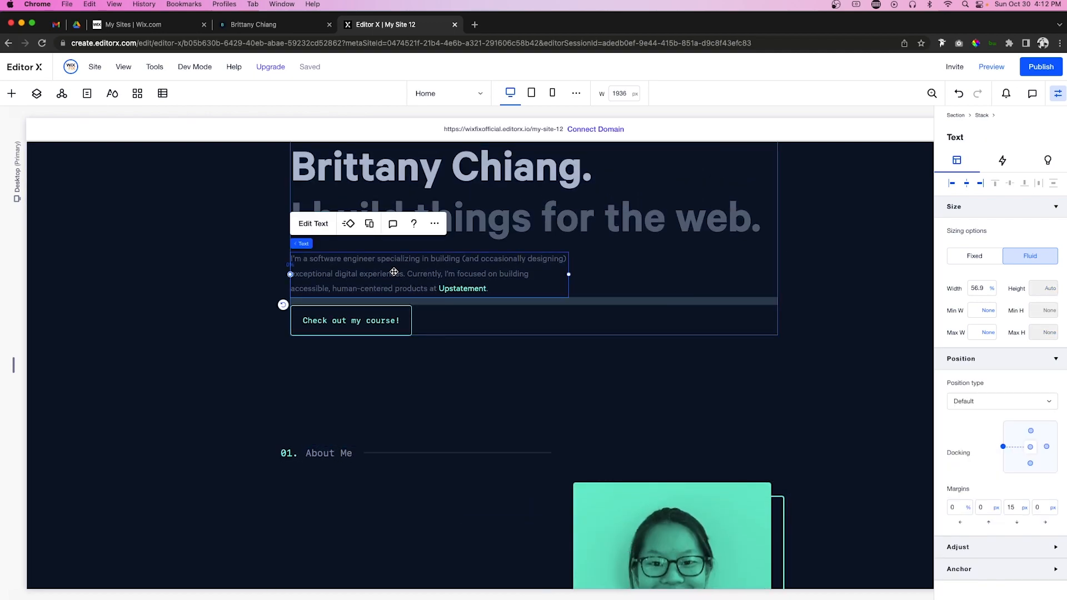
{"action": "scroll", "coordinate": [394, 272], "scroll_direction": "down", "scroll_amount": 4}
{"action": "left_click", "coordinate": [376, 302]}
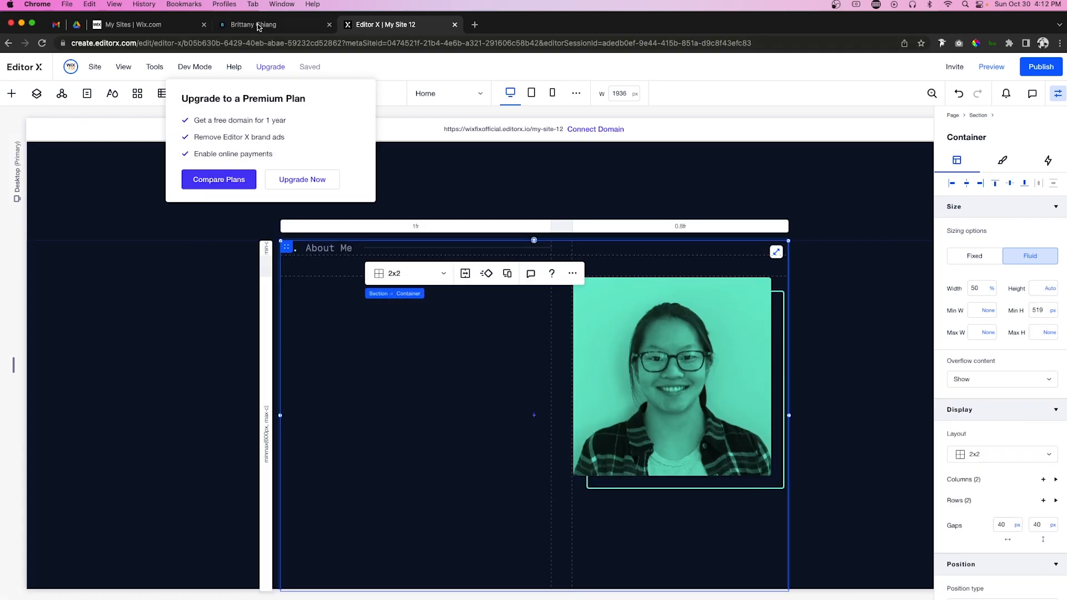
{"action": "left_click", "coordinate": [258, 25]}
{"action": "scroll", "coordinate": [505, 360], "scroll_direction": "down", "scroll_amount": 5}
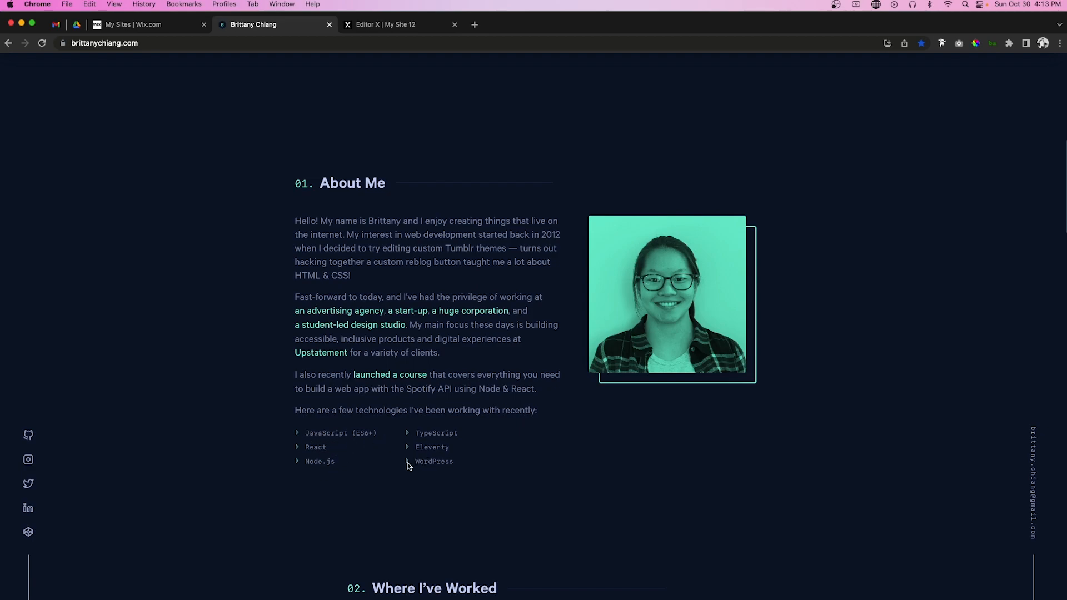
{"action": "left_click", "coordinate": [376, 25]}
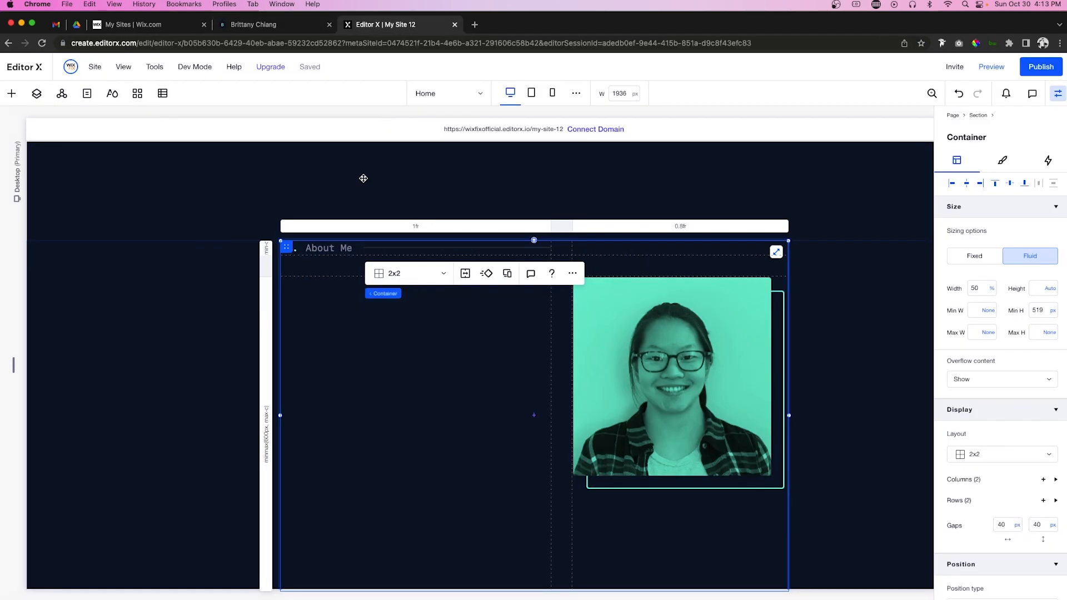
{"action": "scroll", "coordinate": [345, 372], "scroll_direction": "down", "scroll_amount": 2}
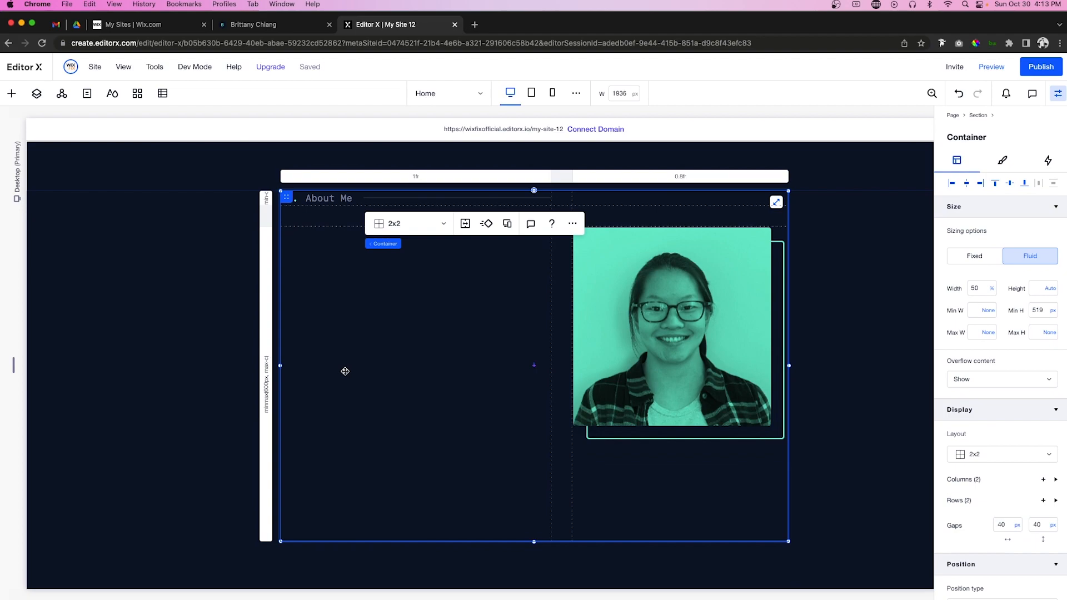
Step: Place a Quick Add container in the left grid cell, stretch it, and make its background fully transparent
{"action": "left_click", "coordinate": [10, 98]}
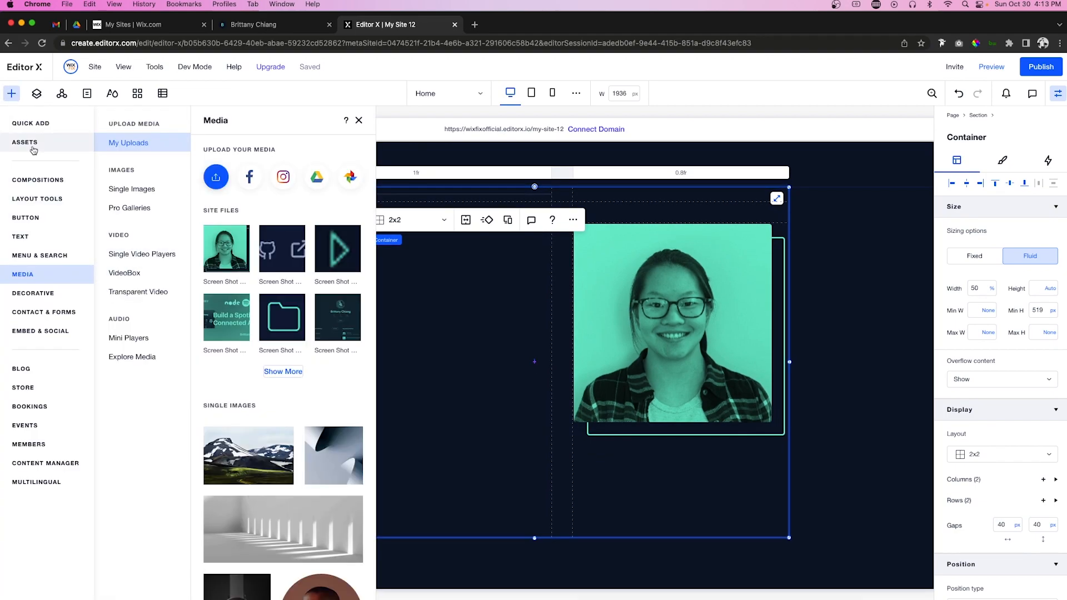
{"action": "left_click", "coordinate": [37, 126]}
{"action": "left_click_drag", "start_coordinate": [185, 289], "coordinate": [408, 339]}
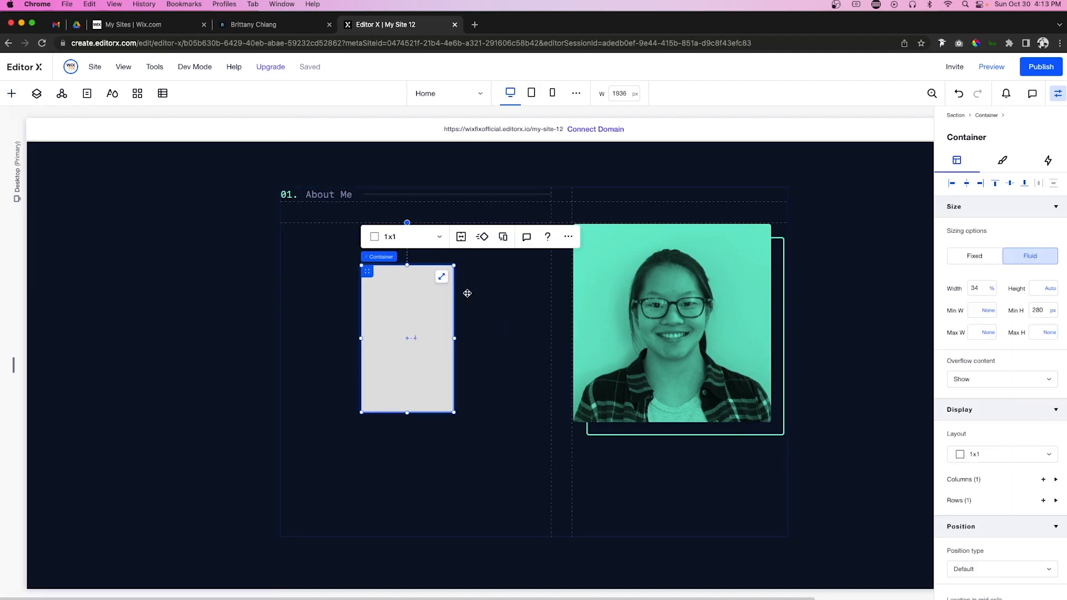
{"action": "left_click", "coordinate": [443, 279]}
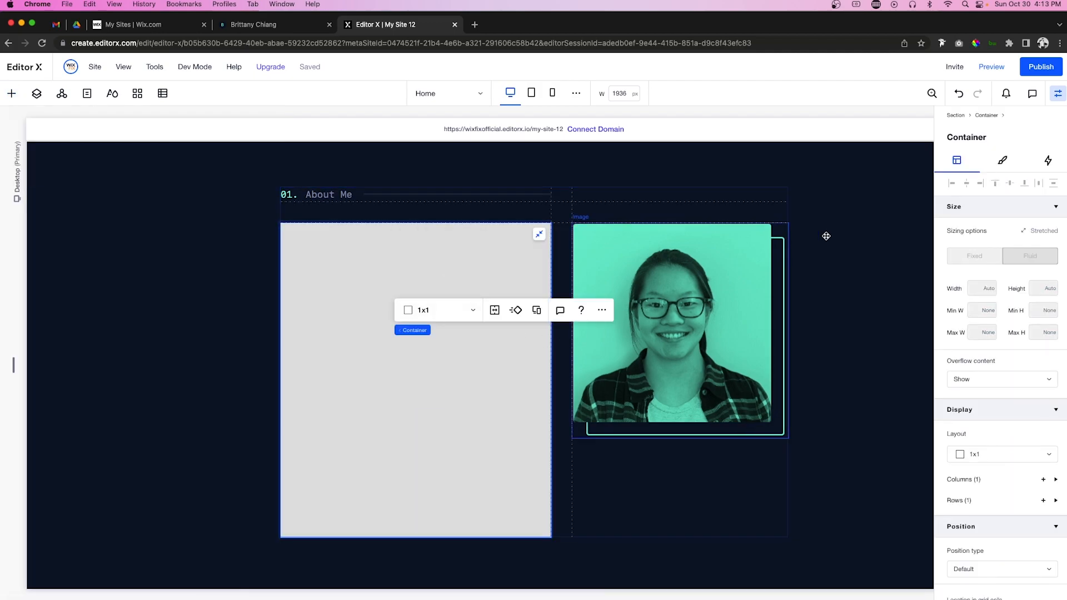
{"action": "left_click", "coordinate": [1013, 161]}
{"action": "left_click_drag", "start_coordinate": [1022, 232], "coordinate": [933, 226]}
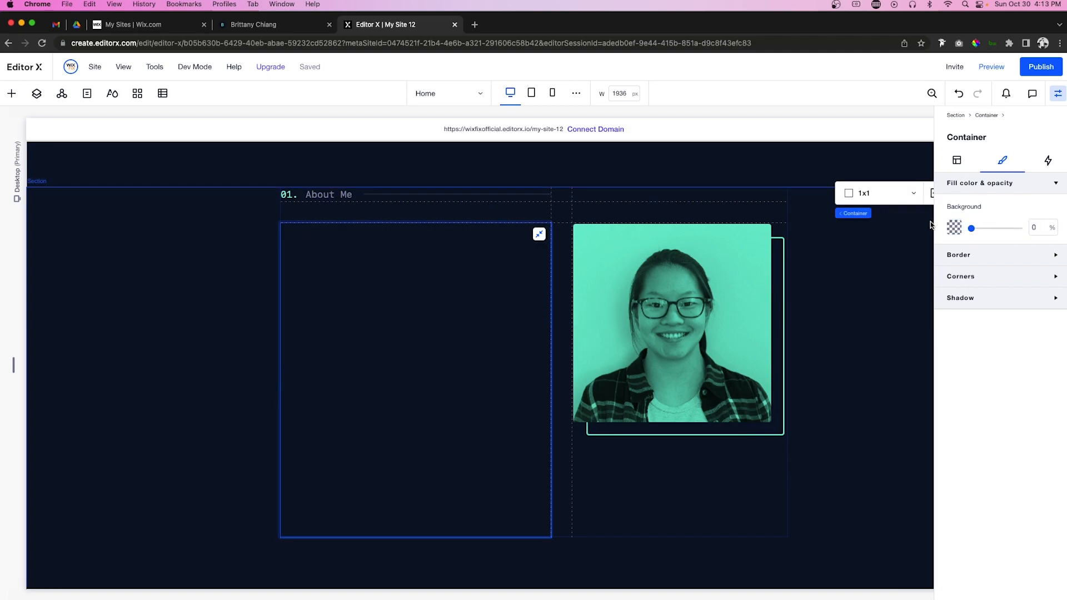
{"action": "left_click", "coordinate": [373, 264]}
{"action": "left_click", "coordinate": [397, 233]}
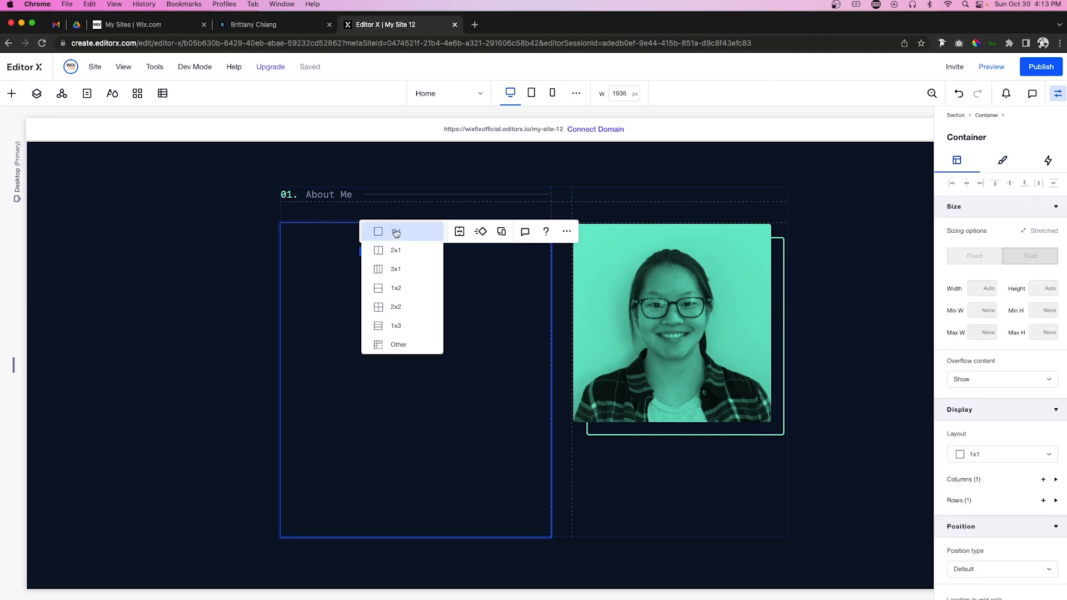
Step: Make the left container a 1x2 grid with a 20 px row gap and paste the hero bio into it
{"action": "left_click", "coordinate": [402, 289]}
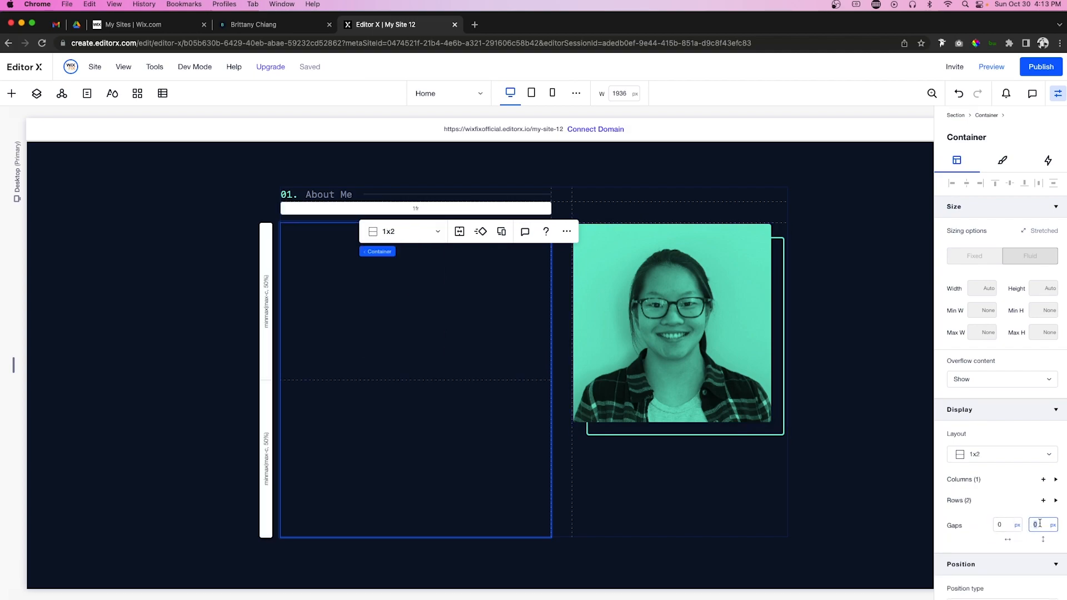
{"action": "key", "text": "Return"}
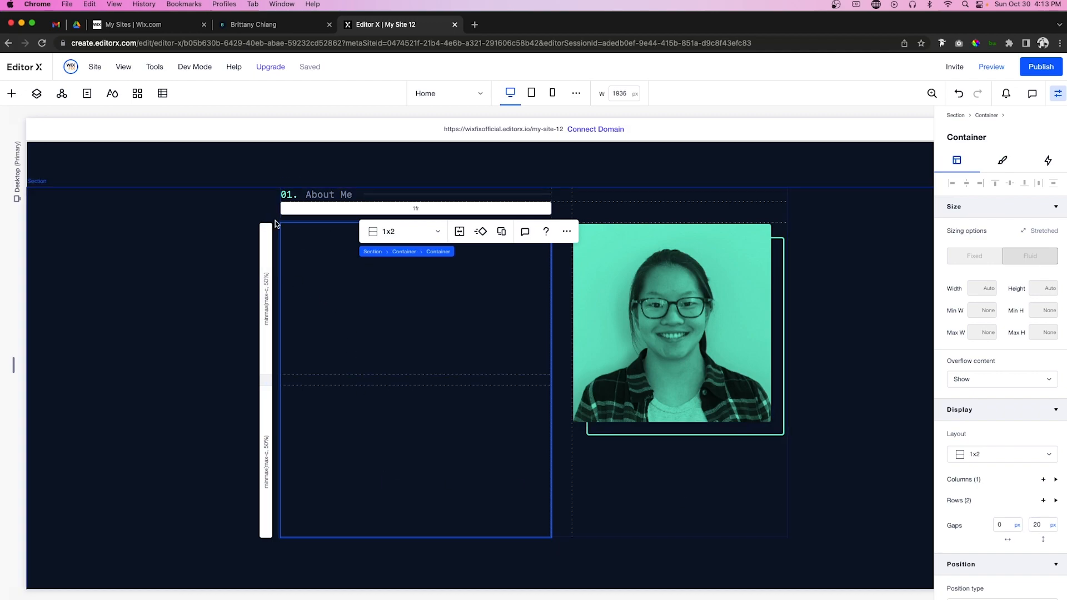
{"action": "scroll", "coordinate": [364, 239], "scroll_direction": "up", "scroll_amount": 5}
{"action": "scroll", "coordinate": [364, 233], "scroll_direction": "up", "scroll_amount": 1}
{"action": "left_click", "coordinate": [357, 374]}
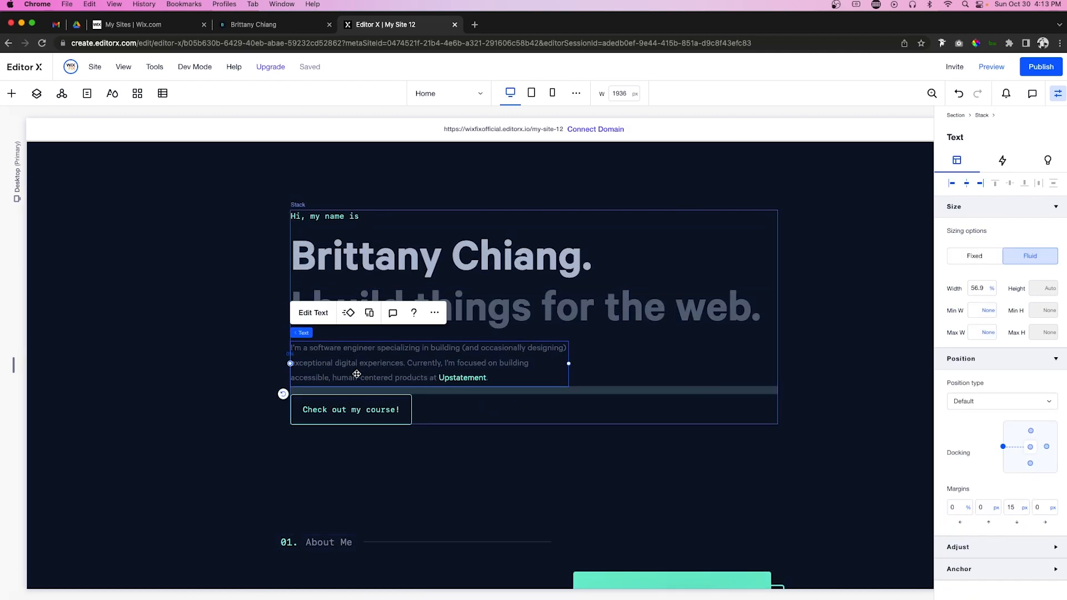
{"action": "scroll", "coordinate": [356, 374], "scroll_direction": "down", "scroll_amount": 4}
{"action": "left_click", "coordinate": [316, 399]}
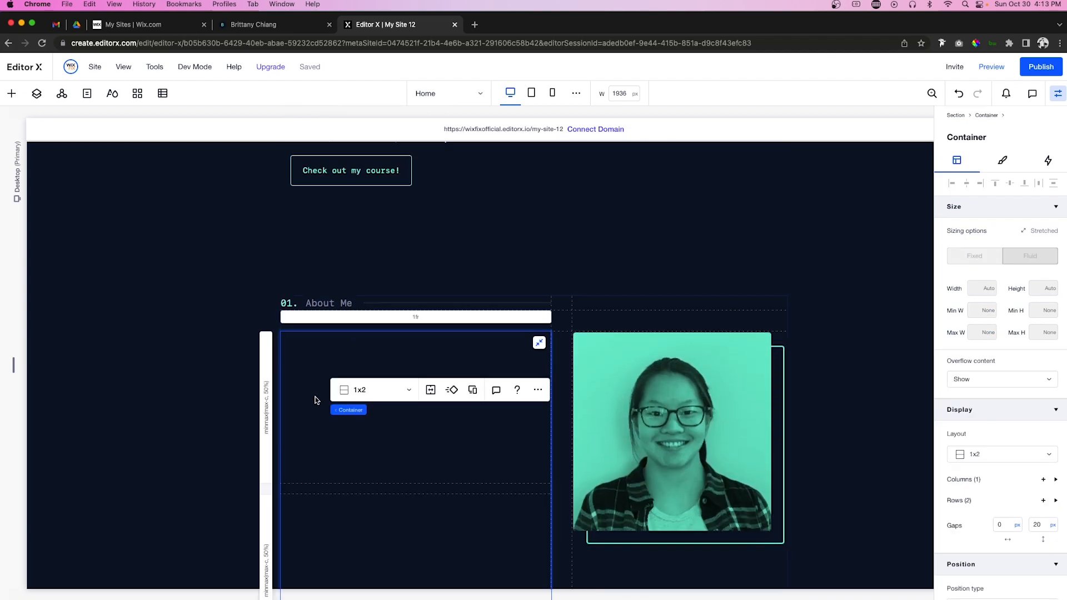
{"action": "right_click", "coordinate": [317, 399]}
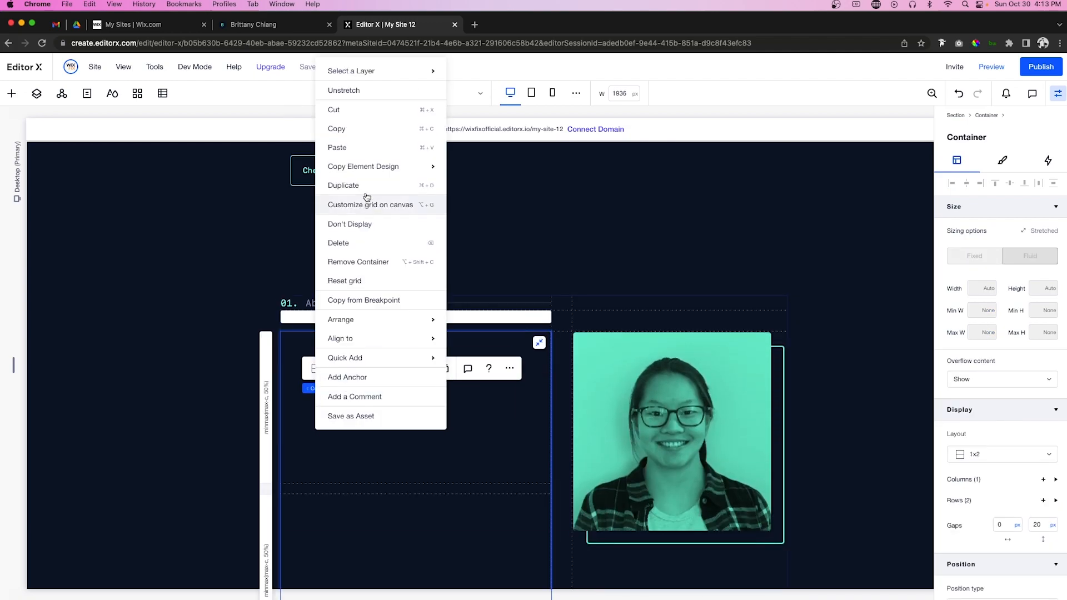
{"action": "left_click", "coordinate": [344, 146]}
Step: Align the bio text top-left and set its width to 100%
{"action": "left_click", "coordinate": [951, 183]}
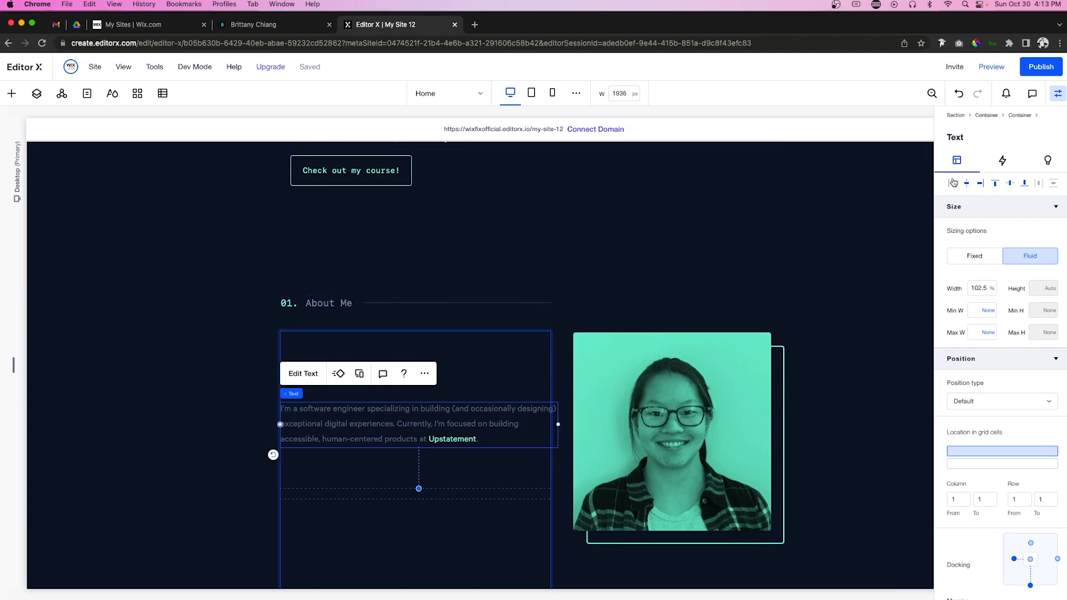
{"action": "left_click", "coordinate": [995, 183]}
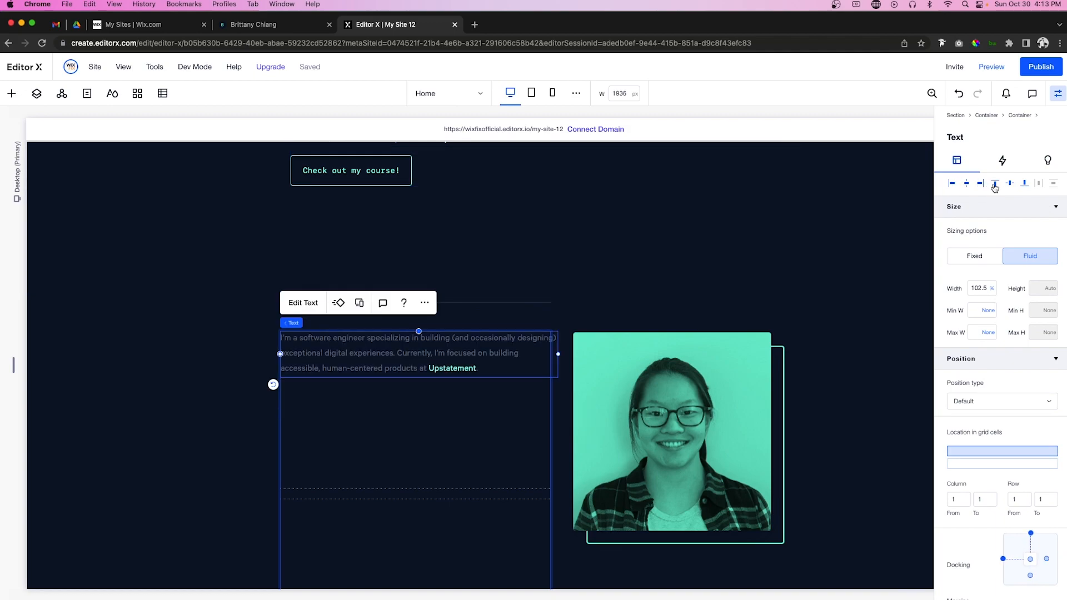
{"action": "left_click", "coordinate": [974, 285]}
{"action": "type", "text": "1"}
{"action": "key", "text": "Return"}
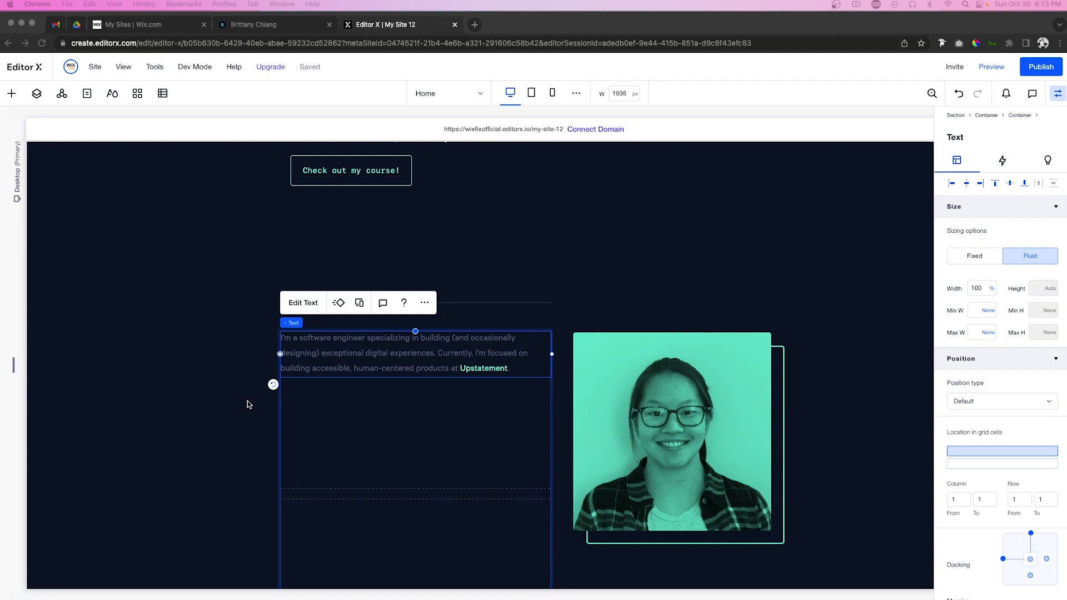
Step: Replace the paragraph with the full four-paragraph bio, separated by blank lines
{"action": "double_click", "coordinate": [337, 370]}
{"action": "left_click", "coordinate": [342, 370]}
{"action": "double_click", "coordinate": [365, 369]}
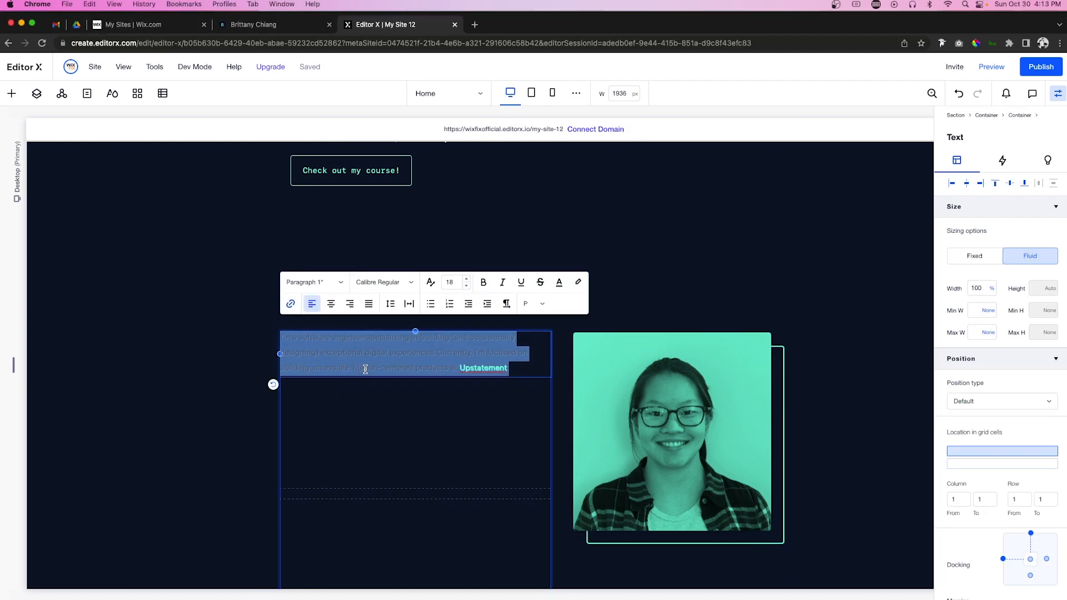
{"action": "type", "text": "Hello! My name is Brittany and I enjoy creating things that live on the internet. My interest in web development started back in 2012 when I decided to try editing custom Tumblr themes — turns out hacking together a custom reblog button taught me a lot about HTML & CSS! Fast-forward to today, and I've had the privilege of working at an advertising agency, a start-up, a huge corporation, and a student-led design studio. My main focus these days is building accessible, inclusive products and digital experiences at Upstatement for a variety of clients. I also recently launched a course that covers everything you need to build a web app with the Spotify API using Node & React. Here are a few technologies I've been working with recently:"}
{"action": "key", "text": "Return"}
{"action": "left_click", "coordinate": [377, 488]}
{"action": "key", "text": "Return"}
Step: Colour the list of past workplaces light mint
{"action": "left_click_drag", "start_coordinate": [499, 450], "coordinate": [335, 440]}
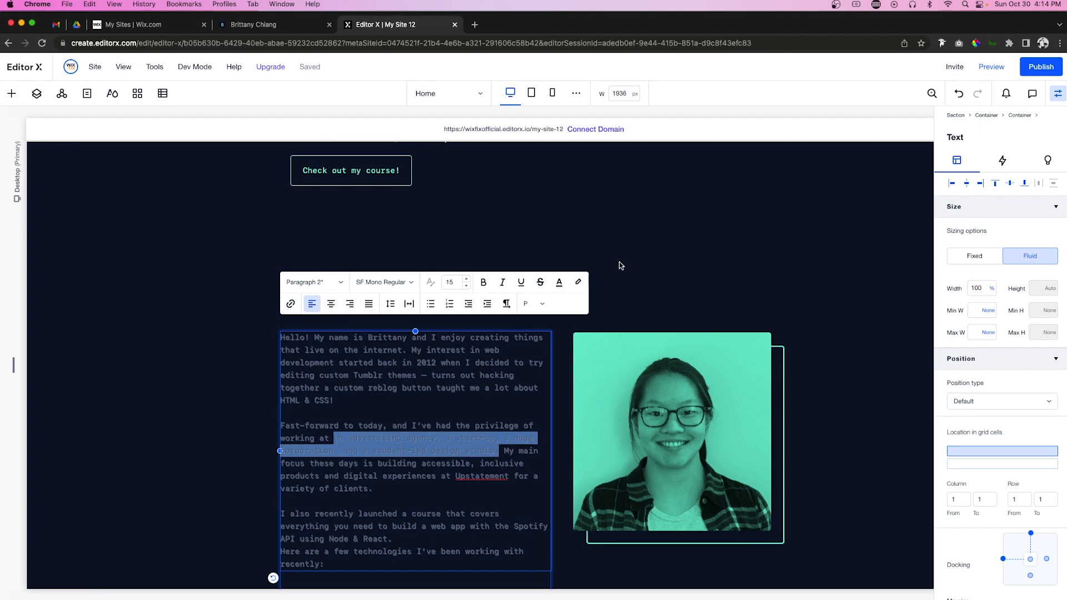
{"action": "left_click", "coordinate": [559, 282]}
{"action": "left_click", "coordinate": [542, 361]}
{"action": "left_click", "coordinate": [385, 404]}
{"action": "left_click", "coordinate": [385, 404]}
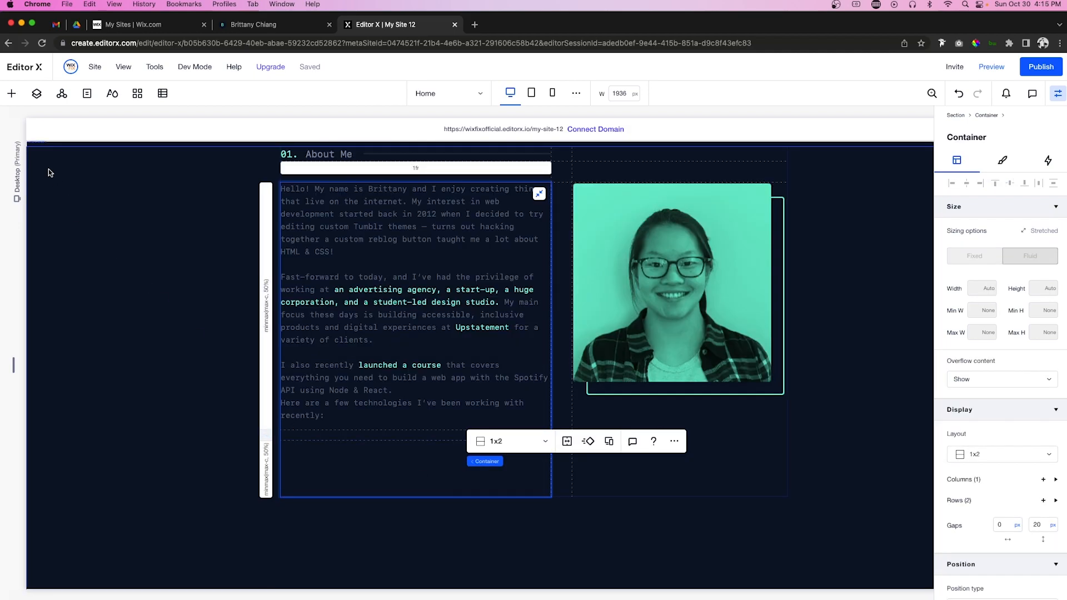
Step: Add a container below the bio, shorten it to about 67 px, and stretch it across the row
{"action": "left_click", "coordinate": [10, 94]}
{"action": "left_click_drag", "start_coordinate": [189, 306], "coordinate": [362, 443]}
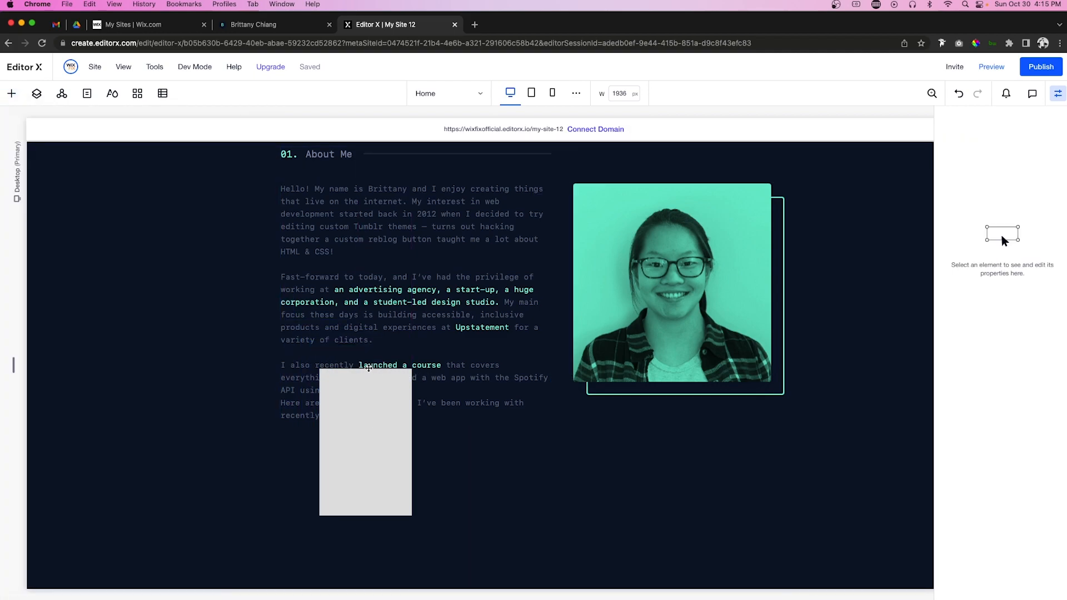
{"action": "left_click", "coordinate": [366, 368]}
{"action": "left_click_drag", "start_coordinate": [366, 369], "coordinate": [387, 465]}
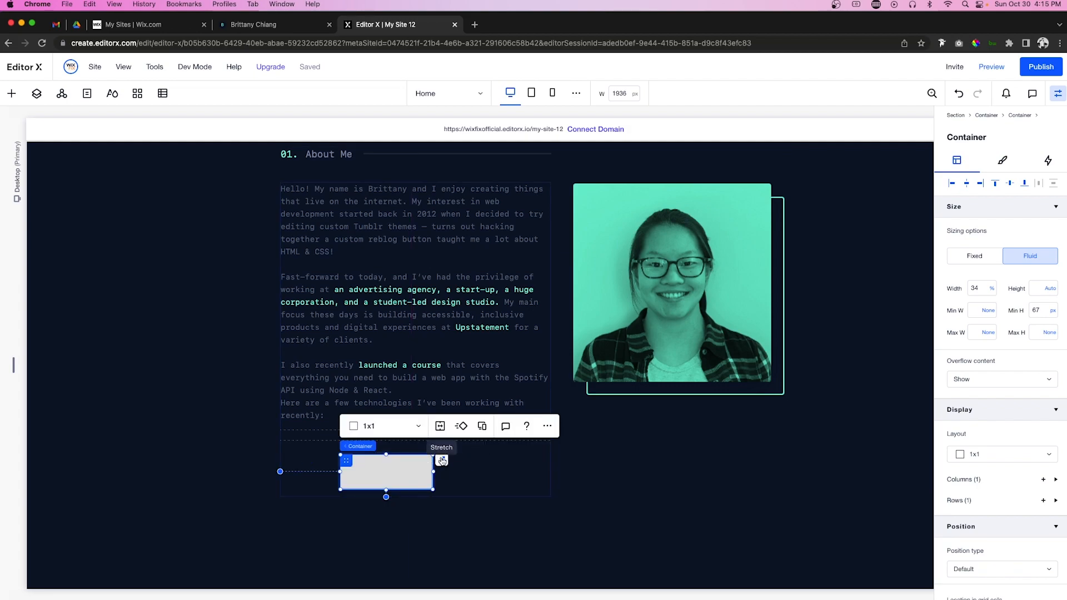
{"action": "left_click", "coordinate": [442, 460]}
Step: Split the container into two columns with a 40 px column gap
{"action": "left_click", "coordinate": [344, 414]}
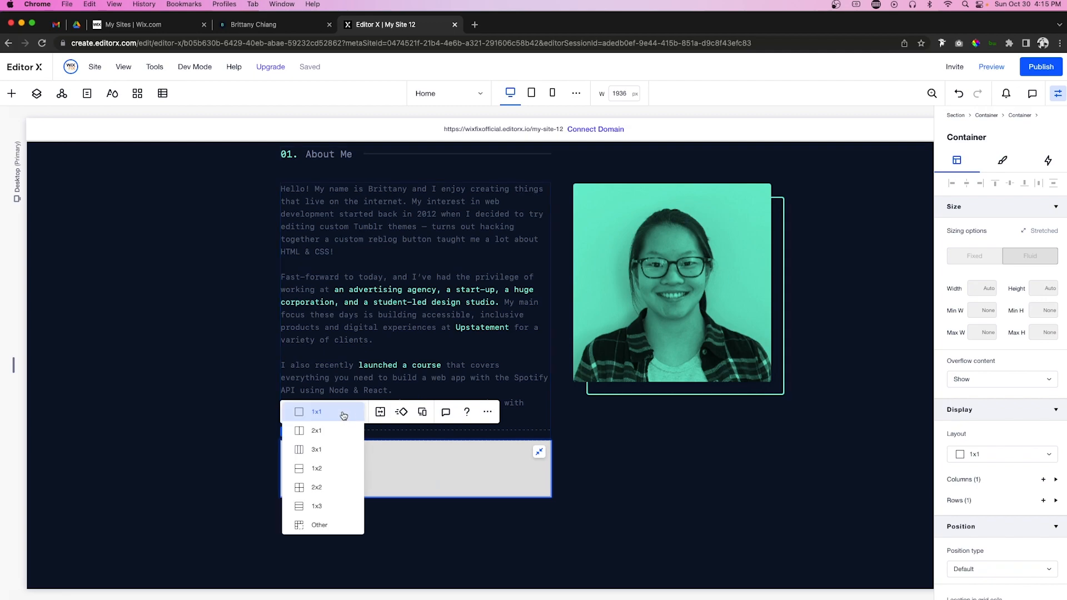
{"action": "left_click", "coordinate": [315, 430]}
{"action": "left_click", "coordinate": [1005, 524]}
{"action": "type", "text": "40"}
{"action": "key", "text": "Return"}
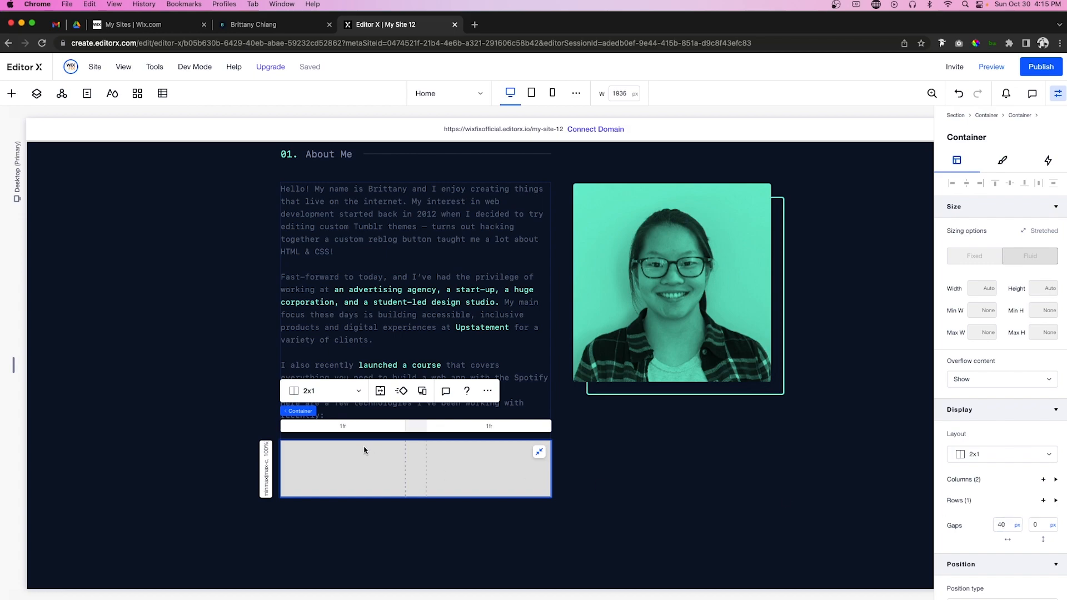
Step: Set the container's background opacity to 0 so it is transparent
{"action": "left_click", "coordinate": [1002, 161]}
{"action": "left_click", "coordinate": [954, 228]}
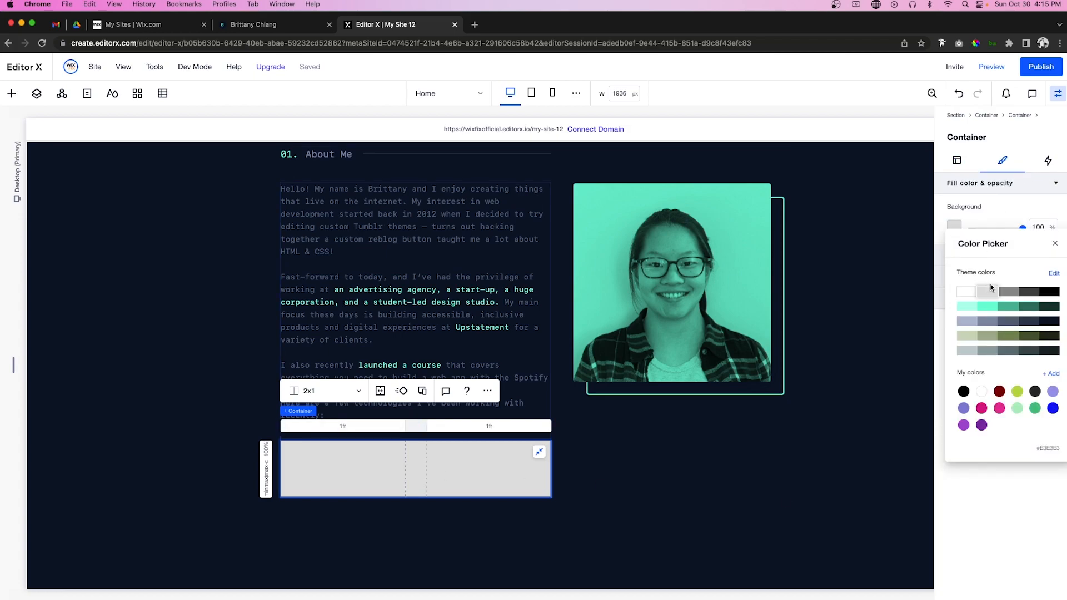
{"action": "left_click", "coordinate": [1008, 222]}
{"action": "left_click", "coordinate": [1034, 226]}
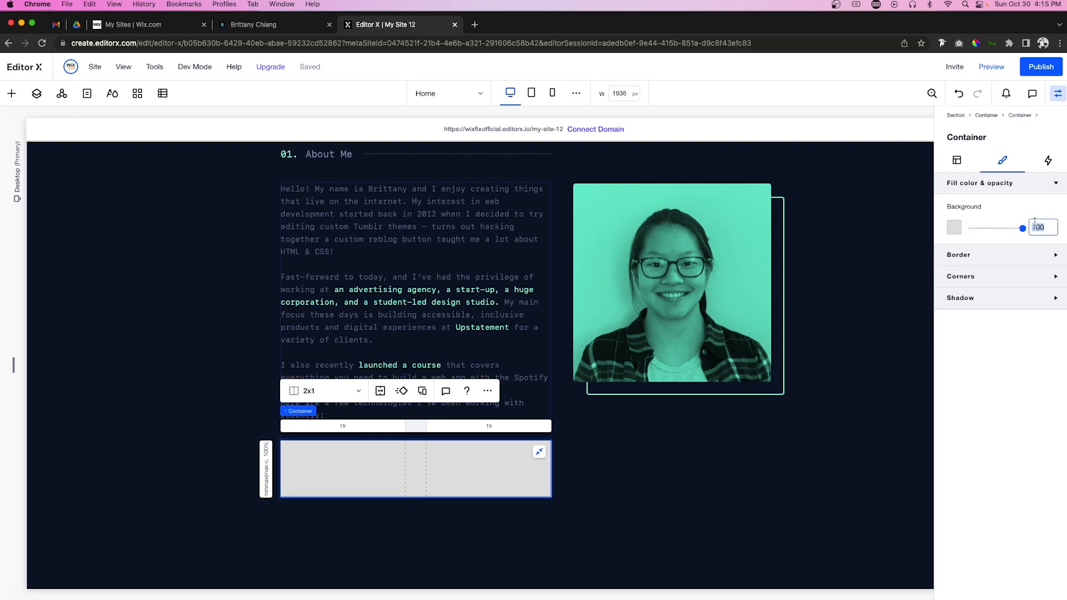
{"action": "type", "text": "0"}
{"action": "key", "text": "Return"}
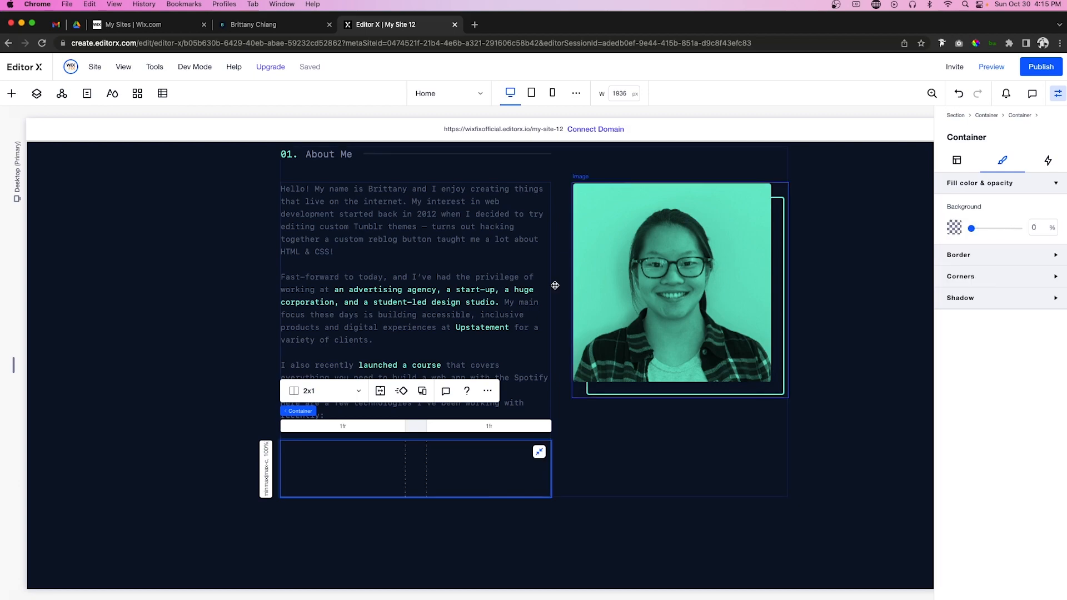
Step: Add a transparent 70 px container at 100% width, left-aligned in the cell, and split it into two columns
{"action": "left_click", "coordinate": [12, 93]}
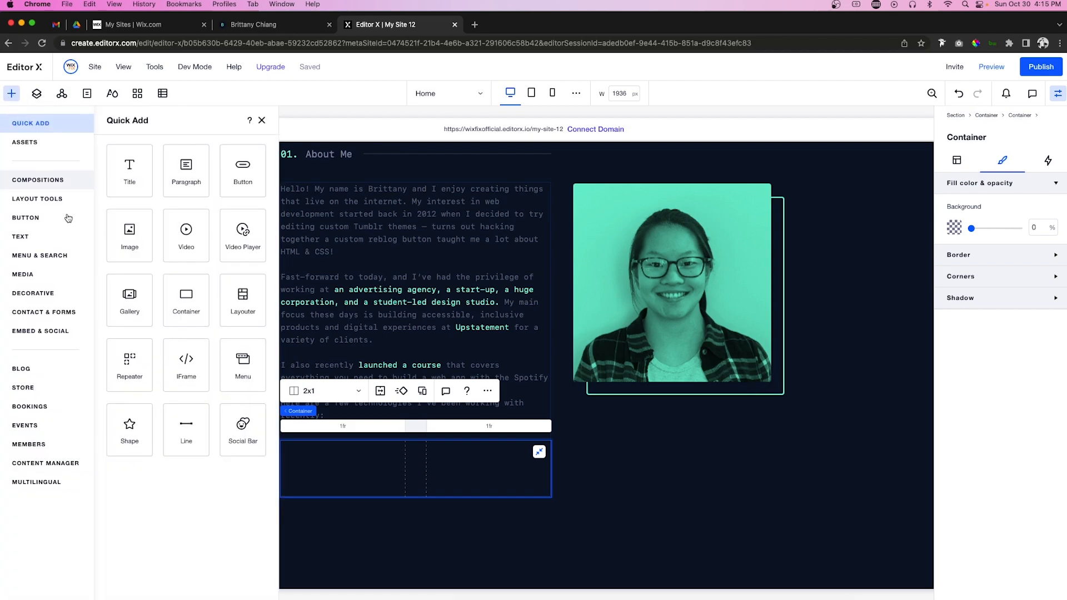
{"action": "left_click_drag", "start_coordinate": [176, 326], "coordinate": [336, 453]}
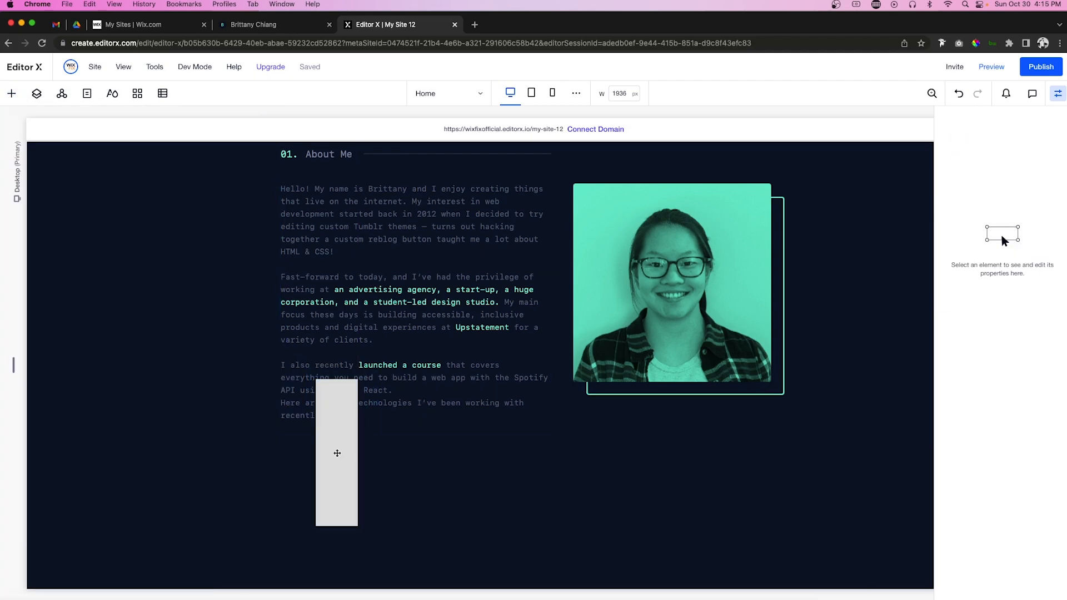
{"action": "left_click_drag", "start_coordinate": [337, 378], "coordinate": [326, 467]}
{"action": "left_click", "coordinate": [333, 479]}
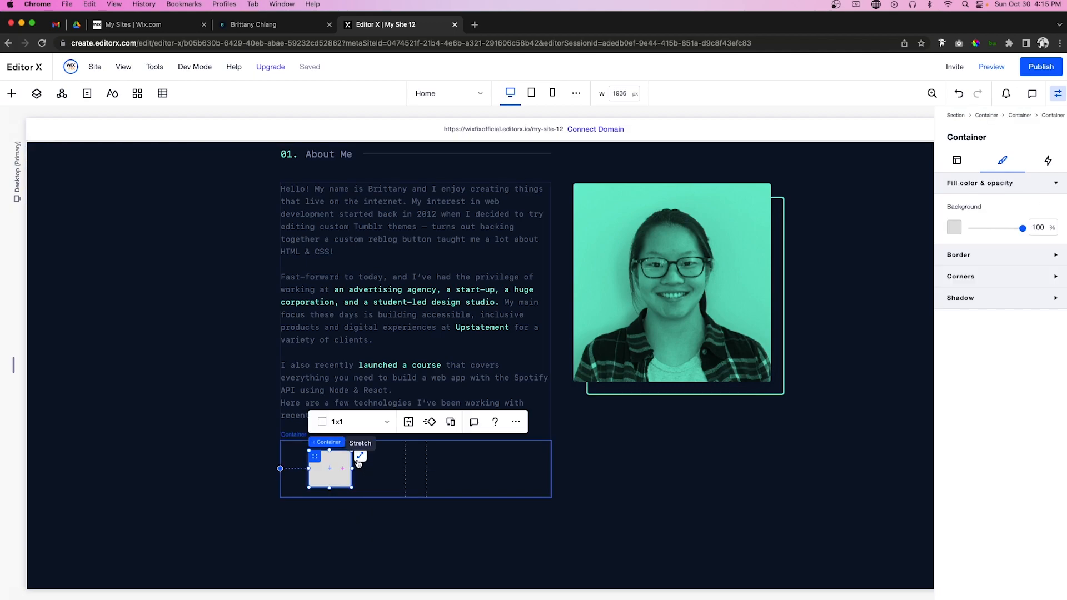
{"action": "left_click", "coordinate": [1048, 233]}
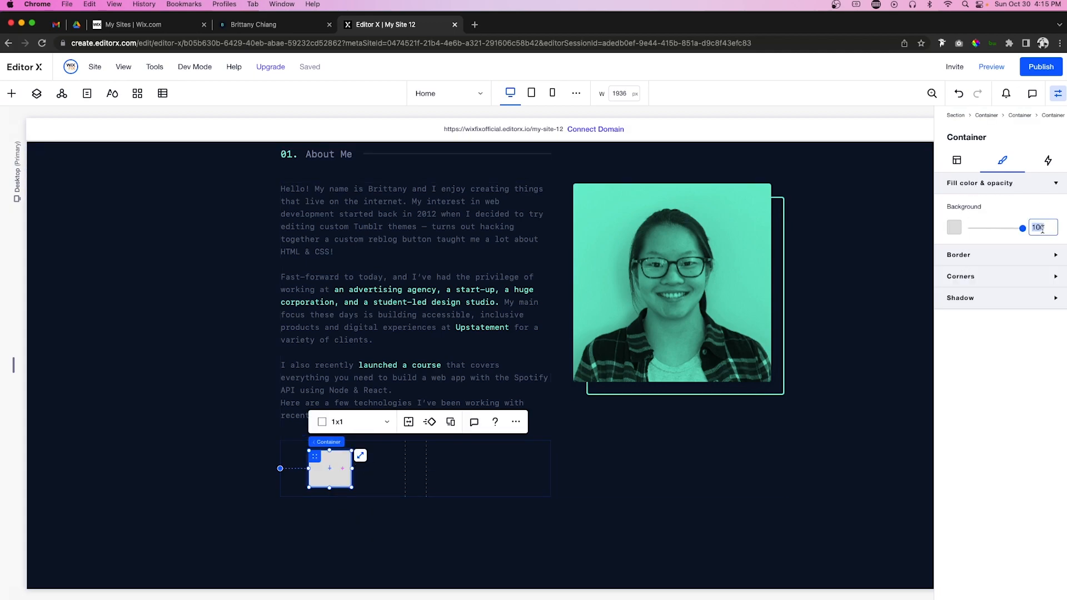
{"action": "type", "text": "0"}
{"action": "left_click", "coordinate": [957, 161]}
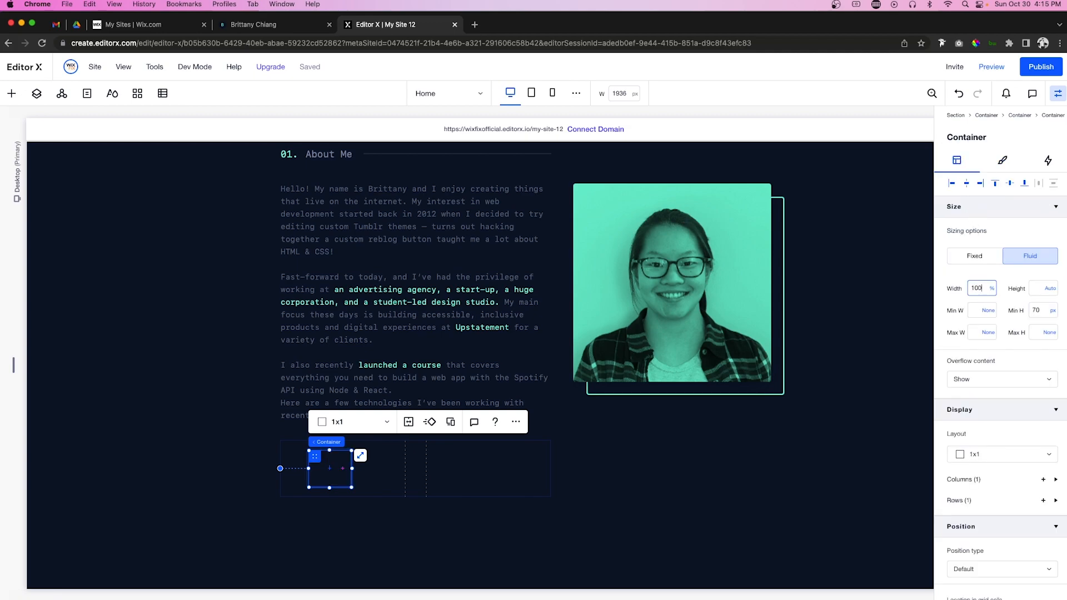
{"action": "key", "text": "Return"}
{"action": "left_click", "coordinate": [952, 184]}
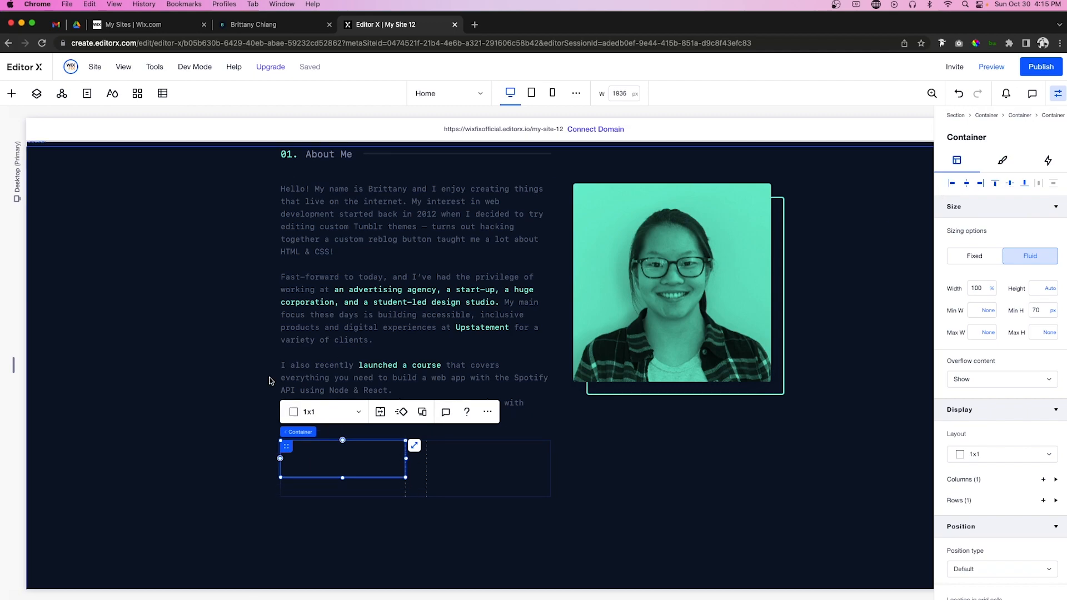
{"action": "left_click", "coordinate": [323, 413]}
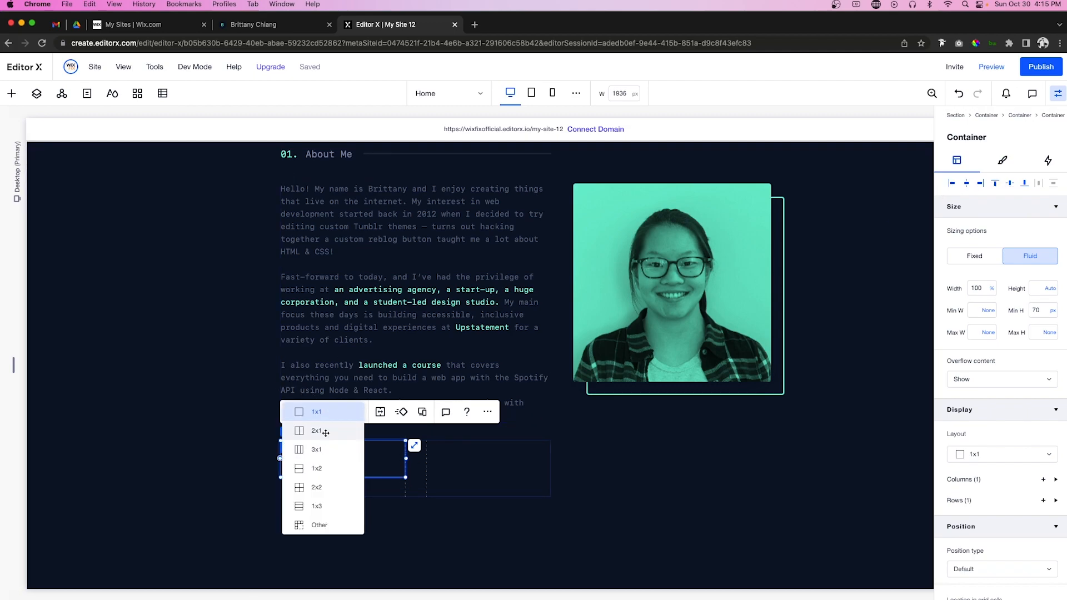
{"action": "left_click", "coordinate": [316, 431]}
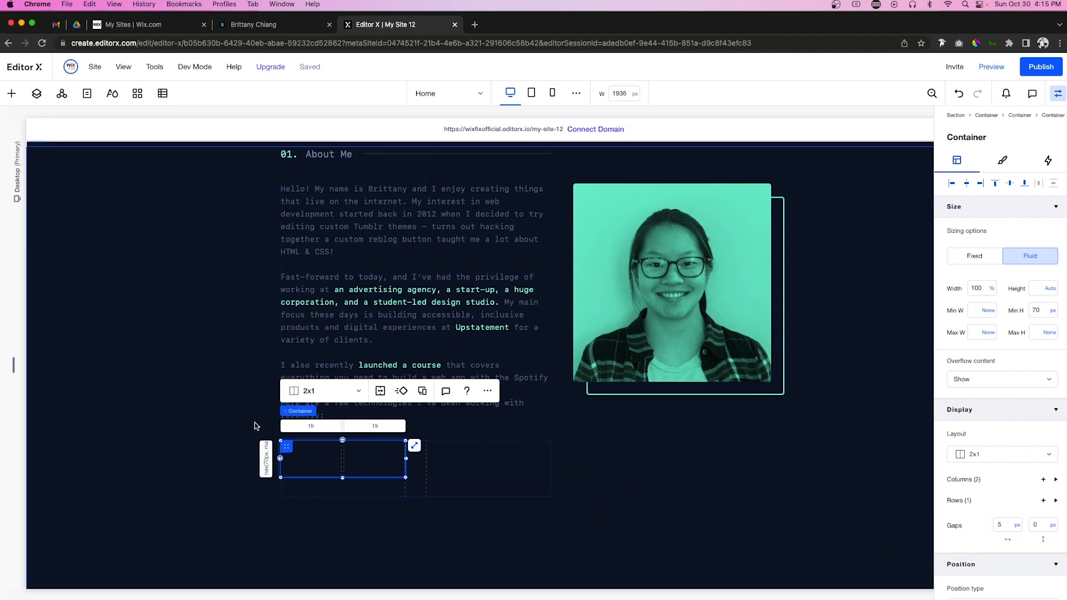
Step: Place the arrow icon image from the media files into the container with a fixed size
{"action": "left_click", "coordinate": [11, 92]}
{"action": "left_click", "coordinate": [35, 274]}
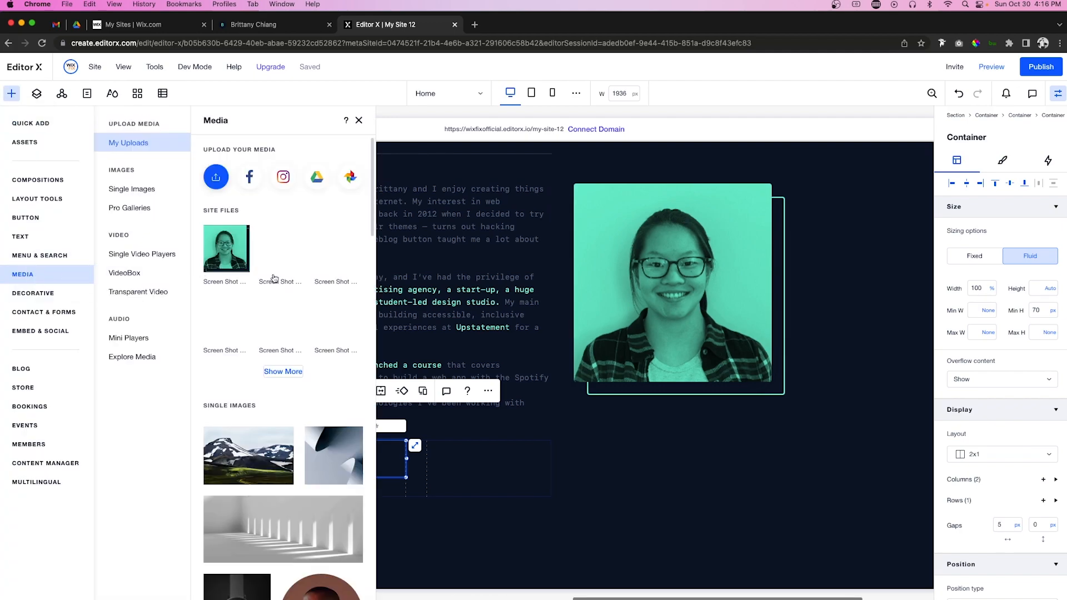
{"action": "left_click_drag", "start_coordinate": [341, 253], "coordinate": [305, 460]}
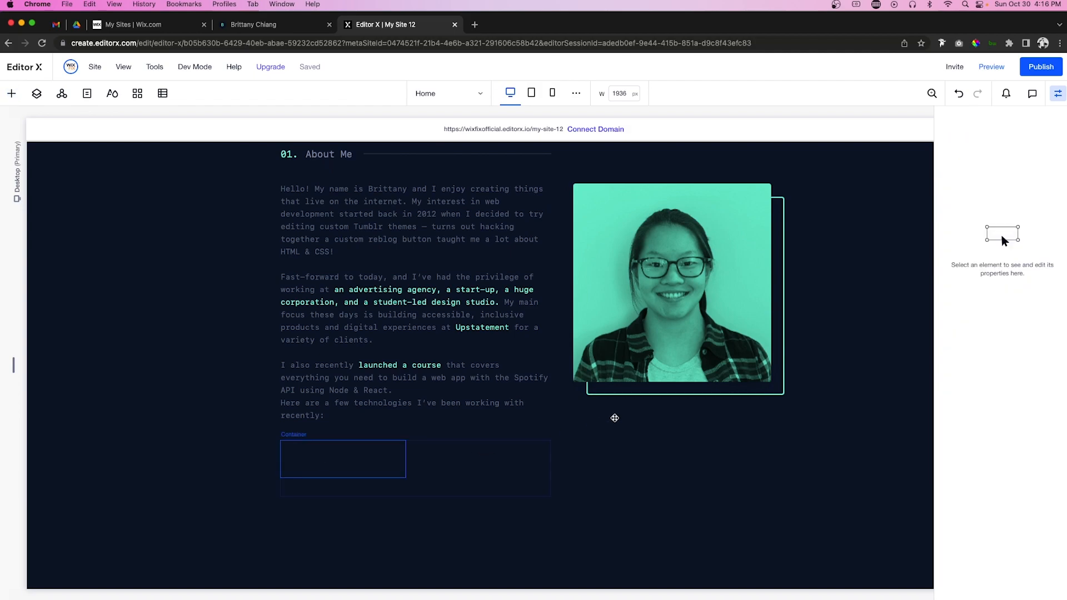
{"action": "left_click", "coordinate": [979, 262]}
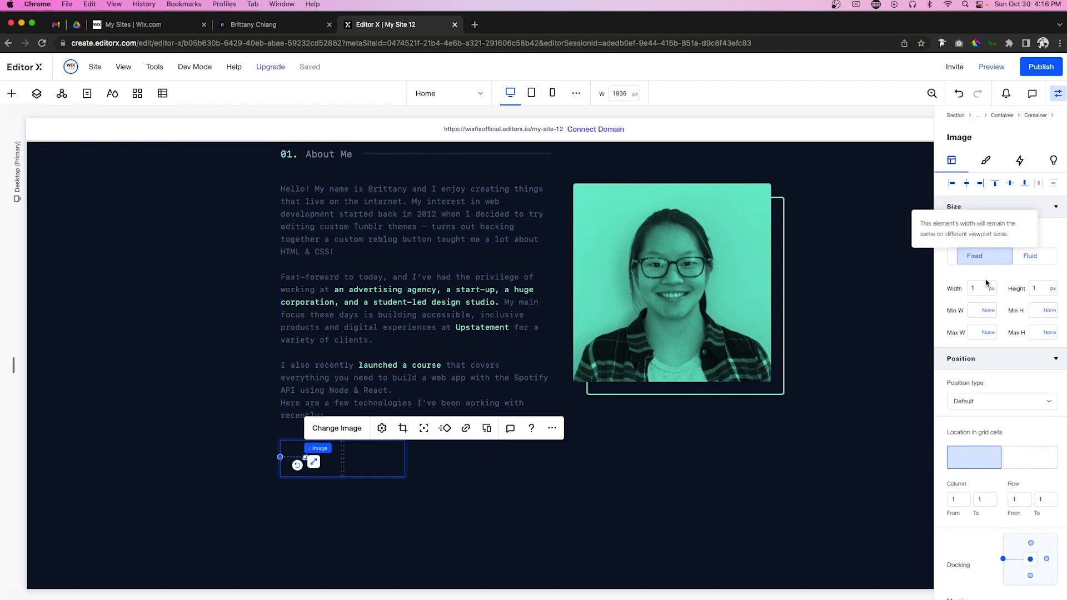
{"action": "type", "text": "4"}
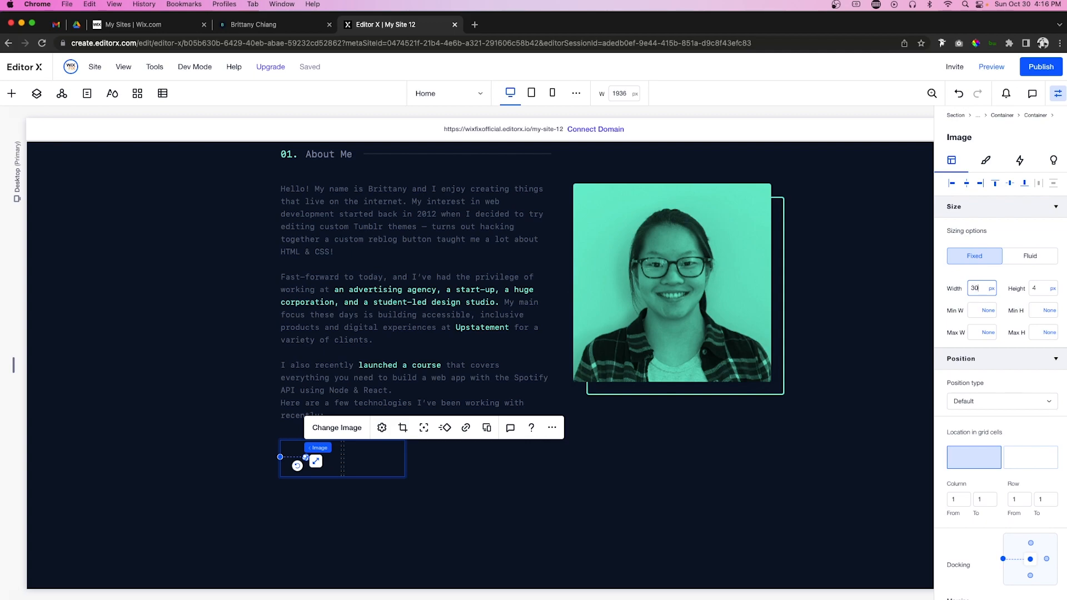
{"action": "left_click", "coordinate": [1040, 287]}
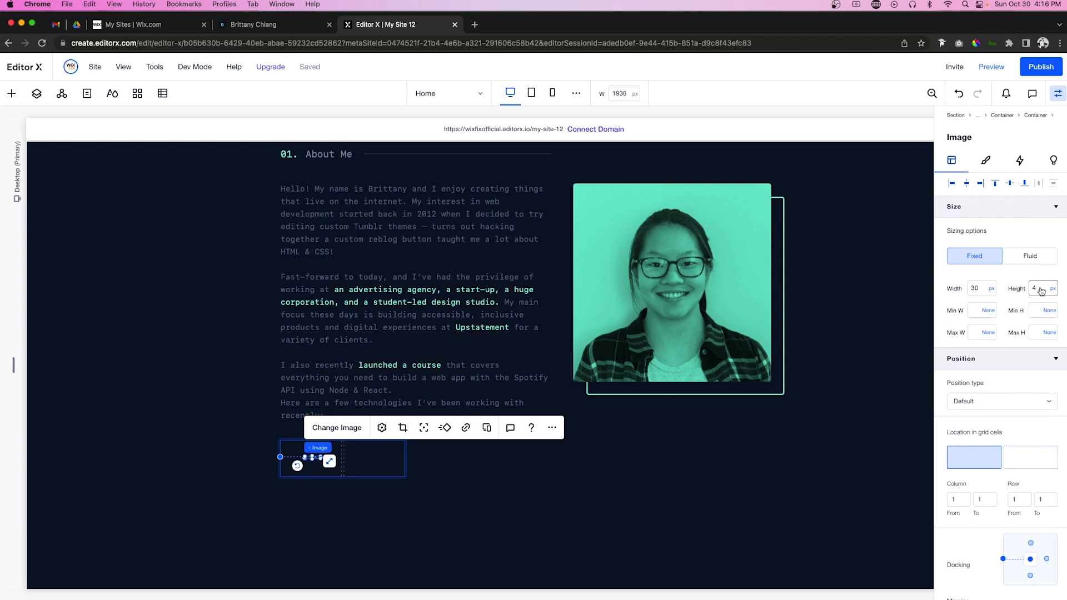
{"action": "type", "text": "30"}
{"action": "key", "text": "Return"}
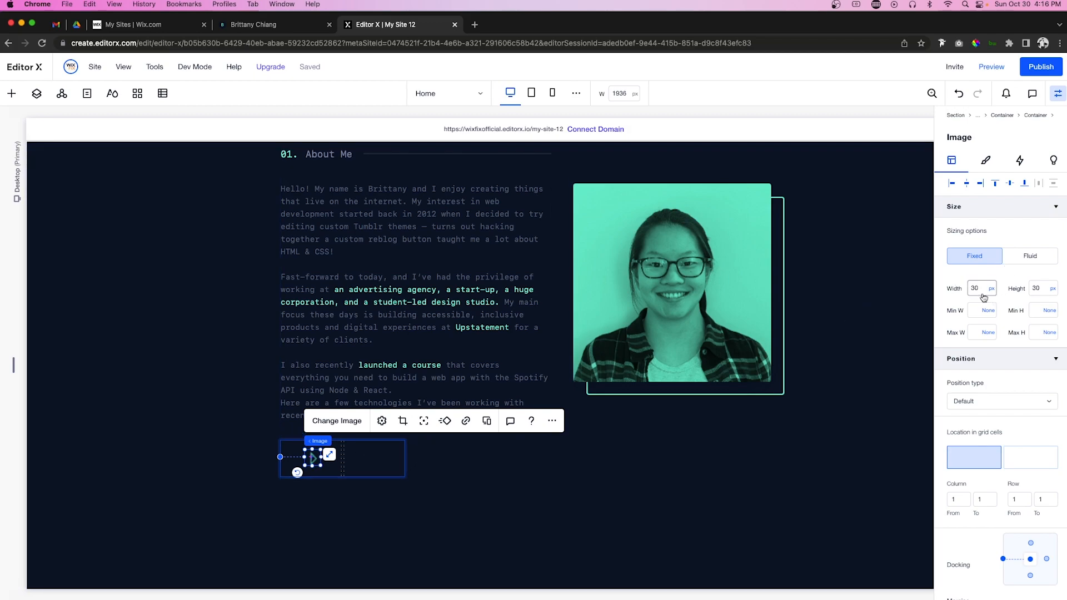
Step: Resize the arrow icon to 20 × 20 px, align it left, and select the grid's first column
{"action": "type", "text": "20"}
{"action": "key", "text": "Tab"}
{"action": "type", "text": "20"}
{"action": "key", "text": "Return"}
{"action": "left_click", "coordinate": [953, 185]}
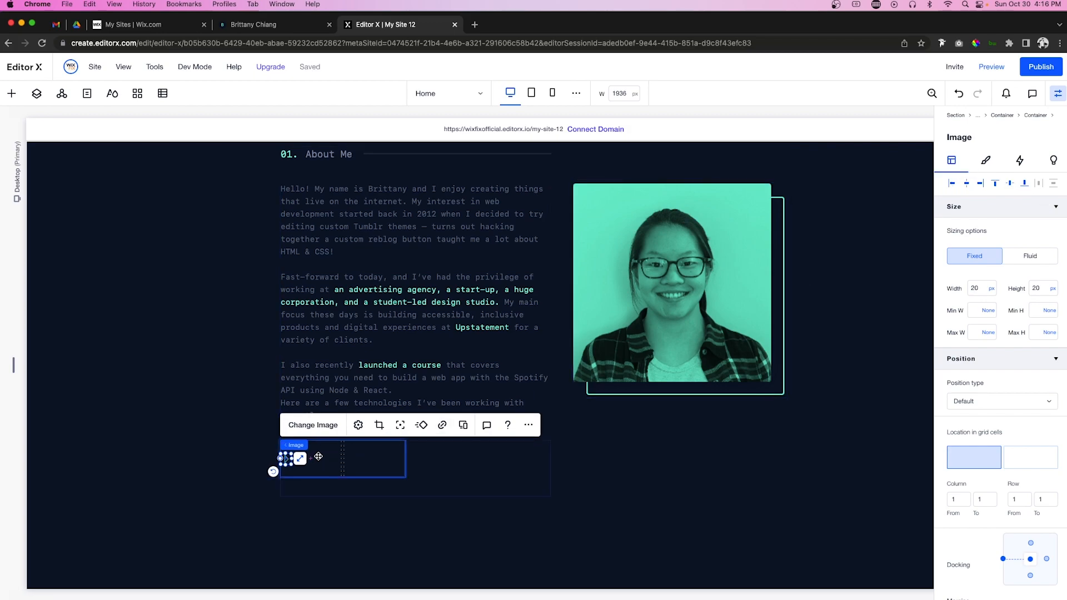
{"action": "left_click", "coordinate": [317, 454]}
{"action": "left_click", "coordinate": [312, 427]}
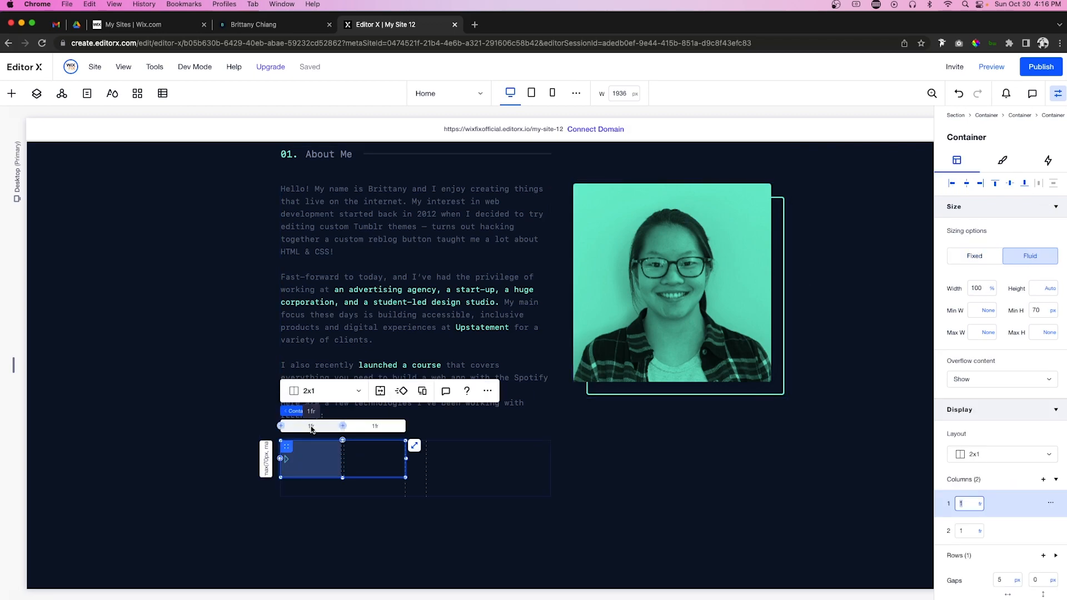
Step: Set column 1's sizing unit to Min content
{"action": "left_click", "coordinate": [979, 503]}
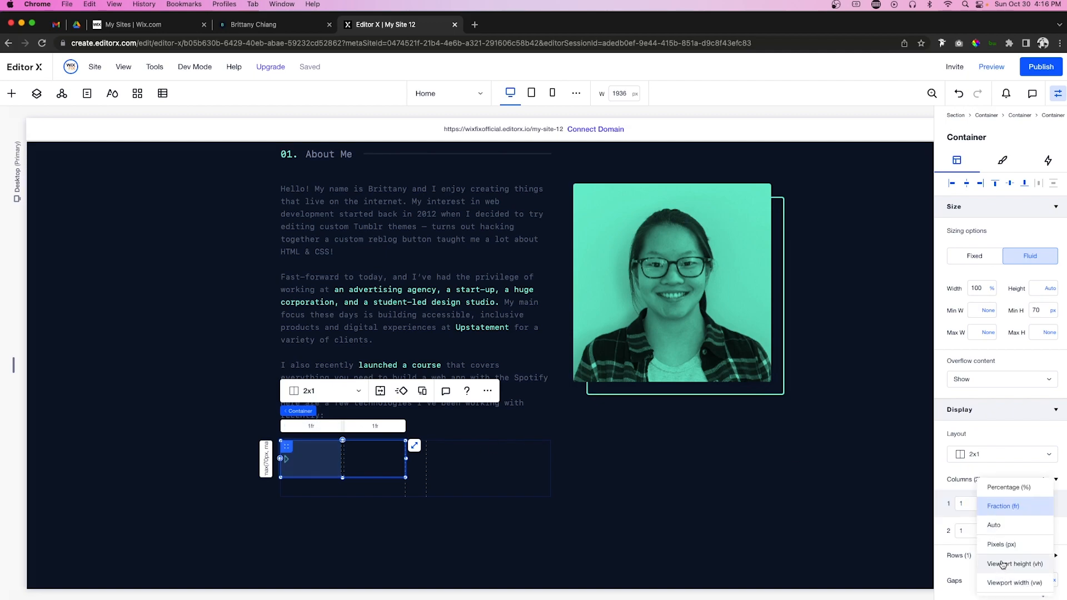
{"action": "scroll", "coordinate": [1000, 562], "scroll_direction": "down", "scroll_amount": 2}
{"action": "left_click", "coordinate": [1001, 531]}
{"action": "scroll", "coordinate": [389, 306], "scroll_direction": "up", "scroll_amount": 1}
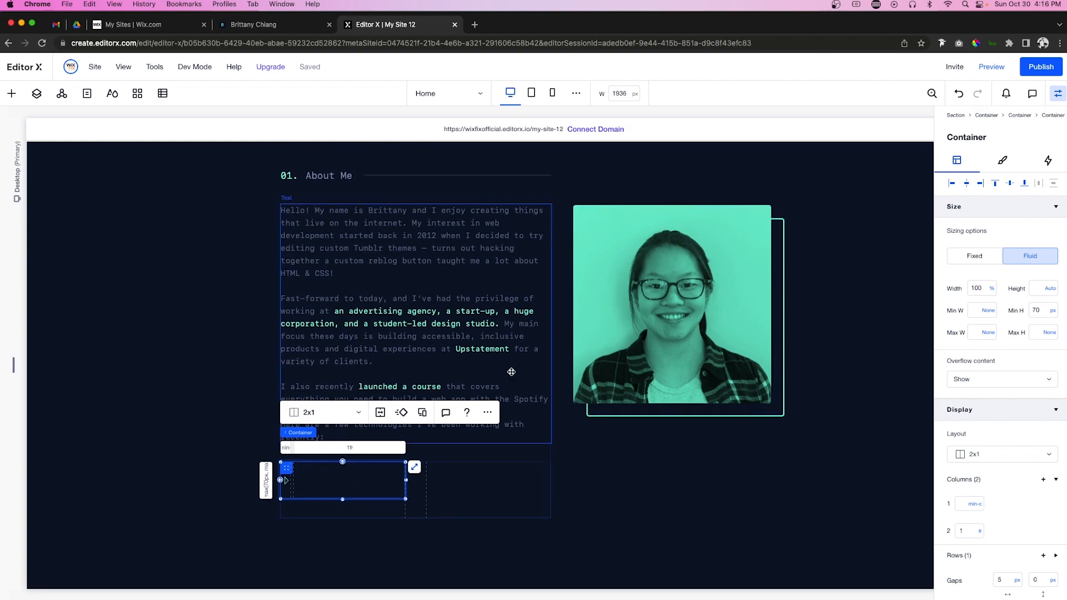
Step: Paste a copy of the About Me heading into the container, docked left, vertically centred, 100% wide
{"action": "left_click", "coordinate": [315, 198]}
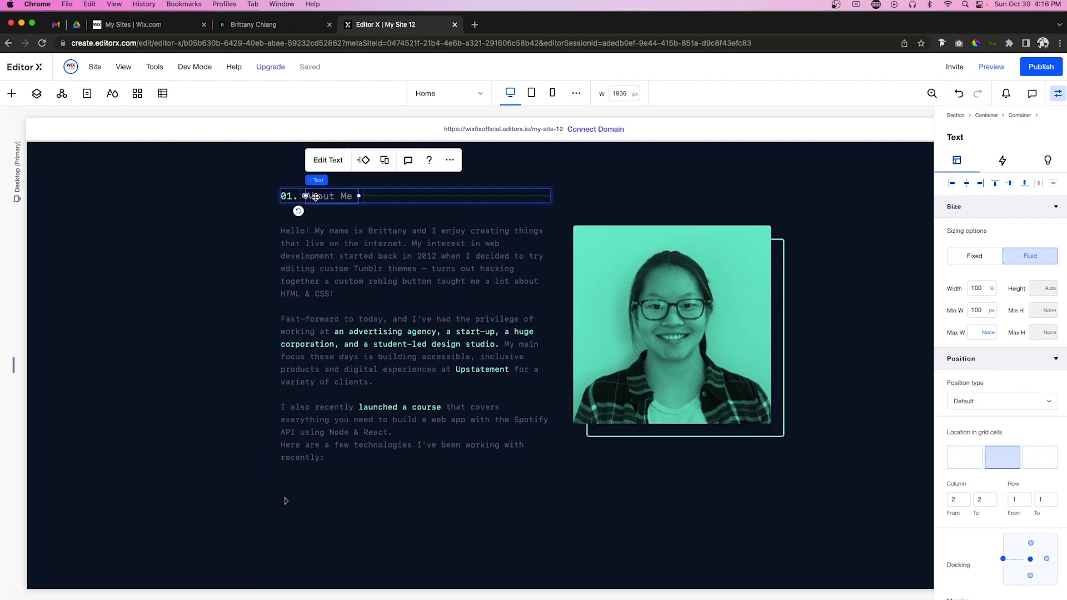
{"action": "scroll", "coordinate": [315, 198], "scroll_direction": "down", "scroll_amount": 3}
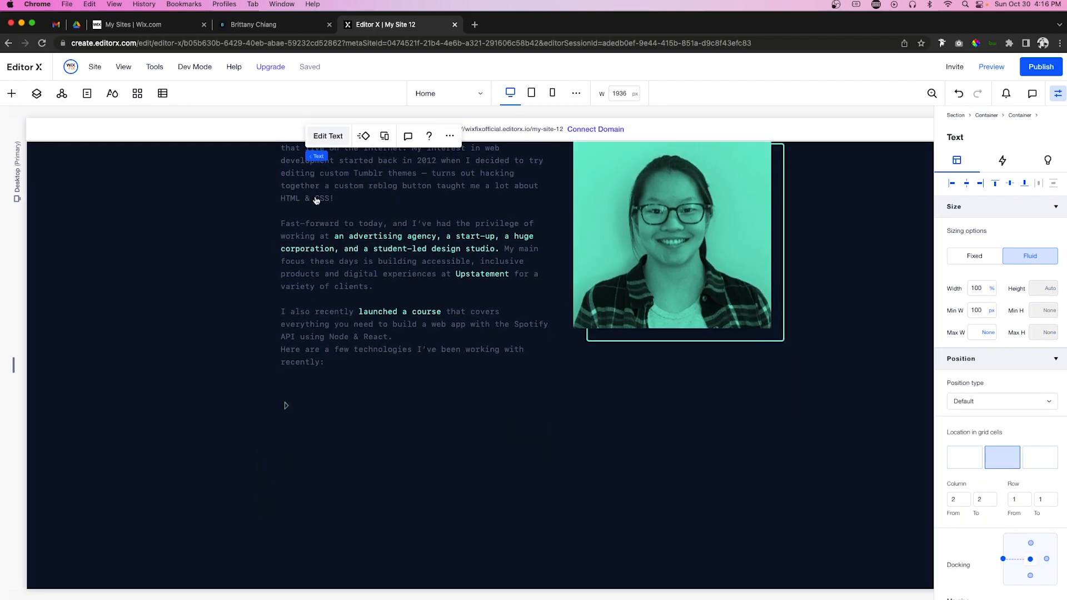
{"action": "left_click", "coordinate": [328, 391]}
{"action": "right_click", "coordinate": [325, 390]}
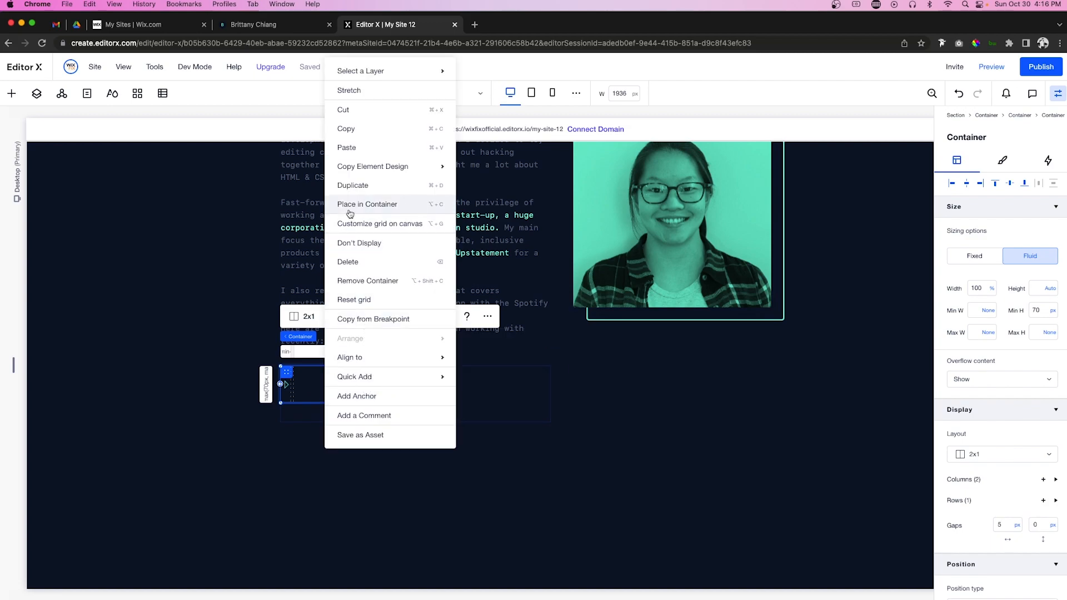
{"action": "left_click", "coordinate": [347, 146]}
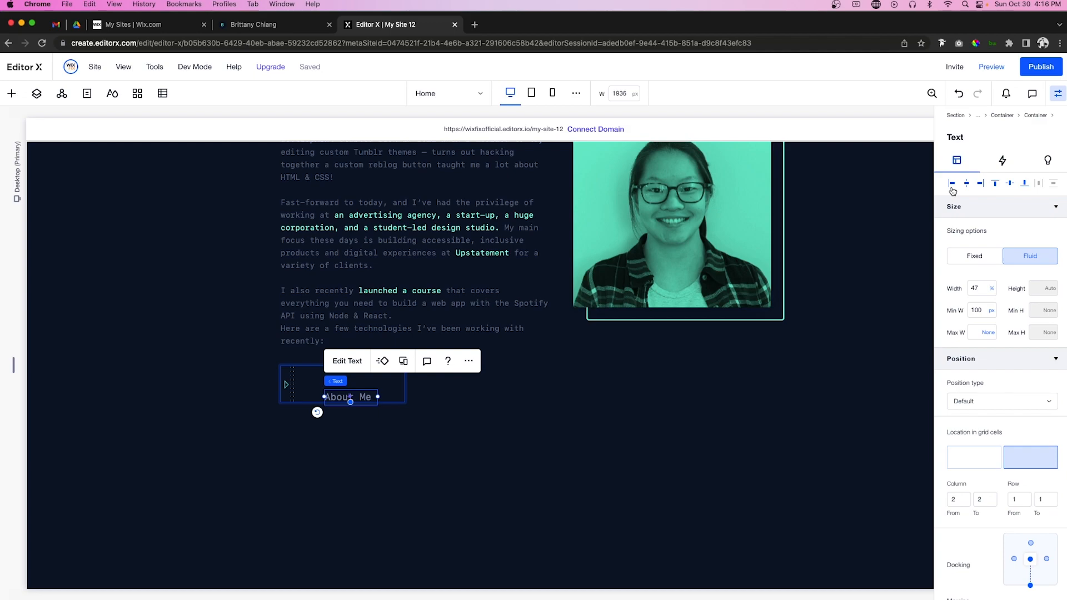
{"action": "left_click", "coordinate": [953, 188]}
{"action": "left_click", "coordinate": [1010, 184]}
{"action": "left_click", "coordinate": [979, 288]}
{"action": "key", "text": "Return"}
Step: Retype the pasted text as Javascript and set its font size to 16
{"action": "double_click", "coordinate": [330, 384]}
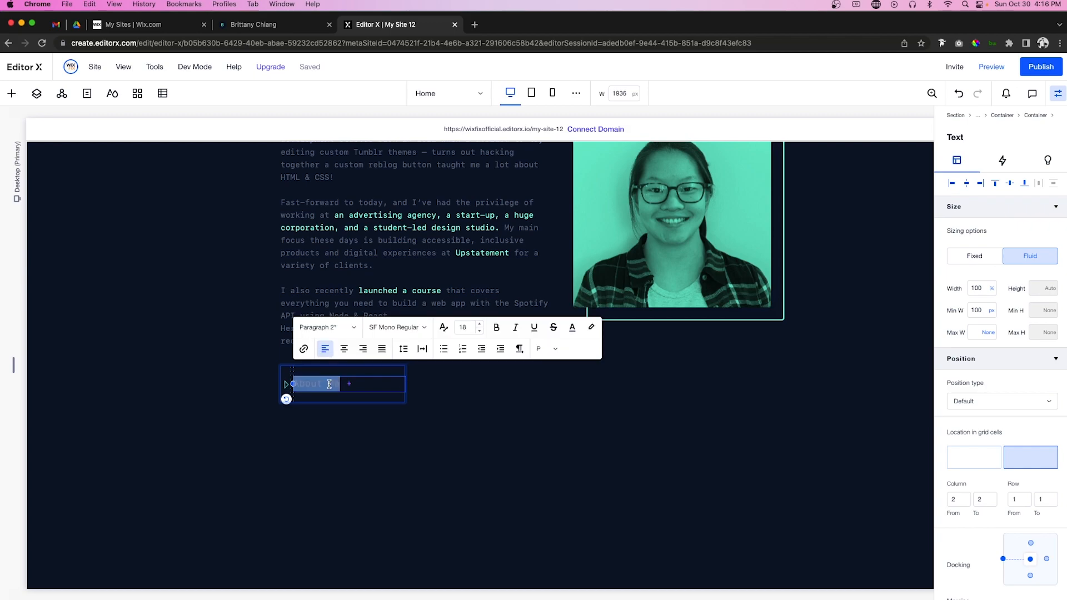
{"action": "type", "text": "aavascript"}
{"action": "key", "text": "super+a"}
{"action": "left_click", "coordinate": [468, 327]}
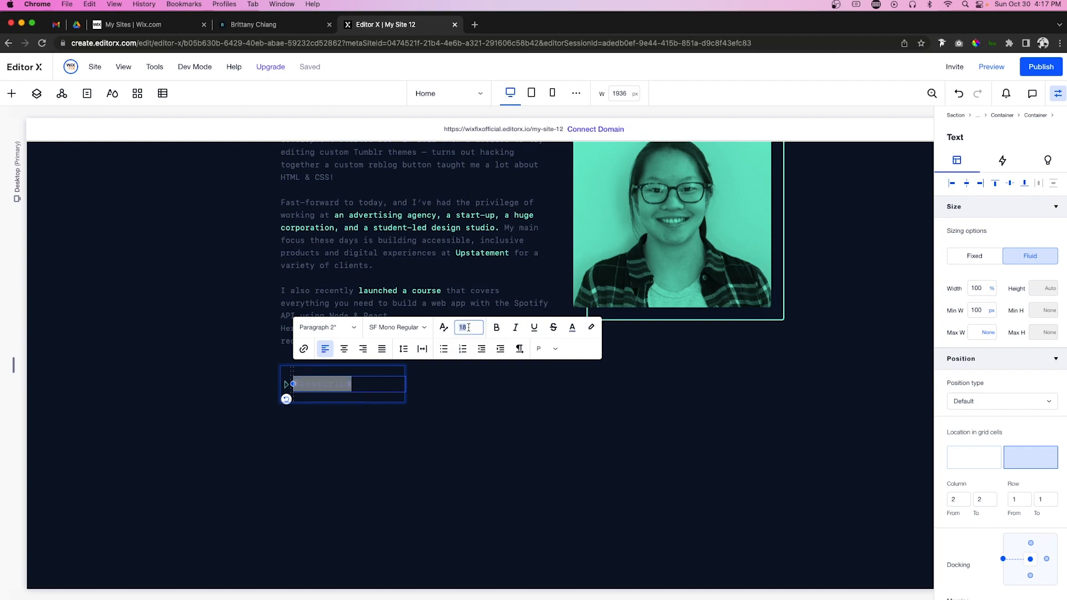
{"action": "type", "text": "16"}
{"action": "key", "text": "Return"}
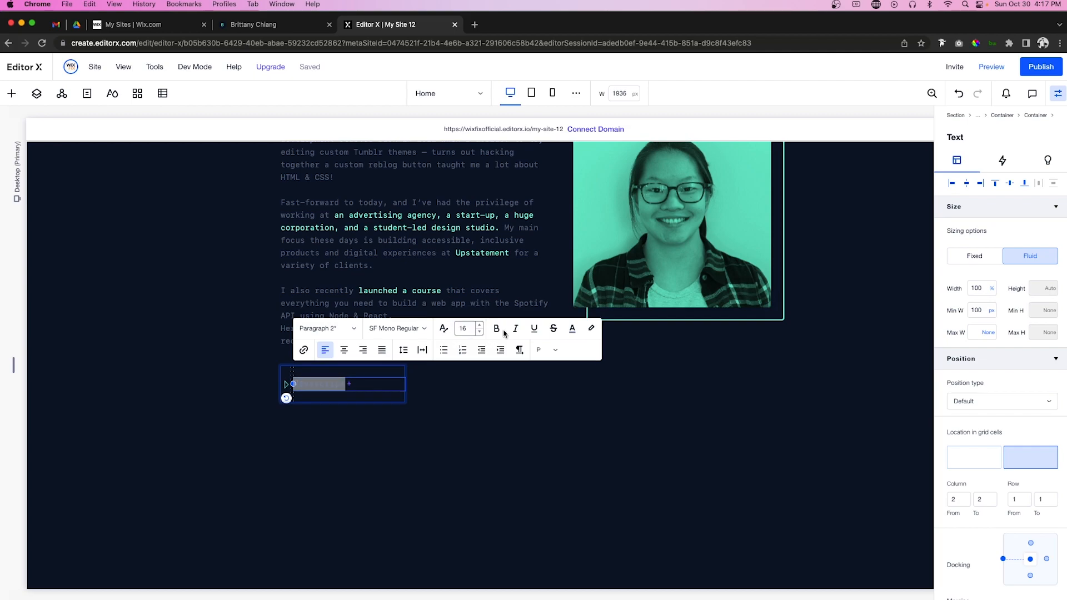
{"action": "left_click", "coordinate": [572, 328]}
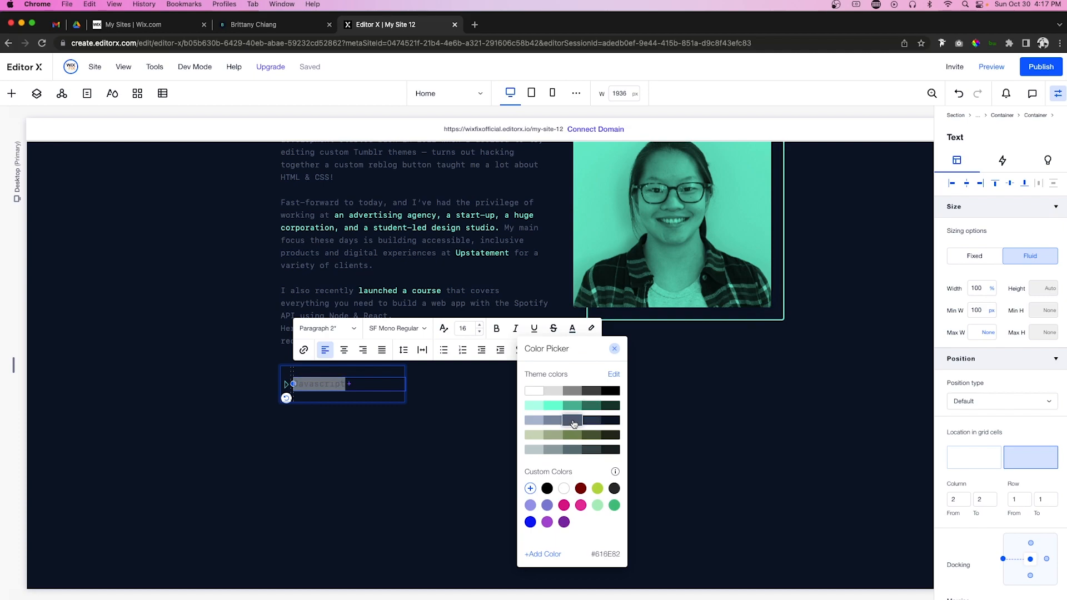
Step: Remove the label container's 70 px minimum height and make row 1 fit its content
{"action": "left_click", "coordinate": [472, 421]}
{"action": "left_click", "coordinate": [472, 421]}
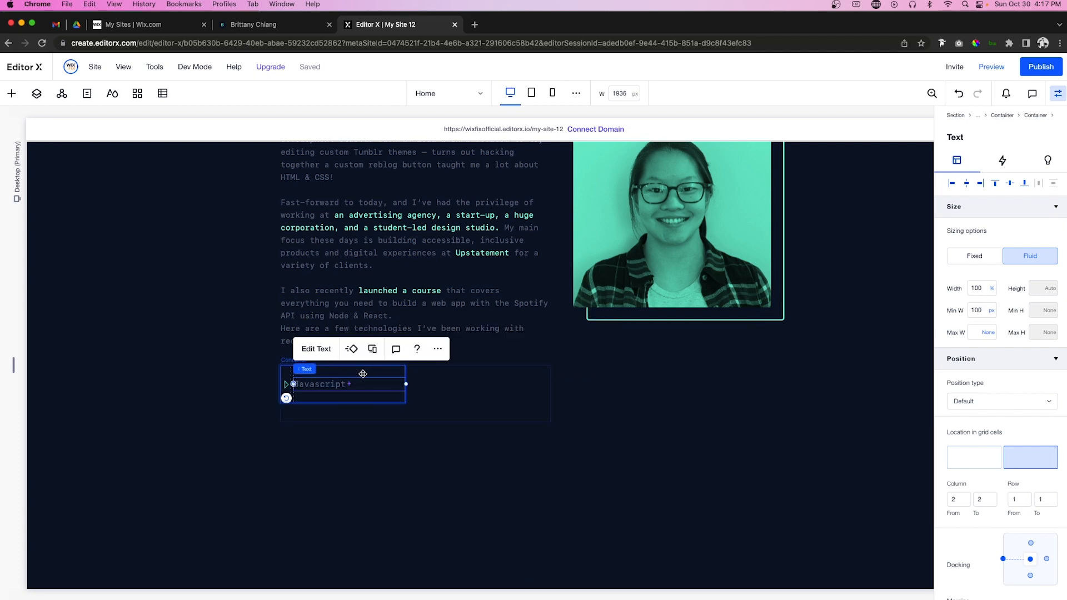
{"action": "left_click", "coordinate": [364, 374]}
{"action": "left_click", "coordinate": [1045, 310]}
{"action": "left_click", "coordinate": [1022, 293]}
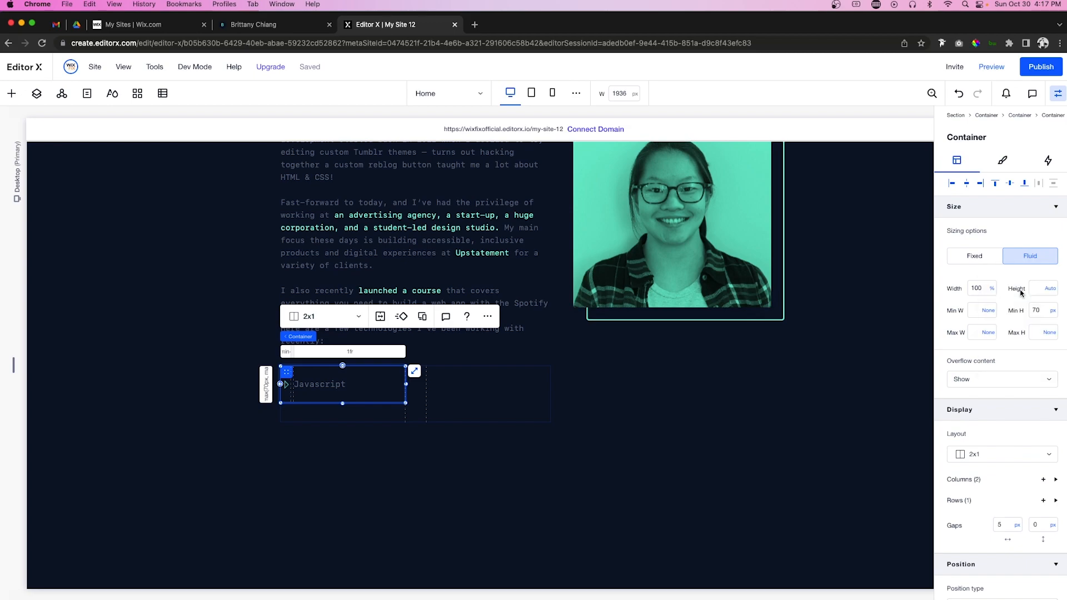
{"action": "left_click", "coordinate": [960, 500]}
{"action": "left_click", "coordinate": [977, 528]}
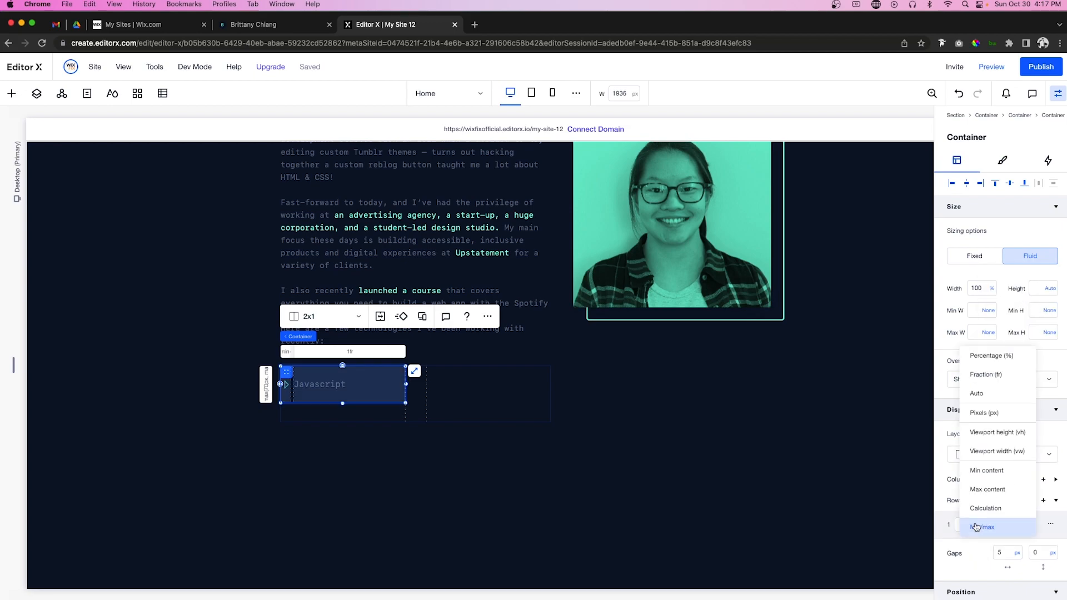
{"action": "left_click", "coordinate": [987, 471]}
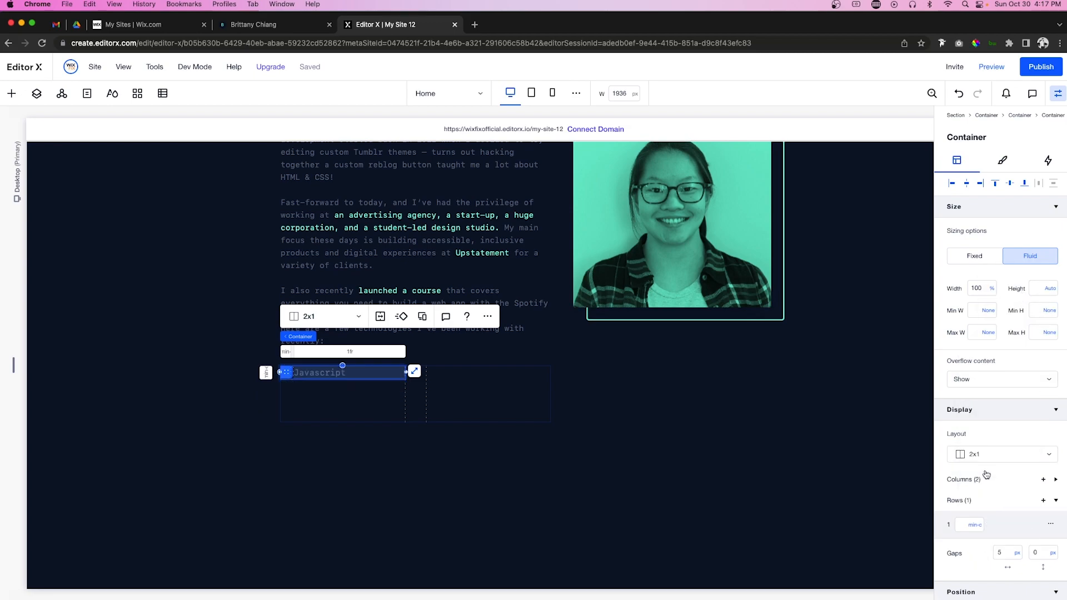
Step: Move the Javascript item lower so it spans only the first column, left-aligned at 100% width
{"action": "left_click", "coordinate": [373, 402]}
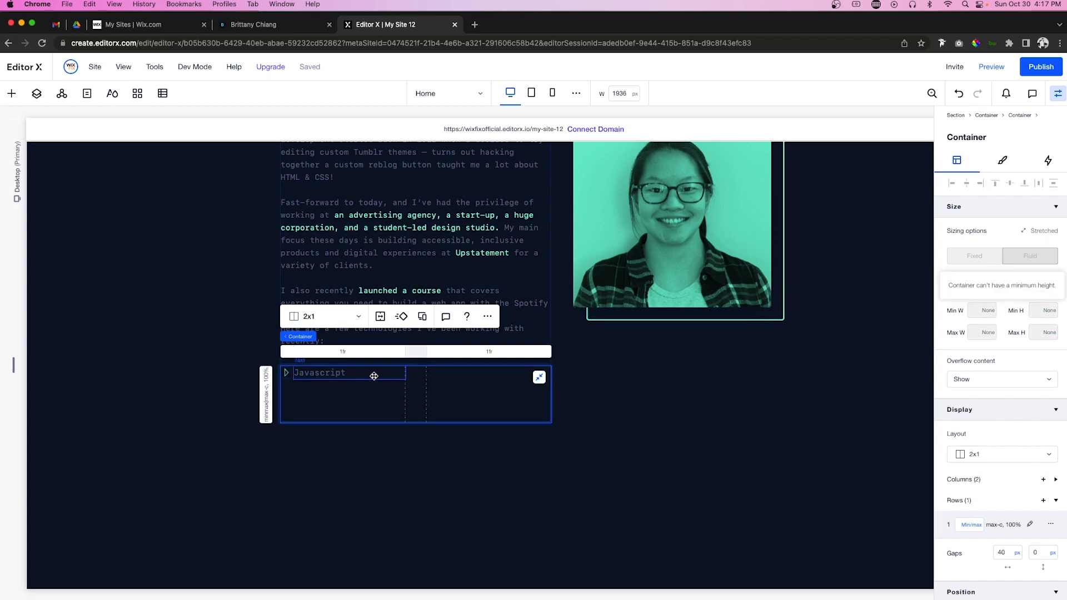
{"action": "left_click", "coordinate": [293, 371]}
{"action": "left_click_drag", "start_coordinate": [293, 371], "coordinate": [366, 394]}
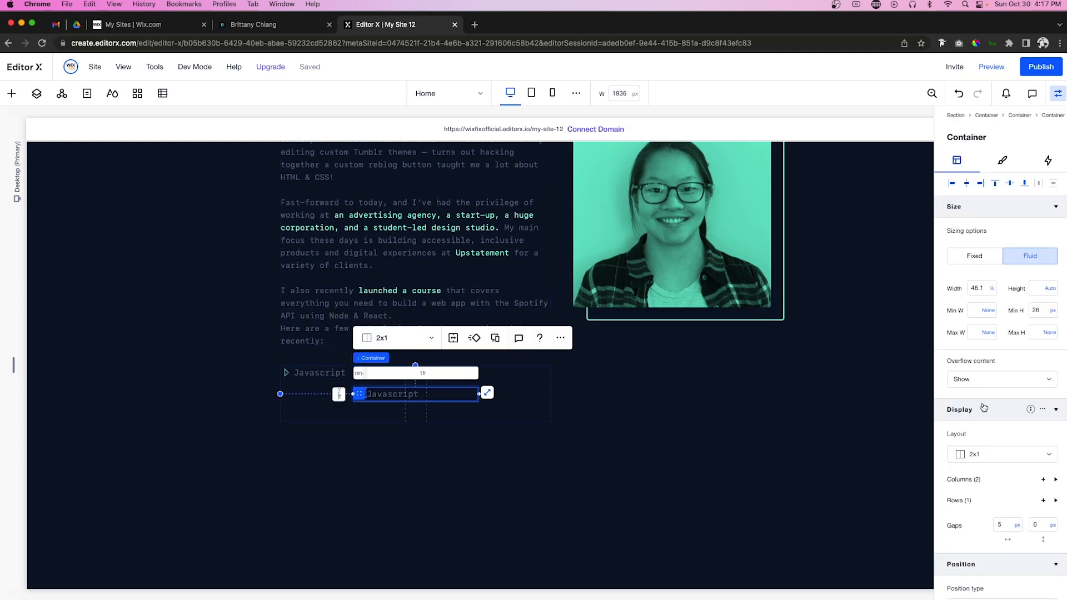
{"action": "scroll", "coordinate": [968, 389], "scroll_direction": "down", "scroll_amount": 5}
{"action": "left_click", "coordinate": [972, 422]}
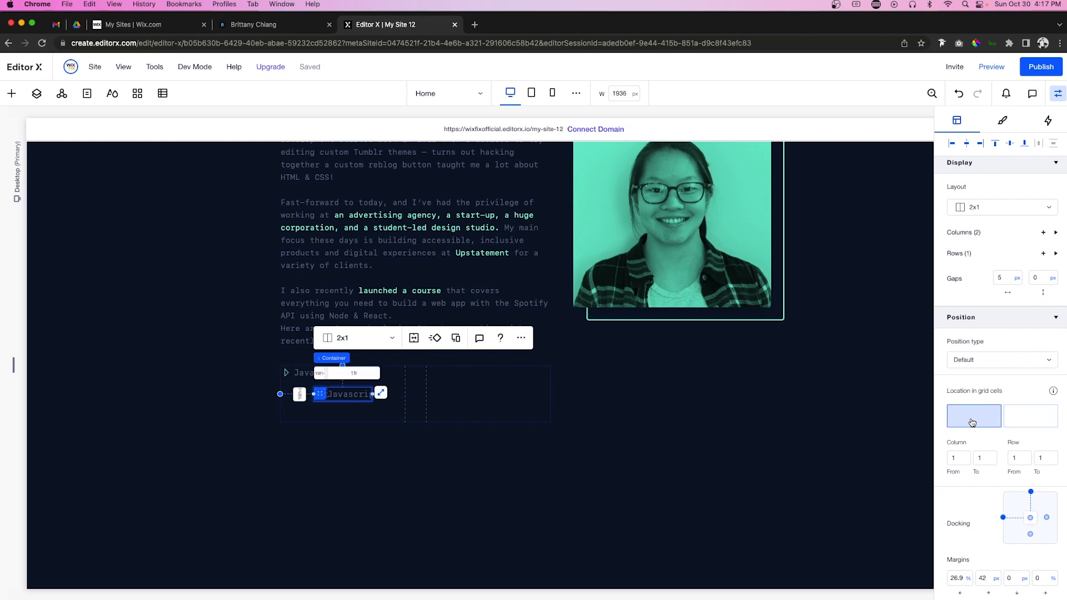
{"action": "left_click", "coordinate": [952, 145]}
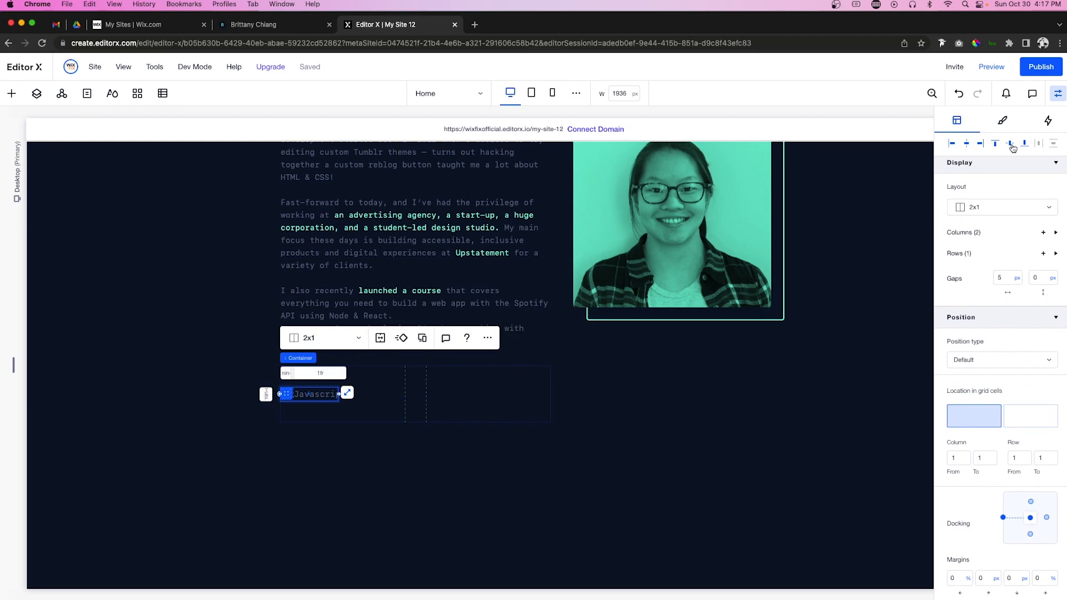
{"action": "scroll", "coordinate": [974, 238], "scroll_direction": "up", "scroll_amount": 3}
{"action": "scroll", "coordinate": [974, 238], "scroll_direction": "up", "scroll_amount": 2}
{"action": "left_click", "coordinate": [982, 287]}
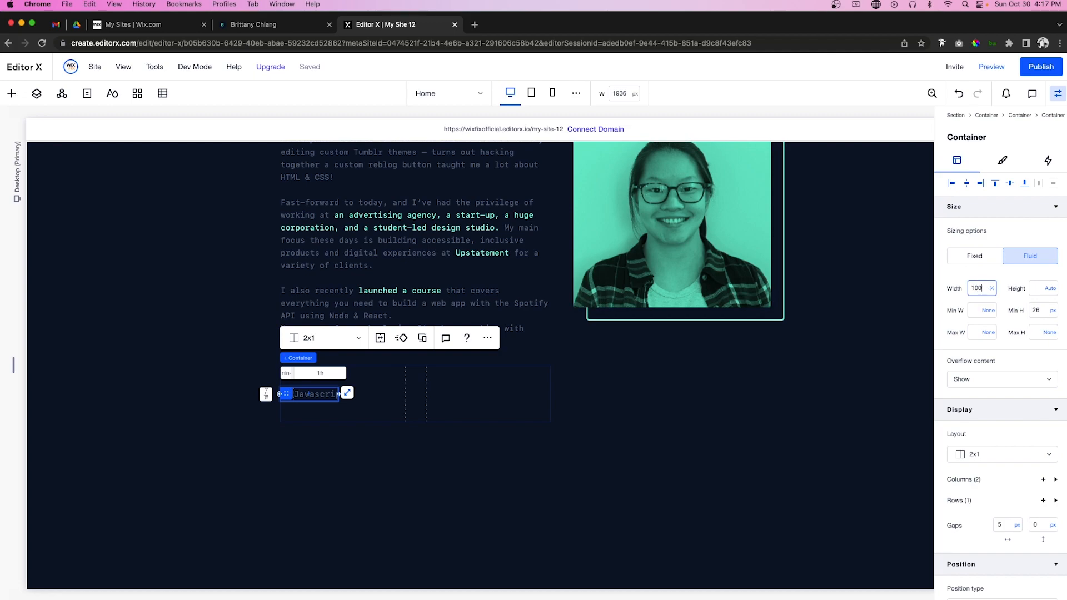
{"action": "type", "text": "100"}
{"action": "key", "text": "Return"}
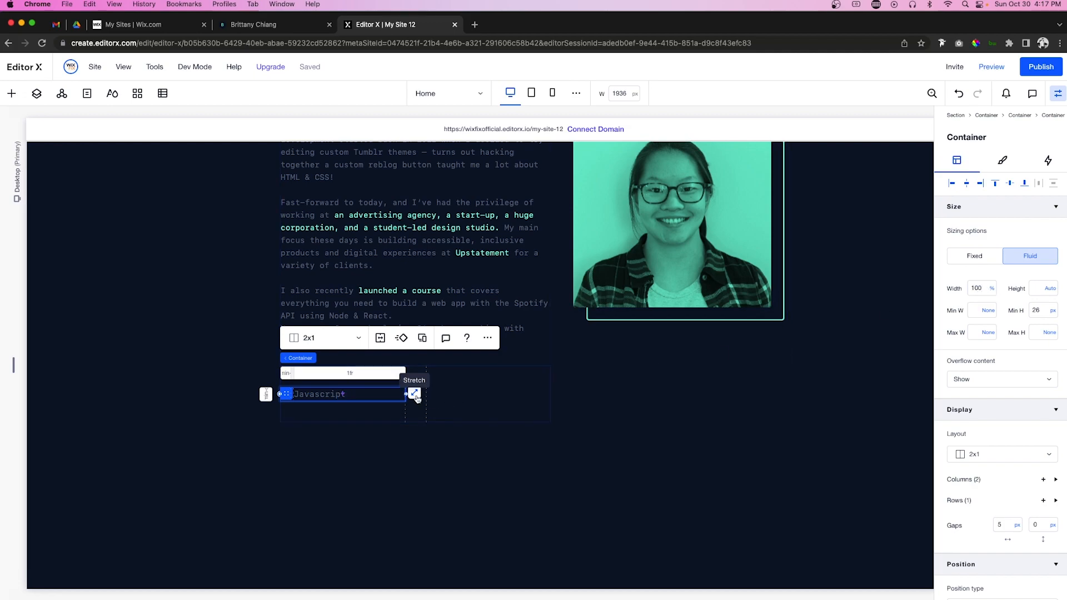
Step: Stretch the bottom item across its cell and pin it to the left and bottom
{"action": "left_click", "coordinate": [416, 395]}
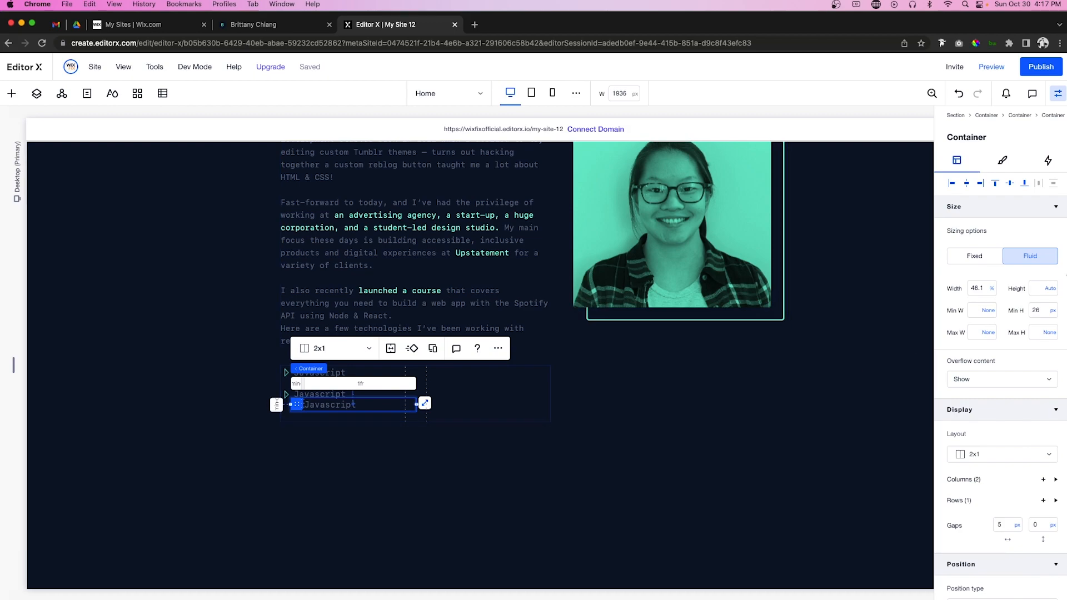
{"action": "left_click", "coordinate": [954, 184]}
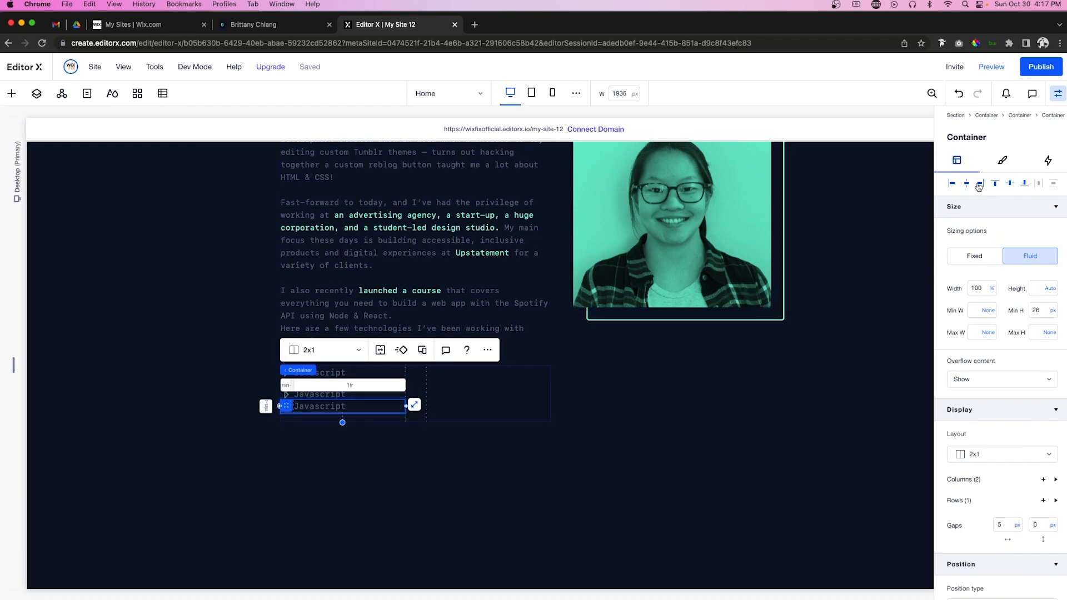
{"action": "left_click", "coordinate": [1026, 184]}
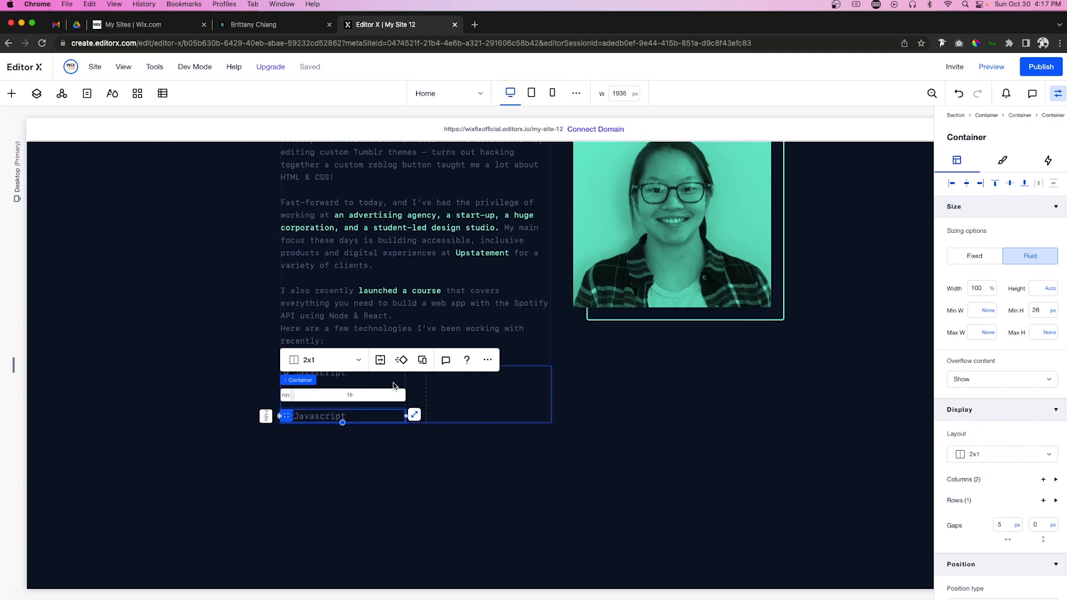
Step: Rename the bottom skill label to Node.js
{"action": "left_click", "coordinate": [332, 417]}
{"action": "double_click", "coordinate": [333, 421]}
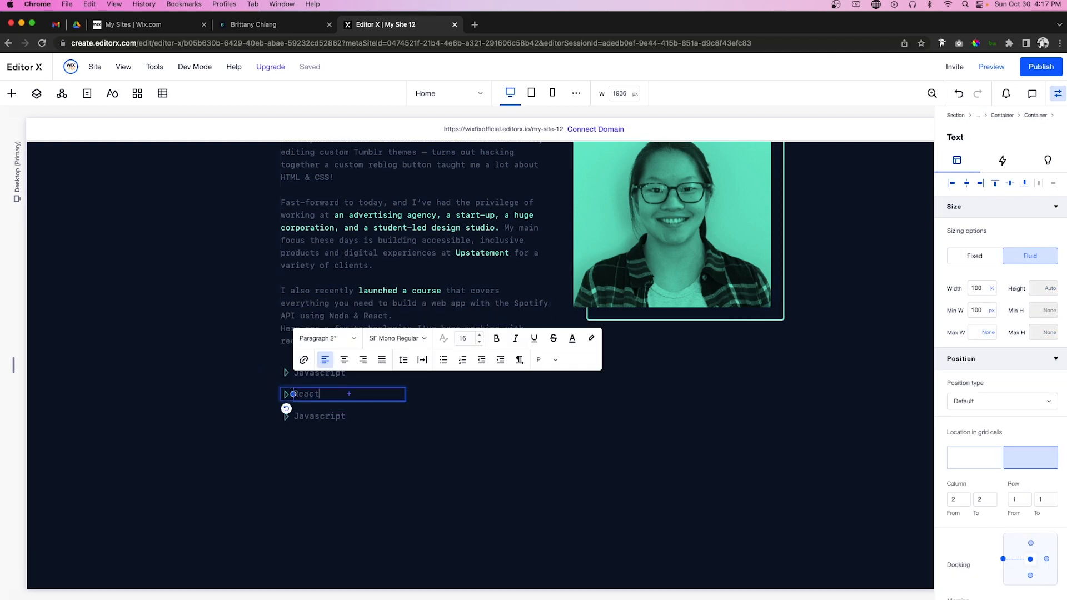
{"action": "type", "text": "Node.js"}
{"action": "left_click", "coordinate": [406, 466]}
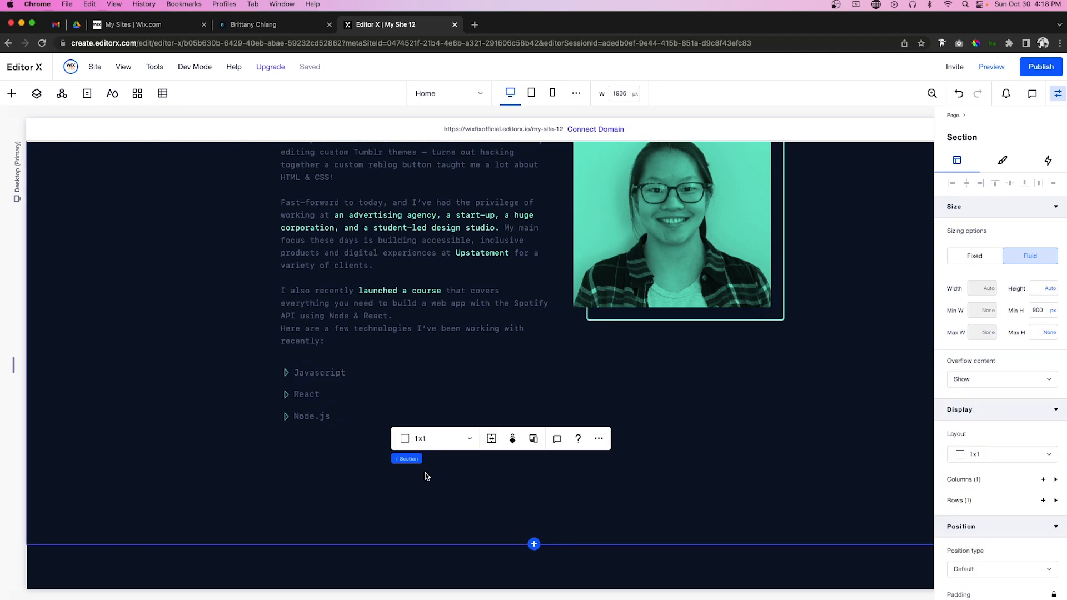
Step: In the Layers panel, select the three skill items, try stacking them, then undo
{"action": "left_click", "coordinate": [293, 413]}
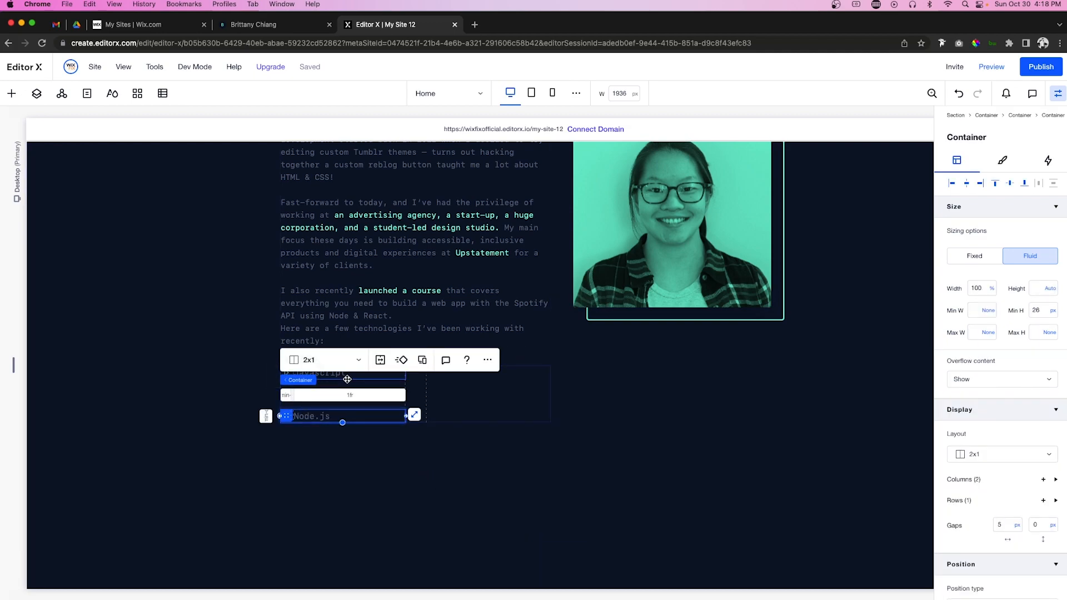
{"action": "left_click", "coordinate": [34, 94]}
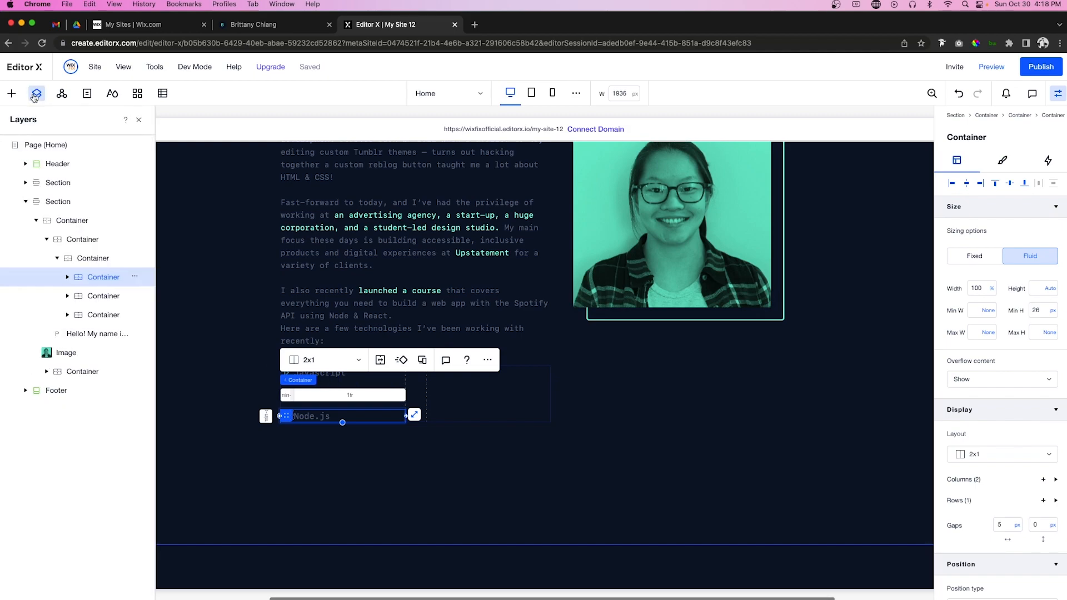
{"action": "left_click", "coordinate": [95, 315], "text": "shift"}
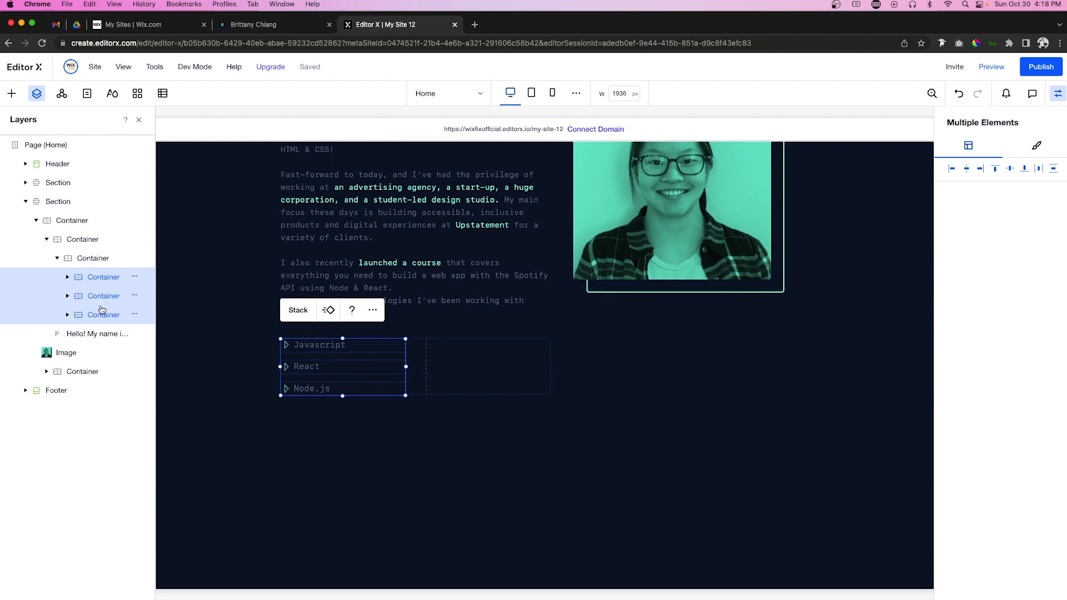
{"action": "left_click", "coordinate": [298, 309]}
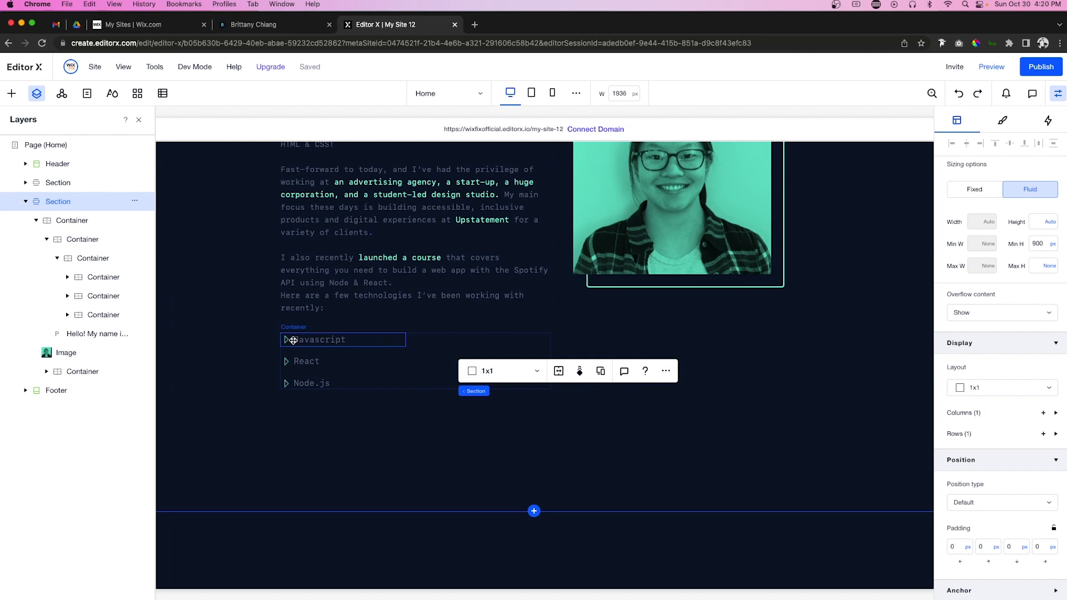
{"action": "left_click", "coordinate": [293, 340]}
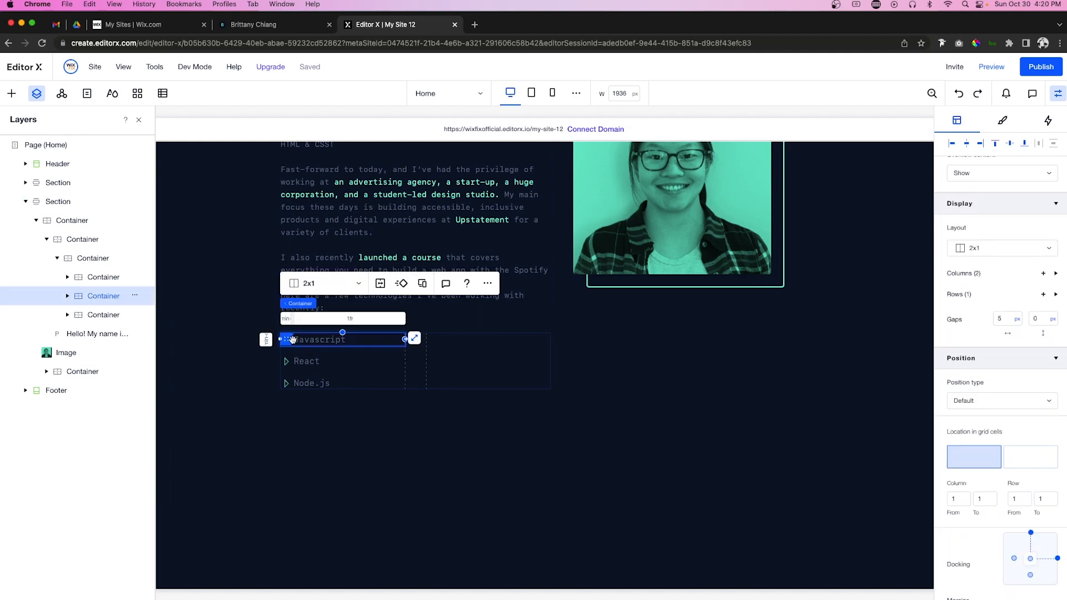
Step: Paste a copy of the Javascript item into the second column at 100% width
{"action": "left_click", "coordinate": [463, 356]}
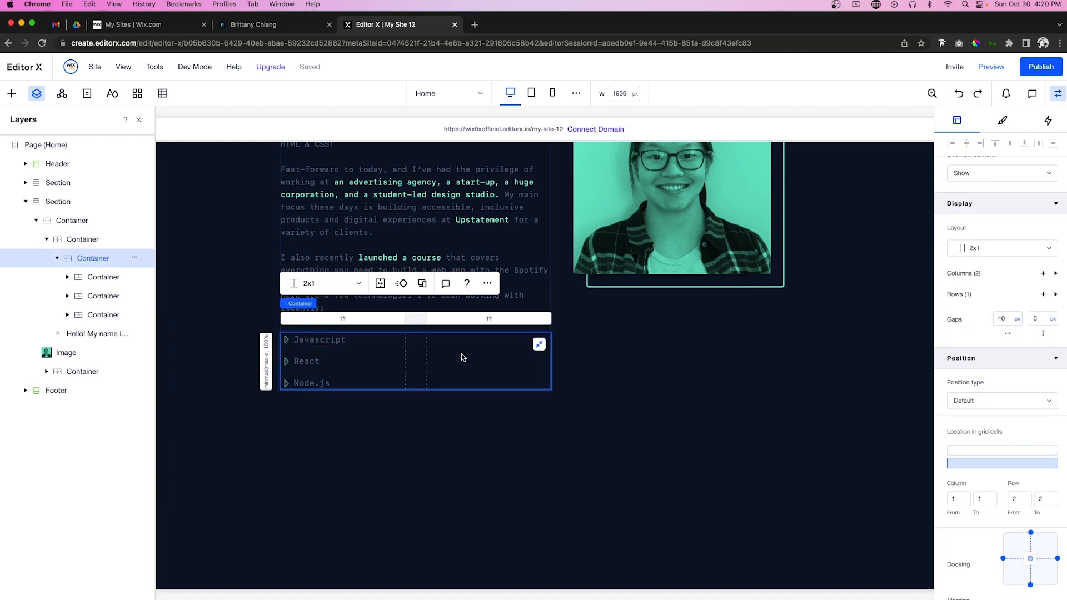
{"action": "key", "text": "super+v"}
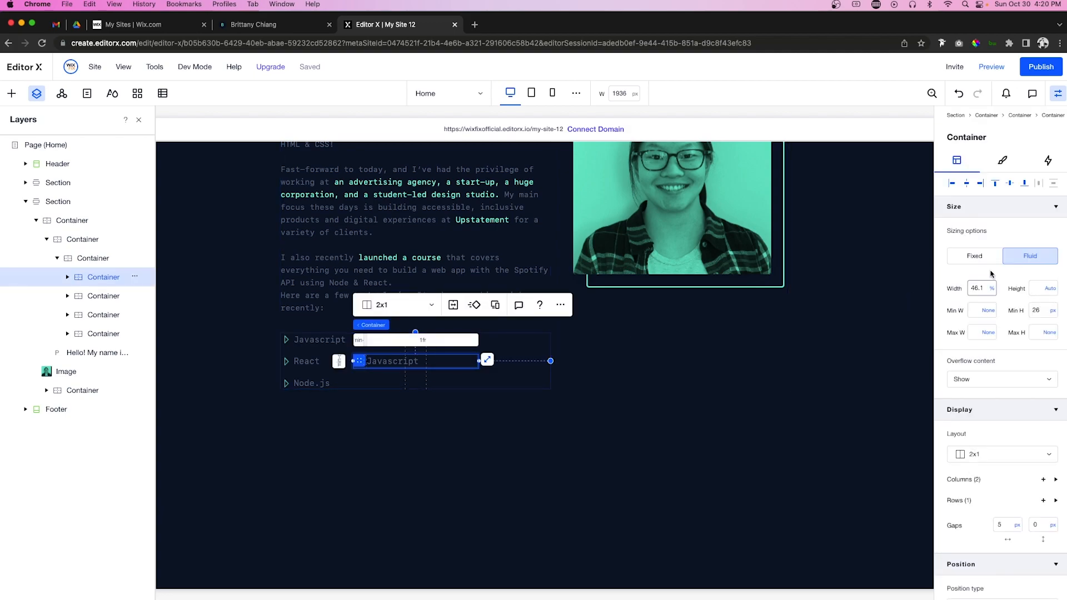
{"action": "scroll", "coordinate": [1028, 411], "scroll_direction": "down", "scroll_amount": 5}
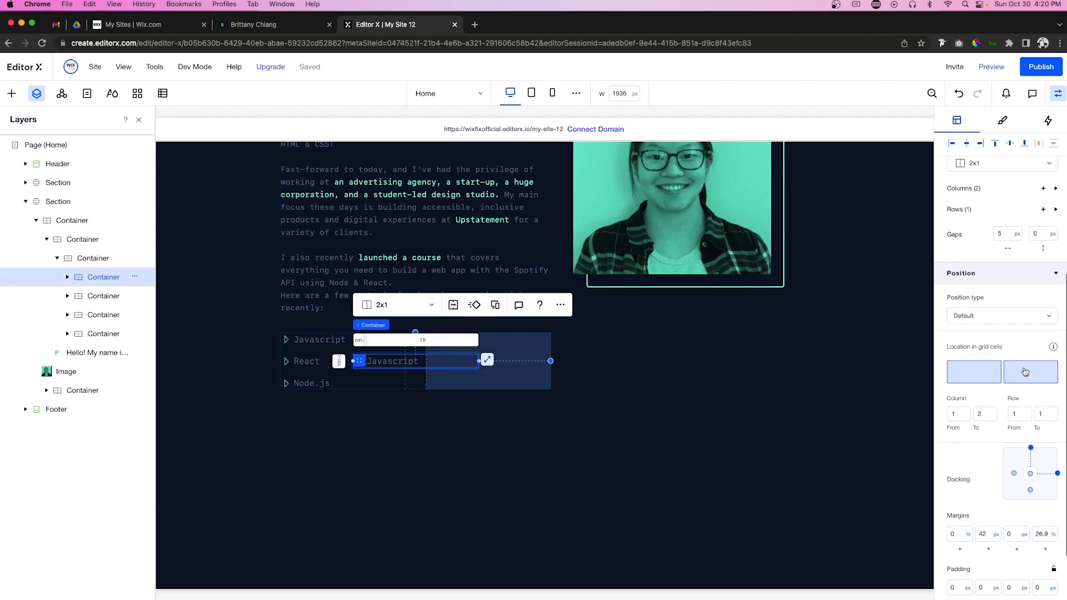
{"action": "scroll", "coordinate": [1025, 372], "scroll_direction": "up", "scroll_amount": 5}
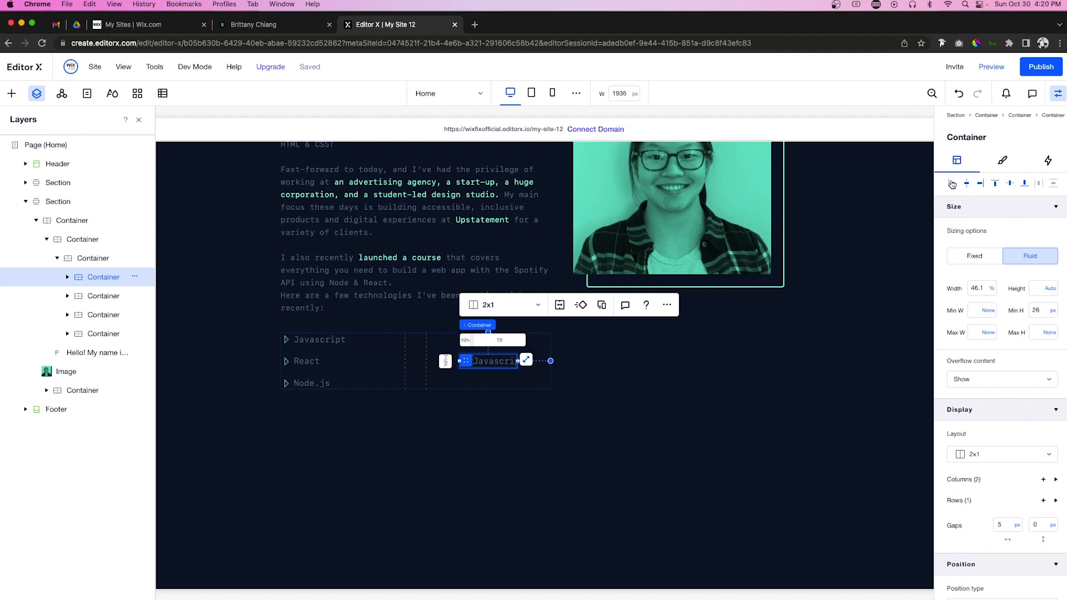
{"action": "left_click", "coordinate": [984, 288]}
{"action": "type", "text": "100"}
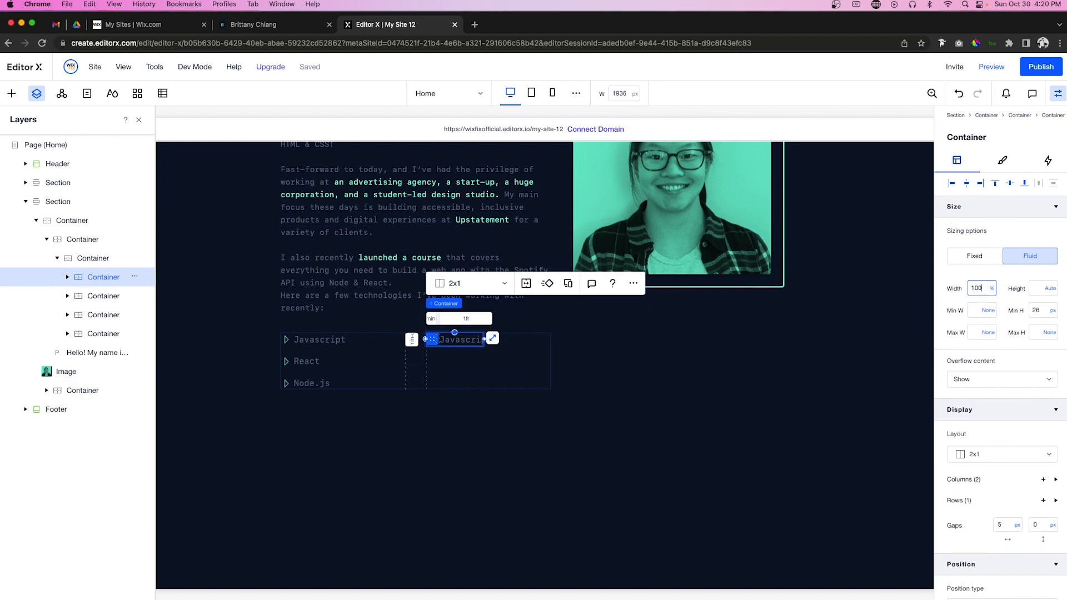
{"action": "key", "text": "Return"}
Step: Duplicate the item twice, aligning one copy left-centre and the other left-bottom
{"action": "key", "text": "ctrl+d"}
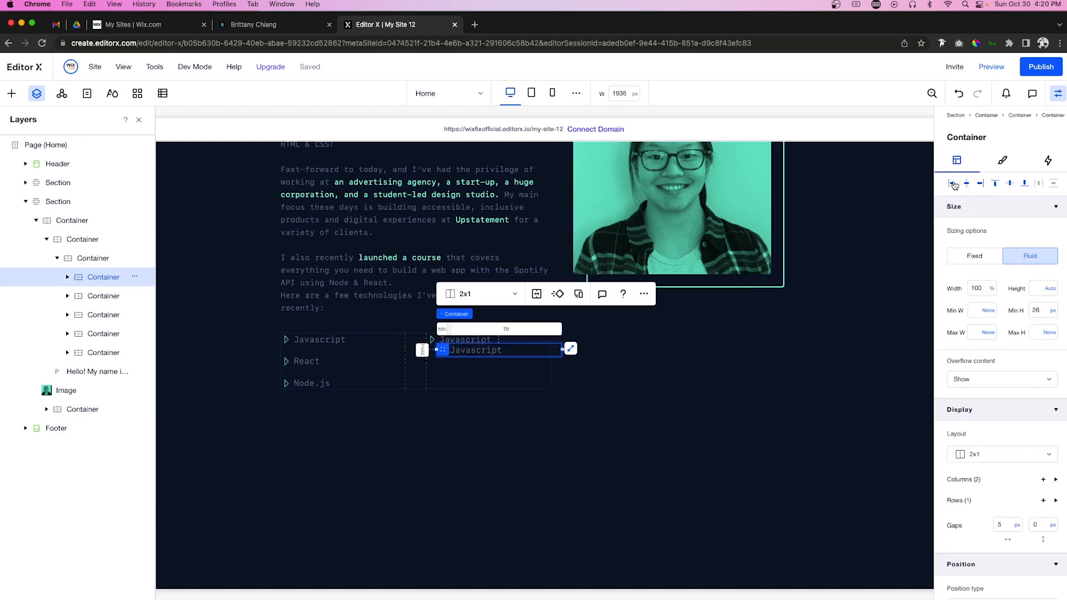
{"action": "left_click", "coordinate": [952, 184]}
{"action": "left_click", "coordinate": [1009, 184]}
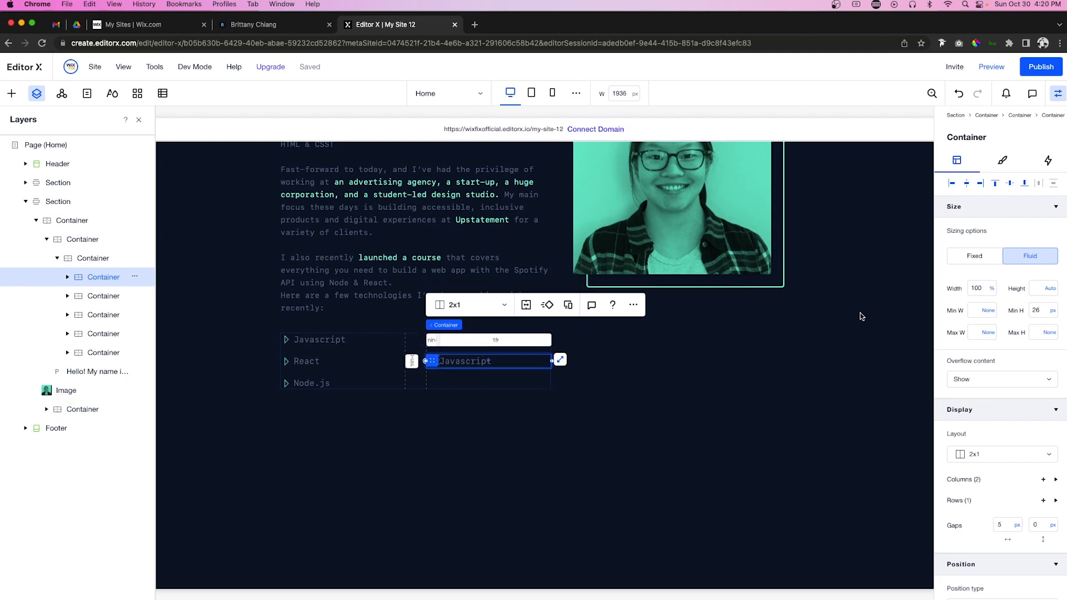
{"action": "key", "text": "ctrl+d"}
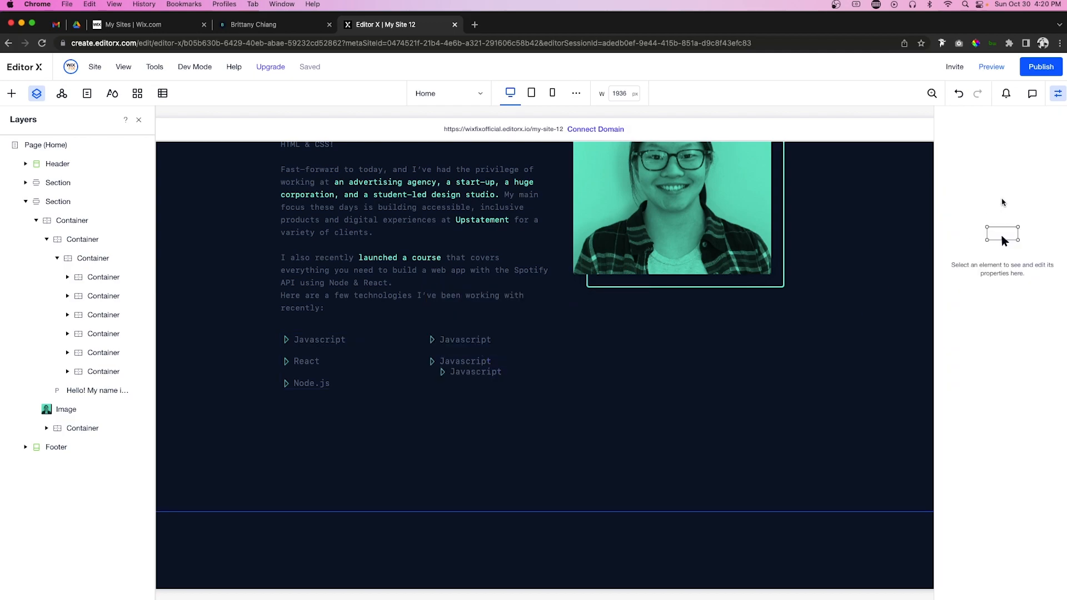
{"action": "left_click", "coordinate": [953, 184]}
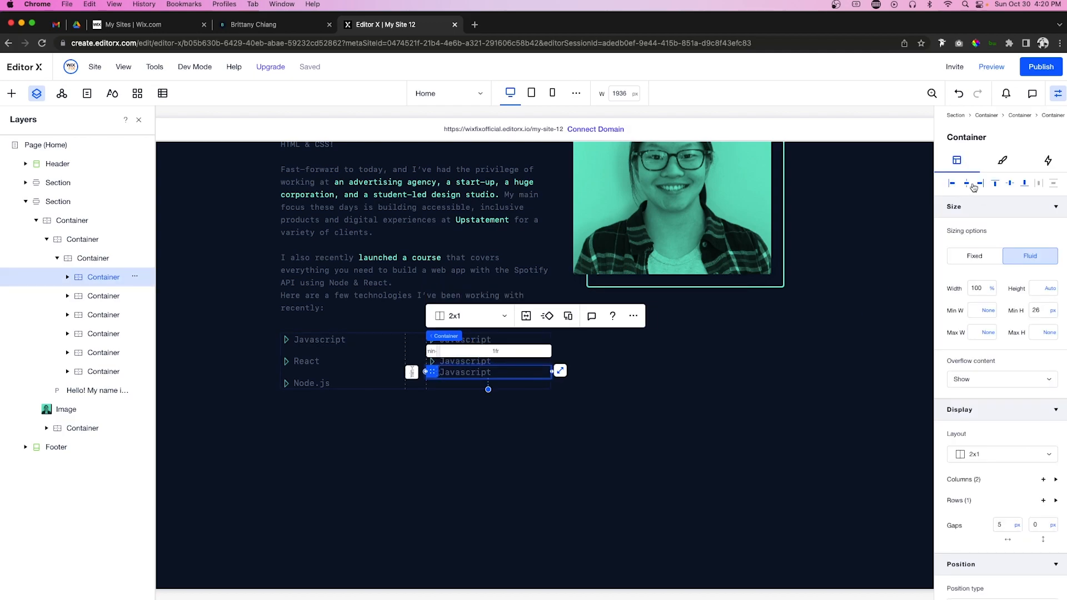
{"action": "left_click", "coordinate": [1024, 184]}
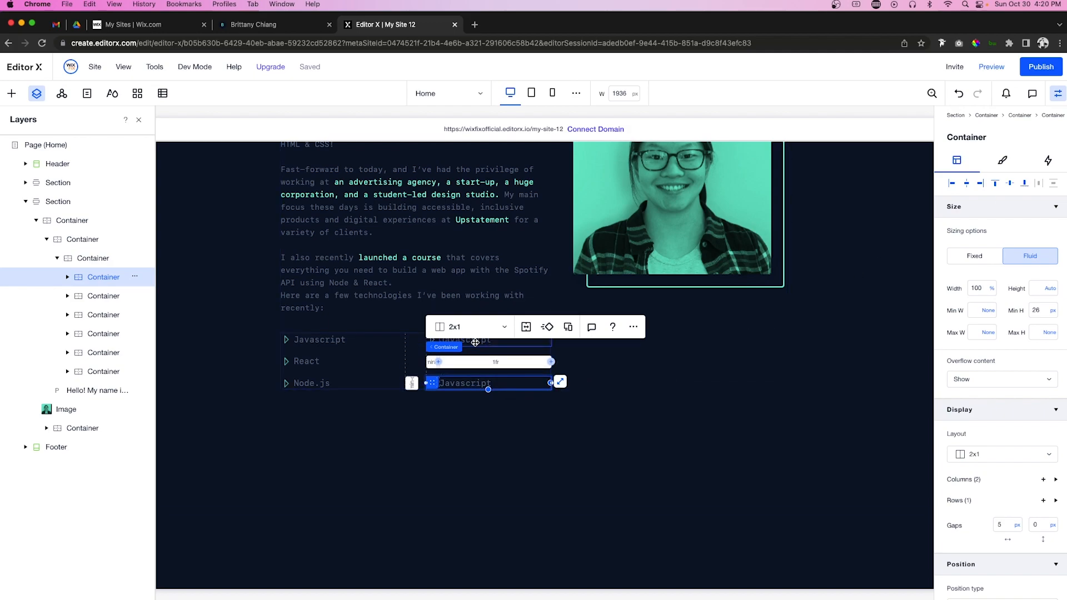
Step: Rename the top second-column label to TypeScript and the bottom one to Wordpress
{"action": "left_click", "coordinate": [475, 342]}
{"action": "double_click", "coordinate": [476, 342]}
{"action": "type", "text": "TypeScript"}
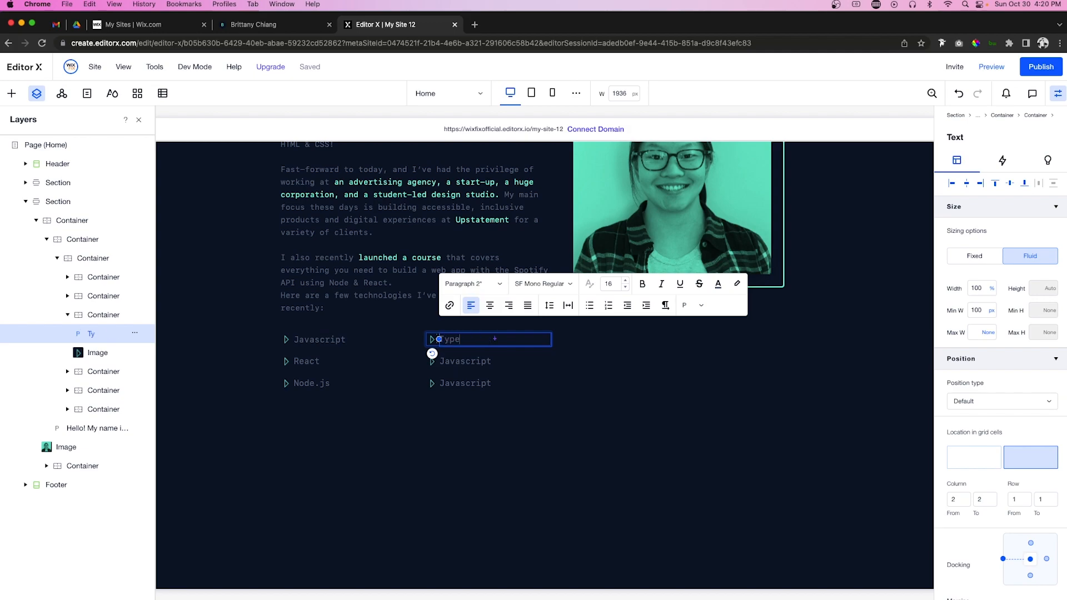
{"action": "double_click", "coordinate": [485, 359]}
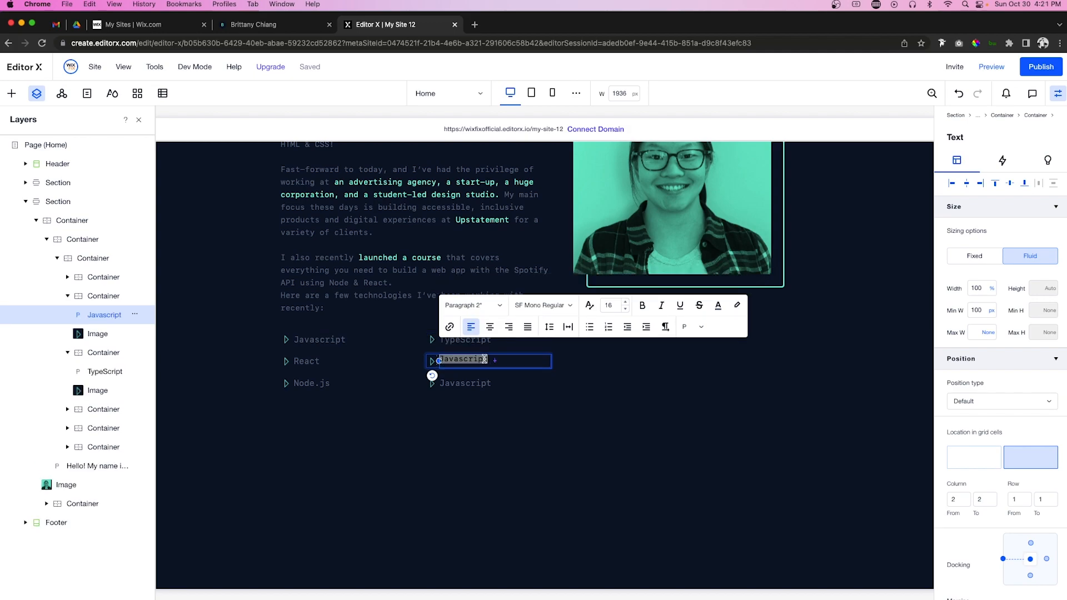
{"action": "left_click", "coordinate": [482, 383]}
{"action": "double_click", "coordinate": [481, 383]}
{"action": "type", "text": "Wordpress"}
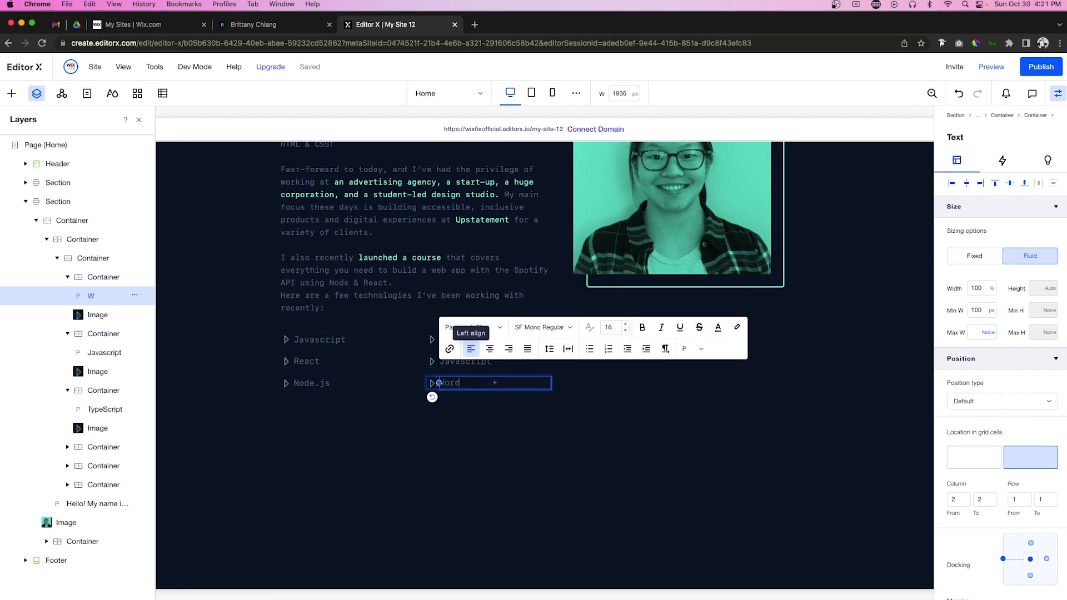
{"action": "left_click", "coordinate": [554, 446]}
{"action": "scroll", "coordinate": [578, 447], "scroll_direction": "up", "scroll_amount": 3}
{"action": "left_click", "coordinate": [595, 449]}
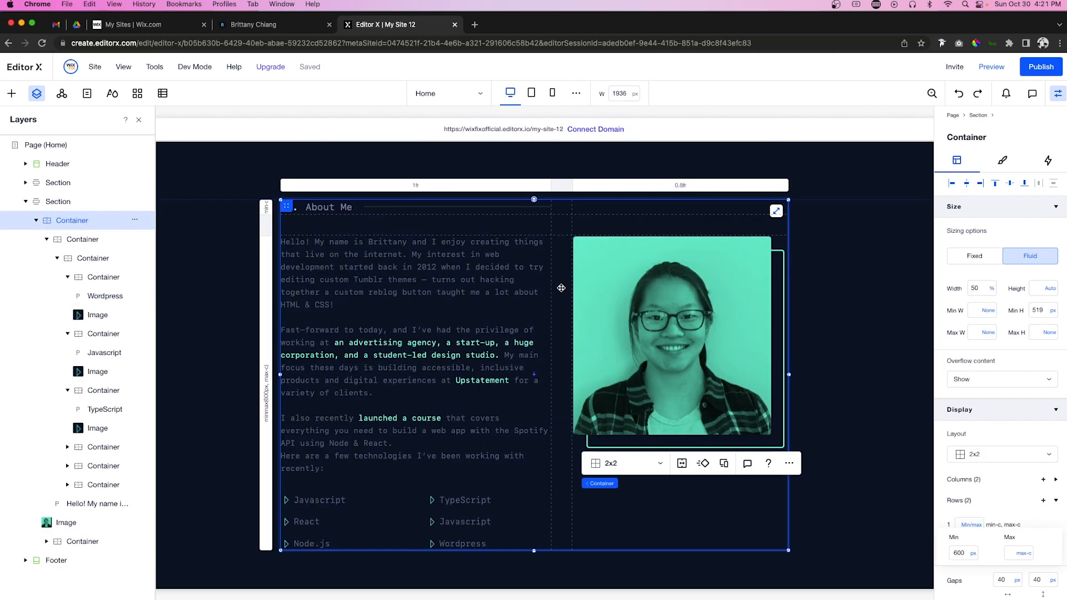
Step: Set the About Me layout's top and bottom margins to 150, converted to 7.7 vw
{"action": "left_click", "coordinate": [561, 288]}
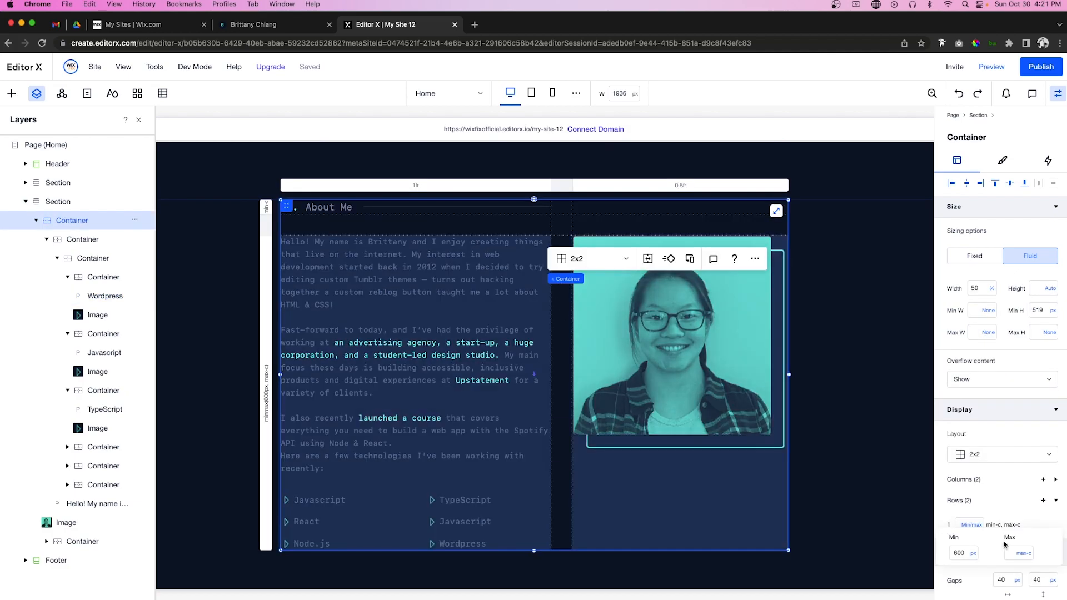
{"action": "scroll", "coordinate": [996, 487], "scroll_direction": "down", "scroll_amount": 5}
{"action": "left_click", "coordinate": [989, 545]}
{"action": "key", "text": "Tab"}
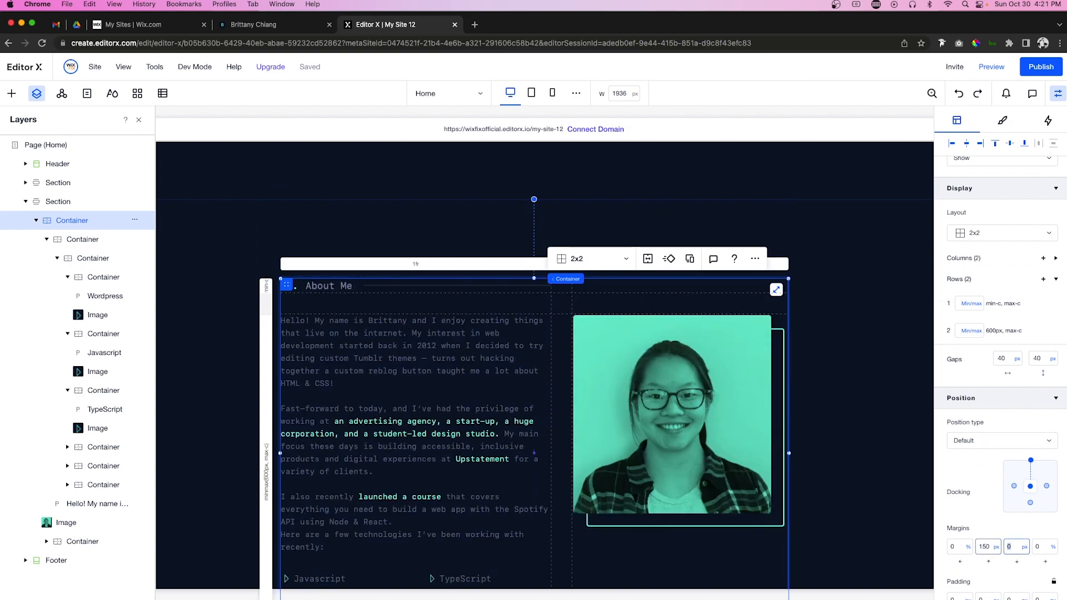
{"action": "type", "text": "150"}
{"action": "key", "text": "Return"}
{"action": "left_click", "coordinate": [1024, 548]}
{"action": "left_click", "coordinate": [996, 531]}
Step: Remove the About Me section's 900 px minimum height so it fits the content
{"action": "left_click", "coordinate": [863, 421]}
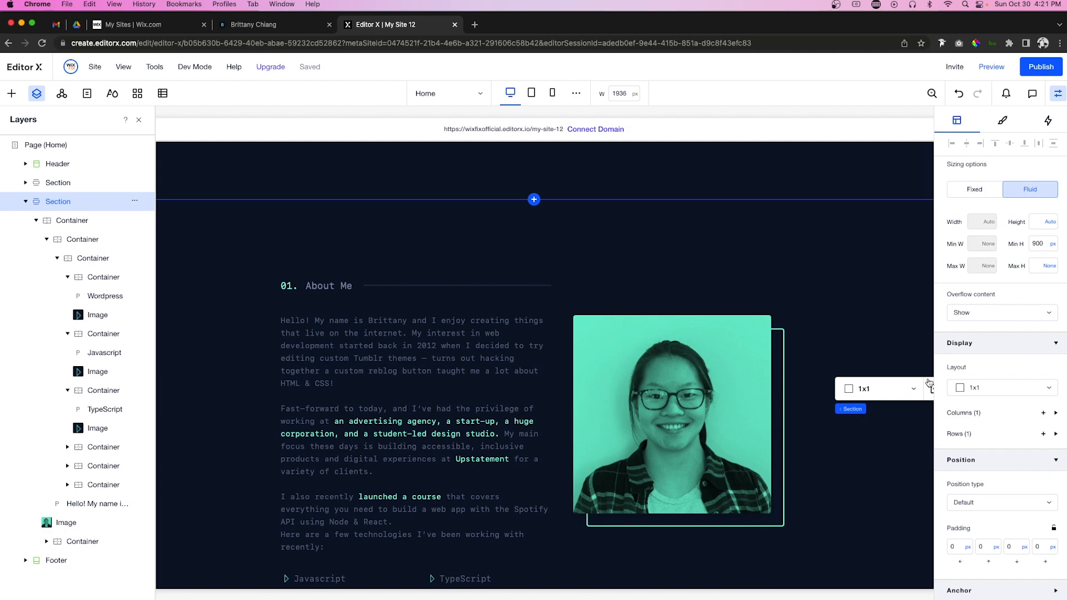
{"action": "left_click", "coordinate": [1055, 243]}
{"action": "left_click", "coordinate": [1016, 221]}
{"action": "scroll", "coordinate": [861, 302], "scroll_direction": "down", "scroll_amount": 5}
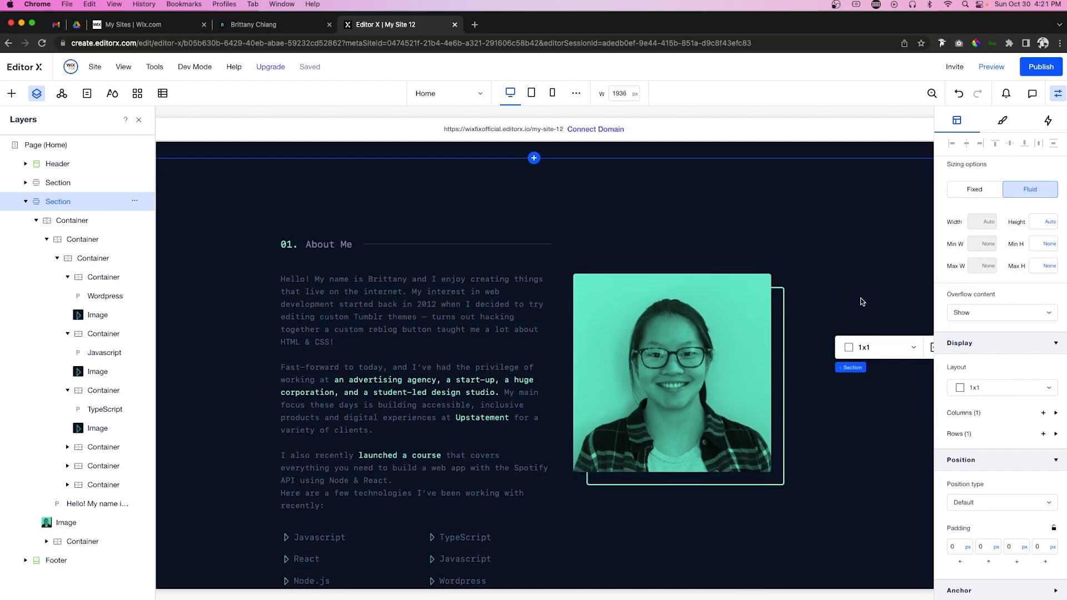
{"action": "scroll", "coordinate": [858, 310], "scroll_direction": "up", "scroll_amount": 15}
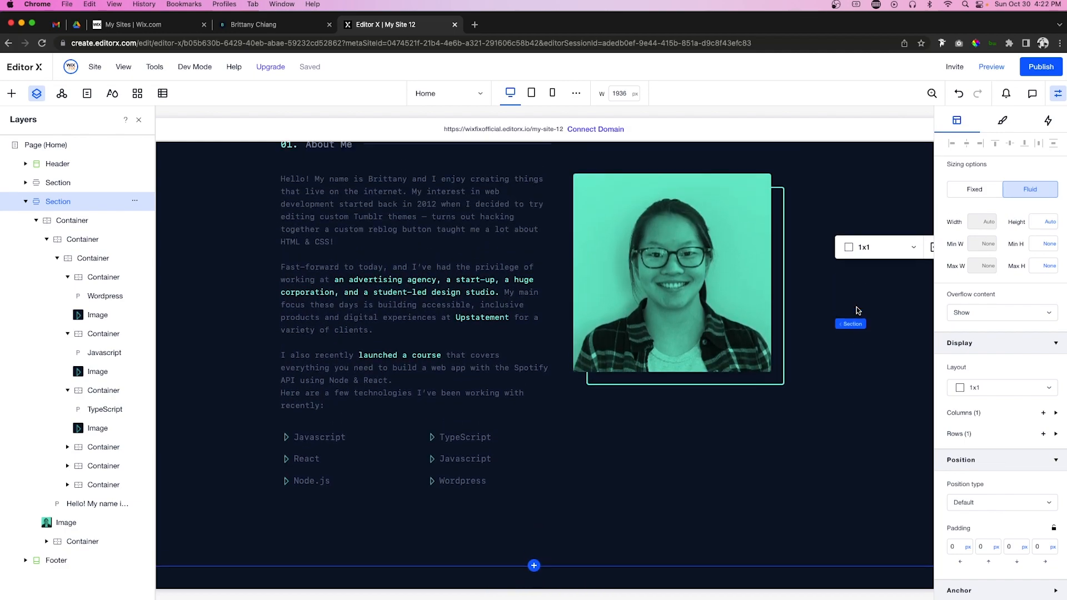
{"action": "scroll", "coordinate": [858, 310], "scroll_direction": "down", "scroll_amount": 12}
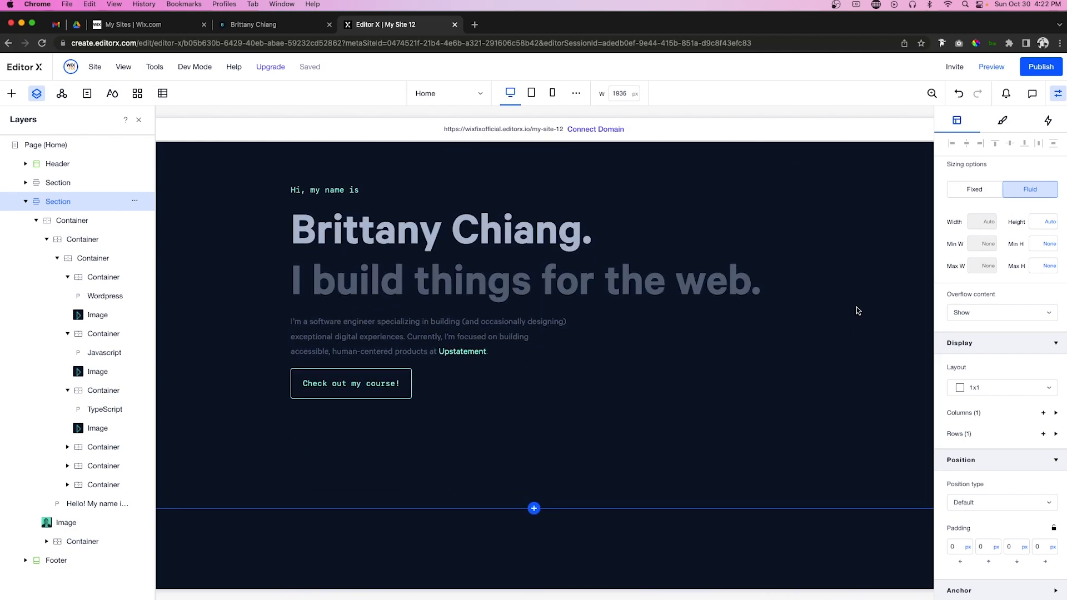
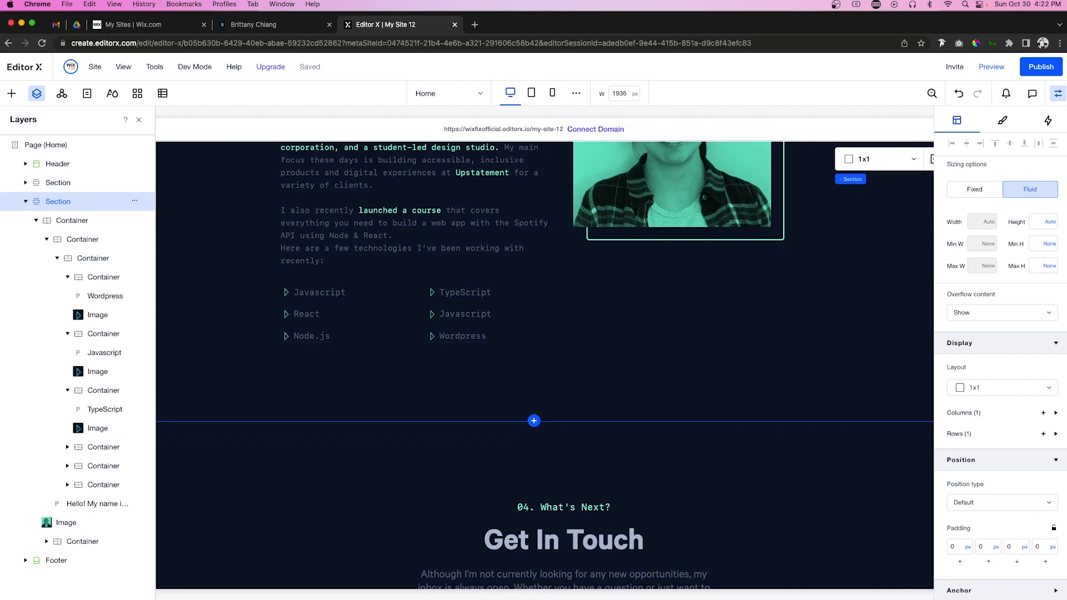
Step: Add a blank section above Get In Touch with a dark navy theme background
{"action": "left_click", "coordinate": [534, 420]}
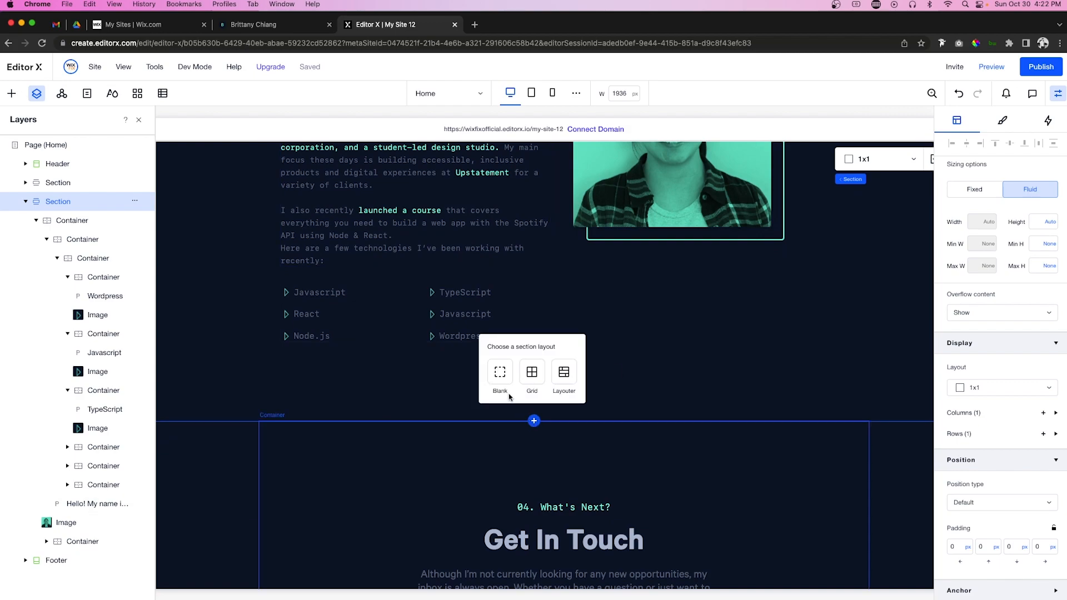
{"action": "left_click", "coordinate": [501, 373]}
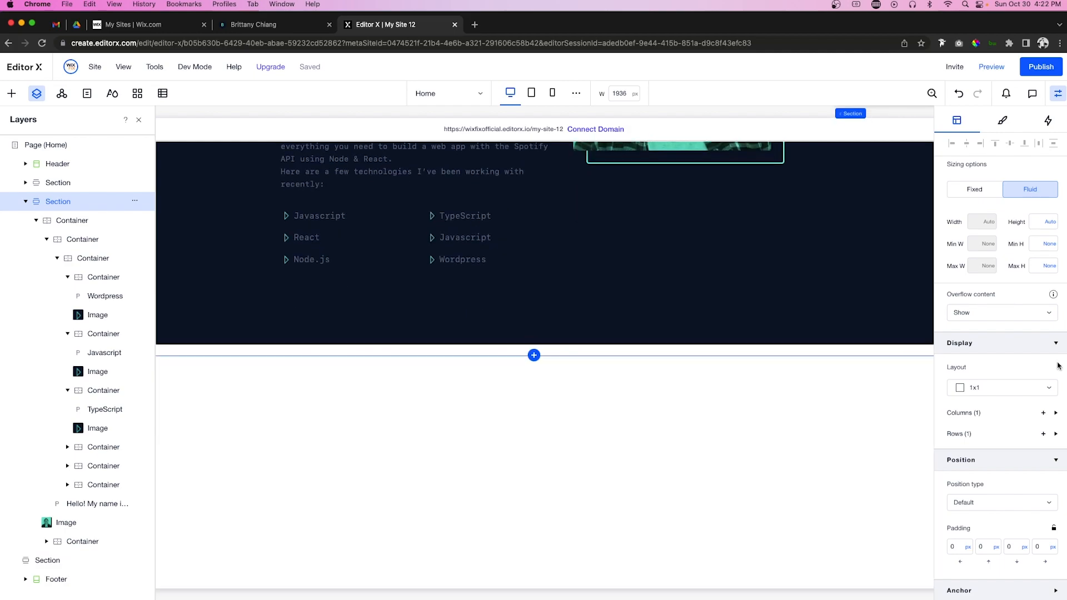
{"action": "left_click", "coordinate": [1003, 121]}
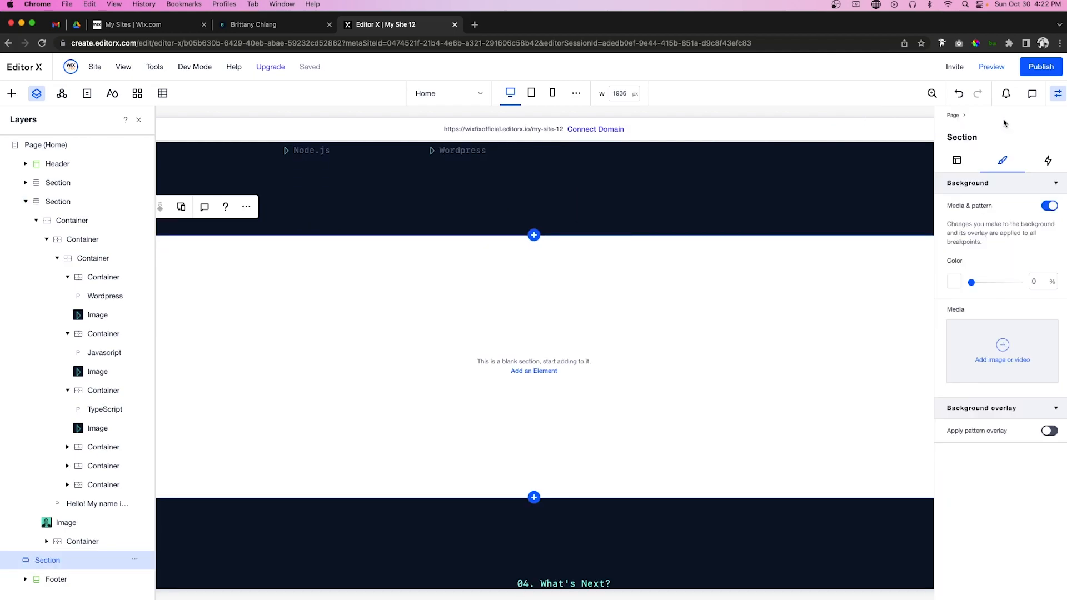
{"action": "left_click", "coordinate": [954, 281]}
{"action": "left_click", "coordinate": [1028, 387]}
{"action": "left_click", "coordinate": [1049, 401]}
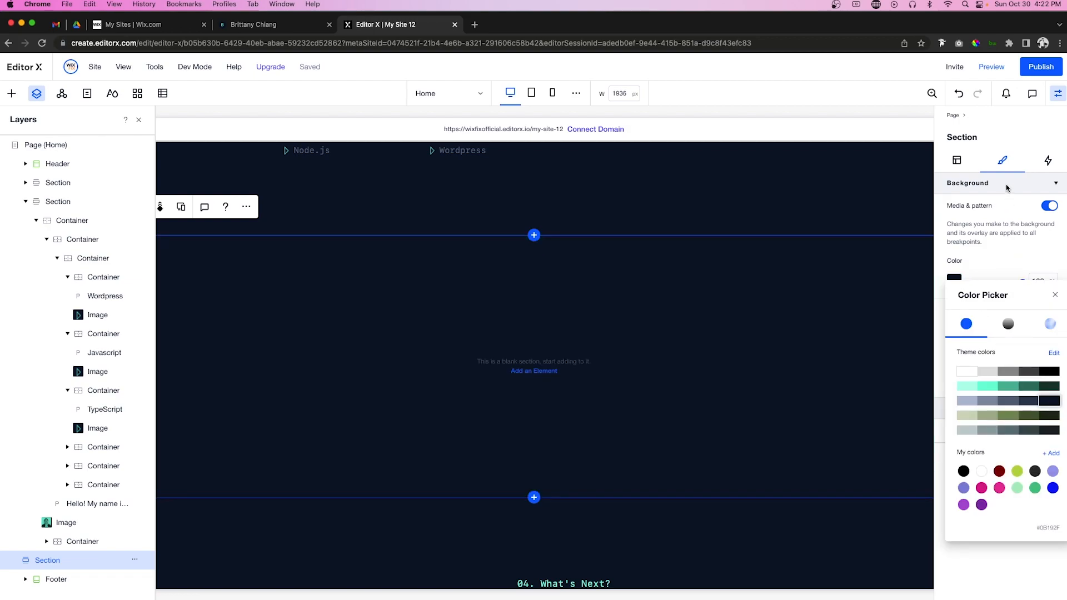
Step: Give the new navy section a 900 px minimum height
{"action": "left_click", "coordinate": [1055, 294]}
{"action": "left_click", "coordinate": [956, 160]}
{"action": "left_click", "coordinate": [1047, 309]}
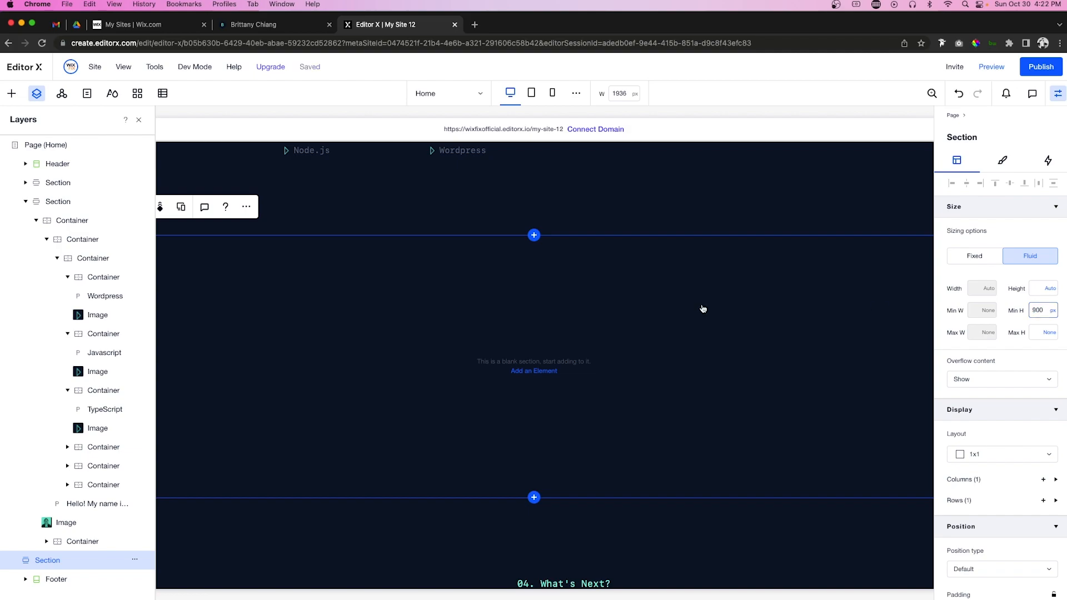
{"action": "left_click", "coordinate": [36, 93]}
{"action": "left_click", "coordinate": [9, 93]}
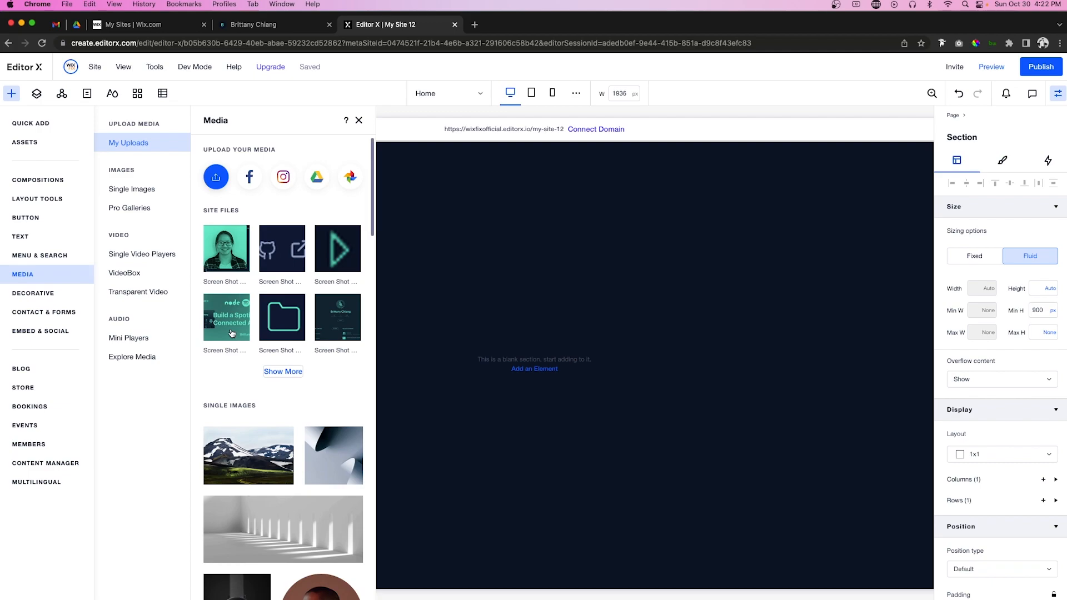
Step: Place a container in the navy section and set its fill opacity to 0
{"action": "left_click", "coordinate": [27, 123]}
{"action": "left_click_drag", "start_coordinate": [186, 269], "coordinate": [525, 337]}
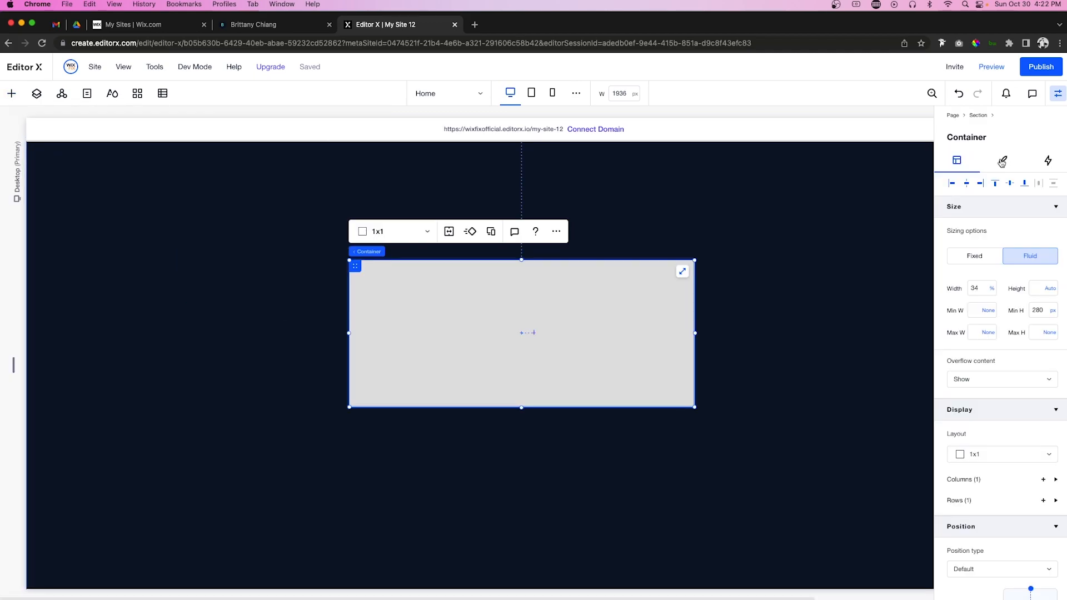
{"action": "left_click", "coordinate": [1001, 164]}
{"action": "double_click", "coordinate": [1039, 227]}
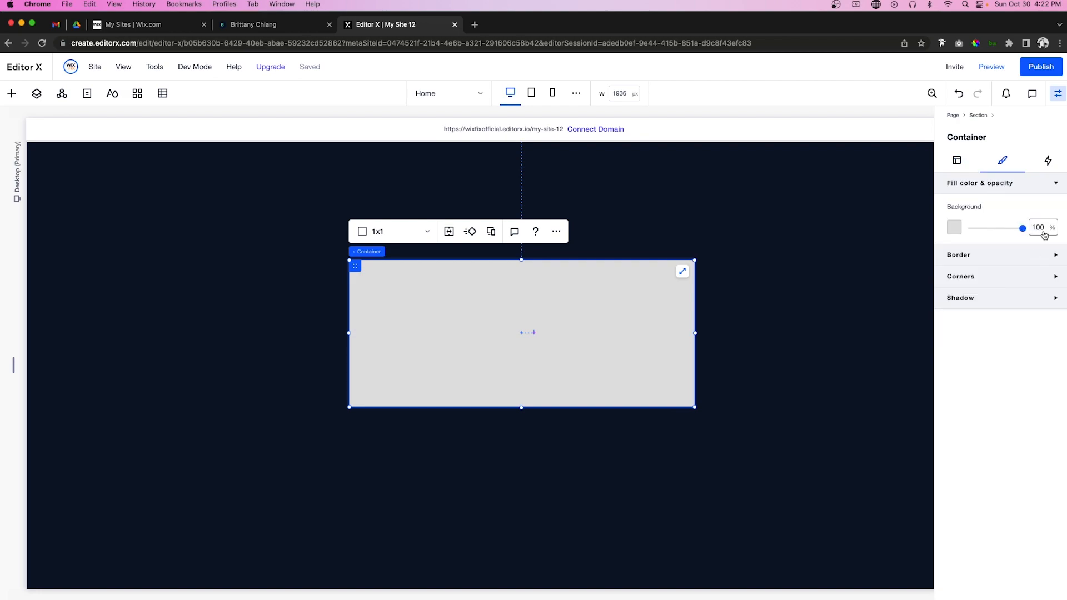
{"action": "type", "text": "0"}
Step: Size the container to 45% width and about 422 px tall, aligned to the section's top
{"action": "left_click", "coordinate": [956, 160]}
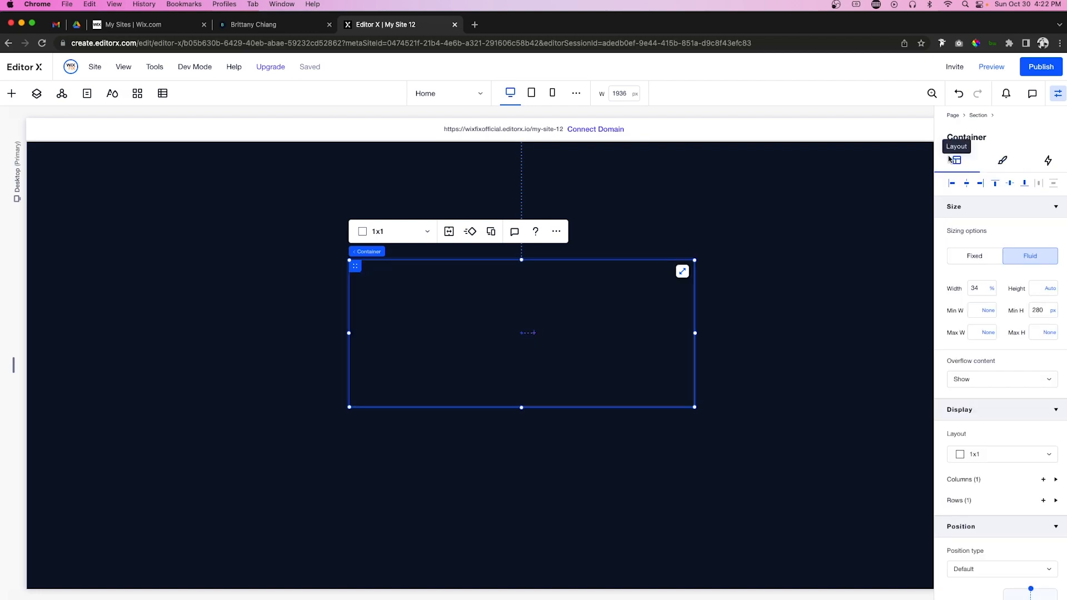
{"action": "double_click", "coordinate": [978, 290]}
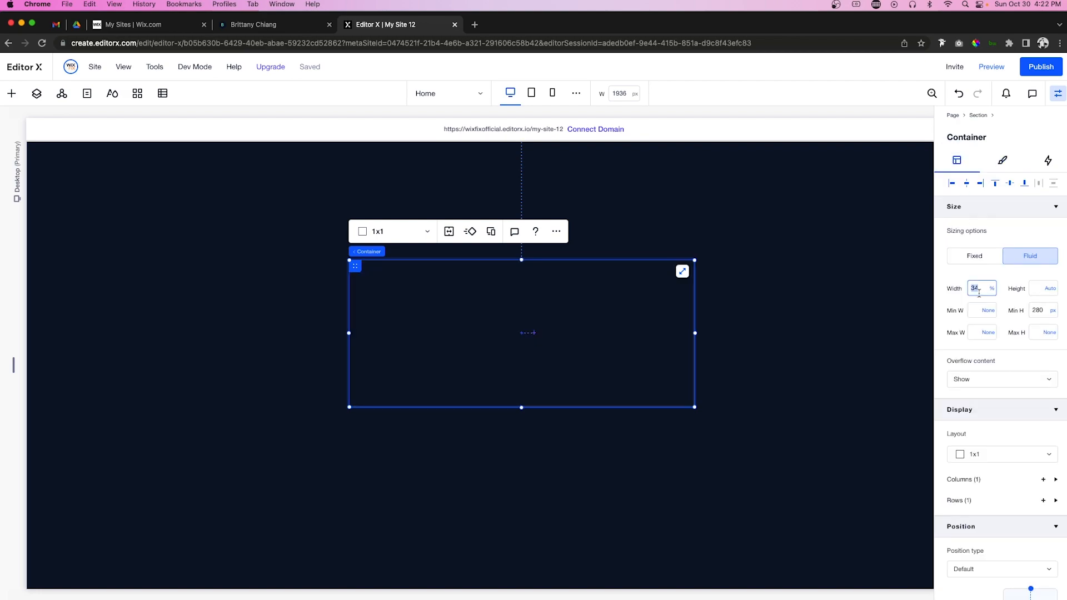
{"action": "type", "text": "45"}
{"action": "key", "text": "Return"}
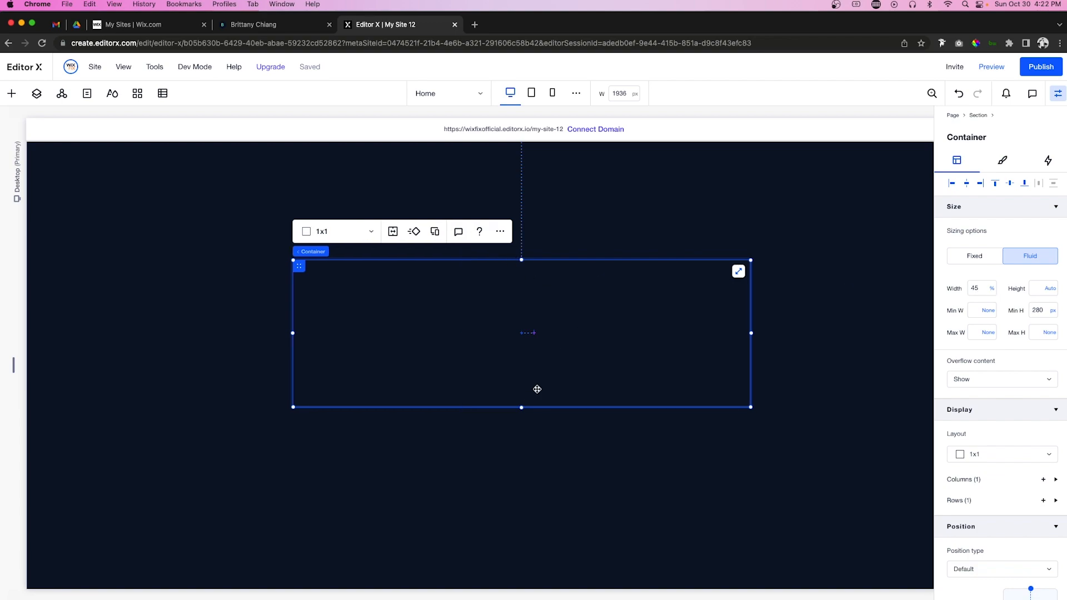
{"action": "left_click_drag", "start_coordinate": [522, 407], "coordinate": [519, 481]}
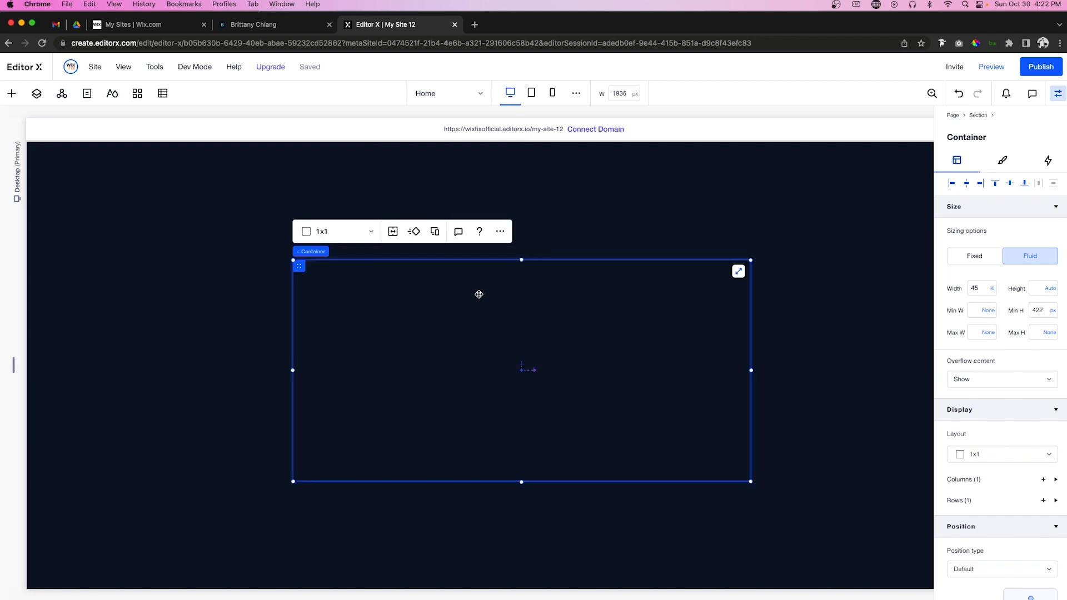
{"action": "left_click", "coordinate": [966, 183]}
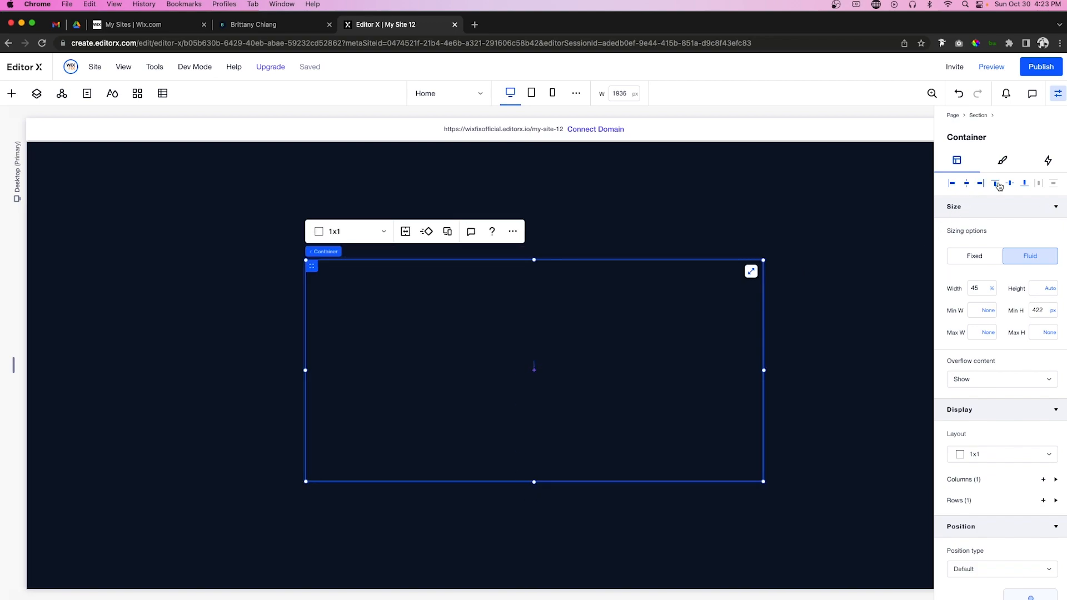
{"action": "left_click", "coordinate": [996, 183]}
Step: Split the container into a 1x2 layout with two rows
{"action": "scroll", "coordinate": [696, 335], "scroll_direction": "up", "scroll_amount": 2}
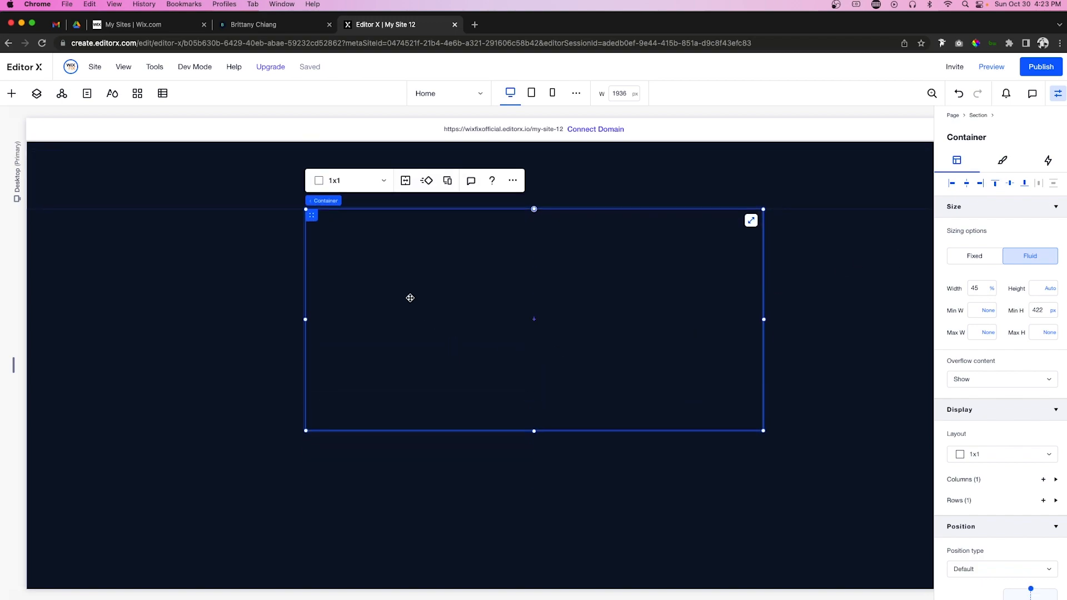
{"action": "left_click", "coordinate": [335, 181]}
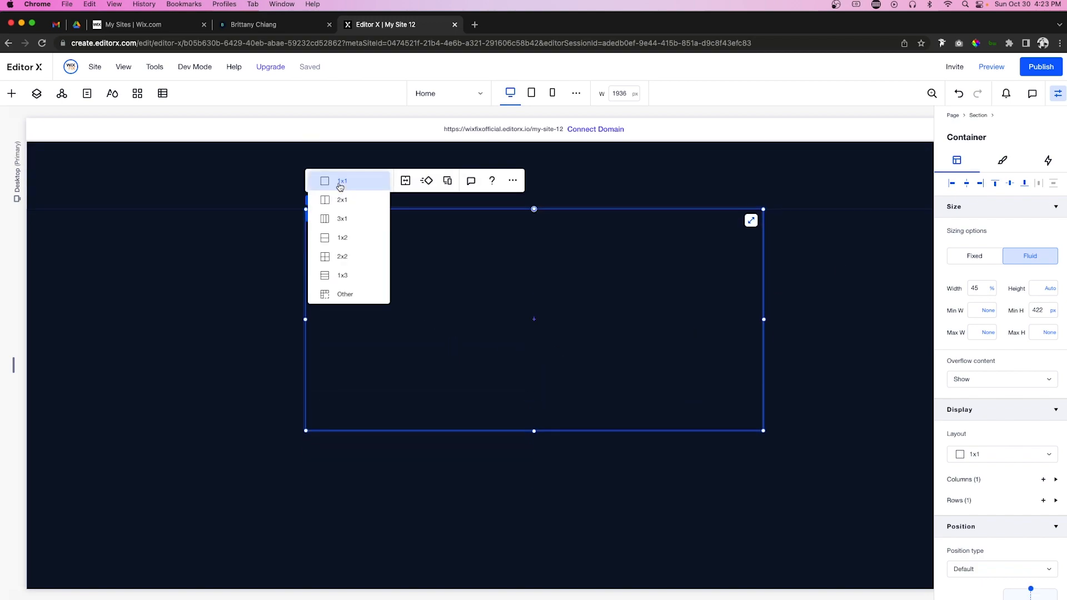
{"action": "left_click", "coordinate": [351, 241]}
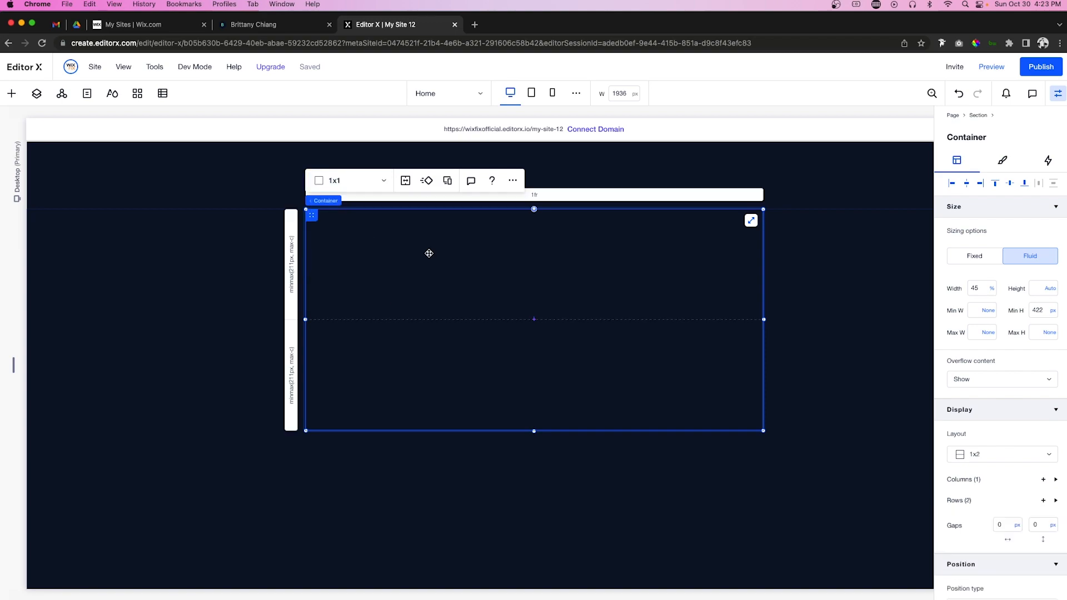
{"action": "scroll", "coordinate": [512, 280], "scroll_direction": "up", "scroll_amount": 3}
{"action": "scroll", "coordinate": [513, 280], "scroll_direction": "up", "scroll_amount": 4}
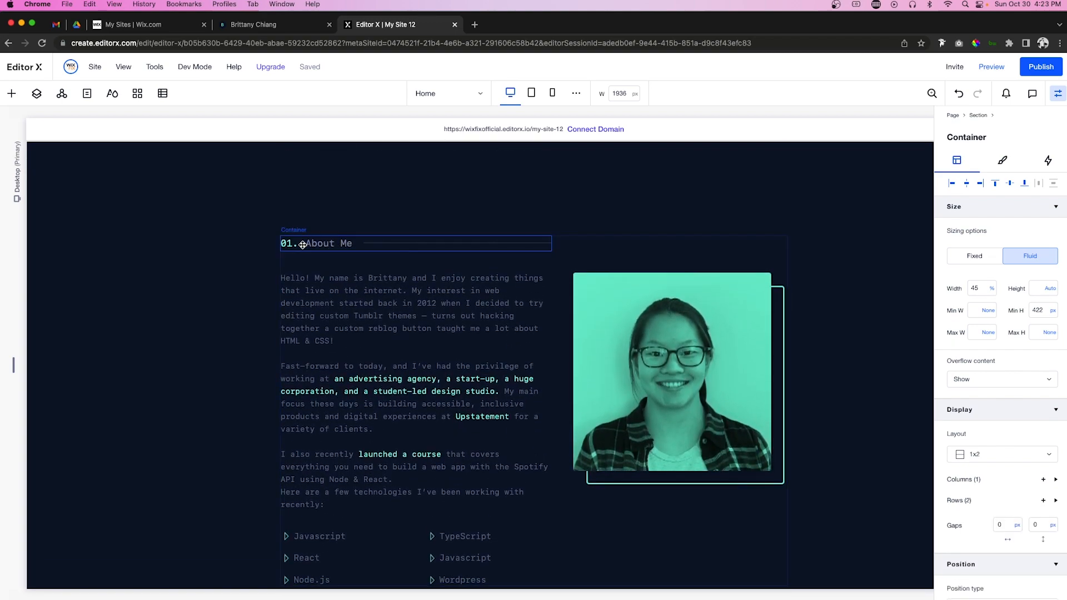
Step: Paste the copied About Me heading row into the empty container, aligned left
{"action": "left_click", "coordinate": [303, 243]}
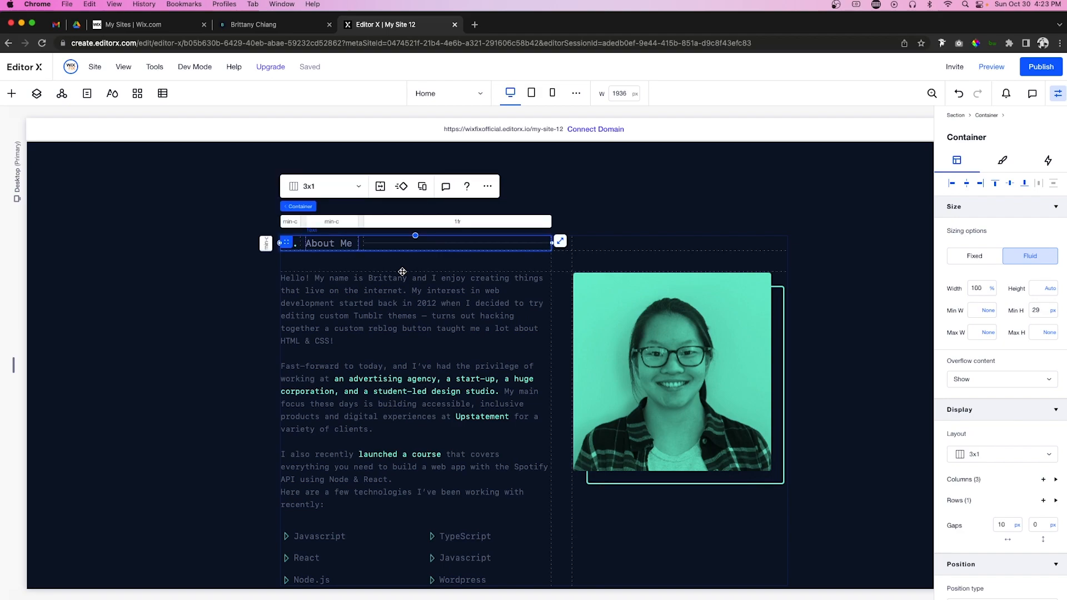
{"action": "scroll", "coordinate": [469, 281], "scroll_direction": "down", "scroll_amount": 6}
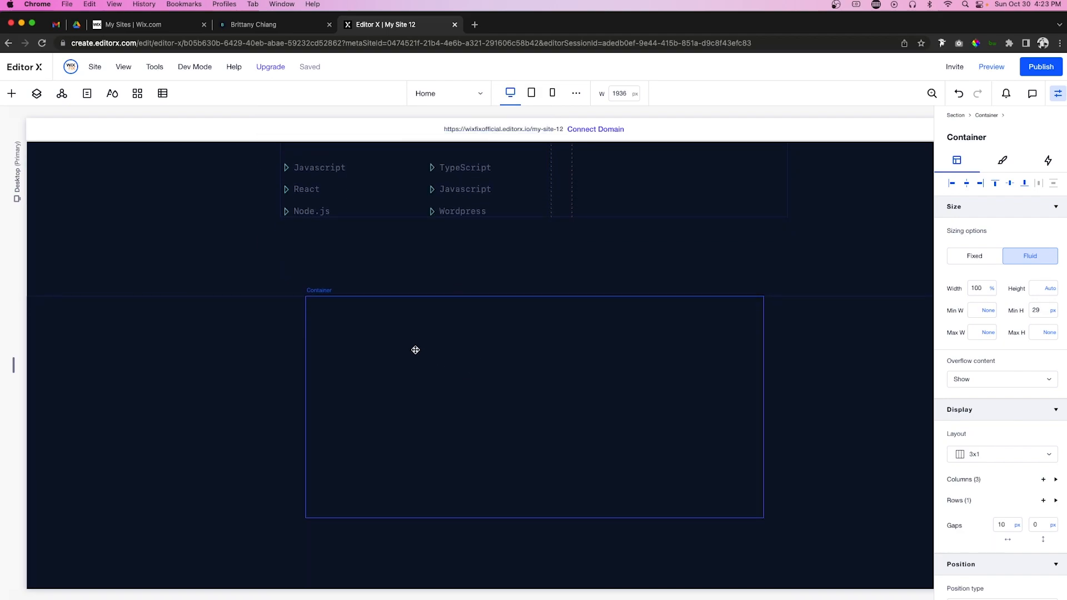
{"action": "left_click", "coordinate": [415, 350]}
{"action": "right_click", "coordinate": [367, 333]}
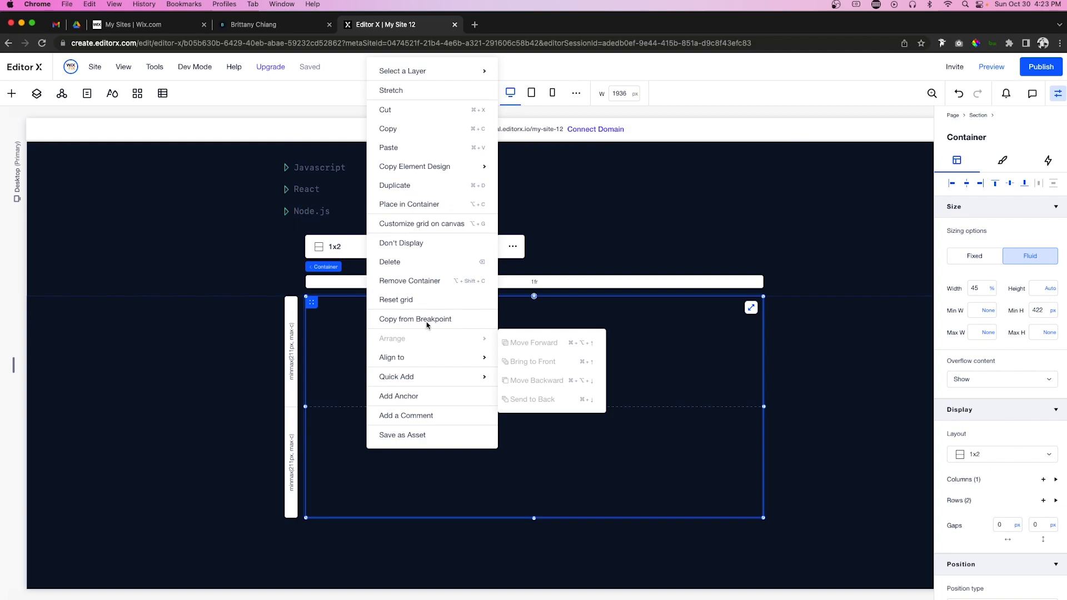
{"action": "left_click", "coordinate": [400, 159]}
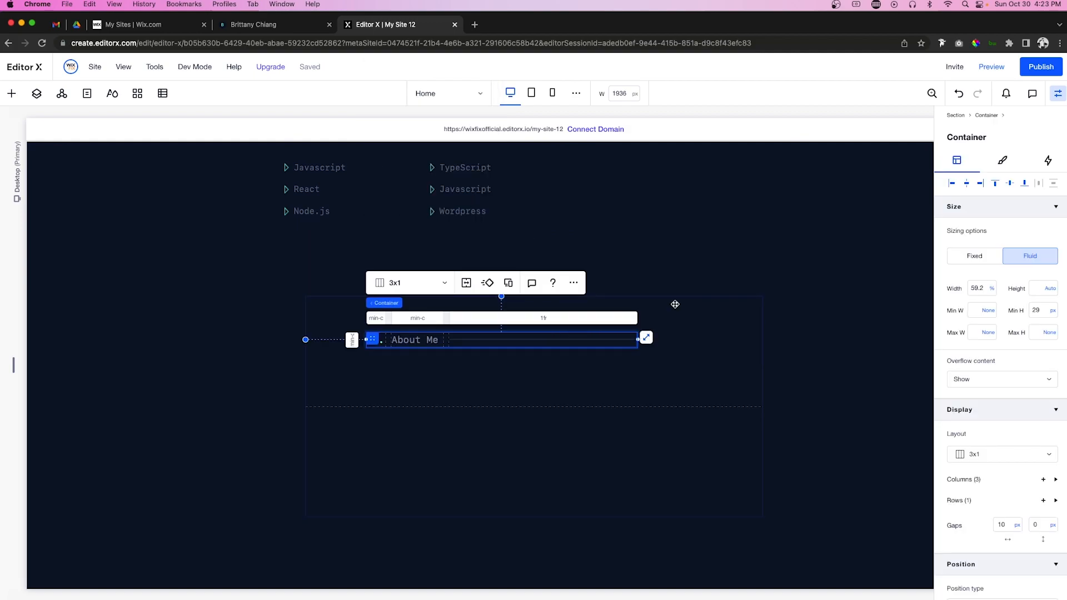
{"action": "left_click", "coordinate": [952, 185]}
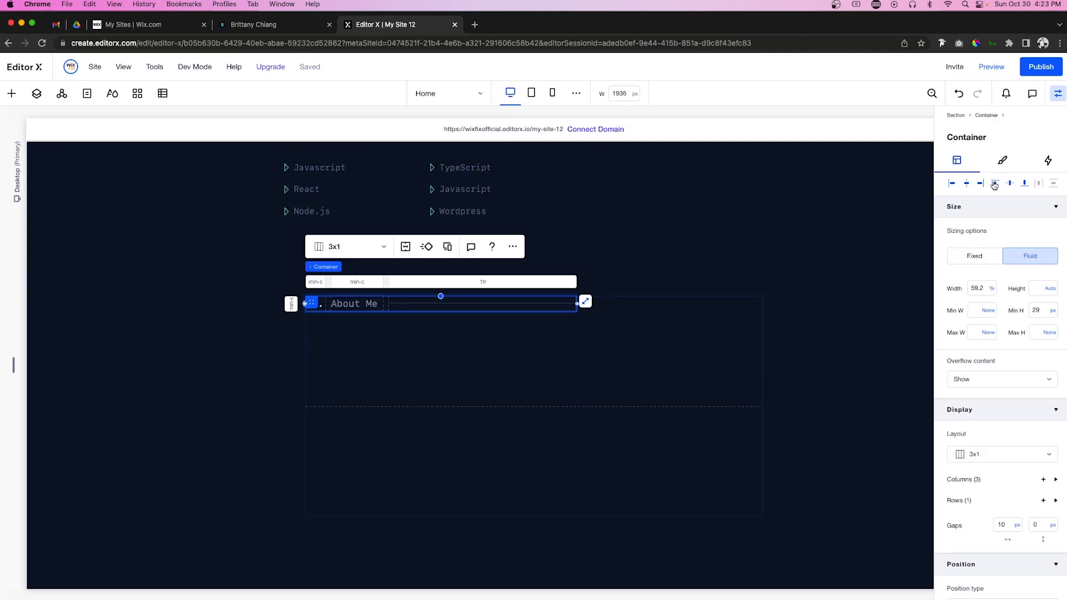
Step: Change the pasted heading to '02.' and 'Where I've Worked'
{"action": "left_click", "coordinate": [314, 304]}
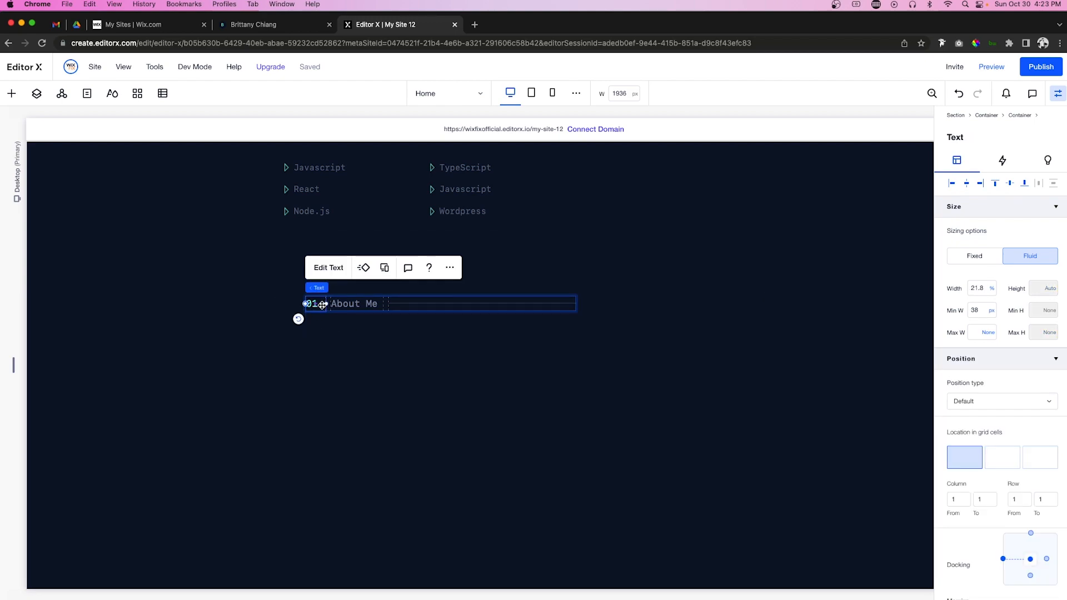
{"action": "left_click", "coordinate": [315, 304]}
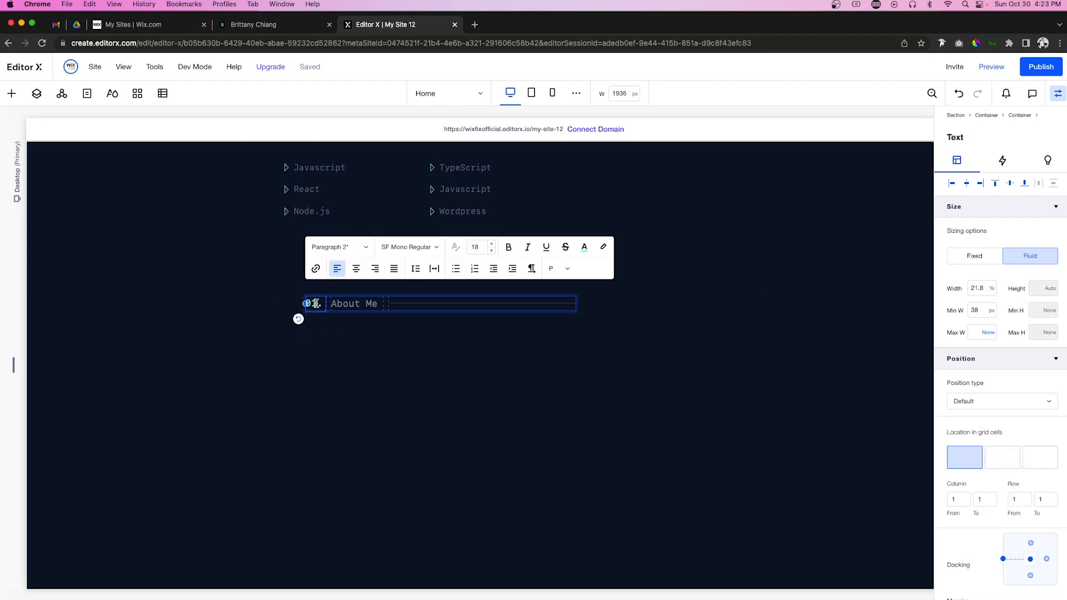
{"action": "left_click", "coordinate": [349, 304]}
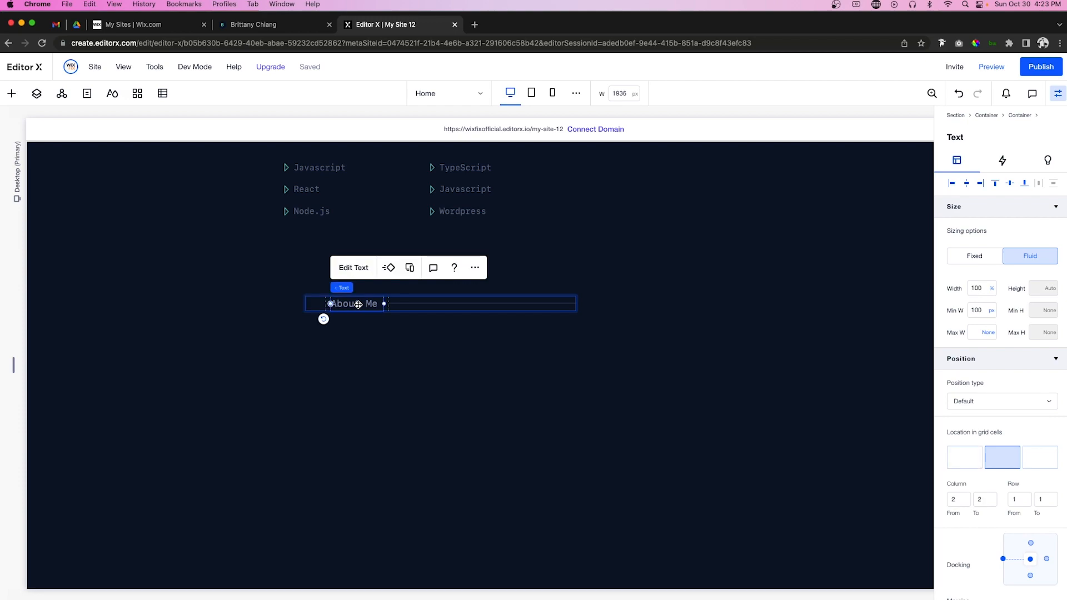
{"action": "left_click", "coordinate": [358, 304]}
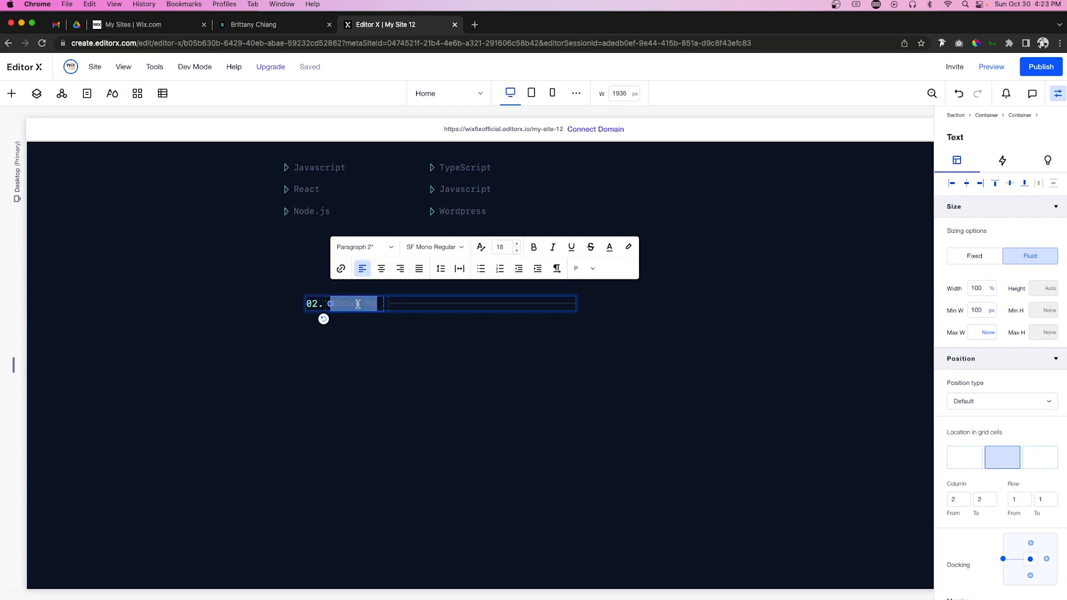
{"action": "key", "text": "BackSpace"}
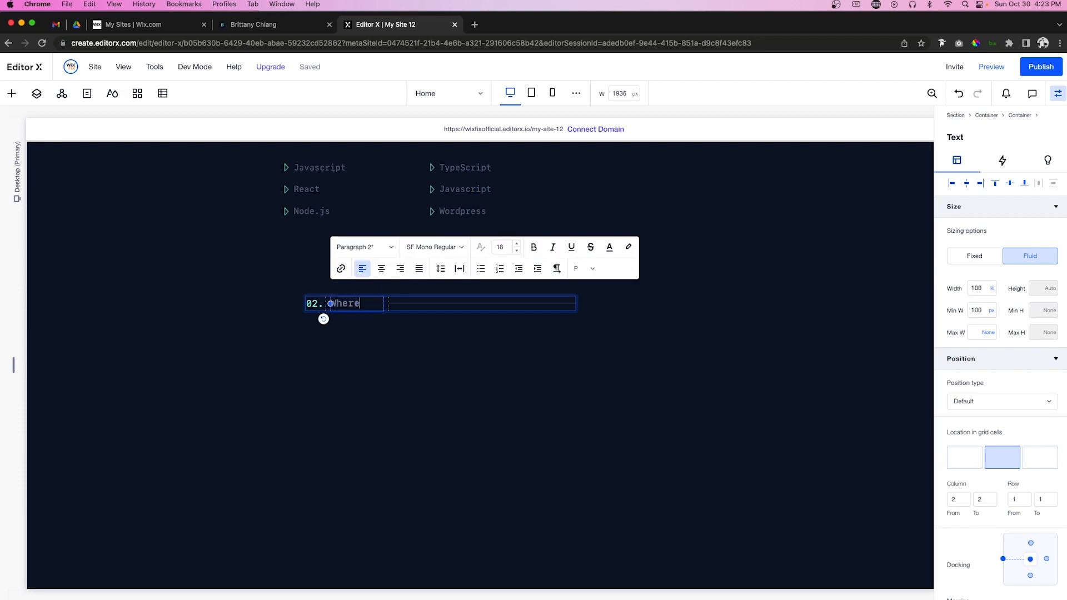
{"action": "type", "text": "Where I've Worked"}
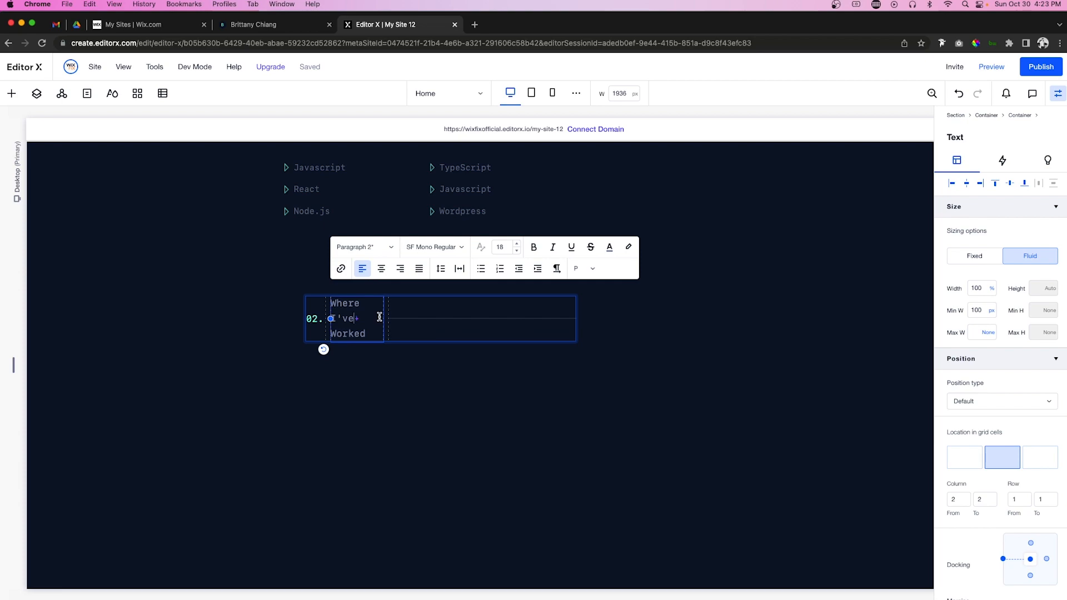
{"action": "left_click", "coordinate": [382, 318]}
Step: Give the heading text a 200 px minimum width and its row container 75% width
{"action": "left_click", "coordinate": [362, 315]}
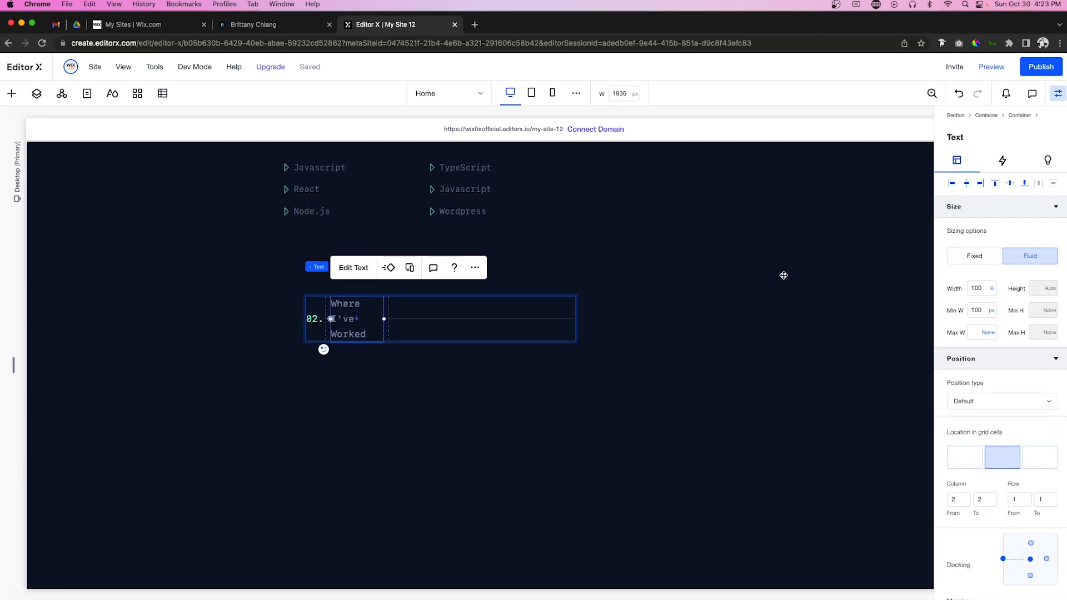
{"action": "left_click", "coordinate": [978, 310]}
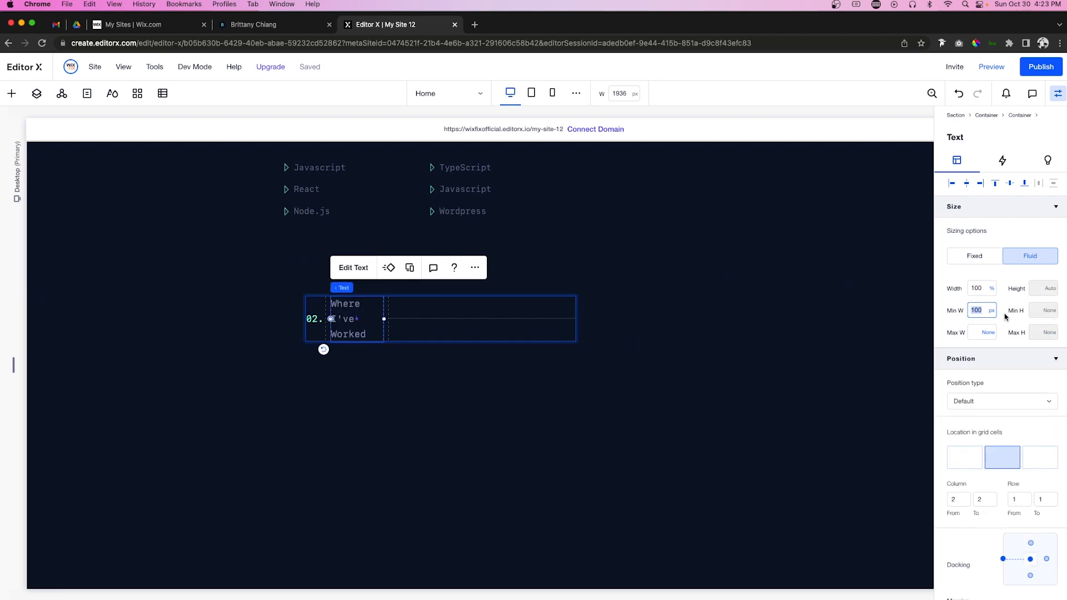
{"action": "type", "text": "2"}
{"action": "key", "text": "Return"}
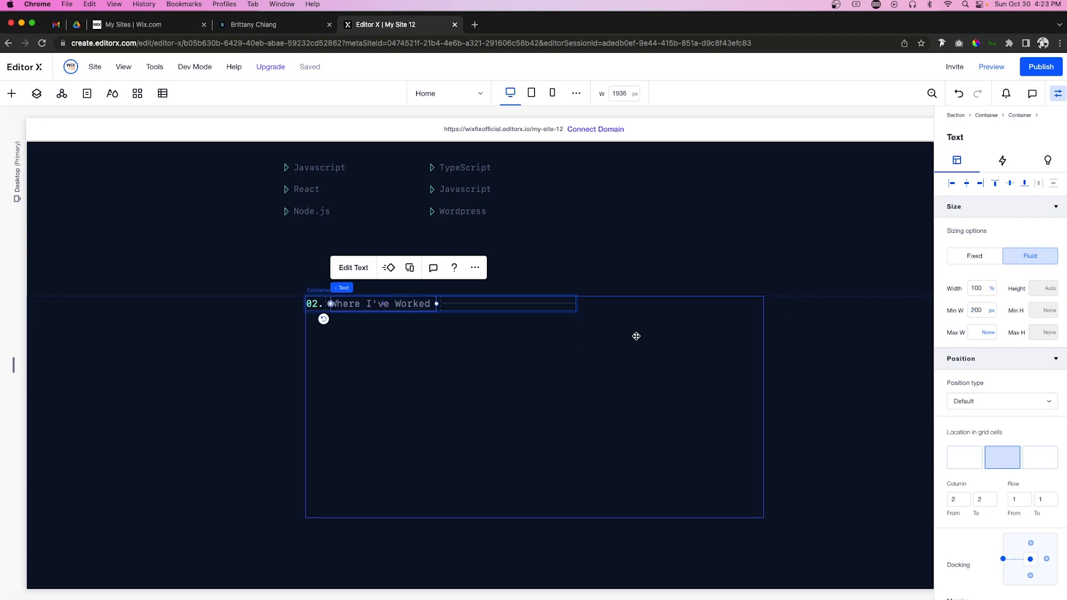
{"action": "left_click", "coordinate": [438, 301]}
{"action": "left_click", "coordinate": [987, 289]}
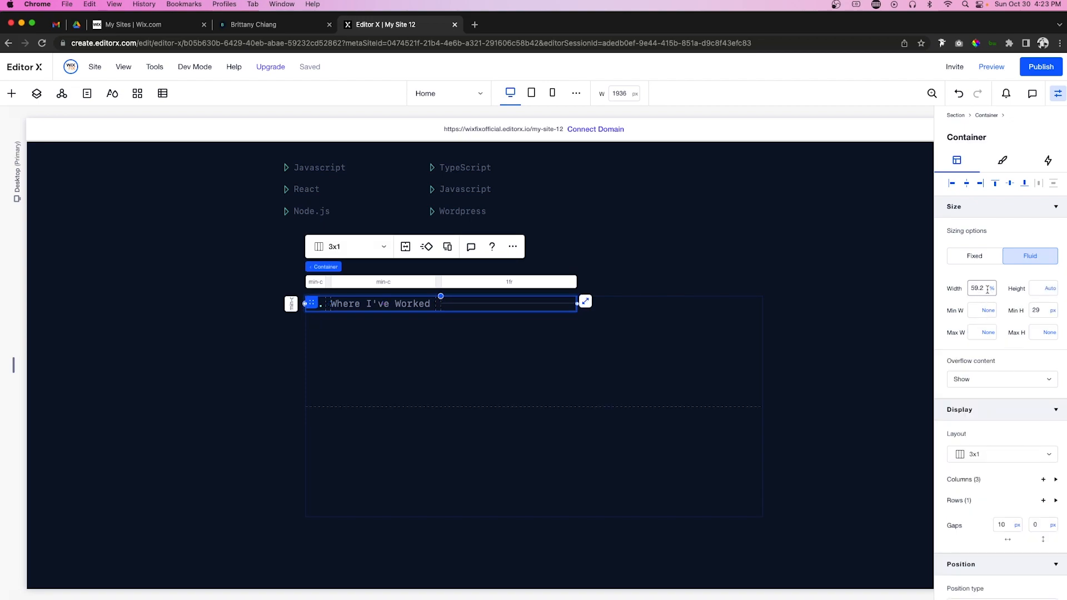
{"action": "key", "text": "Return"}
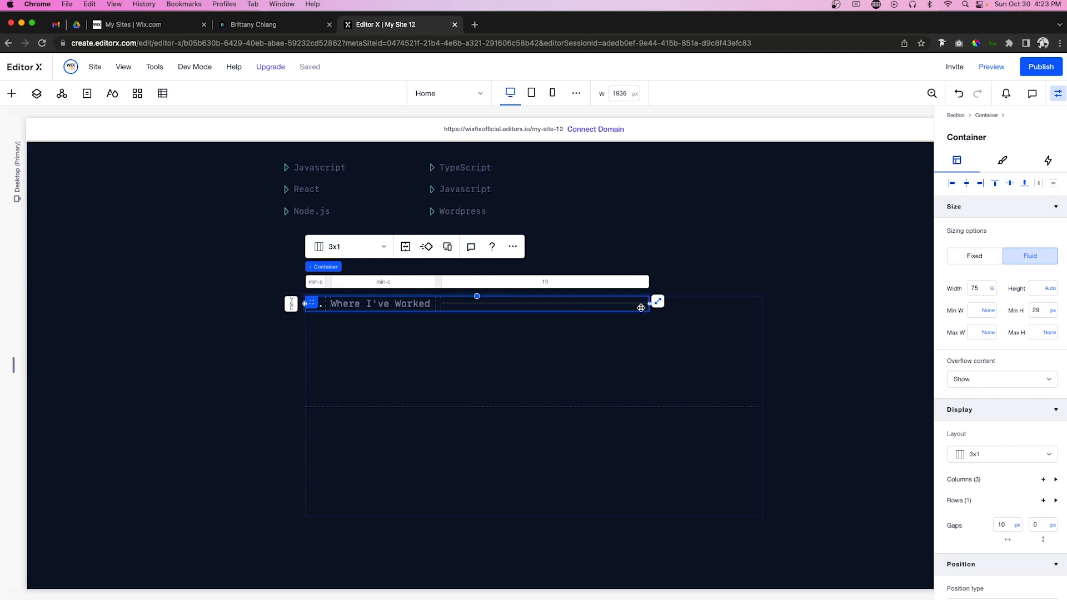
Step: Set the outer container's first row to min content and make it 450 px tall
{"action": "left_click", "coordinate": [593, 351]}
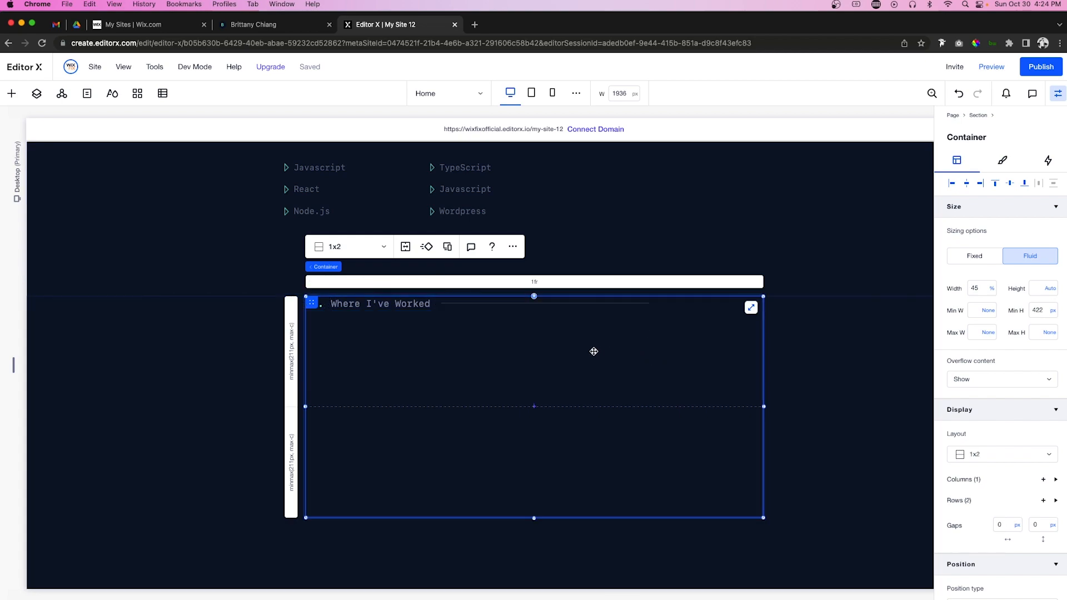
{"action": "left_click", "coordinate": [292, 357]}
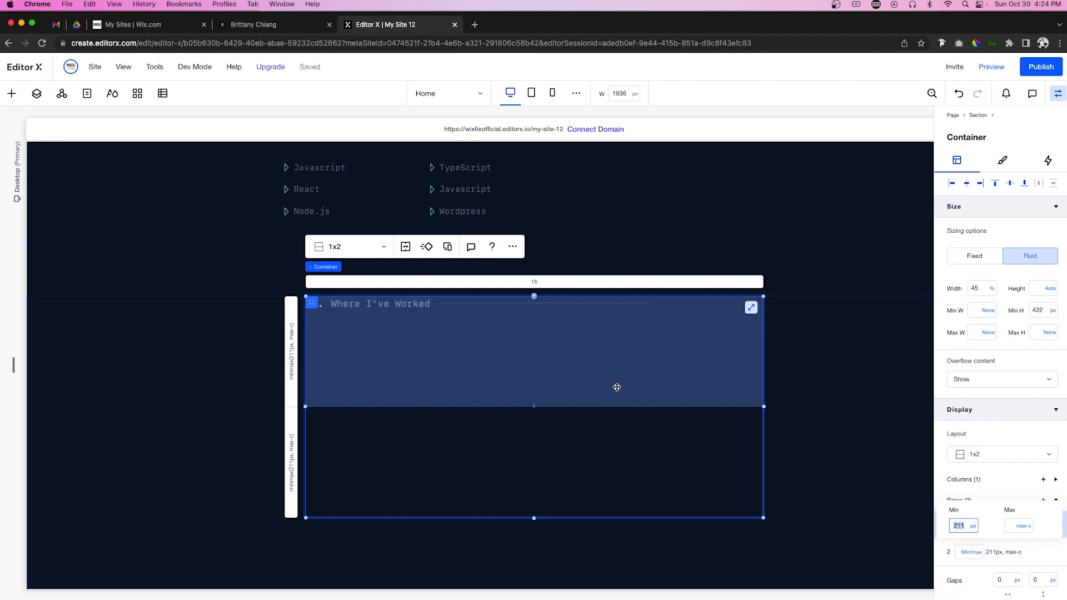
{"action": "left_click", "coordinate": [975, 528]}
{"action": "left_click", "coordinate": [973, 527]}
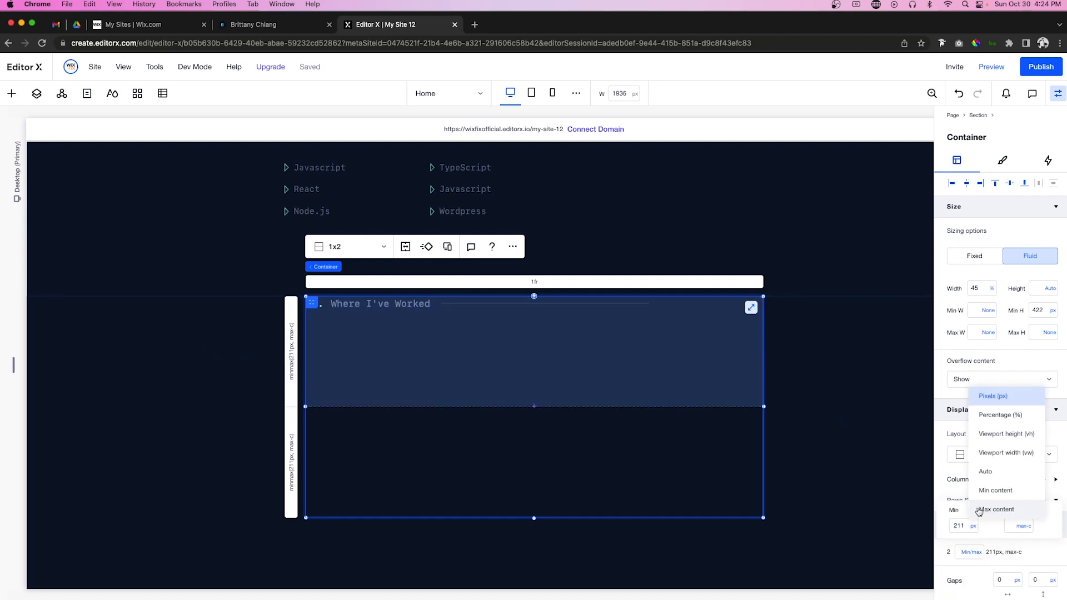
{"action": "left_click", "coordinate": [978, 491]}
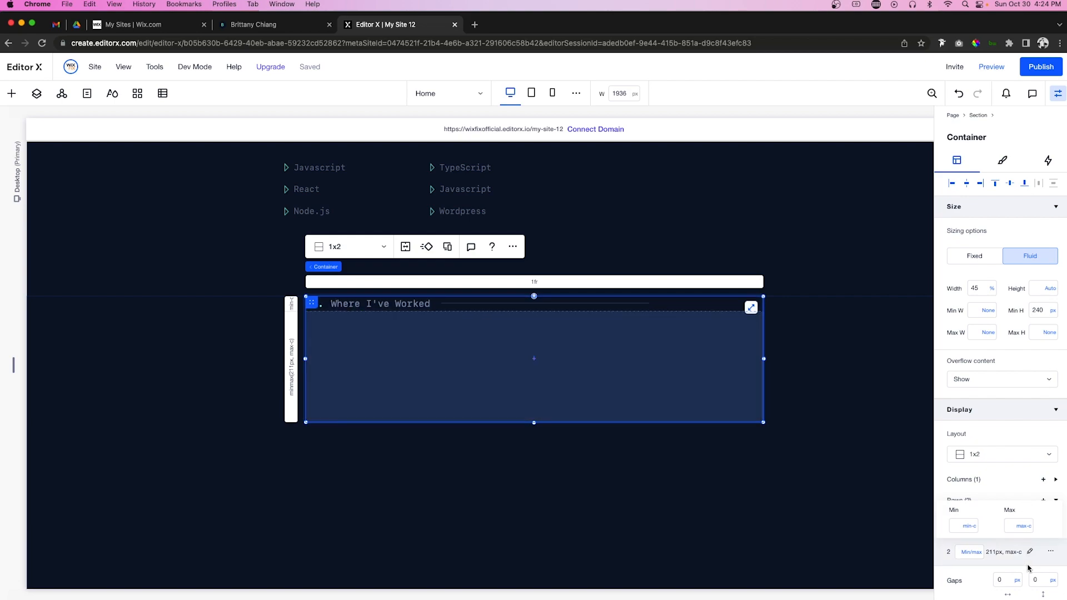
{"action": "left_click", "coordinate": [1039, 579]}
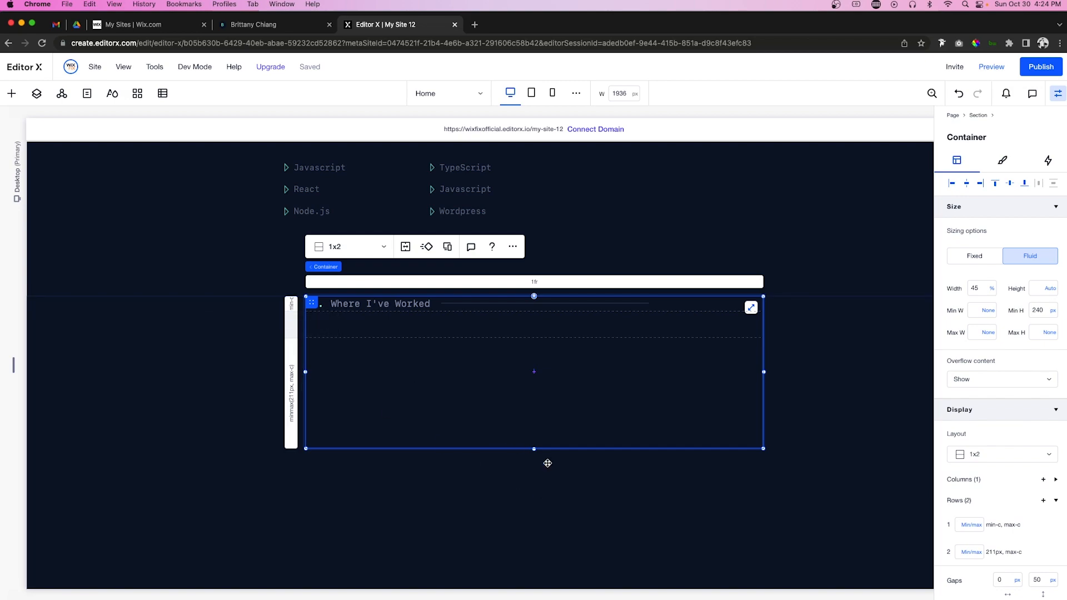
{"action": "left_click_drag", "start_coordinate": [533, 449], "coordinate": [533, 535]}
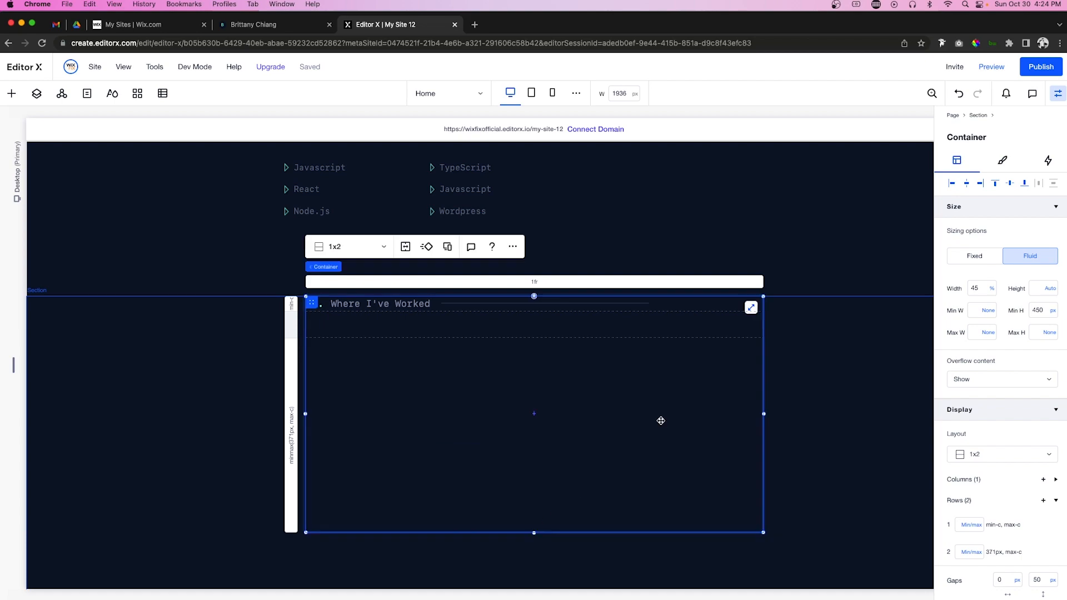
Step: Add a full-width container under the heading and split it into two columns
{"action": "scroll", "coordinate": [660, 421], "scroll_direction": "down", "scroll_amount": 2}
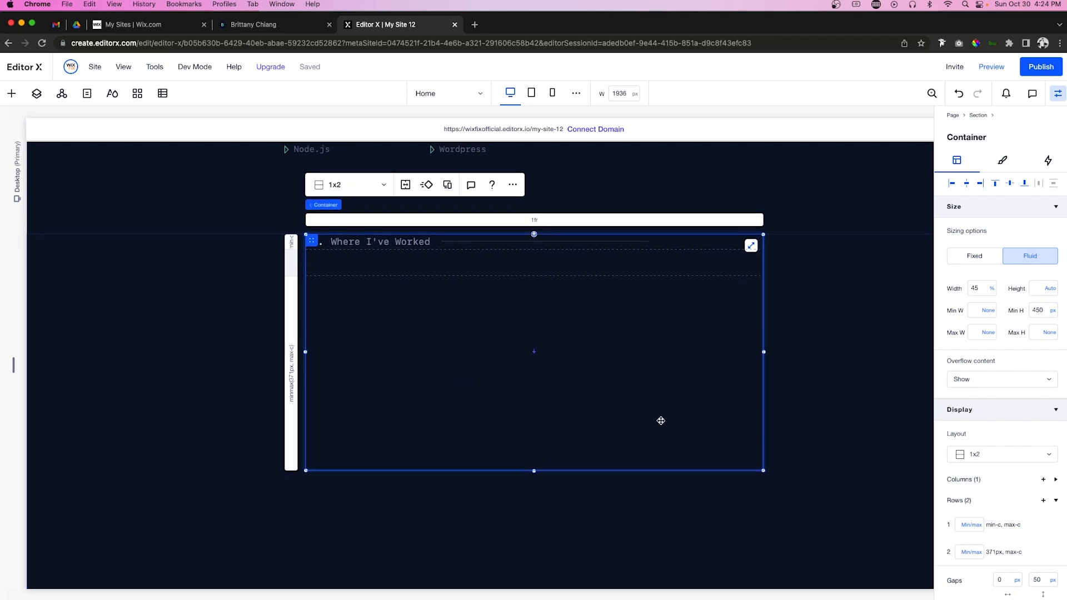
{"action": "left_click", "coordinate": [11, 93]}
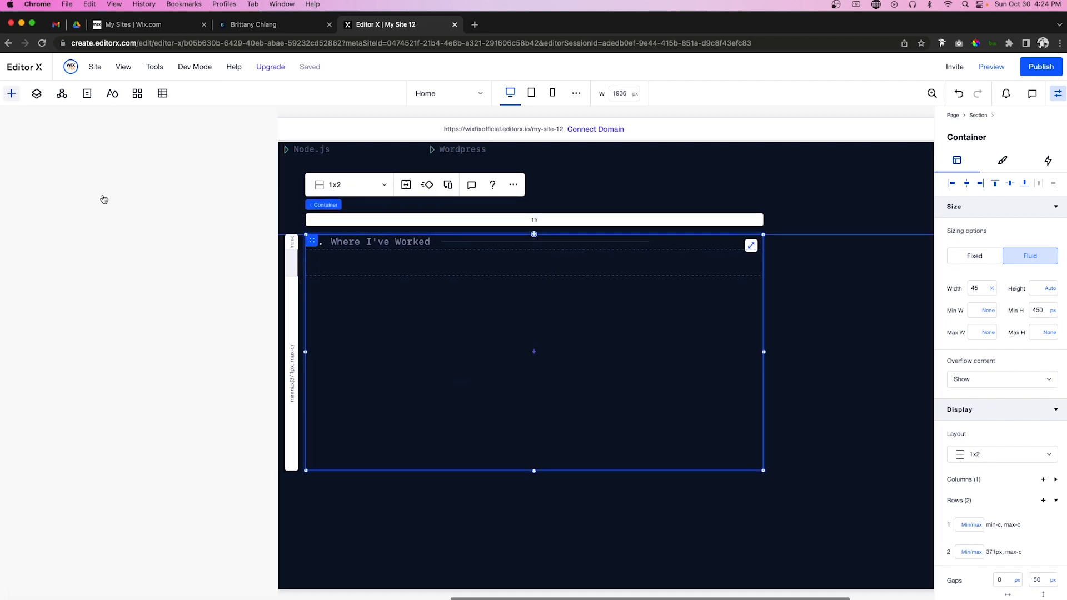
{"action": "left_click_drag", "start_coordinate": [186, 303], "coordinate": [467, 364]}
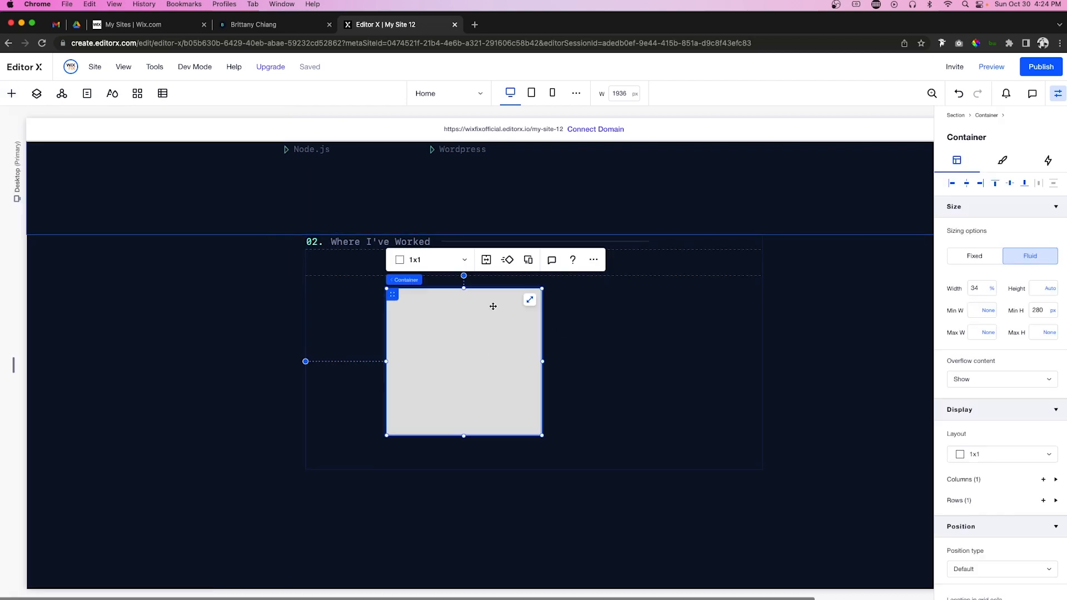
{"action": "left_click", "coordinate": [530, 300]}
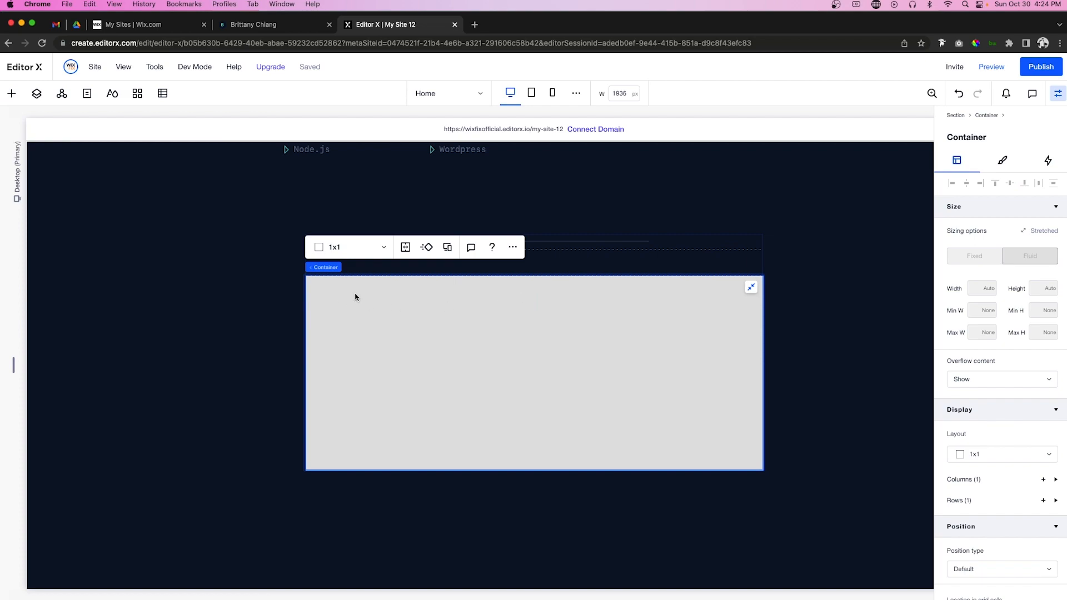
{"action": "left_click", "coordinate": [359, 253]}
{"action": "left_click", "coordinate": [346, 268]}
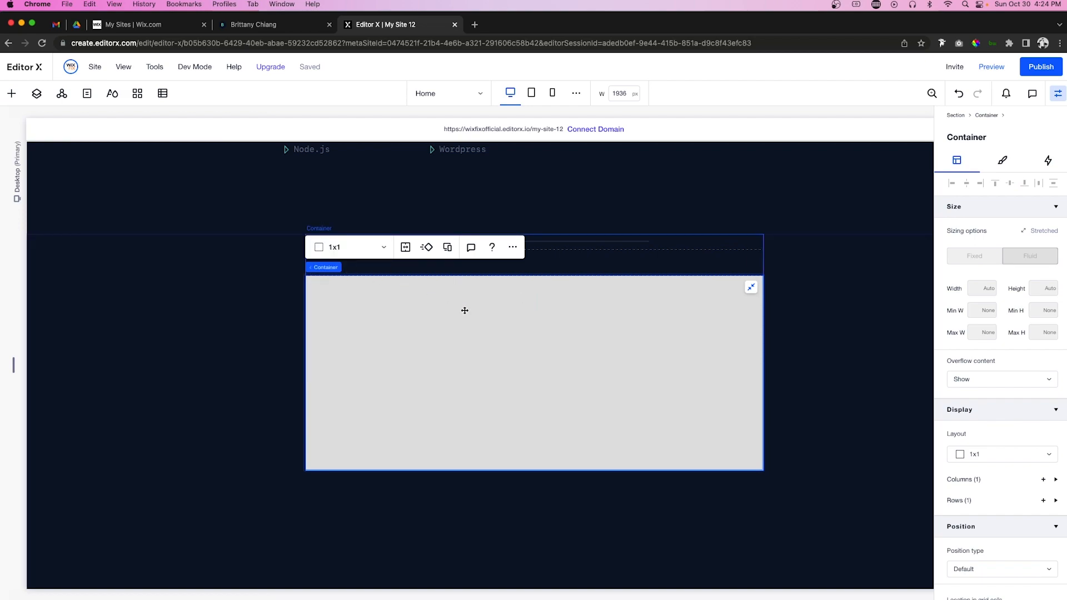
Step: Give the two-column container a 40 px gap and a 0.3fr first column
{"action": "left_click", "coordinate": [1009, 525]}
{"action": "type", "text": "40"}
{"action": "key", "text": "Return"}
{"action": "left_click", "coordinate": [429, 262]}
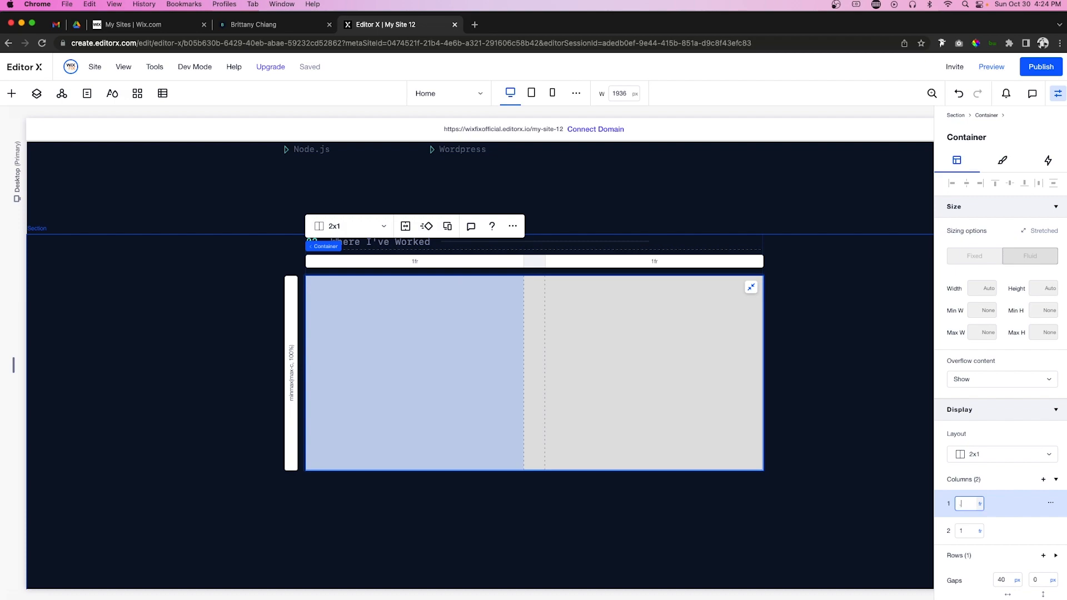
{"action": "type", "text": ".5"}
{"action": "key", "text": "Return"}
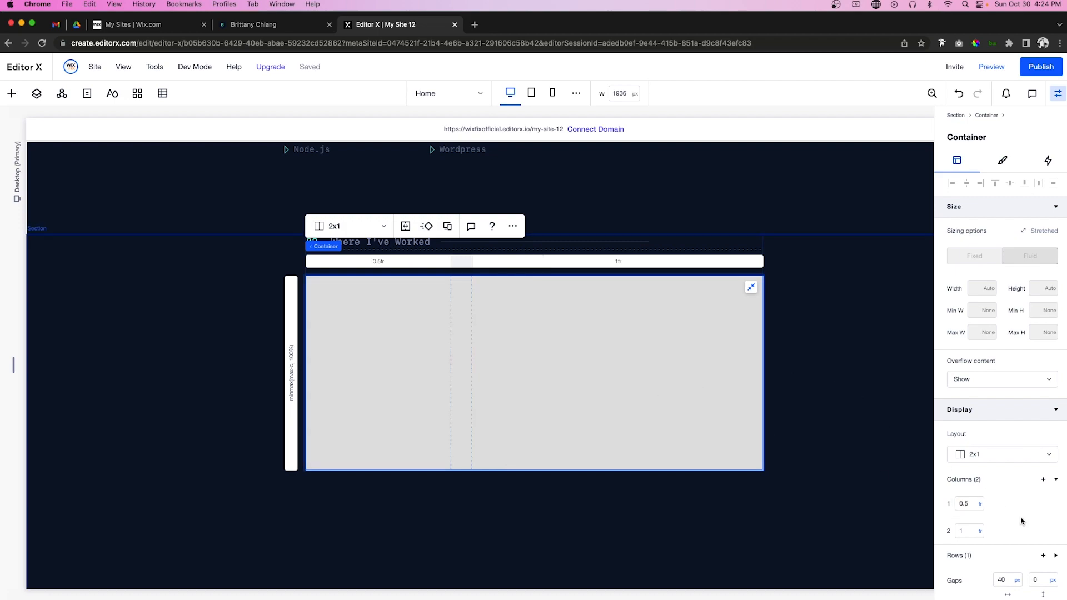
{"action": "left_click", "coordinate": [971, 504]}
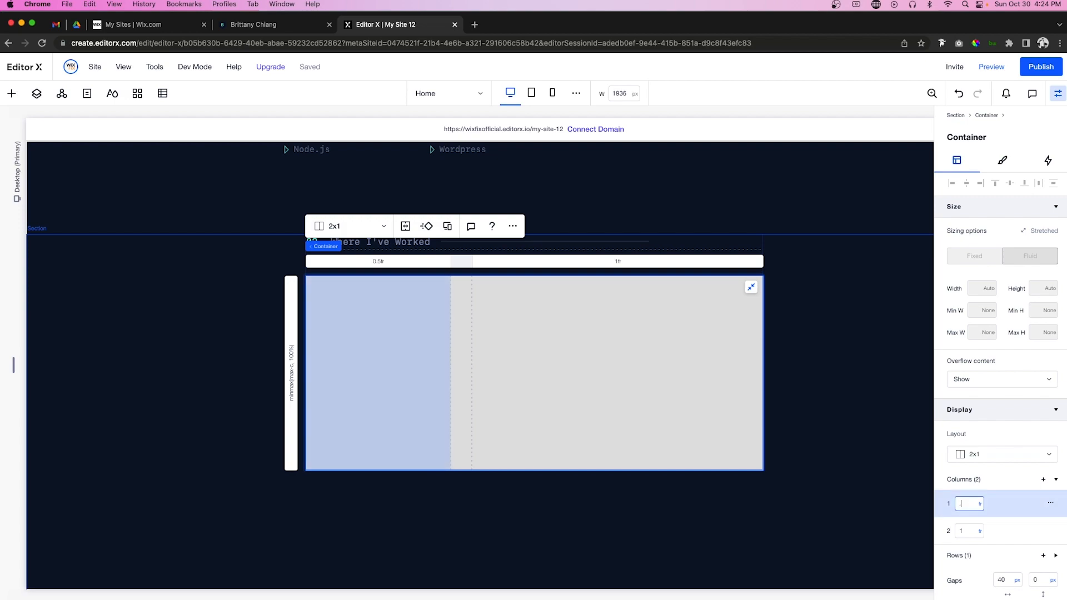
{"action": "type", "text": ".3"}
{"action": "key", "text": "Return"}
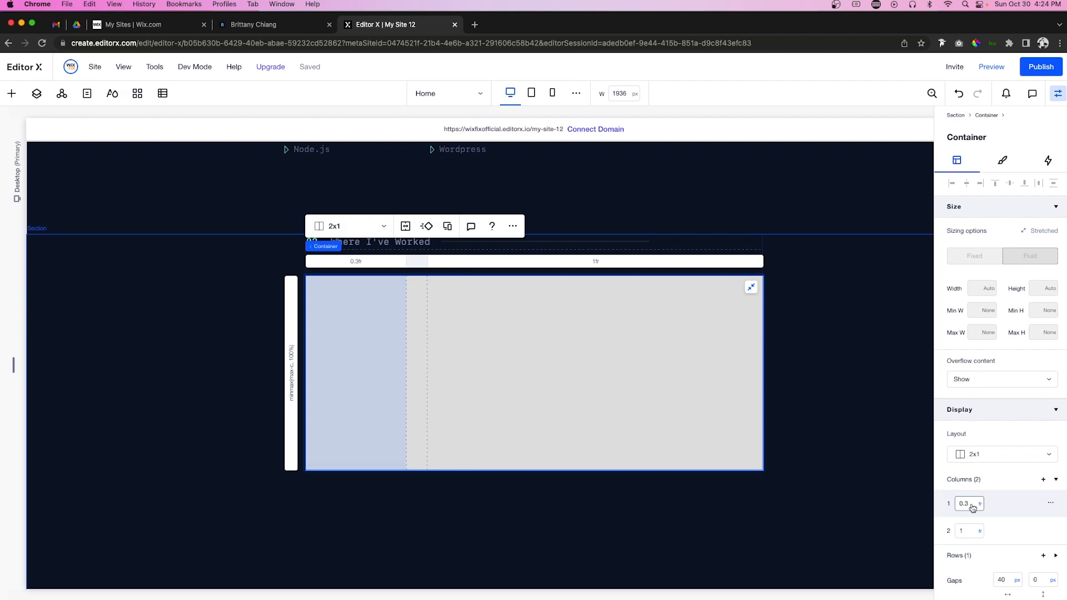
Step: Make the two-column container's background opacity 0
{"action": "left_click", "coordinate": [1001, 160]}
{"action": "left_click", "coordinate": [1038, 228]}
{"action": "type", "text": "0"}
{"action": "key", "text": "Return"}
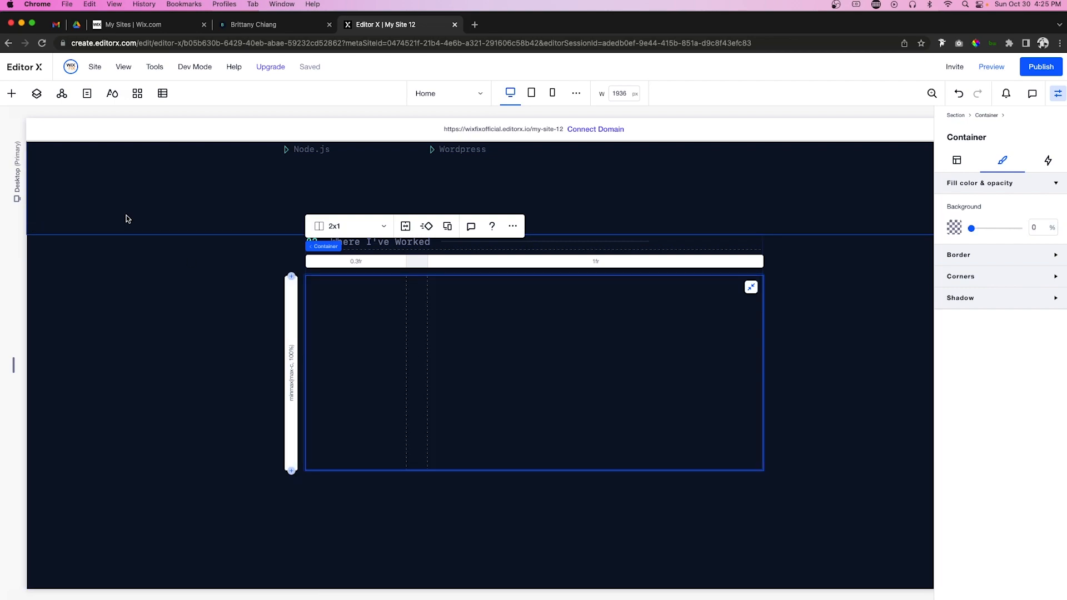
Step: Drop a container into the narrow left column and give it a custom 2-column, 6-row grid
{"action": "left_click", "coordinate": [11, 94]}
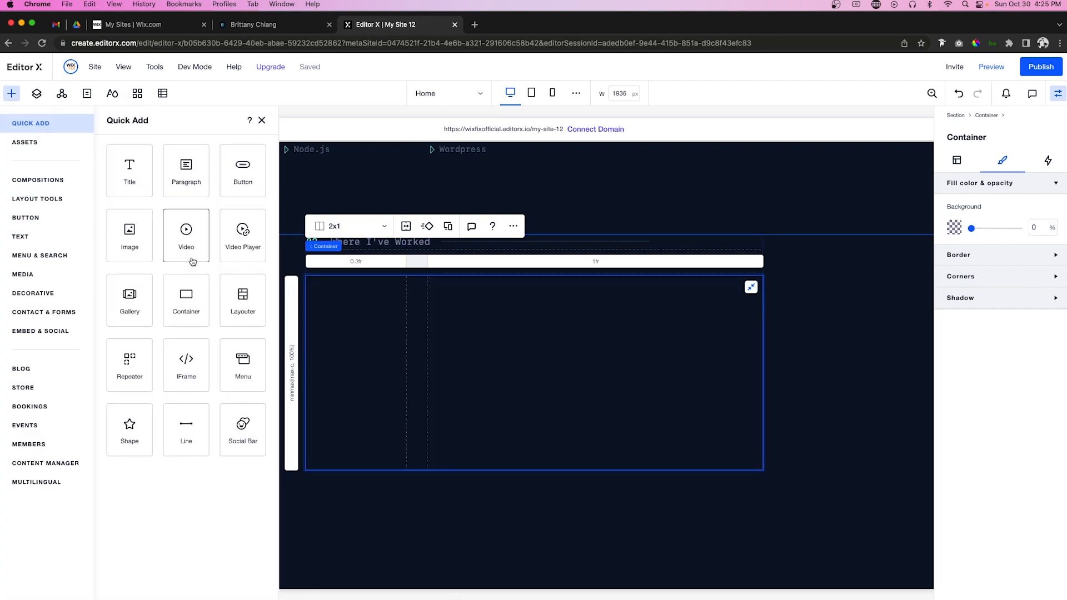
{"action": "left_click_drag", "start_coordinate": [185, 297], "coordinate": [343, 374]}
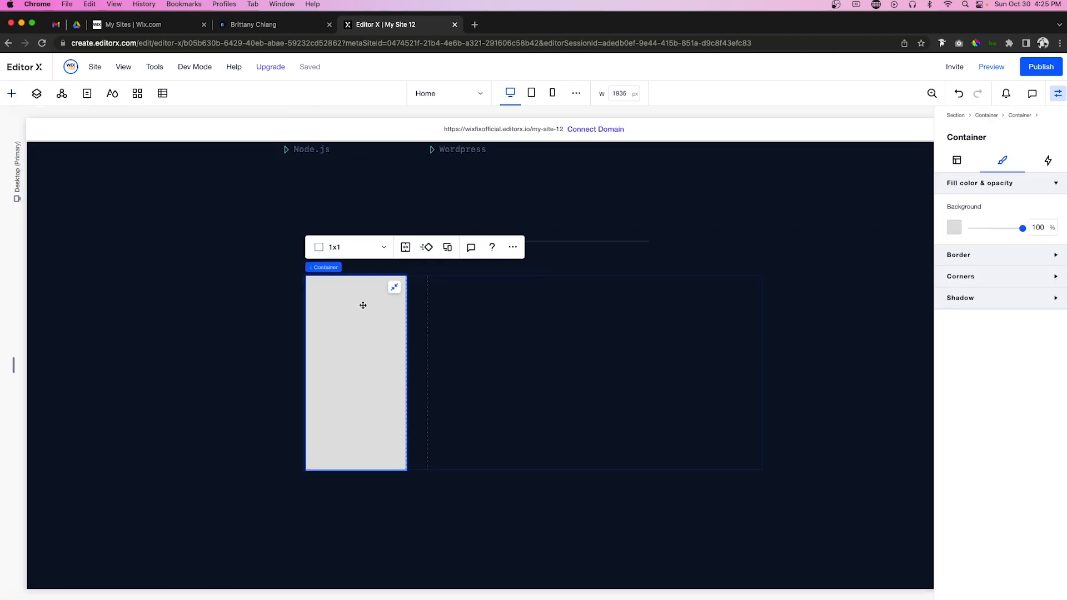
{"action": "left_click", "coordinate": [358, 252]}
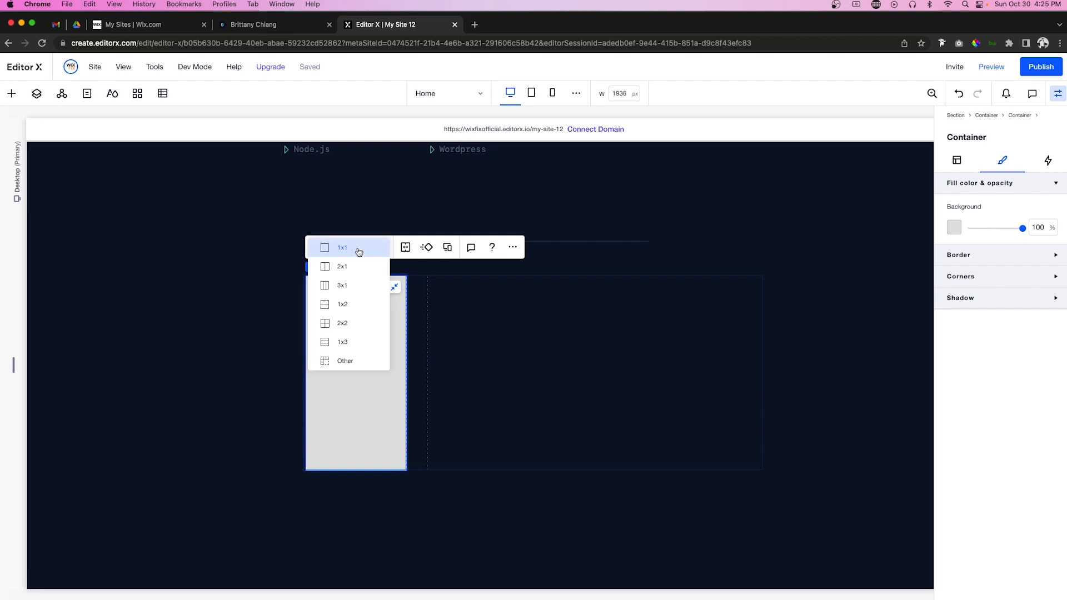
{"action": "left_click", "coordinate": [341, 363]}
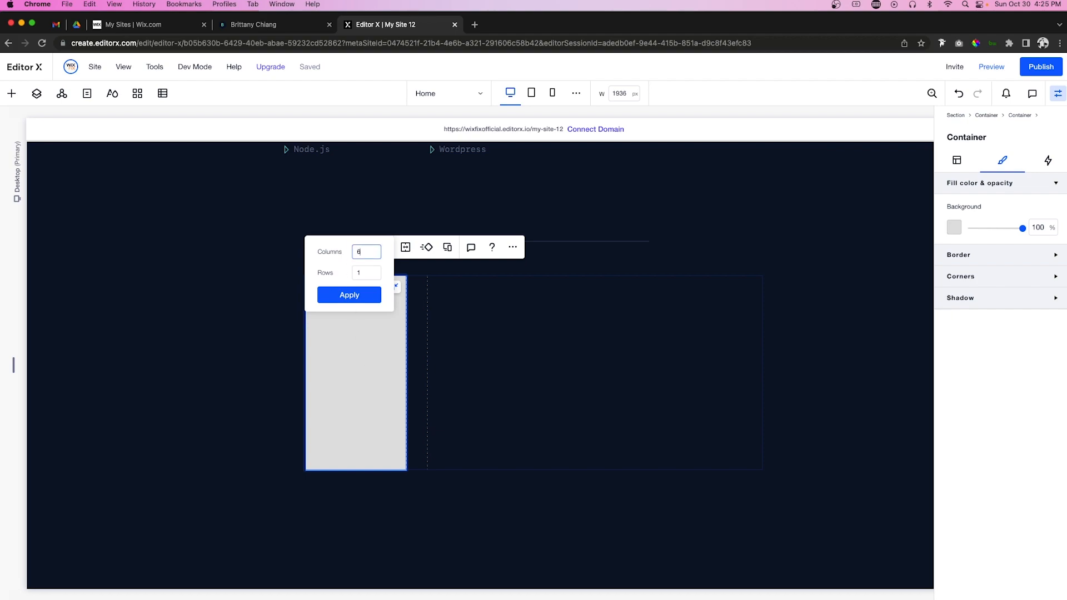
{"action": "key", "text": "Tab"}
{"action": "left_click", "coordinate": [355, 300]}
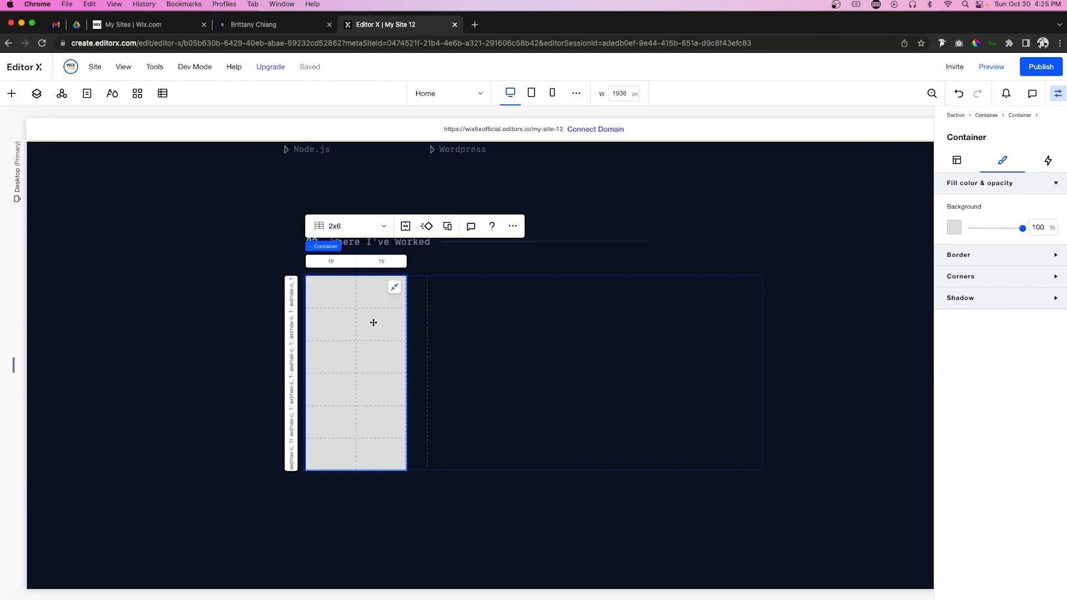
{"action": "left_click", "coordinate": [334, 336]}
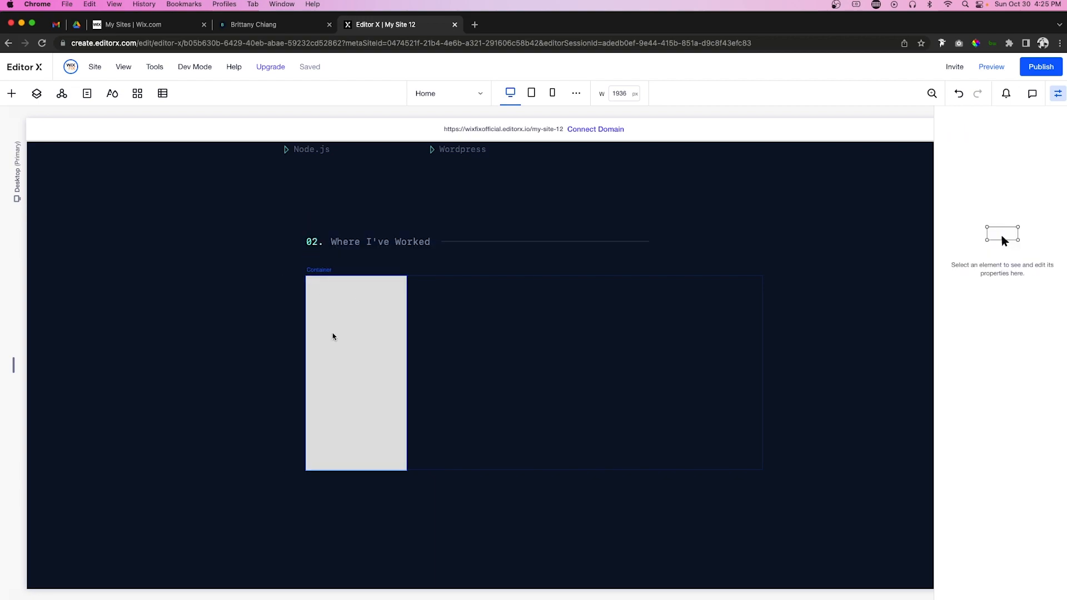
Step: Drop a vertical line from the decorative elements into the grid container
{"action": "left_click", "coordinate": [11, 92]}
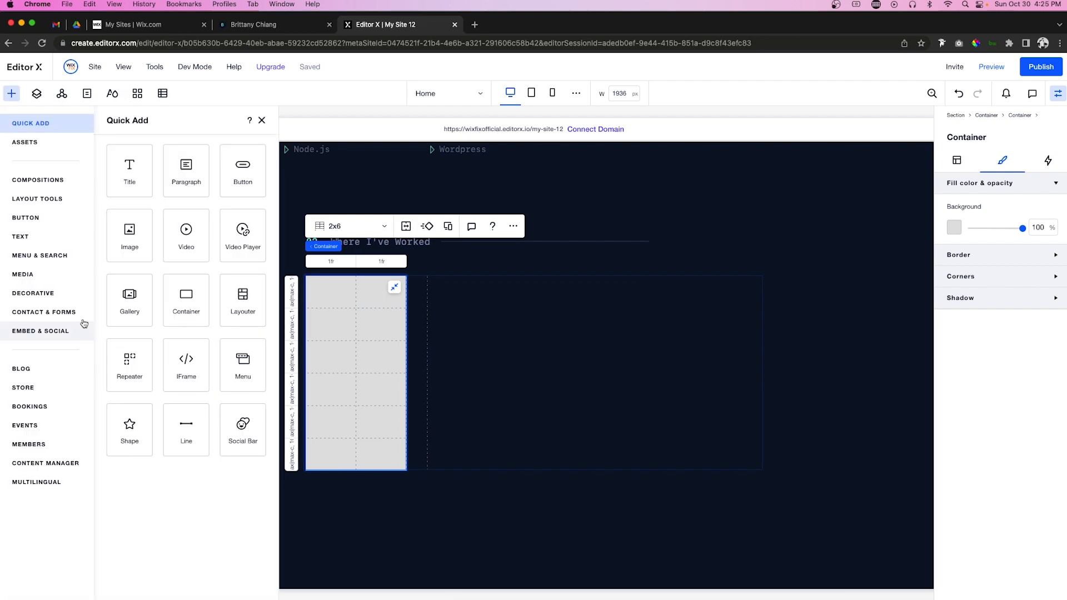
{"action": "left_click", "coordinate": [31, 293]}
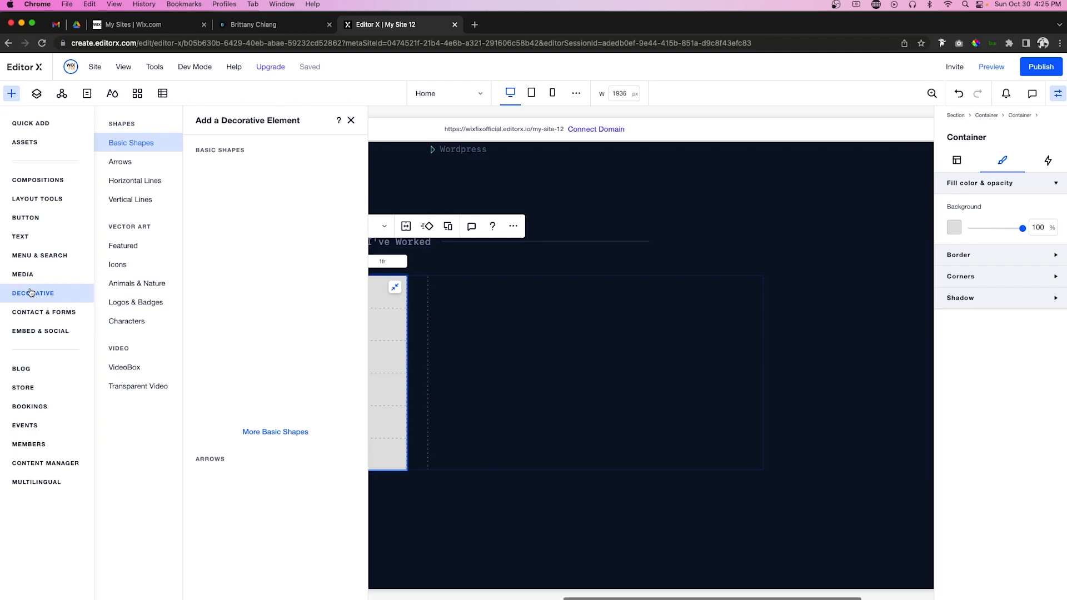
{"action": "left_click", "coordinate": [130, 198]}
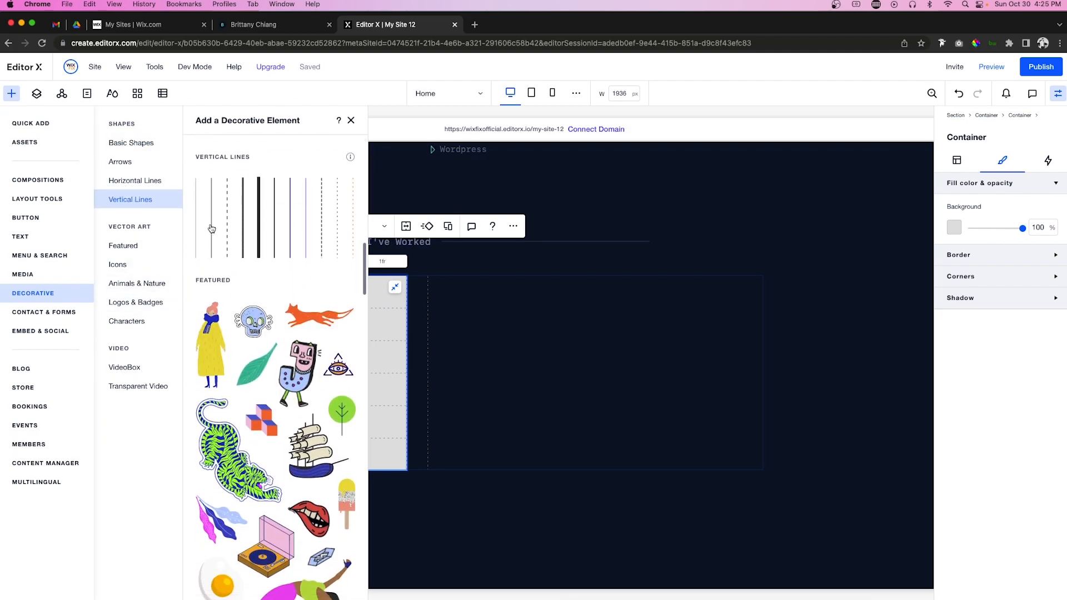
{"action": "left_click_drag", "start_coordinate": [212, 228], "coordinate": [322, 303]}
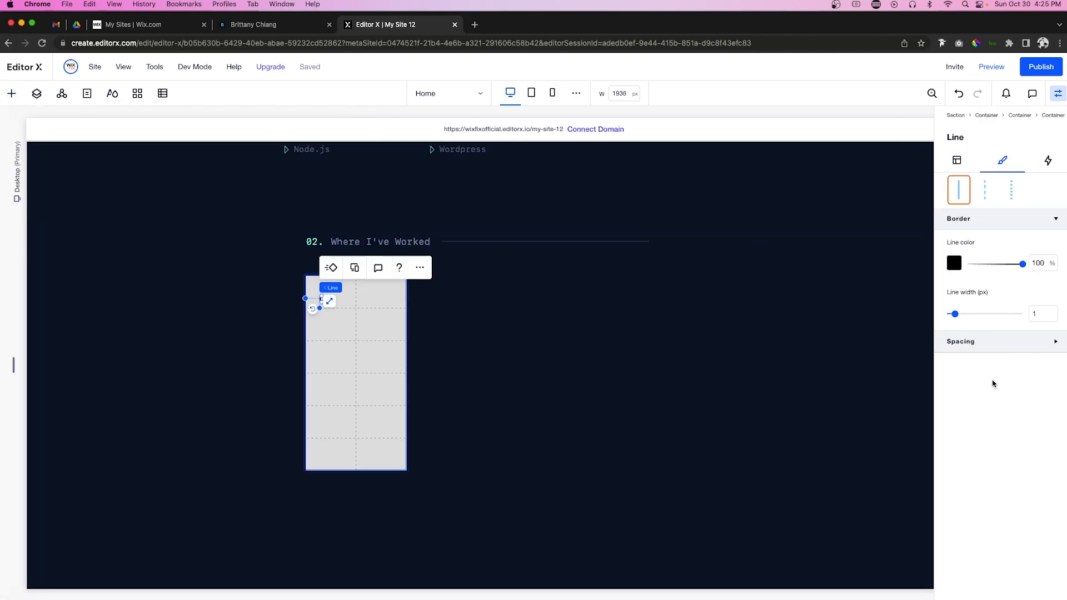
Step: Span the line across rows 1 to 6 at 100% height, docked left and centred vertically
{"action": "left_click", "coordinate": [956, 160]}
{"action": "scroll", "coordinate": [1017, 367], "scroll_direction": "down", "scroll_amount": 2}
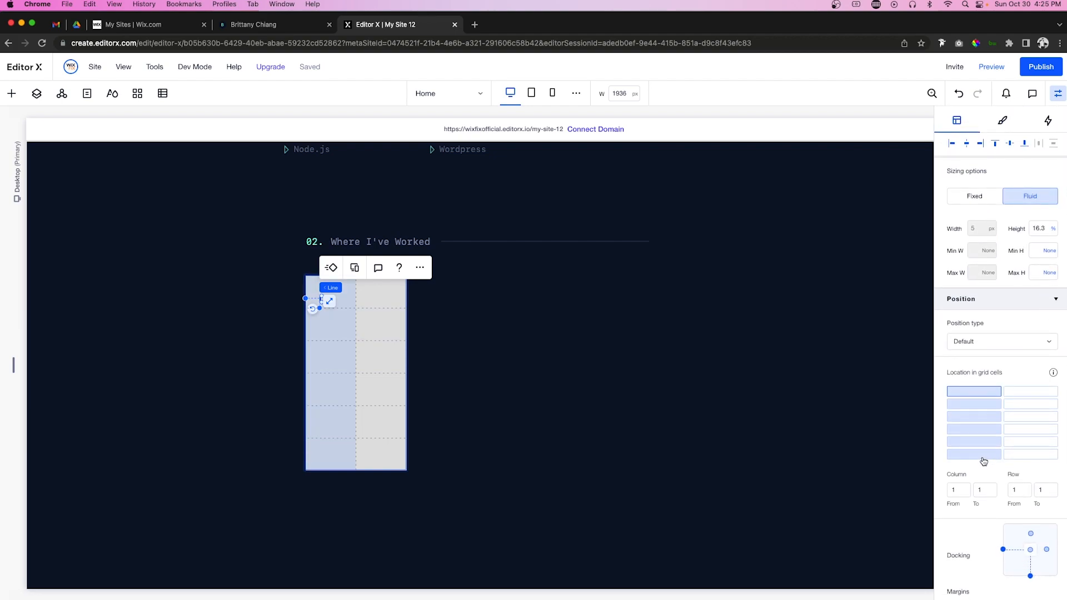
{"action": "left_click", "coordinate": [983, 459]}
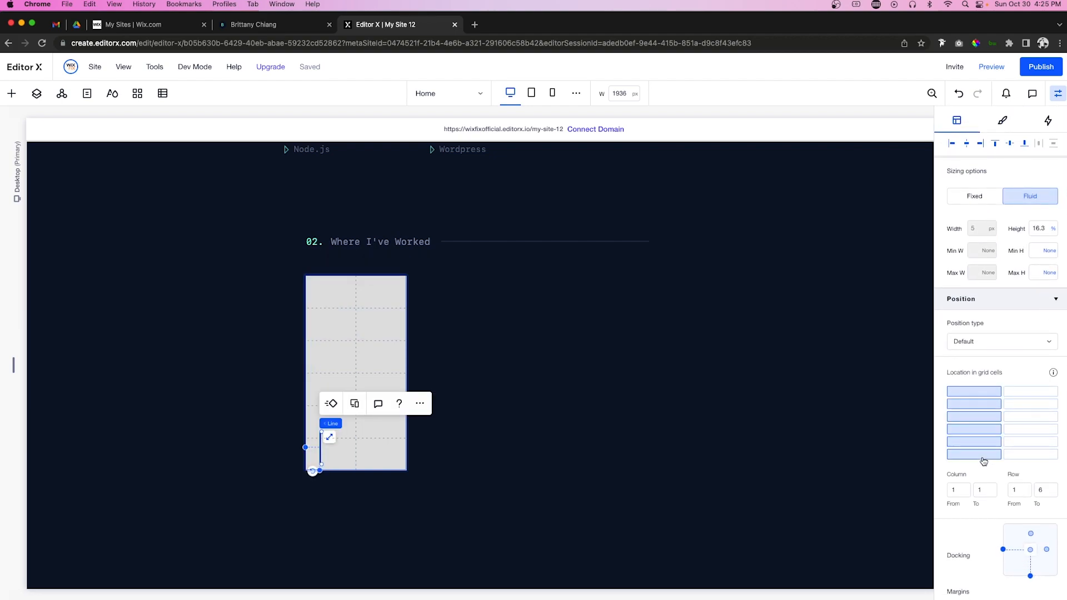
{"action": "left_click", "coordinate": [1044, 225]}
{"action": "type", "text": "100"}
{"action": "key", "text": "Return"}
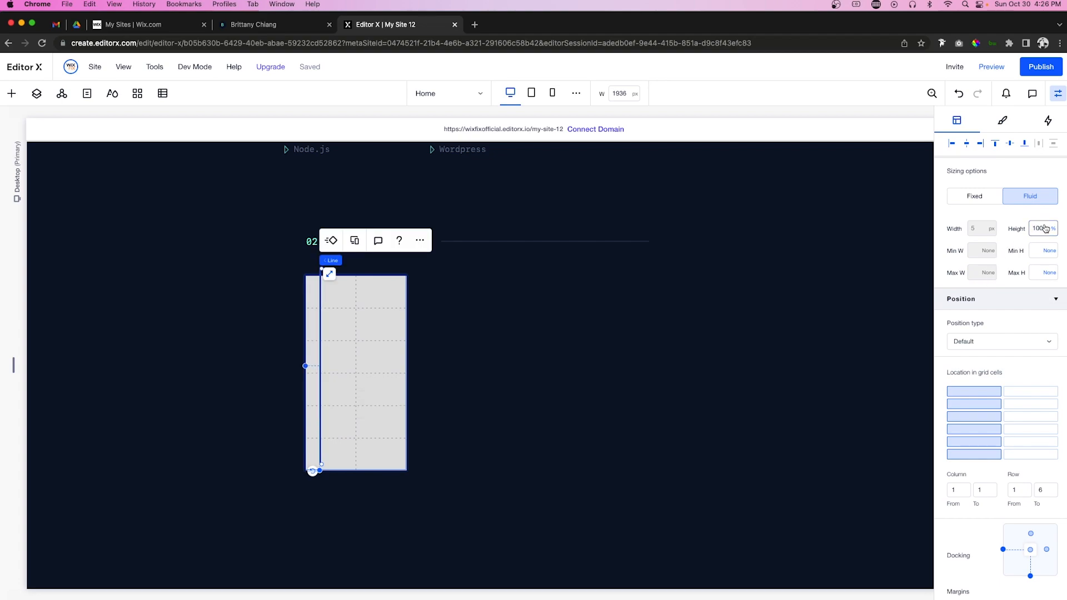
{"action": "left_click", "coordinate": [952, 146]}
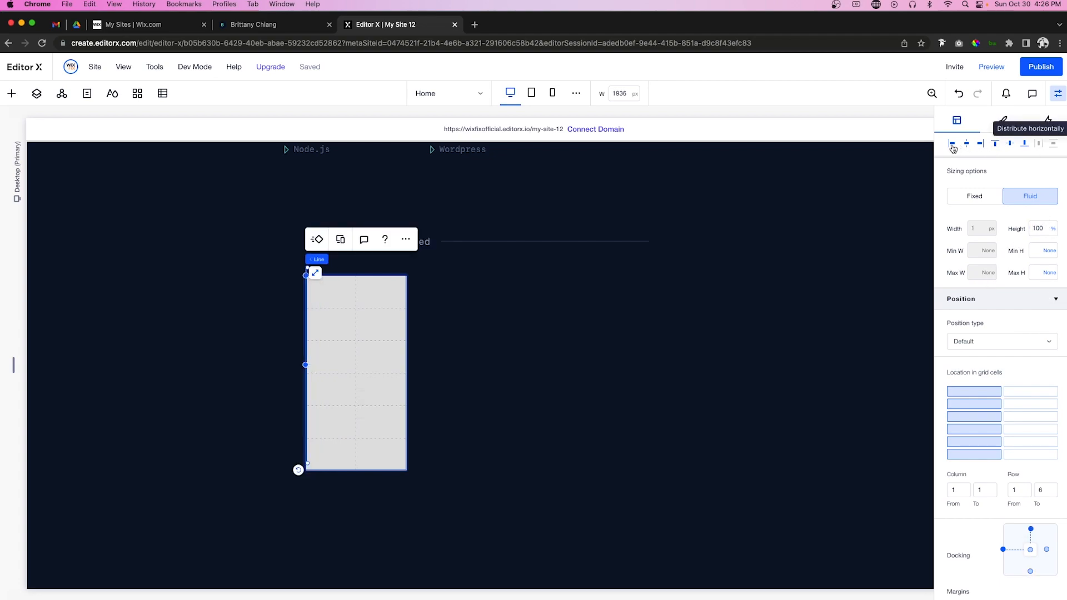
{"action": "left_click", "coordinate": [1010, 146]}
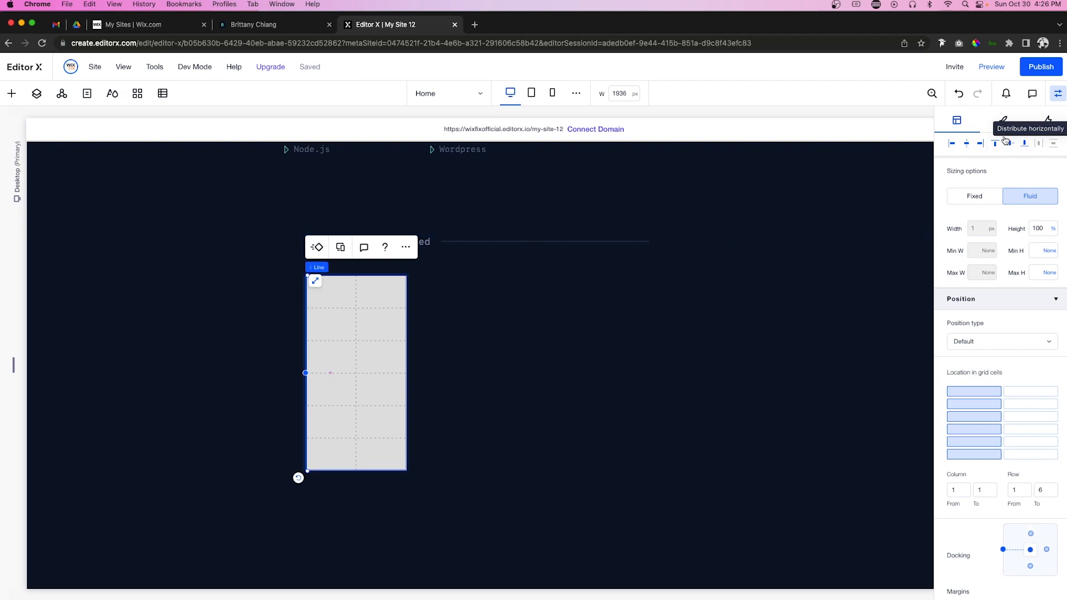
Step: Colour the line dark slate #374459 and set the grid container's background opacity to 0
{"action": "left_click", "coordinate": [1003, 121]}
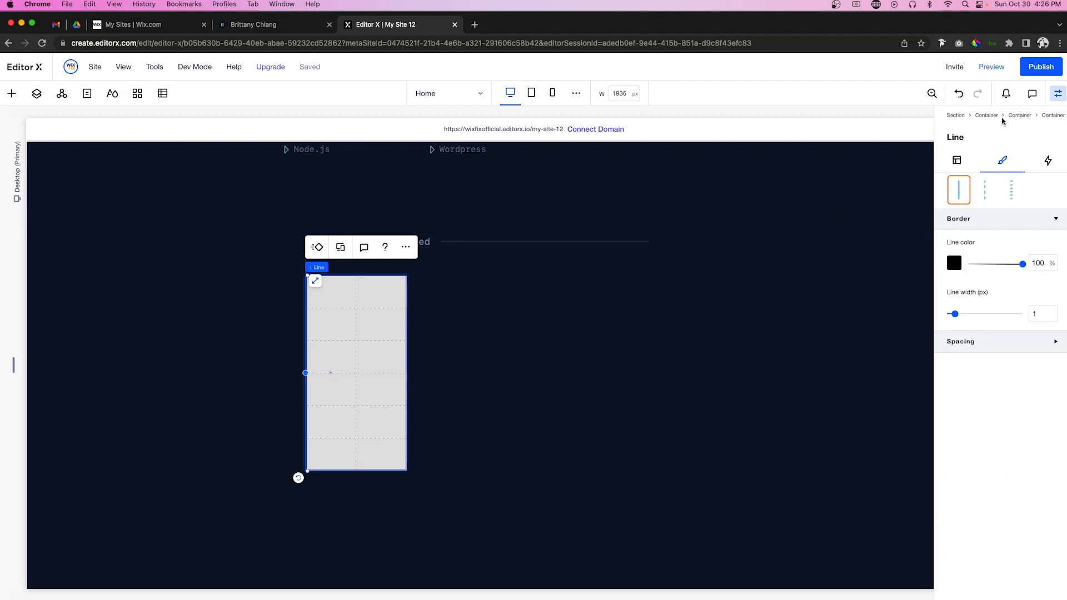
{"action": "left_click", "coordinate": [954, 263]}
{"action": "left_click", "coordinate": [1012, 360]}
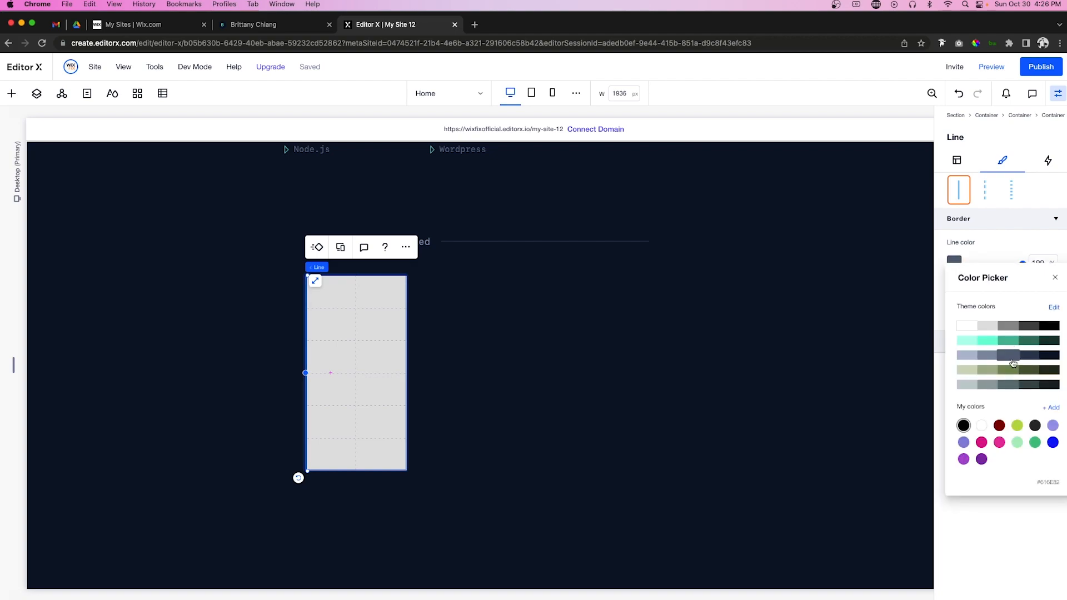
{"action": "left_click", "coordinate": [1029, 356]}
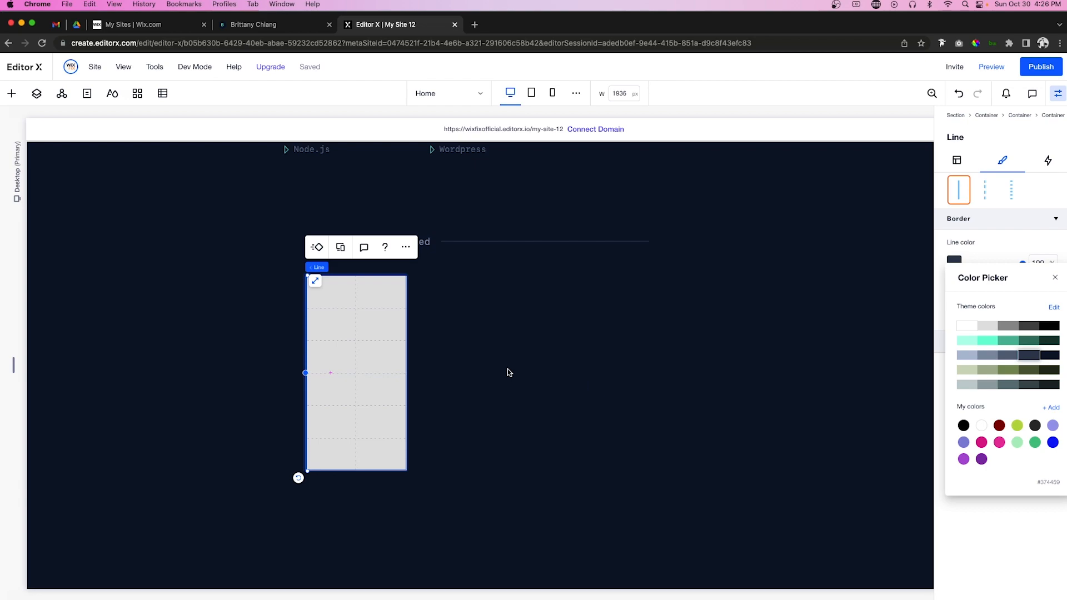
{"action": "left_click", "coordinate": [339, 357]}
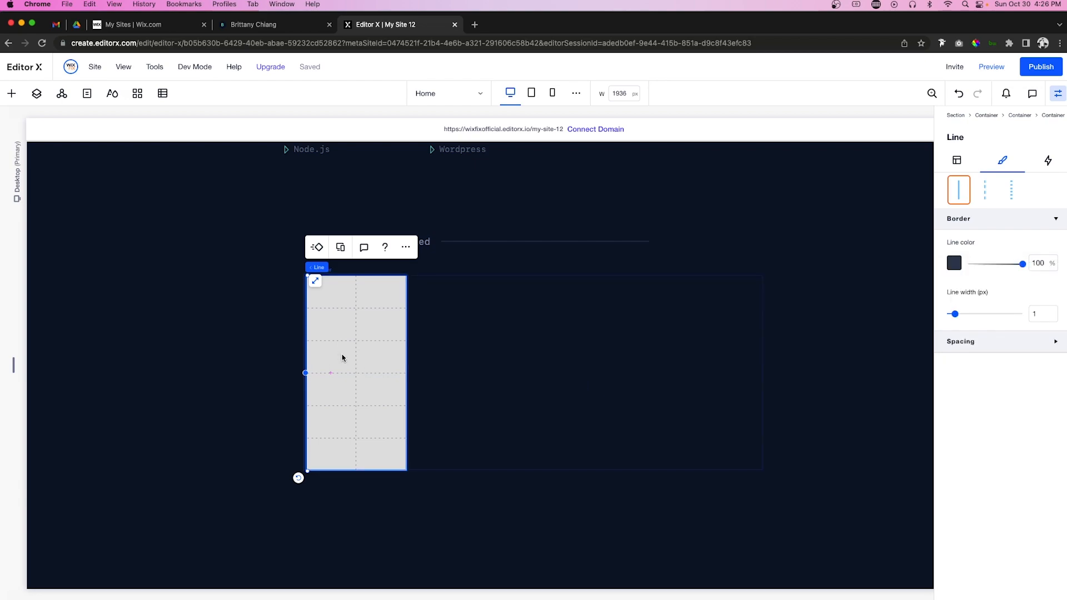
{"action": "left_click", "coordinate": [346, 357]}
{"action": "left_click", "coordinate": [1039, 227]}
{"action": "type", "text": "0"}
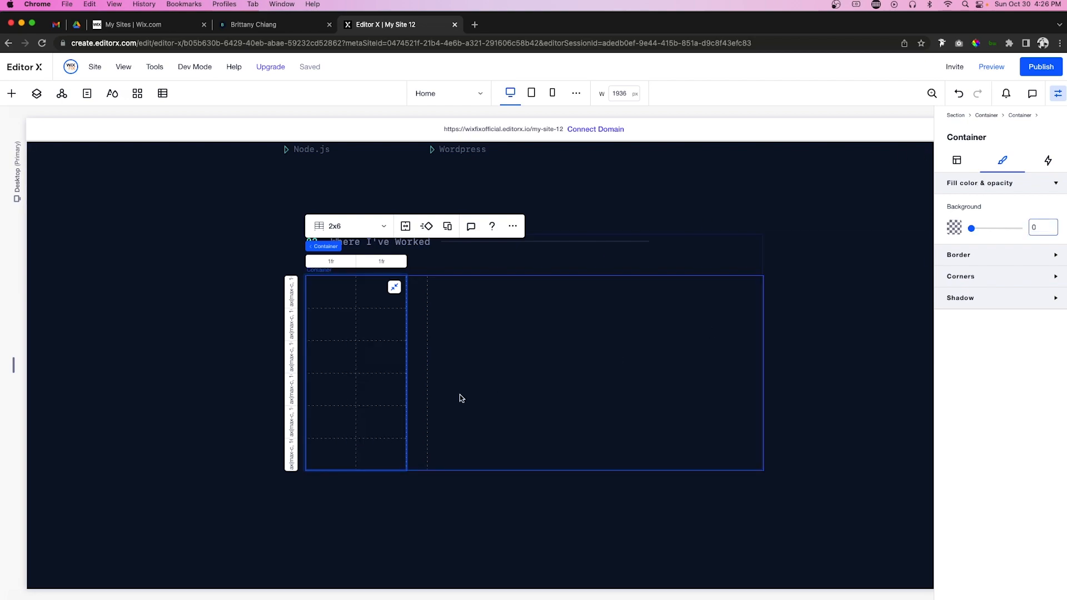
Step: Duplicate the vertical line from the Layers list and colour the copy mint green
{"action": "left_click", "coordinate": [826, 280]}
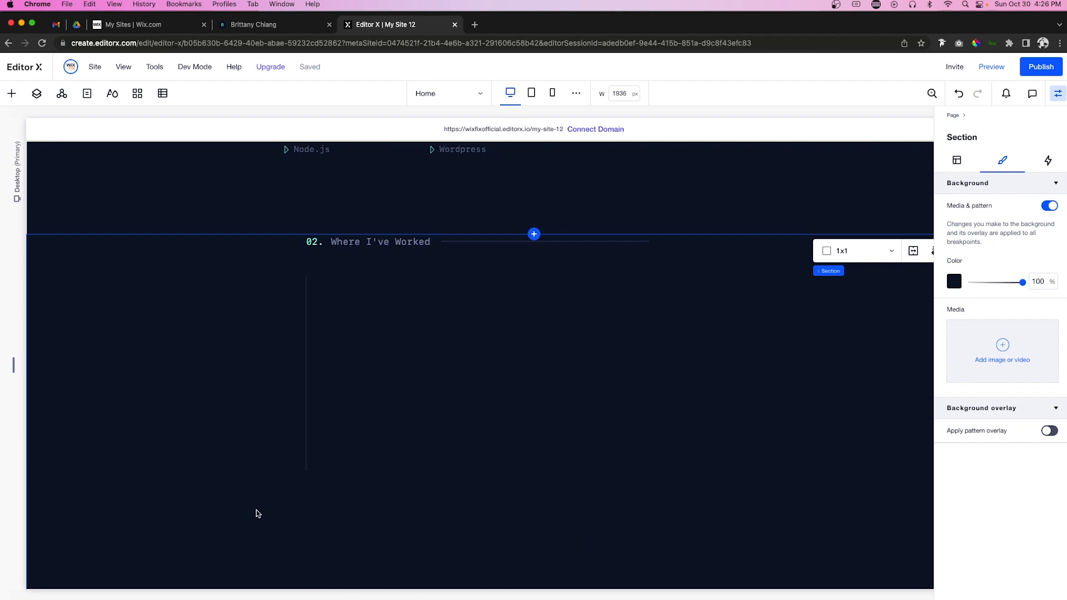
{"action": "left_click", "coordinate": [309, 450]}
{"action": "left_click", "coordinate": [36, 94]}
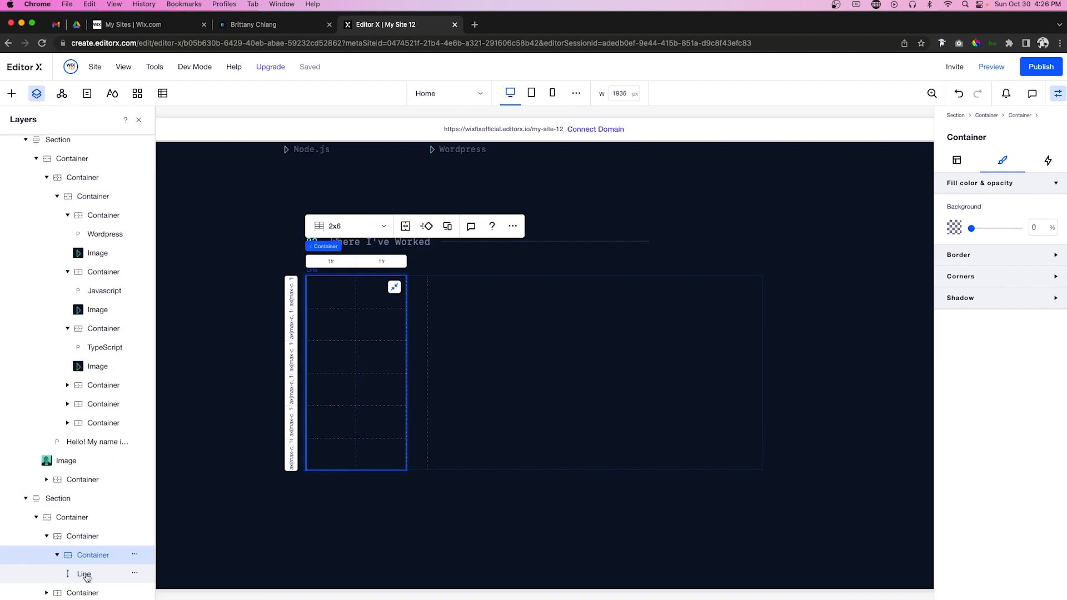
{"action": "left_click", "coordinate": [84, 574]}
{"action": "key", "text": "super+d"}
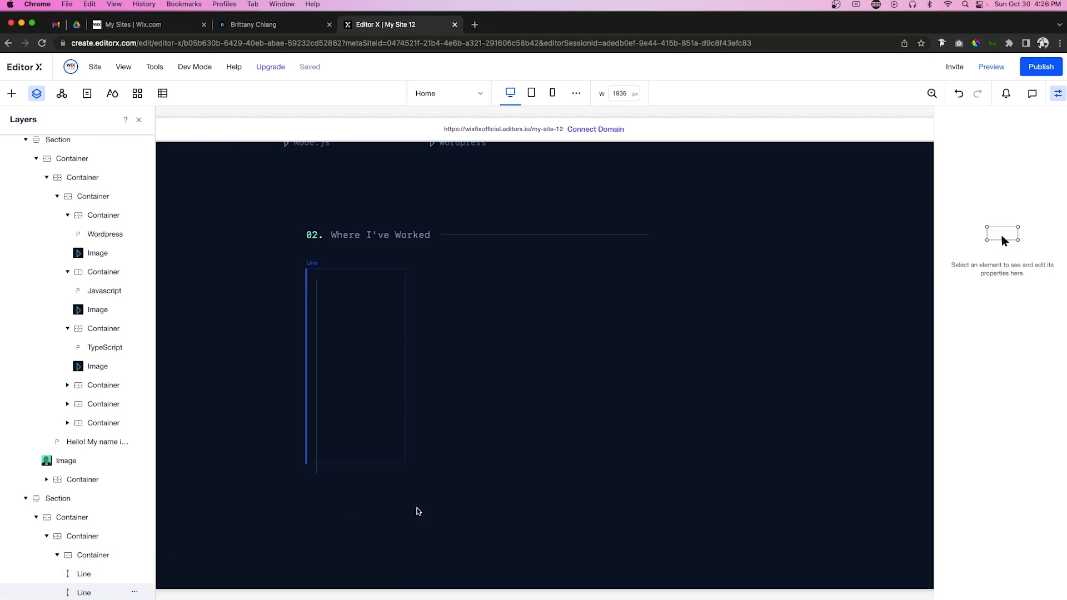
{"action": "left_click", "coordinate": [954, 263]}
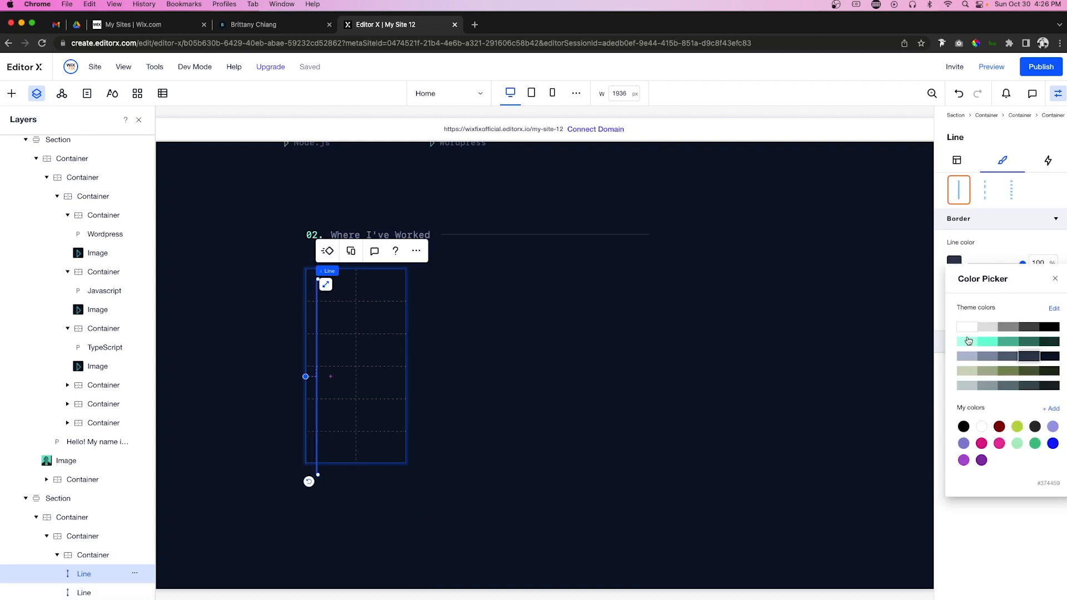
{"action": "left_click", "coordinate": [957, 161]}
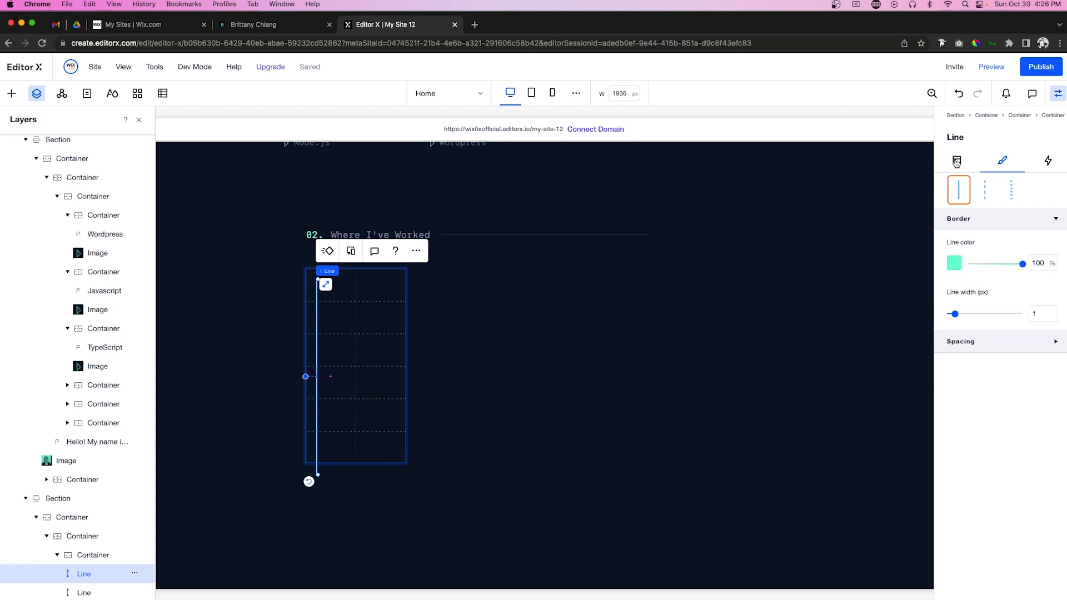
Step: Confine the mint line to grid row 1, aligned to the cell's left and top
{"action": "left_click", "coordinate": [957, 161]}
{"action": "scroll", "coordinate": [1006, 389], "scroll_direction": "down", "scroll_amount": 2}
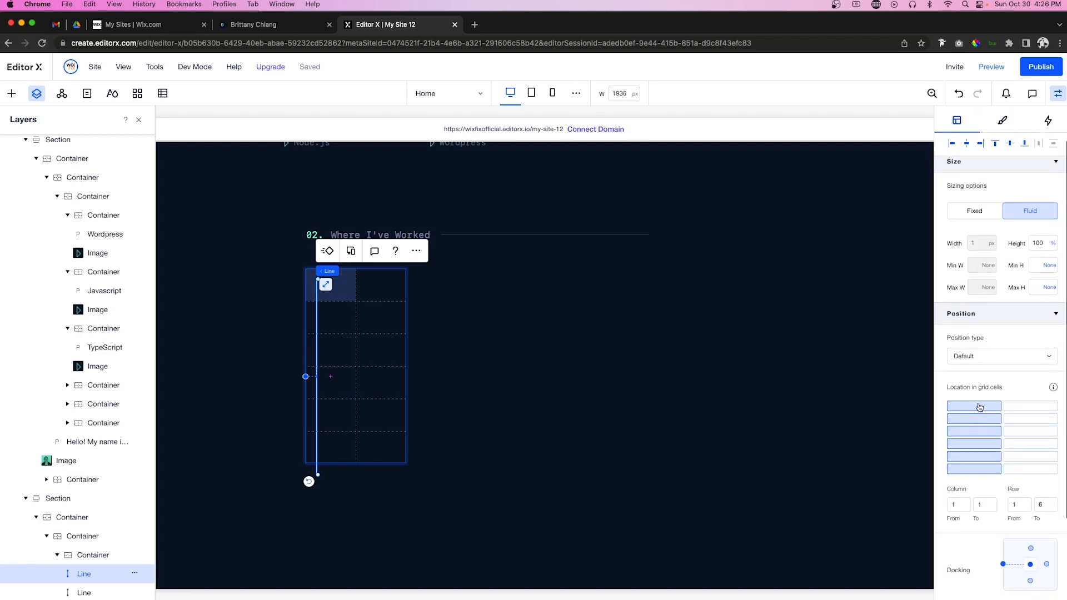
{"action": "left_click", "coordinate": [979, 408]}
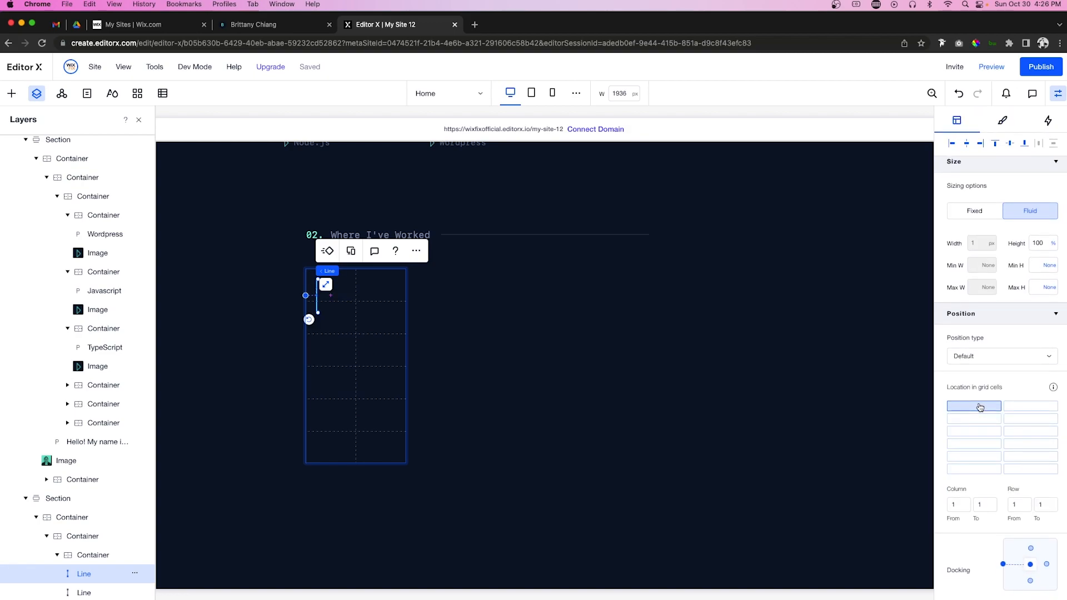
{"action": "left_click", "coordinate": [952, 144]}
{"action": "left_click", "coordinate": [995, 144]}
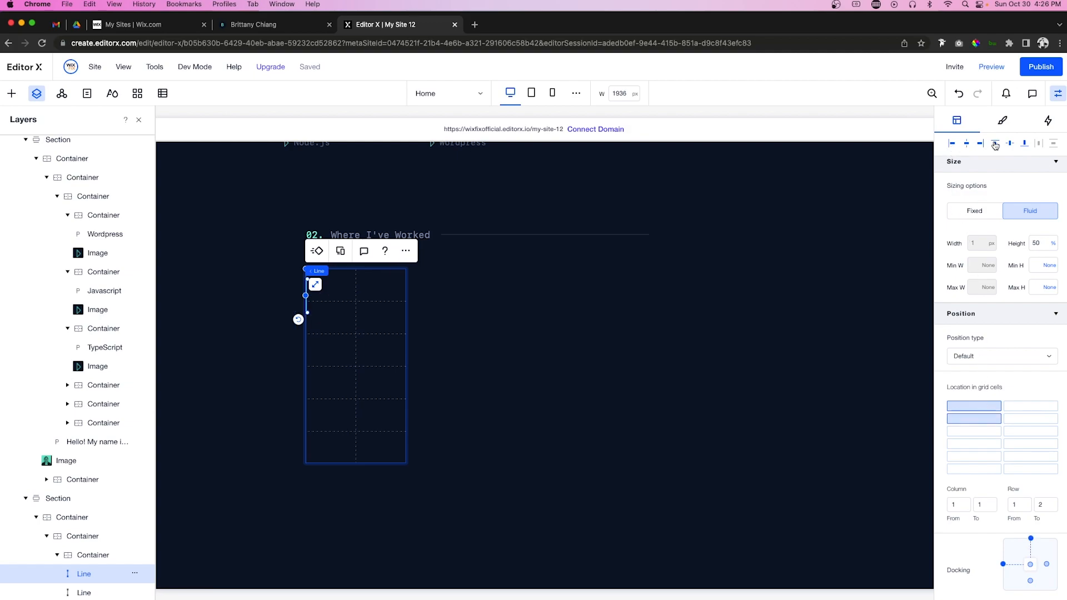
{"action": "left_click", "coordinate": [827, 338]}
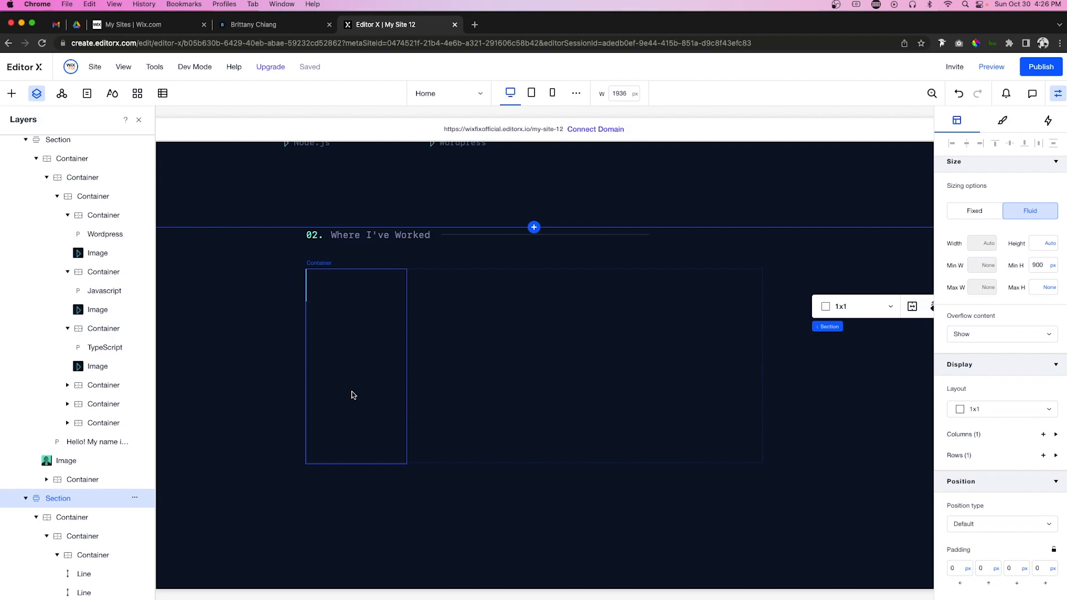
Step: Give the 2x6 grid container a 20 px horizontal gap and size column 1 to Min content
{"action": "left_click", "coordinate": [347, 323]}
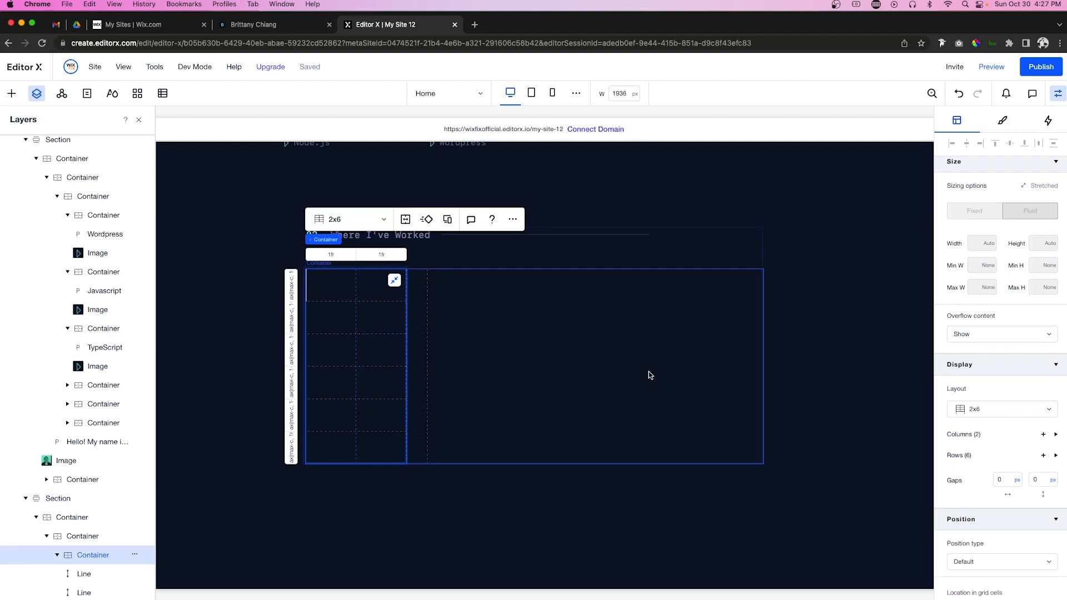
{"action": "left_click", "coordinate": [1006, 479]}
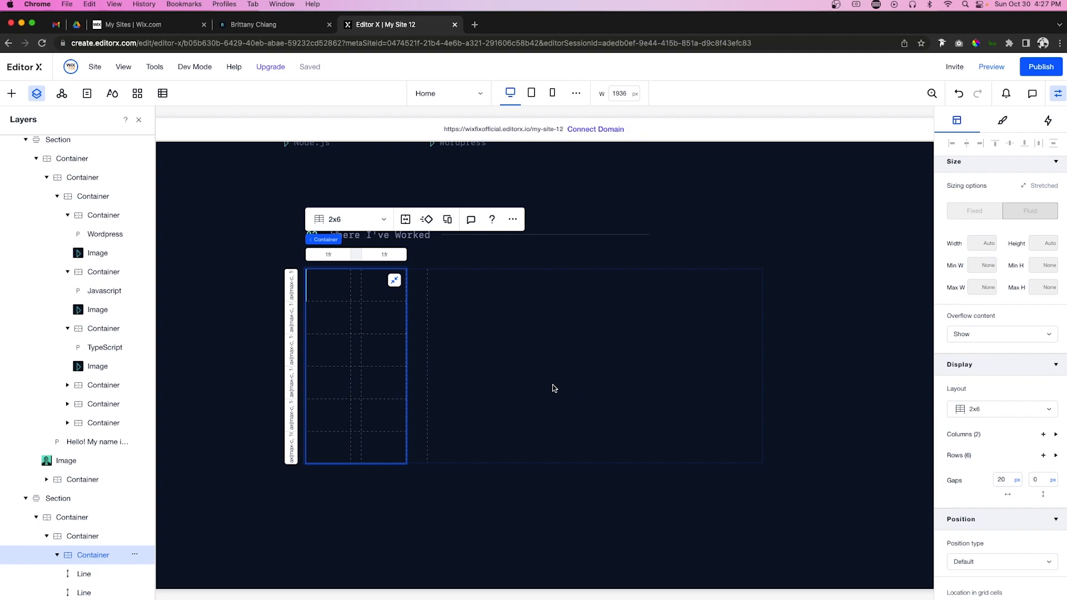
{"action": "left_click", "coordinate": [335, 256]}
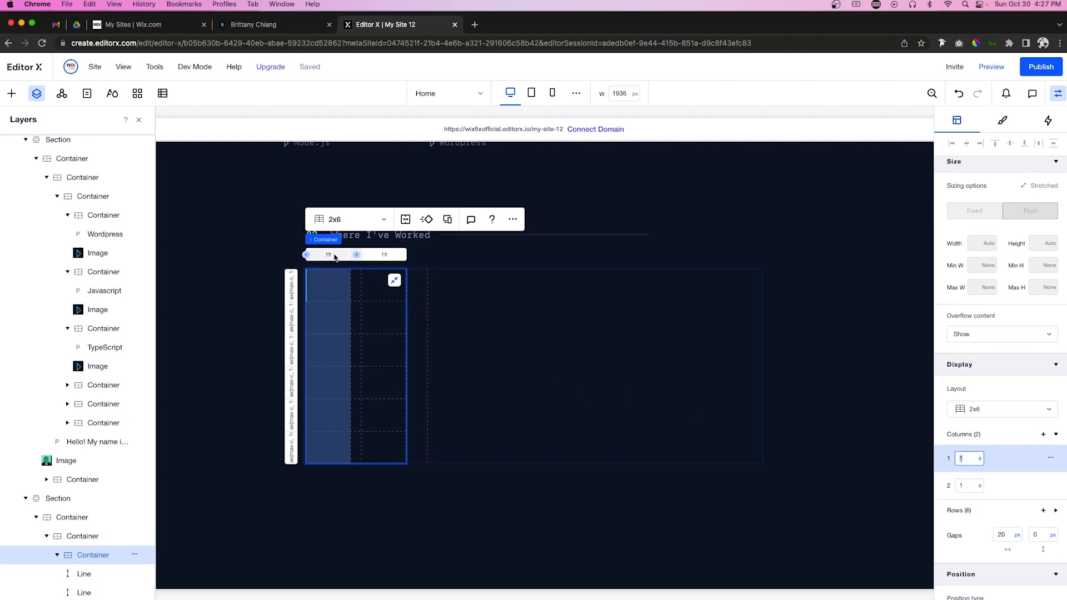
{"action": "left_click", "coordinate": [980, 461]}
{"action": "left_click", "coordinate": [980, 461]}
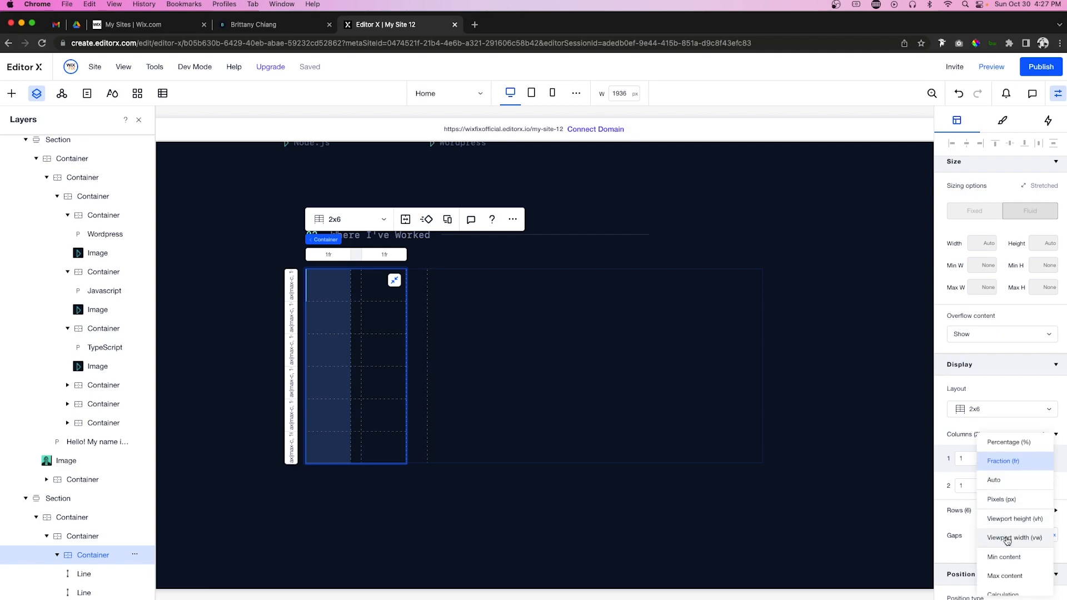
{"action": "left_click", "coordinate": [1007, 556]}
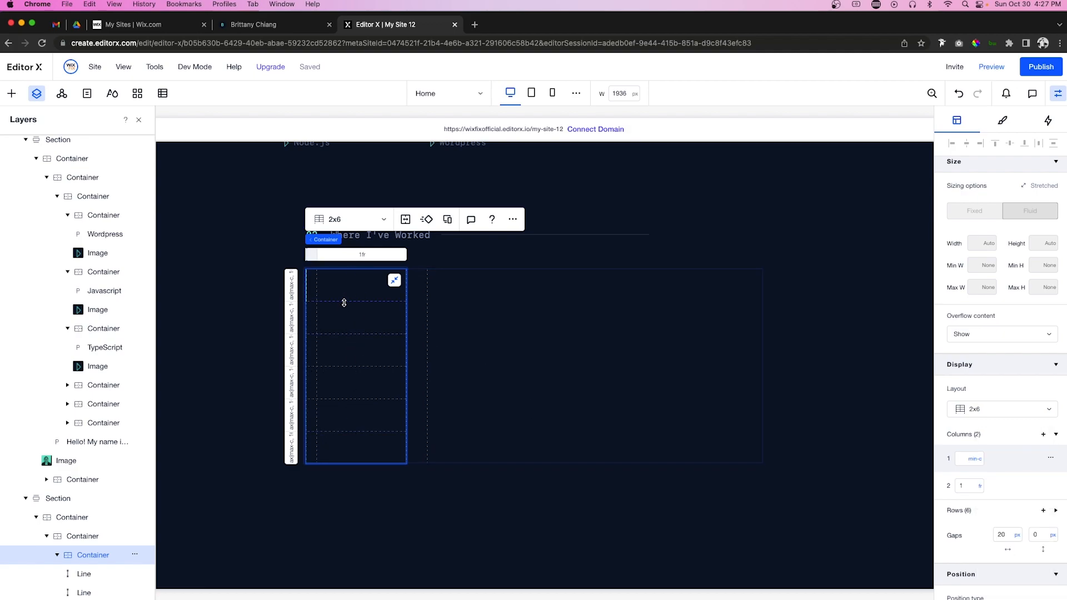
{"action": "scroll", "coordinate": [419, 182], "scroll_direction": "up", "scroll_amount": 1}
{"action": "scroll", "coordinate": [419, 182], "scroll_direction": "up", "scroll_amount": 3}
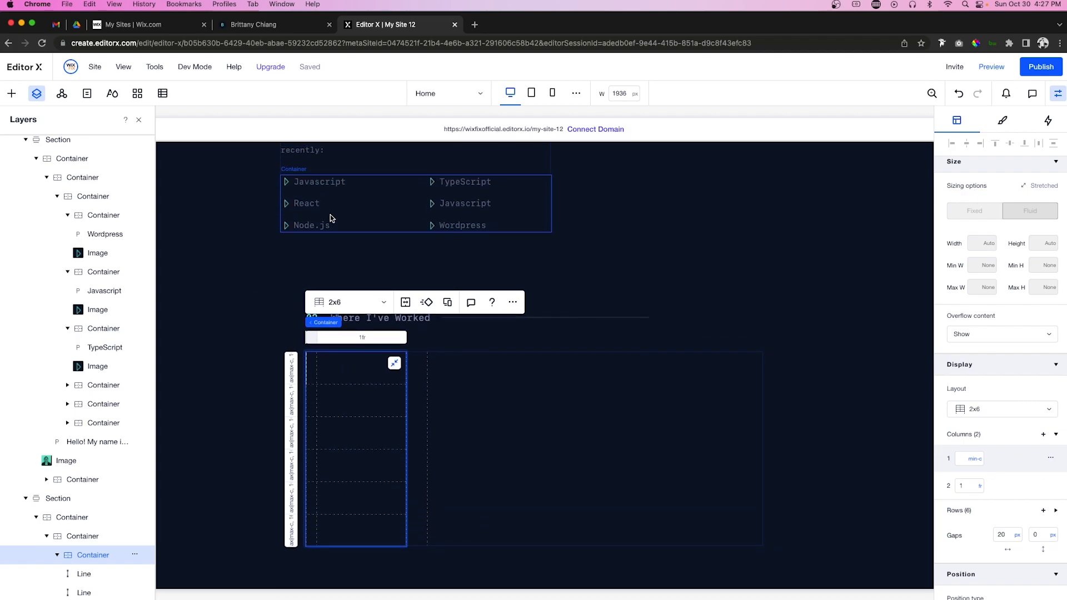
Step: Paste the Javascript text into the list grid's top row at 100% width and rename it Upstatement
{"action": "left_click", "coordinate": [309, 180]}
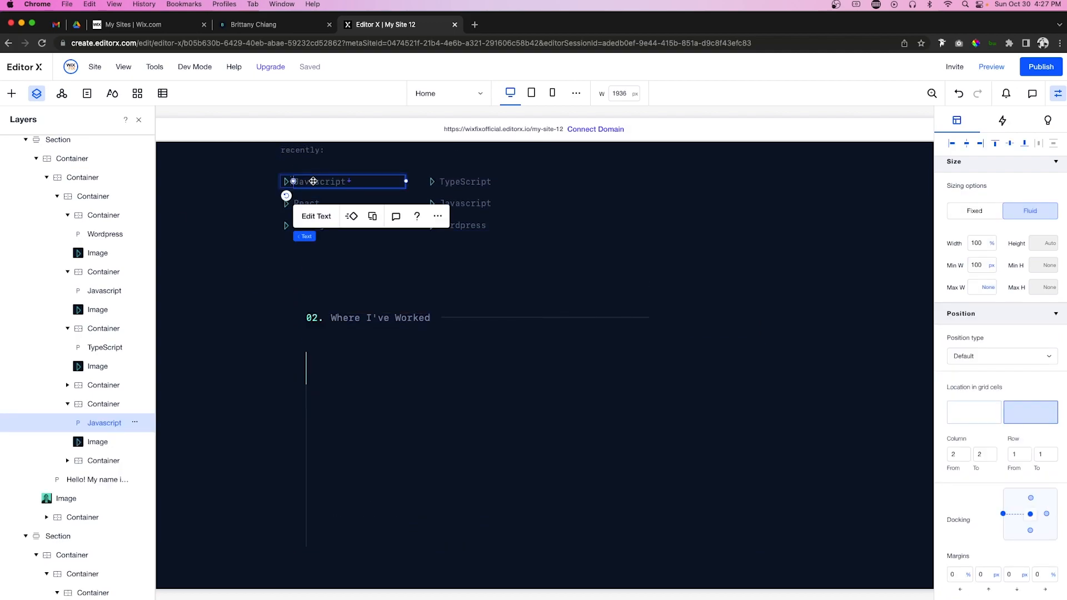
{"action": "left_click", "coordinate": [337, 368]}
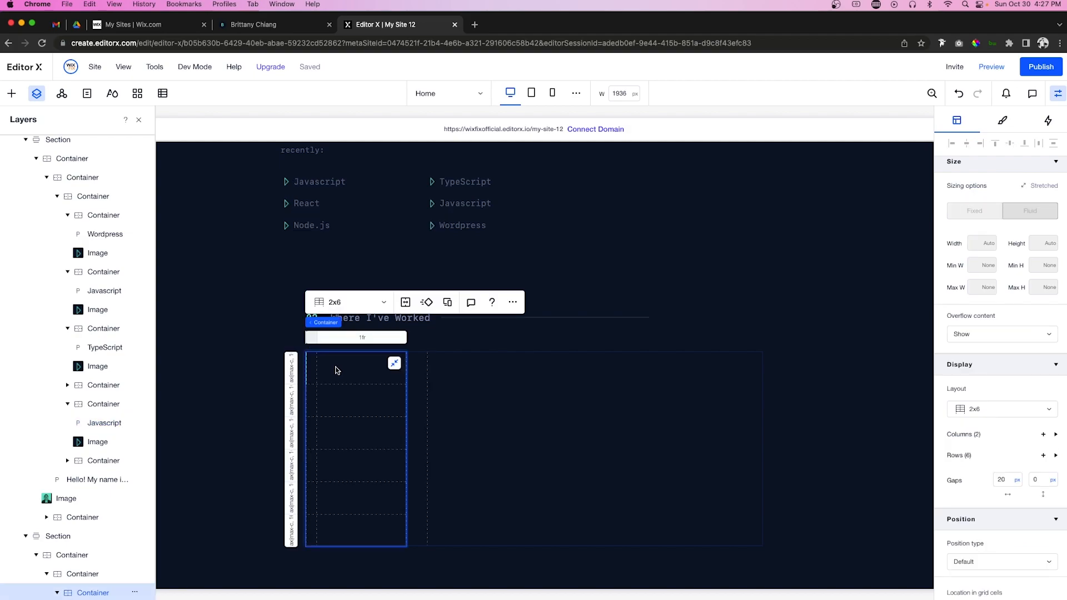
{"action": "right_click", "coordinate": [336, 369]}
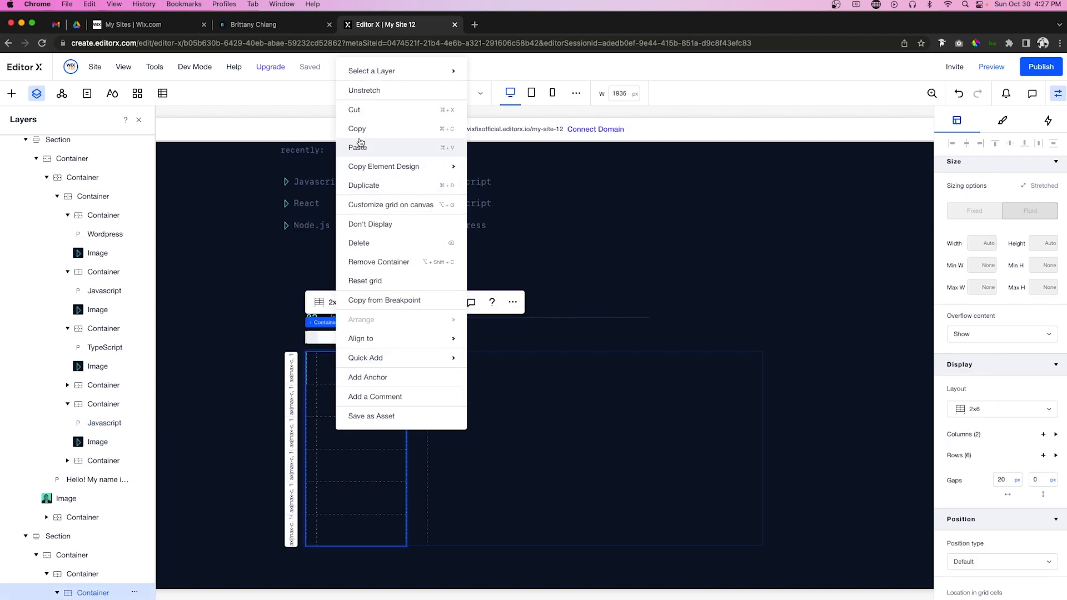
{"action": "left_click", "coordinate": [367, 371]}
{"action": "left_click", "coordinate": [352, 378]}
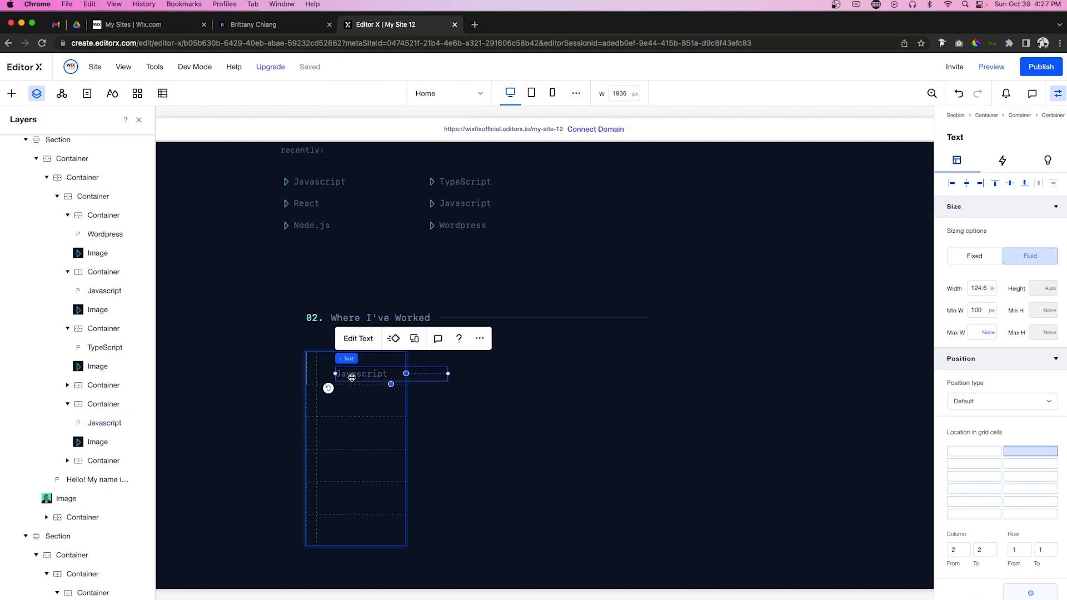
{"action": "left_click_drag", "start_coordinate": [352, 377], "coordinate": [334, 369]}
{"action": "left_click_drag", "start_coordinate": [426, 365], "coordinate": [398, 368]}
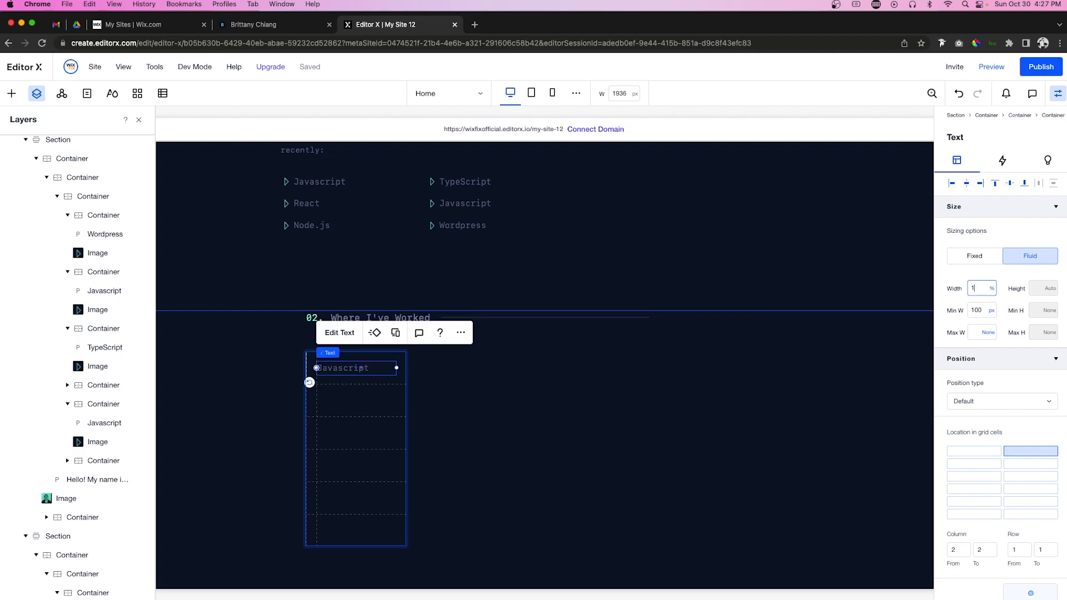
{"action": "key", "text": "Return"}
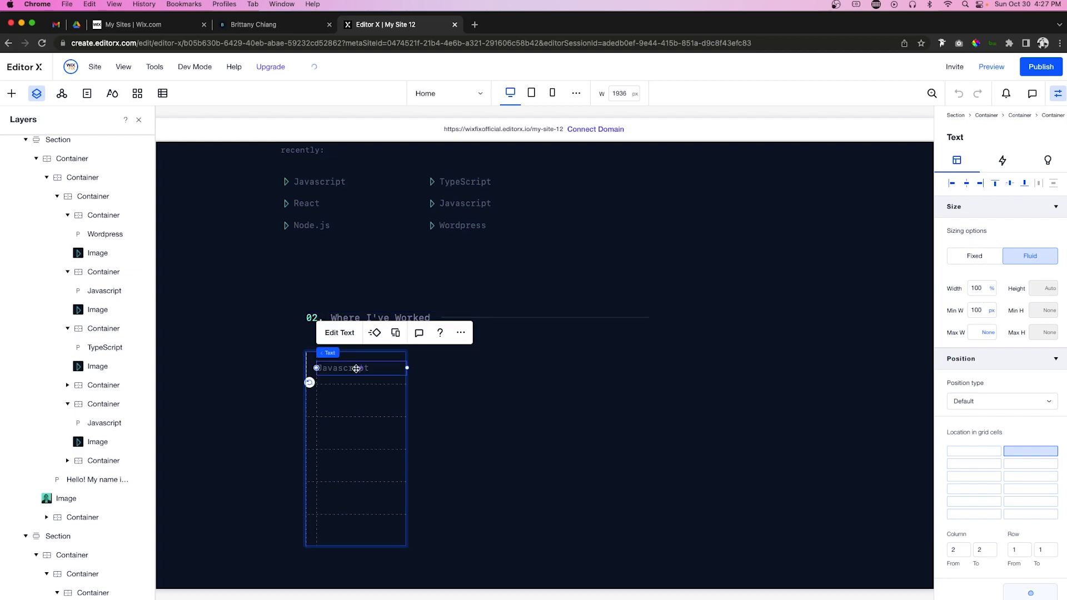
{"action": "double_click", "coordinate": [356, 368]}
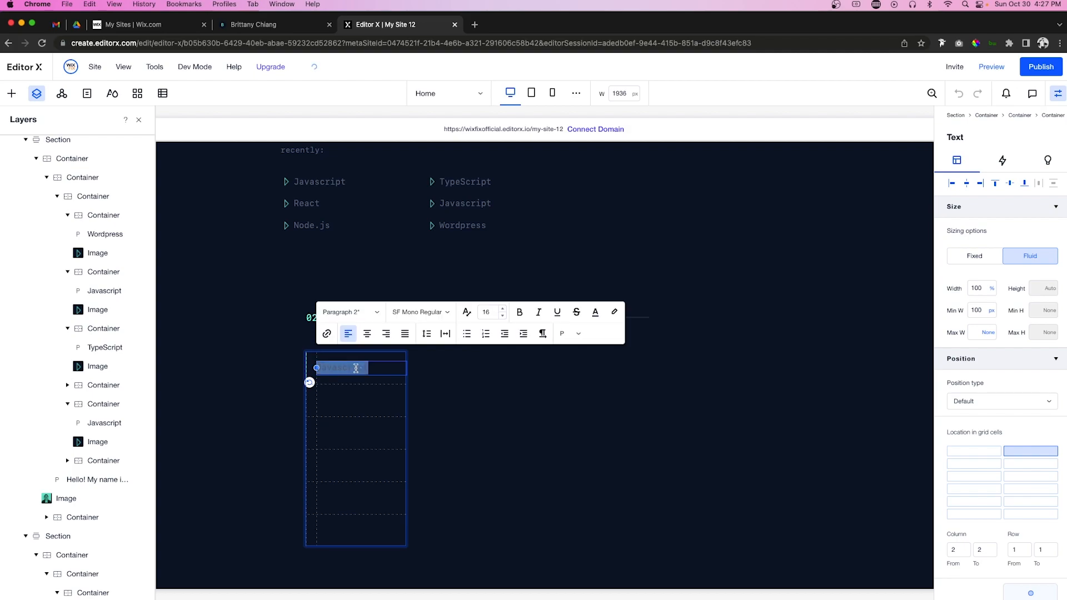
{"action": "key", "text": "BackSpace"}
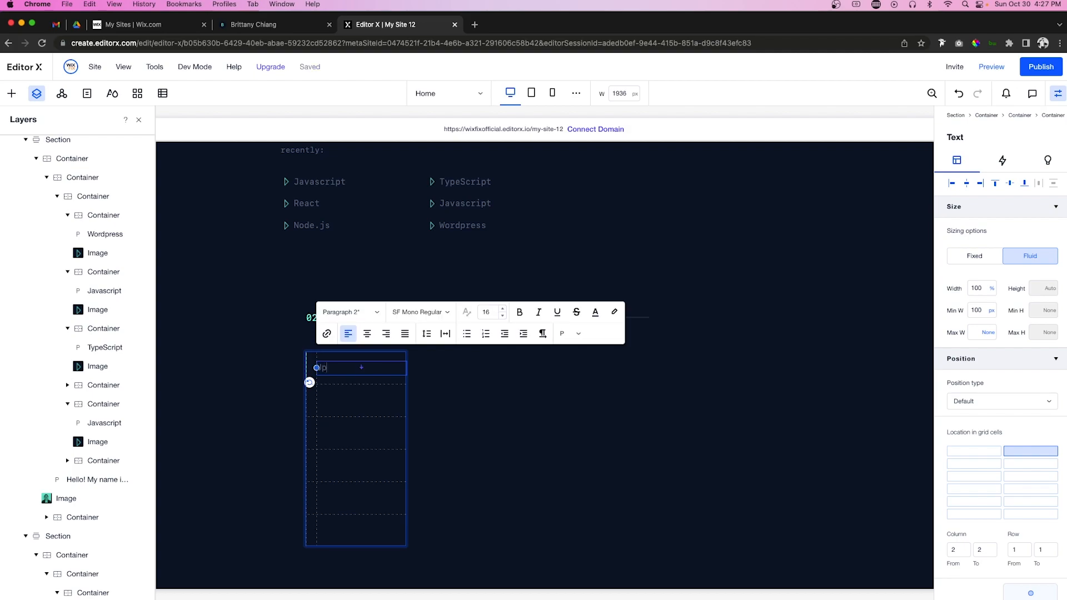
{"action": "type", "text": "Upstatement"}
{"action": "key", "text": "Escape"}
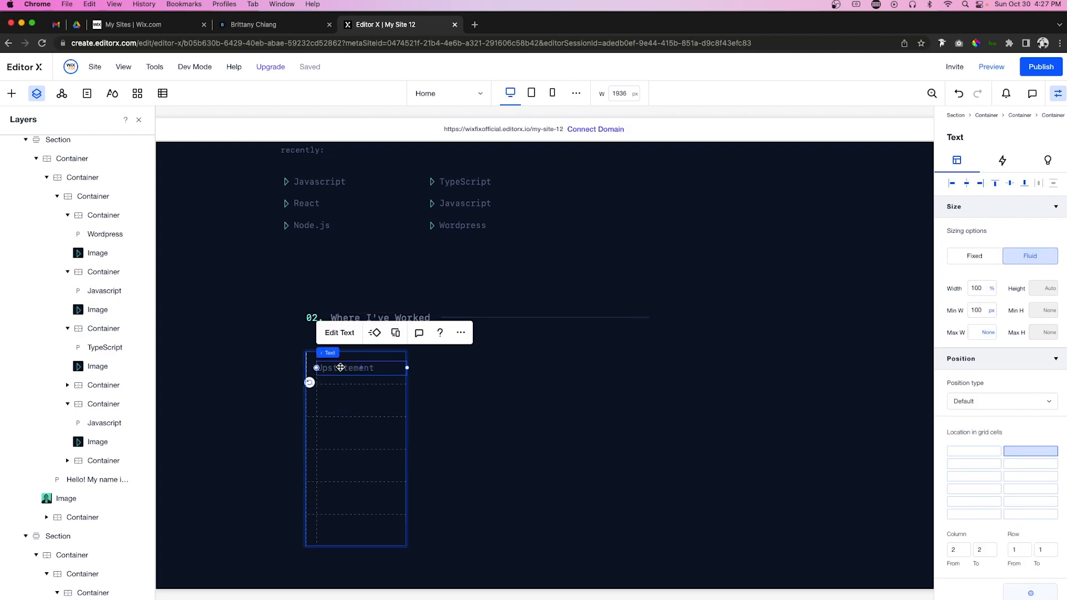
Step: Paste Upstatement copies into the next grid rows and align each in its cell
{"action": "left_click", "coordinate": [340, 408]}
{"action": "key", "text": "super+v"}
{"action": "left_click", "coordinate": [1027, 476]}
{"action": "left_click", "coordinate": [952, 183]}
{"action": "left_click", "coordinate": [1009, 183]}
{"action": "left_click", "coordinate": [1030, 464]}
{"action": "key", "text": "super+v"}
{"action": "left_click", "coordinate": [1028, 477]}
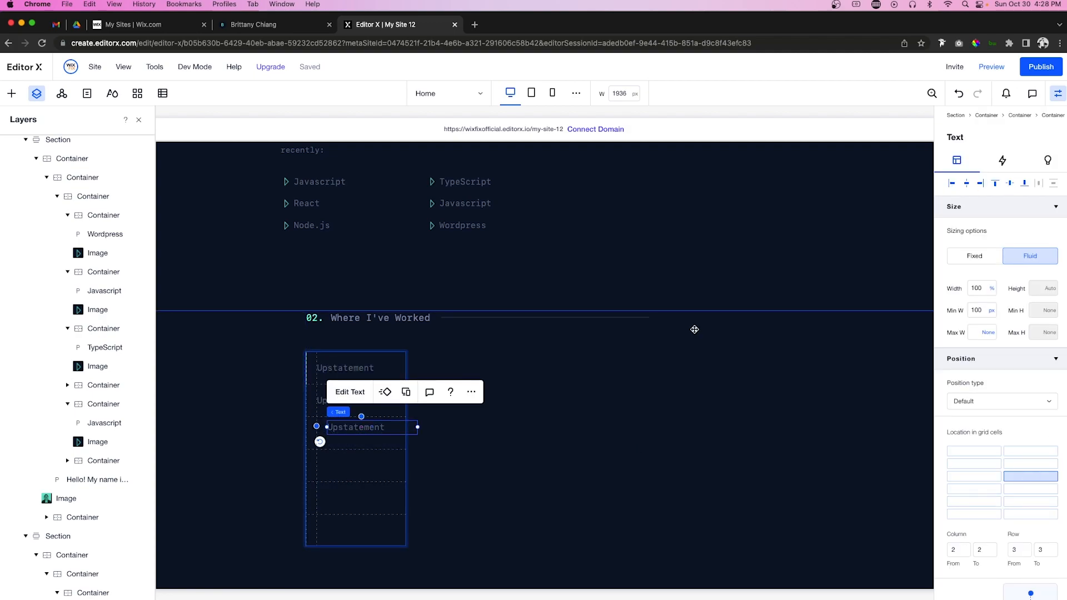
{"action": "left_click", "coordinate": [1010, 183]}
{"action": "scroll", "coordinate": [1000, 395], "scroll_direction": "down", "scroll_amount": 3}
{"action": "left_click", "coordinate": [1030, 348]}
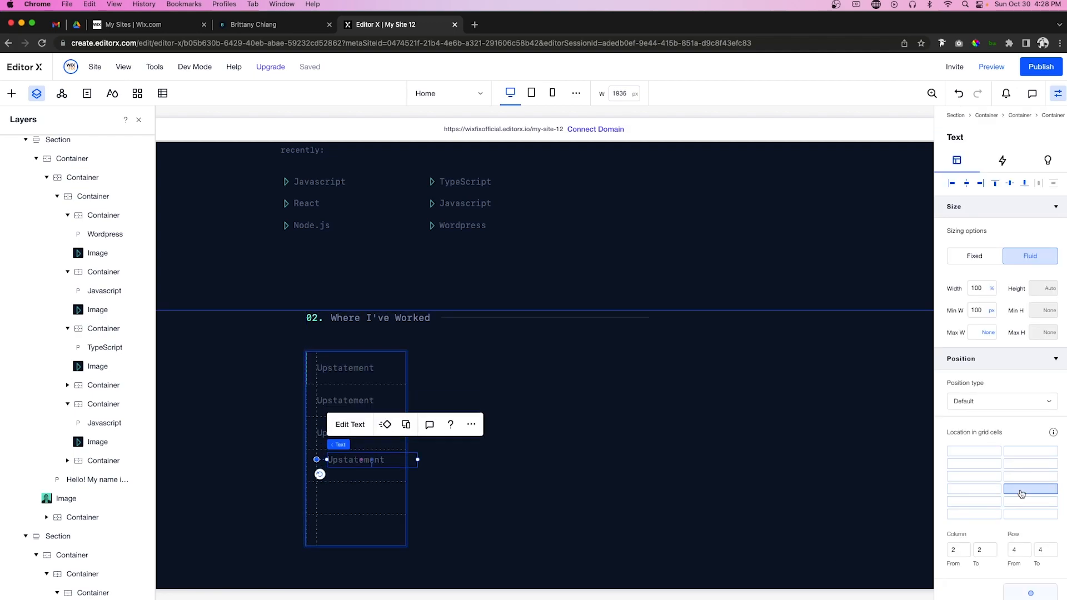
Step: Paste two more Upstatement copies into rows 5 and 6, vertically centred and left-aligned
{"action": "key", "text": "super+v"}
{"action": "left_click", "coordinate": [1014, 501]}
{"action": "left_click", "coordinate": [1010, 184]}
{"action": "left_click", "coordinate": [952, 183]}
{"action": "key", "text": "super+v"}
{"action": "left_click", "coordinate": [1030, 514]}
{"action": "left_click", "coordinate": [1010, 183]}
{"action": "left_click", "coordinate": [952, 183]}
Step: Rename the copies to Scout, Apple, Scout, Starry and MullenLowe
{"action": "double_click", "coordinate": [365, 401]}
{"action": "type", "text": "Scout"}
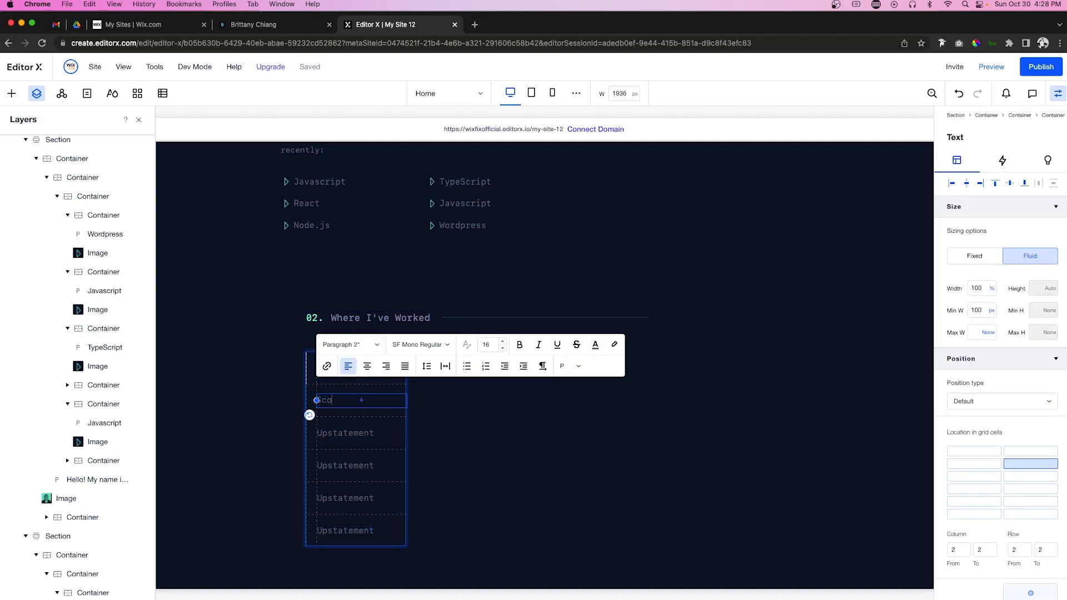
{"action": "double_click", "coordinate": [370, 432]}
{"action": "type", "text": "Apple"}
{"action": "double_click", "coordinate": [370, 467]}
{"action": "type", "text": "Scout"}
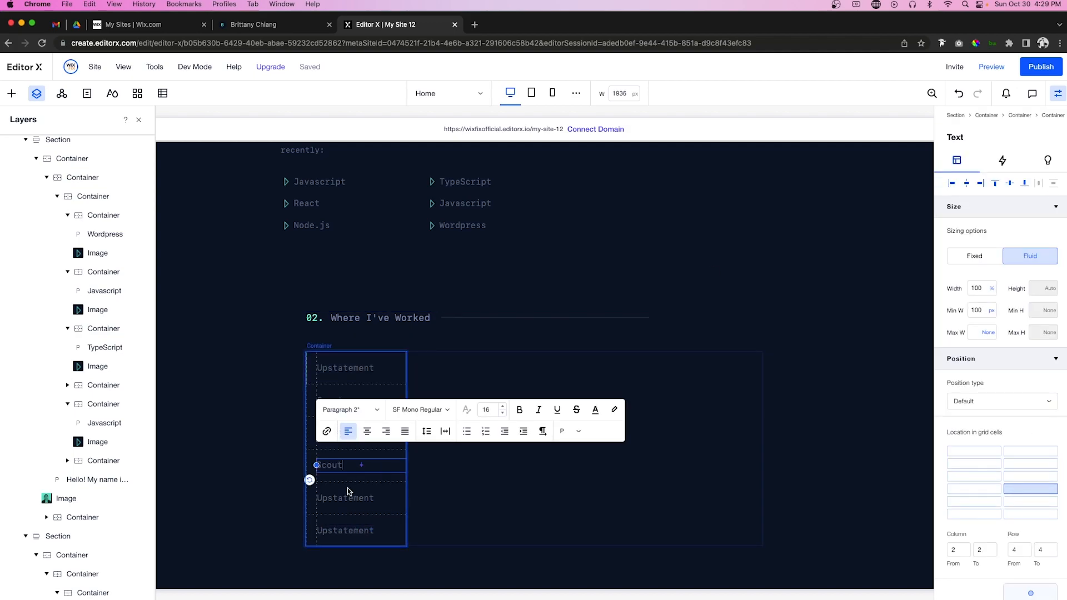
{"action": "double_click", "coordinate": [349, 498]}
{"action": "type", "text": "Starry"}
{"action": "left_click", "coordinate": [342, 534]}
{"action": "double_click", "coordinate": [342, 534]}
{"action": "type", "text": "MullenLowe"}
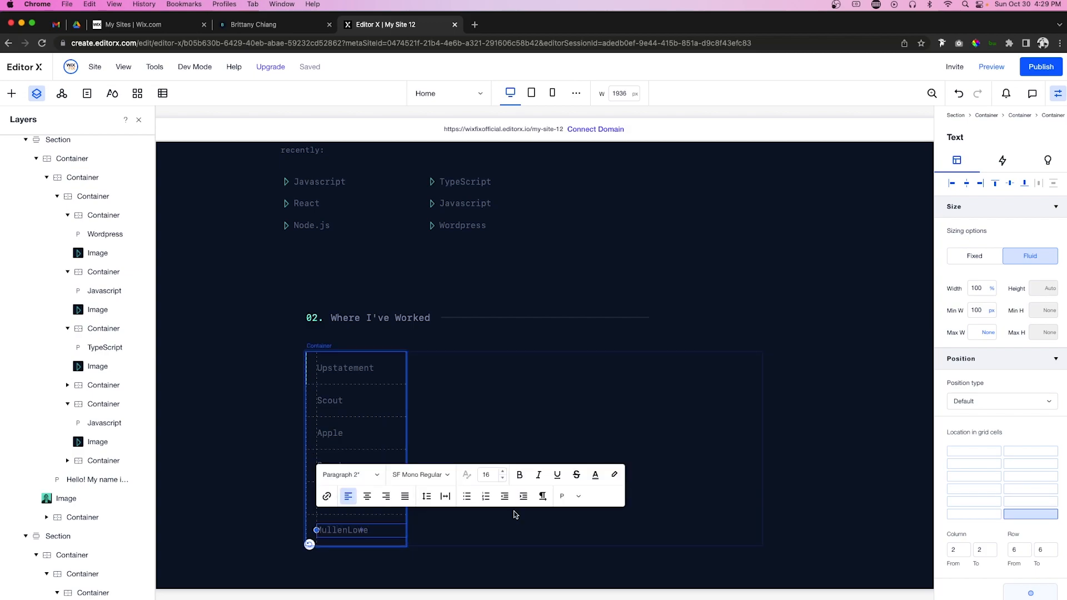
{"action": "left_click", "coordinate": [824, 400]}
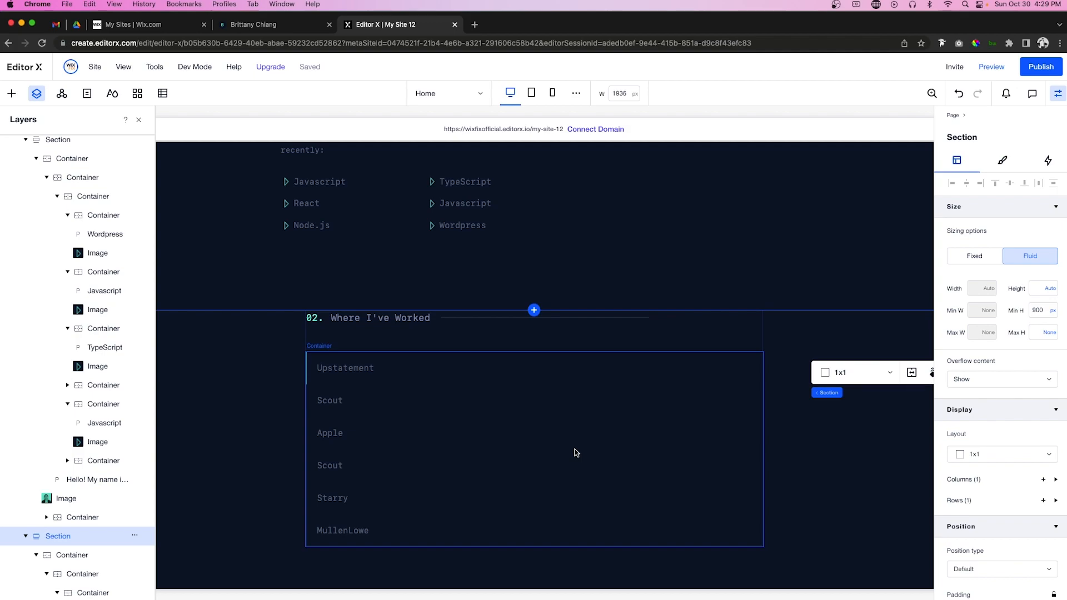
Step: Paste the Where I've Worked text into the list container, aligned left and top at 100% width
{"action": "left_click", "coordinate": [543, 437]}
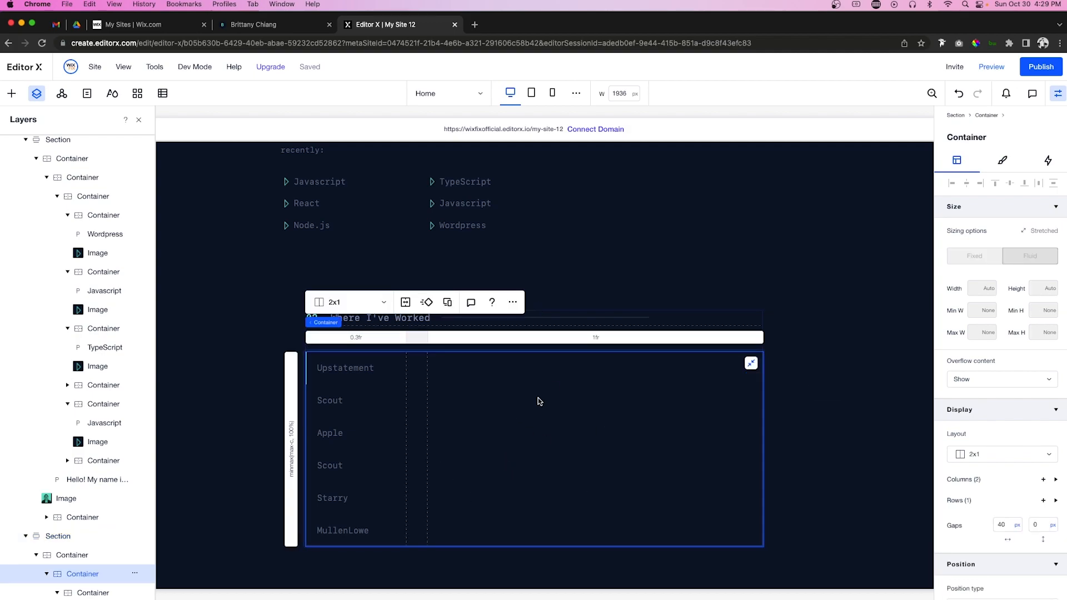
{"action": "left_click", "coordinate": [389, 318]}
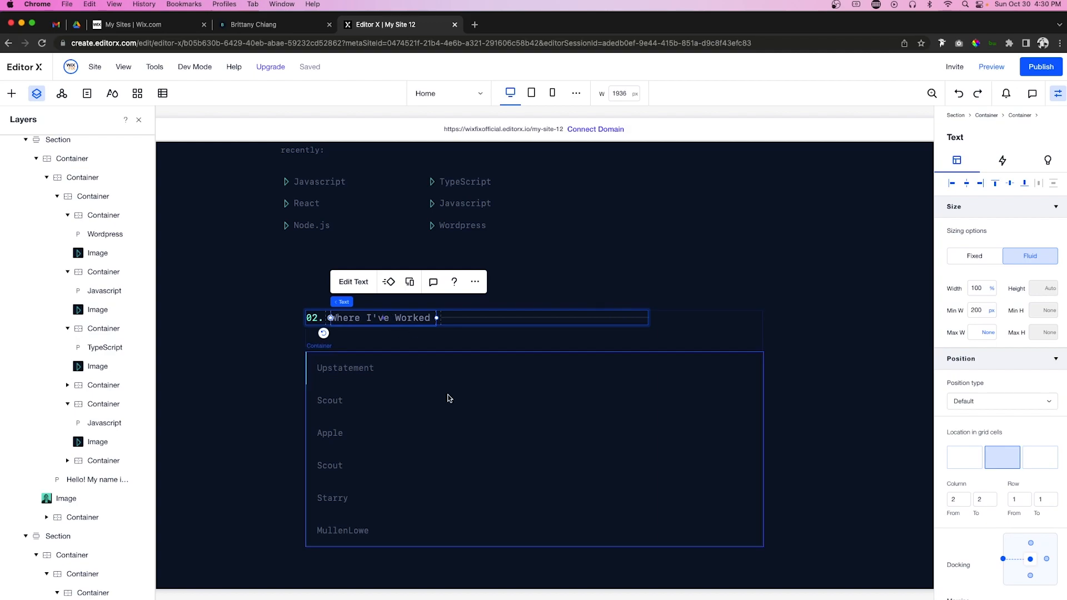
{"action": "left_click", "coordinate": [490, 401]}
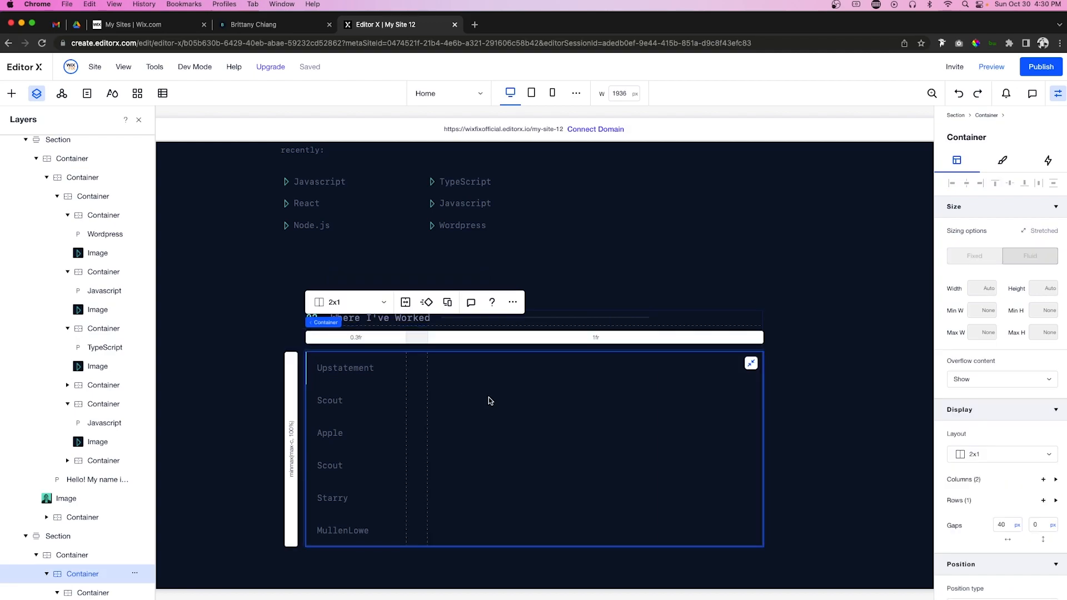
{"action": "right_click", "coordinate": [489, 400]}
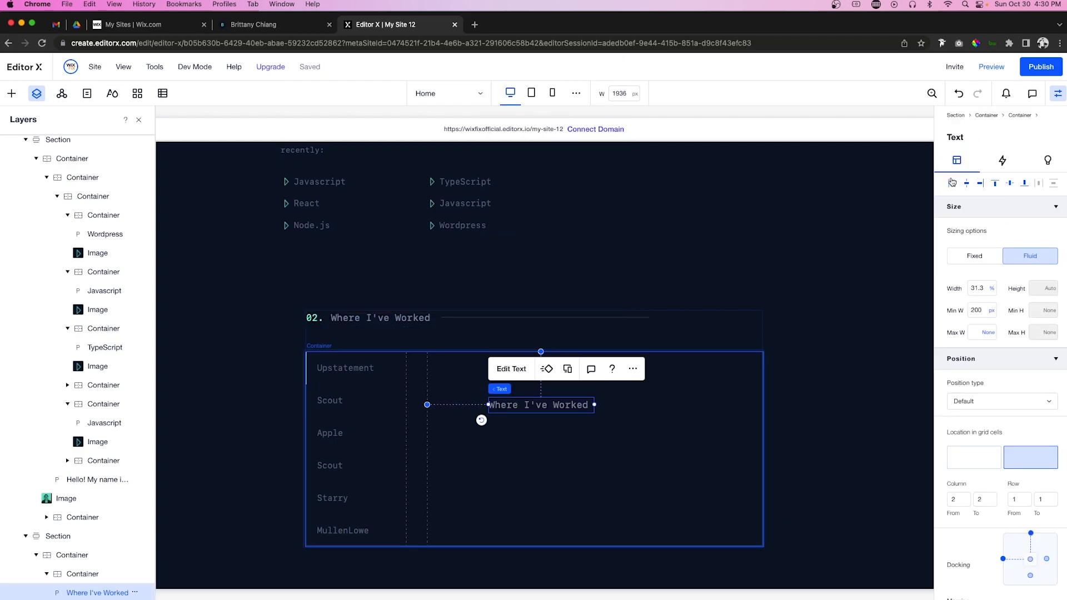
{"action": "left_click", "coordinate": [952, 182]}
{"action": "left_click", "coordinate": [995, 184]}
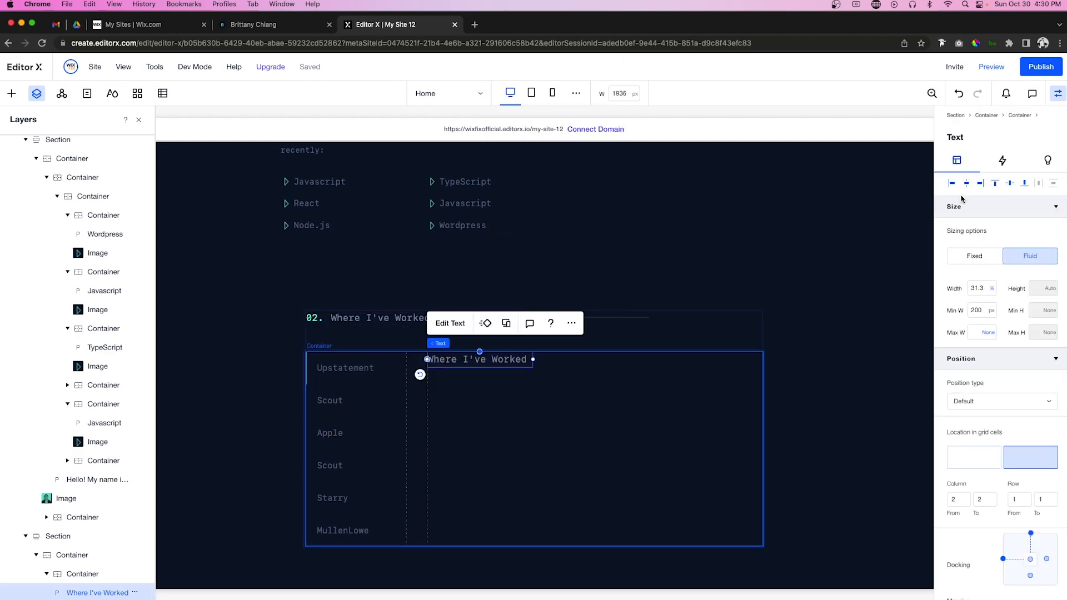
{"action": "left_click", "coordinate": [983, 287]}
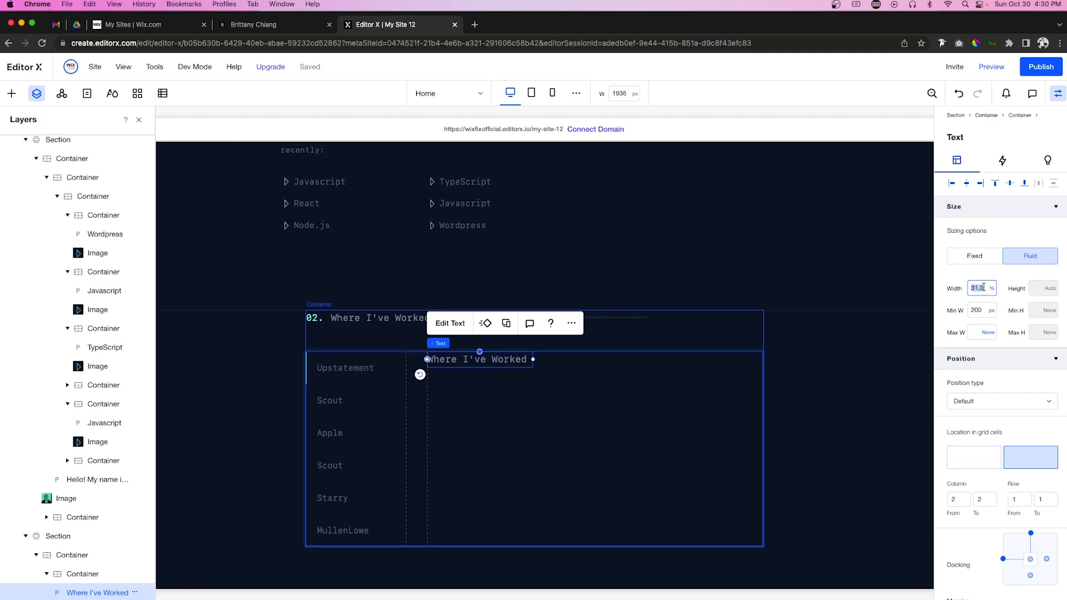
{"action": "type", "text": "100"}
{"action": "key", "text": "Return"}
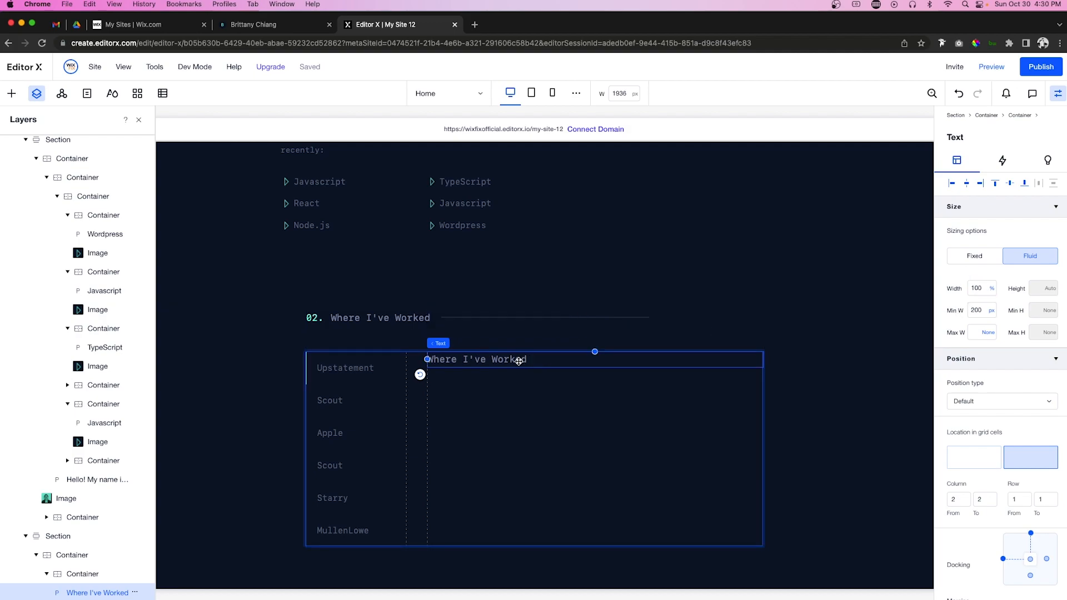
Step: Replace the copy with 'Engineer @ Upstatement' in light grey-blue, with '@ Upstatement' teal
{"action": "double_click", "coordinate": [518, 360]}
{"action": "type", "text": "Engineer @ Upstatement"}
{"action": "key", "text": "super+a"}
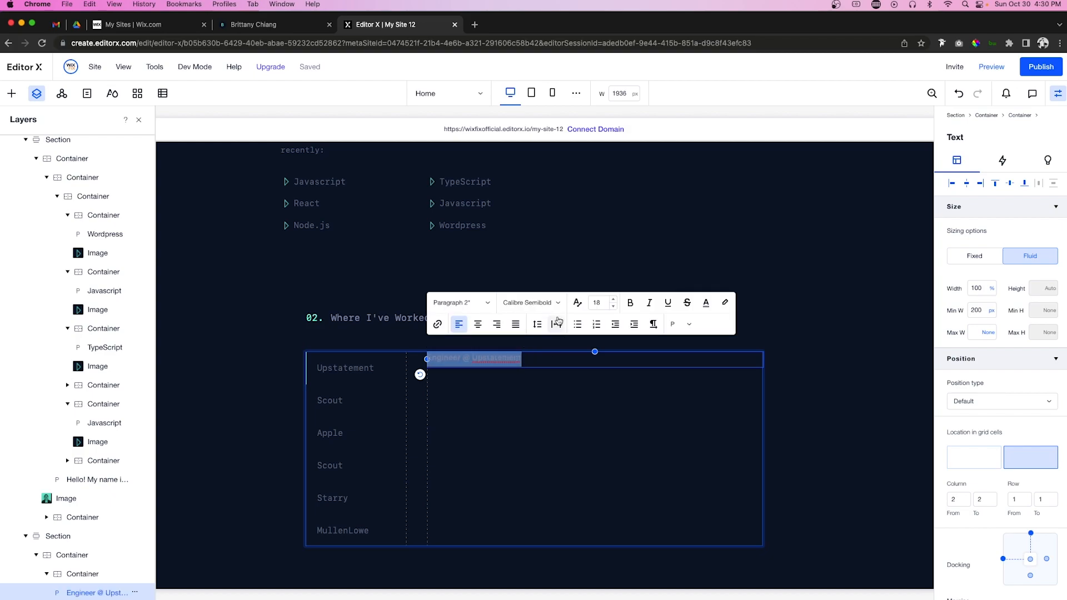
{"action": "left_click", "coordinate": [706, 307]}
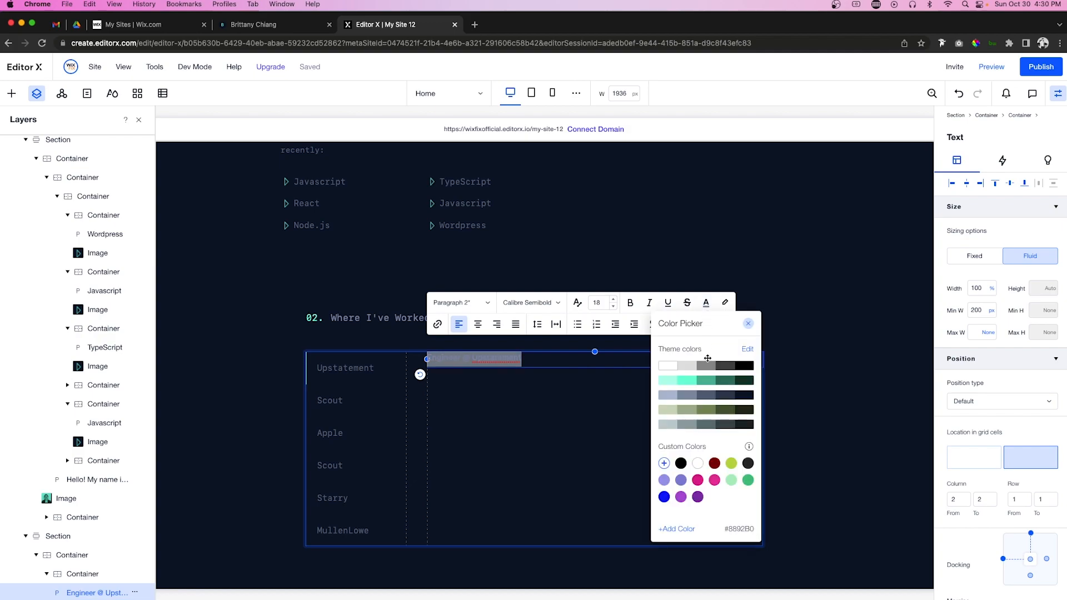
{"action": "left_click", "coordinate": [670, 396]}
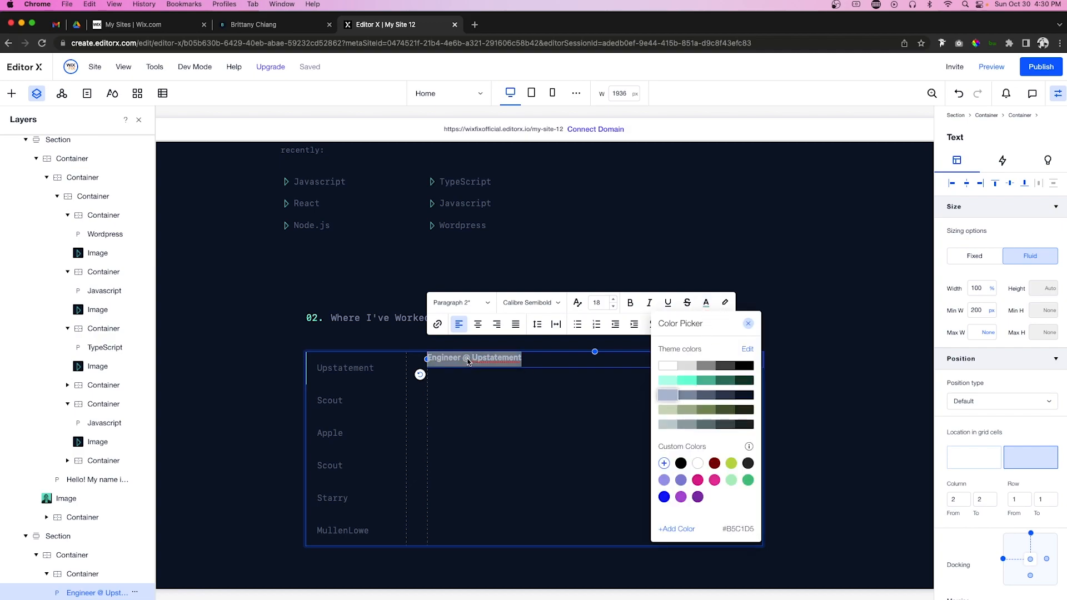
{"action": "left_click", "coordinate": [468, 362]}
{"action": "left_click_drag", "start_coordinate": [464, 358], "coordinate": [526, 359]}
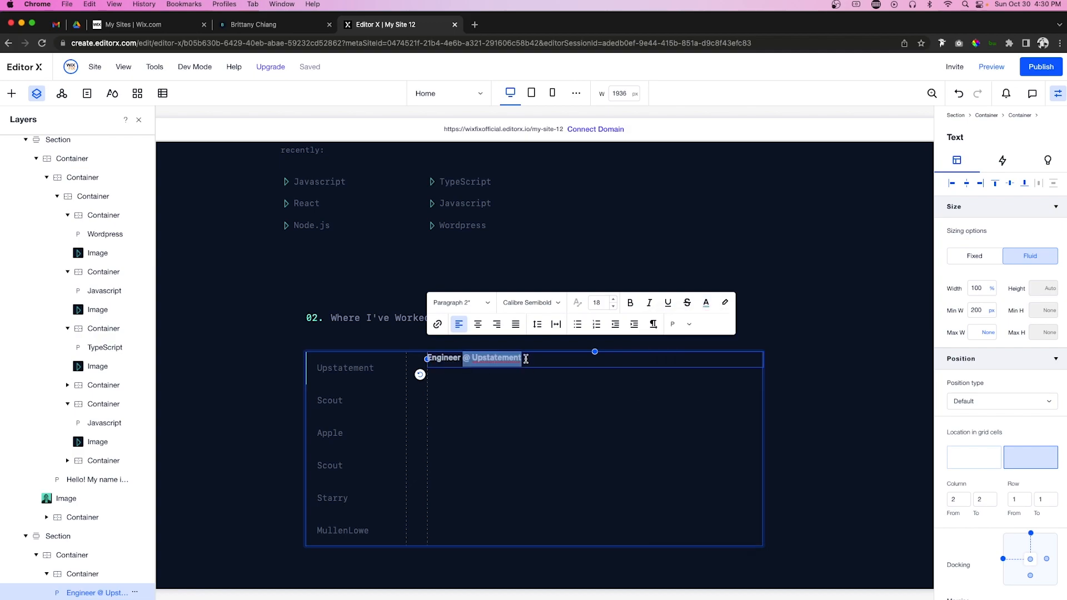
{"action": "left_click", "coordinate": [705, 304]}
{"action": "left_click", "coordinate": [689, 383]}
{"action": "left_click", "coordinate": [590, 414]}
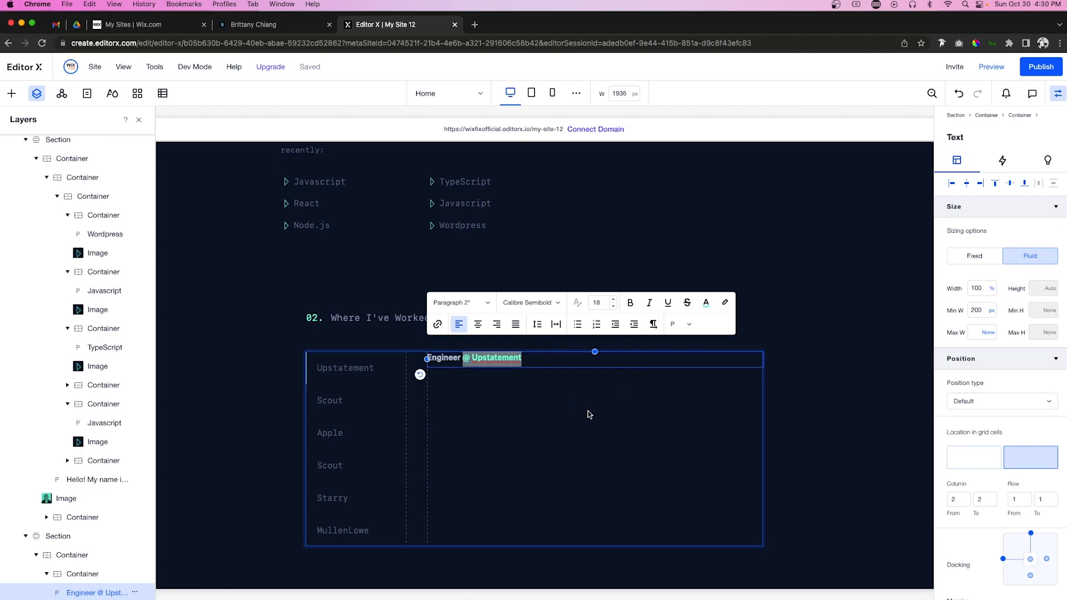
{"action": "left_click", "coordinate": [589, 414]}
Step: Set the Engineer @ Upstatement heading's font size to 22
{"action": "left_click", "coordinate": [510, 362]}
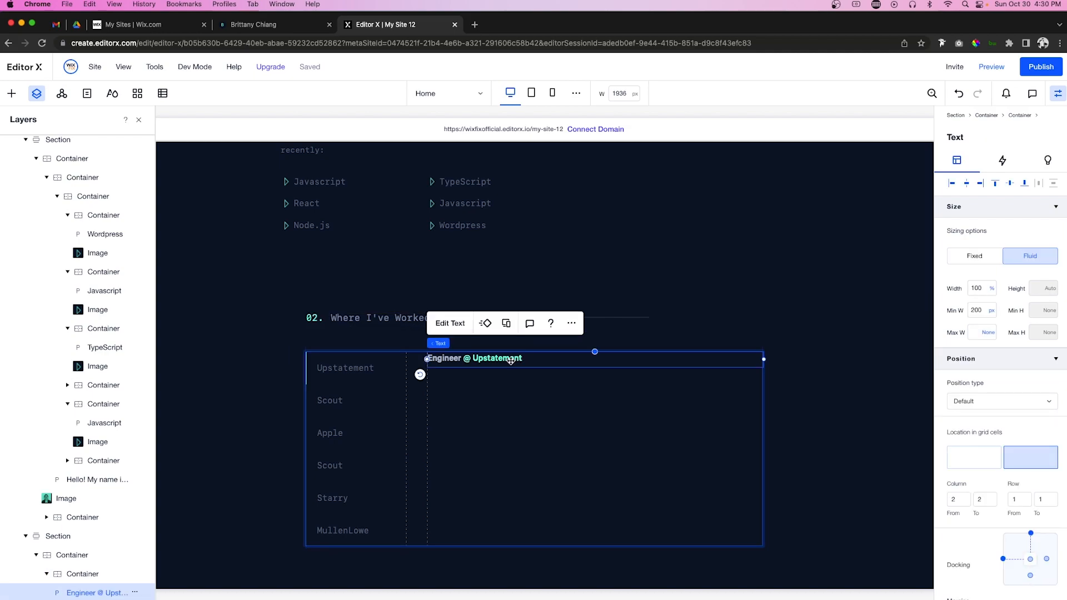
{"action": "double_click", "coordinate": [511, 361]}
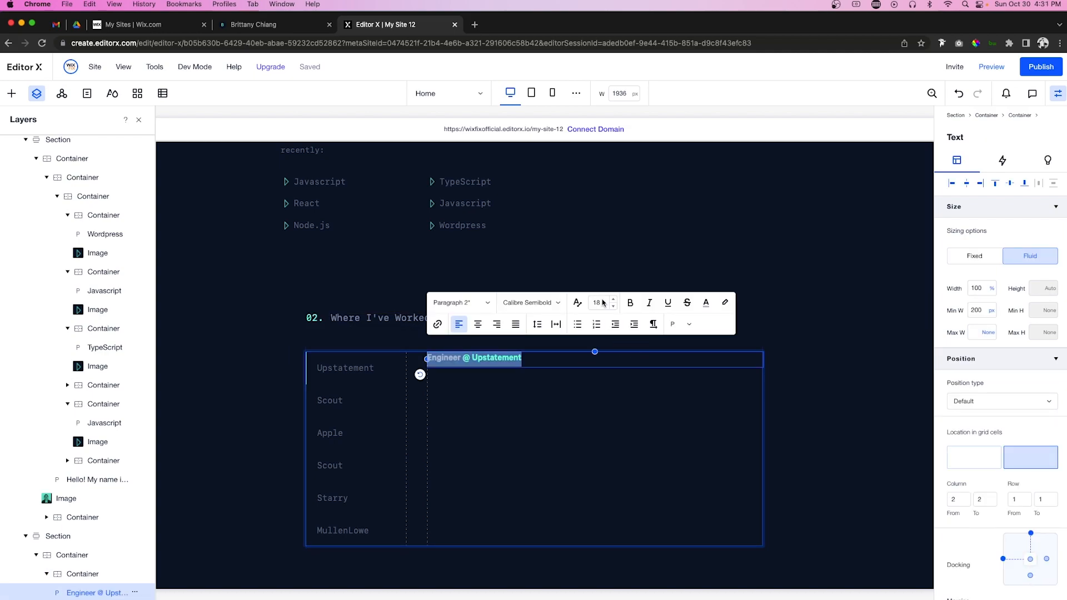
{"action": "left_click", "coordinate": [602, 303]}
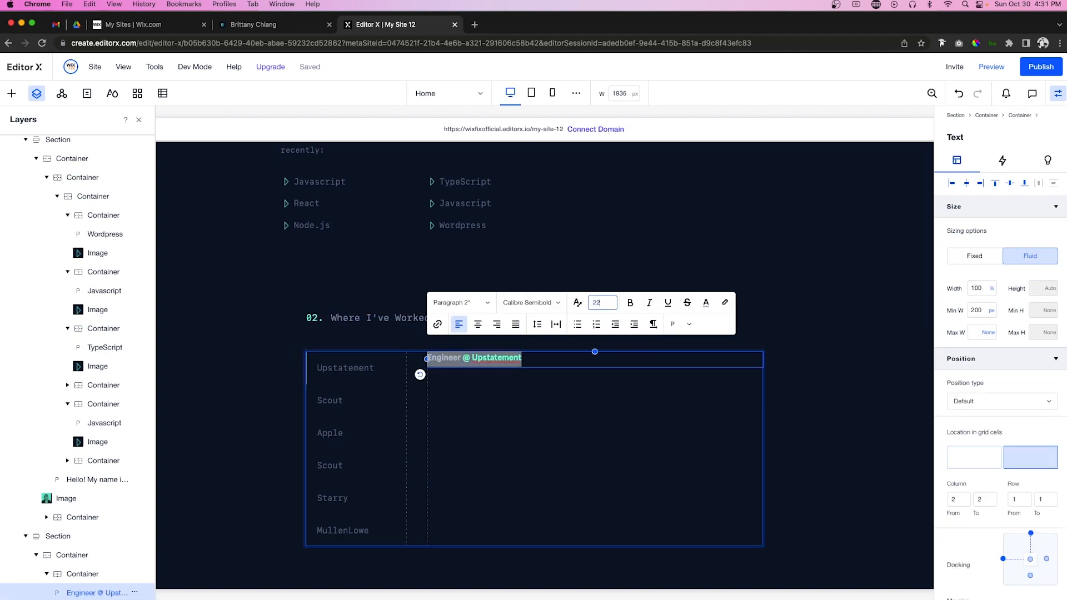
{"action": "type", "text": "22"}
{"action": "key", "text": "Return"}
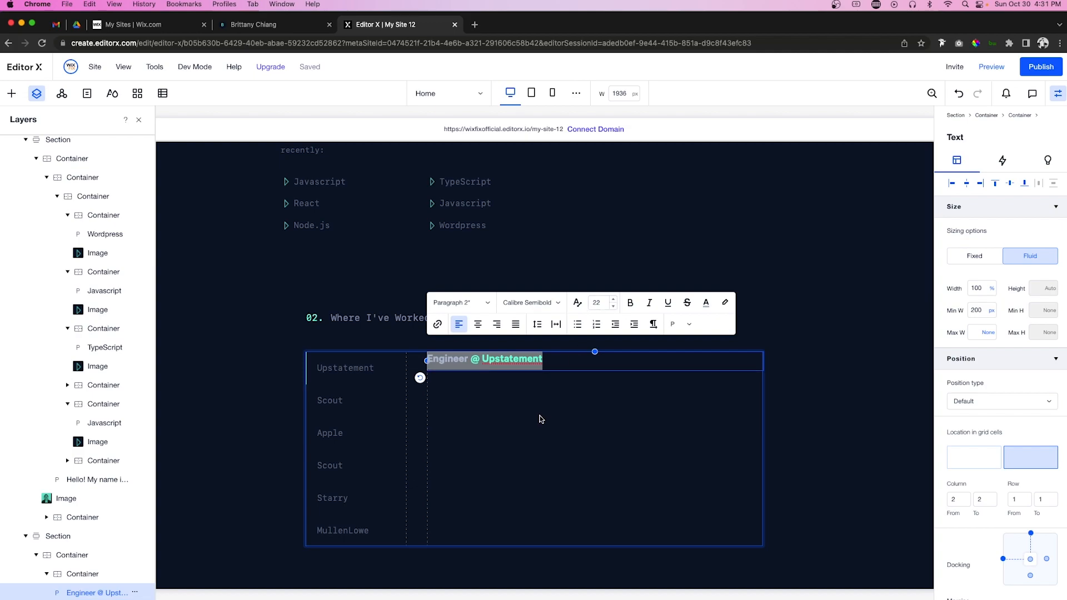
{"action": "left_click", "coordinate": [541, 419]}
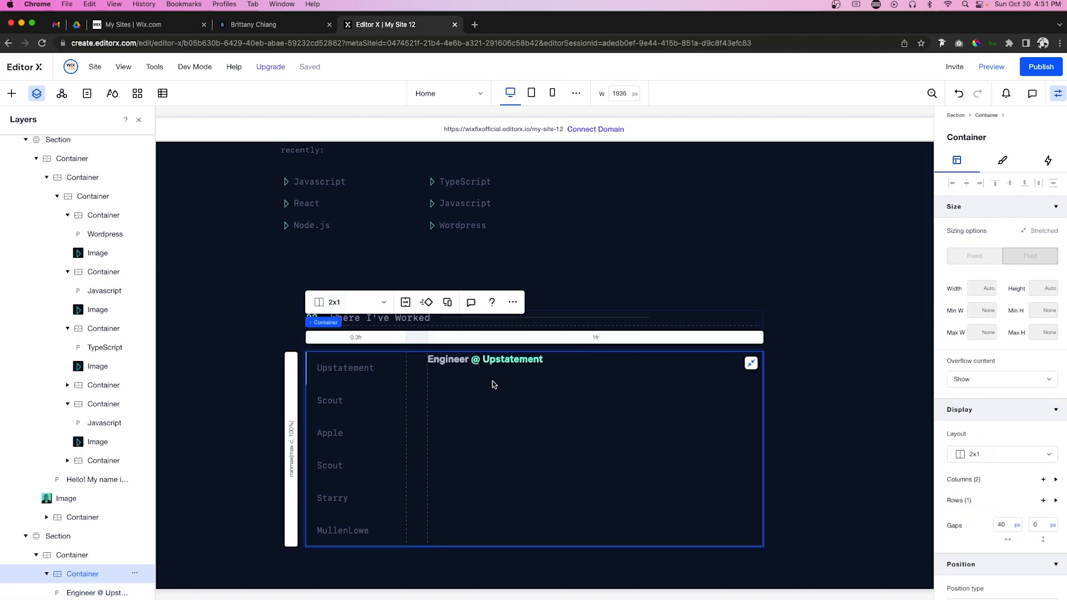
Step: Paste an Upstatement text copy under the heading, left-aligned at 100% width
{"action": "left_click", "coordinate": [361, 362]}
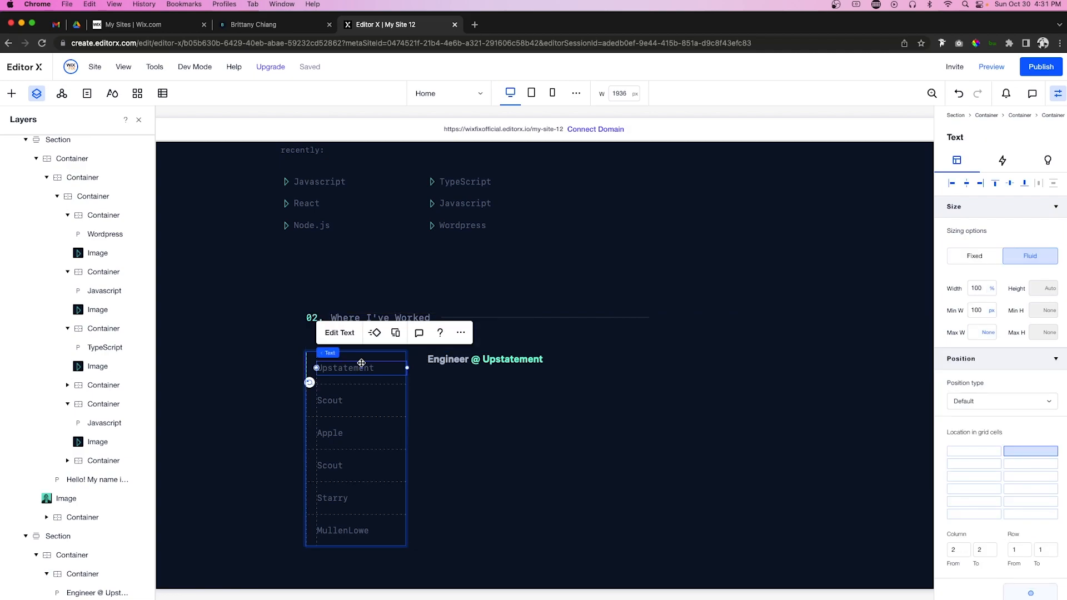
{"action": "left_click", "coordinate": [507, 418]}
{"action": "key", "text": "cmd+v"}
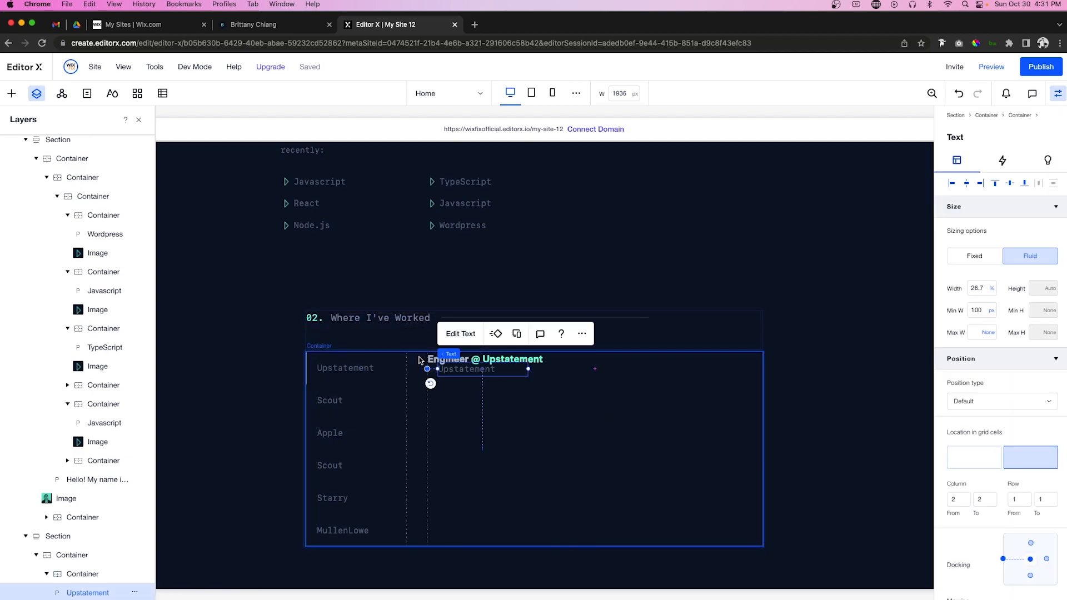
{"action": "left_click", "coordinate": [951, 184]}
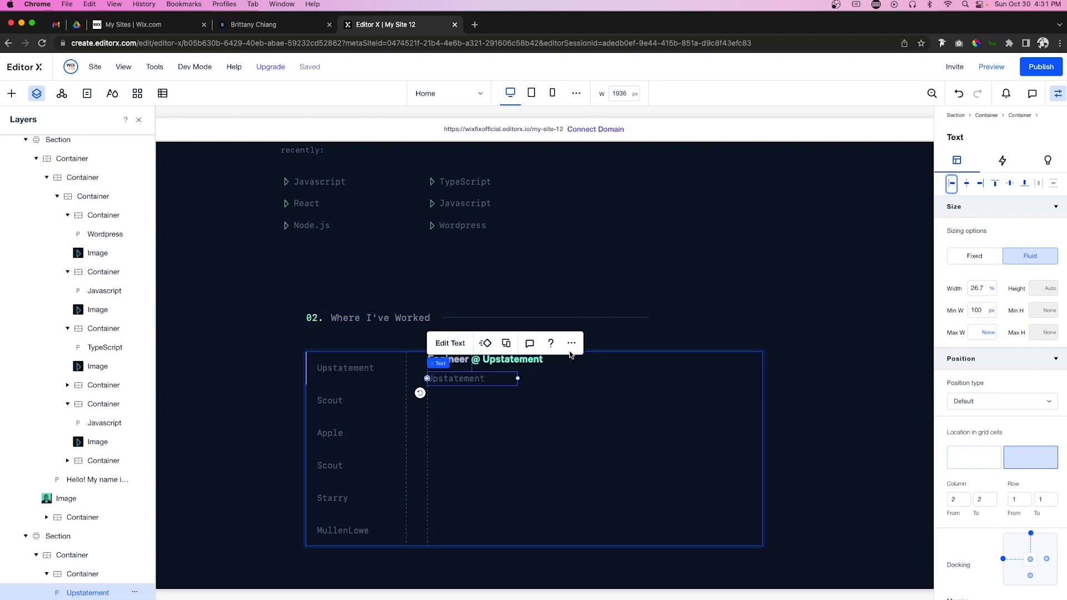
{"action": "left_click", "coordinate": [982, 288]}
{"action": "type", "text": "100"}
{"action": "key", "text": "Return"}
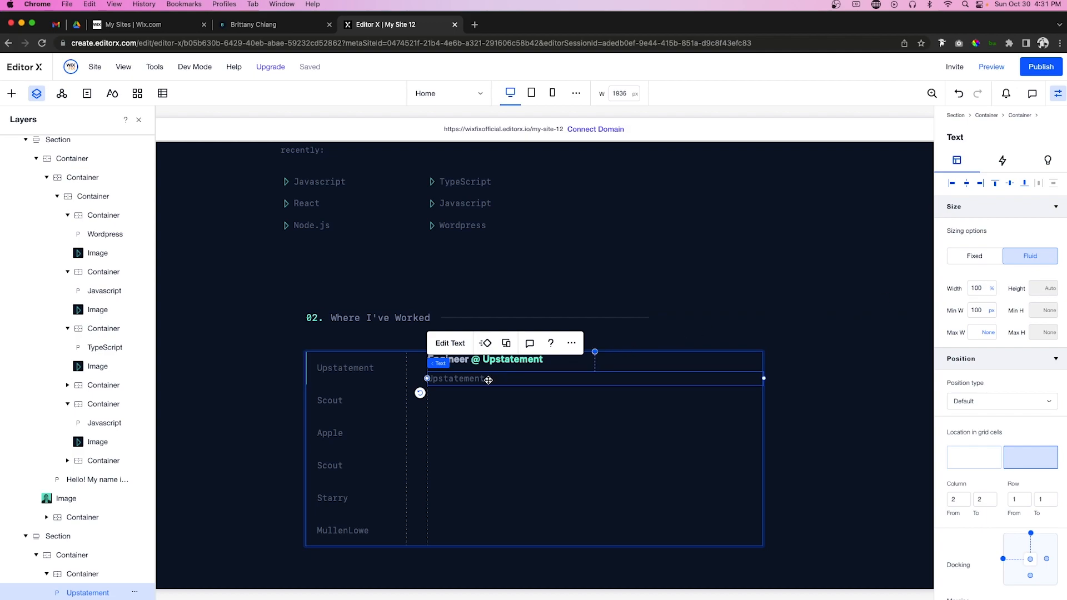
Step: Change the pasted text to 'May 2018 - present' in a muted grey-blue
{"action": "double_click", "coordinate": [488, 380]}
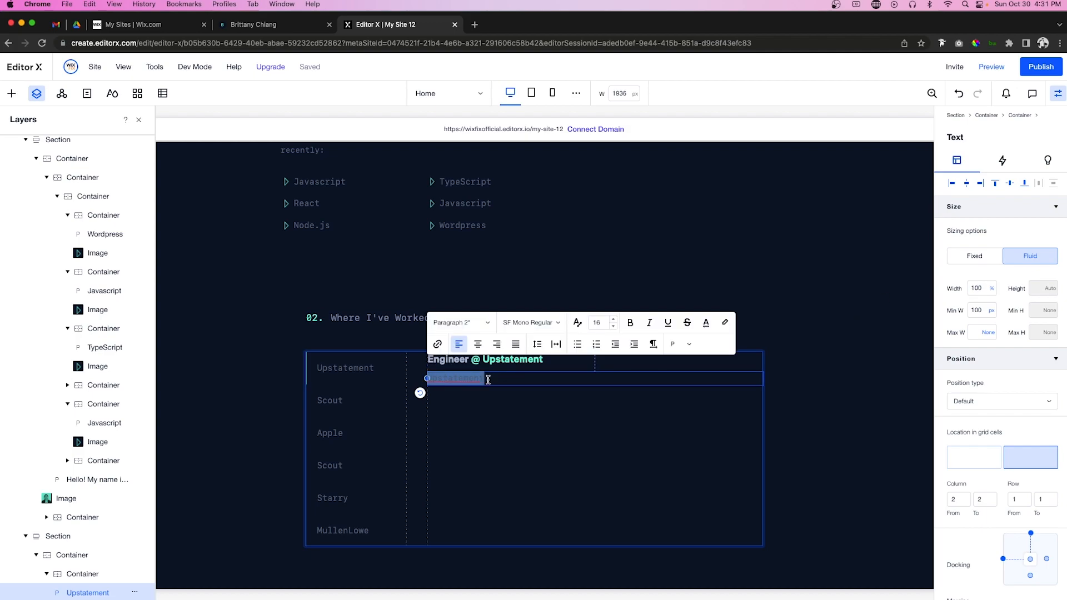
{"action": "type", "text": "May 2018 - present"}
{"action": "double_click", "coordinate": [521, 382]}
{"action": "triple_click", "coordinate": [520, 381]}
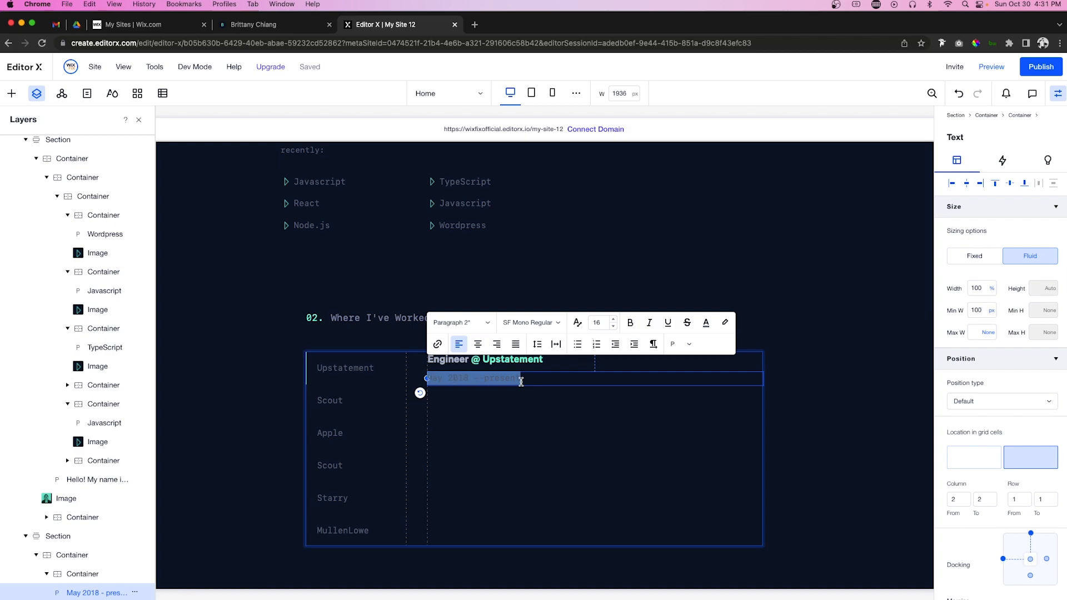
{"action": "left_click", "coordinate": [705, 325]}
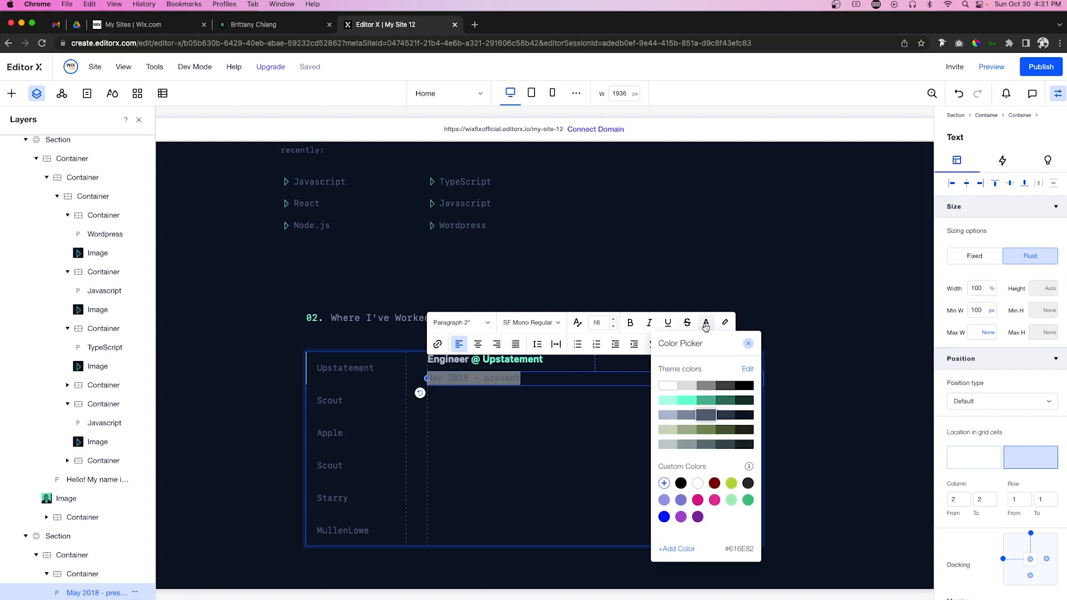
{"action": "left_click", "coordinate": [686, 416]}
{"action": "left_click", "coordinate": [350, 367]}
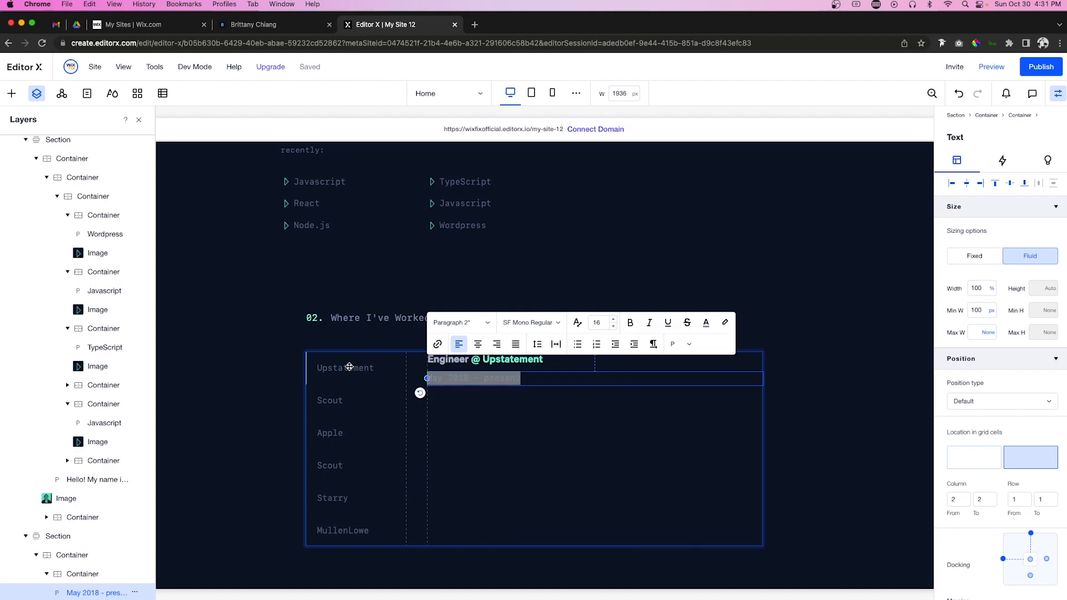
Step: Recolour the Upstatement tab label mint green
{"action": "left_click", "coordinate": [351, 370]}
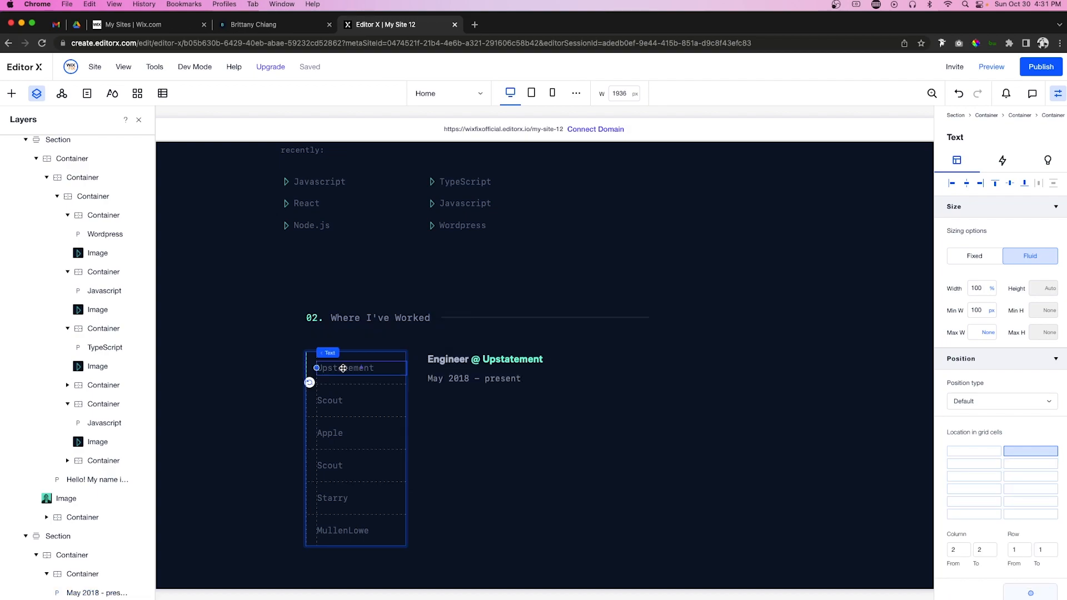
{"action": "double_click", "coordinate": [351, 369]}
{"action": "double_click", "coordinate": [351, 368]}
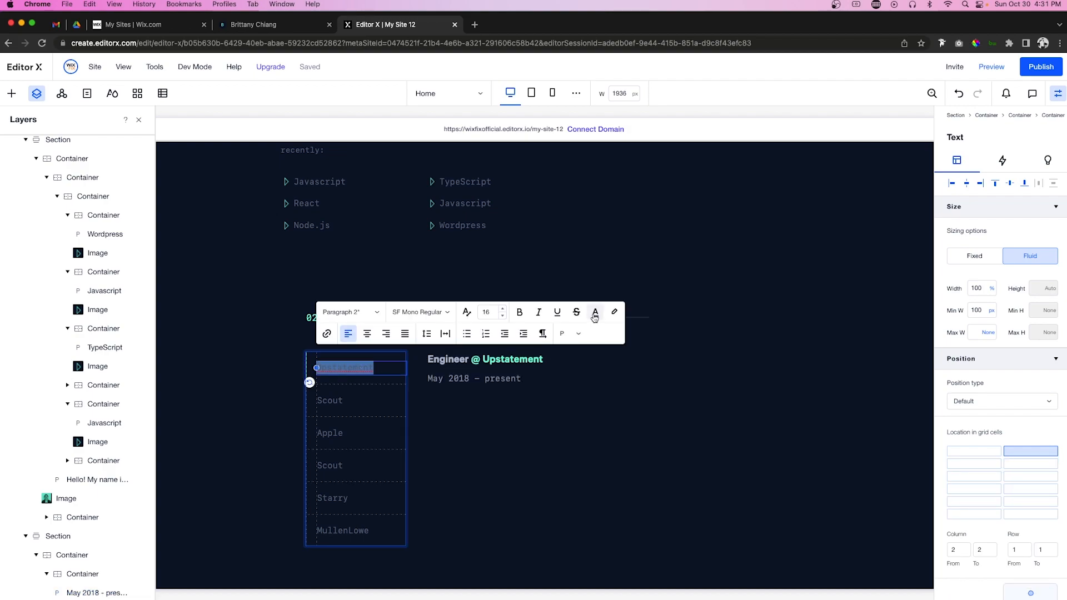
{"action": "left_click", "coordinate": [594, 313]}
{"action": "left_click", "coordinate": [577, 389]}
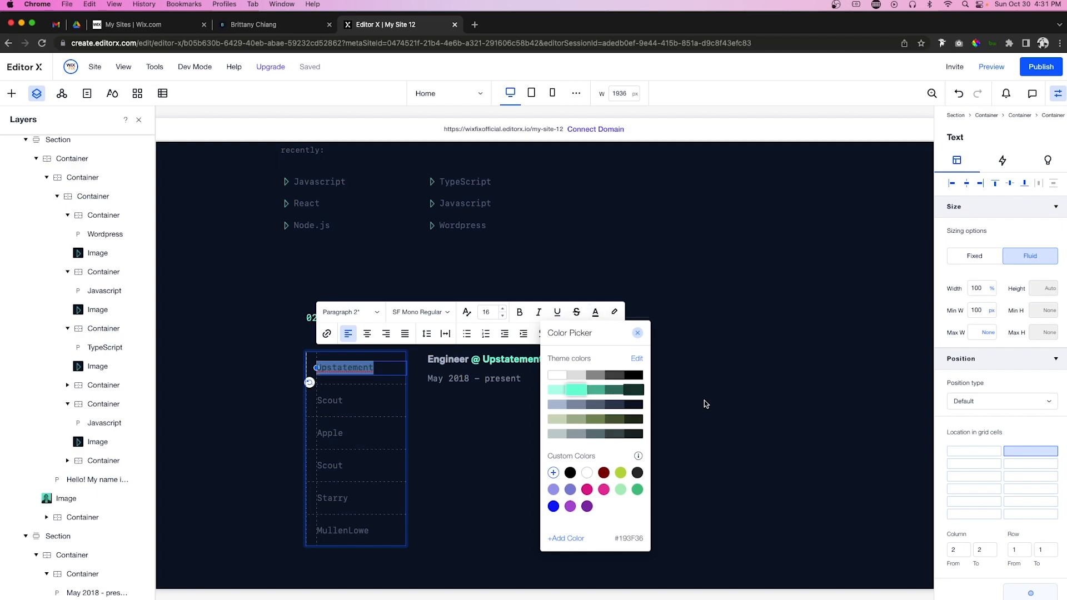
{"action": "left_click", "coordinate": [728, 423]}
{"action": "left_click", "coordinate": [728, 423]}
{"action": "left_click", "coordinate": [834, 410]}
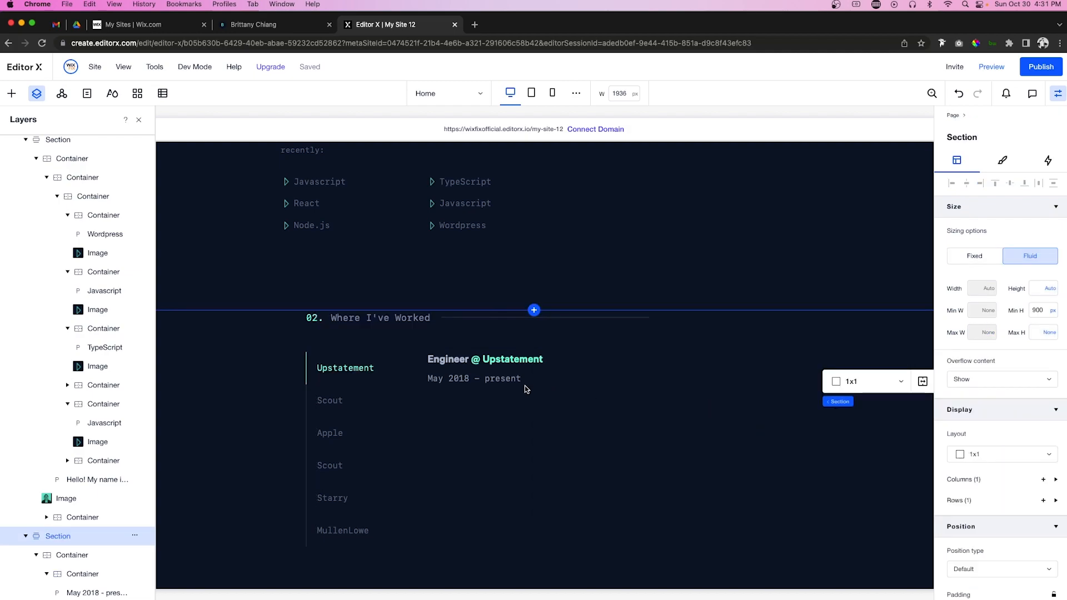
{"action": "left_click", "coordinate": [458, 379]}
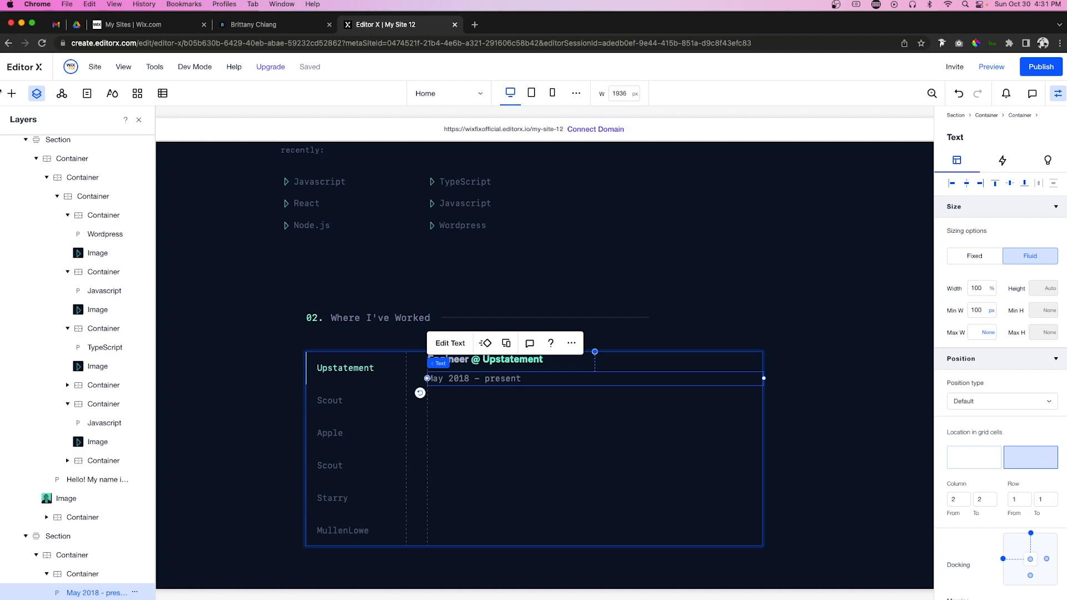
Step: Paste the Javascript bullet under the job title and date, aligned left and top at 100% width
{"action": "left_click", "coordinate": [292, 184]}
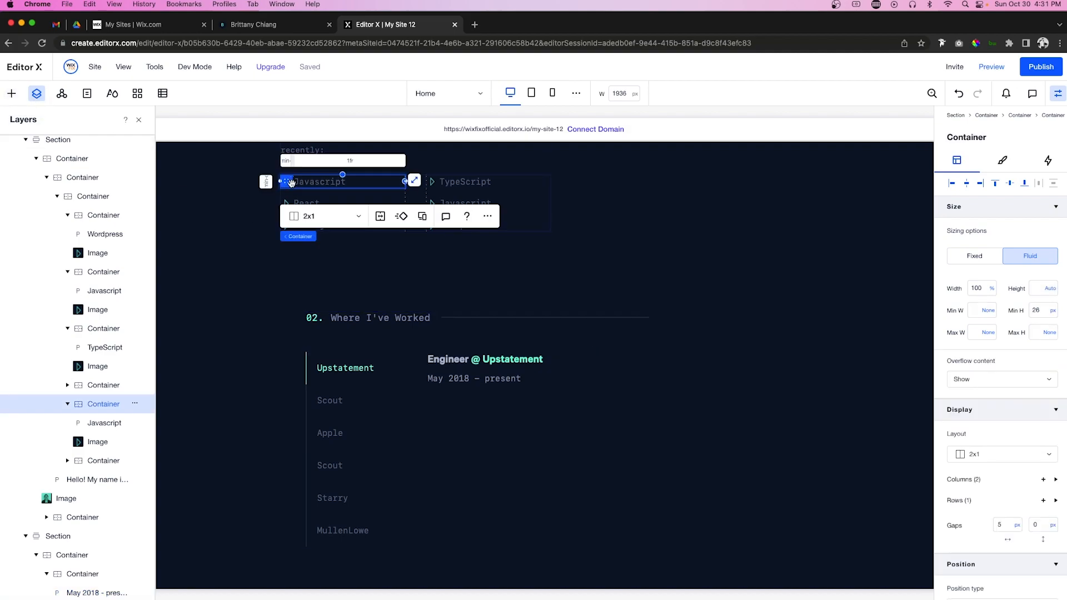
{"action": "left_click", "coordinate": [527, 441]}
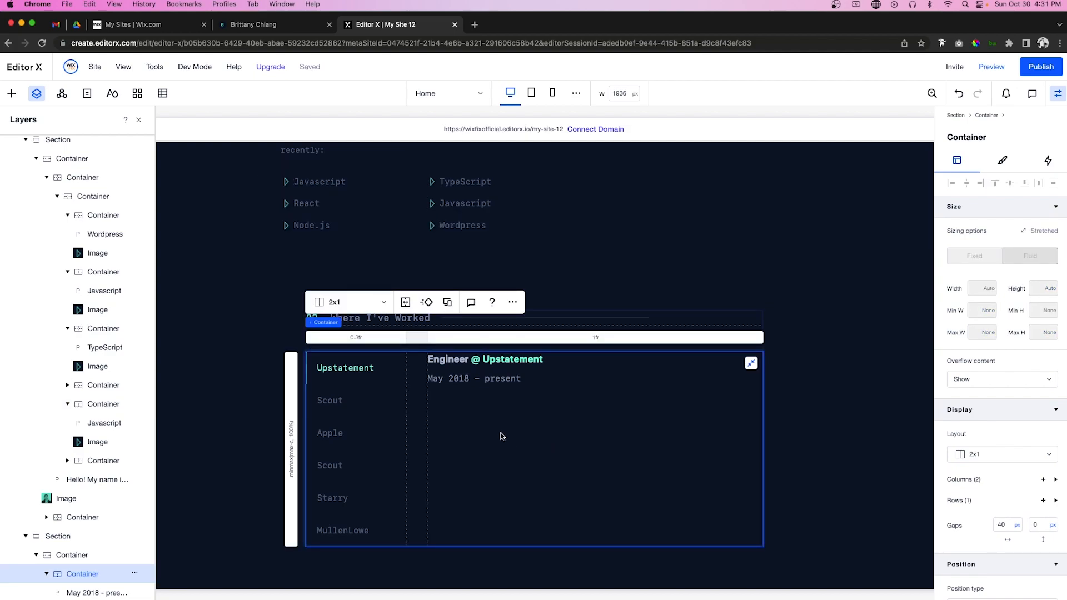
{"action": "key", "text": "super+v"}
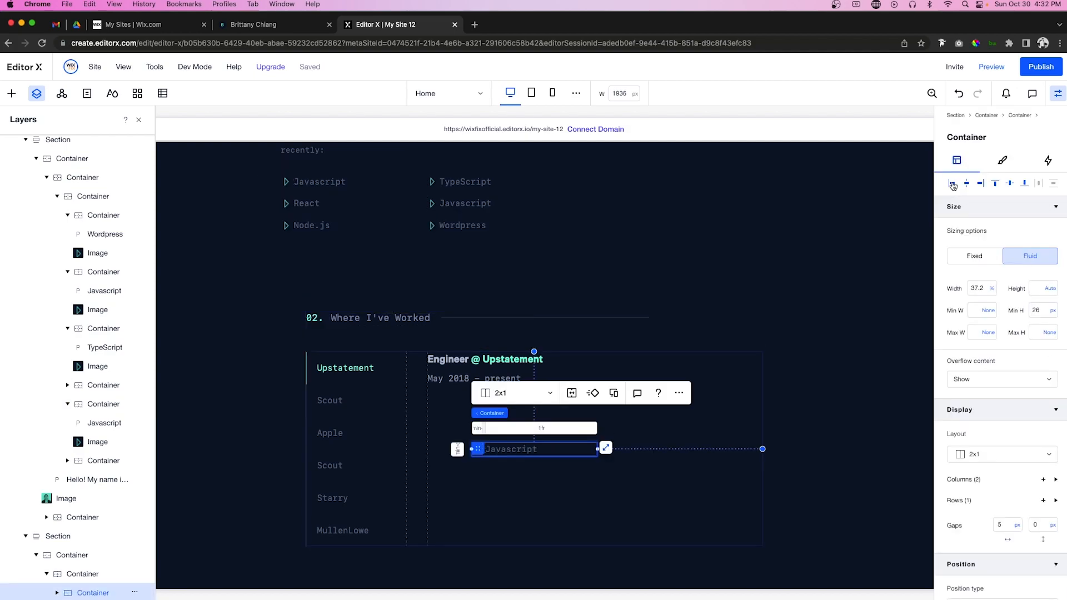
{"action": "left_click", "coordinate": [997, 189]}
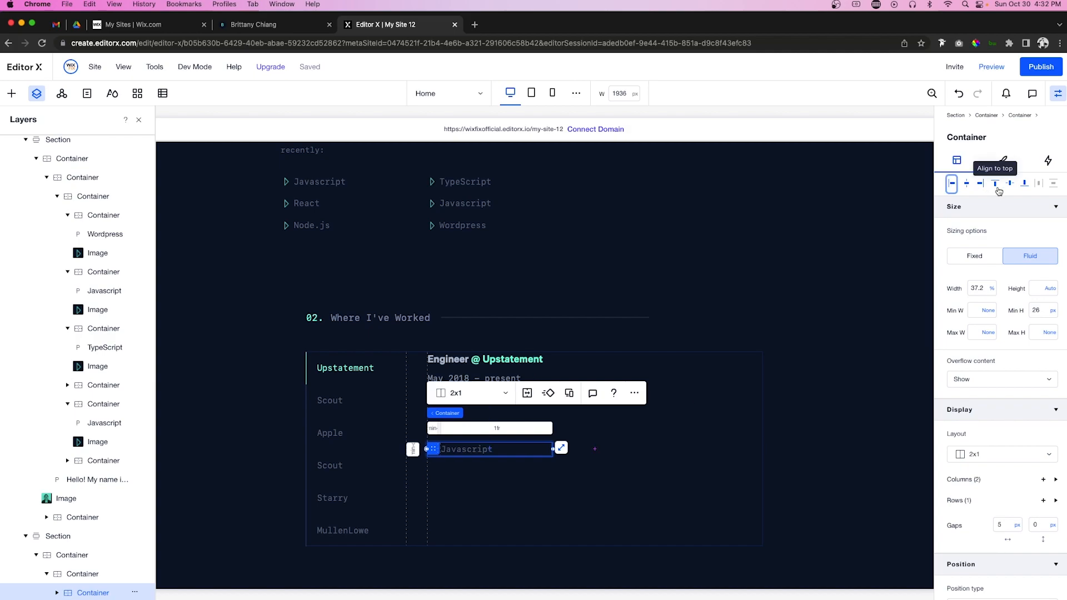
{"action": "left_click", "coordinate": [997, 190]}
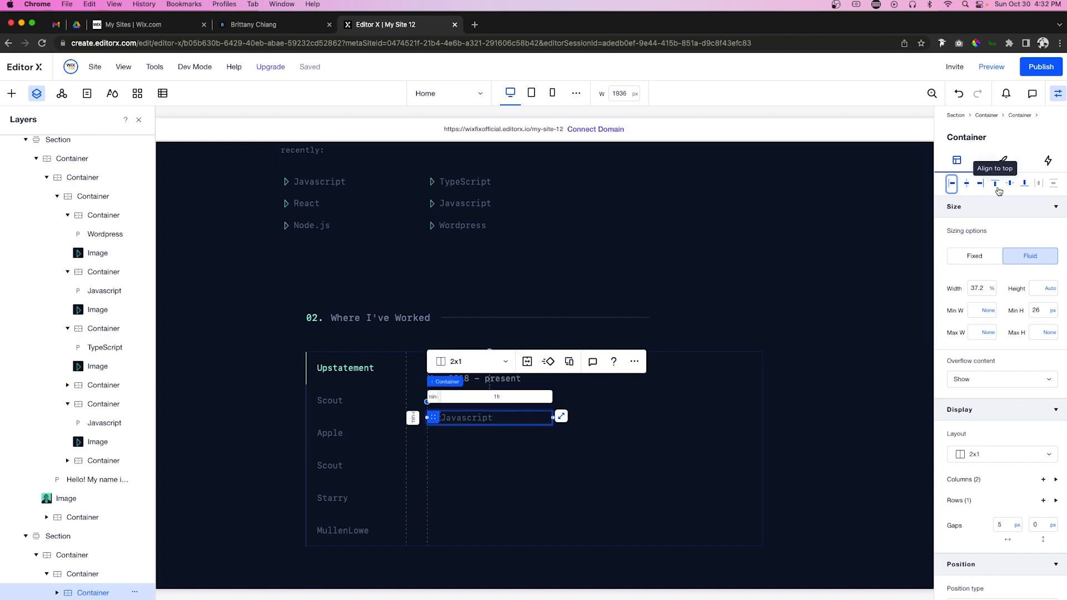
{"action": "left_click", "coordinate": [999, 190]}
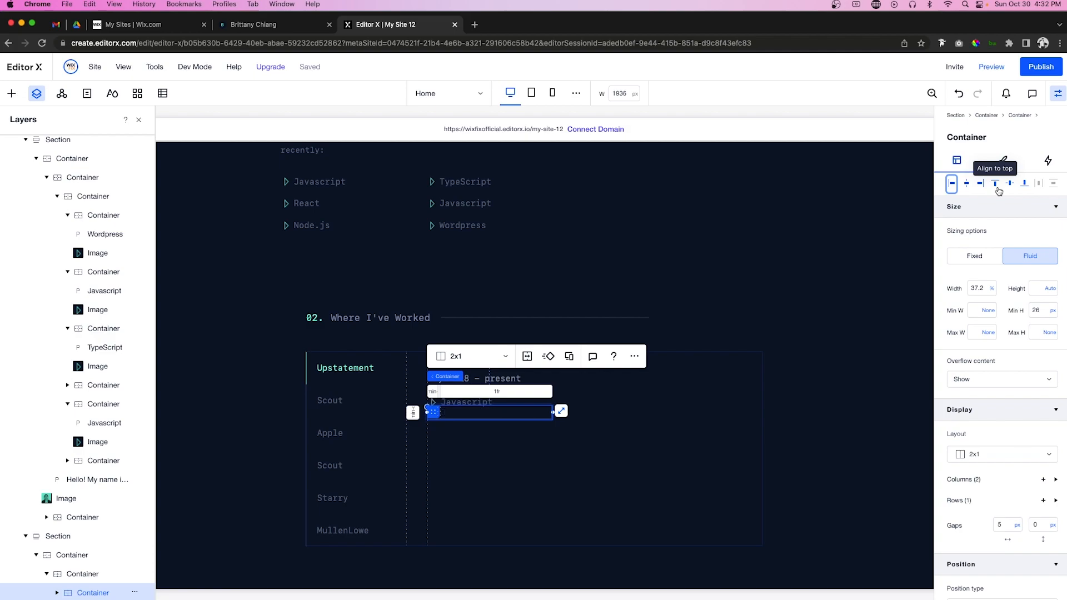
{"action": "left_click", "coordinate": [998, 190]}
{"action": "left_click", "coordinate": [985, 288]}
{"action": "type", "text": "100"}
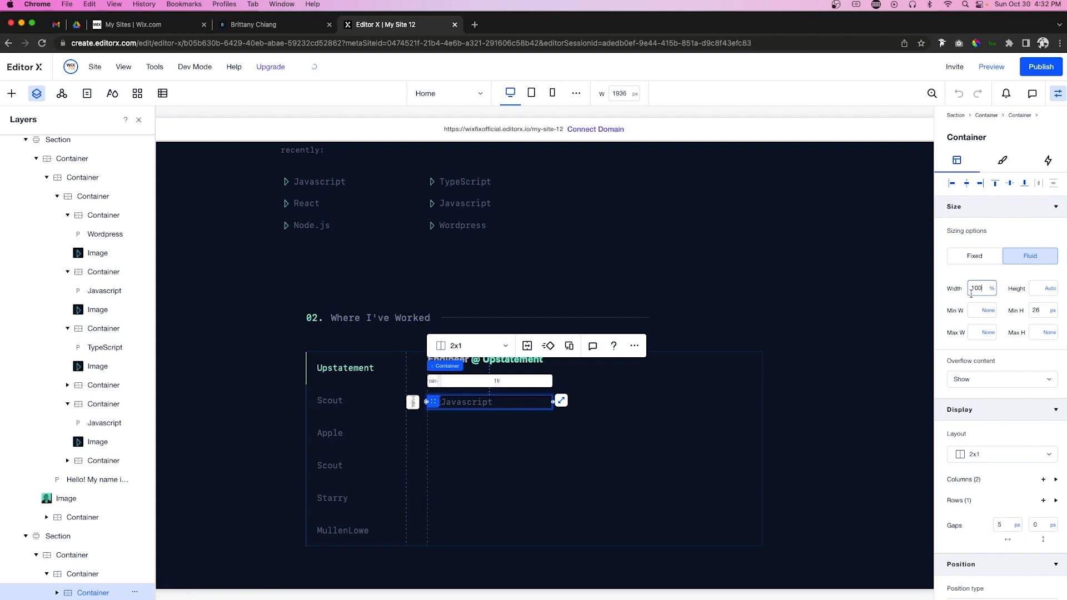
{"action": "key", "text": "Return"}
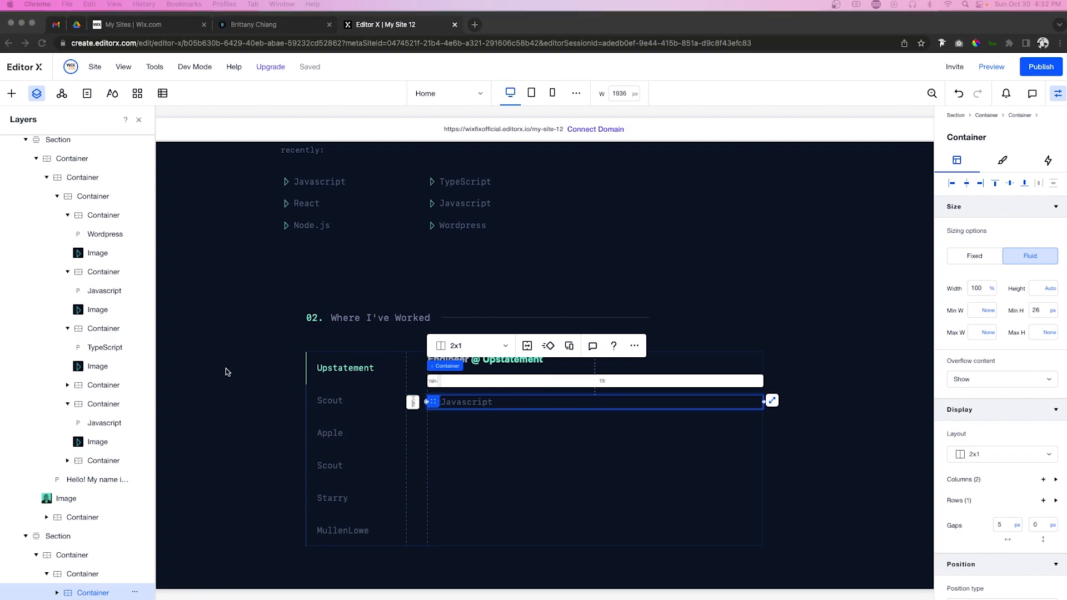
Step: Replace the bullet's Javascript text with the maintainable-code duty and top-align its arrow
{"action": "left_click", "coordinate": [465, 404]}
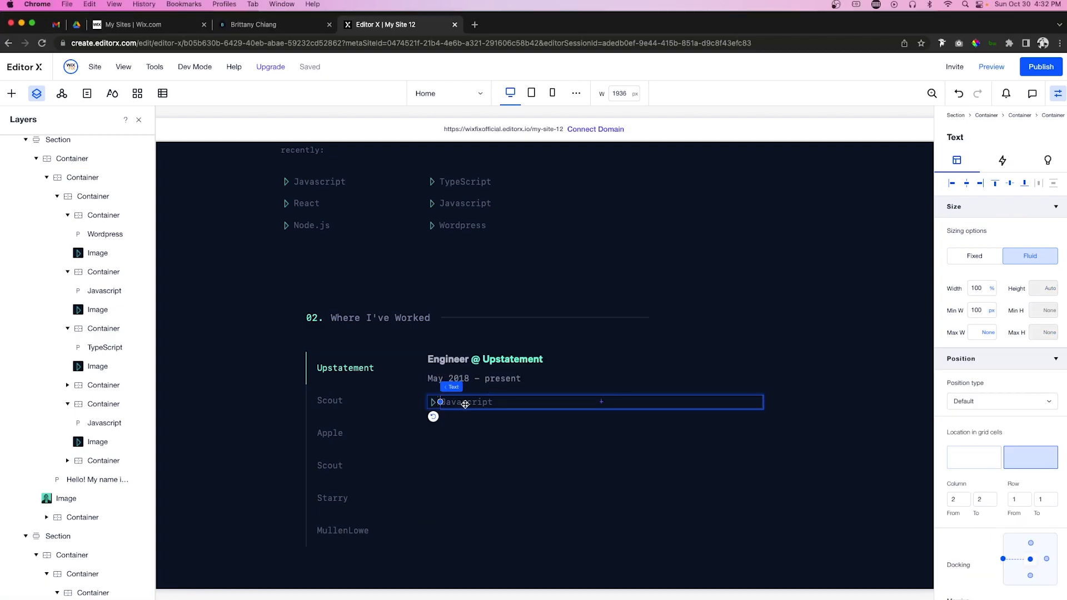
{"action": "double_click", "coordinate": [466, 404]}
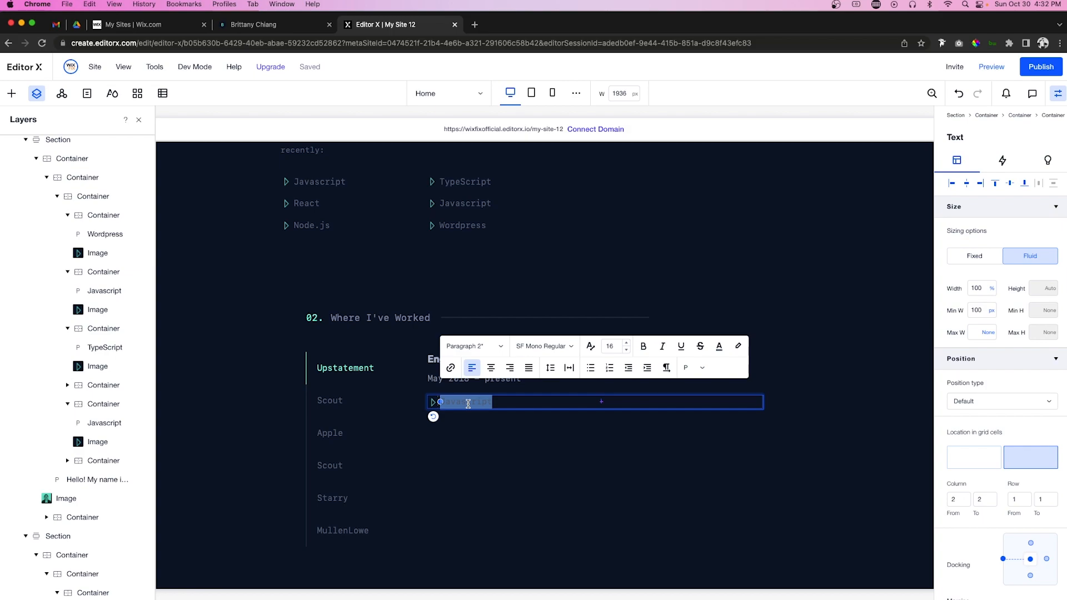
{"action": "type", "text": "Write modern, performant, maintainable code for a diverse array of client and internal projects"}
{"action": "left_click", "coordinate": [559, 458]}
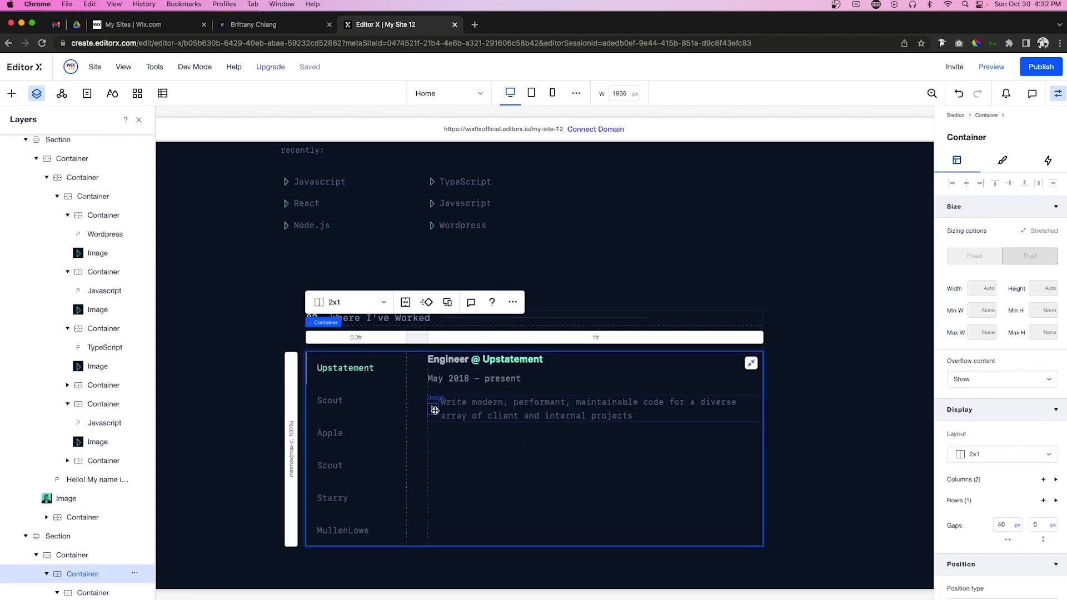
{"action": "left_click", "coordinate": [434, 411]}
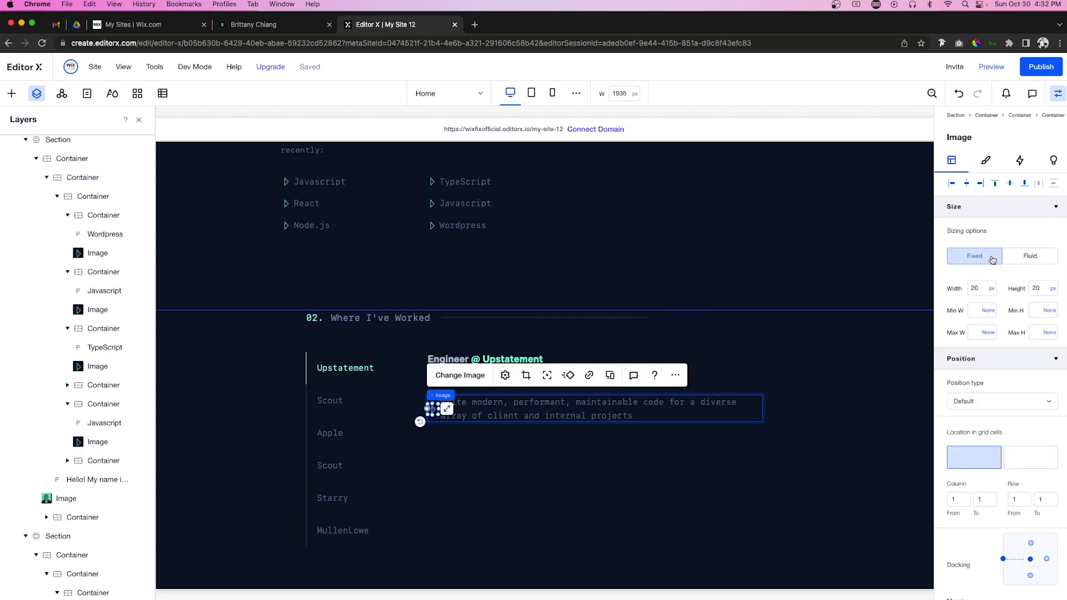
{"action": "left_click", "coordinate": [996, 183]}
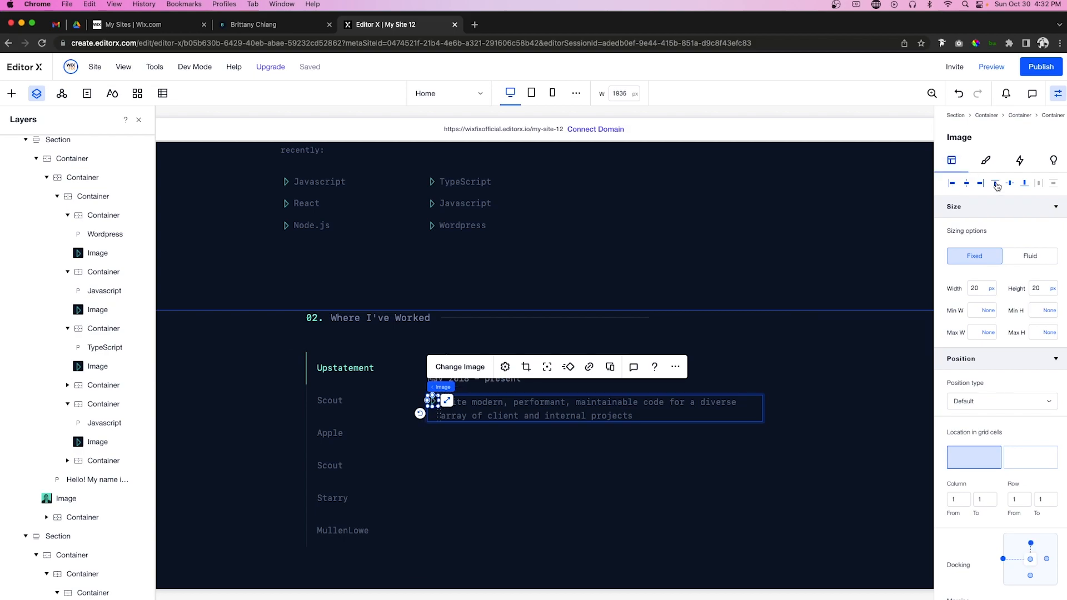
{"action": "left_click", "coordinate": [688, 466]}
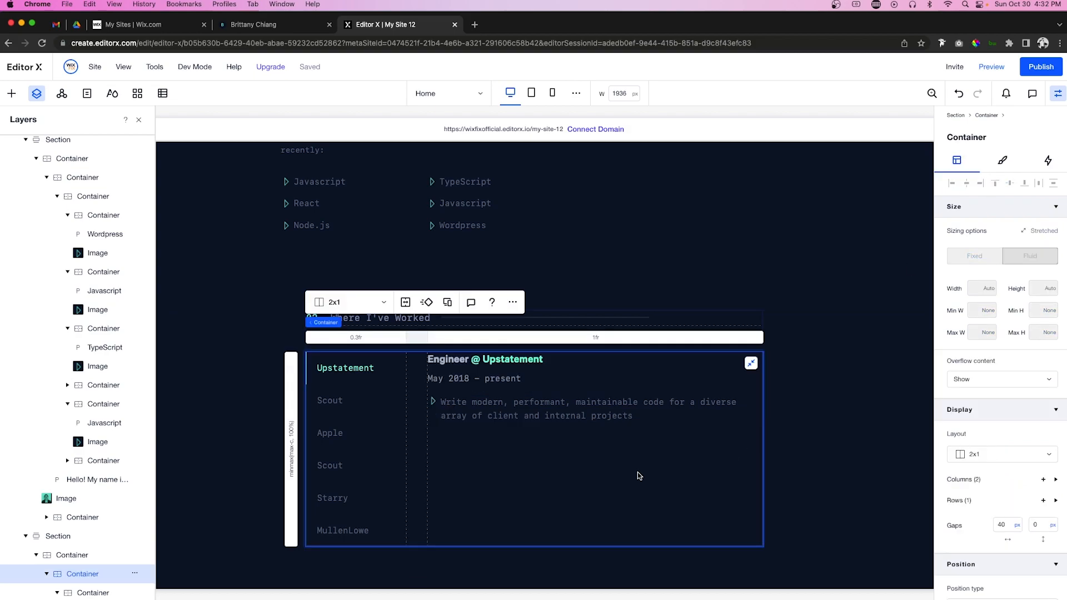
Step: Duplicate the first bullet and left-align the copy beneath it
{"action": "left_click", "coordinate": [435, 413]}
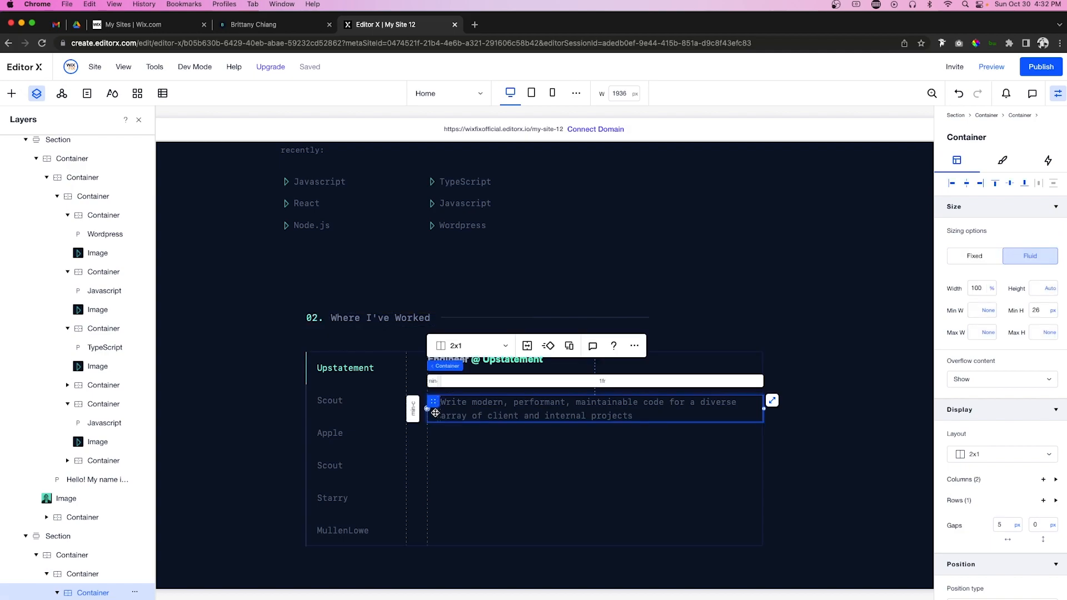
{"action": "key", "text": "super+d"}
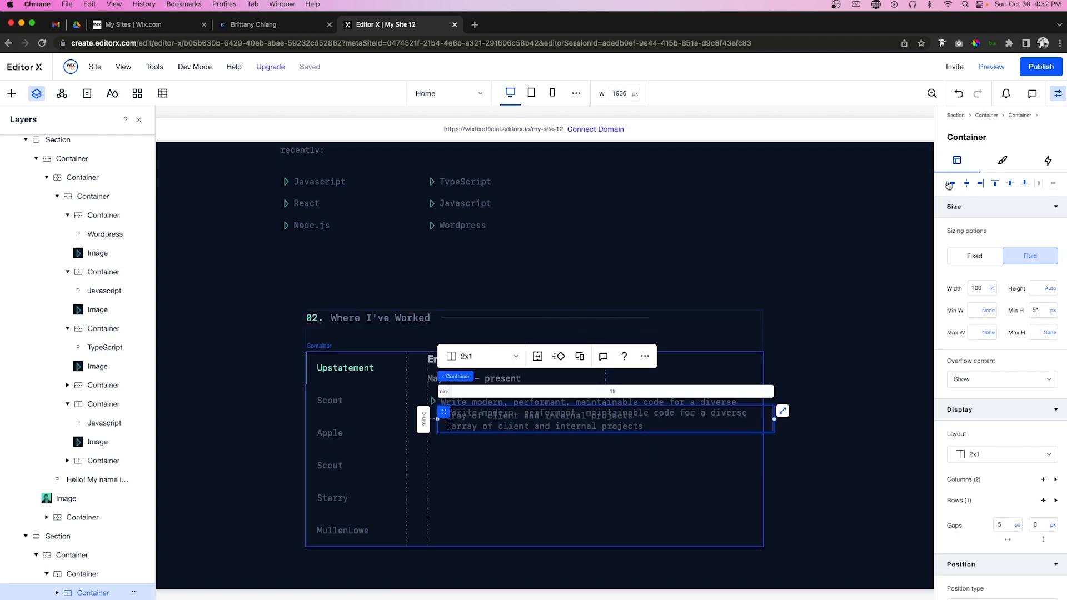
{"action": "left_click", "coordinate": [953, 184]}
{"action": "left_click", "coordinate": [952, 185]}
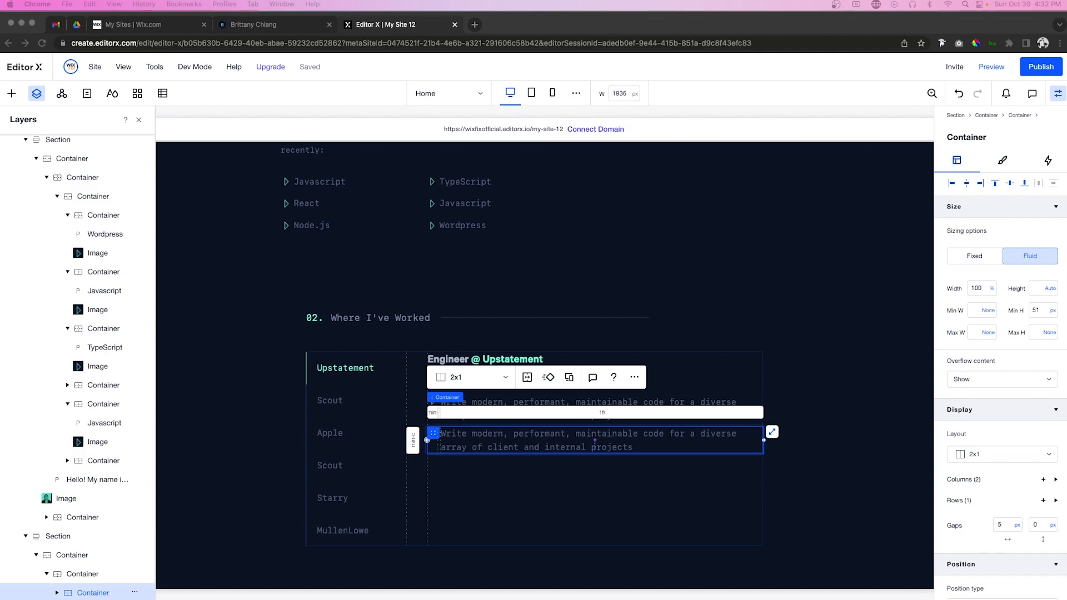
Step: Replace the second bullet's text with the 'Work with a variety of different languages…' duty
{"action": "left_click", "coordinate": [479, 445]}
{"action": "left_click", "coordinate": [478, 445]}
{"action": "double_click", "coordinate": [479, 446]}
{"action": "type", "text": "Work with a variety of different languages, platforms, frameworks, and content management systems such as JavaScript, TypeScript, Gatsby, React, Craft, WordPress, Prismic, and Netlify"}
{"action": "left_click", "coordinate": [430, 442]}
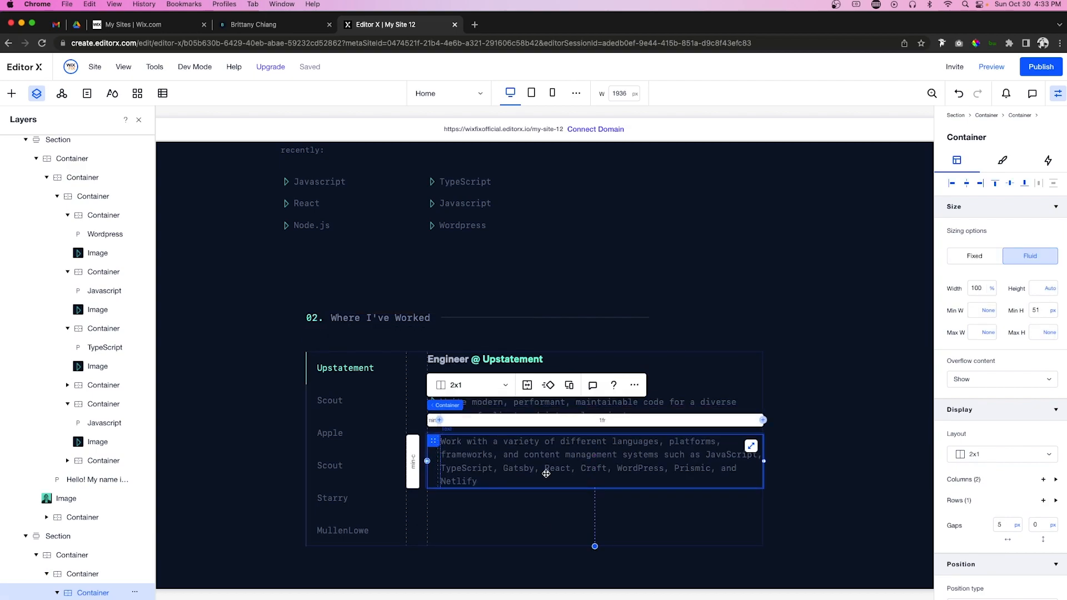
Step: Add a left-aligned third bullet reading 'Communicate with multi-disciplinary teams…'
{"action": "left_click", "coordinate": [435, 416]}
{"action": "left_click", "coordinate": [435, 417]}
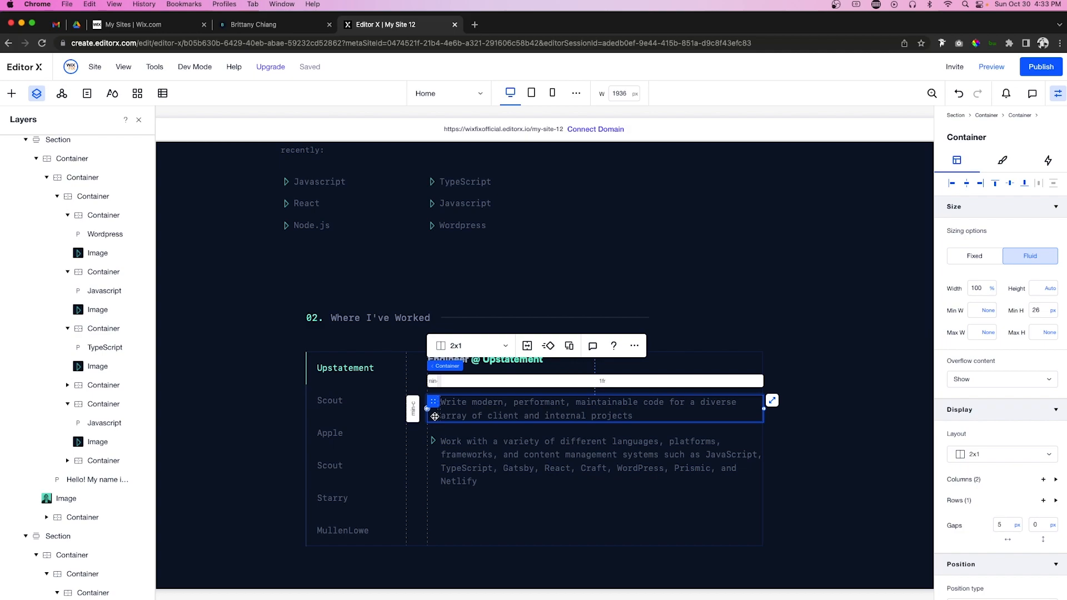
{"action": "left_click_drag", "start_coordinate": [435, 417], "coordinate": [445, 466]}
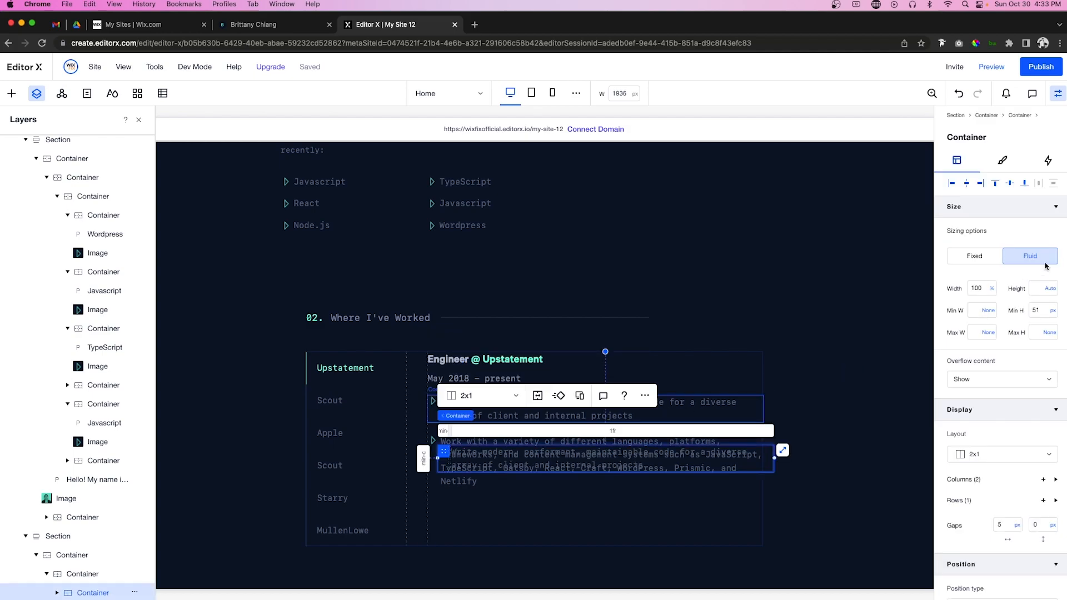
{"action": "left_click", "coordinate": [952, 183]}
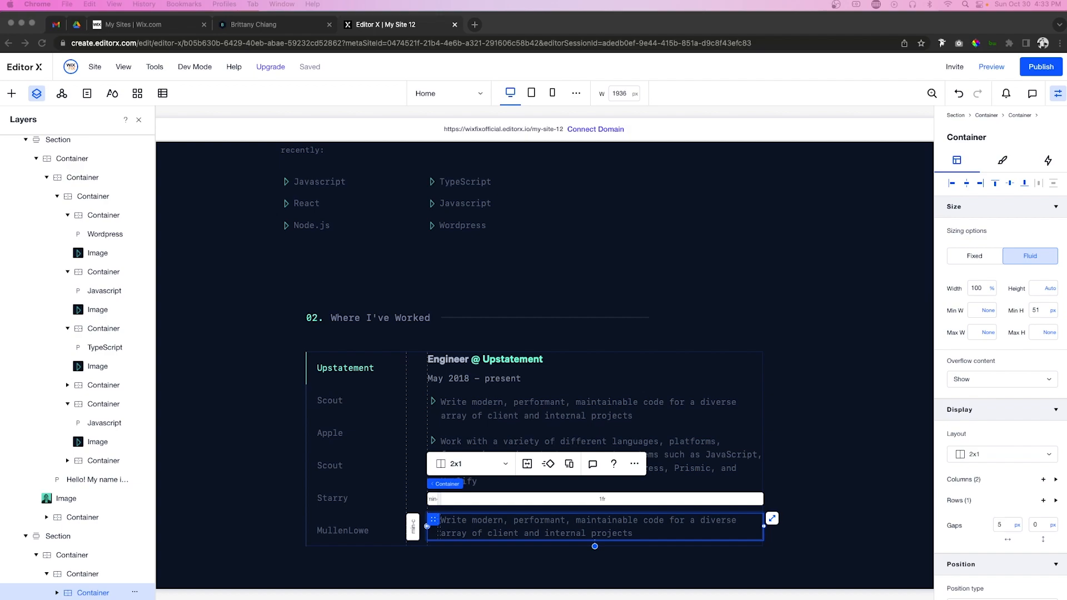
{"action": "double_click", "coordinate": [456, 521]}
{"action": "type", "text": "Communicate with multi-disciplinary teams of engineers, designers, producers, and clients on a daily basis"}
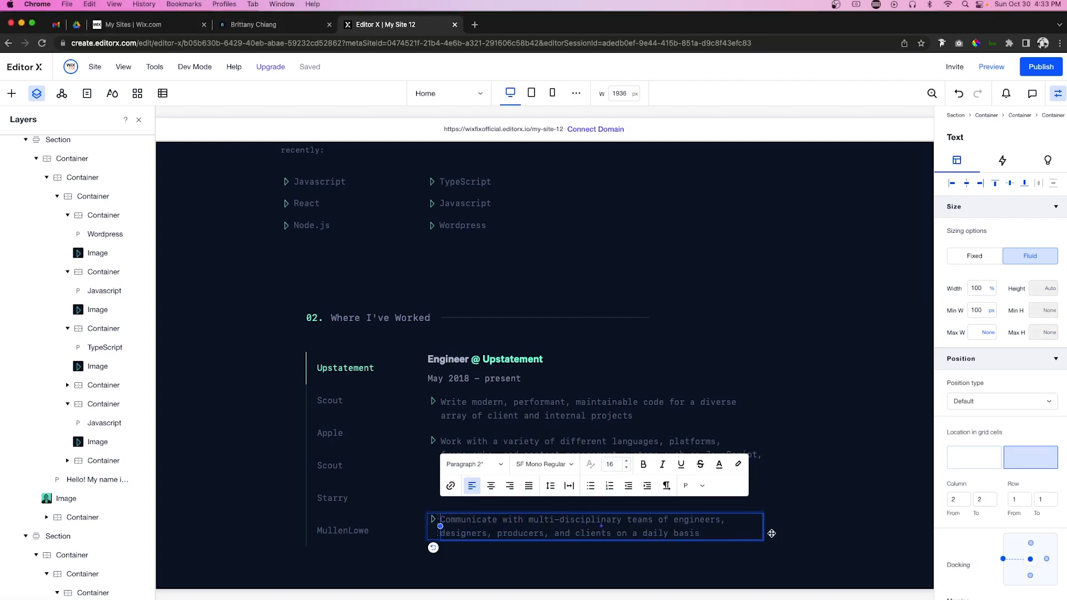
{"action": "left_click", "coordinate": [786, 528]}
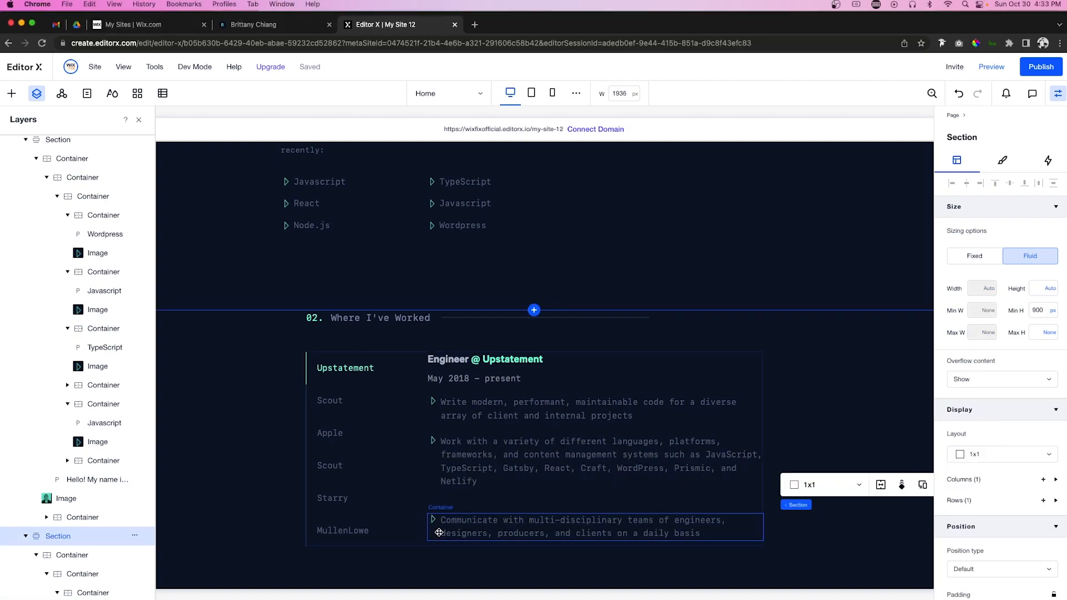
{"action": "left_click", "coordinate": [438, 532]}
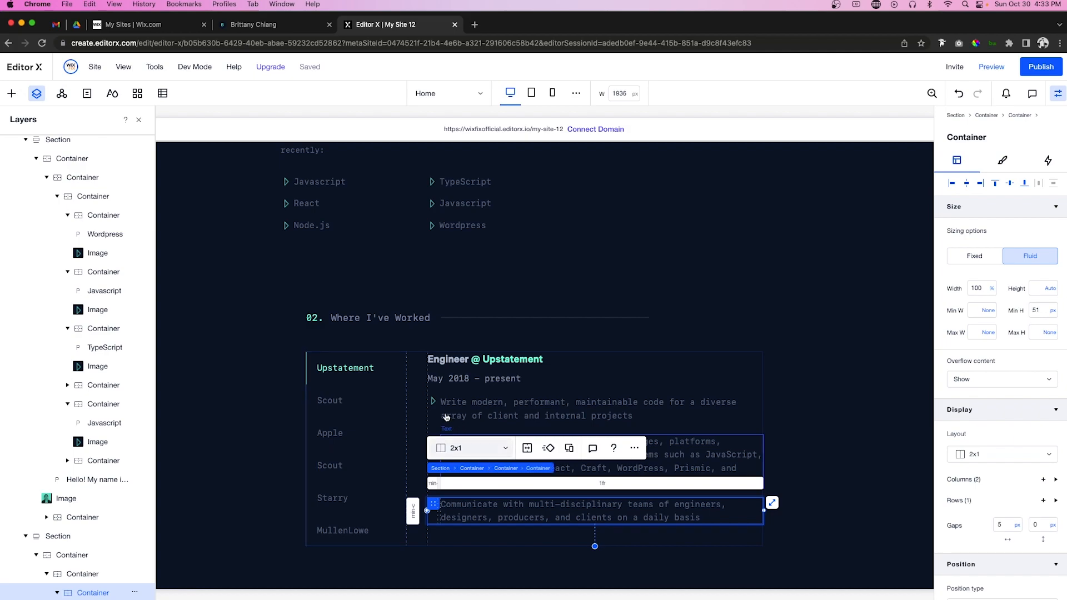
Step: Stack the Engineer @ Upstatement title, date line and duty bullets, then select the 2x1 container
{"action": "left_click", "coordinate": [449, 379], "text": "shift"}
{"action": "left_click", "coordinate": [449, 379], "text": "shift"}
{"action": "left_click", "coordinate": [436, 417], "text": "shift"}
{"action": "left_click", "coordinate": [432, 464], "text": "shift"}
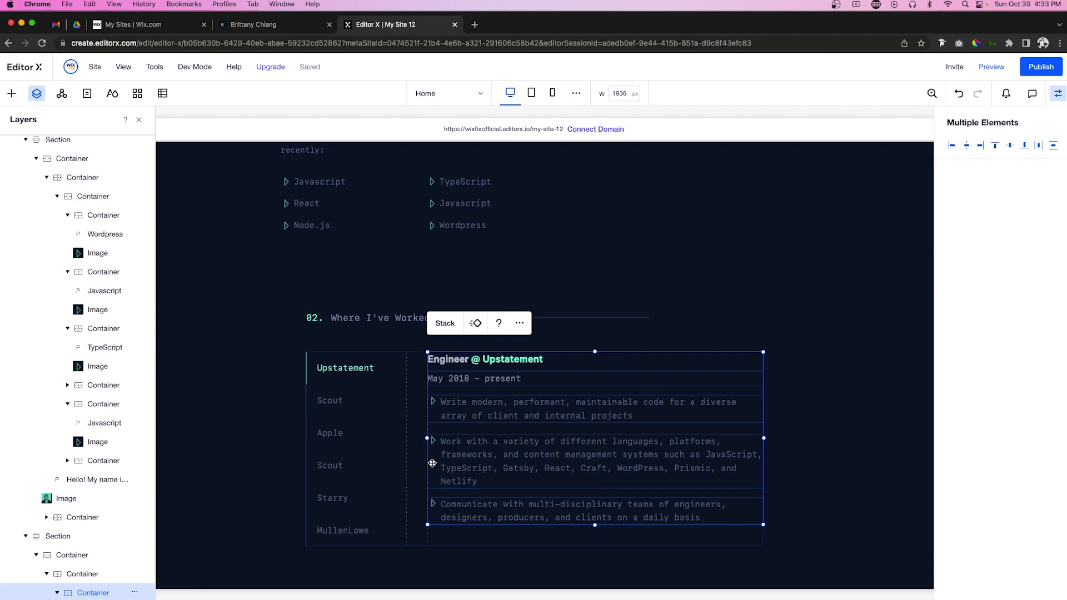
{"action": "left_click", "coordinate": [444, 324]}
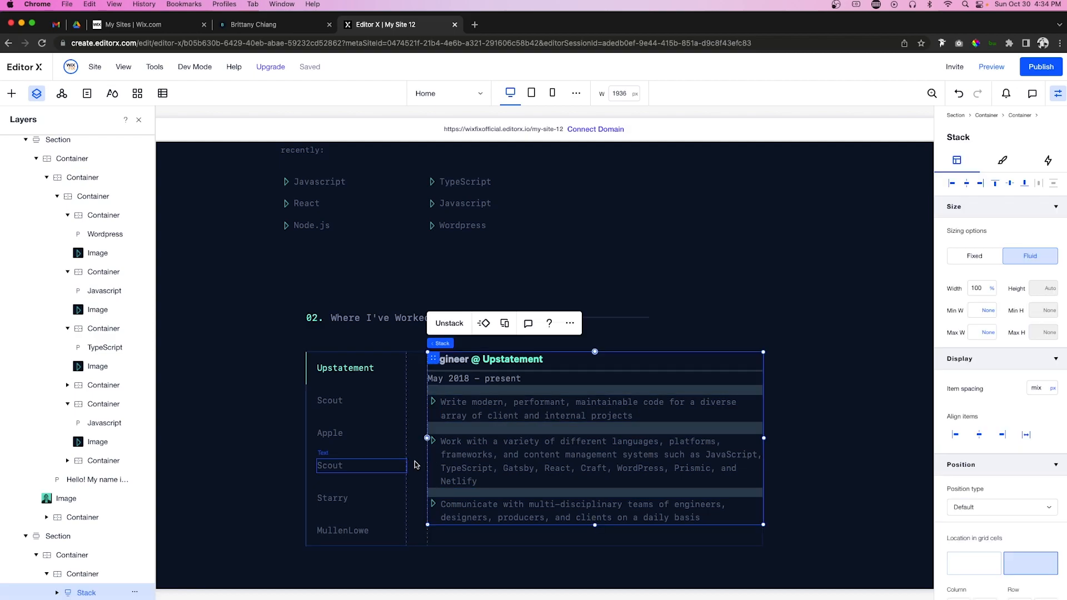
{"action": "left_click", "coordinate": [417, 413]}
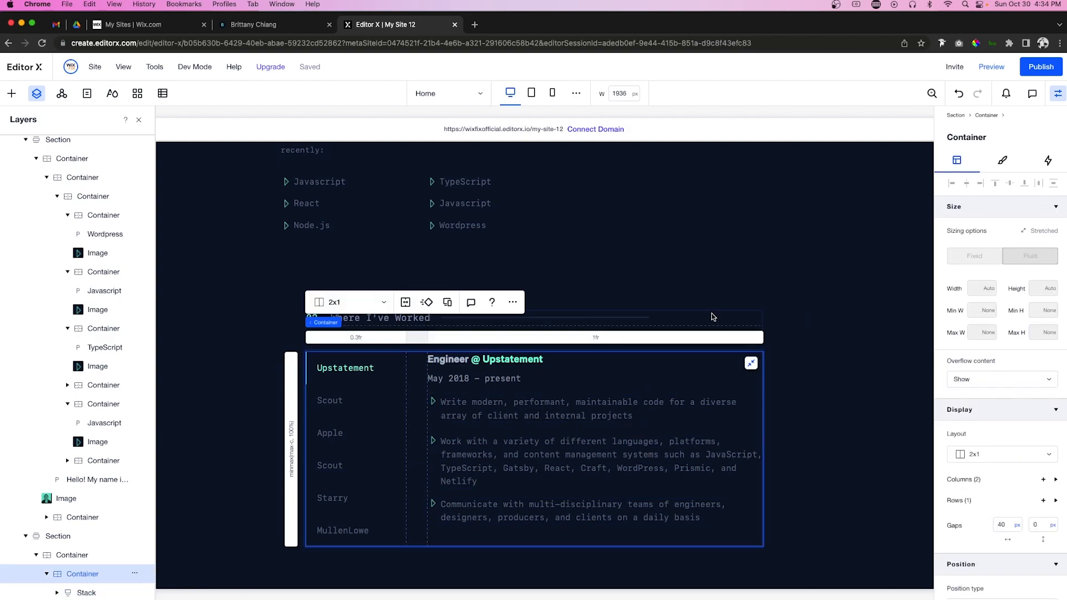
Step: Set both grid rows' minimum to Min content and clear the work container's minimum height
{"action": "left_click", "coordinate": [291, 448]}
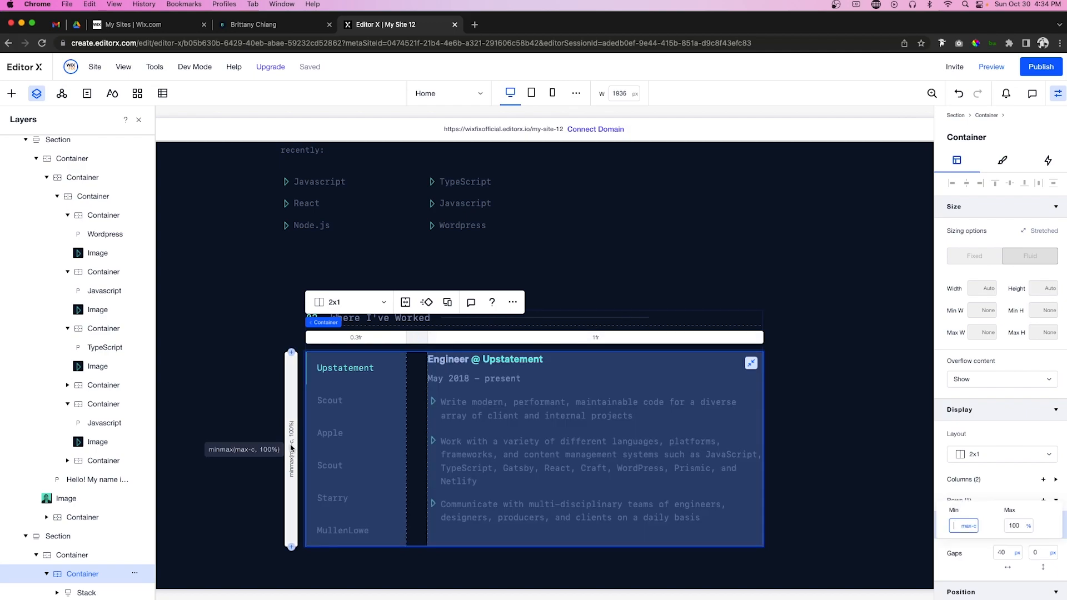
{"action": "left_click", "coordinate": [968, 526]}
{"action": "left_click", "coordinate": [980, 508]}
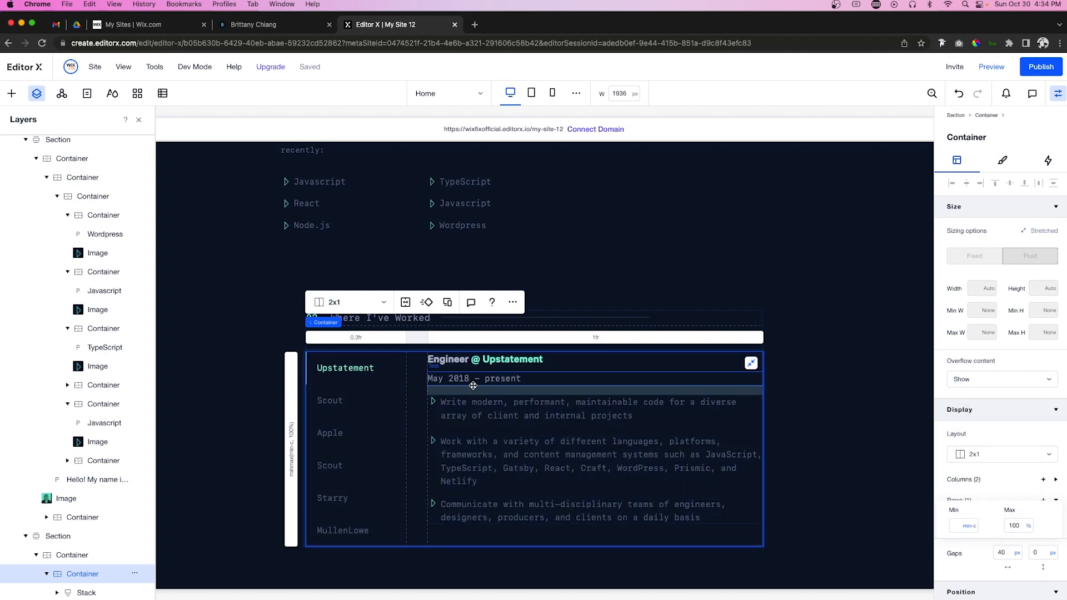
{"action": "left_click", "coordinate": [741, 327]}
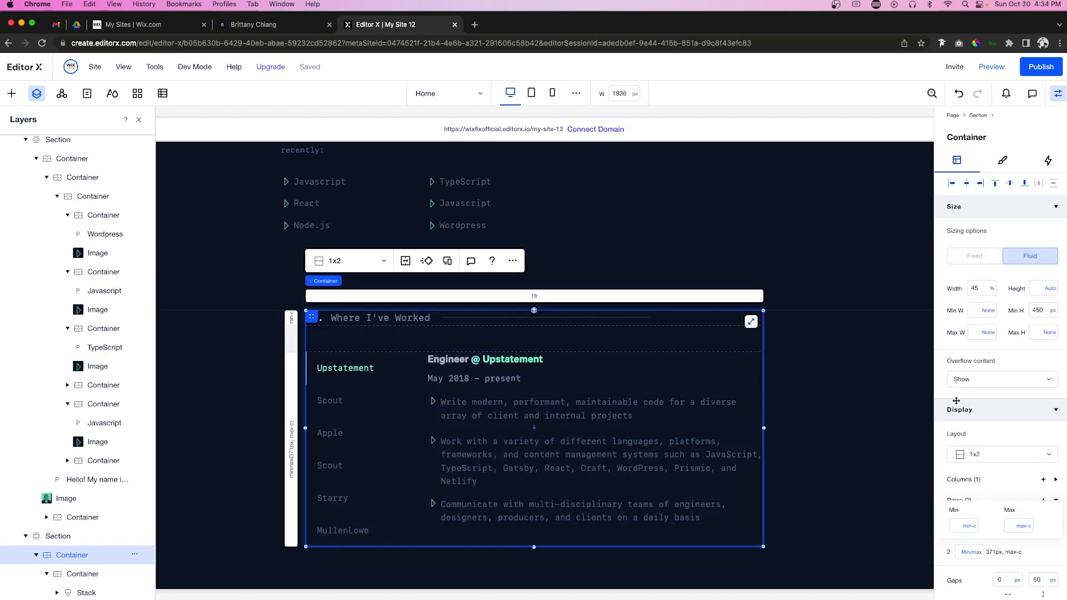
{"action": "left_click", "coordinate": [1054, 314]}
{"action": "left_click", "coordinate": [999, 298]}
{"action": "left_click", "coordinate": [296, 429]}
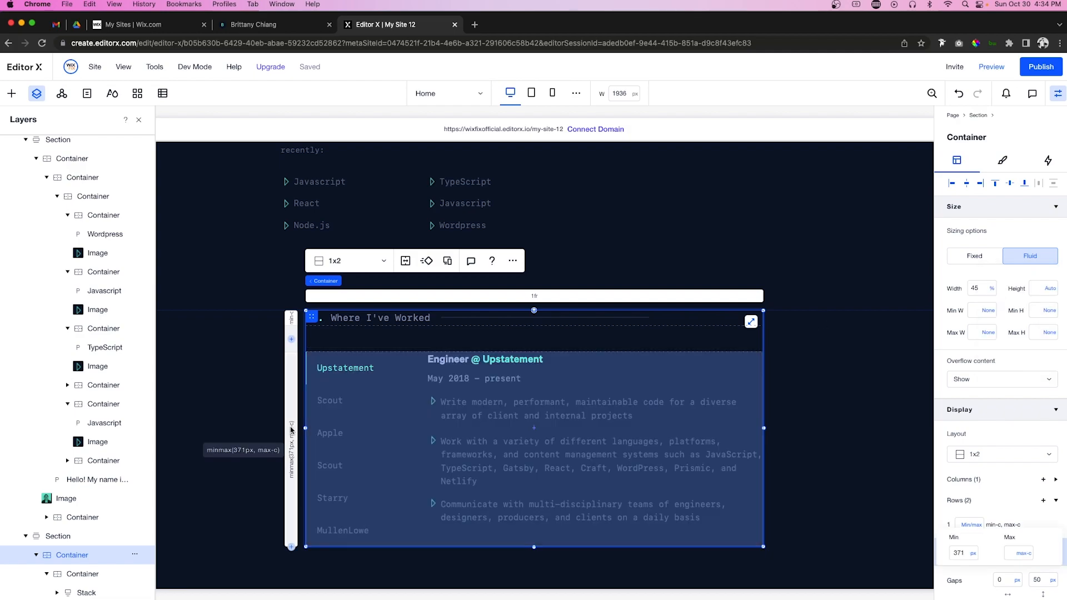
{"action": "left_click", "coordinate": [973, 553]}
{"action": "left_click", "coordinate": [988, 519]}
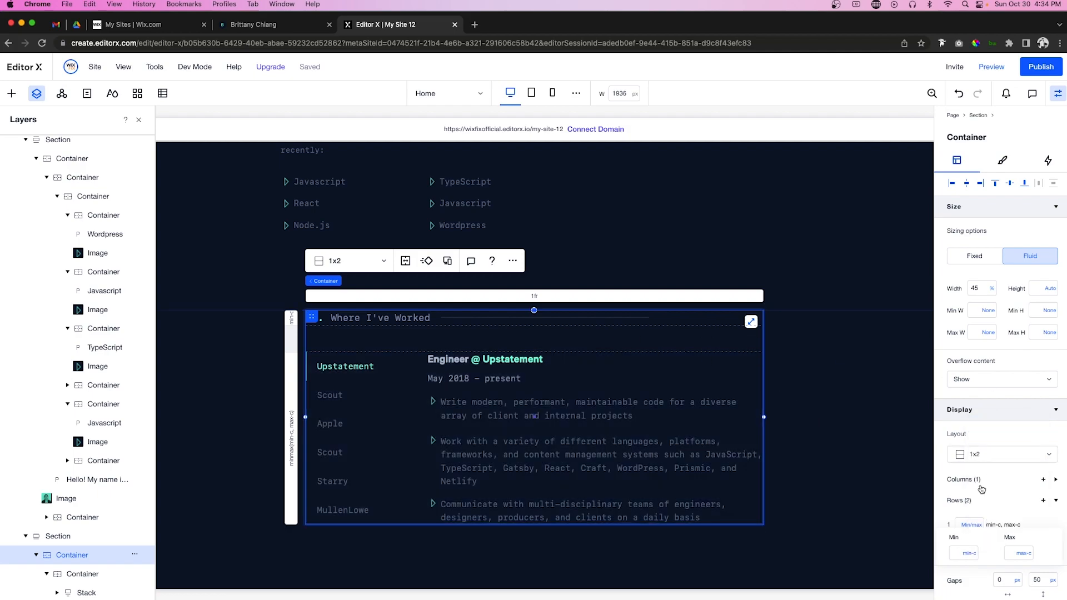
Step: Give the work container a 150 top margin and switch top and bottom margins to vw
{"action": "scroll", "coordinate": [1000, 389], "scroll_direction": "down", "scroll_amount": 4}
{"action": "scroll", "coordinate": [998, 515], "scroll_direction": "down", "scroll_amount": 1}
{"action": "left_click", "coordinate": [987, 541]}
{"action": "type", "text": "150"}
{"action": "key", "text": "Tab"}
{"action": "type", "text": "1"}
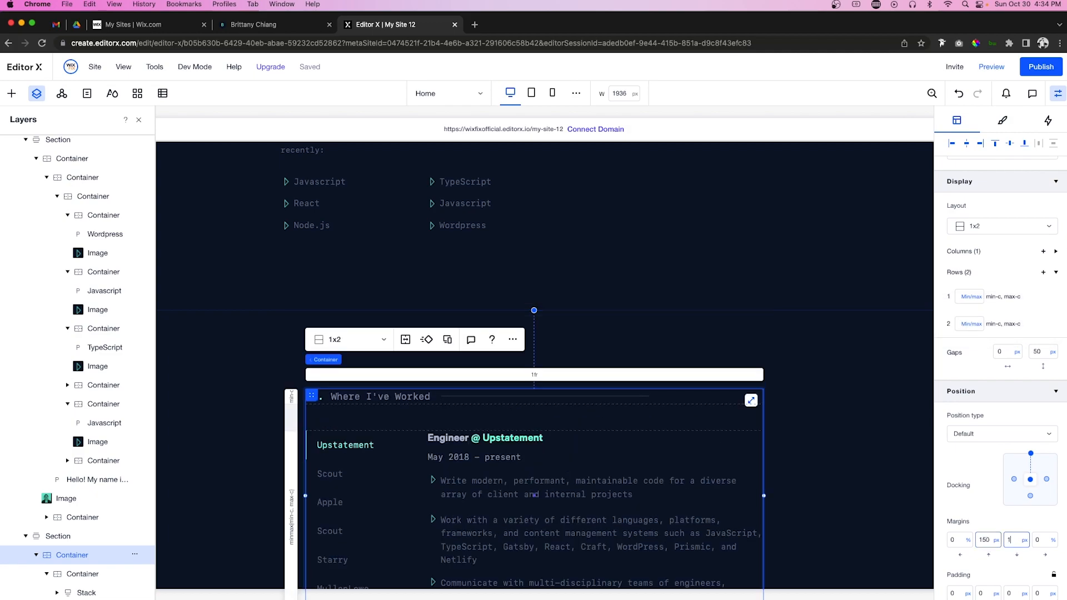
{"action": "left_click", "coordinate": [996, 540]}
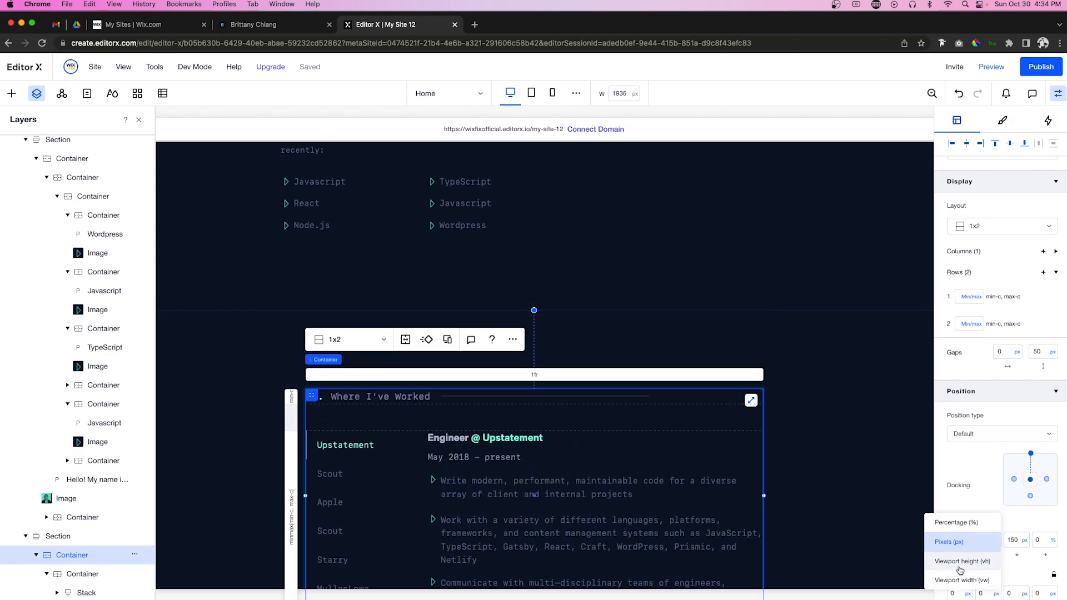
{"action": "left_click", "coordinate": [955, 580]}
{"action": "left_click", "coordinate": [1026, 544]}
{"action": "left_click", "coordinate": [956, 580]}
{"action": "left_click", "coordinate": [807, 446]}
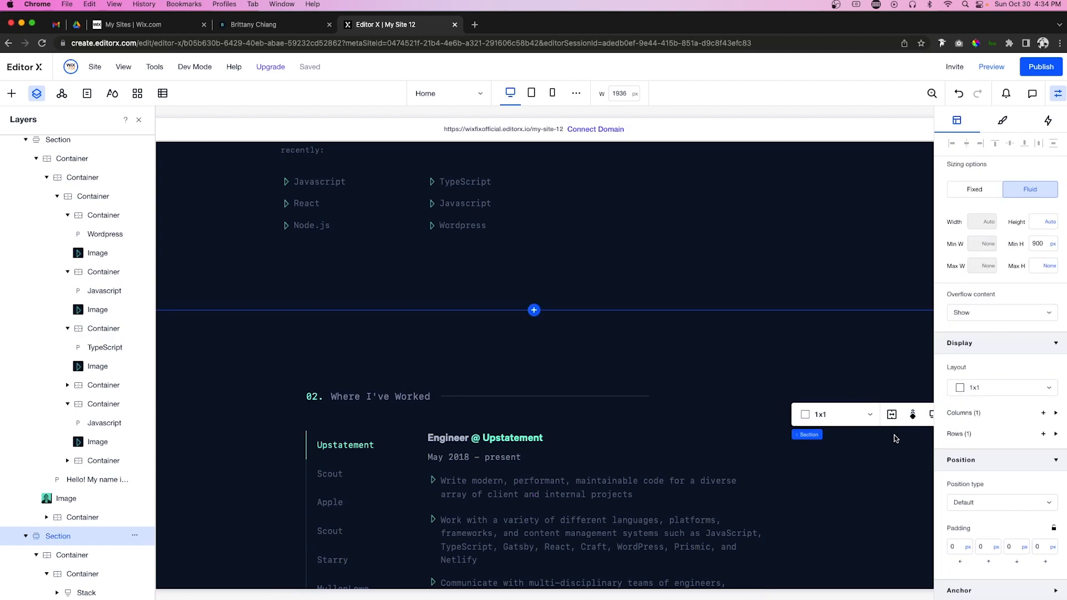
Step: Set the Where I've Worked section's Min H to None, dropping its 900 px minimum
{"action": "scroll", "coordinate": [806, 446], "scroll_direction": "down", "scroll_amount": 5}
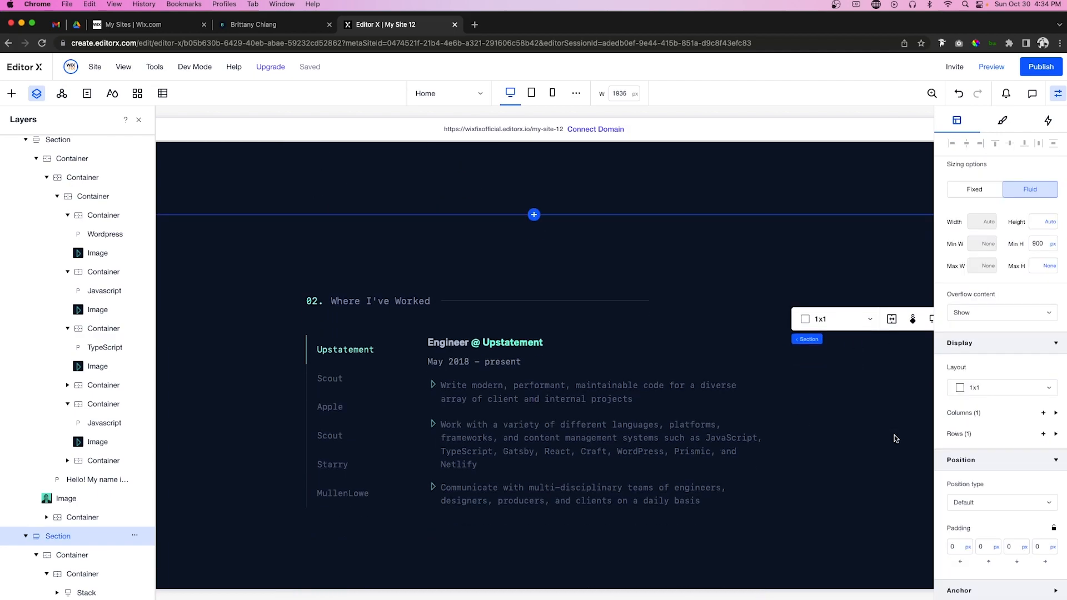
{"action": "left_click", "coordinate": [1052, 249]}
{"action": "left_click", "coordinate": [1022, 238]}
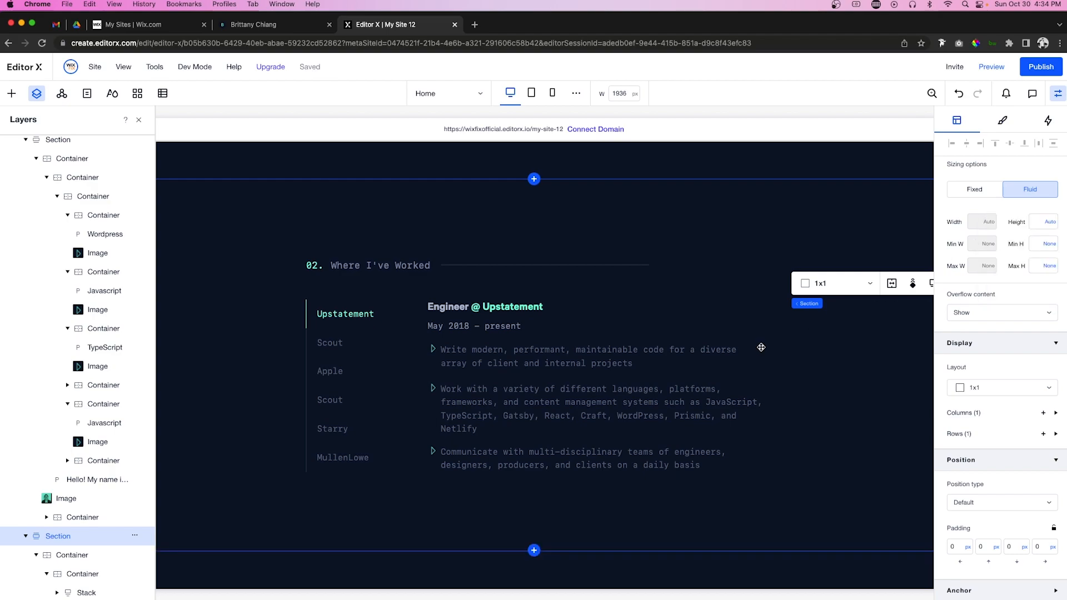
{"action": "scroll", "coordinate": [762, 347], "scroll_direction": "up", "scroll_amount": 4}
{"action": "scroll", "coordinate": [760, 348], "scroll_direction": "down", "scroll_amount": 2}
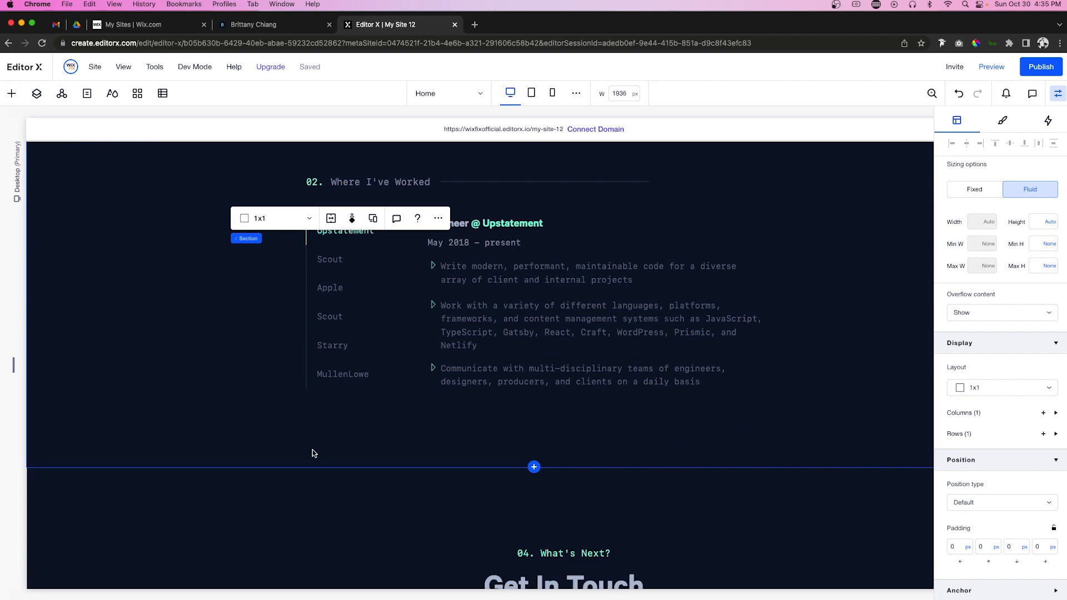
Step: Add a blank section below Where I've Worked with a 2000 px minimum height
{"action": "left_click", "coordinate": [534, 467]}
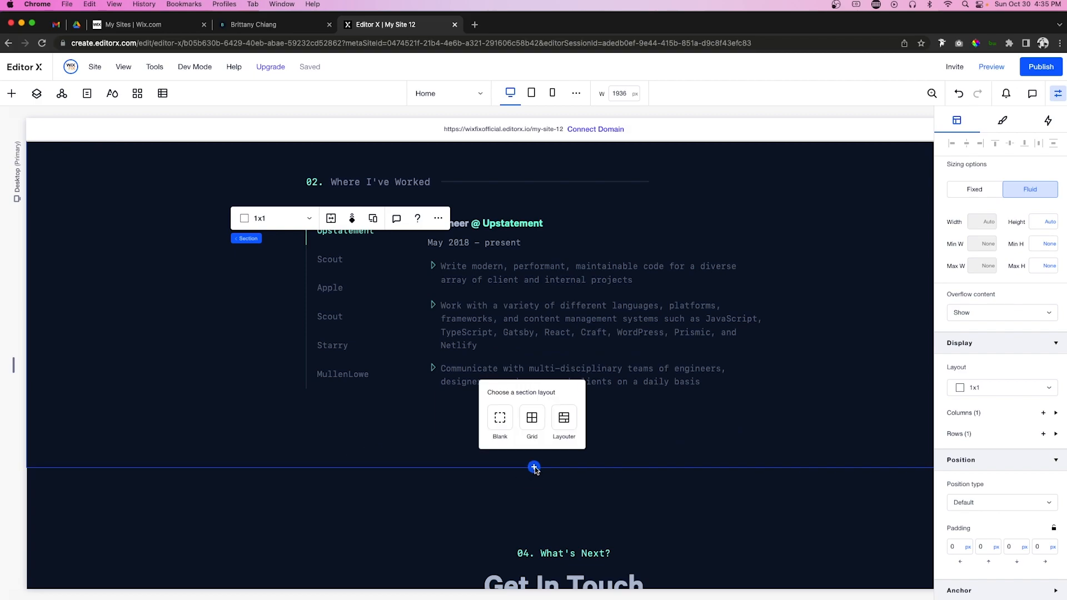
{"action": "left_click", "coordinate": [500, 425]}
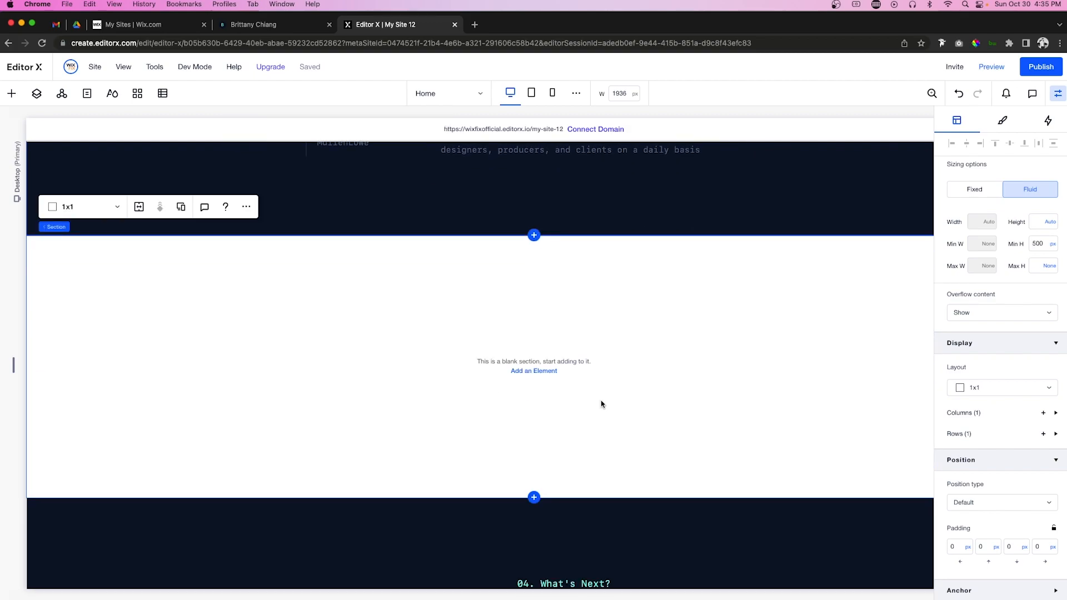
{"action": "double_click", "coordinate": [1042, 244]}
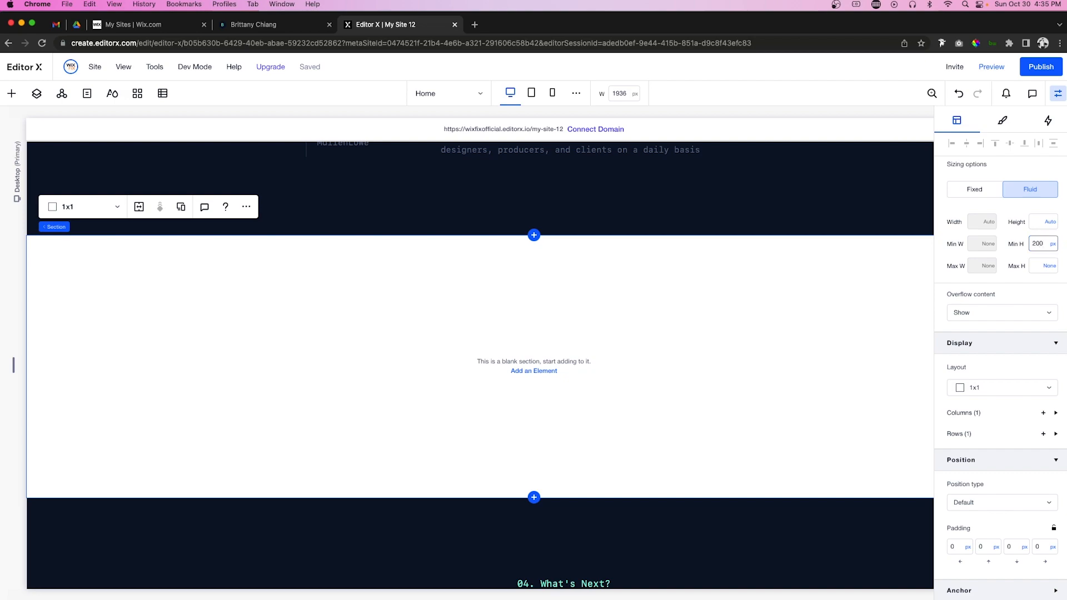
{"action": "key", "text": "Return"}
{"action": "double_click", "coordinate": [1044, 243]}
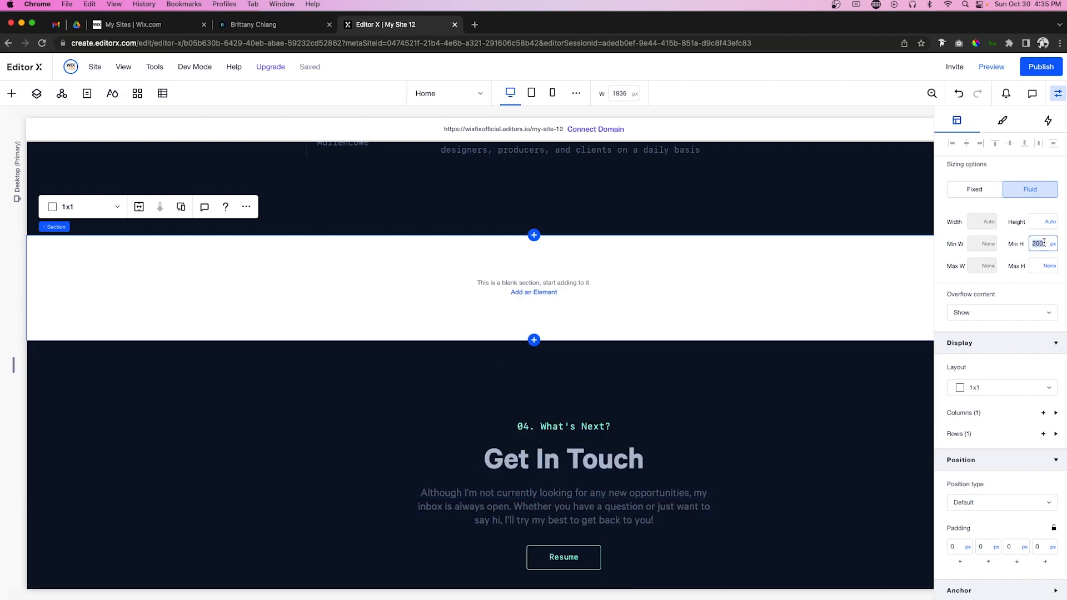
{"action": "type", "text": "2000"}
{"action": "key", "text": "Return"}
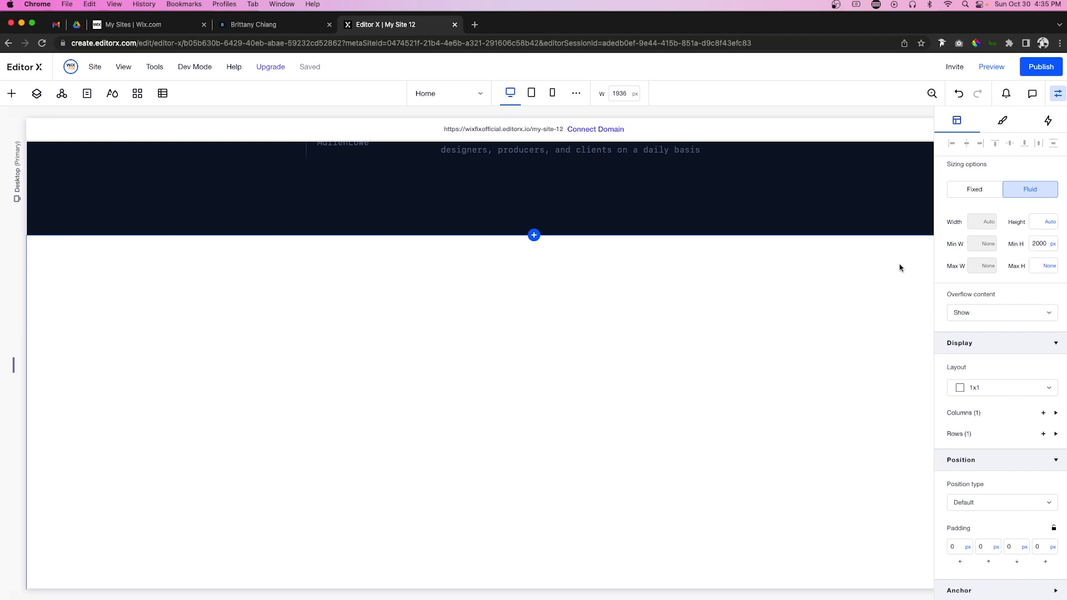
Step: Fill the new section's background with the dark navy theme colour
{"action": "left_click", "coordinate": [1001, 122]}
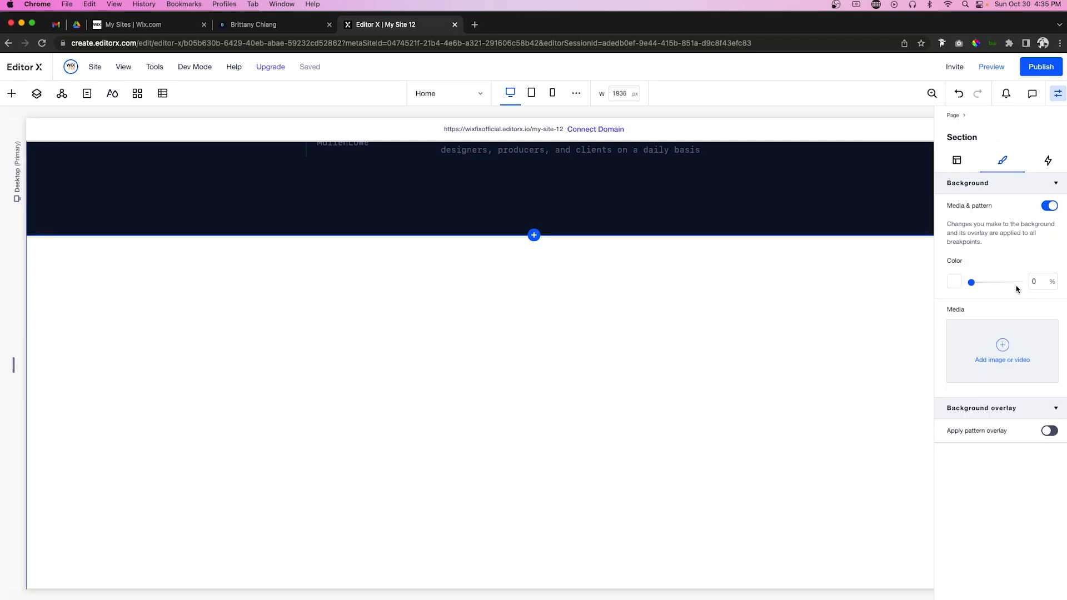
{"action": "left_click", "coordinate": [954, 282]}
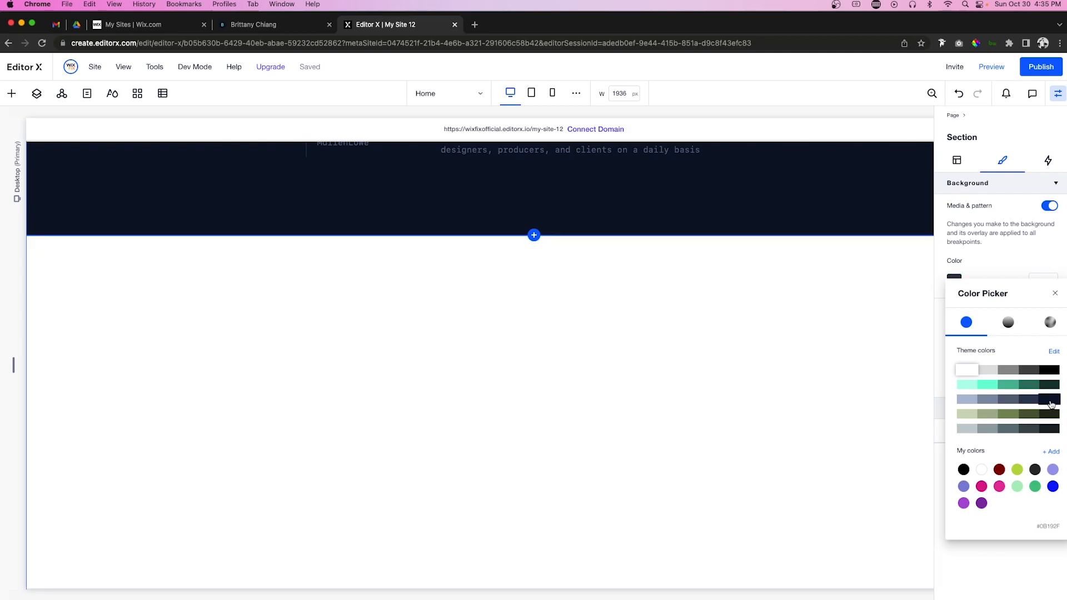
{"action": "left_click", "coordinate": [1050, 400]}
{"action": "left_click", "coordinate": [643, 331]}
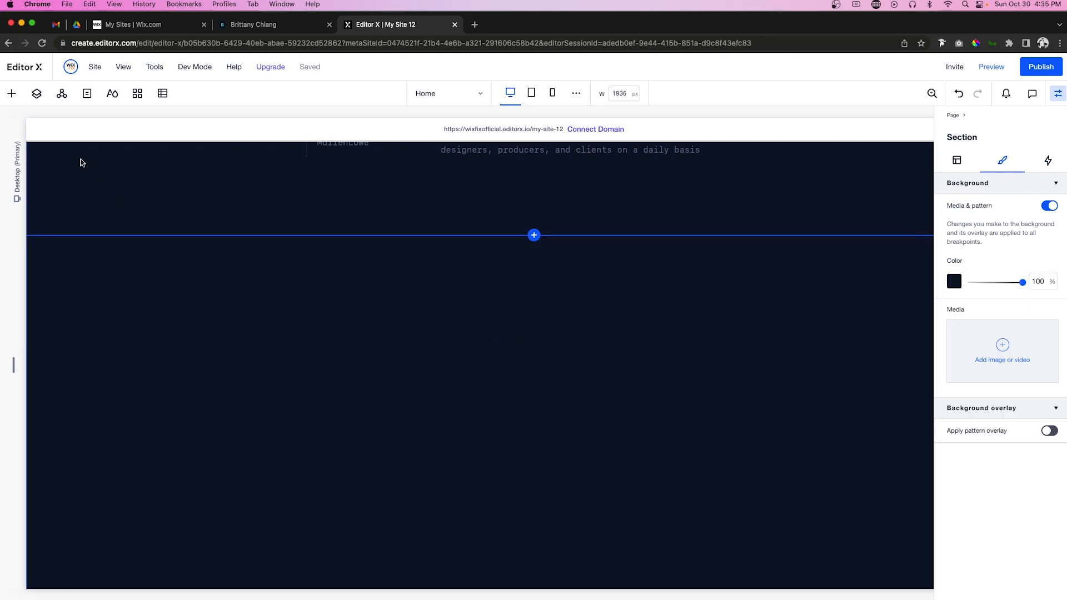
{"action": "left_click", "coordinate": [10, 94]}
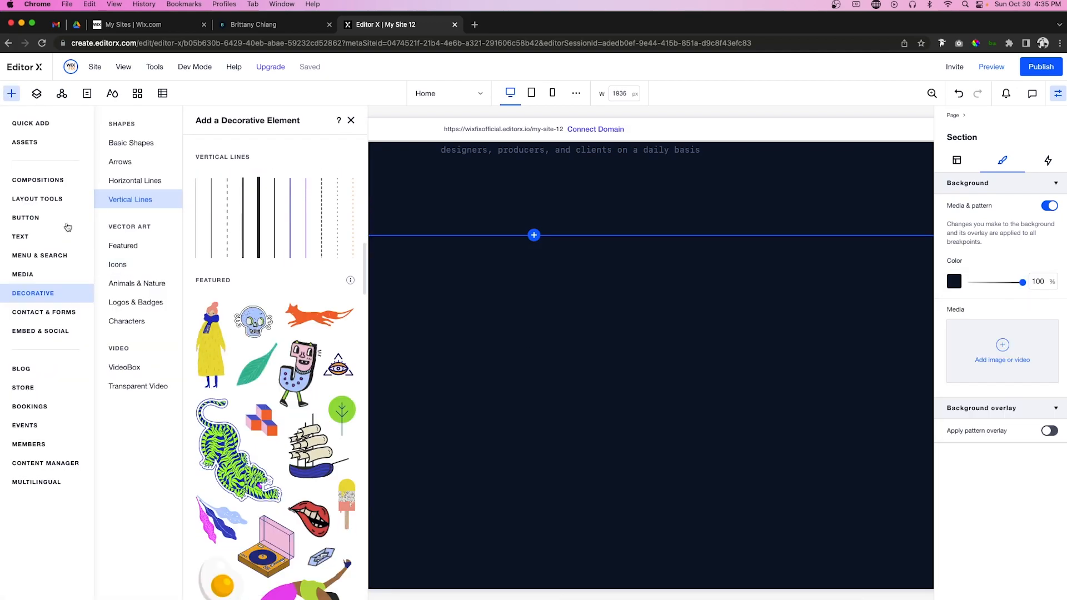
Step: Drop a container into the new section with 0 background opacity, aligned to the top
{"action": "left_click", "coordinate": [30, 131]}
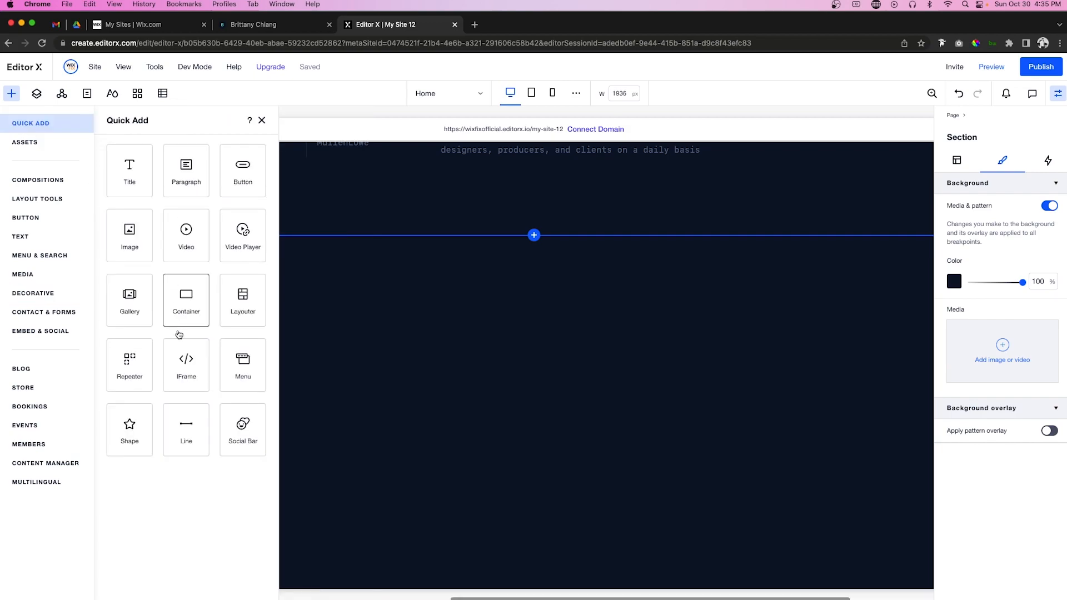
{"action": "left_click_drag", "start_coordinate": [189, 307], "coordinate": [555, 369]}
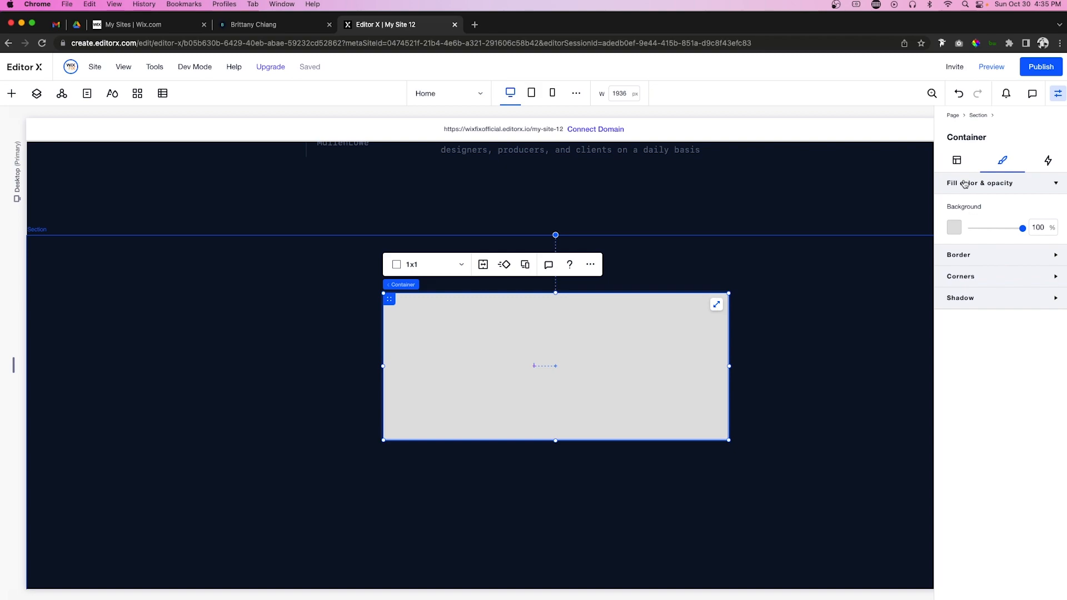
{"action": "left_click", "coordinate": [1042, 228]}
{"action": "type", "text": "0"}
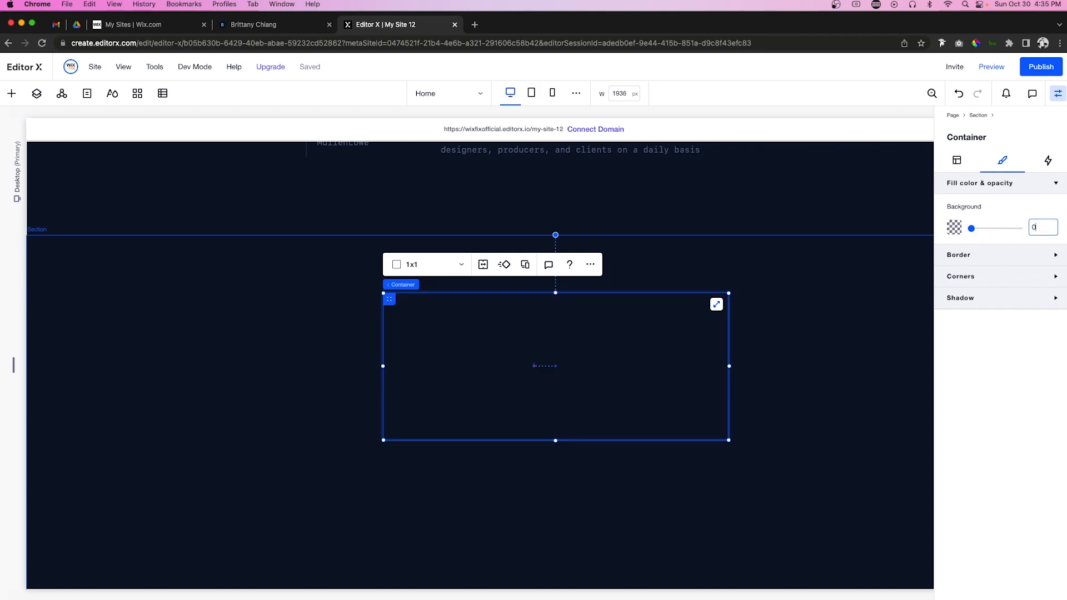
{"action": "left_click", "coordinate": [957, 160]}
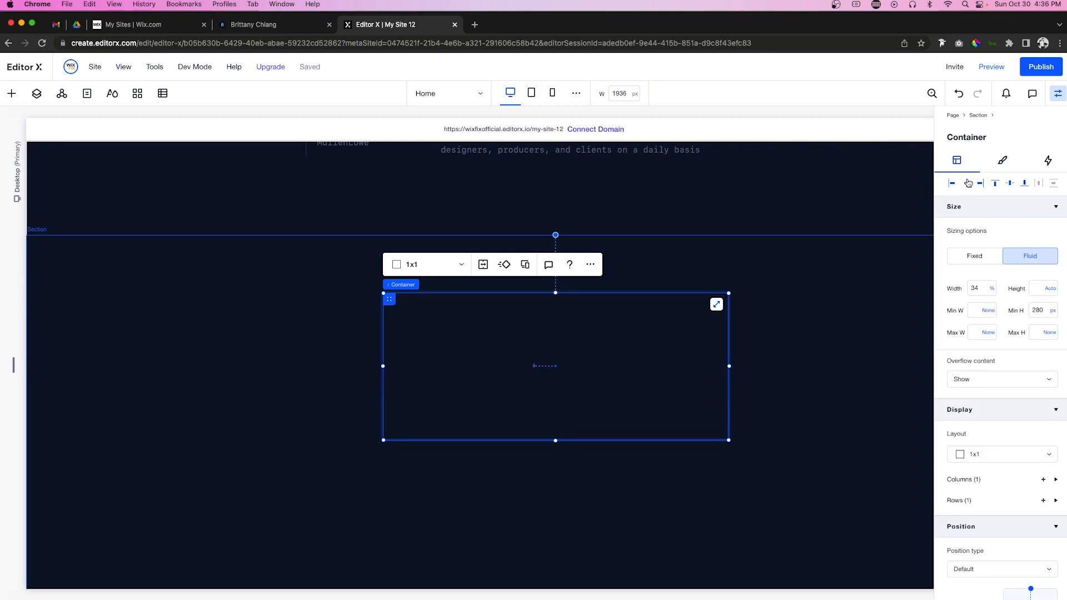
{"action": "left_click", "coordinate": [995, 183]}
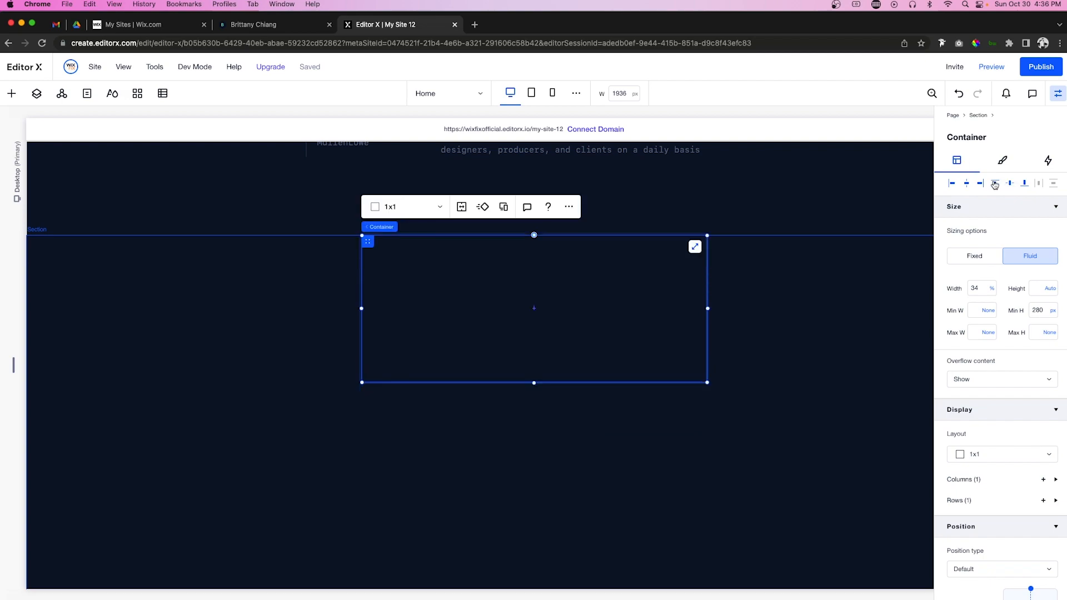
Step: Set the container's width to 60% and its minimum height to 2000 px
{"action": "left_click", "coordinate": [981, 289]}
{"action": "type", "text": "70"}
{"action": "key", "text": "Return"}
{"action": "left_click", "coordinate": [980, 290]}
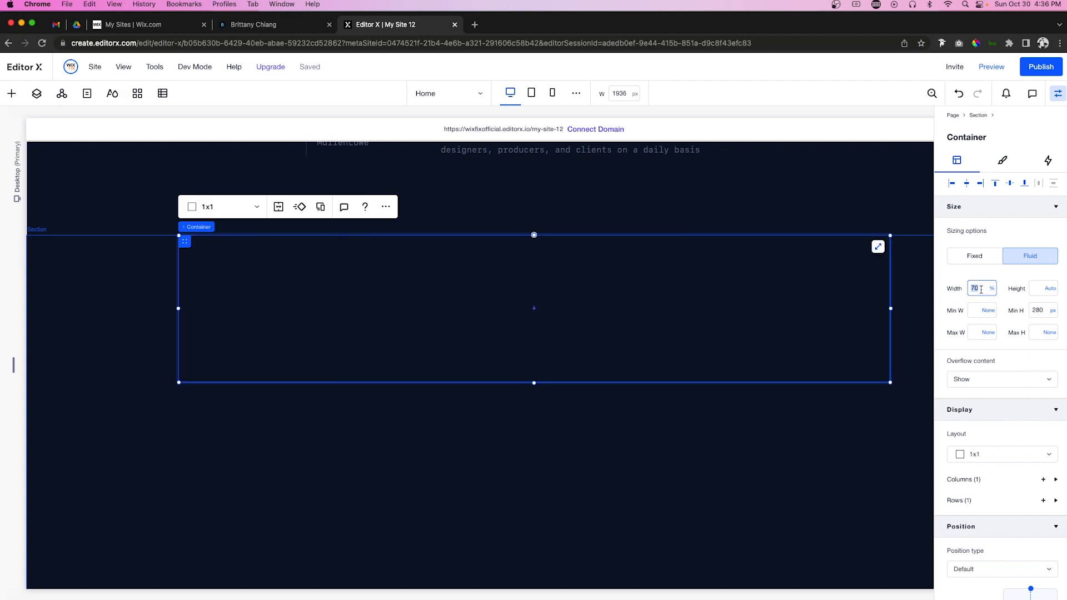
{"action": "key", "text": "Return"}
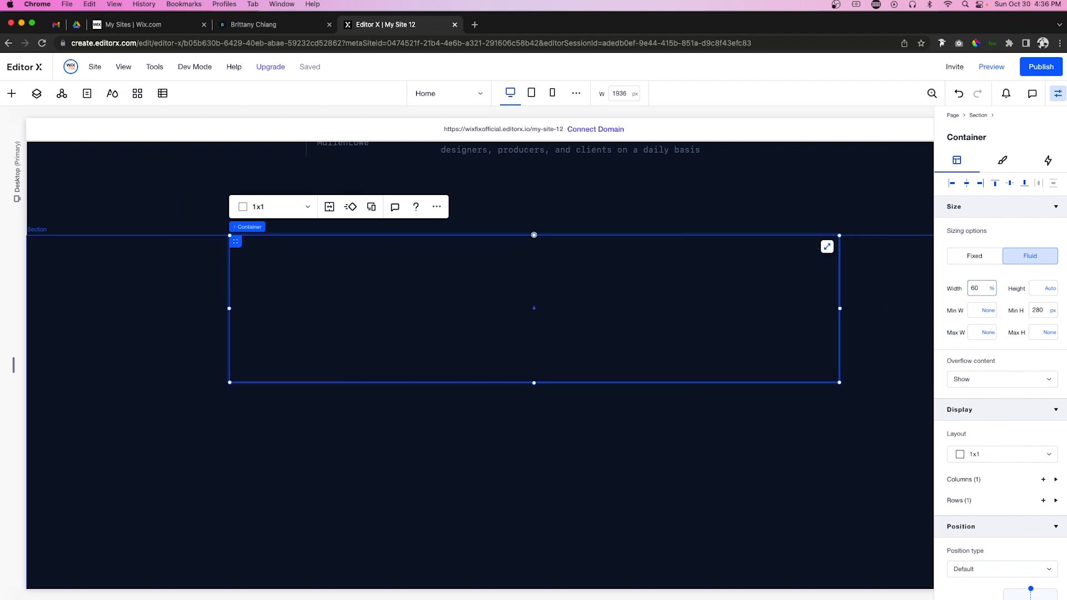
{"action": "left_click", "coordinate": [1044, 312]}
{"action": "type", "text": "2000"}
{"action": "key", "text": "Return"}
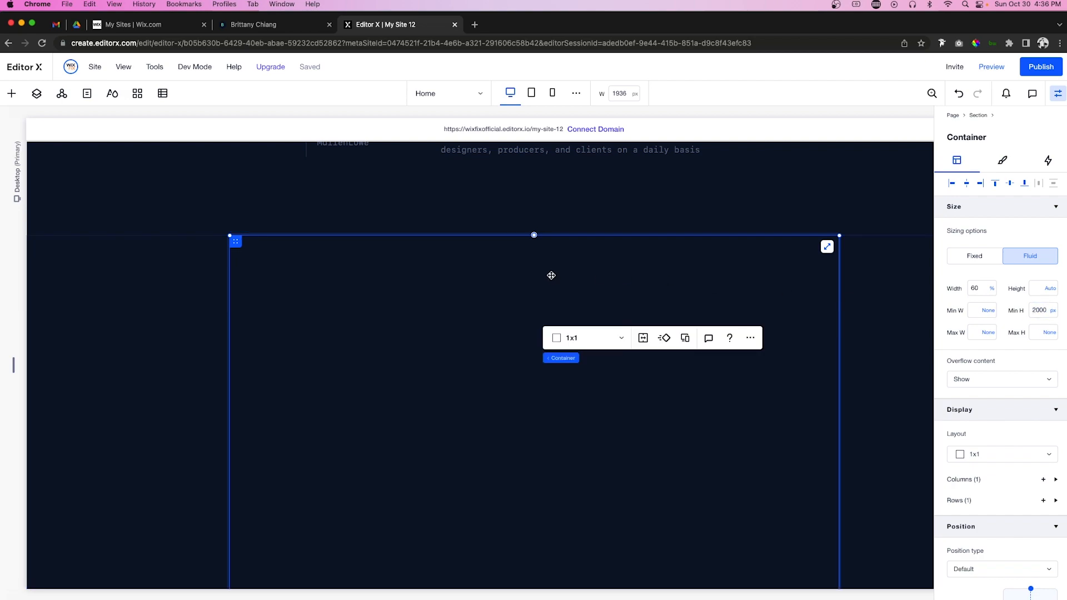
{"action": "left_click", "coordinate": [582, 340]}
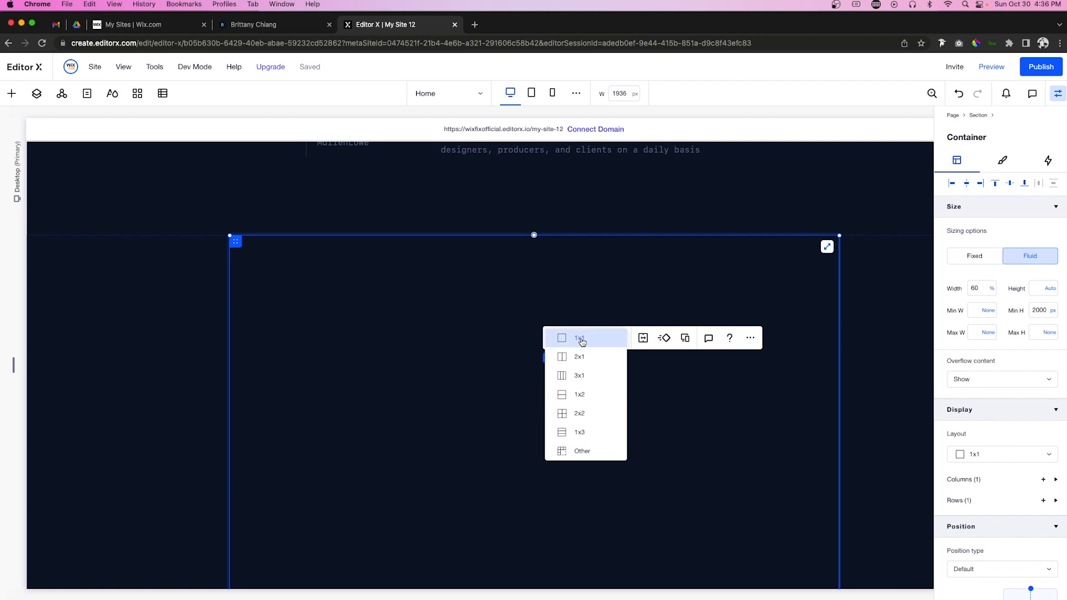
Step: Turn the container into a one-column, four-row grid with a 60 px row gap
{"action": "left_click", "coordinate": [581, 452]}
{"action": "double_click", "coordinate": [603, 364]}
{"action": "type", "text": "4"}
{"action": "left_click", "coordinate": [573, 380]}
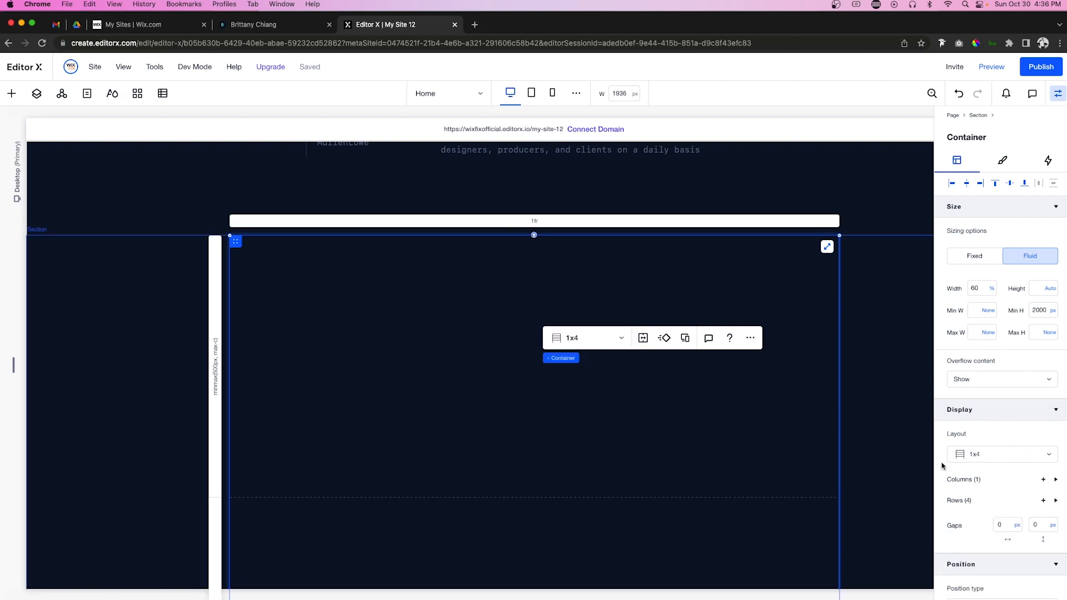
{"action": "left_click", "coordinate": [1039, 524]}
{"action": "scroll", "coordinate": [393, 363], "scroll_direction": "up", "scroll_amount": 6}
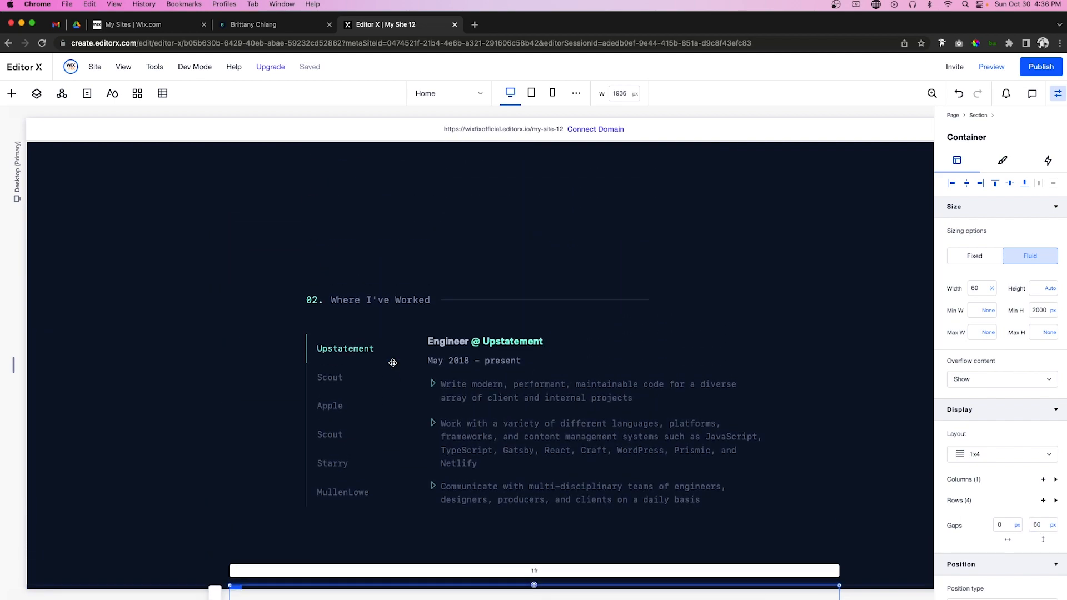
Step: Paste a copy of the Where I've Worked heading into the first grid row, aligned top-left
{"action": "left_click", "coordinate": [436, 307]}
{"action": "scroll", "coordinate": [436, 325], "scroll_direction": "down", "scroll_amount": 7}
{"action": "left_click", "coordinate": [416, 420]}
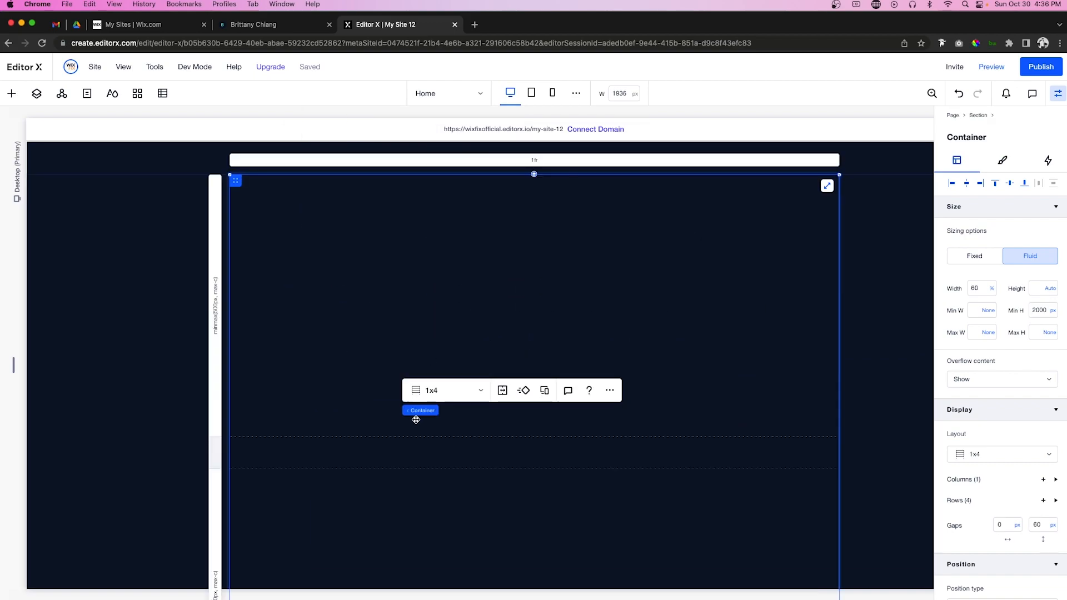
{"action": "scroll", "coordinate": [383, 388], "scroll_direction": "up", "scroll_amount": 1}
{"action": "left_click", "coordinate": [376, 380]}
{"action": "key", "text": "super+v"}
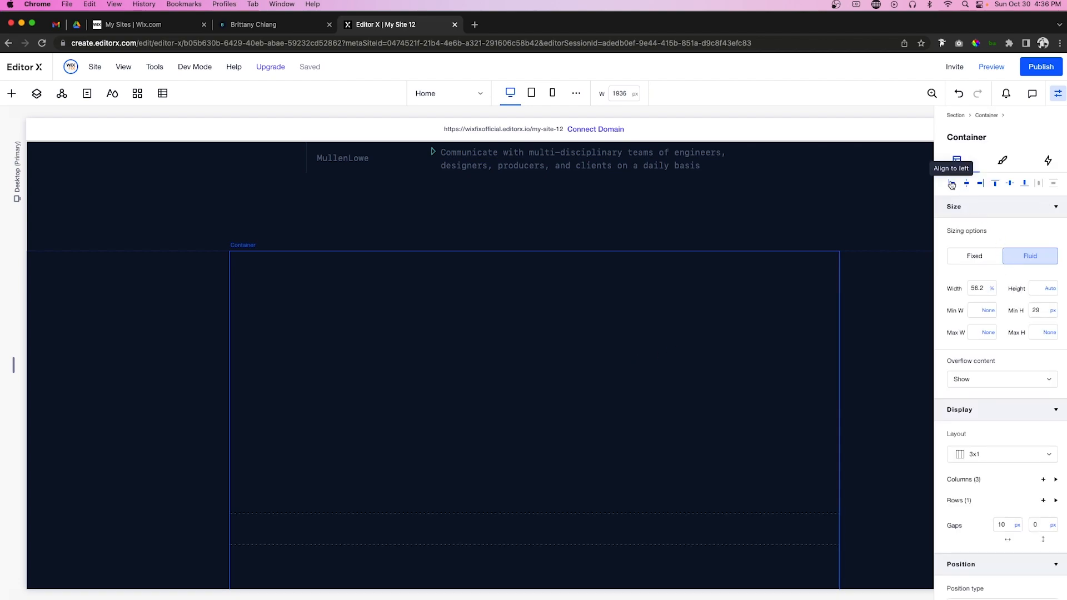
{"action": "scroll", "coordinate": [967, 509], "scroll_direction": "down", "scroll_amount": 3}
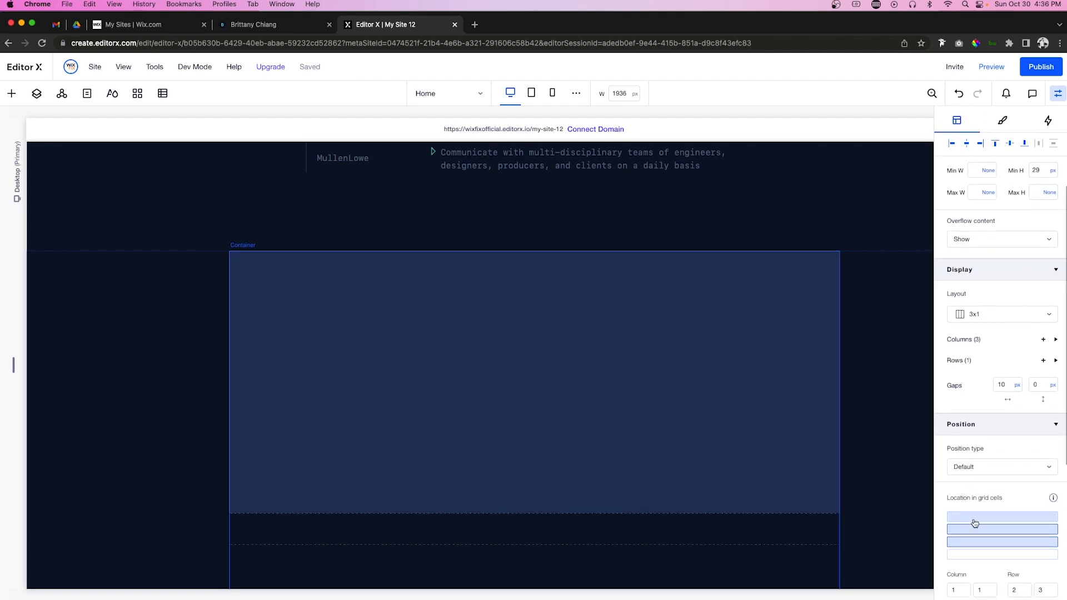
{"action": "left_click", "coordinate": [974, 518]}
{"action": "scroll", "coordinate": [994, 304], "scroll_direction": "up", "scroll_amount": 3}
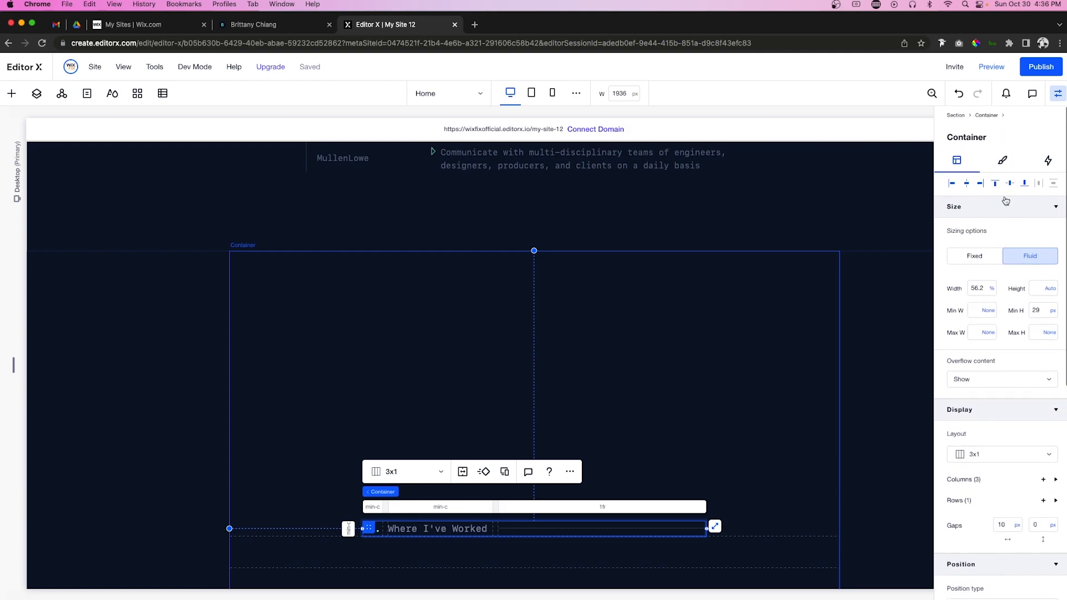
{"action": "left_click", "coordinate": [962, 184]}
{"action": "left_click", "coordinate": [995, 183]}
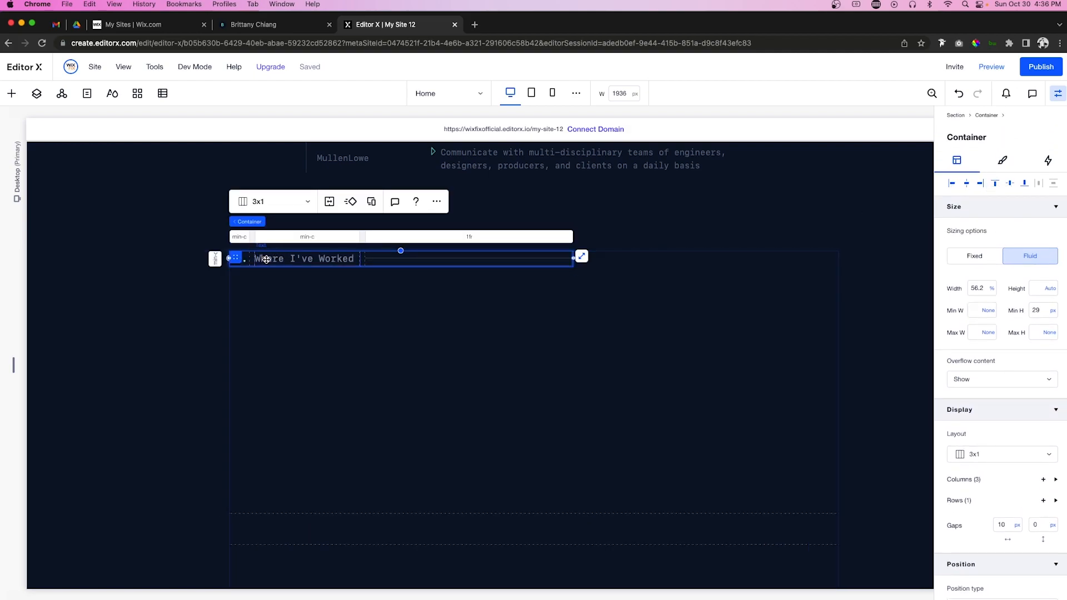
Step: Change the heading number to 03 and delete the 'Where I've Worked' wording
{"action": "left_click", "coordinate": [266, 259]}
{"action": "double_click", "coordinate": [239, 258]}
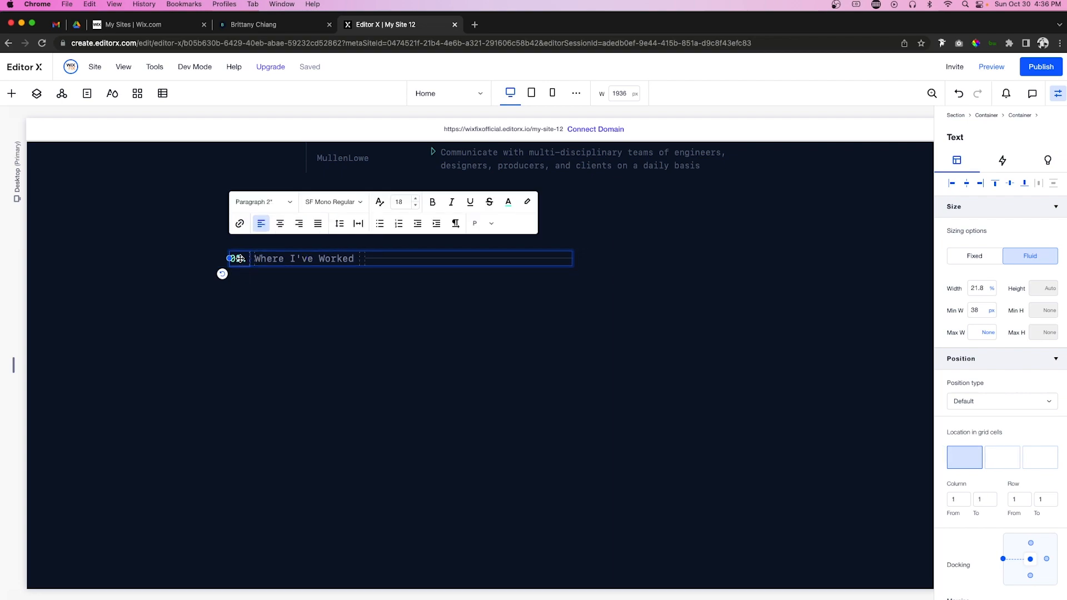
{"action": "left_click", "coordinate": [240, 258]}
{"action": "double_click", "coordinate": [284, 262]}
{"action": "key", "text": "BackSpace"}
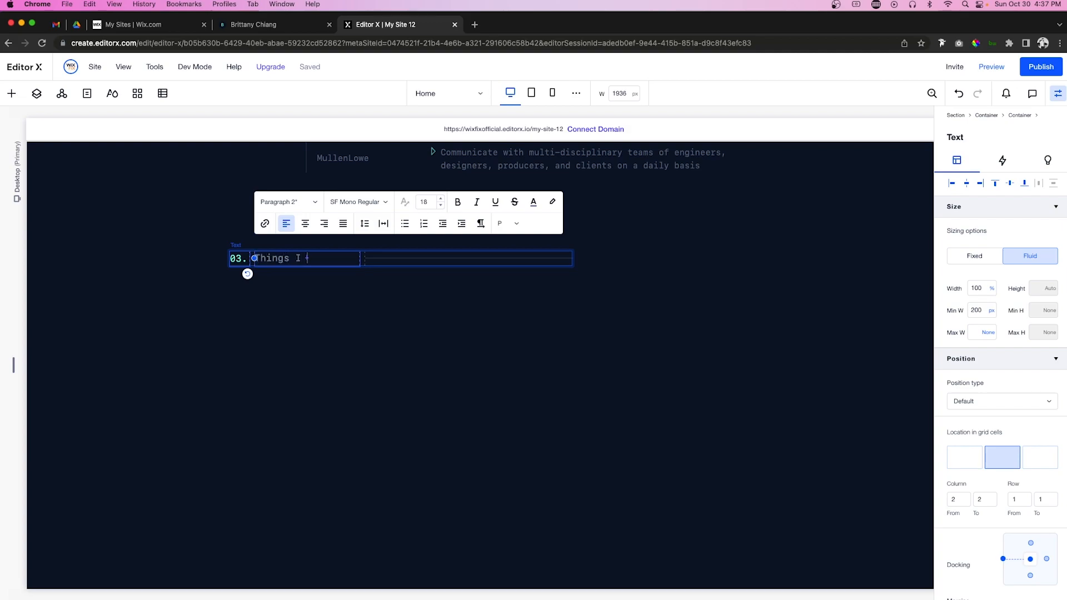
Step: Type the title 'Things I've Built' and set the first grid row's minimum to Min content
{"action": "type", "text": "Things I've Built"}
{"action": "left_click", "coordinate": [420, 314]}
{"action": "left_click", "coordinate": [216, 374]}
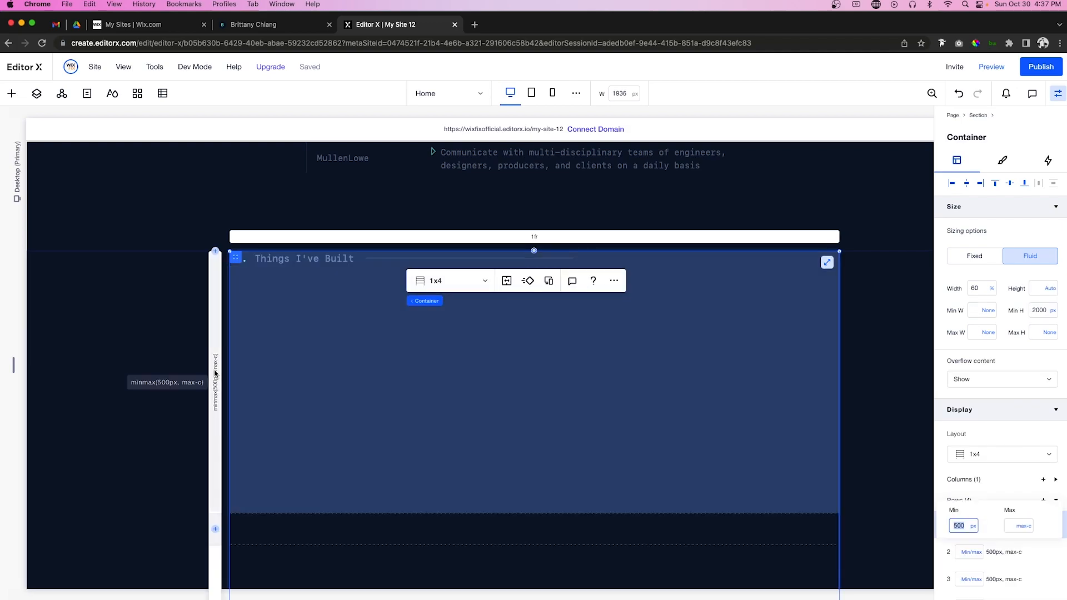
{"action": "left_click", "coordinate": [973, 528]}
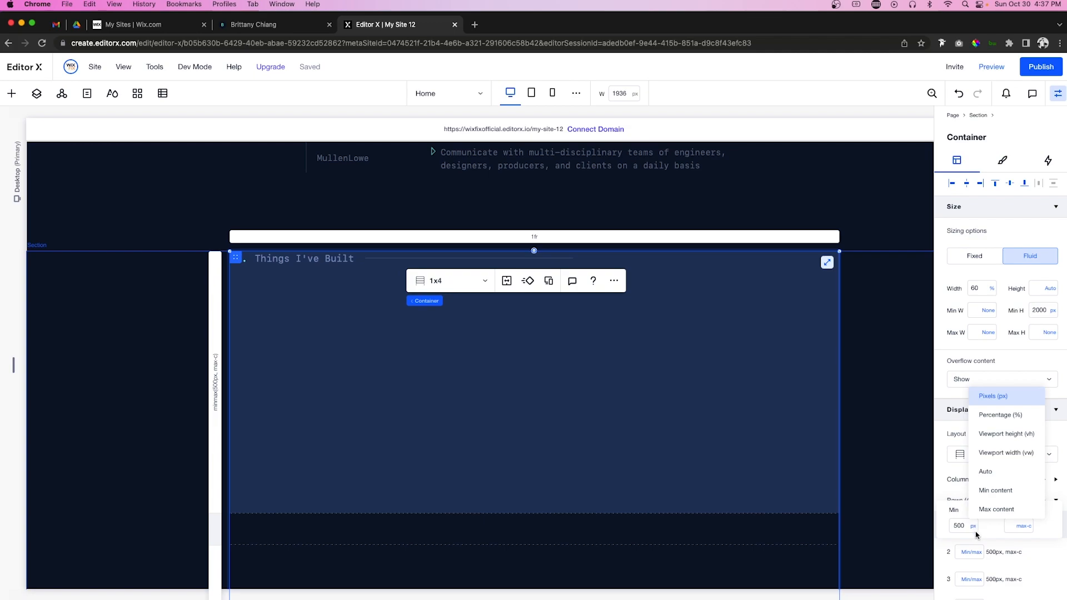
{"action": "left_click", "coordinate": [996, 490]}
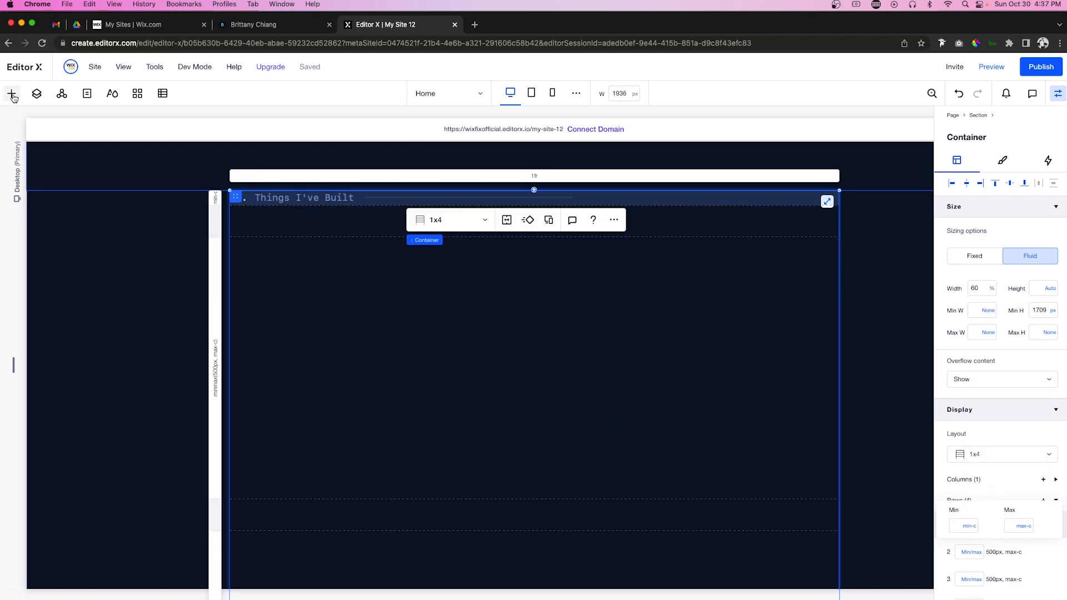
Step: Add a container beneath the heading and split it into a 2x1 two-column layout
{"action": "left_click", "coordinate": [12, 94]}
{"action": "left_click_drag", "start_coordinate": [179, 317], "coordinate": [528, 370]}
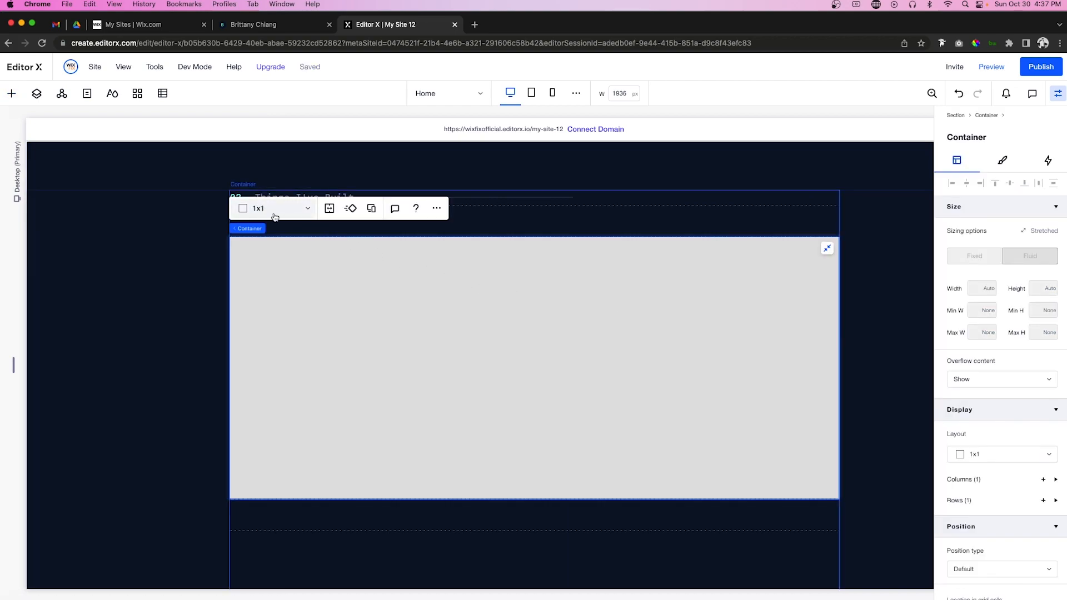
{"action": "left_click", "coordinate": [274, 216]}
{"action": "left_click", "coordinate": [279, 228]}
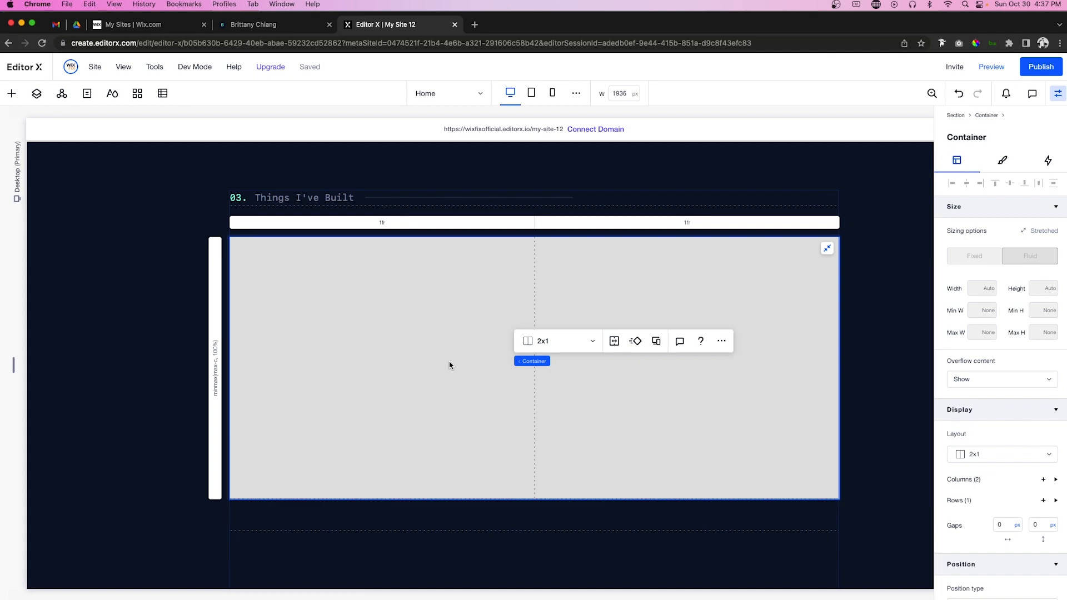
{"action": "left_click", "coordinate": [10, 94]}
{"action": "left_click", "coordinate": [19, 274]}
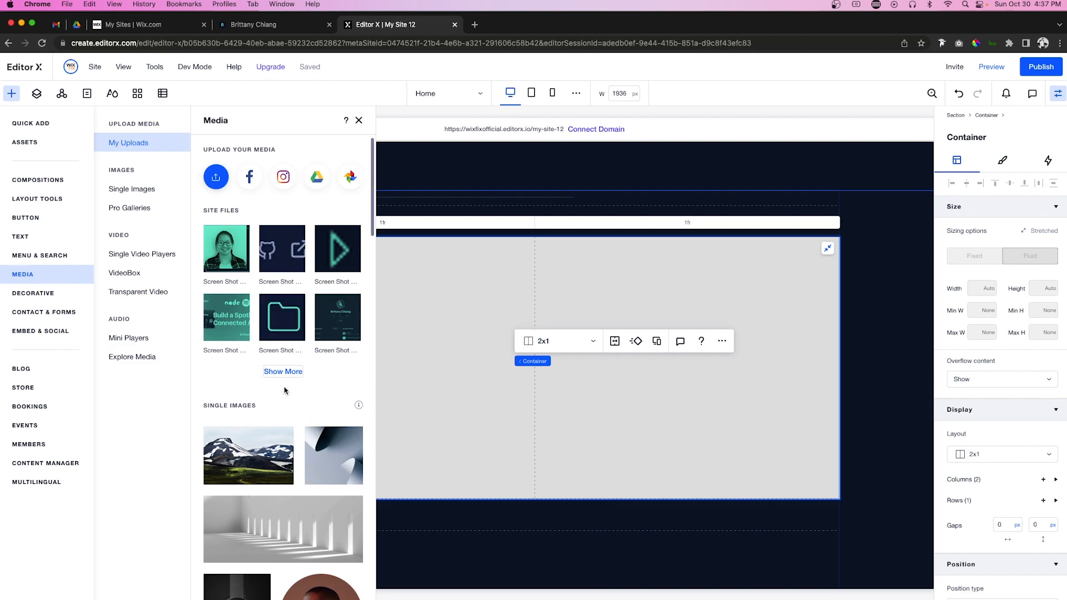
Step: Put the Halcyon screenshot in the left grid cell at 100% width, centred vertically
{"action": "left_click", "coordinate": [283, 371]}
{"action": "left_click", "coordinate": [266, 357]}
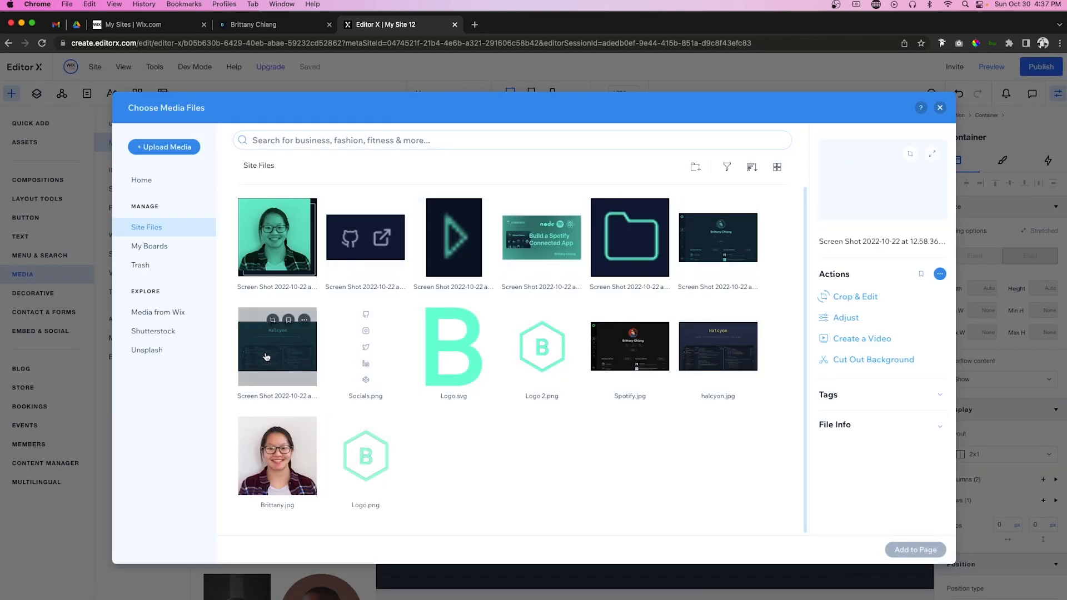
{"action": "left_click", "coordinate": [915, 549]}
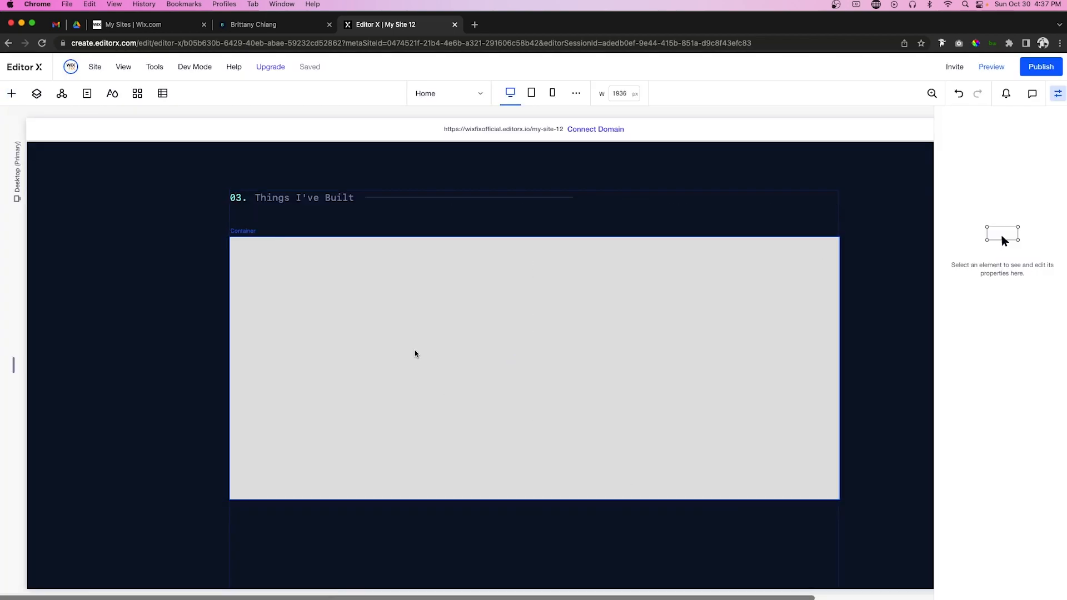
{"action": "left_click_drag", "start_coordinate": [497, 288], "coordinate": [345, 359]}
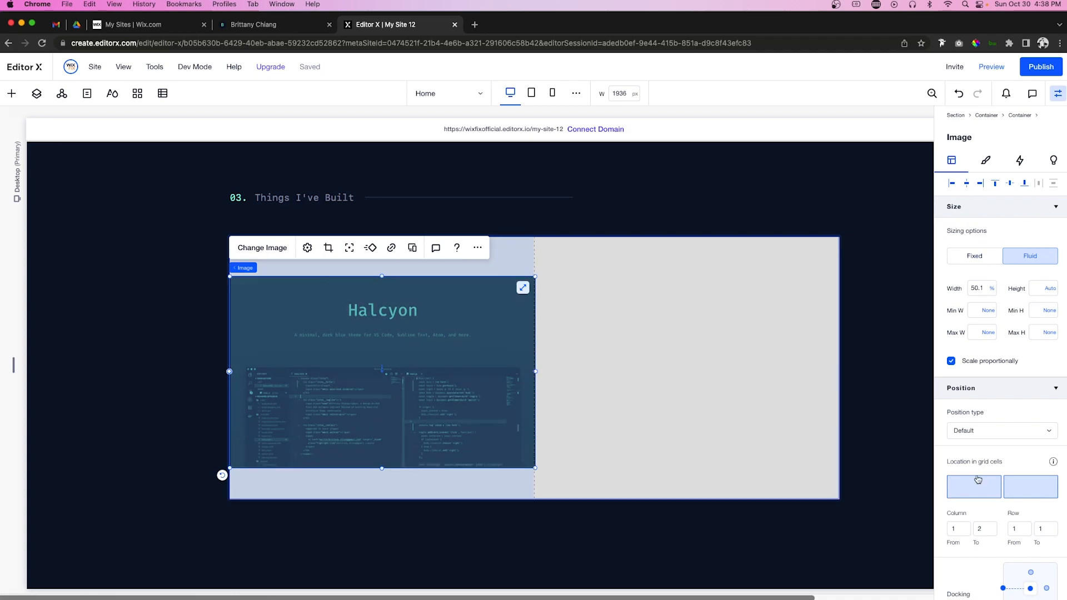
{"action": "left_click", "coordinate": [1030, 486]}
{"action": "left_click", "coordinate": [983, 289]}
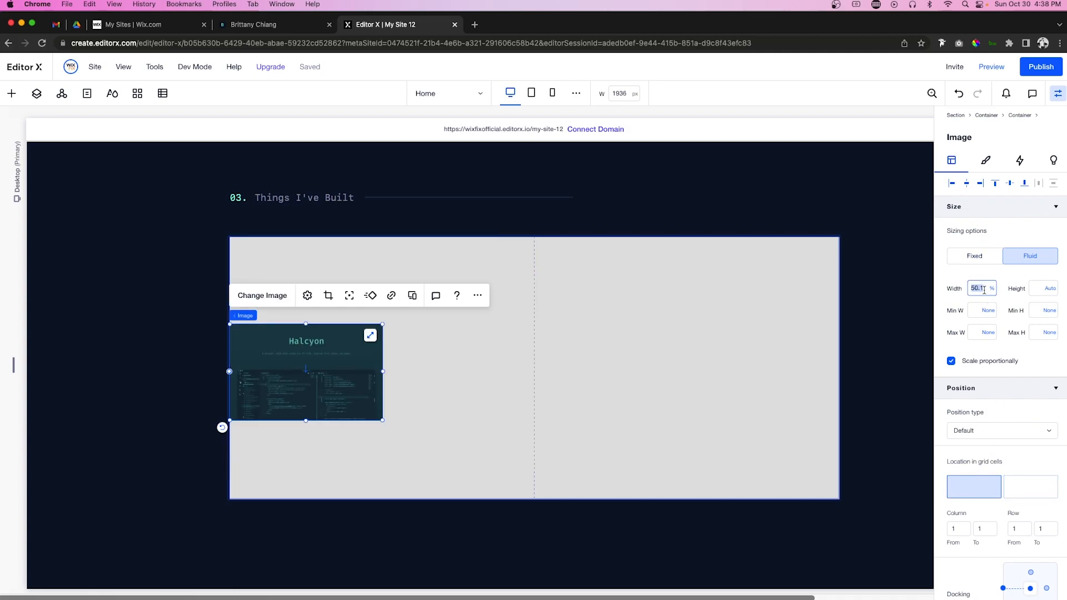
{"action": "key", "text": "Return"}
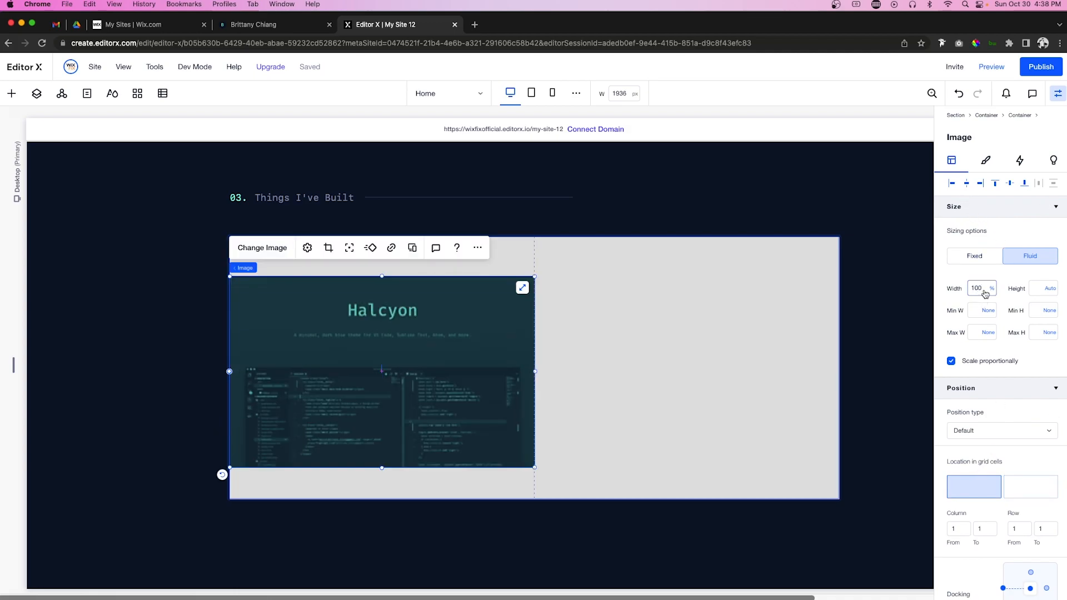
{"action": "left_click", "coordinate": [1010, 184]}
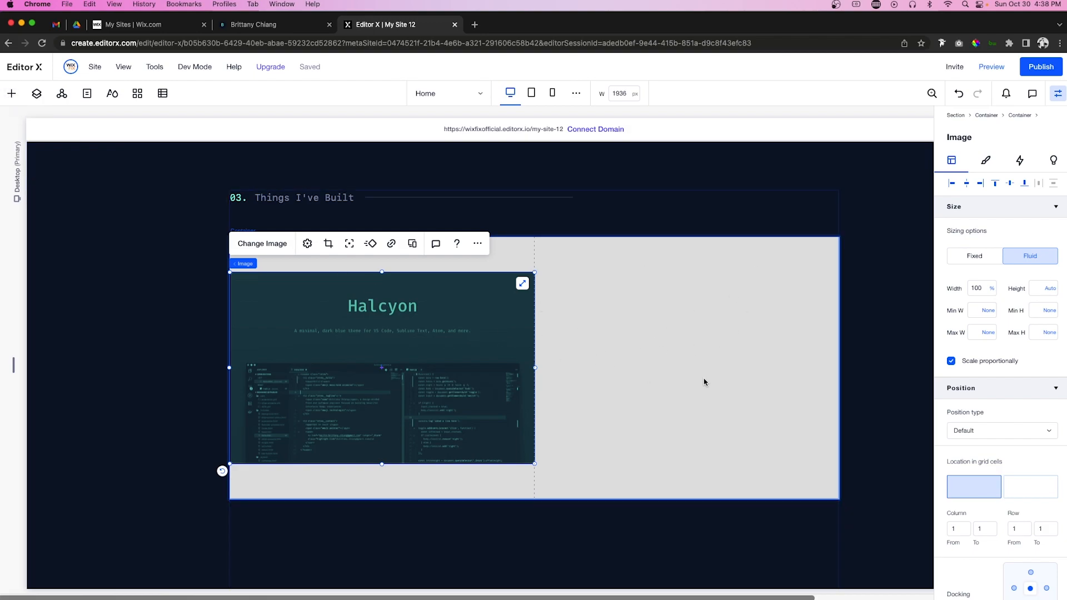
{"action": "left_click", "coordinate": [11, 93]}
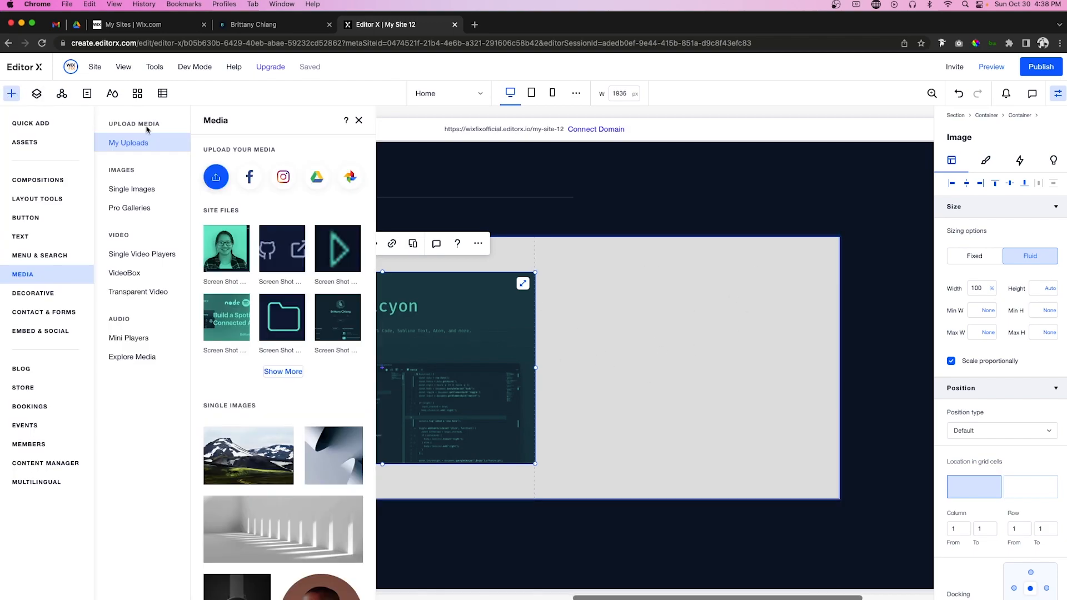
Step: Copy the hero's 'Hi, my name is' line and paste it into the project container
{"action": "scroll", "coordinate": [637, 217], "scroll_direction": "up", "scroll_amount": 20}
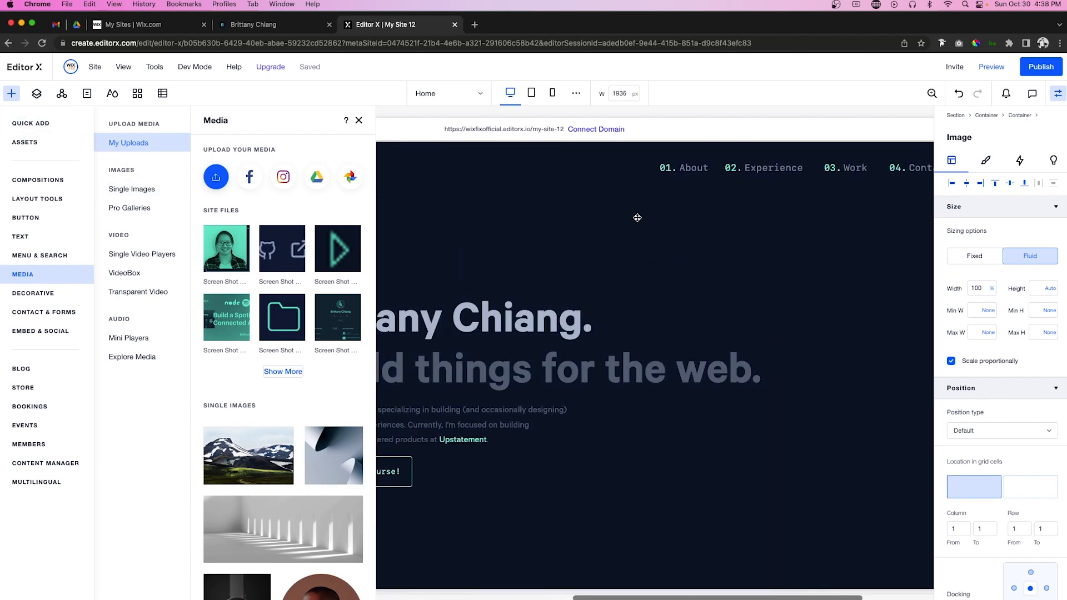
{"action": "left_click", "coordinate": [426, 280]}
{"action": "left_click", "coordinate": [335, 278]}
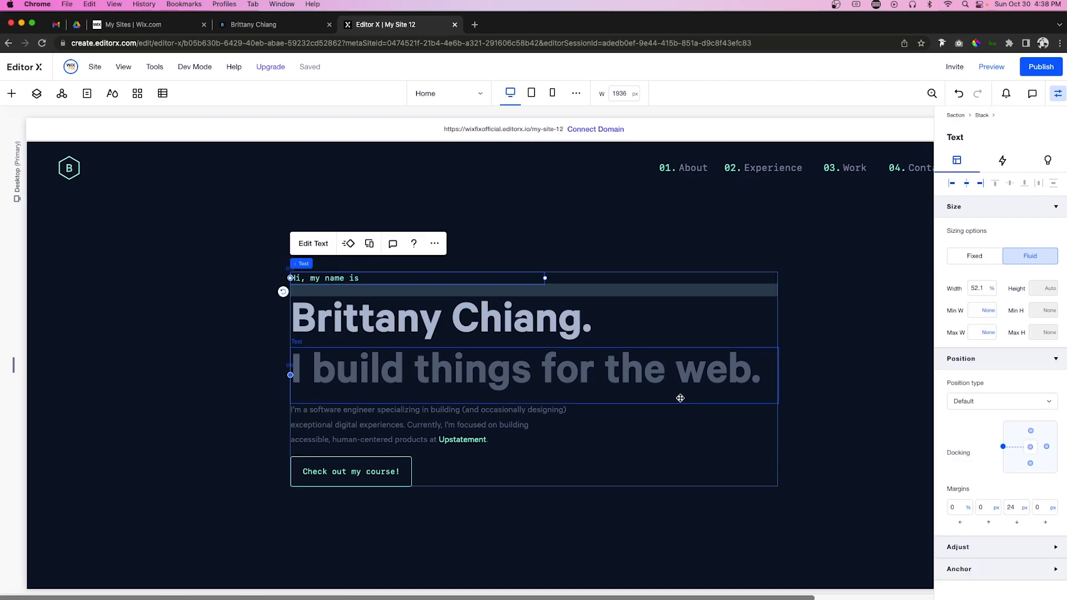
{"action": "scroll", "coordinate": [678, 398], "scroll_direction": "down", "scroll_amount": 20}
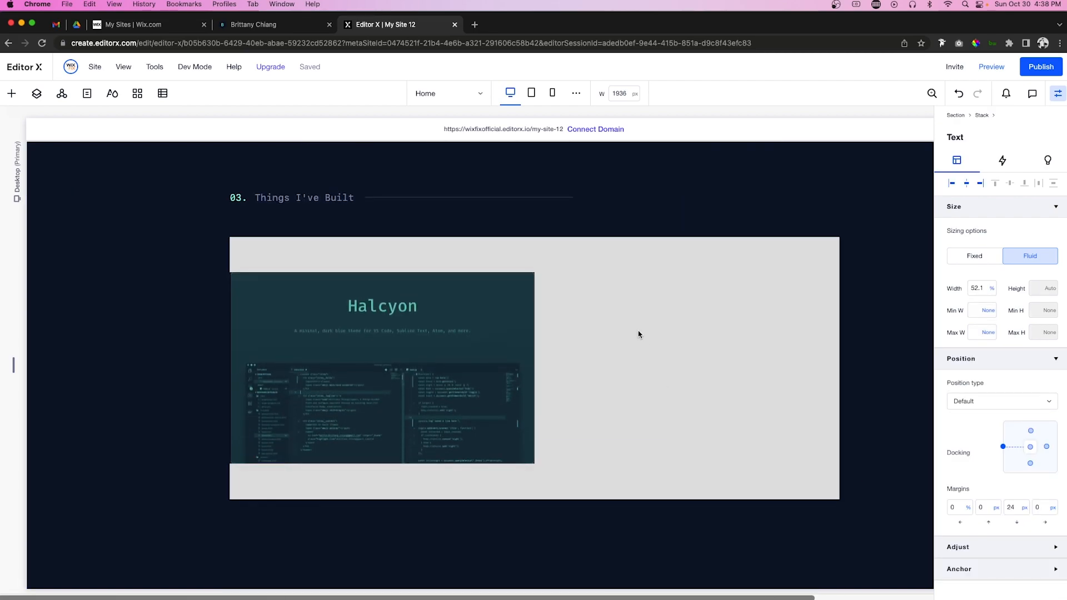
{"action": "left_click", "coordinate": [639, 334]}
{"action": "right_click", "coordinate": [661, 392]}
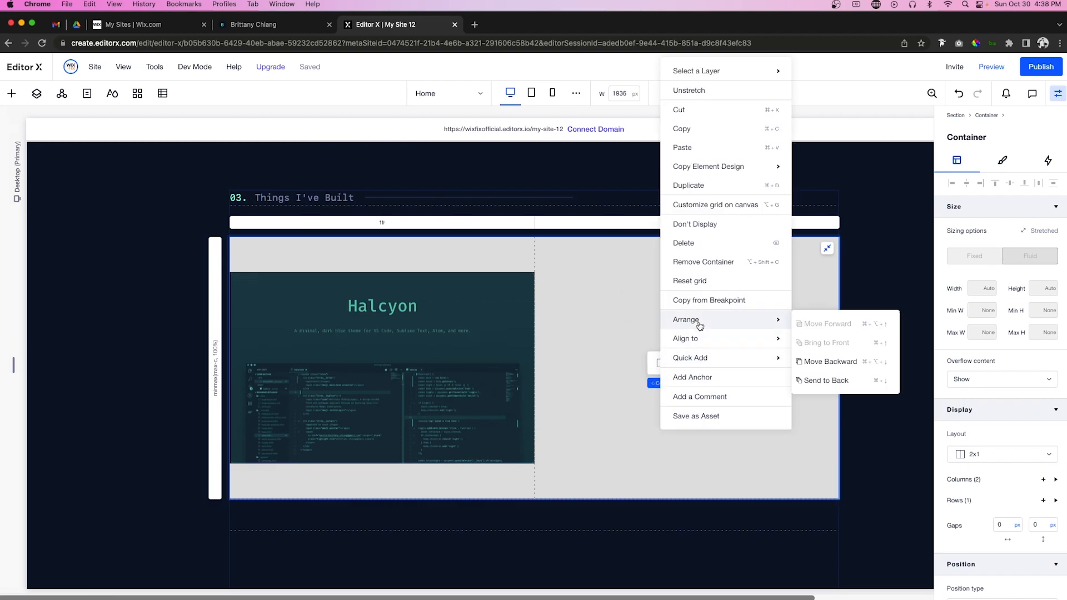
{"action": "left_click", "coordinate": [685, 148]}
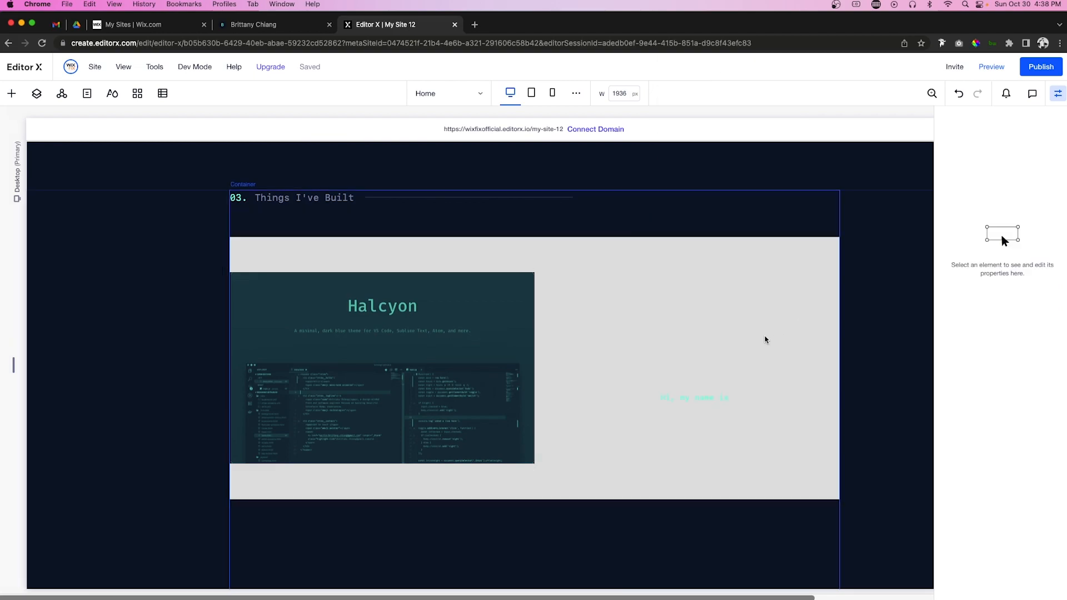
Step: Make the pasted label 100% wide, right-aligned atop the right column, reading 'Featured Project'
{"action": "left_click", "coordinate": [983, 288]}
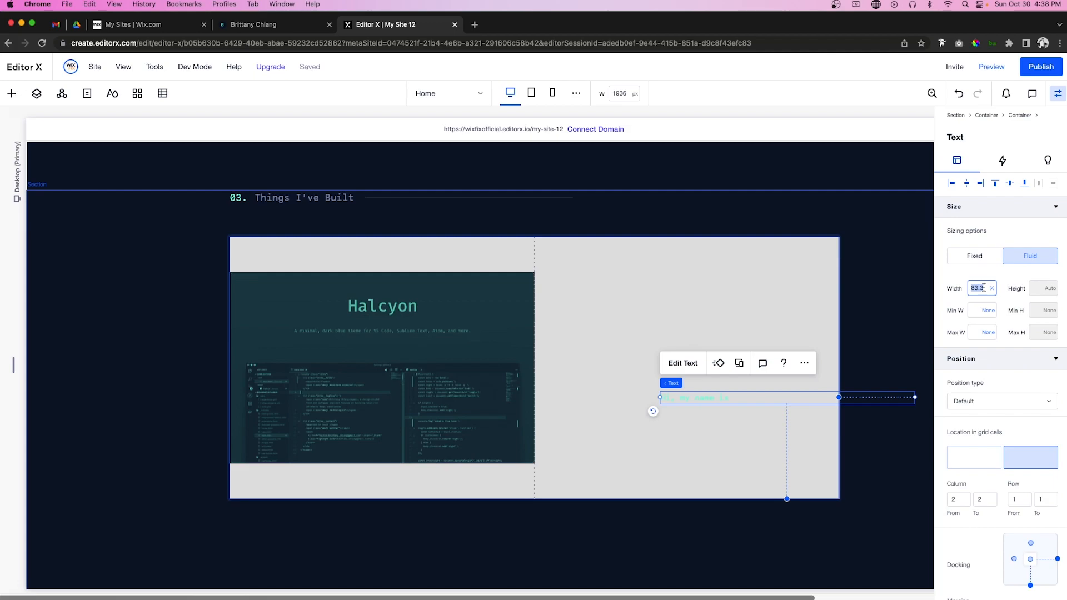
{"action": "type", "text": "100"}
{"action": "key", "text": "Return"}
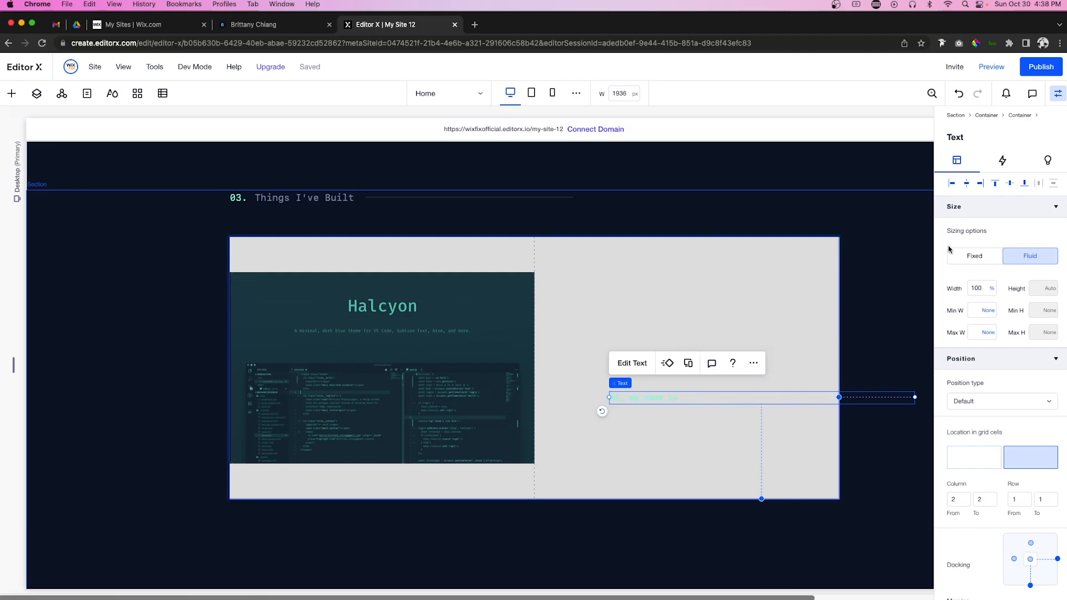
{"action": "left_click", "coordinate": [982, 184]}
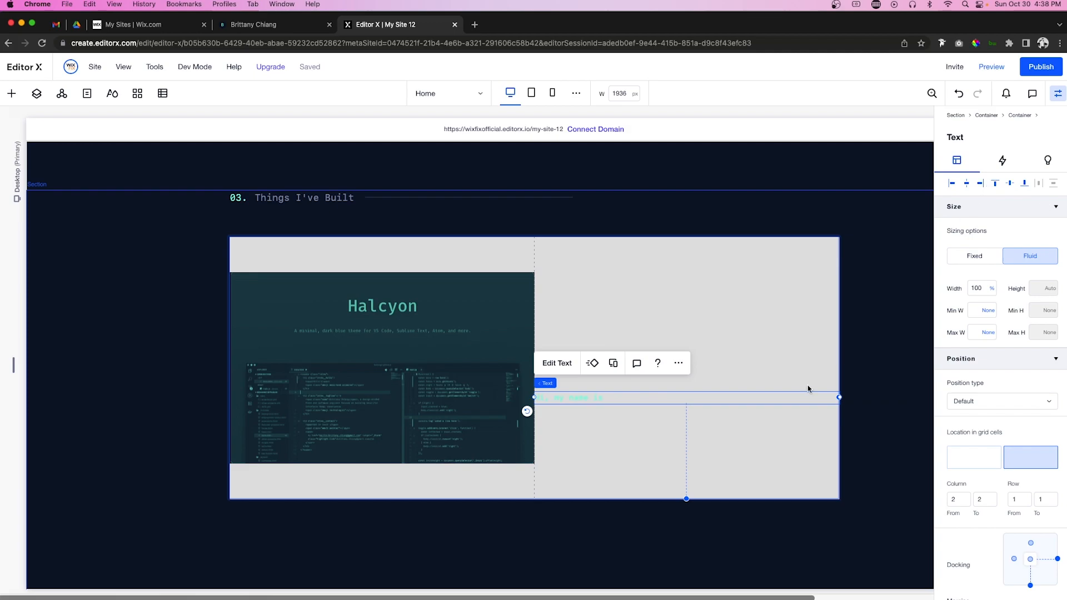
{"action": "left_click_drag", "start_coordinate": [605, 343], "coordinate": [598, 292]}
{"action": "double_click", "coordinate": [598, 292]}
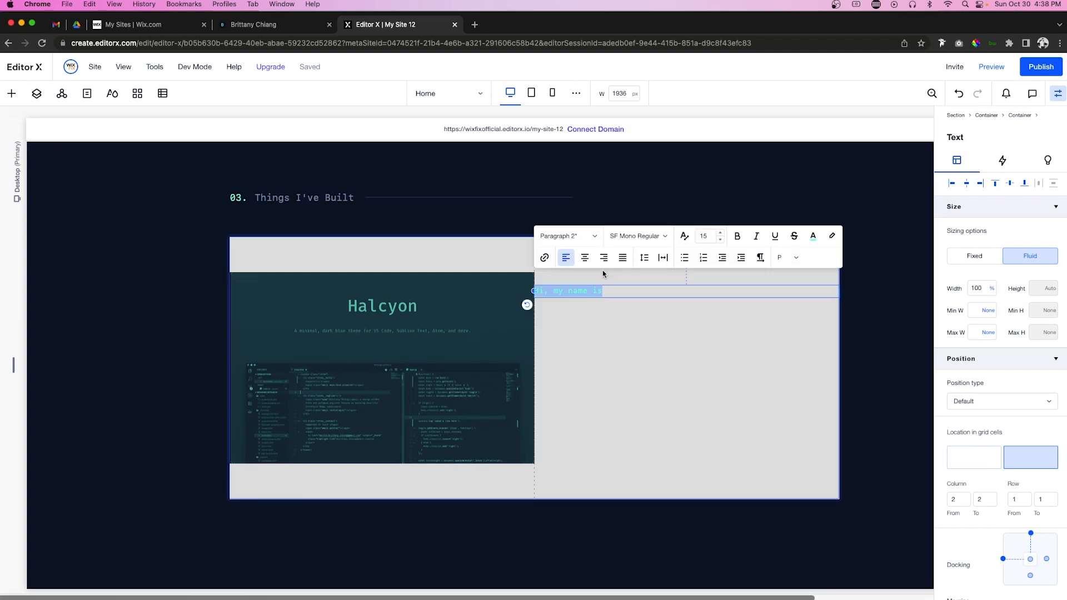
{"action": "left_click", "coordinate": [604, 258]}
{"action": "type", "text": "Featured Project"}
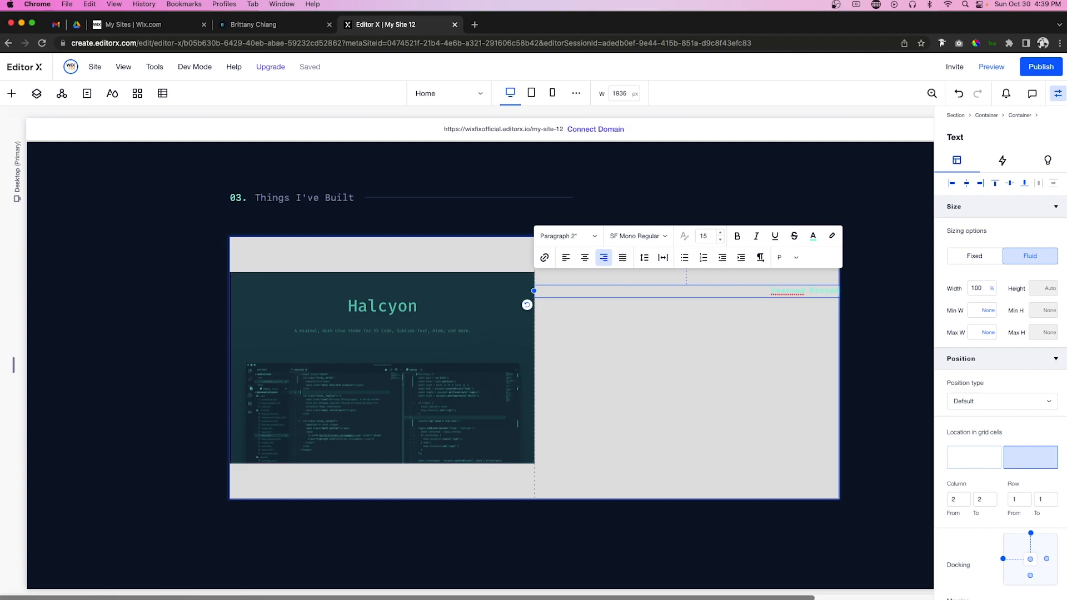
{"action": "left_click", "coordinate": [796, 352]}
{"action": "scroll", "coordinate": [795, 352], "scroll_direction": "up", "scroll_amount": 15}
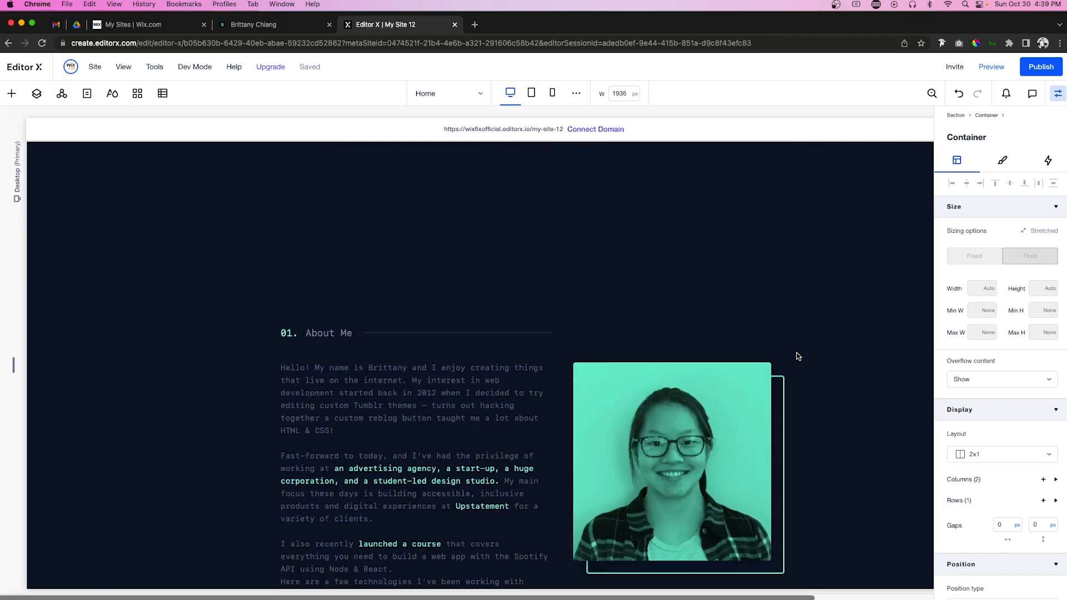
Step: Copy the Engineer @ Upstatement heading and paste it into the project container
{"action": "scroll", "coordinate": [520, 314], "scroll_direction": "down", "scroll_amount": 10}
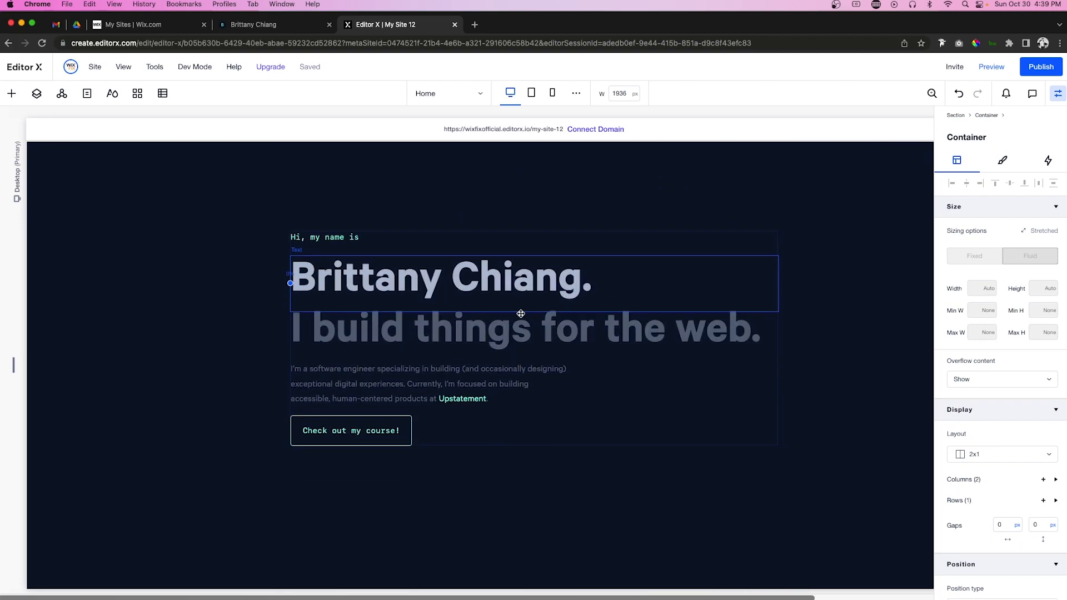
{"action": "scroll", "coordinate": [521, 314], "scroll_direction": "down", "scroll_amount": 10}
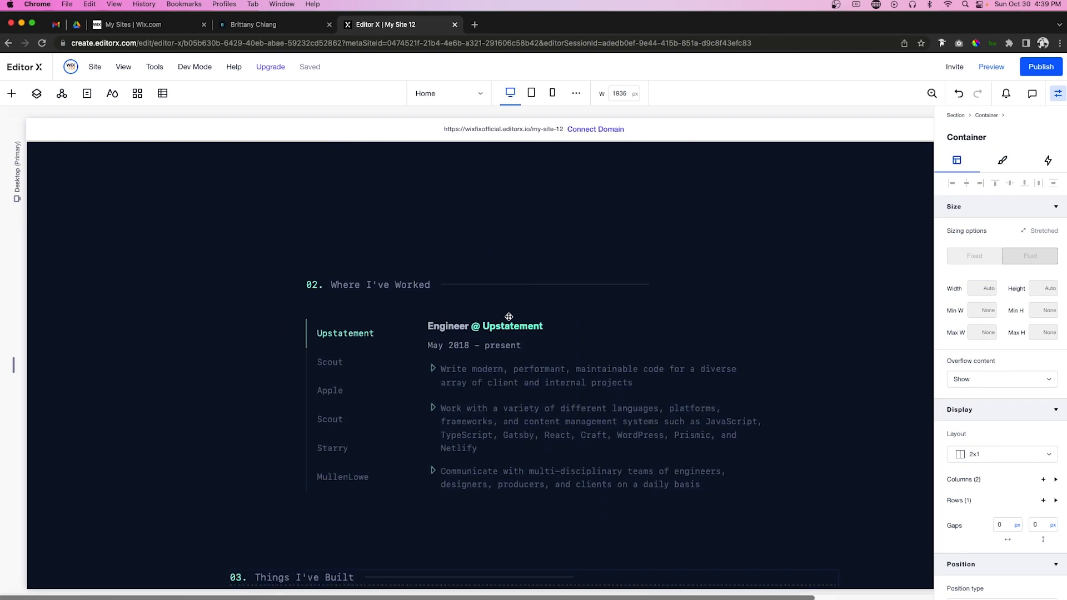
{"action": "left_click", "coordinate": [448, 330]}
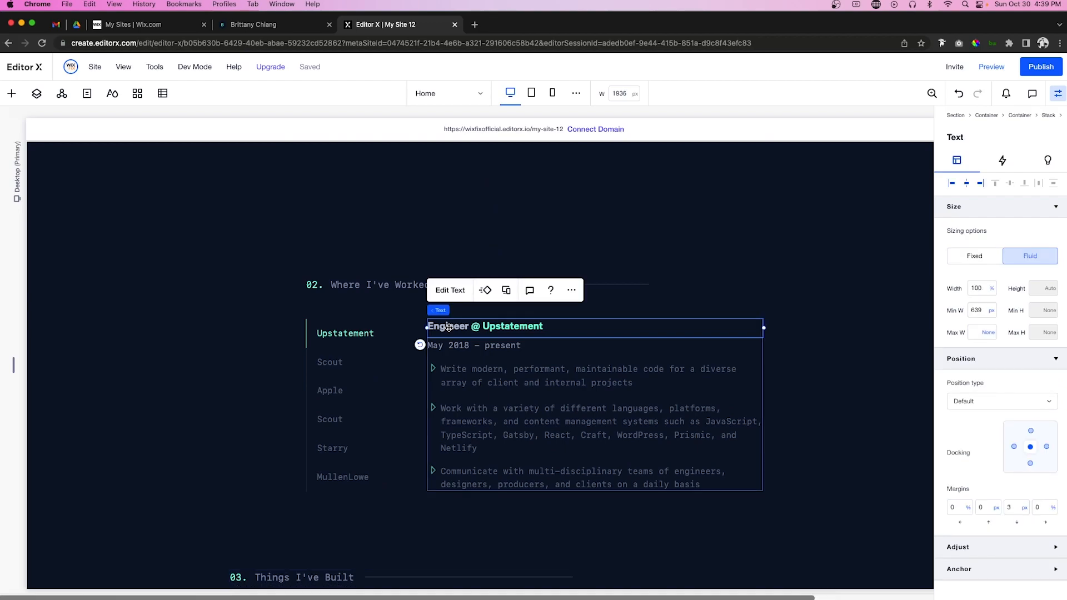
{"action": "scroll", "coordinate": [448, 326], "scroll_direction": "down", "scroll_amount": 10}
{"action": "scroll", "coordinate": [448, 327], "scroll_direction": "up", "scroll_amount": 4}
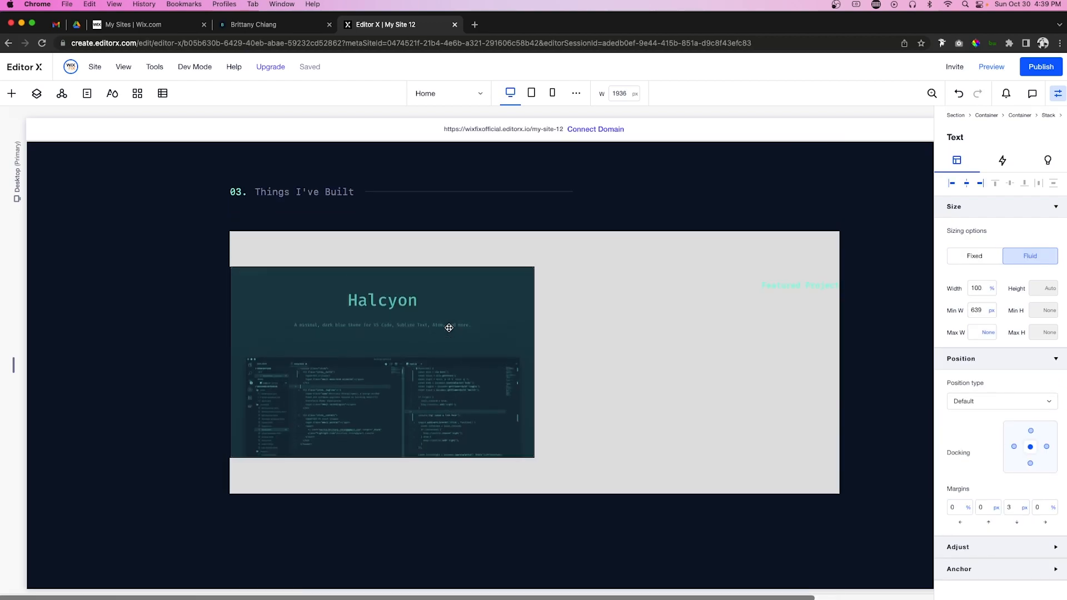
{"action": "right_click", "coordinate": [633, 359]}
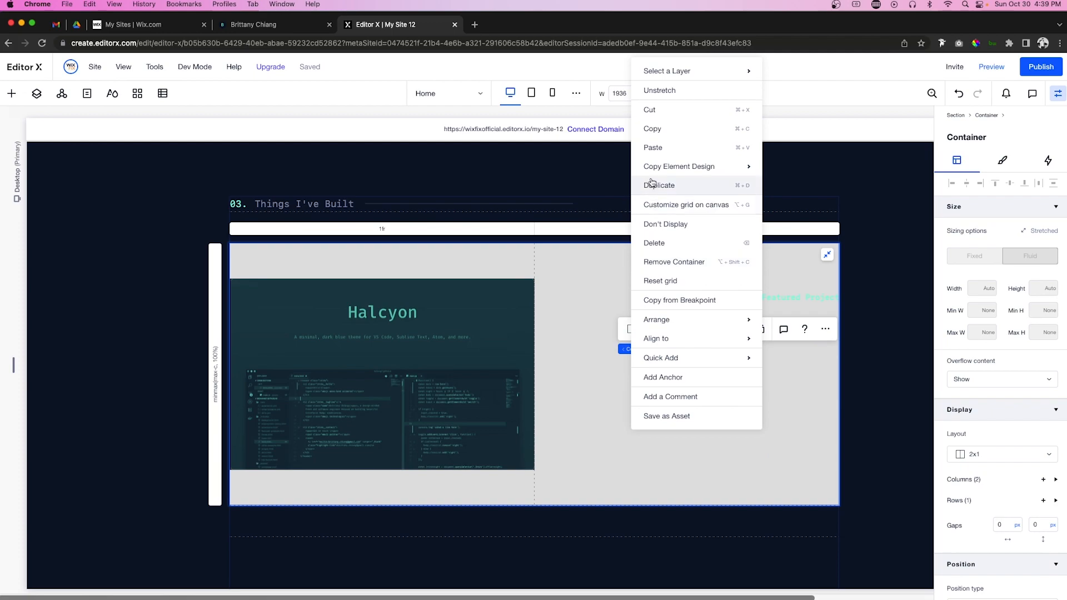
{"action": "left_click", "coordinate": [653, 147]}
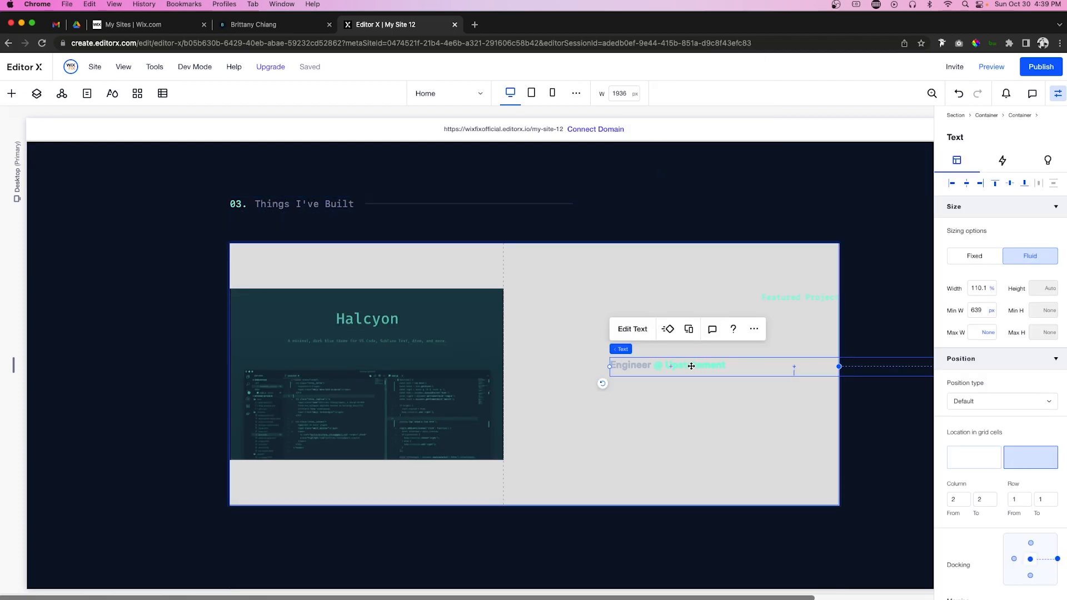
Step: Set the heading's Min W to None, width to 100%, and place it right-aligned under Featured Project
{"action": "left_click", "coordinate": [991, 310]}
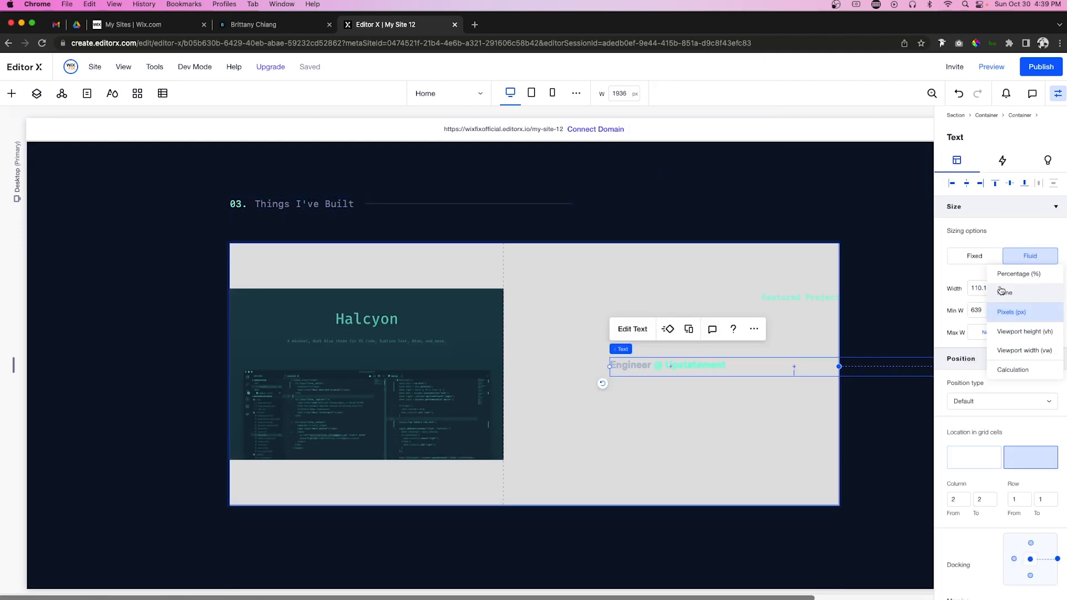
{"action": "left_click", "coordinate": [1002, 291]}
{"action": "double_click", "coordinate": [985, 288]}
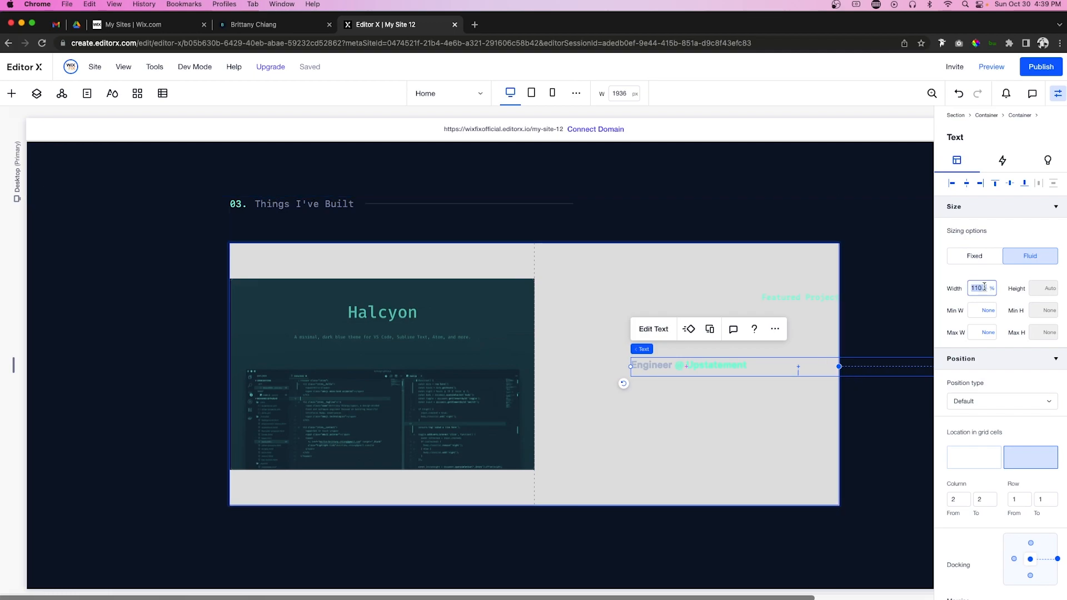
{"action": "type", "text": "100"}
{"action": "key", "text": "Return"}
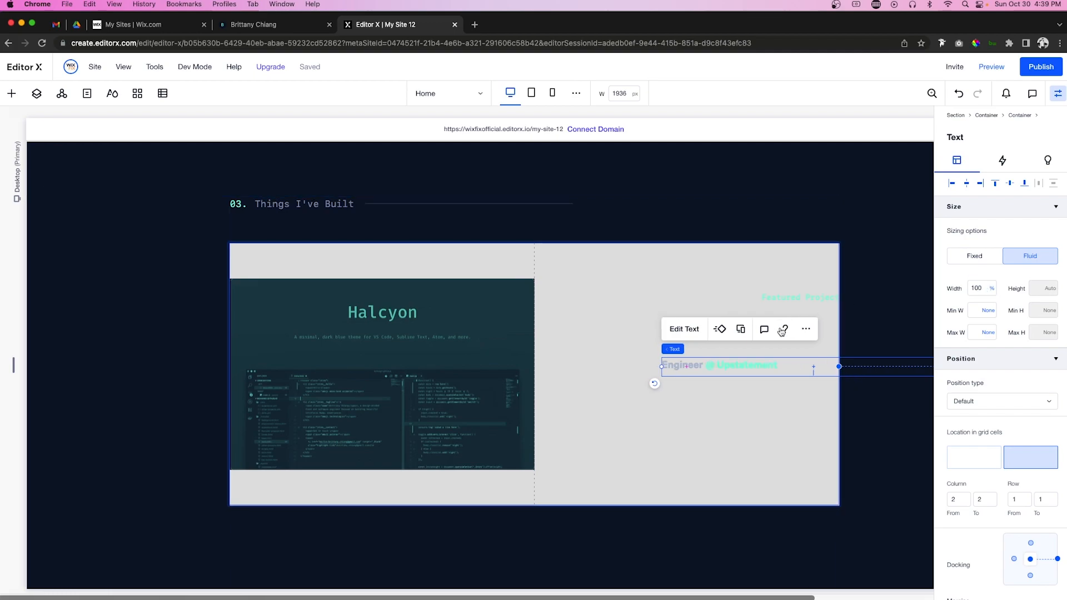
{"action": "left_click", "coordinate": [980, 183]}
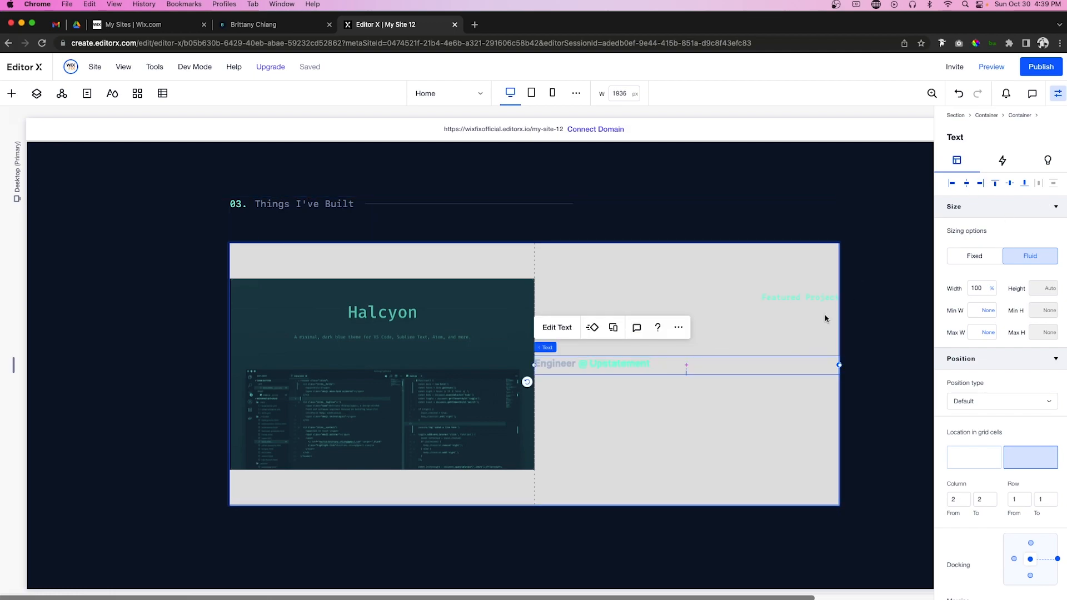
{"action": "left_click_drag", "start_coordinate": [704, 339], "coordinate": [704, 317]}
Step: Reword the heading to right-aligned 'Halcyon Theme' at font size 32
{"action": "left_click", "coordinate": [556, 281]}
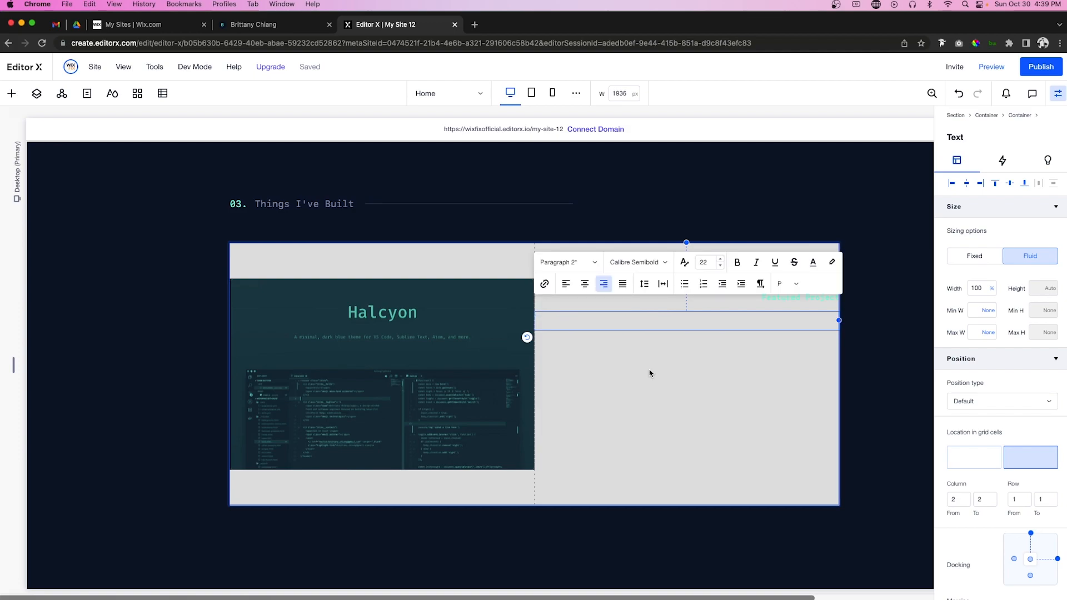
{"action": "left_click", "coordinate": [603, 285]}
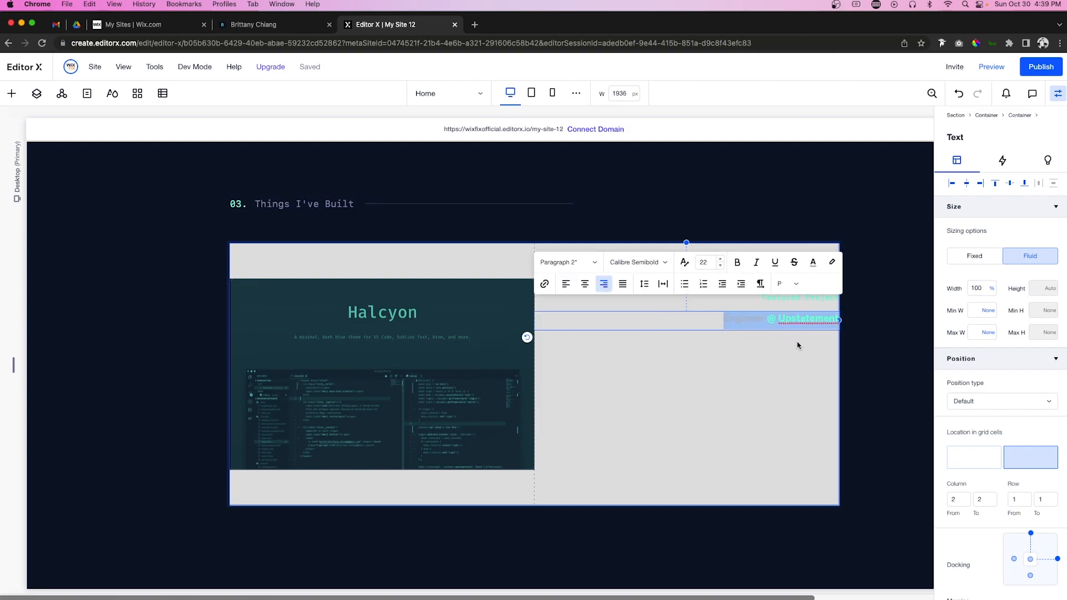
{"action": "type", "text": "Halcyon Theme"}
{"action": "key", "text": "super+a"}
{"action": "left_click", "coordinate": [709, 263]}
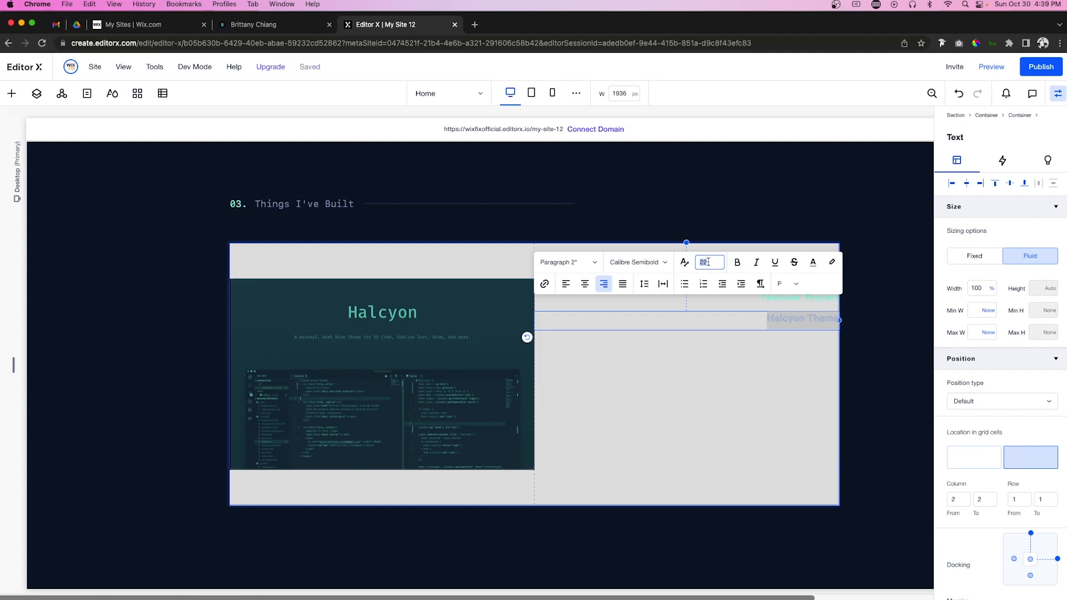
{"action": "type", "text": "32"}
{"action": "key", "text": "Return"}
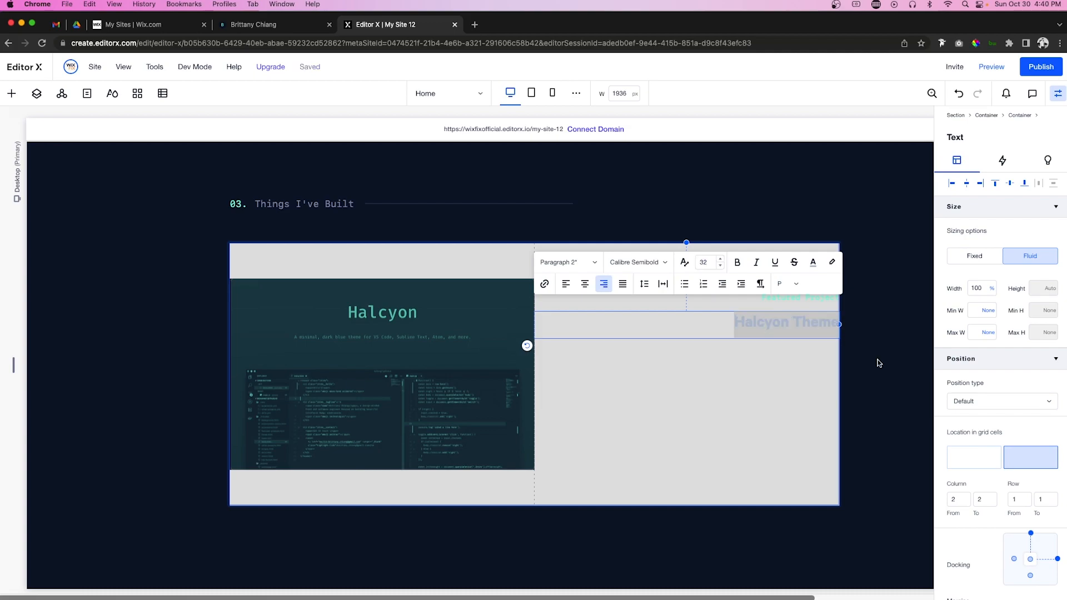
{"action": "left_click", "coordinate": [714, 354]}
Step: Set the project container's background opacity to 0
{"action": "left_click", "coordinate": [708, 376]}
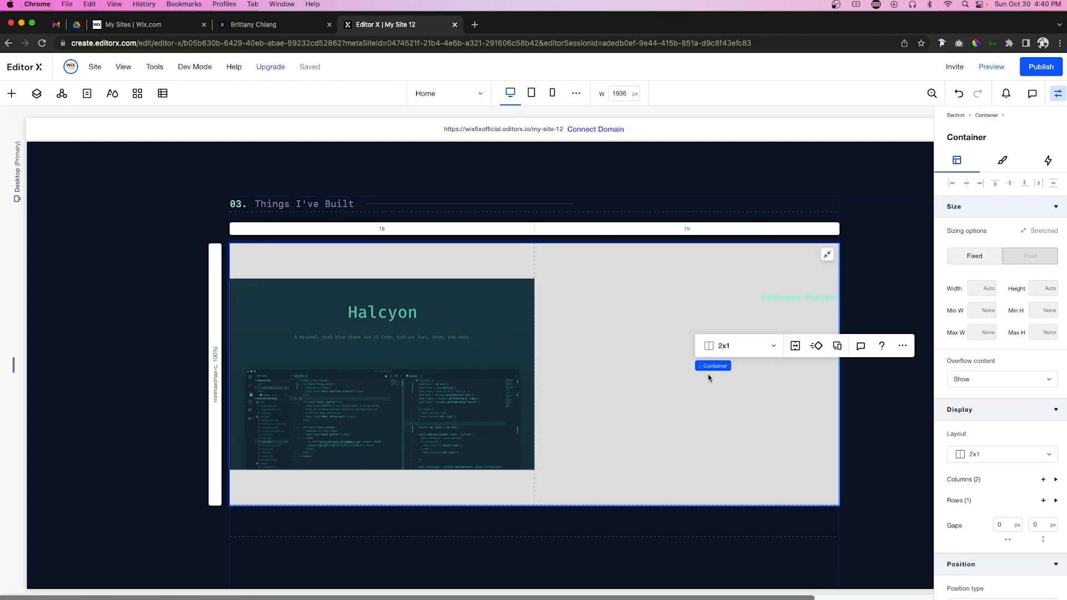
{"action": "left_click", "coordinate": [1003, 160]}
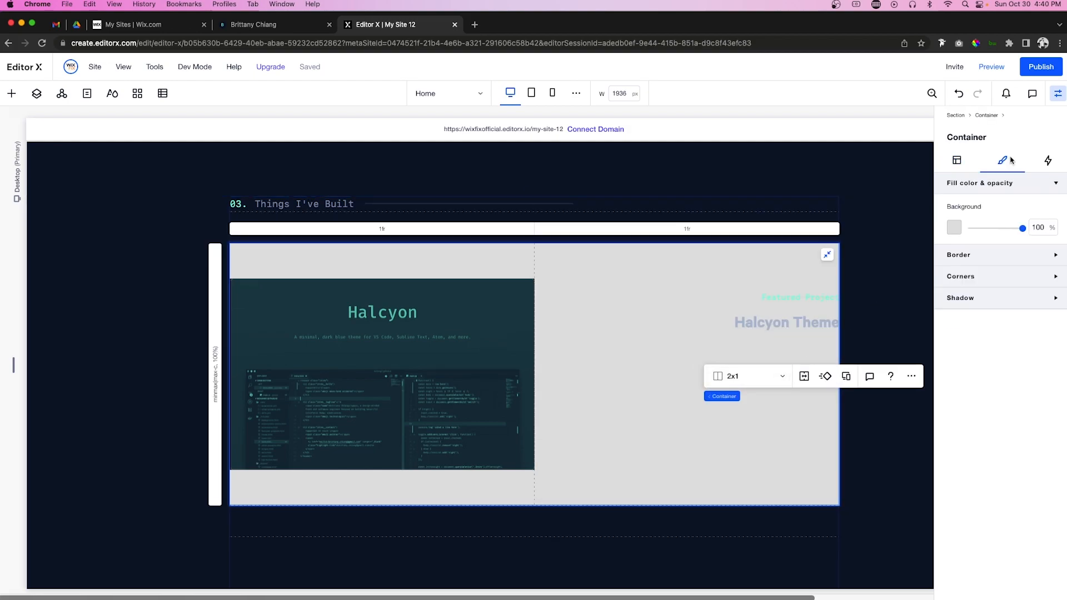
{"action": "double_click", "coordinate": [1038, 227]}
{"action": "type", "text": "0"}
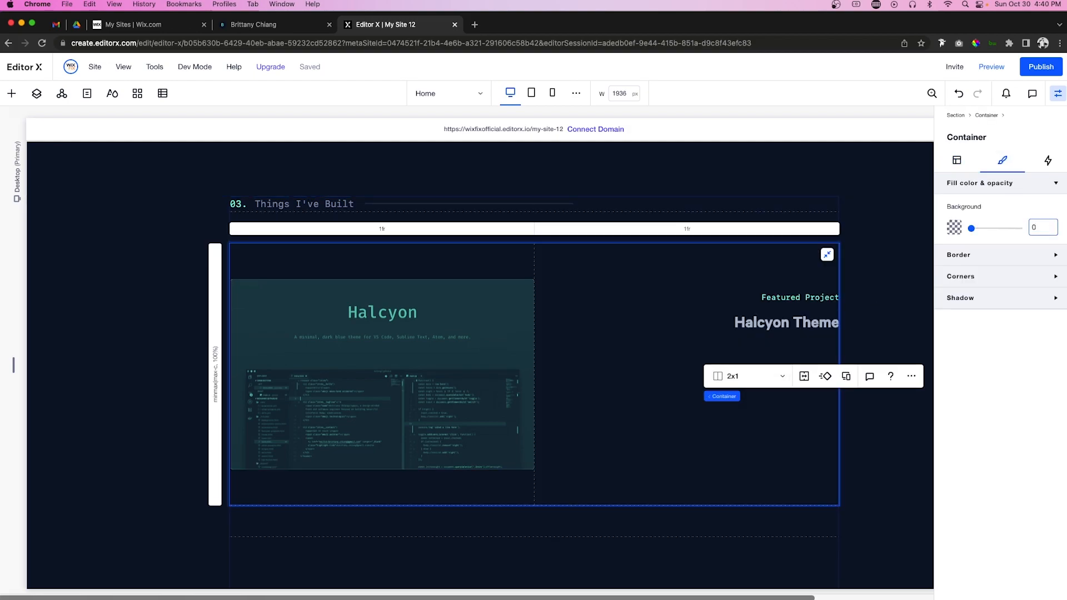
{"action": "left_click", "coordinate": [743, 328]}
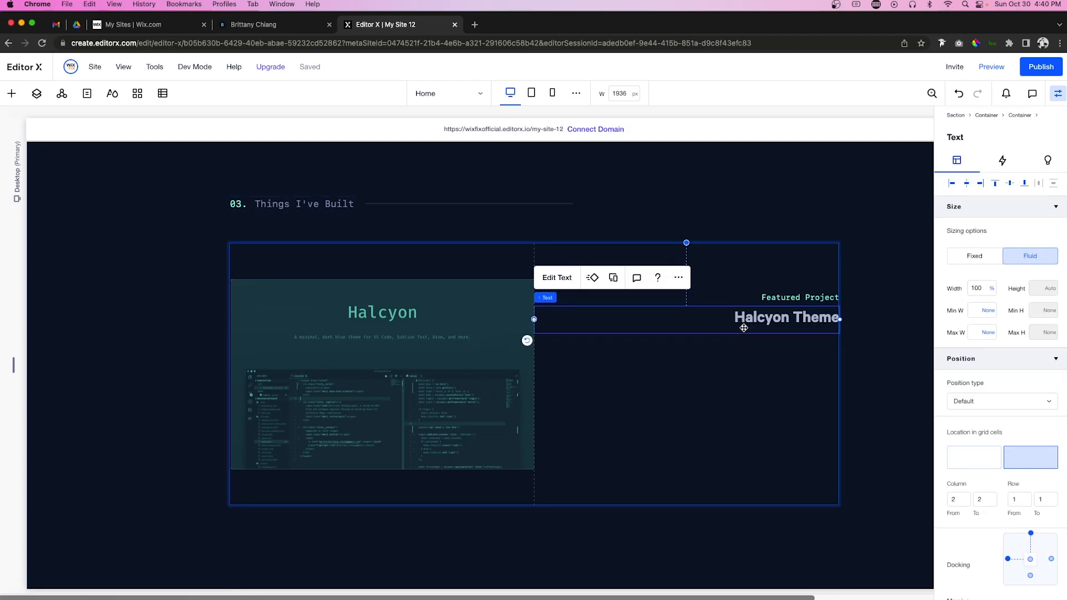
Step: Add a Quick Add container below the Halcyon Theme title in the right column
{"action": "left_click", "coordinate": [11, 94]}
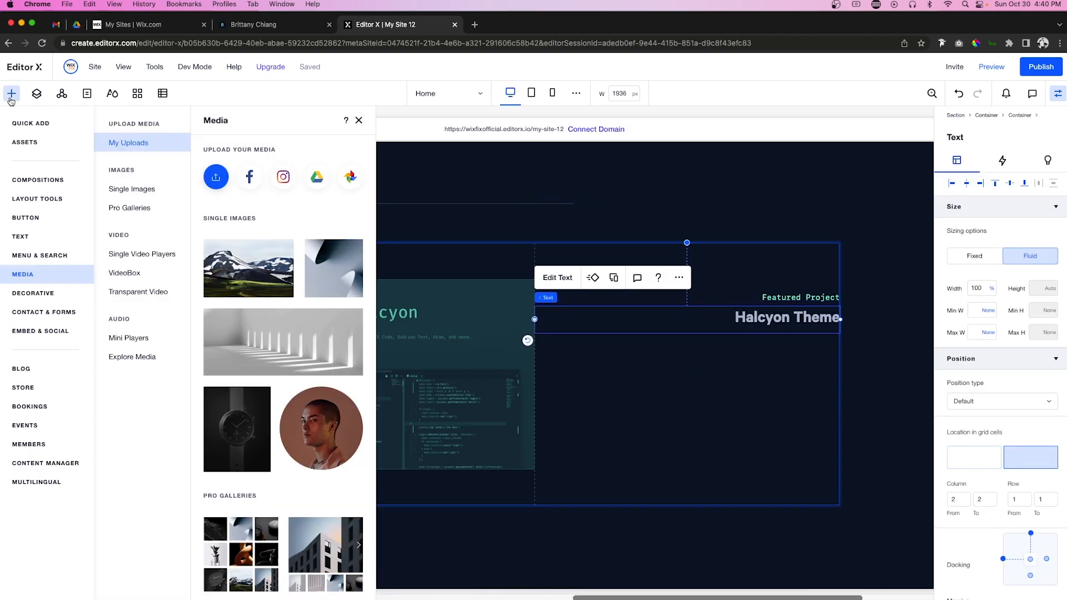
{"action": "left_click", "coordinate": [26, 128]}
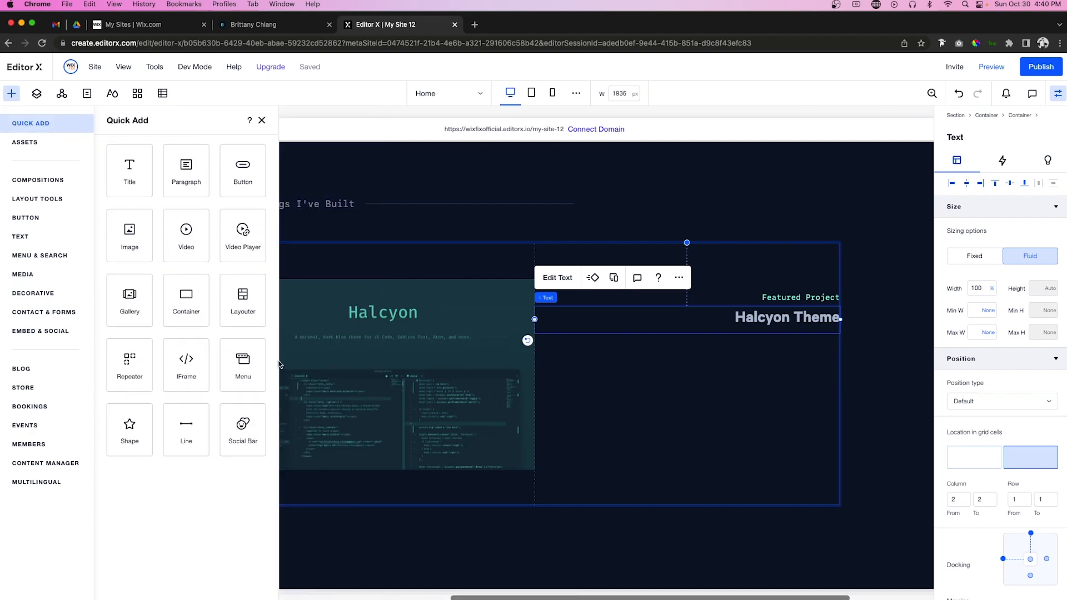
{"action": "left_click_drag", "start_coordinate": [179, 301], "coordinate": [645, 416]}
{"action": "left_click", "coordinate": [658, 356]}
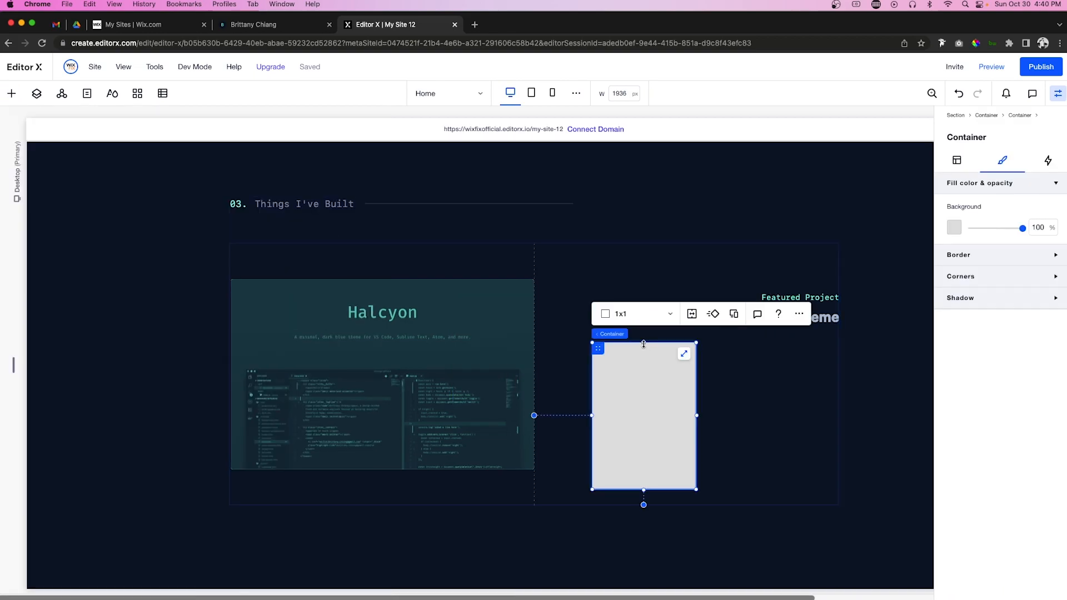
Step: Give the container a dark blue-grey background, 100% width and left alignment
{"action": "left_click", "coordinate": [953, 227]}
{"action": "left_click", "coordinate": [1029, 318]}
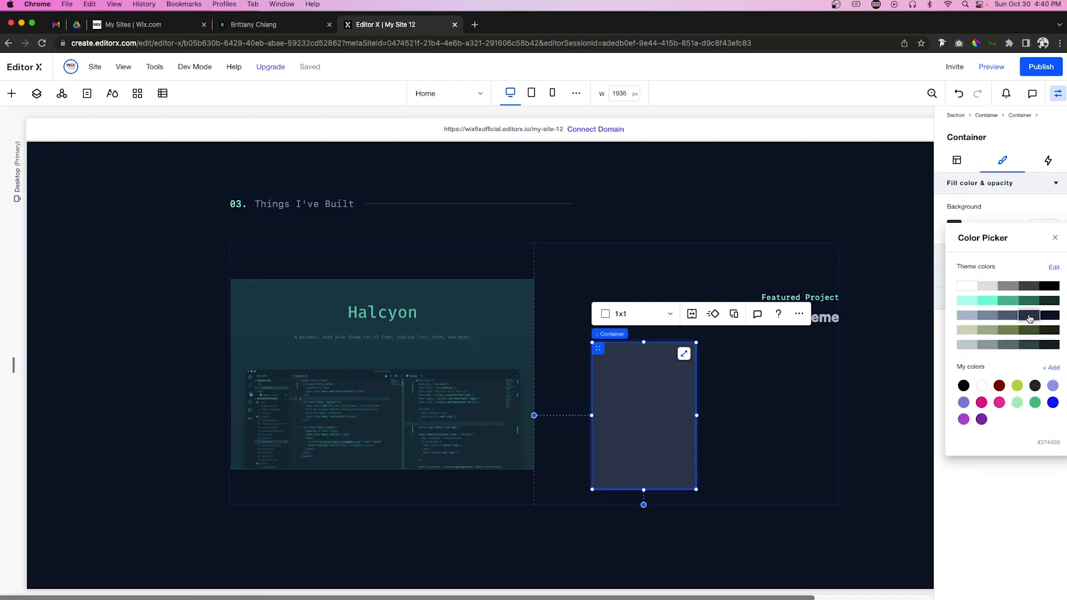
{"action": "left_click", "coordinate": [961, 160]}
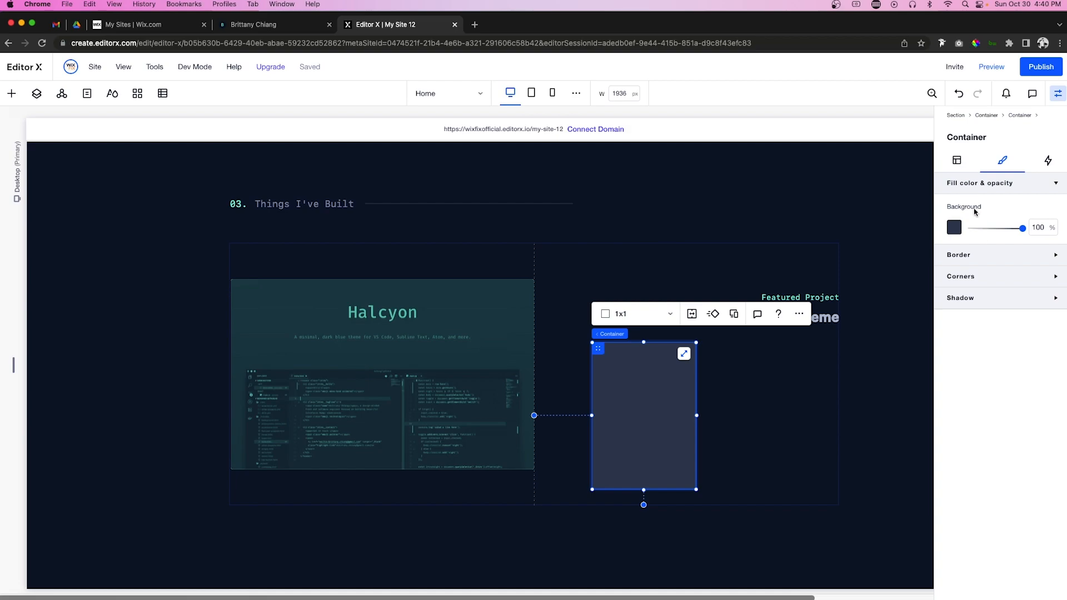
{"action": "left_click", "coordinate": [957, 163]}
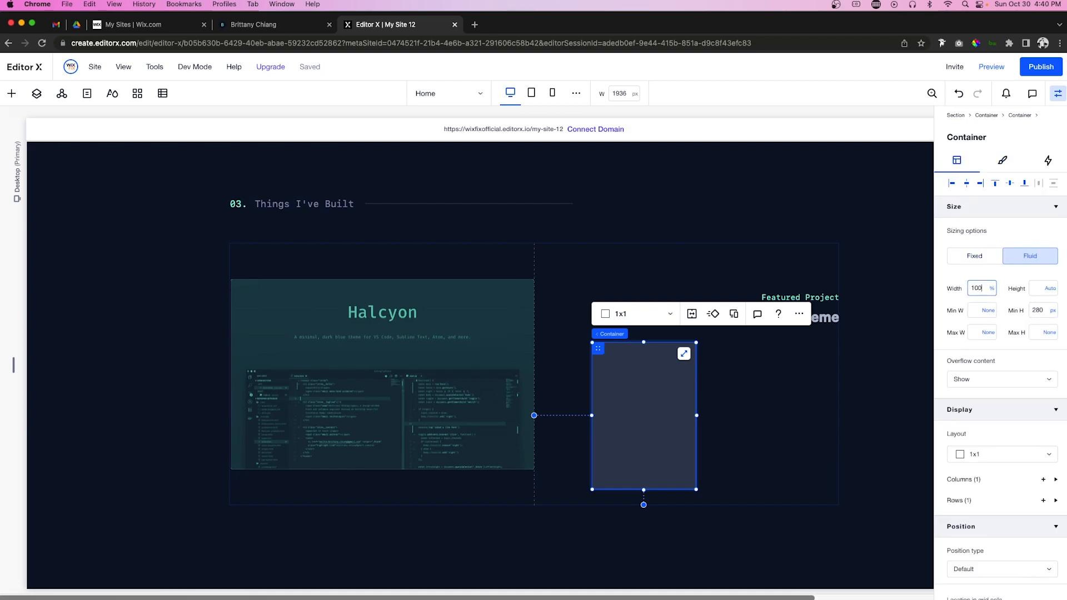
{"action": "key", "text": "Return"}
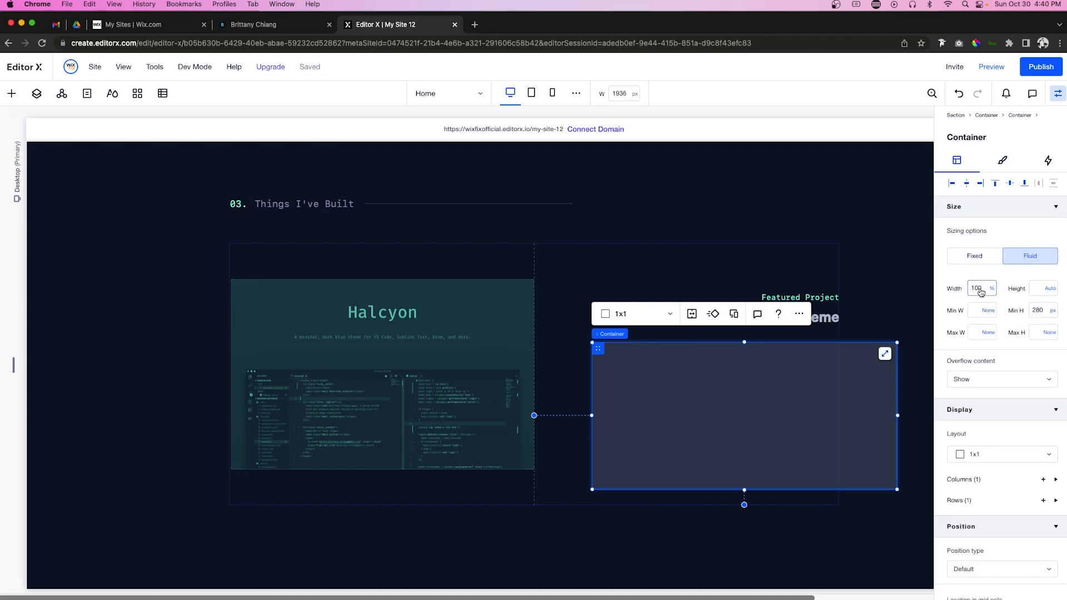
{"action": "left_click", "coordinate": [982, 185]}
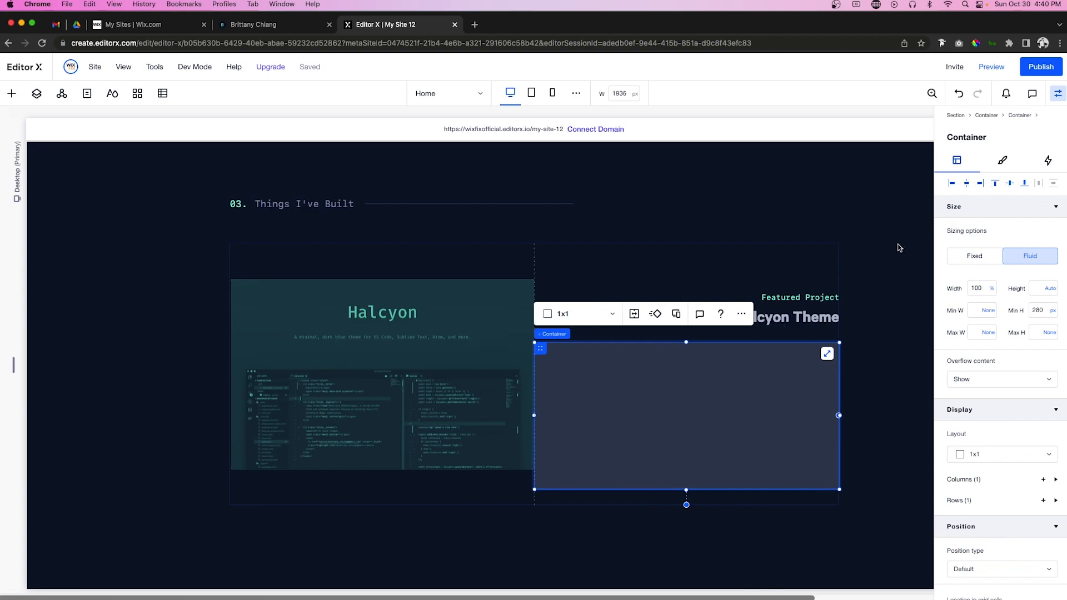
Step: Paste a copy of the hero 'I'm a software engineer…' paragraph into the empty dark box
{"action": "scroll", "coordinate": [578, 241], "scroll_direction": "up", "scroll_amount": 10}
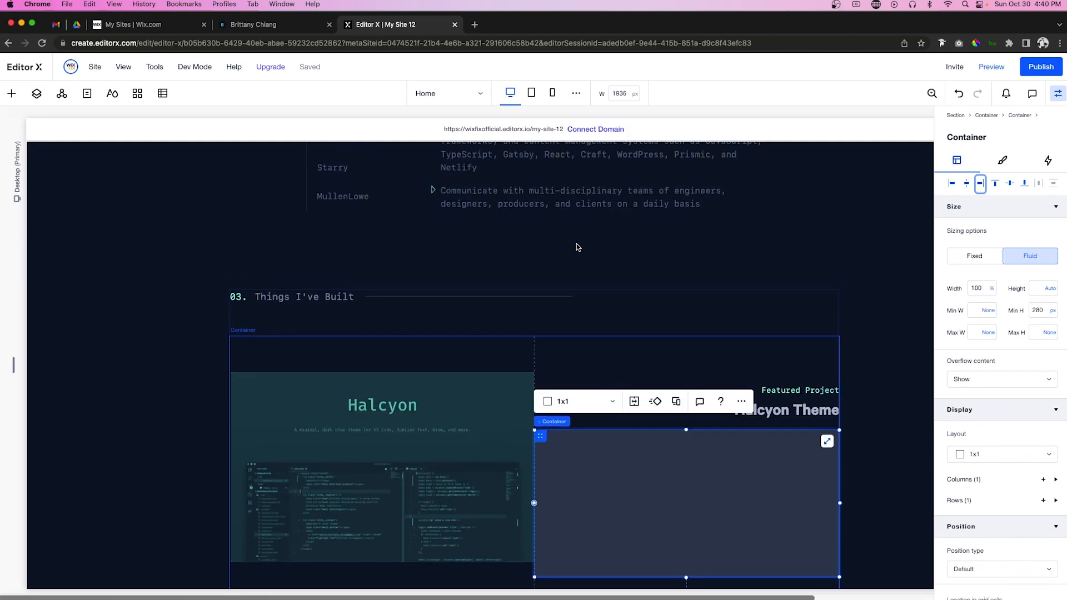
{"action": "scroll", "coordinate": [574, 245], "scroll_direction": "down", "scroll_amount": 7}
{"action": "scroll", "coordinate": [576, 243], "scroll_direction": "up", "scroll_amount": 10}
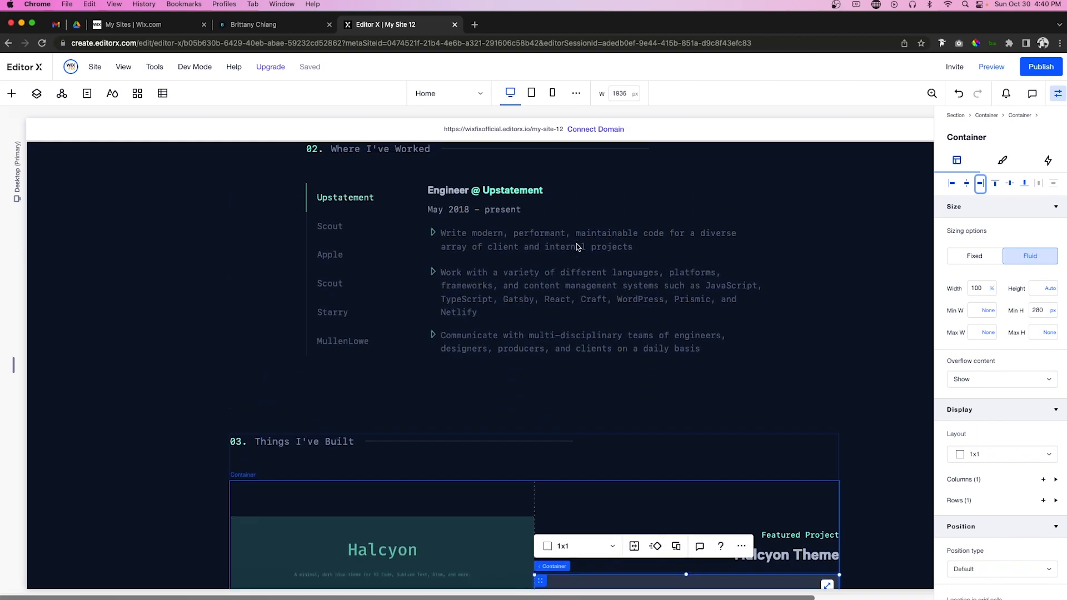
{"action": "scroll", "coordinate": [575, 244], "scroll_direction": "up", "scroll_amount": 6}
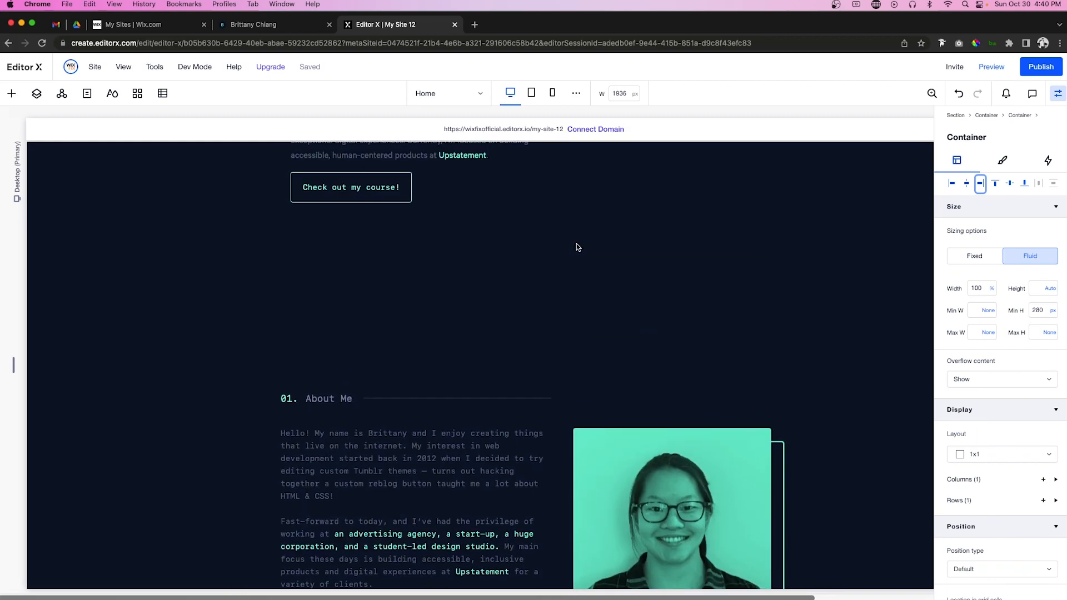
{"action": "left_click", "coordinate": [402, 293]}
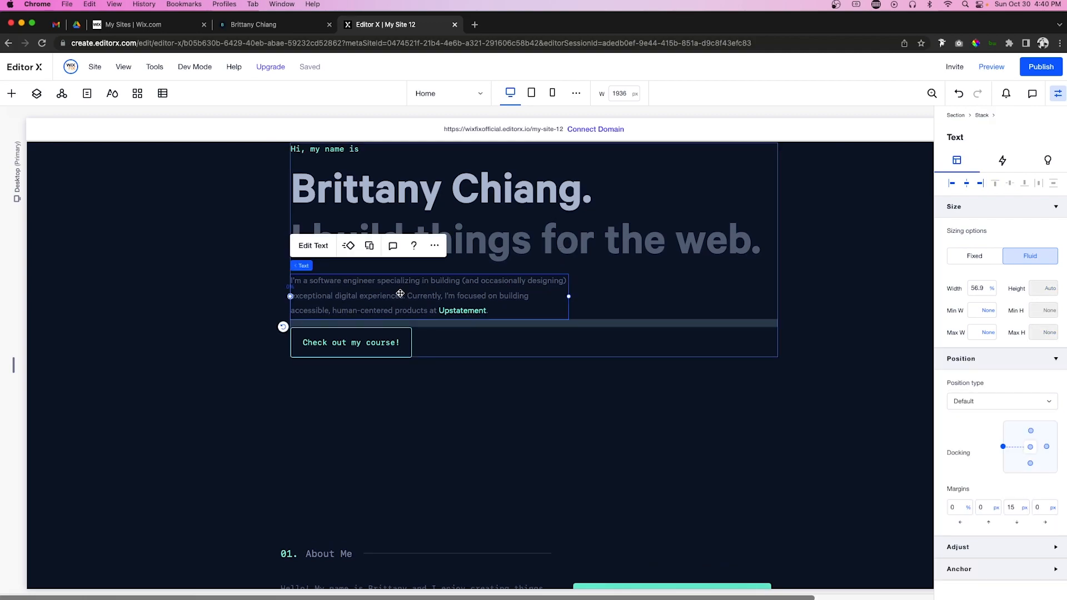
{"action": "scroll", "coordinate": [400, 293], "scroll_direction": "down", "scroll_amount": 15}
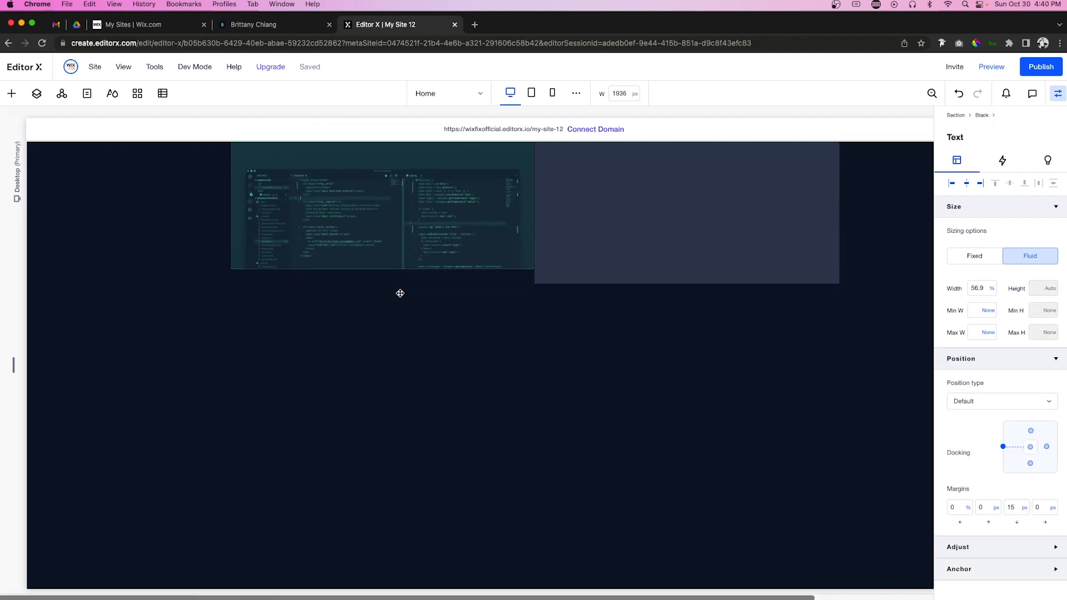
{"action": "left_click", "coordinate": [600, 409]}
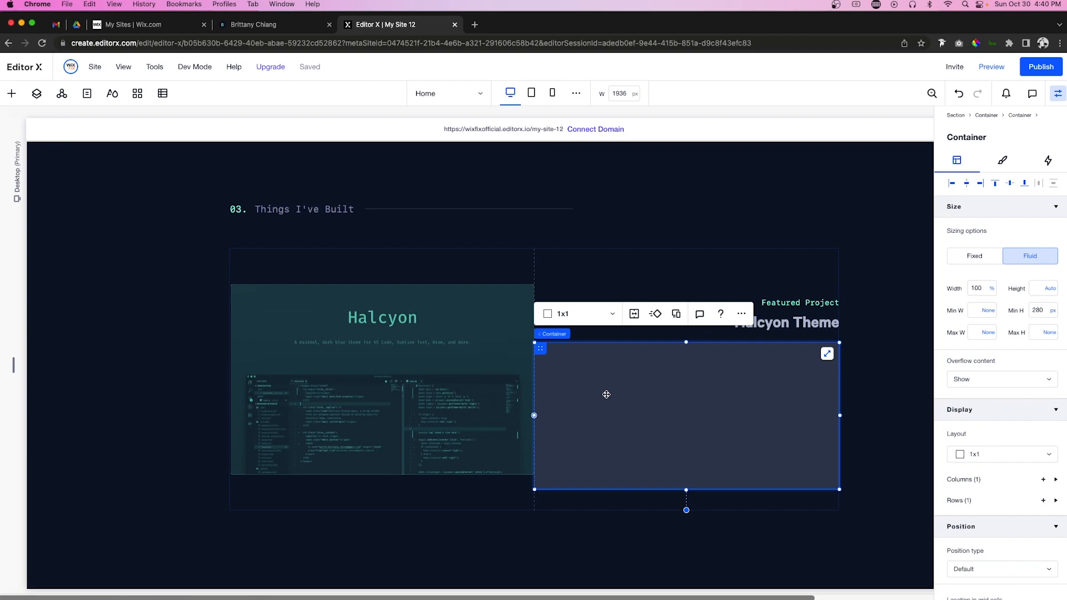
{"action": "right_click", "coordinate": [609, 393]}
{"action": "left_click", "coordinate": [625, 148]}
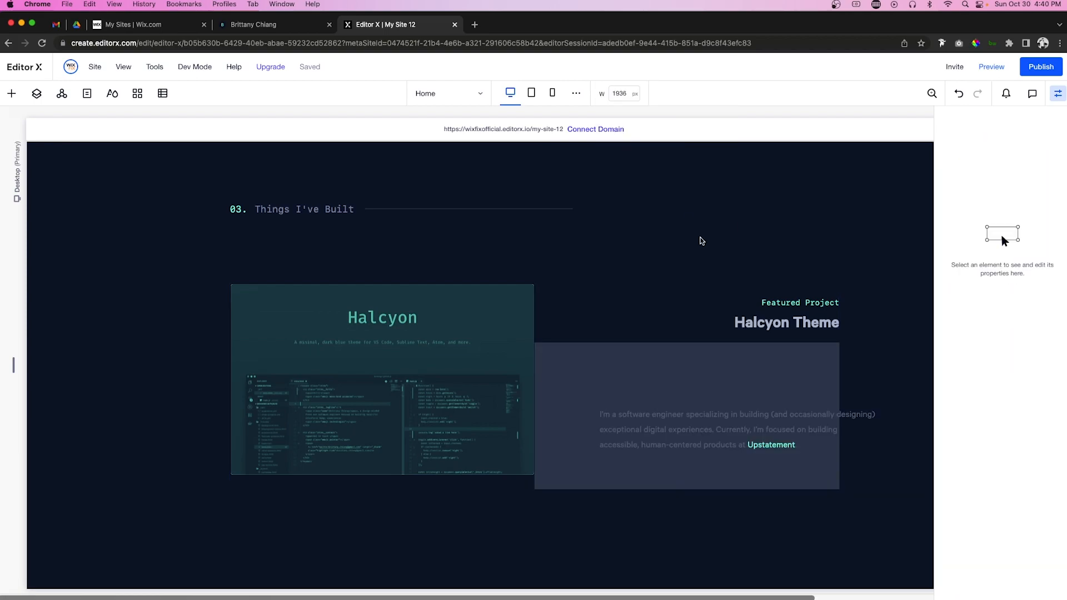
{"action": "left_click", "coordinate": [796, 421]}
{"action": "double_click", "coordinate": [981, 288]}
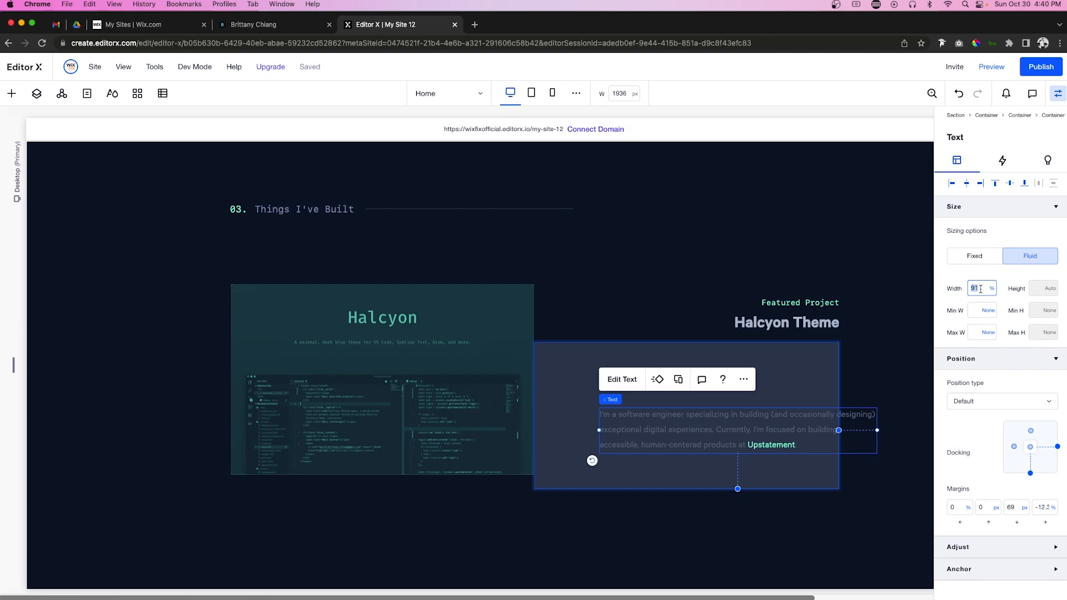
Step: Set the paragraph to 90% width, centred in the box, with right-aligned text
{"action": "type", "text": "90"}
{"action": "key", "text": "Return"}
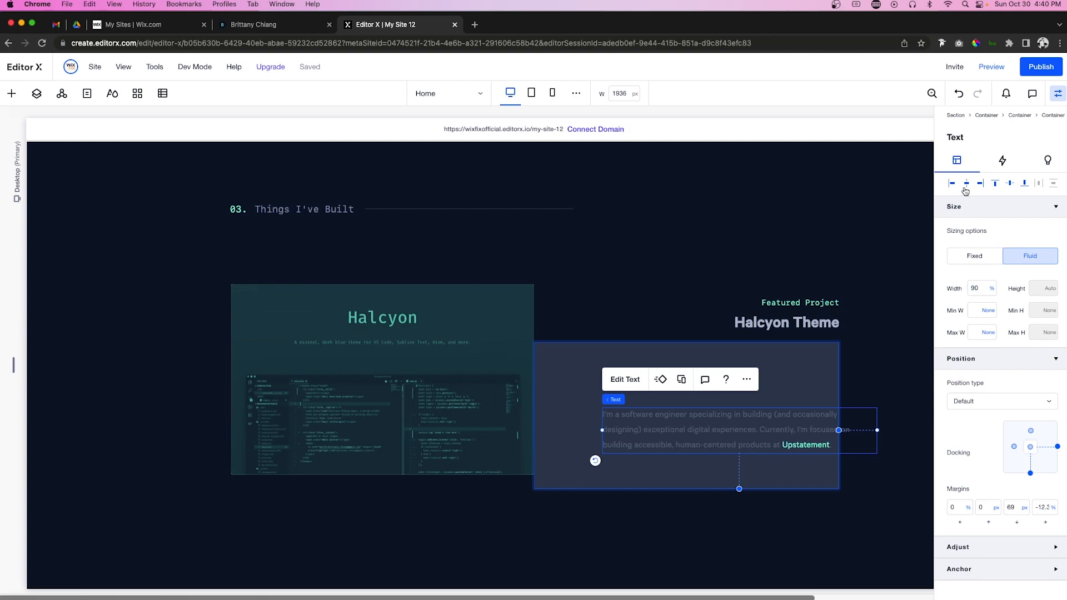
{"action": "left_click", "coordinate": [1010, 184]}
{"action": "left_click", "coordinate": [572, 378]}
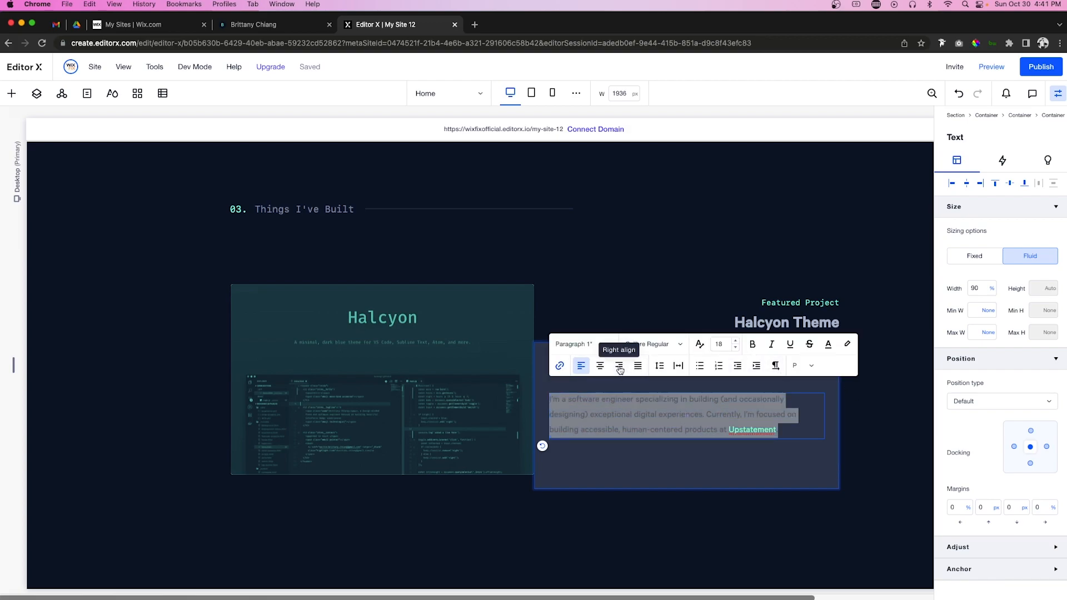
{"action": "left_click", "coordinate": [618, 365]}
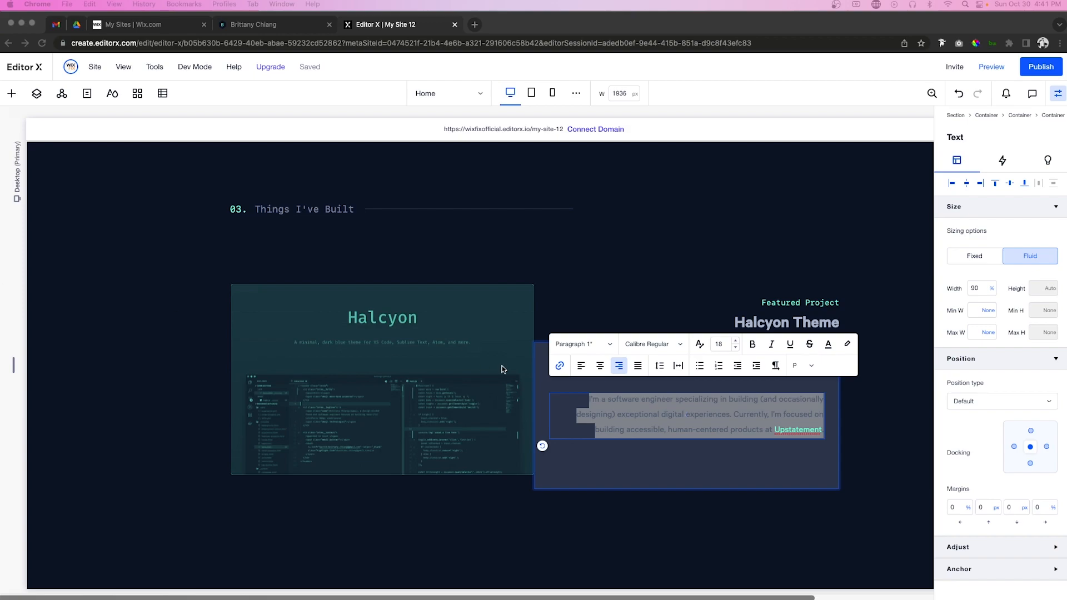
Step: Replace the bio text with the pasted Halcyon description, keeping it grey-blue
{"action": "left_click", "coordinate": [634, 409]}
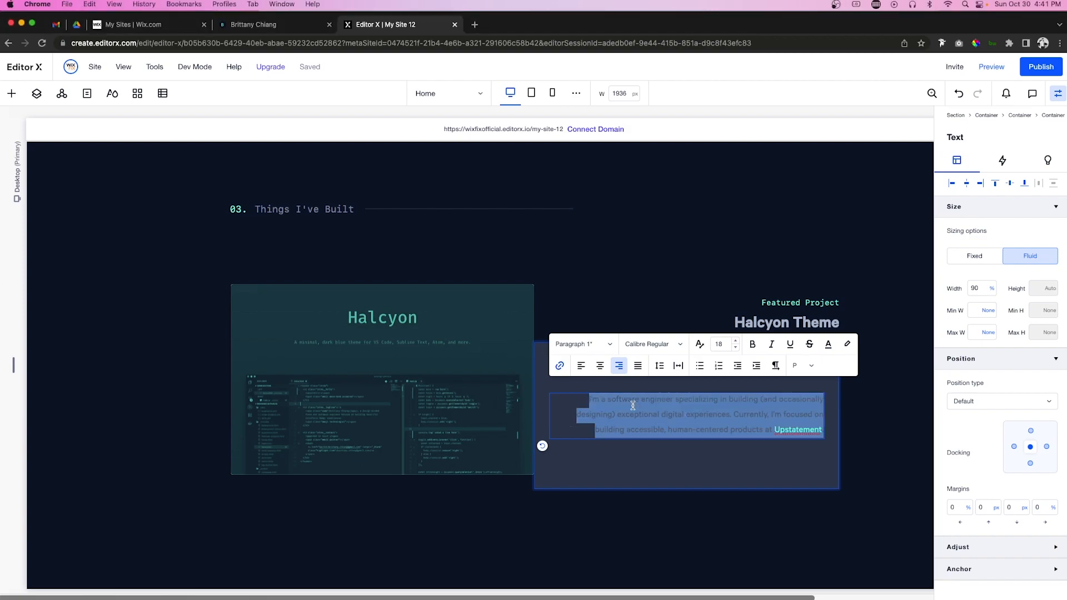
{"action": "type", "text": "A minimal, dark blue theme for VS Code, Sublime Text, Atom, iTerm, and more. Available on Visual Studio Marketplace, Package Control, Atom Package Manager, and npm."}
{"action": "key", "text": "super+a"}
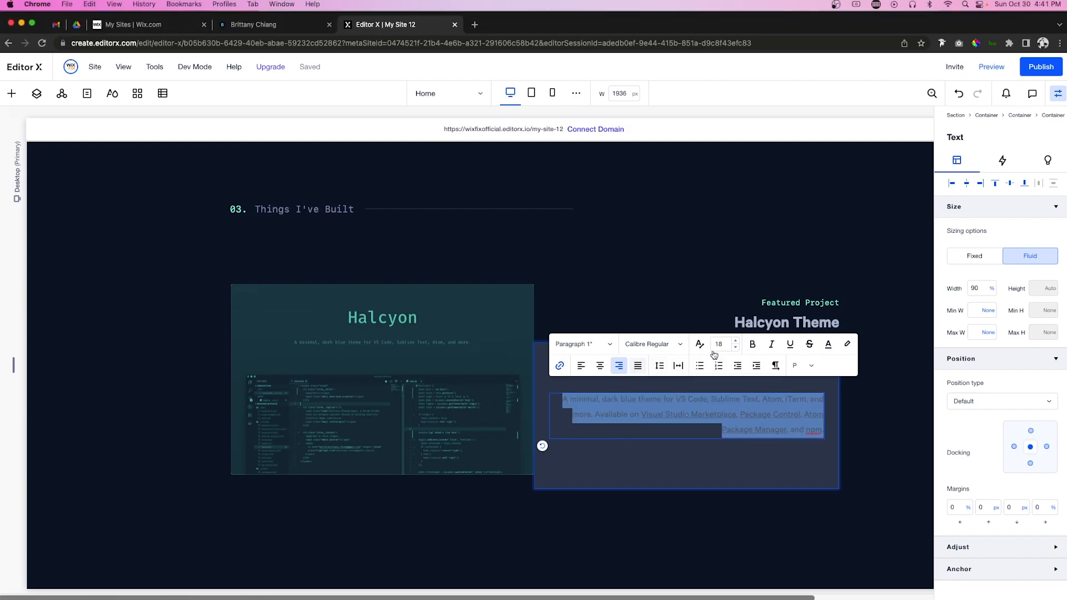
{"action": "left_click", "coordinate": [828, 345]}
{"action": "left_click", "coordinate": [809, 423]}
{"action": "left_click", "coordinate": [793, 439]}
{"action": "key", "text": "Escape"}
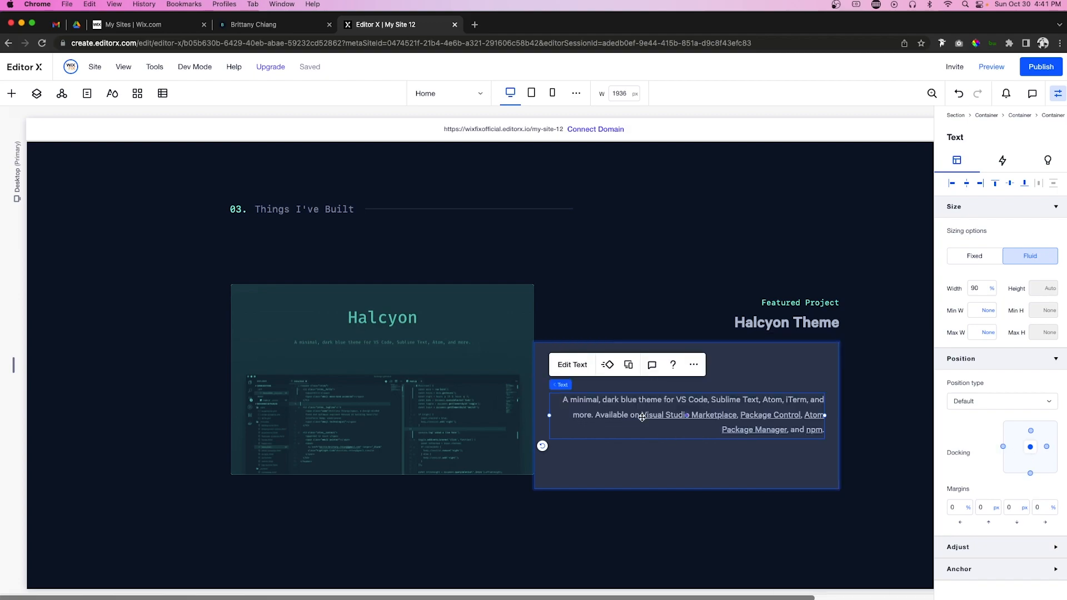
Step: Color the store names from Visual Studio Marketplace onward teal and remove their underline
{"action": "double_click", "coordinate": [643, 414]}
{"action": "key", "text": "Escape"}
{"action": "double_click", "coordinate": [643, 414]}
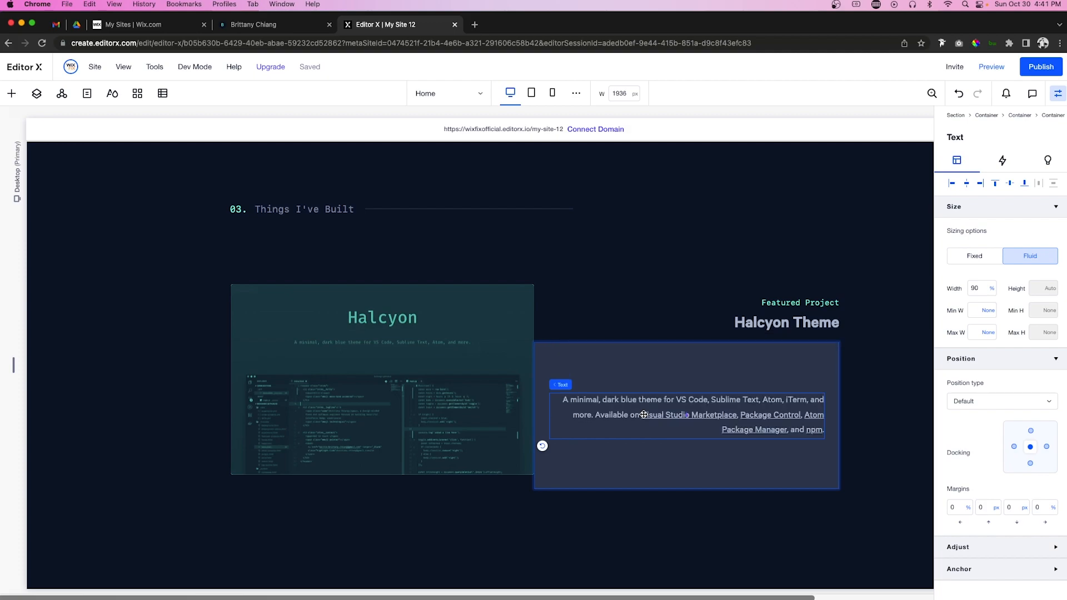
{"action": "left_click", "coordinate": [642, 415]}
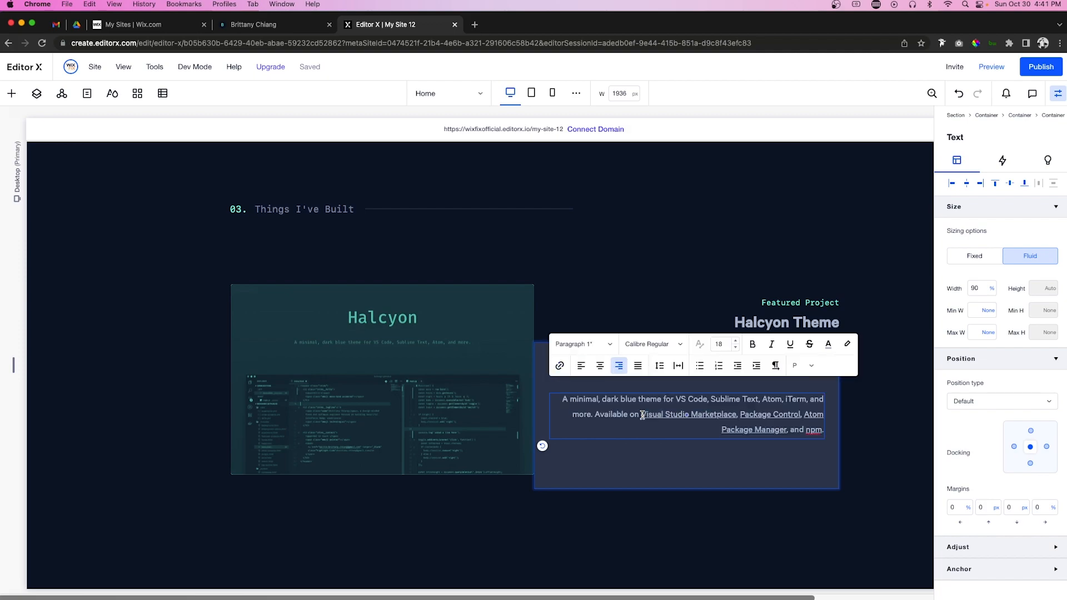
{"action": "left_click_drag", "start_coordinate": [643, 415], "coordinate": [827, 432]}
{"action": "left_click", "coordinate": [828, 345]}
{"action": "left_click", "coordinate": [810, 423]}
{"action": "left_click", "coordinate": [791, 345]}
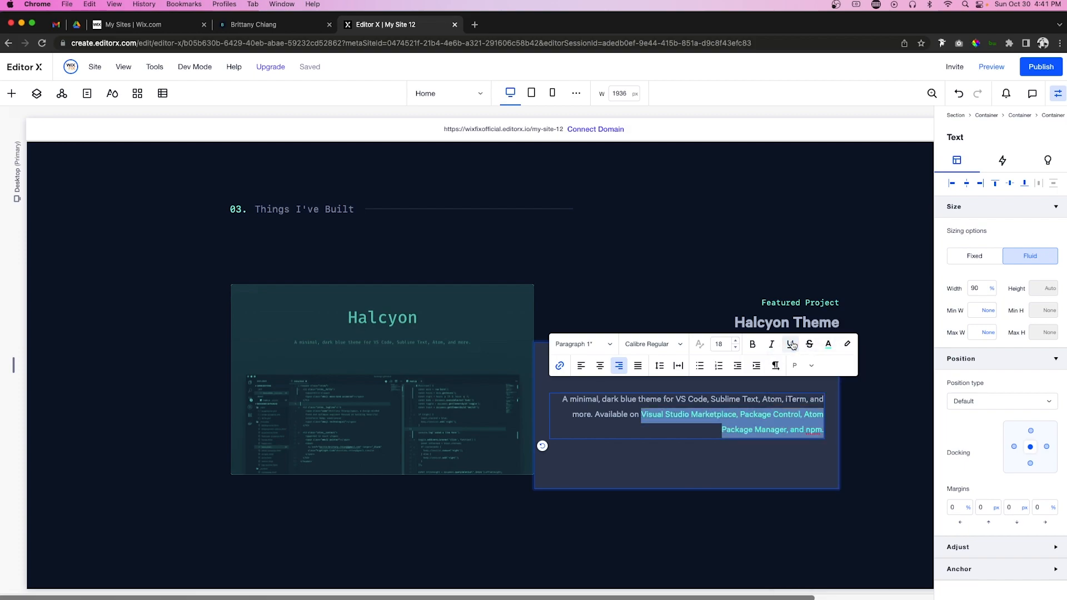
{"action": "left_click", "coordinate": [739, 473]}
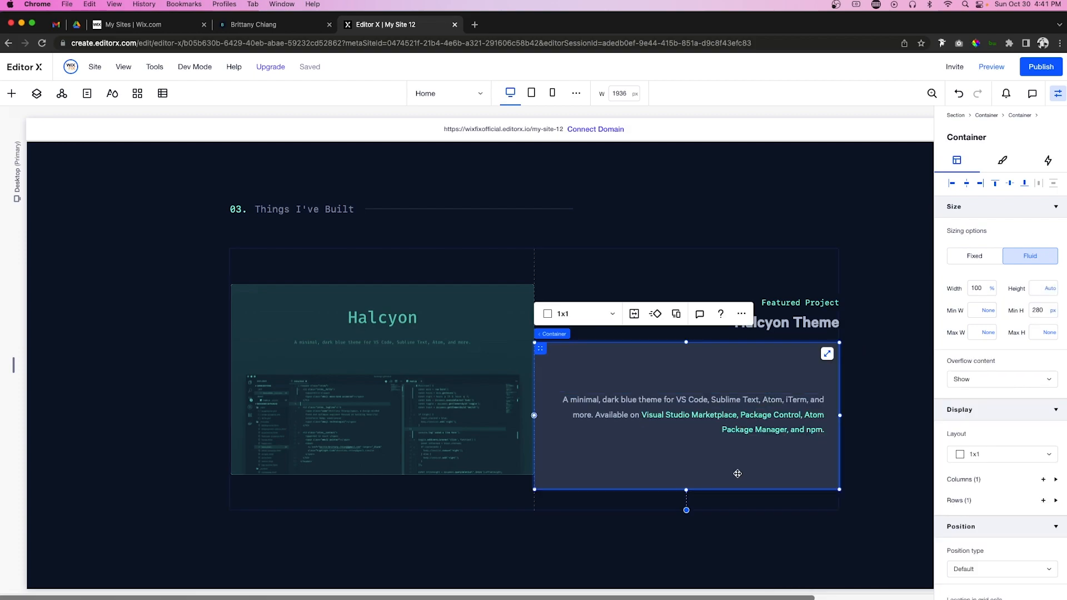
Step: Give the description text 20 px margins
{"action": "left_click", "coordinate": [748, 409]}
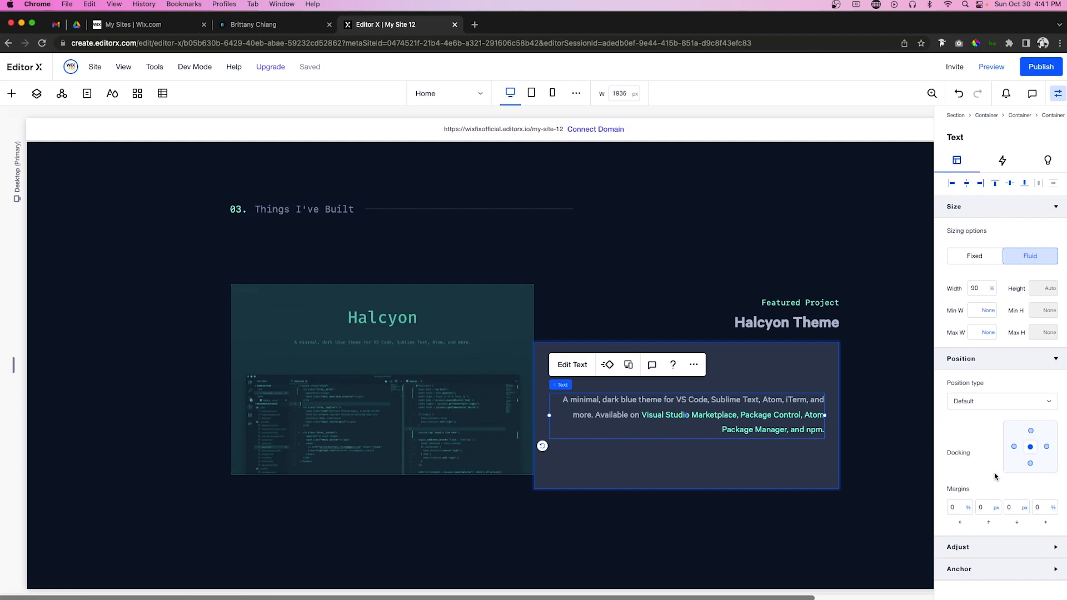
{"action": "type", "text": "20"}
{"action": "key", "text": "Tab"}
{"action": "type", "text": "20"}
{"action": "key", "text": "Return"}
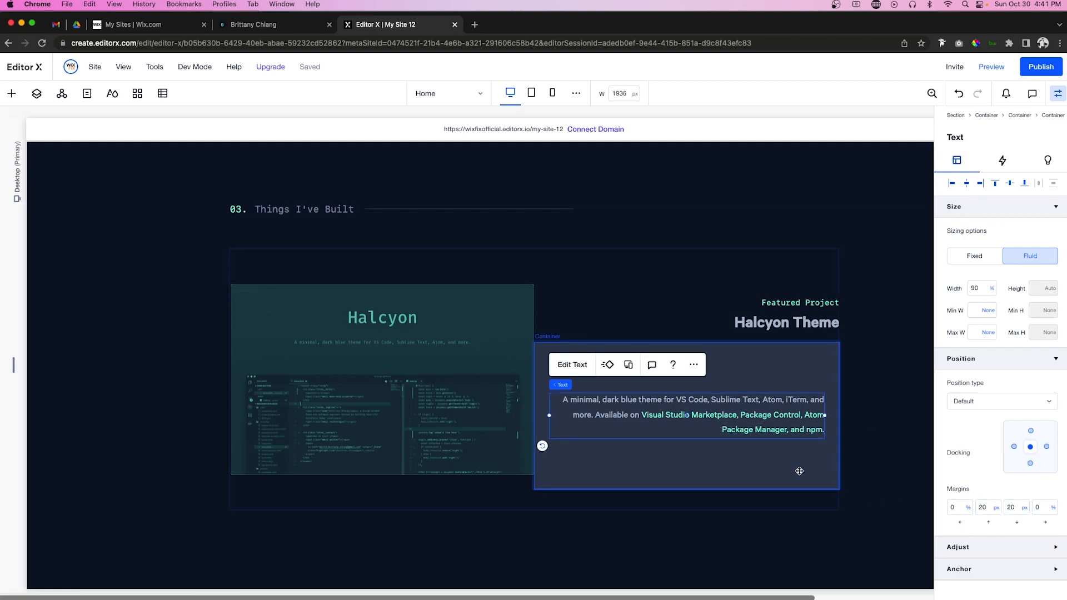
Step: Remove the dark box's minimum height and move it just below Halcyon Theme
{"action": "left_click", "coordinate": [799, 471]}
{"action": "left_click", "coordinate": [1052, 315]}
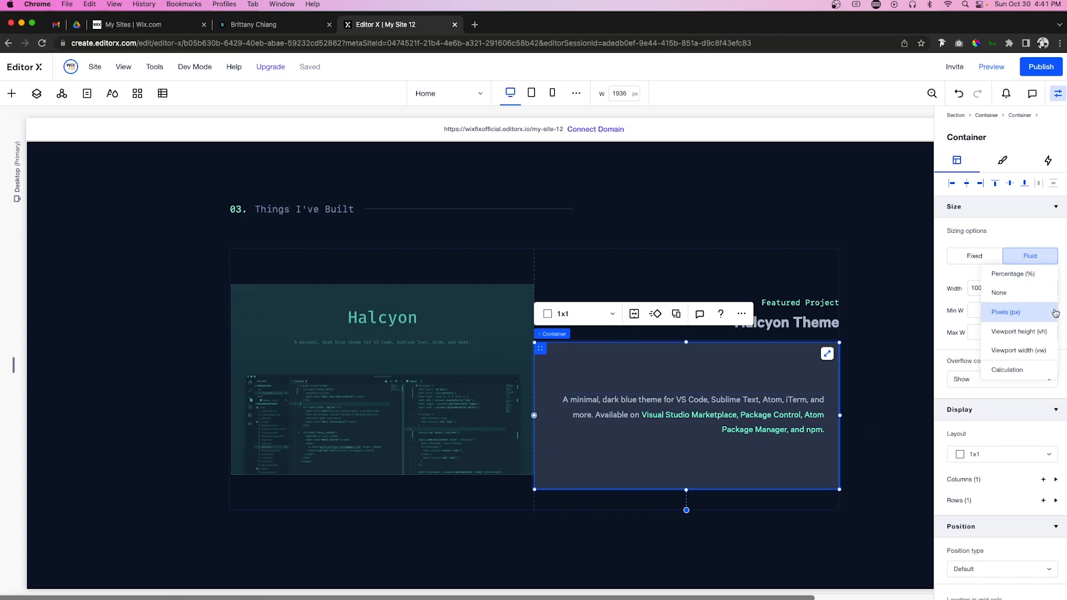
{"action": "left_click", "coordinate": [1013, 295]}
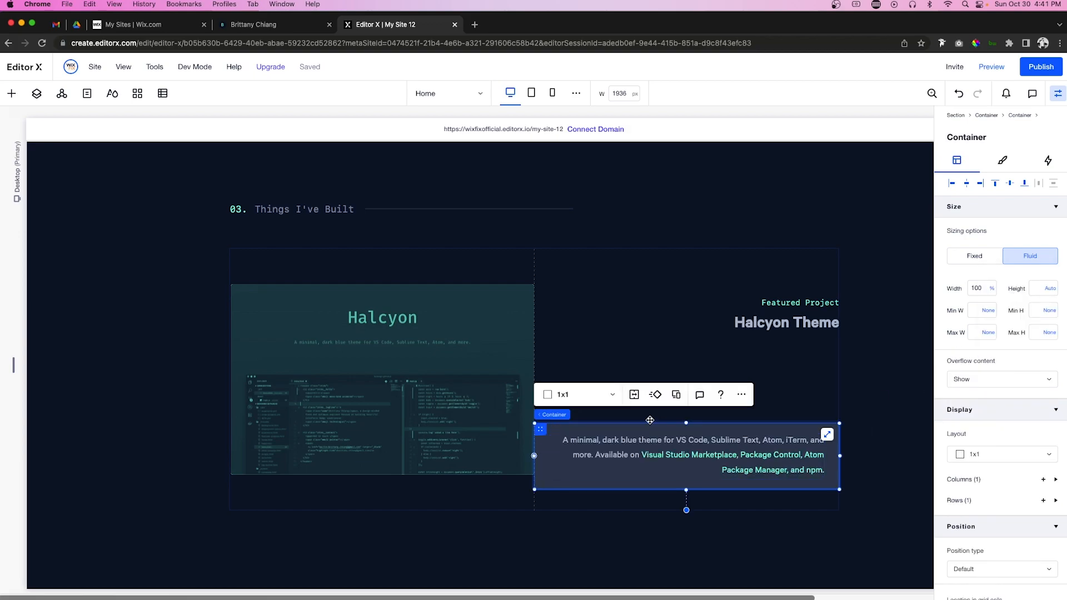
{"action": "left_click_drag", "start_coordinate": [614, 432], "coordinate": [614, 353]}
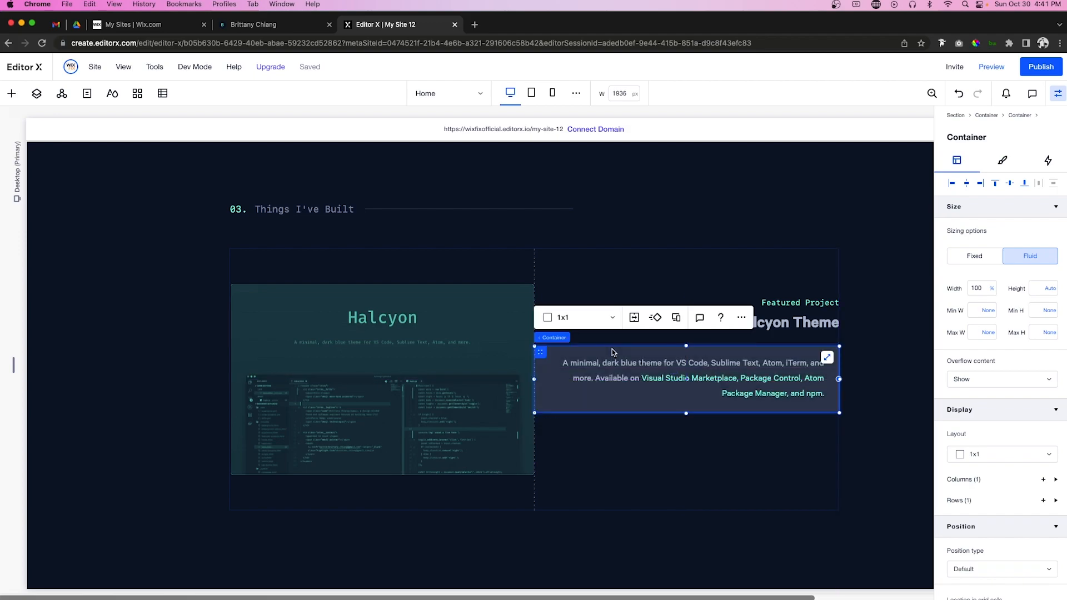
Step: Round the dark box's corners with a 4 px radius
{"action": "left_click", "coordinate": [1003, 162]}
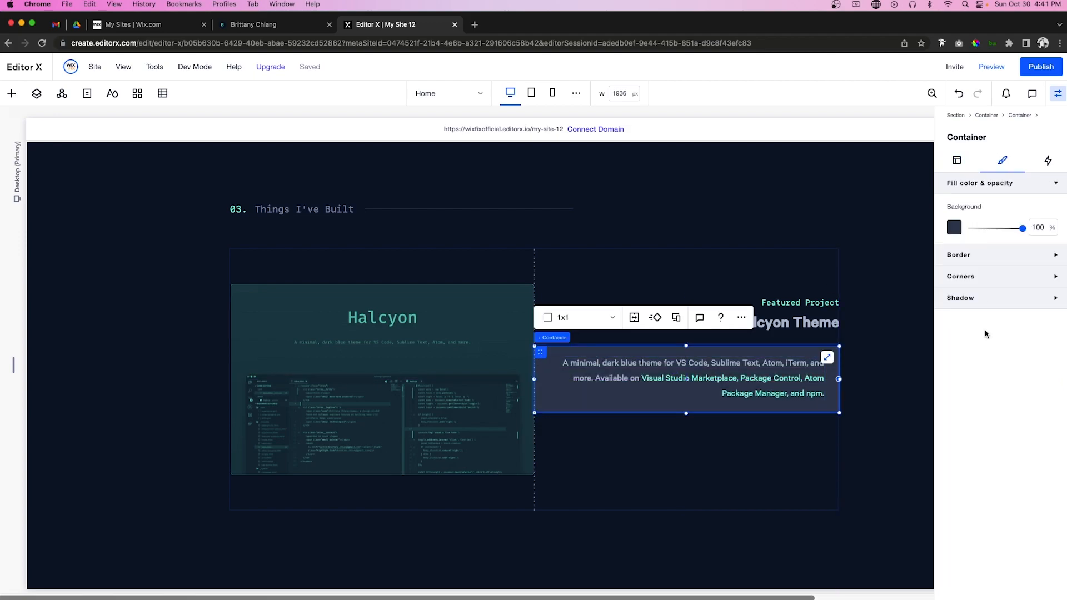
{"action": "left_click", "coordinate": [966, 283]}
{"action": "left_click", "coordinate": [958, 313]}
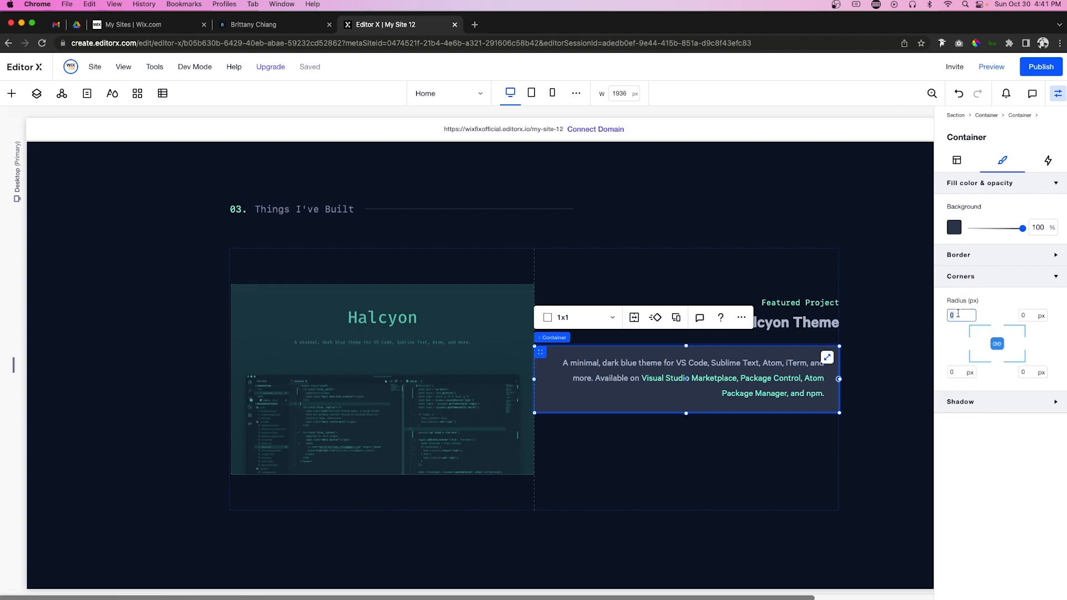
{"action": "type", "text": "4"}
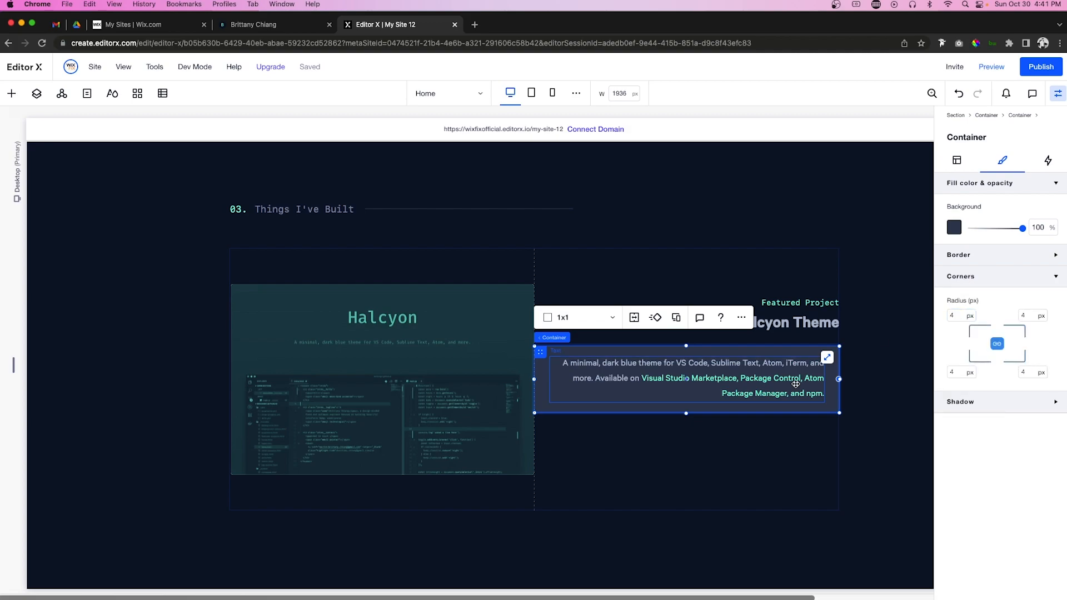
{"action": "left_click", "coordinate": [745, 450]}
{"action": "left_click", "coordinate": [463, 414]}
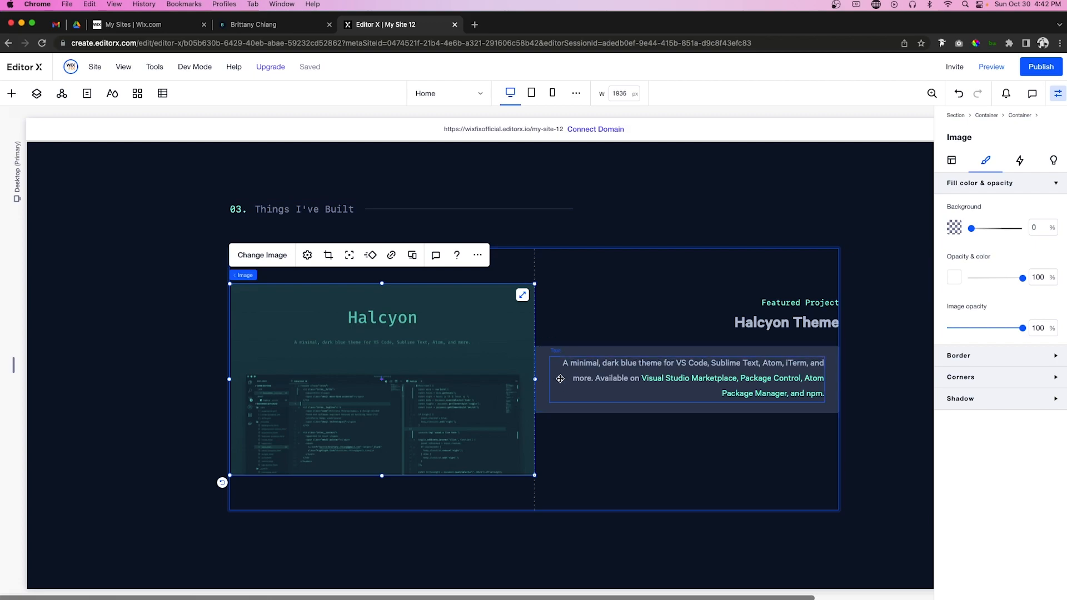
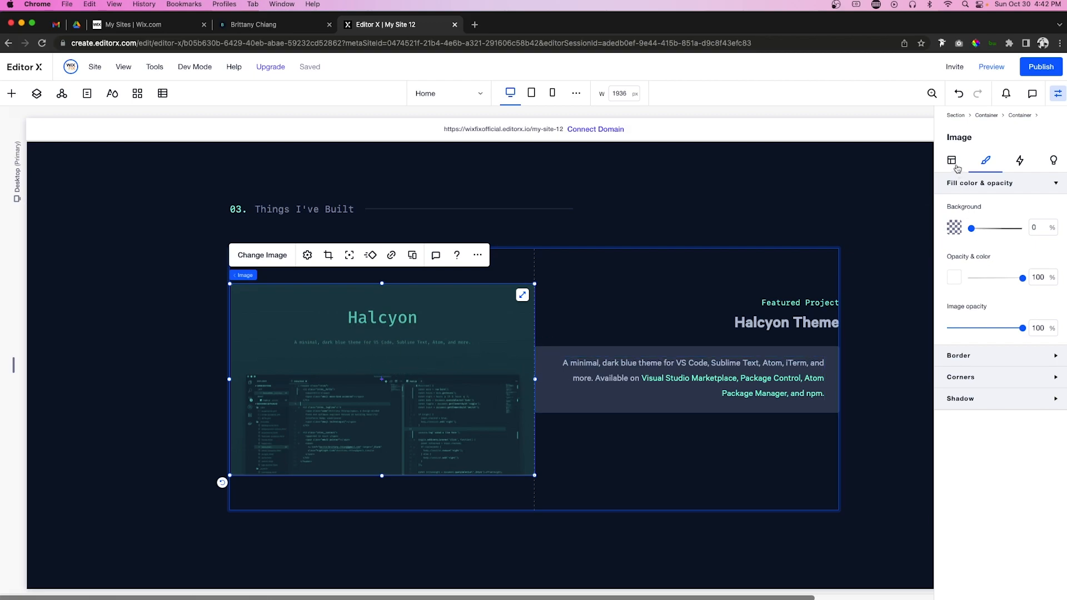
Step: Make the Halcyon screenshot 60% wide and align it to the card's left edge
{"action": "left_click", "coordinate": [955, 168]}
{"action": "left_click", "coordinate": [984, 290]}
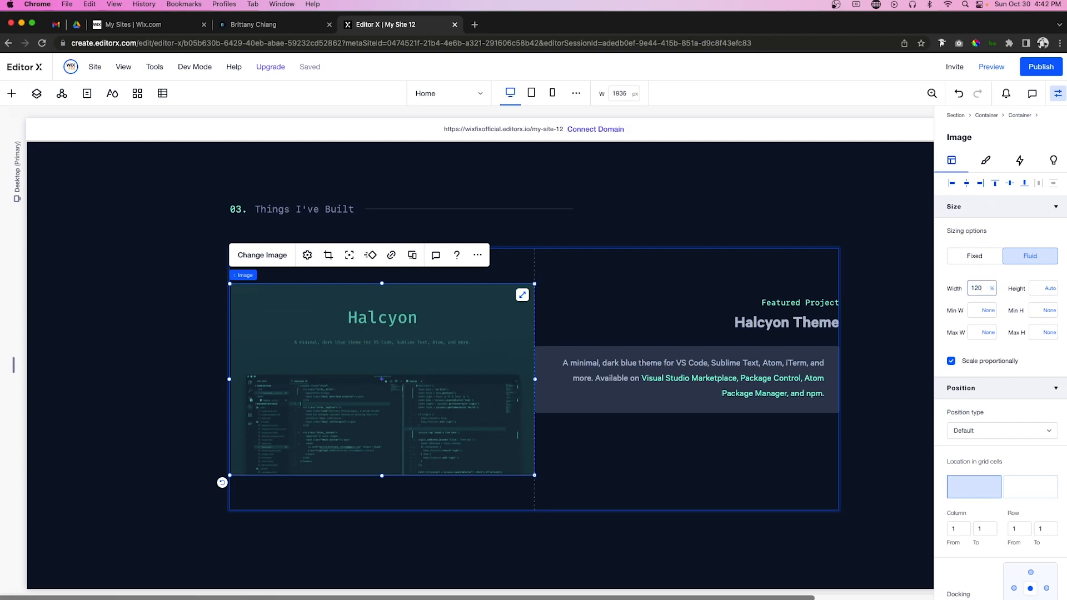
{"action": "key", "text": "Return"}
{"action": "left_click", "coordinate": [952, 183]}
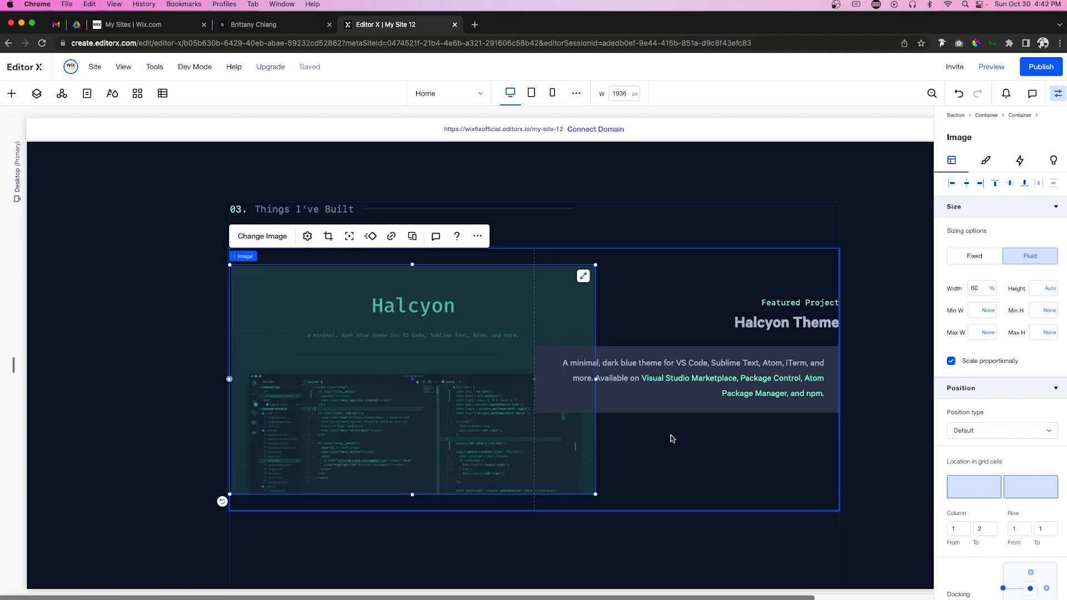
Step: Copy the multi-disciplinary teams paragraph from the experience list
{"action": "scroll", "coordinate": [676, 438], "scroll_direction": "up", "scroll_amount": 5}
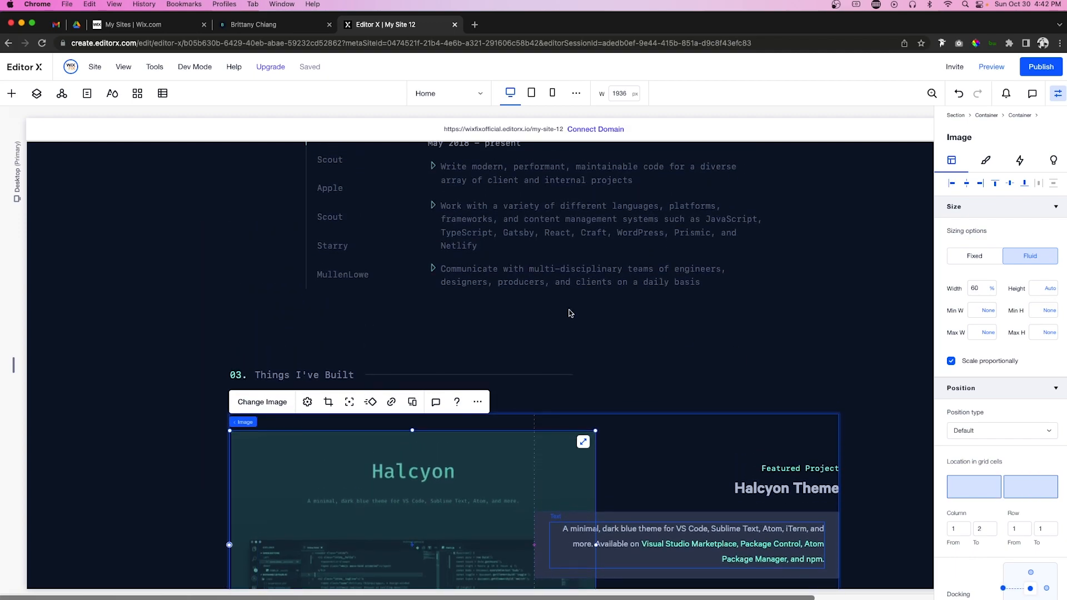
{"action": "left_click", "coordinate": [487, 275]}
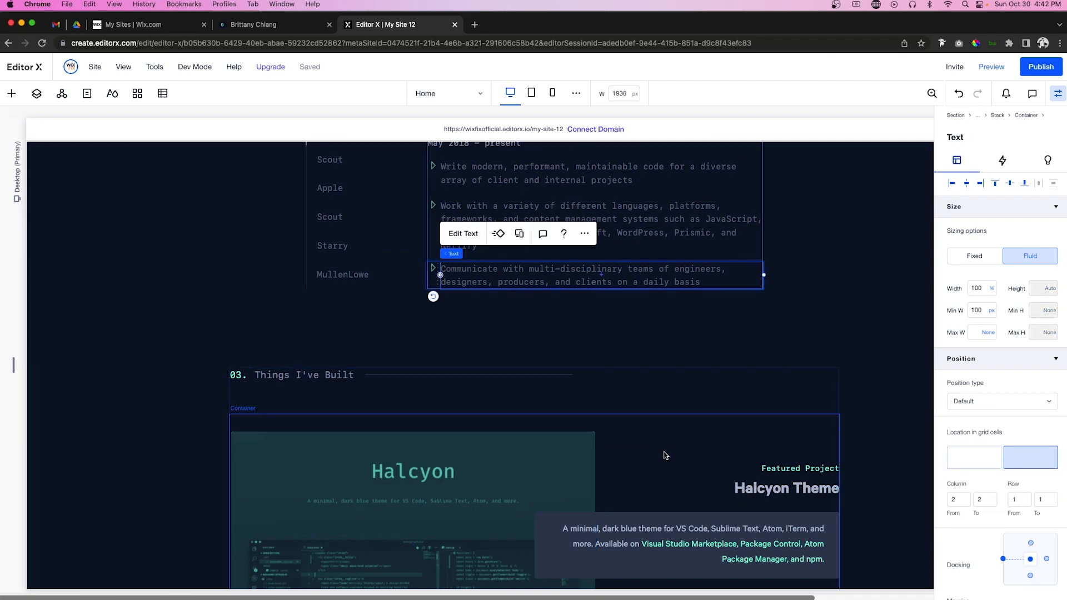
{"action": "scroll", "coordinate": [665, 452], "scroll_direction": "down", "scroll_amount": 5}
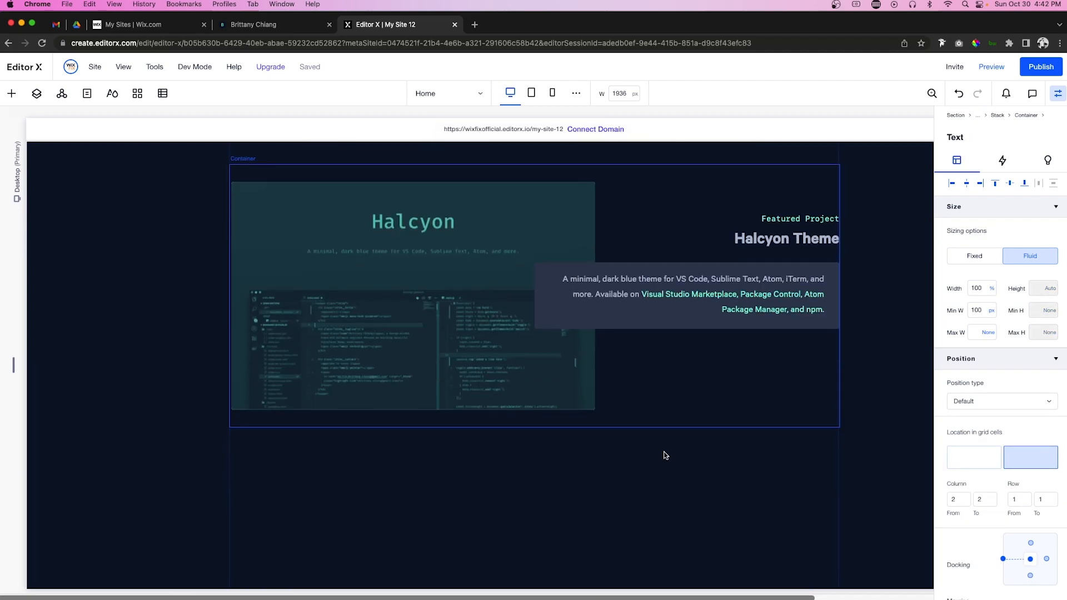
Step: Paste the paragraph into the card, left-aligned at 80% width in column 2
{"action": "right_click", "coordinate": [723, 382]}
{"action": "left_click", "coordinate": [706, 145]}
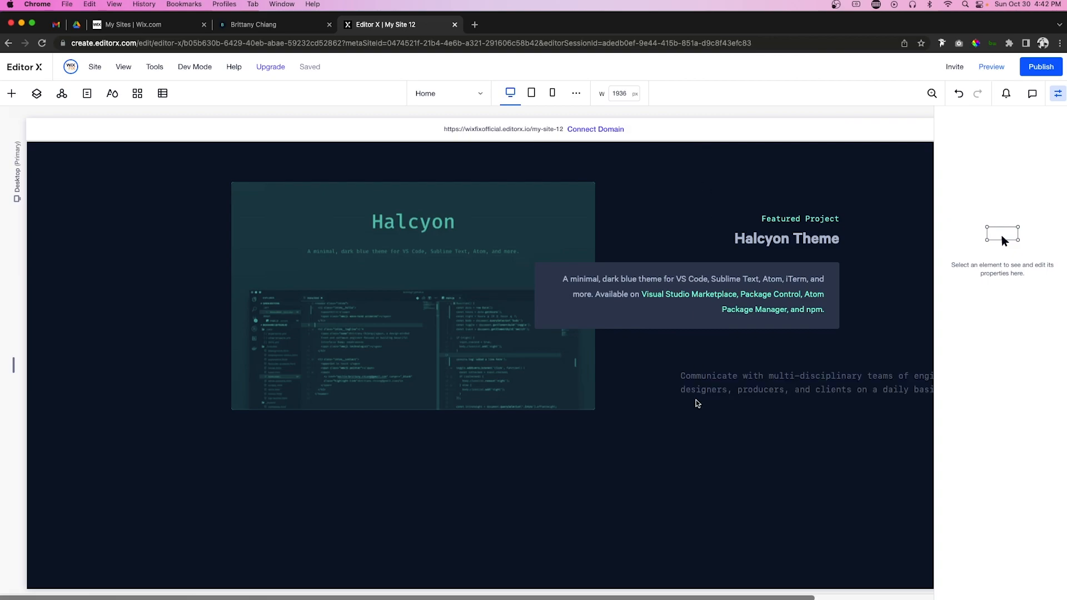
{"action": "left_click", "coordinate": [697, 392]}
{"action": "left_click", "coordinate": [952, 183]}
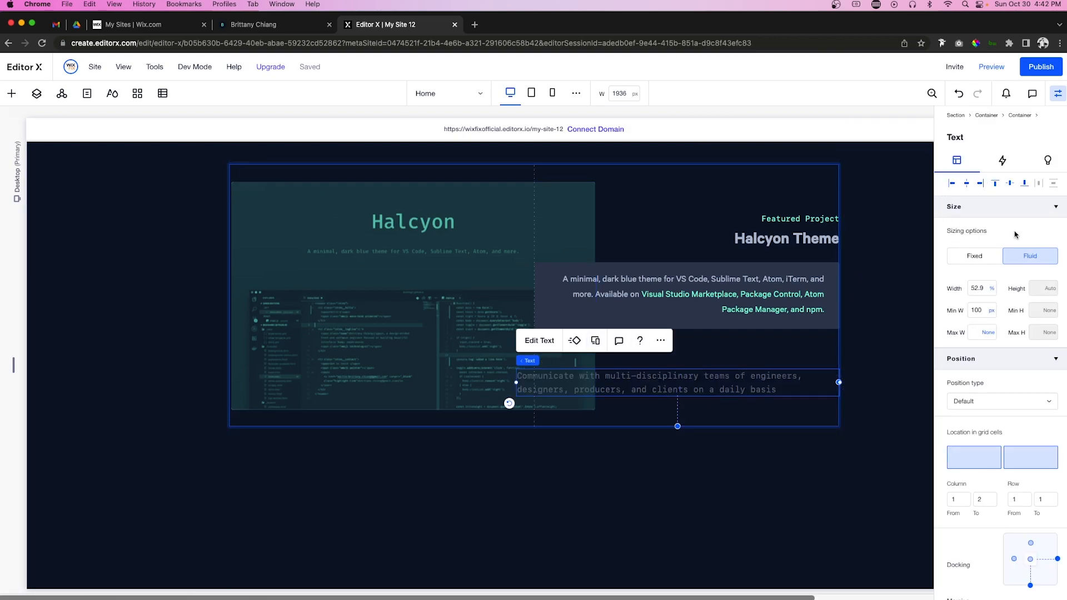
{"action": "left_click", "coordinate": [986, 288]}
{"action": "key", "text": "Return"}
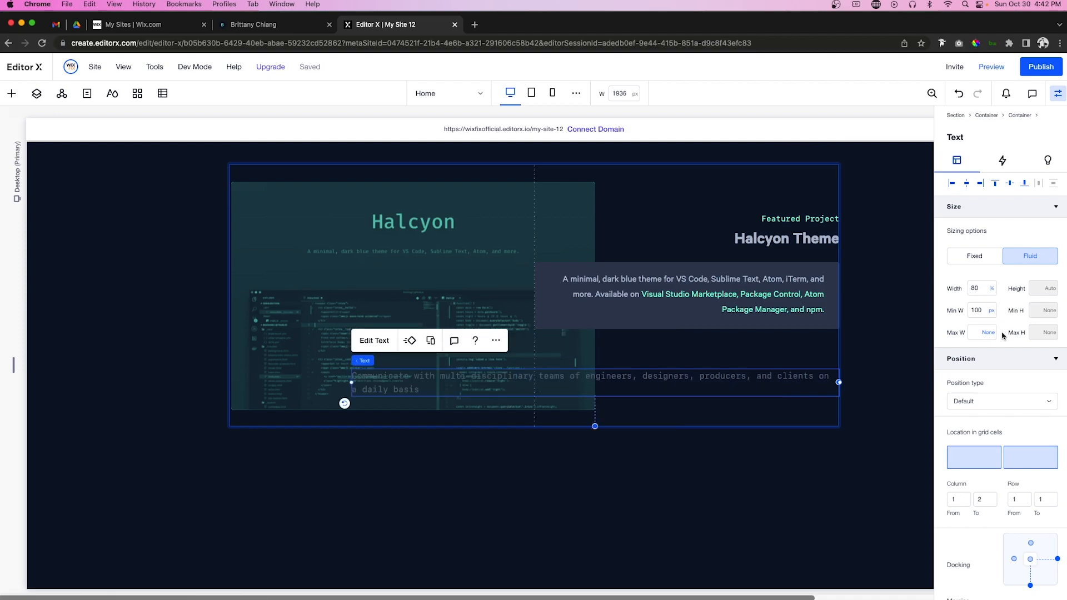
{"action": "left_click", "coordinate": [1017, 452]}
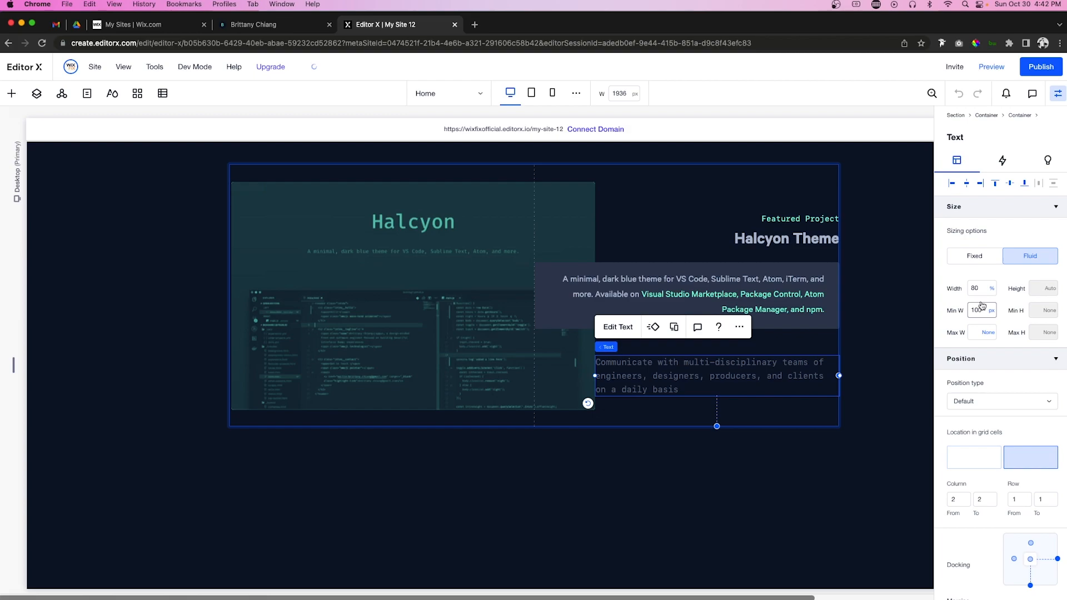
Step: Replace its text with 'VS Code Sublime Text Atom iTerm2 Hyper', right-aligned in light slate
{"action": "double_click", "coordinate": [712, 376]}
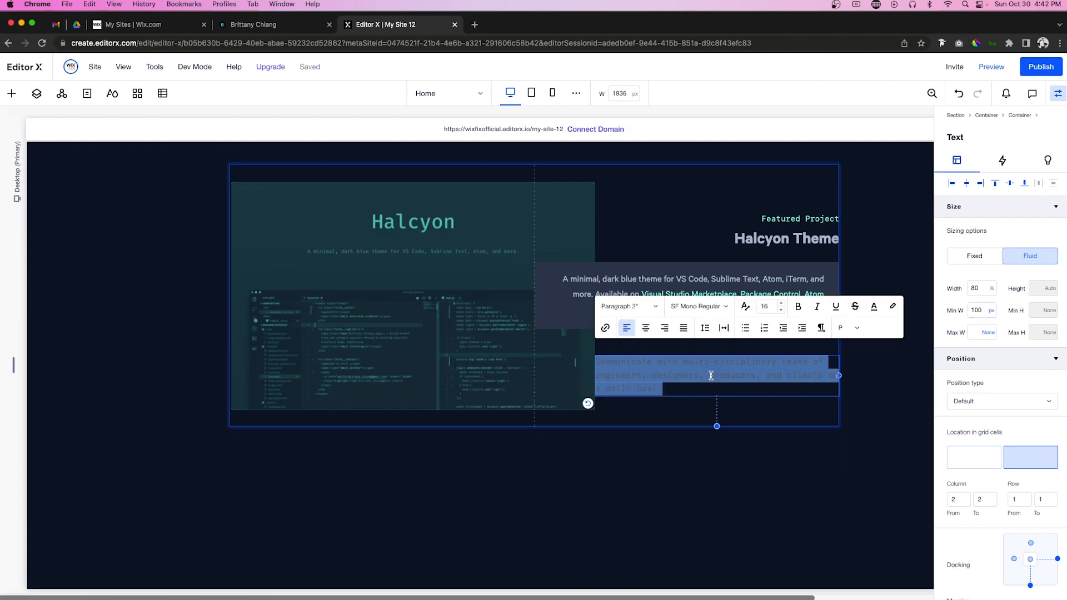
{"action": "type", "text": "VS Code"}
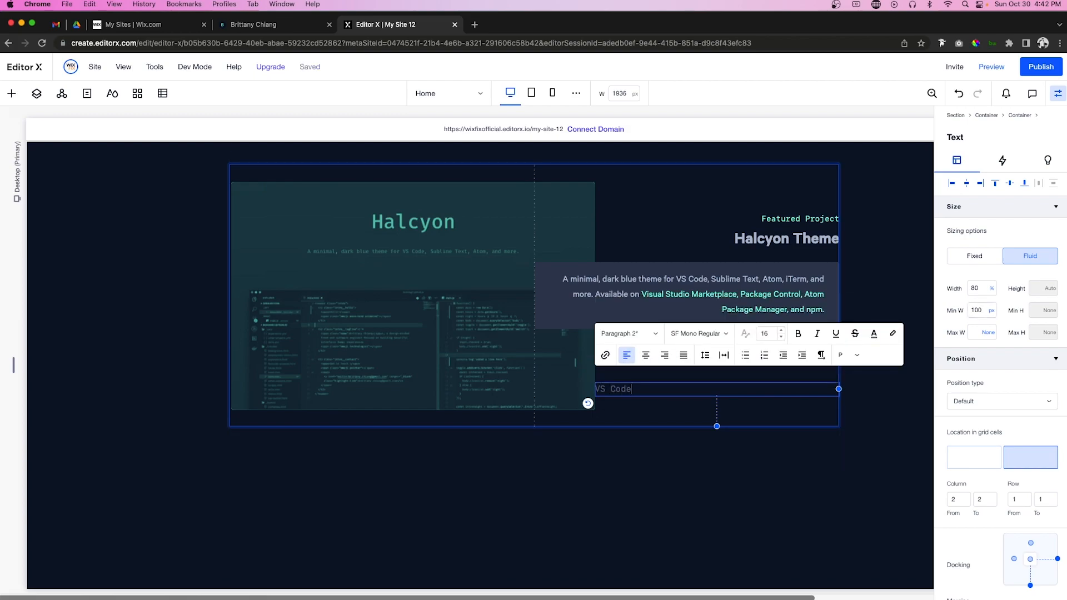
{"action": "type", "text": "  Sublime Text  Atom  iTerm2  Hyper"}
{"action": "key", "text": "cmd+a"}
{"action": "left_click", "coordinate": [664, 354]}
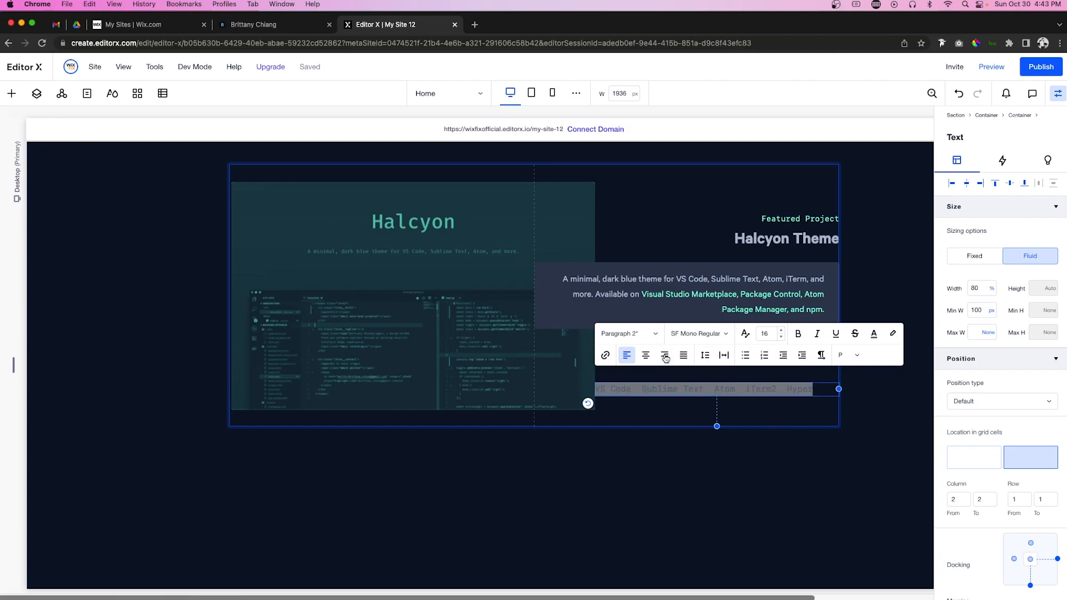
{"action": "left_click", "coordinate": [874, 334]}
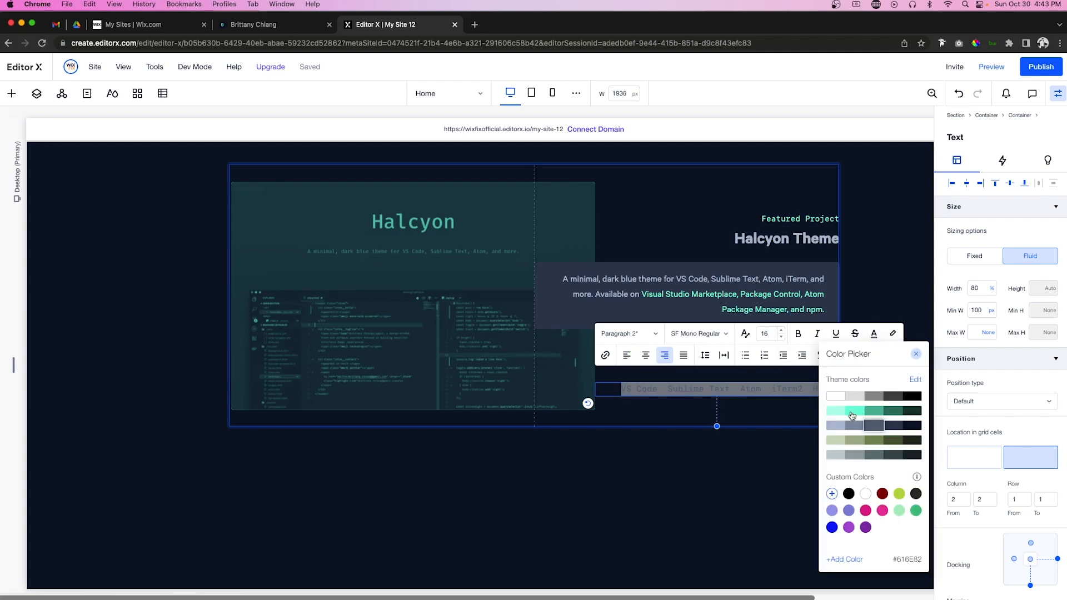
{"action": "left_click", "coordinate": [856, 427]}
{"action": "left_click", "coordinate": [883, 303]}
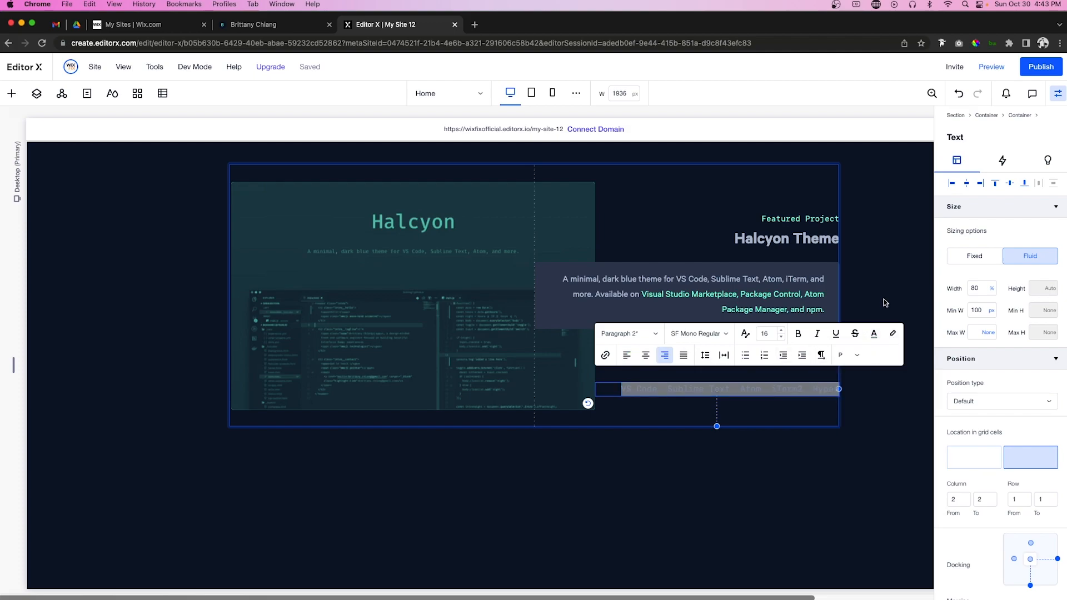
{"action": "left_click", "coordinate": [823, 400]}
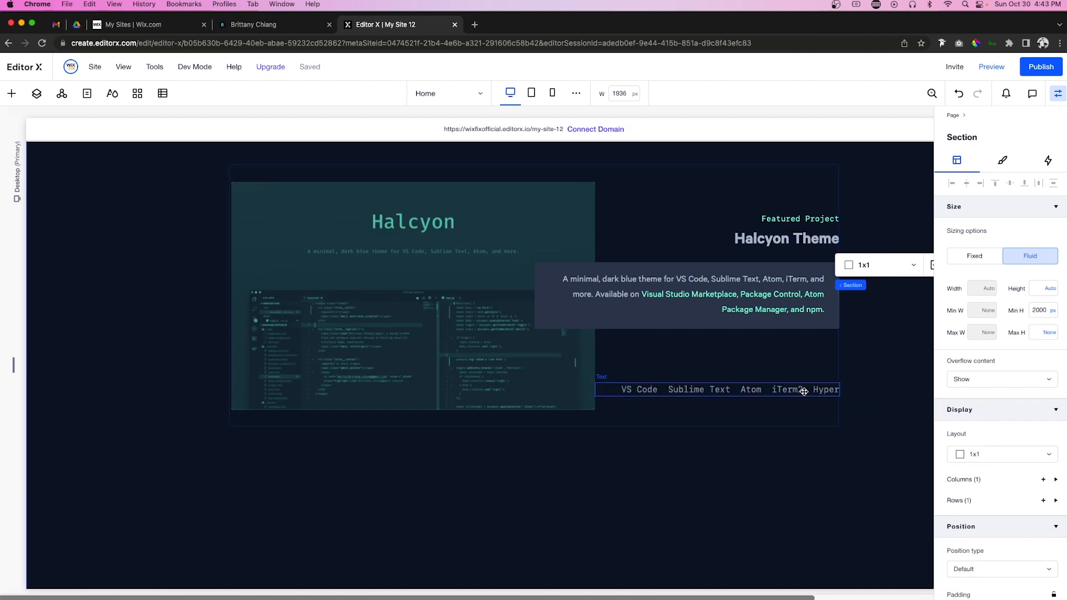
Step: Nudge the tools line up to sit just under the description
{"action": "left_click", "coordinate": [804, 391]}
{"action": "key", "text": "shift+Up"}
{"action": "key", "text": "shift+Up"}
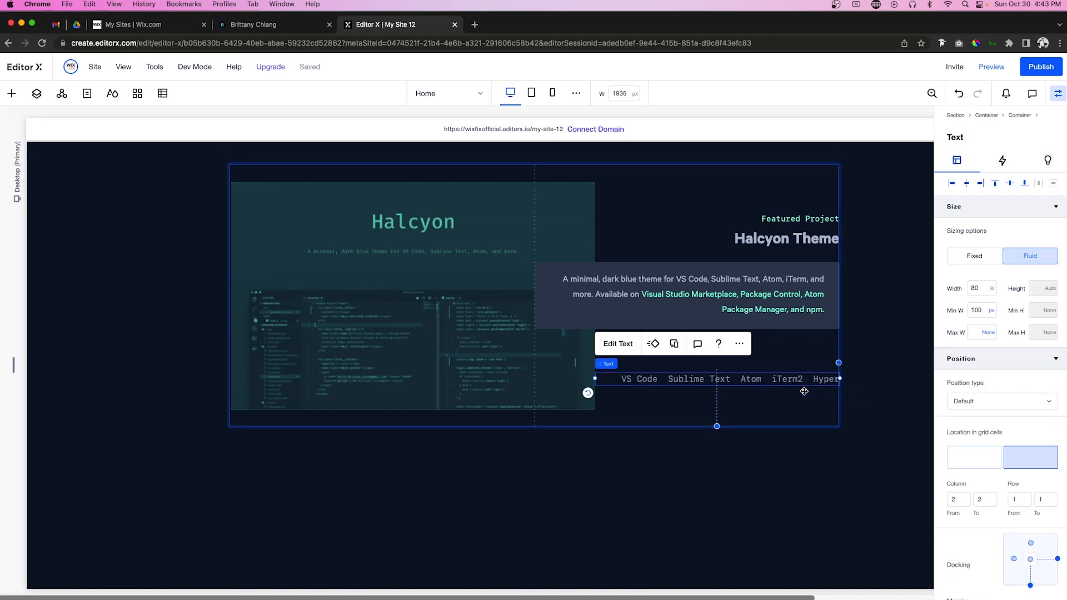
{"action": "key", "text": "shift+Up"}
{"action": "key", "text": "shift+Up"}
{"action": "key", "text": "shift+Up"}
{"action": "key", "text": "shift+Up"}
{"action": "key", "text": "shift+Up"}
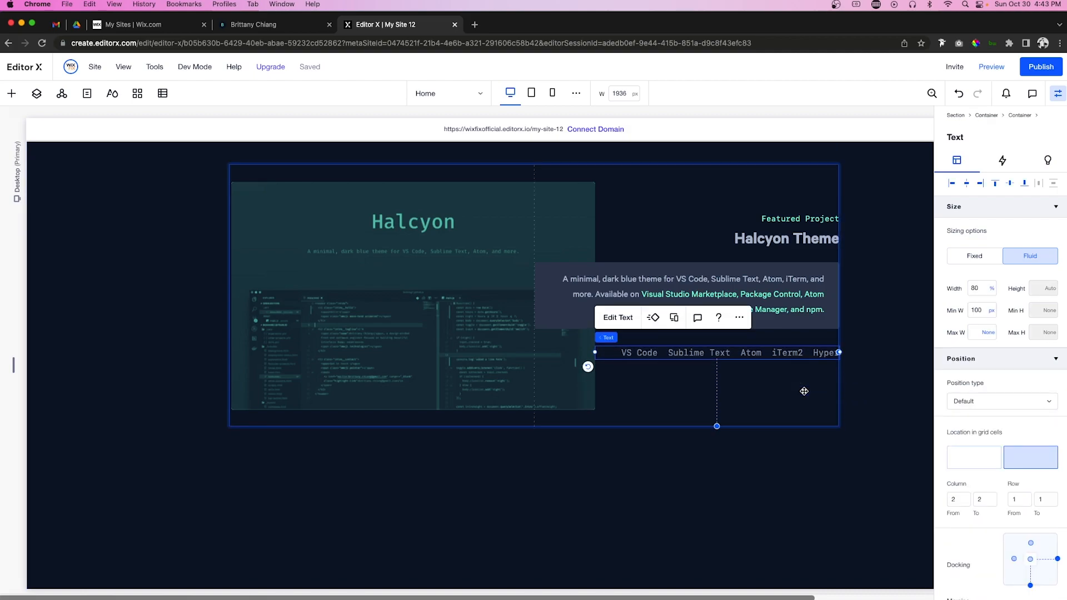
{"action": "key", "text": "shift+Up"}
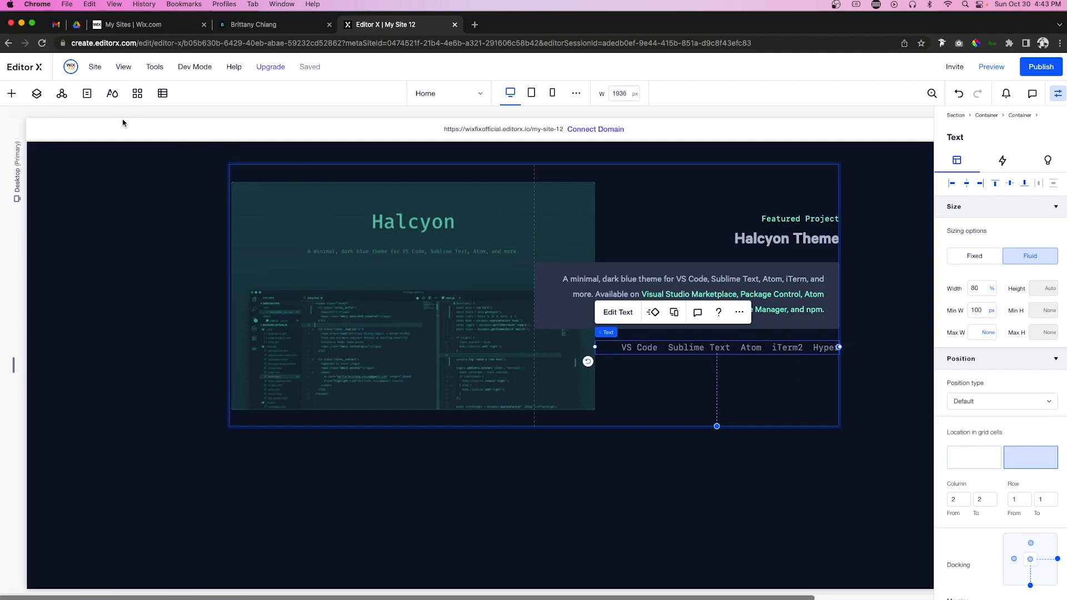
Step: Add the folder and link icons image to the card's right column, aligned right
{"action": "left_click", "coordinate": [11, 94]}
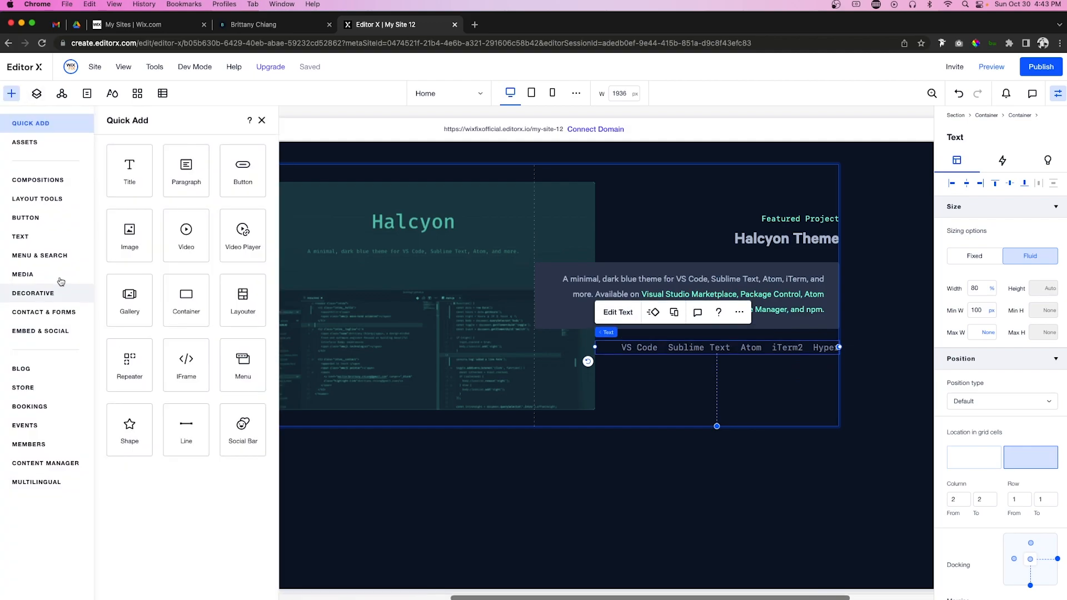
{"action": "left_click", "coordinate": [34, 275]}
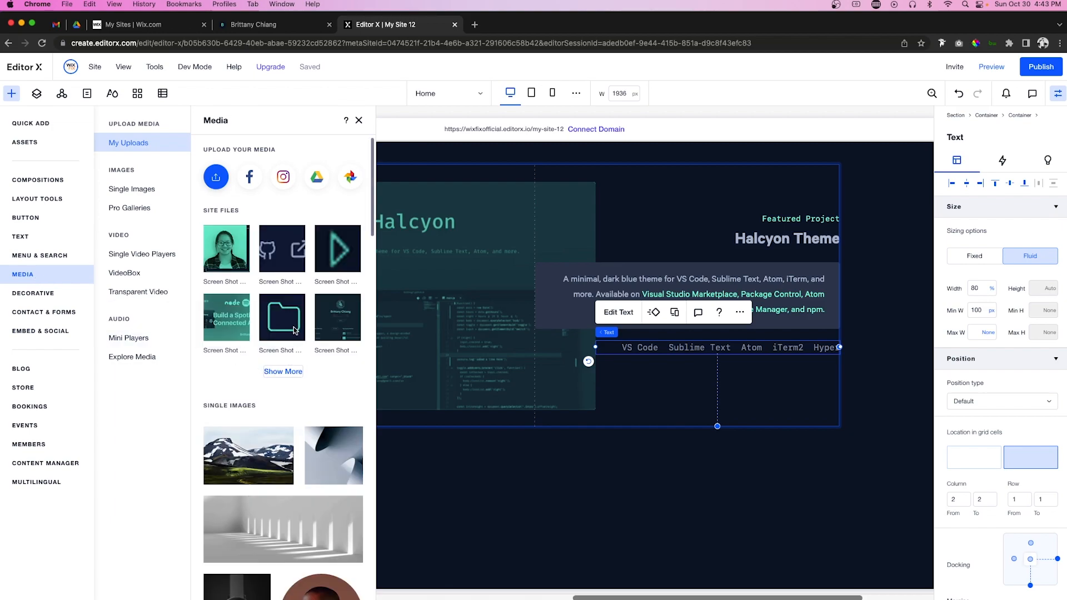
{"action": "left_click_drag", "start_coordinate": [278, 255], "coordinate": [784, 403]}
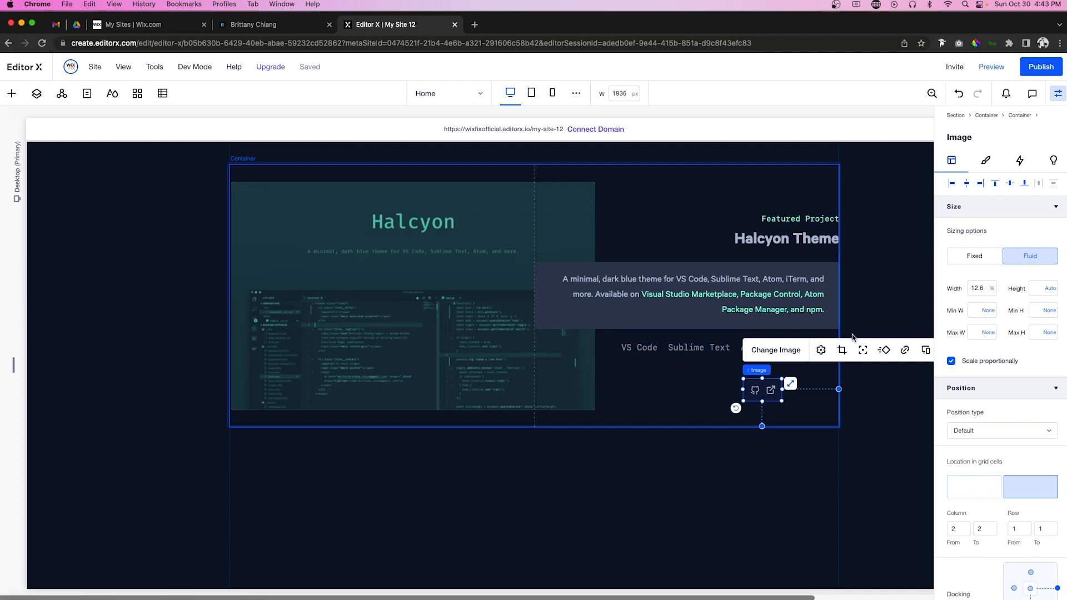
{"action": "left_click", "coordinate": [980, 184]}
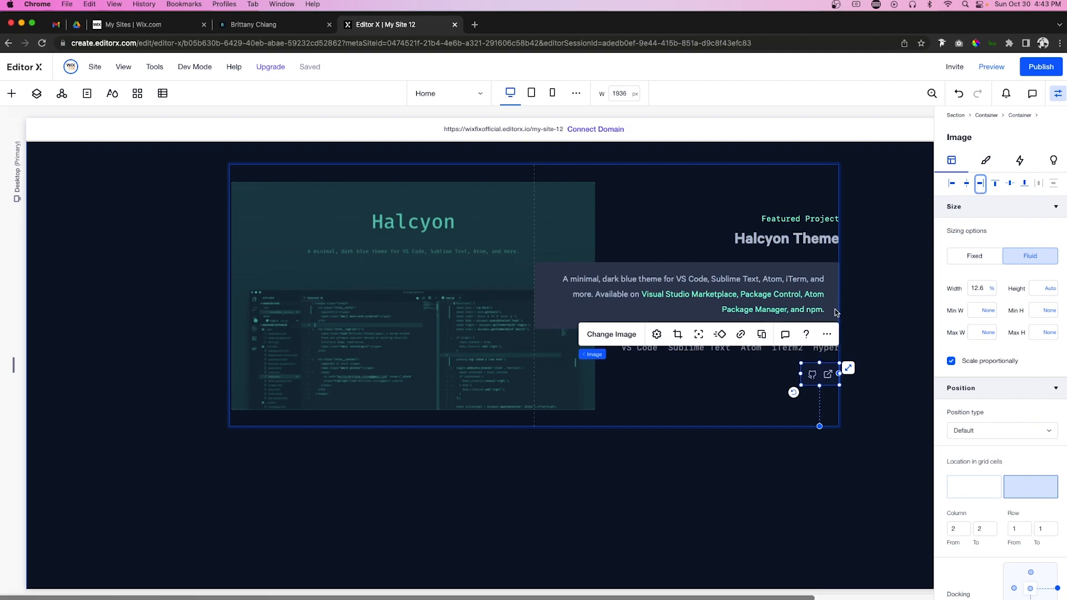
Step: Group the right-column items into one stack and centre it vertically
{"action": "left_click", "coordinate": [779, 245]}
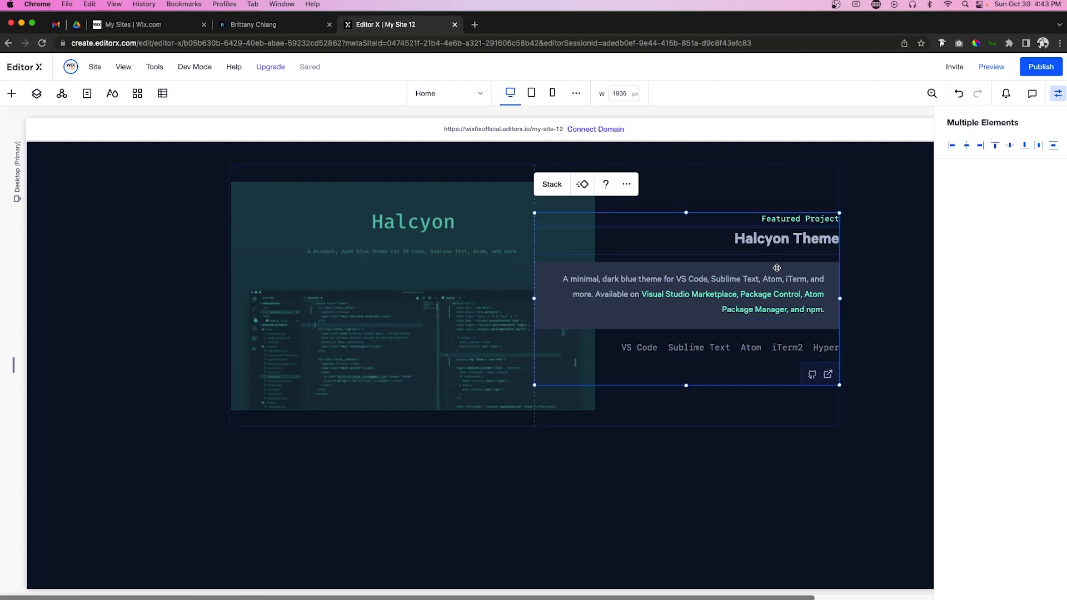
{"action": "left_click", "coordinate": [770, 288], "text": "shift"}
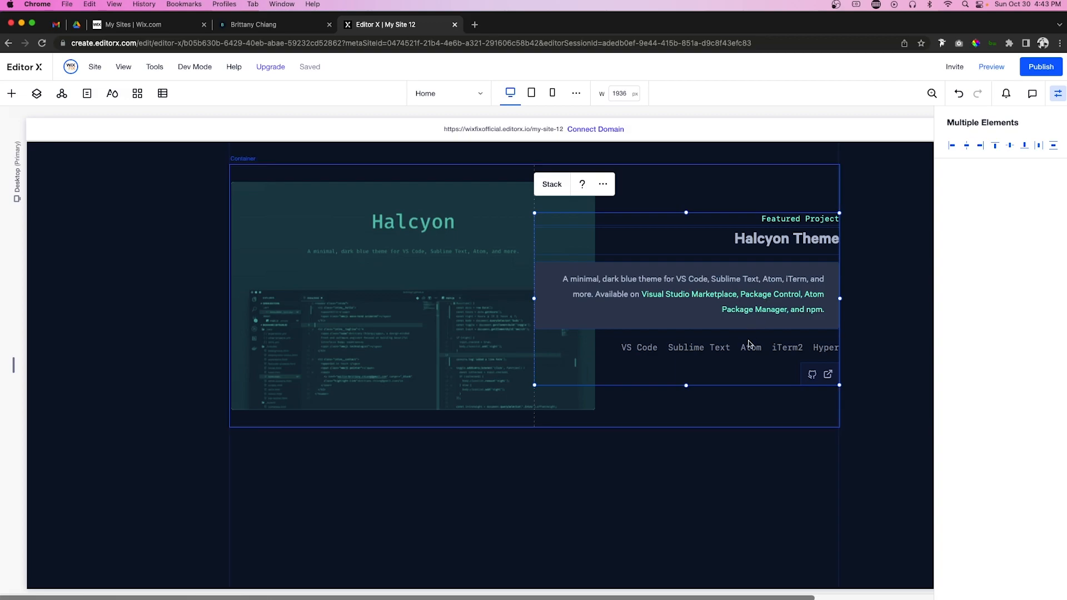
{"action": "left_click", "coordinate": [550, 184]}
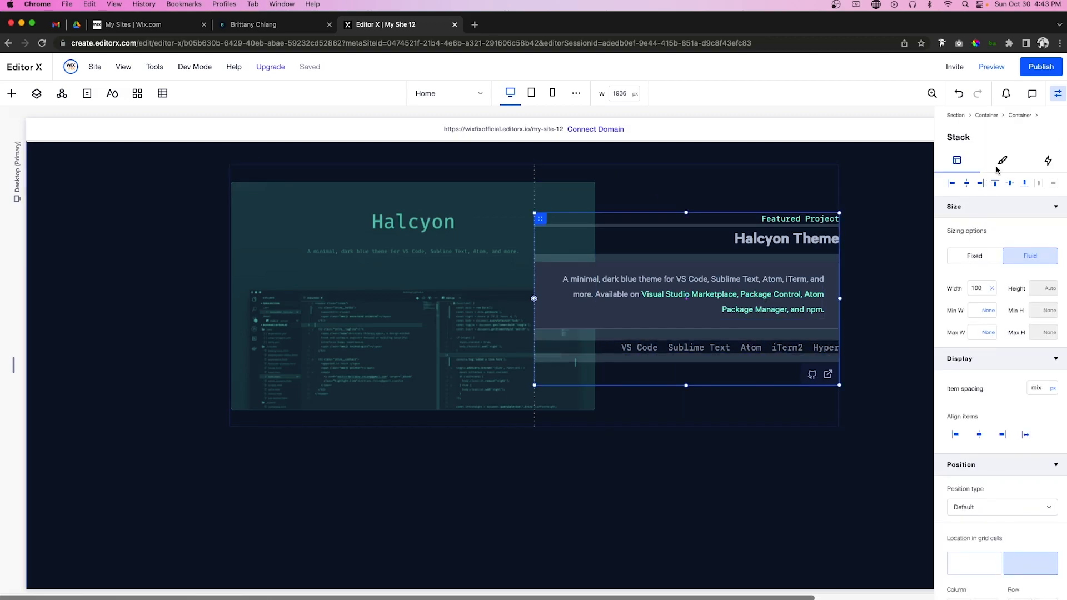
{"action": "left_click", "coordinate": [1011, 184]}
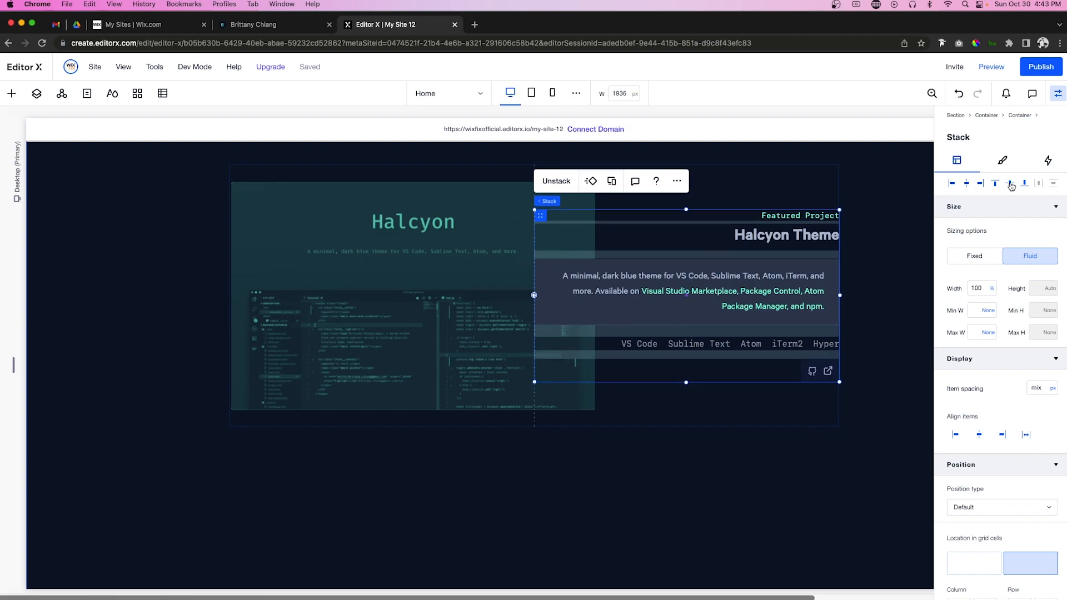
Step: Set row 1 of the card's two-column container to min-content height
{"action": "left_click", "coordinate": [748, 185]}
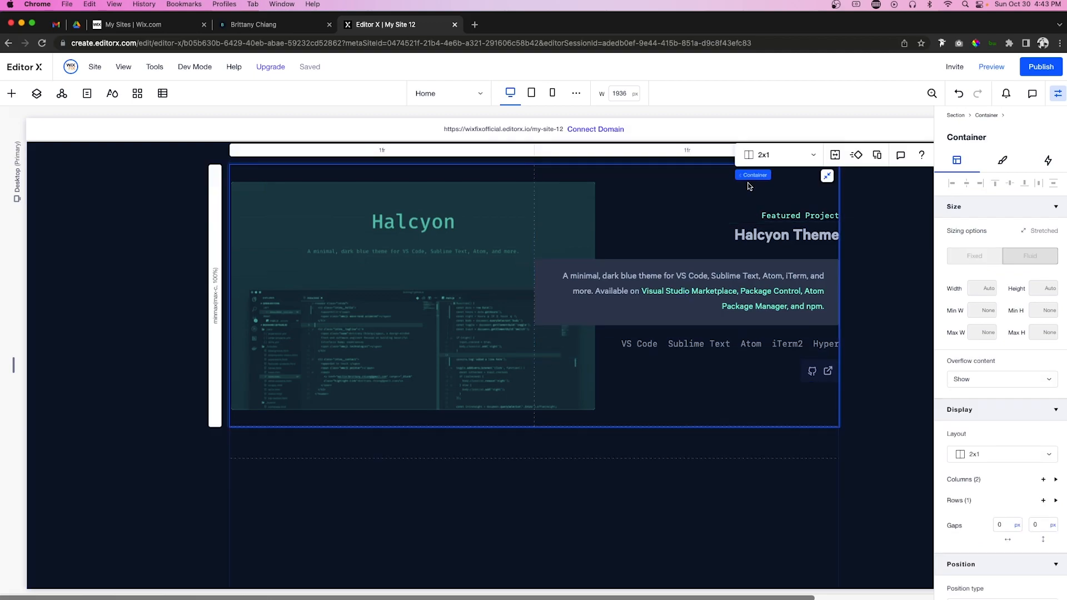
{"action": "left_click", "coordinate": [973, 505]}
{"action": "left_click", "coordinate": [973, 524]}
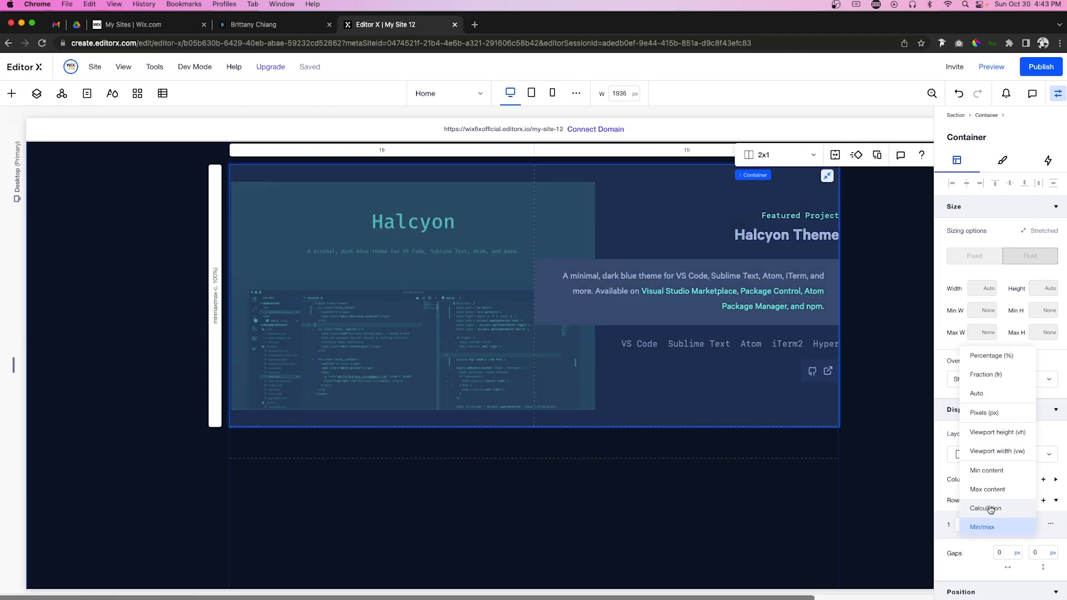
{"action": "left_click", "coordinate": [986, 472]}
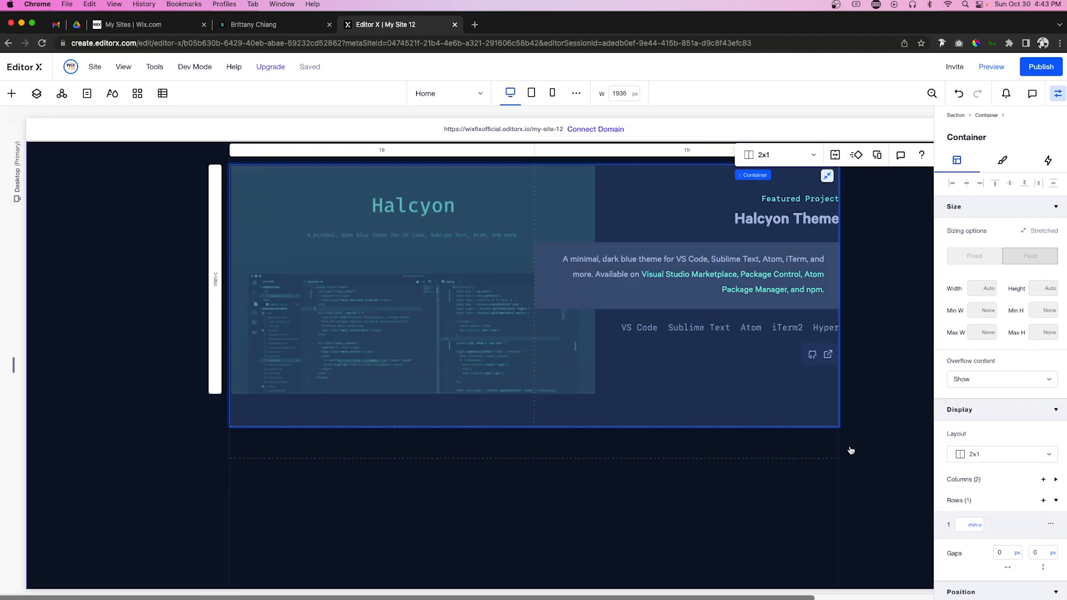
Step: Set row 2's minimum in the outer four-row container to min-content
{"action": "left_click", "coordinate": [346, 446]}
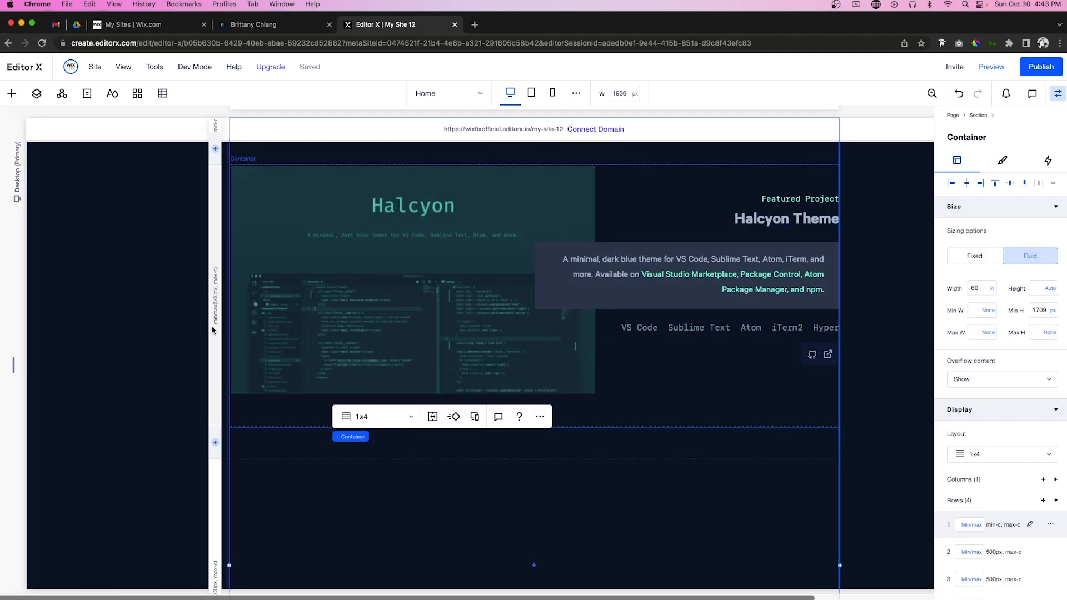
{"action": "left_click", "coordinate": [215, 297]}
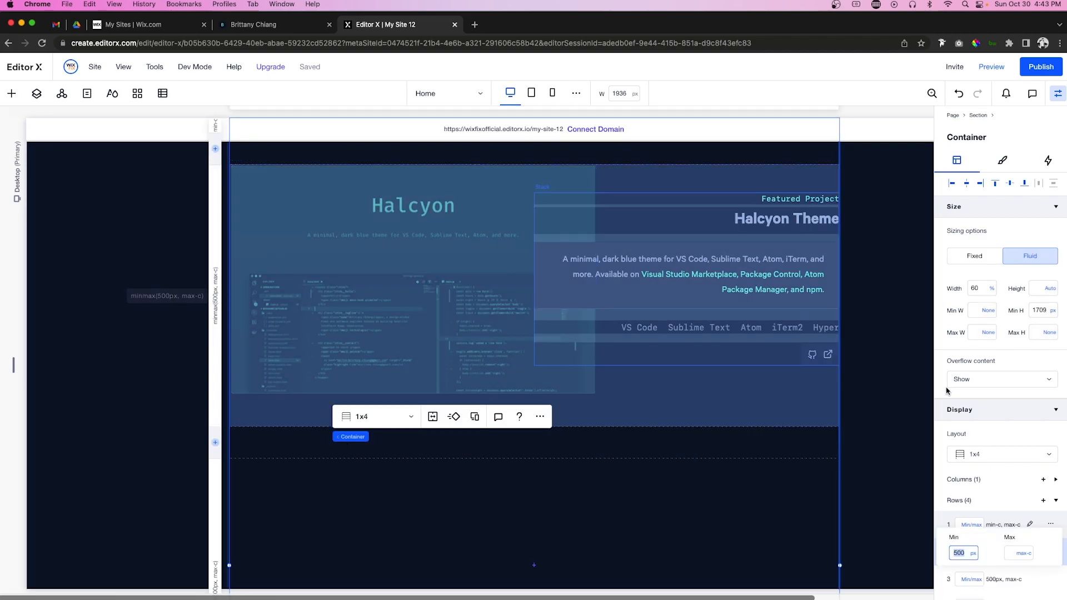
{"action": "left_click", "coordinate": [973, 553]}
{"action": "left_click", "coordinate": [981, 518]}
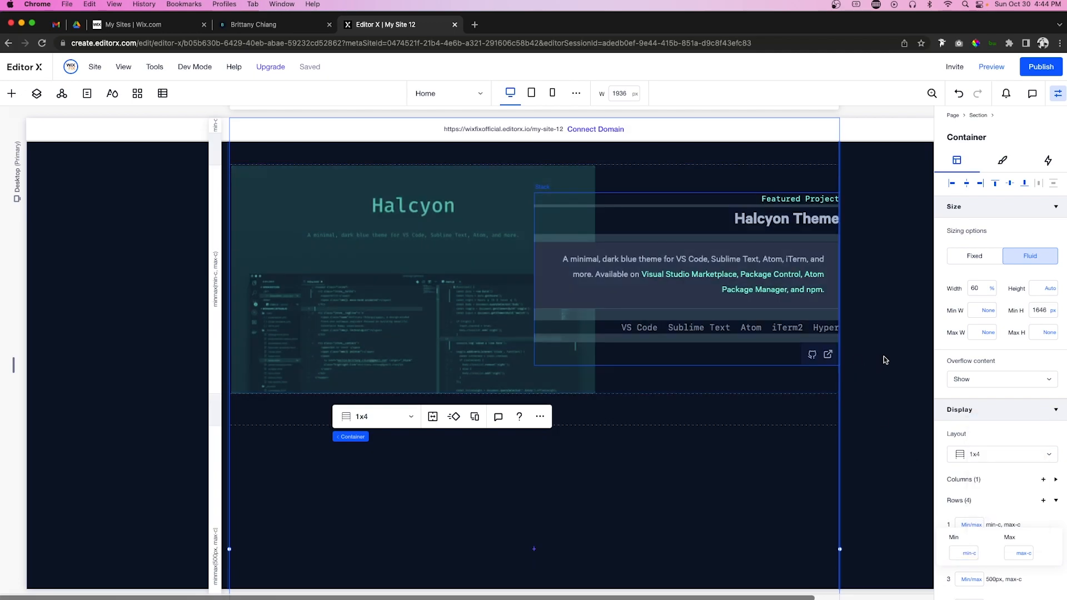
Step: Select the section, then the Halcyon card, then the outer four-row projects container
{"action": "left_click", "coordinate": [885, 360]}
{"action": "scroll", "coordinate": [885, 360], "scroll_direction": "up", "scroll_amount": 1}
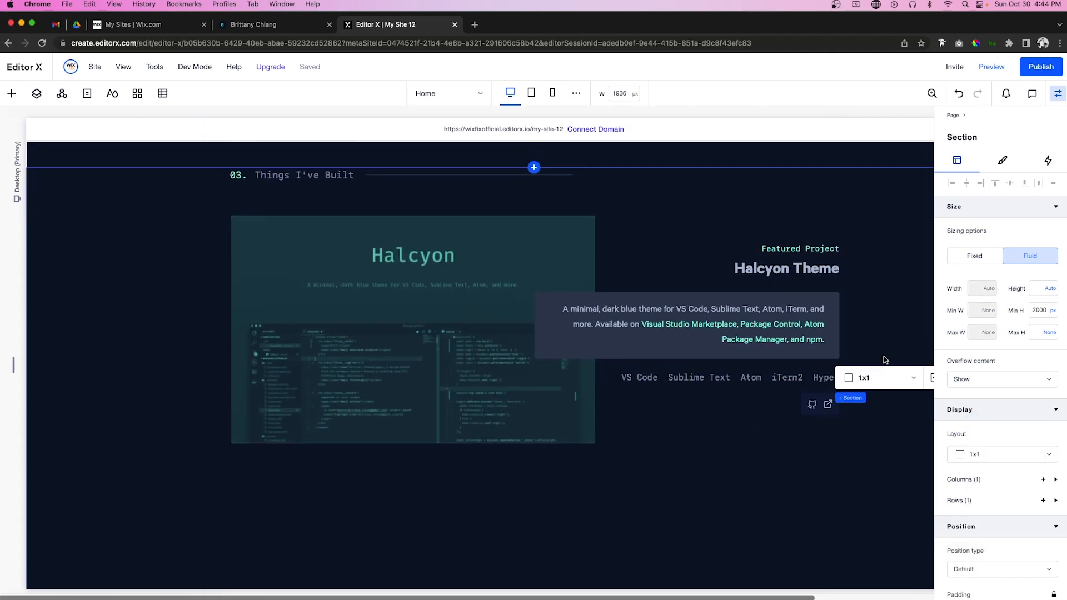
{"action": "scroll", "coordinate": [885, 360], "scroll_direction": "down", "scroll_amount": 1}
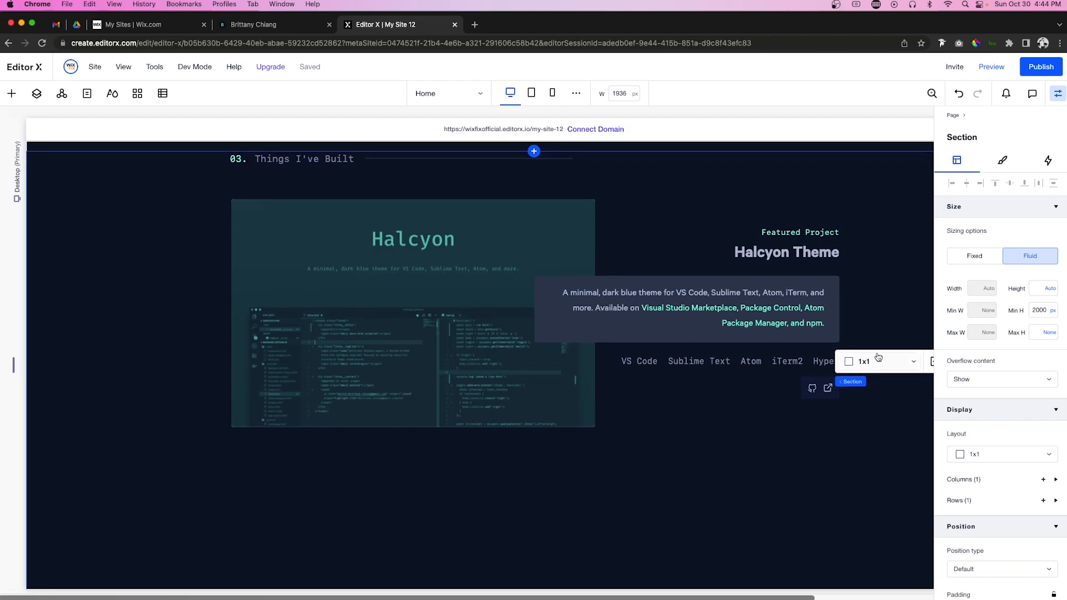
{"action": "left_click", "coordinate": [611, 207]}
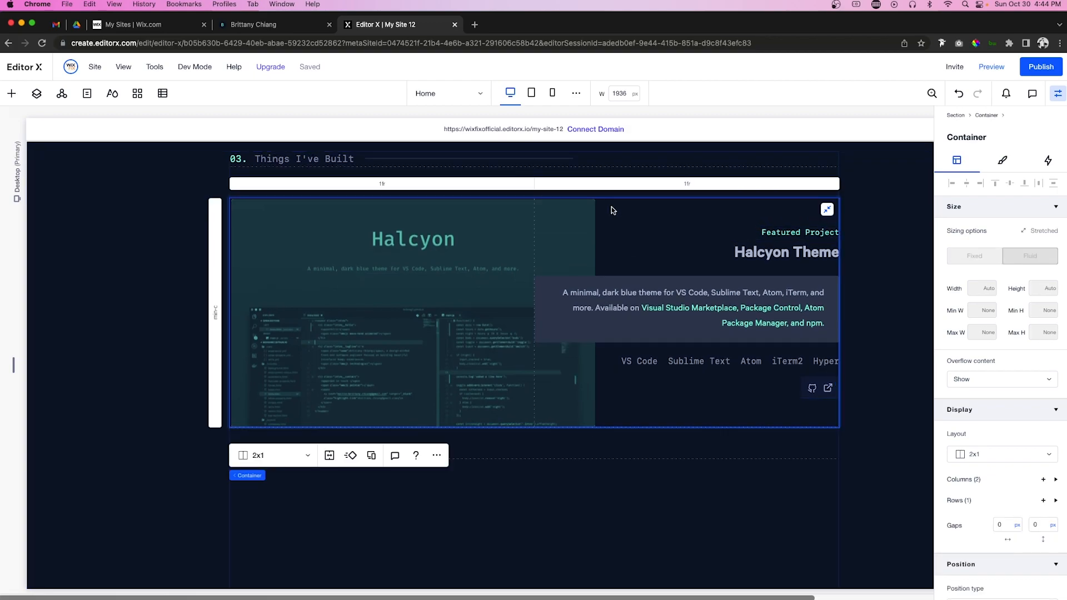
{"action": "scroll", "coordinate": [611, 207], "scroll_direction": "down", "scroll_amount": 5}
{"action": "left_click", "coordinate": [472, 387]}
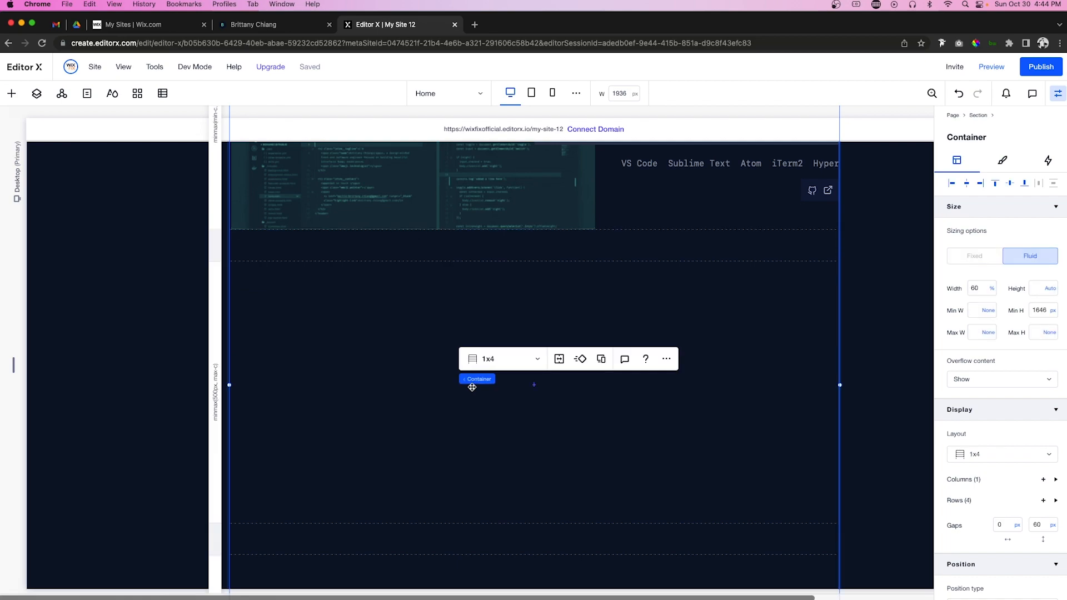
Step: Paste the Halcyon card into the projects container, centred in grid row 3, stretched to fill
{"action": "right_click", "coordinate": [472, 387]}
{"action": "mouse_move", "coordinate": [508, 168]}
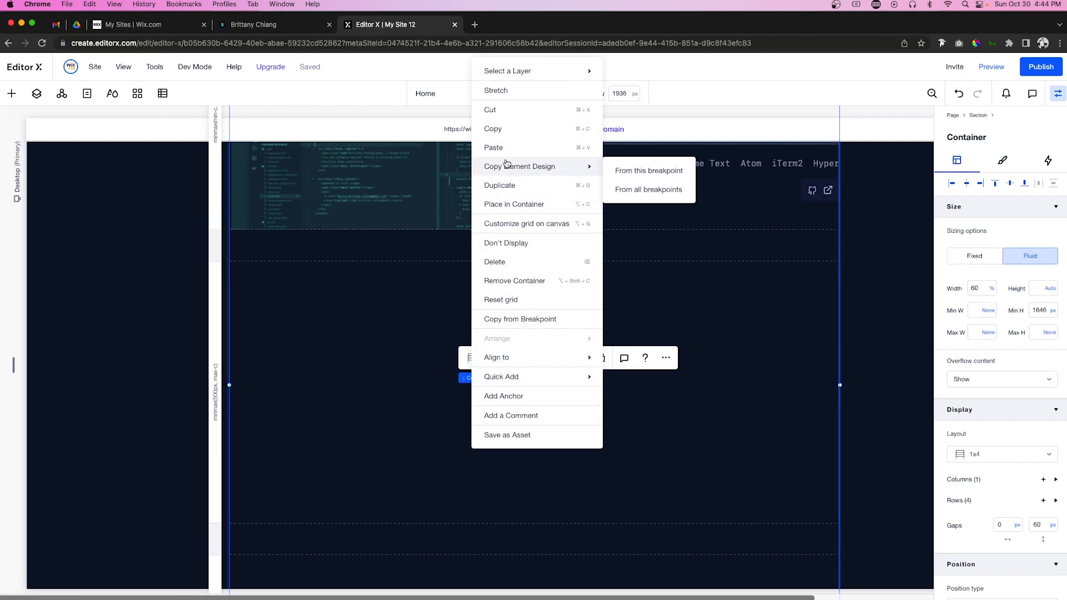
{"action": "left_click", "coordinate": [493, 147]}
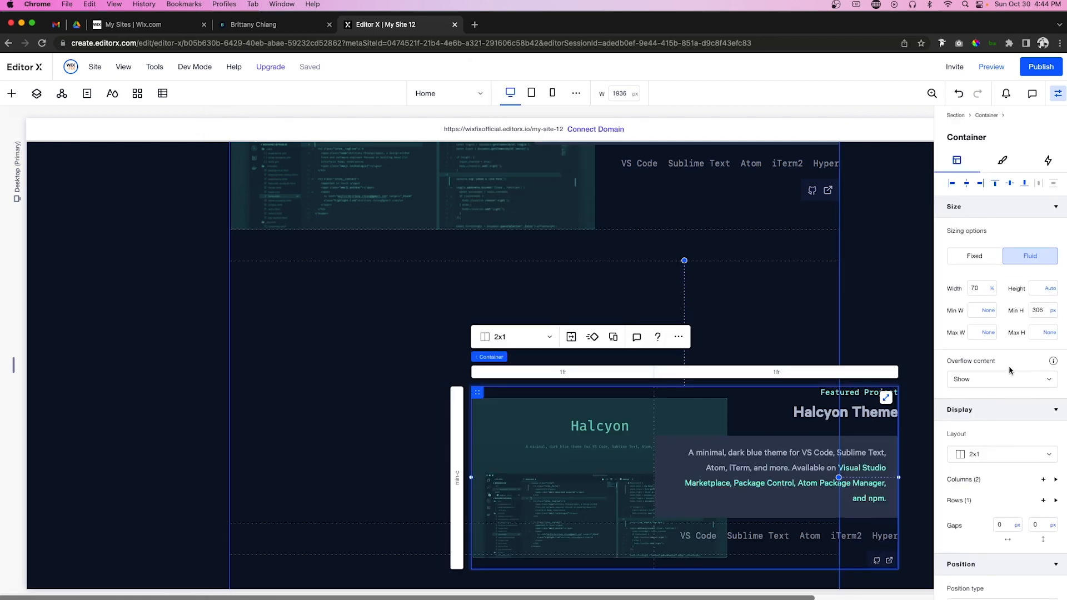
{"action": "left_click", "coordinate": [967, 183]}
{"action": "left_click", "coordinate": [1010, 184]}
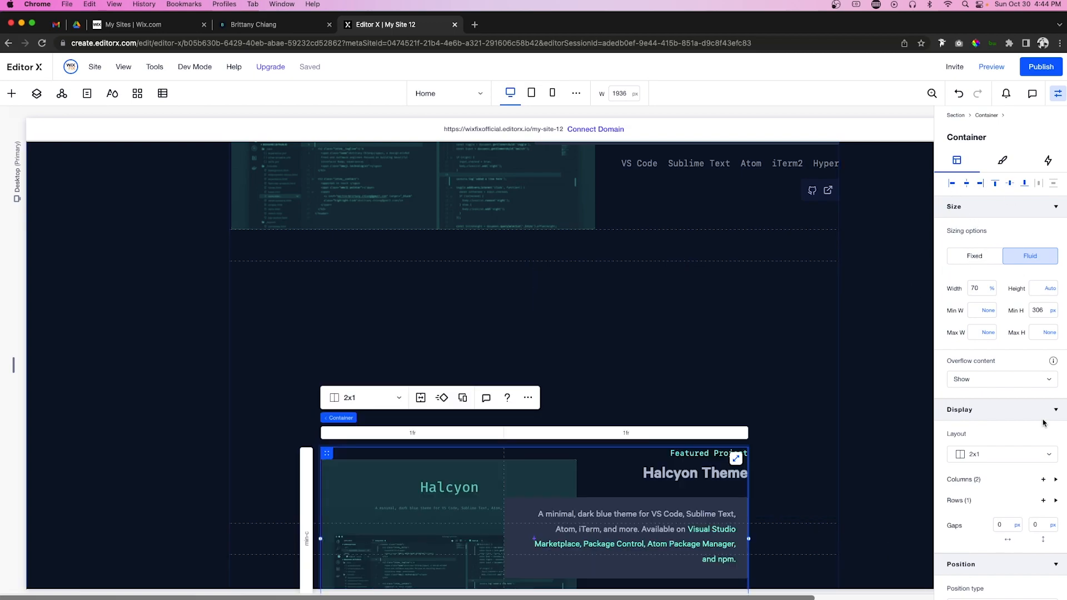
{"action": "scroll", "coordinate": [1033, 434], "scroll_direction": "down", "scroll_amount": 5}
{"action": "left_click", "coordinate": [1003, 445]}
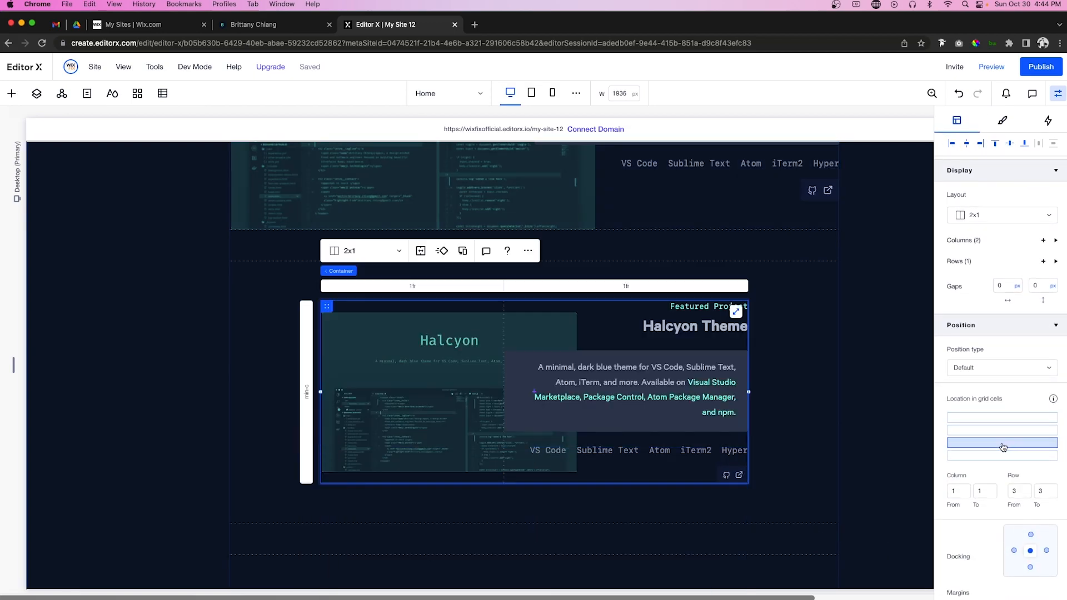
{"action": "left_click", "coordinate": [736, 312]}
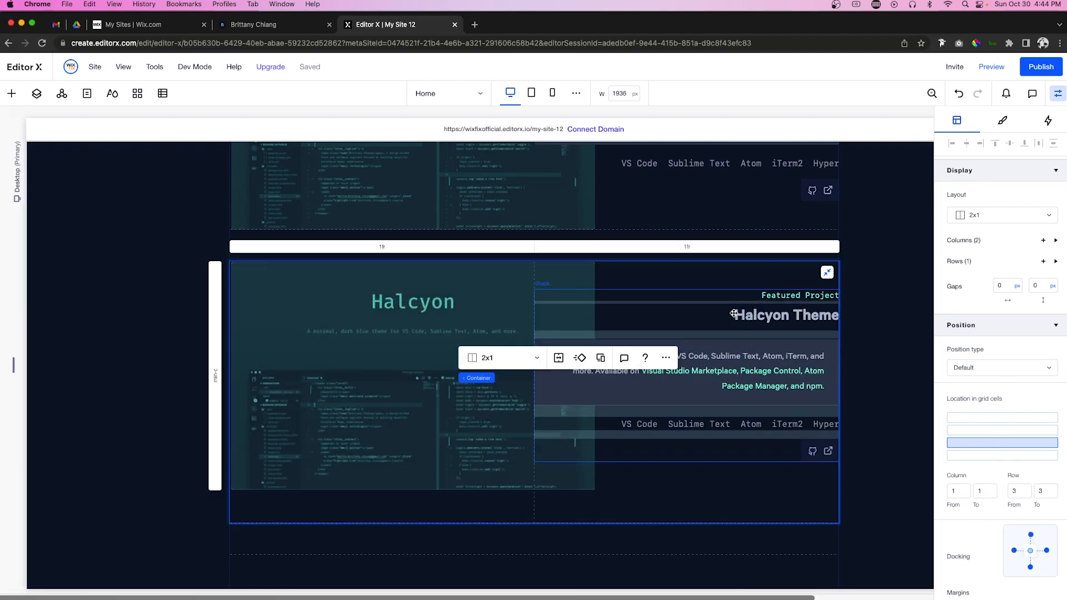
Step: Paste another project card copy into the projects container and stretch it to full width
{"action": "scroll", "coordinate": [400, 402], "scroll_direction": "down", "scroll_amount": 6}
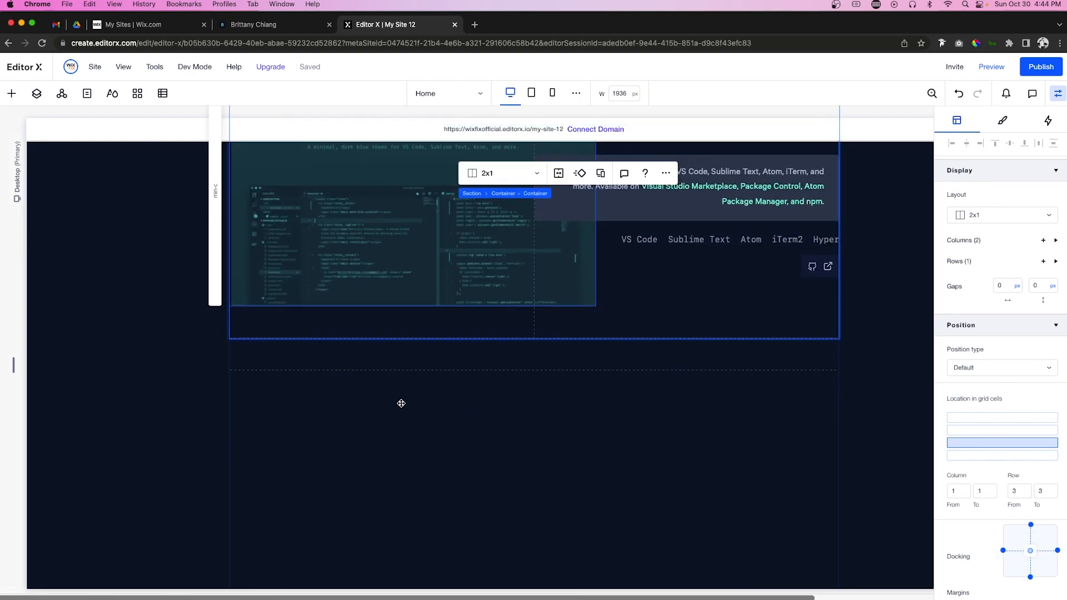
{"action": "left_click", "coordinate": [377, 361]}
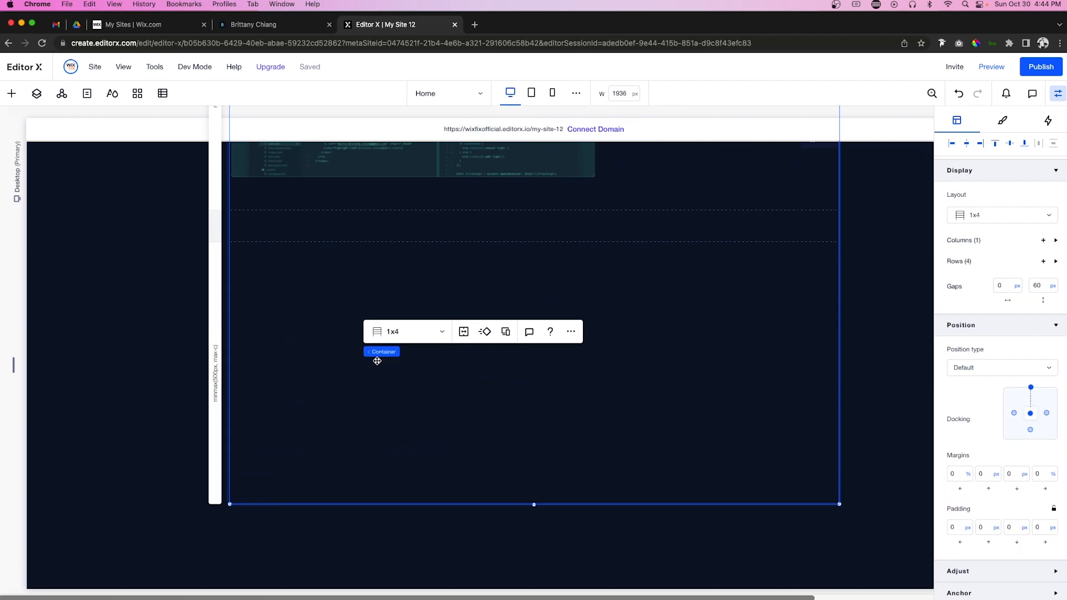
{"action": "right_click", "coordinate": [377, 361]}
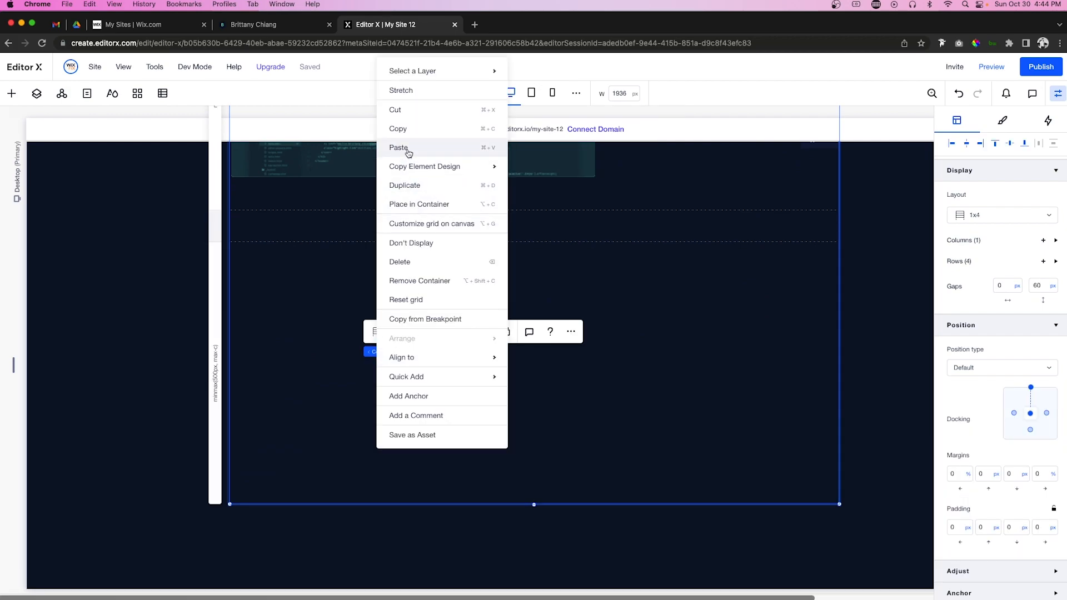
{"action": "left_click", "coordinate": [407, 149]}
{"action": "left_click", "coordinate": [802, 358]}
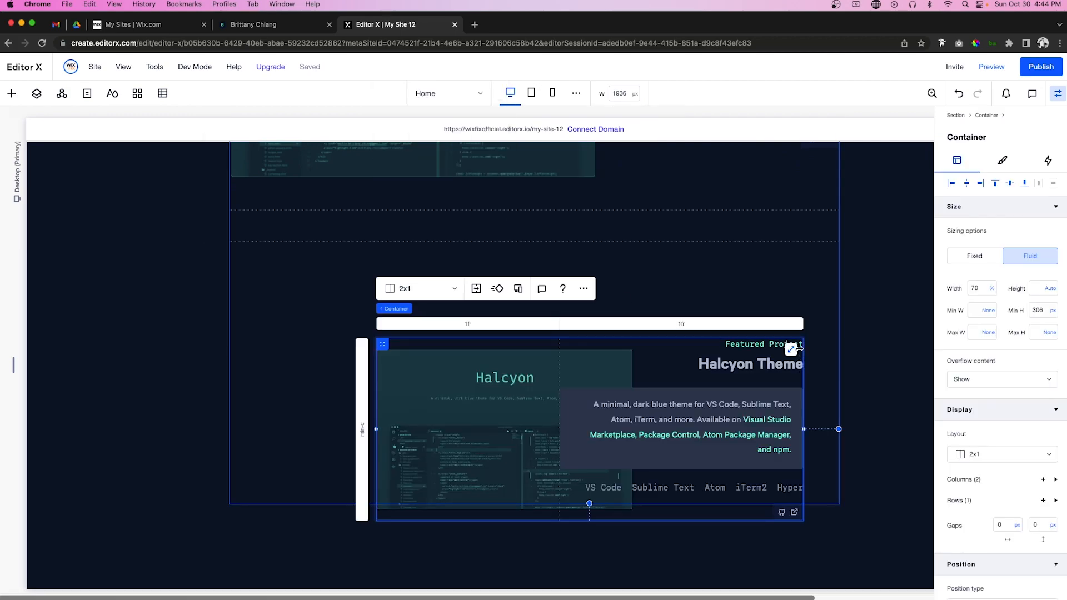
{"action": "left_click", "coordinate": [791, 351]}
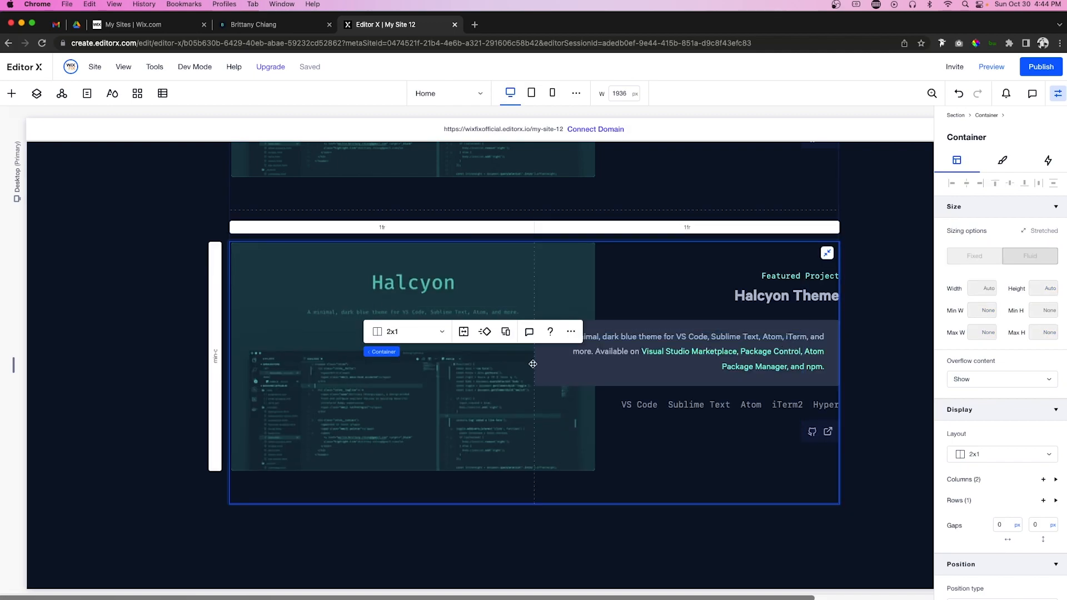
Step: Swap the new card's image for Spotify.jpg and retitle it 'Spotify Connected App'
{"action": "left_click", "coordinate": [395, 416]}
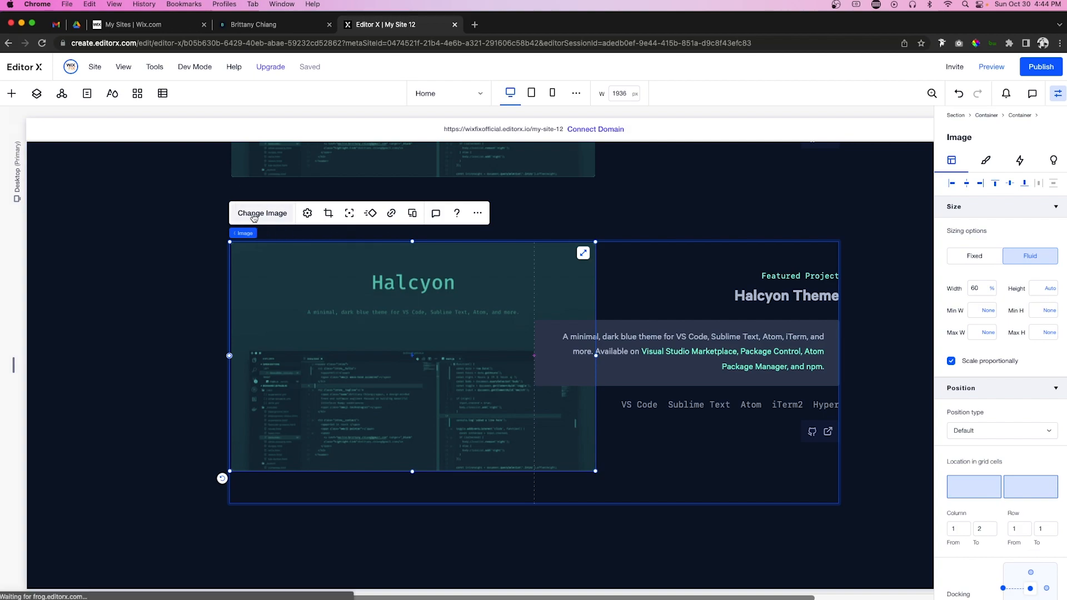
{"action": "left_click", "coordinate": [255, 214]}
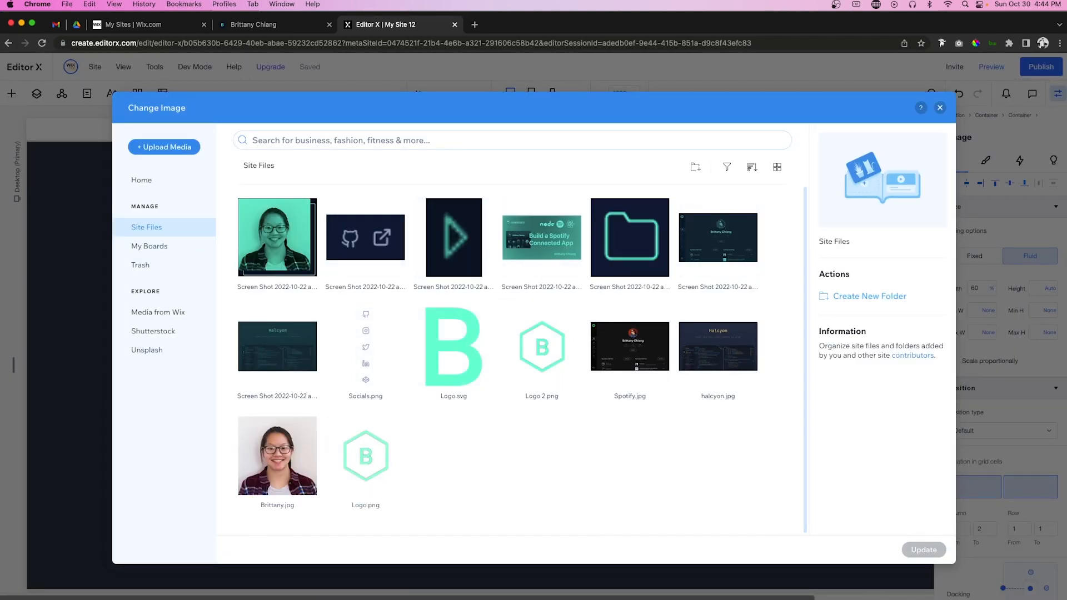
{"action": "double_click", "coordinate": [518, 233]}
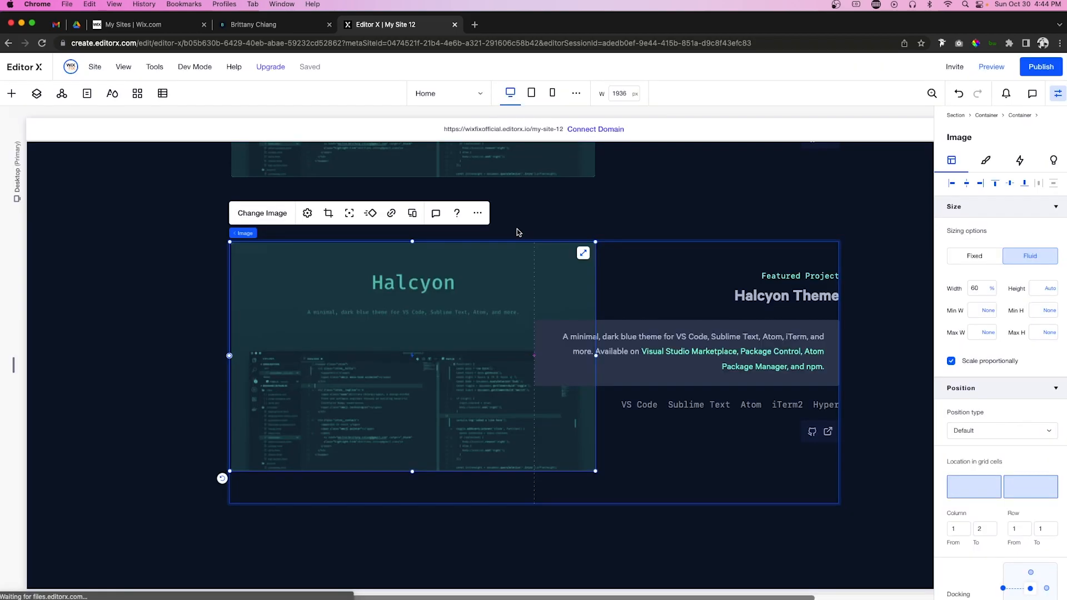
{"action": "double_click", "coordinate": [790, 296]}
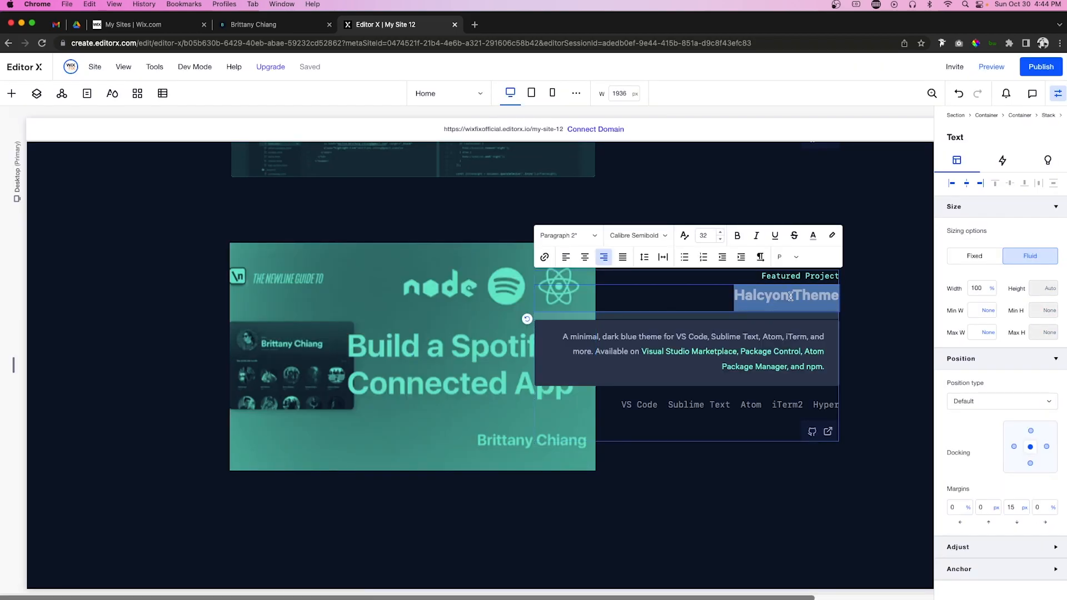
{"action": "type", "text": "Spotify Connected App"}
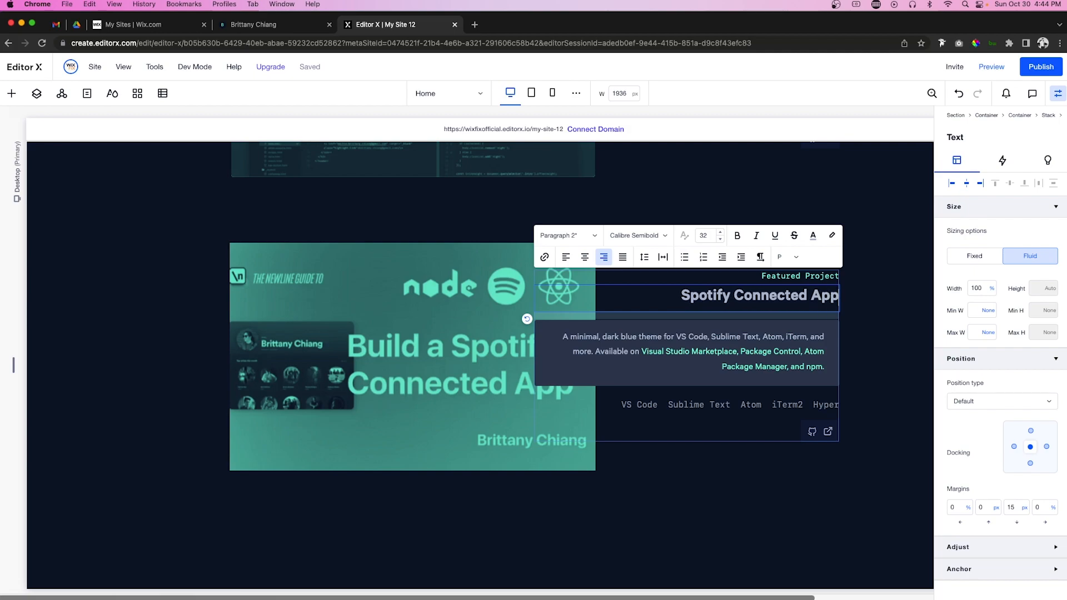
{"action": "left_click", "coordinate": [865, 359]}
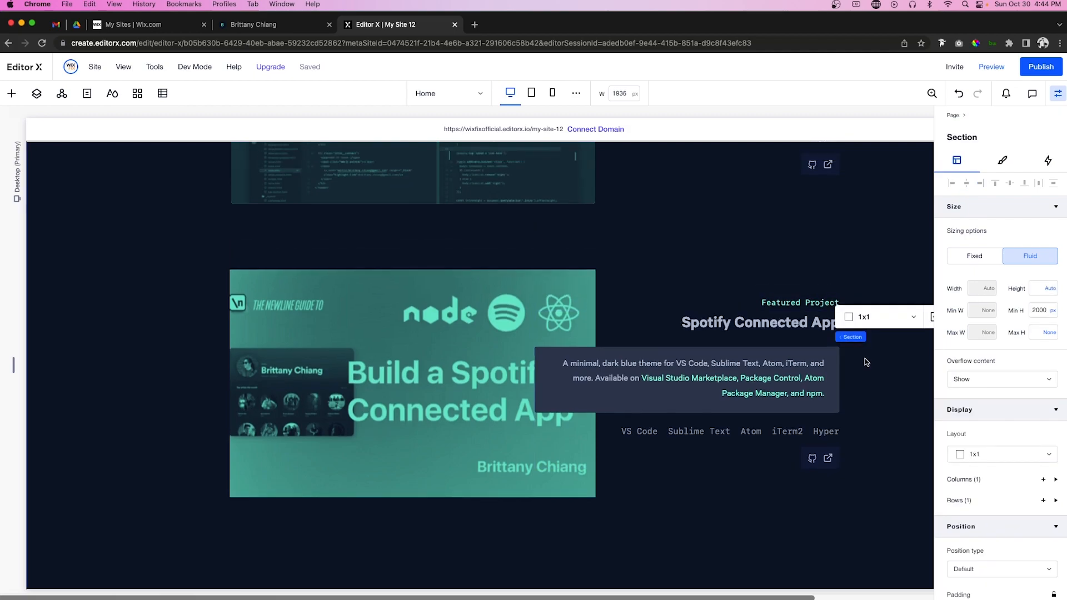
{"action": "scroll", "coordinate": [865, 358], "scroll_direction": "up", "scroll_amount": 5}
Step: Left-align the card's text stack items and move the stack into the left column
{"action": "left_click", "coordinate": [617, 255]}
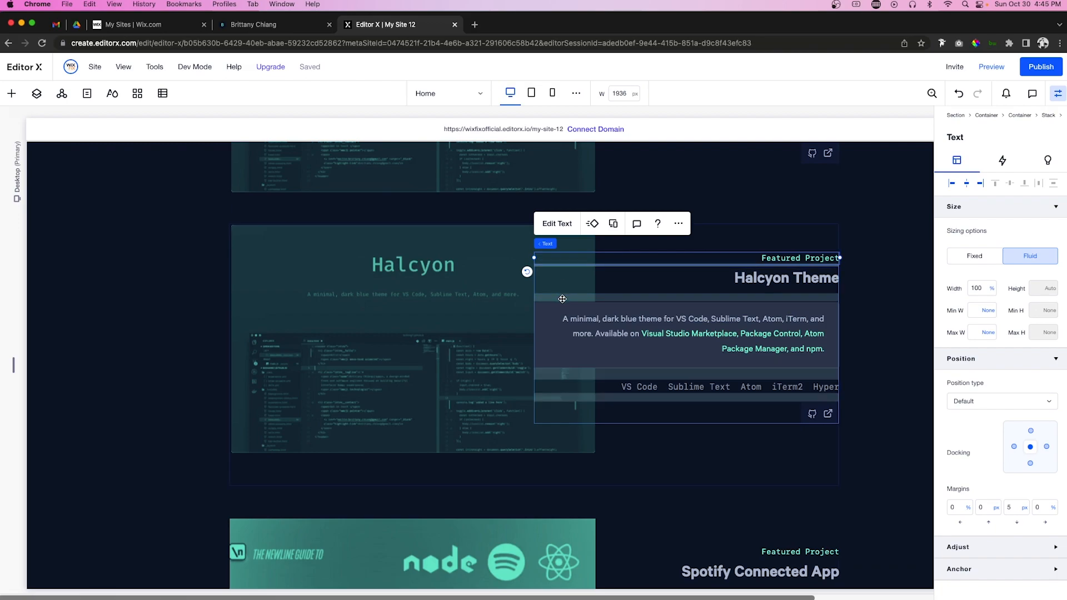
{"action": "left_click", "coordinate": [563, 298]}
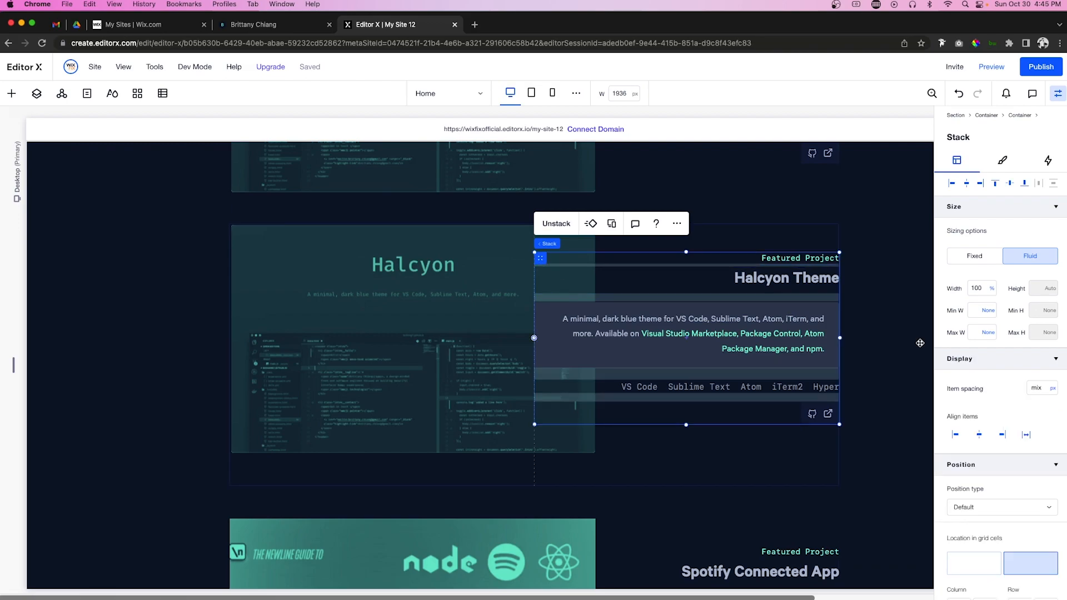
{"action": "left_click", "coordinate": [955, 434]}
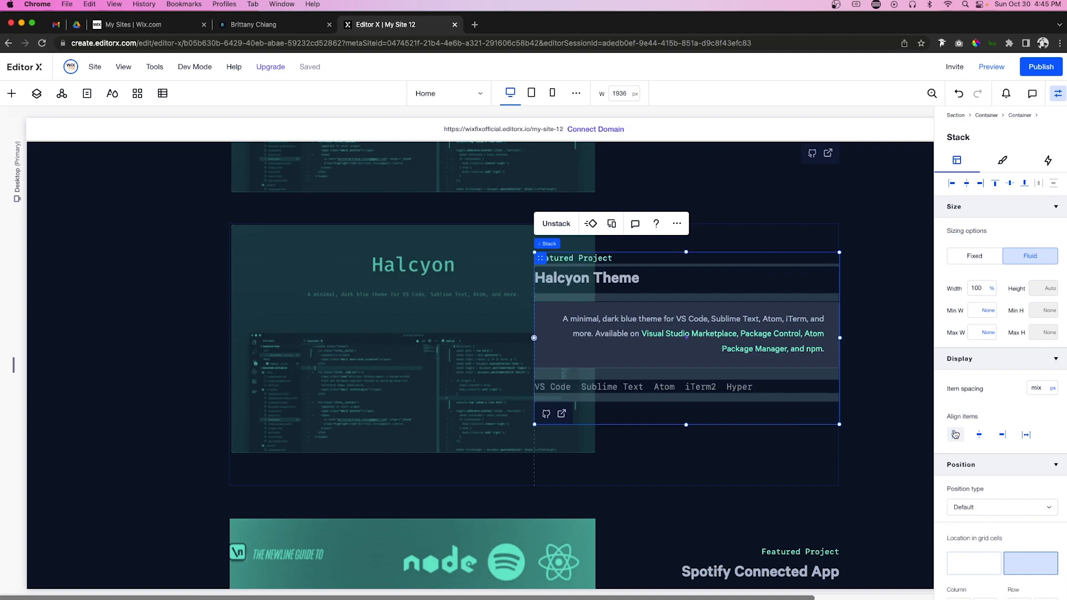
{"action": "left_click", "coordinate": [774, 327]}
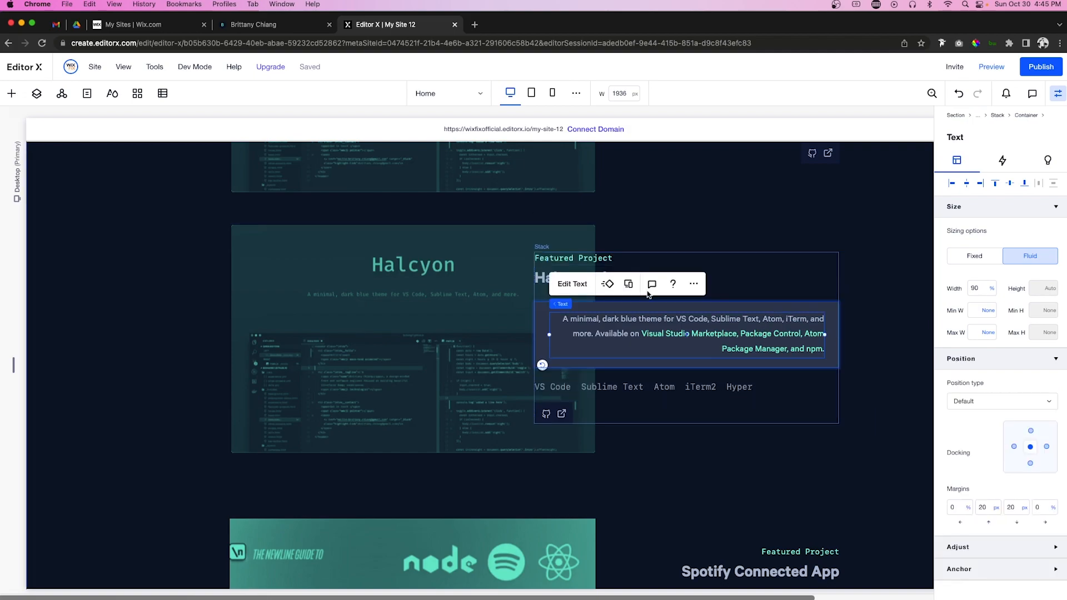
{"action": "left_click", "coordinate": [573, 283]}
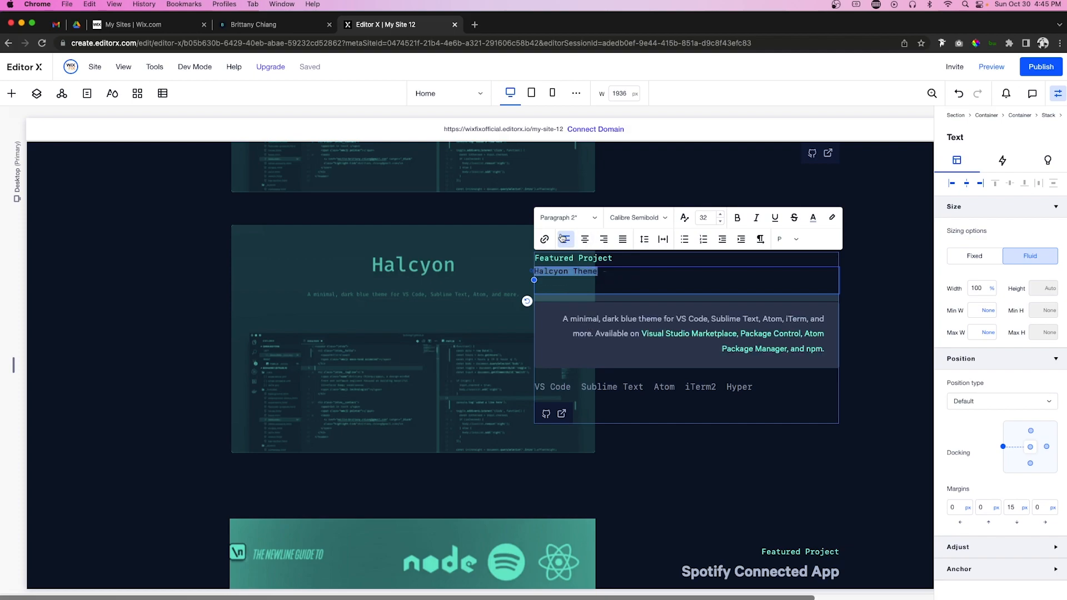
{"action": "double_click", "coordinate": [619, 327]}
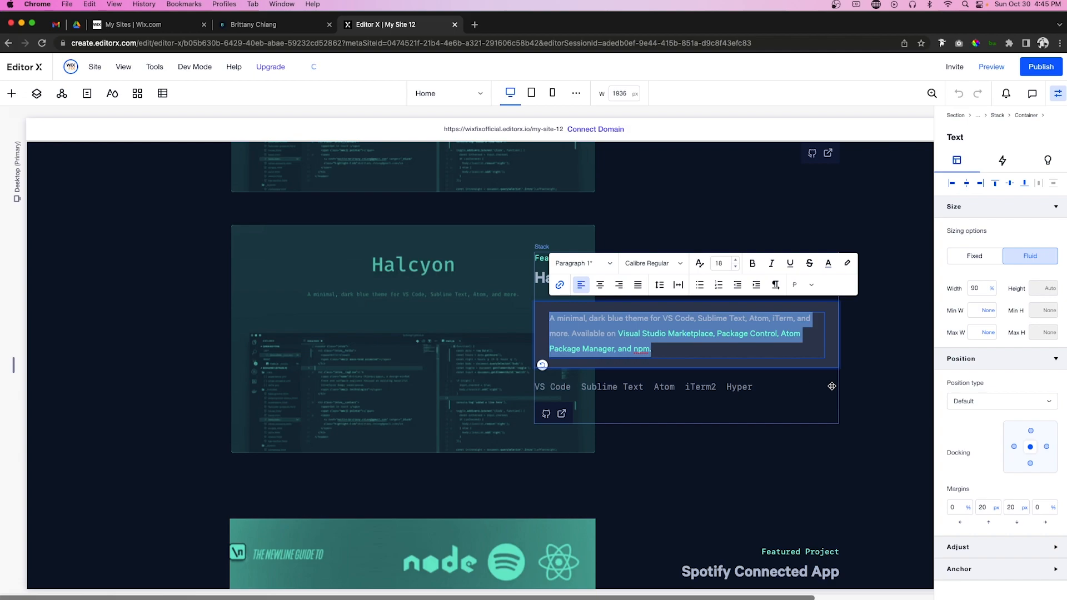
{"action": "left_click", "coordinate": [891, 381]}
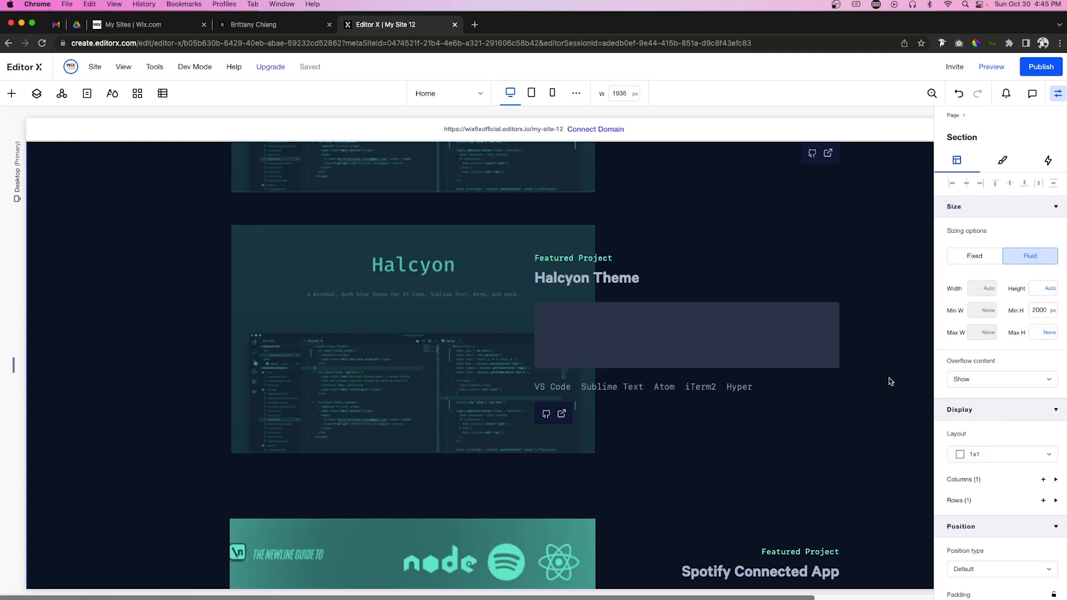
{"action": "left_click", "coordinate": [654, 375]}
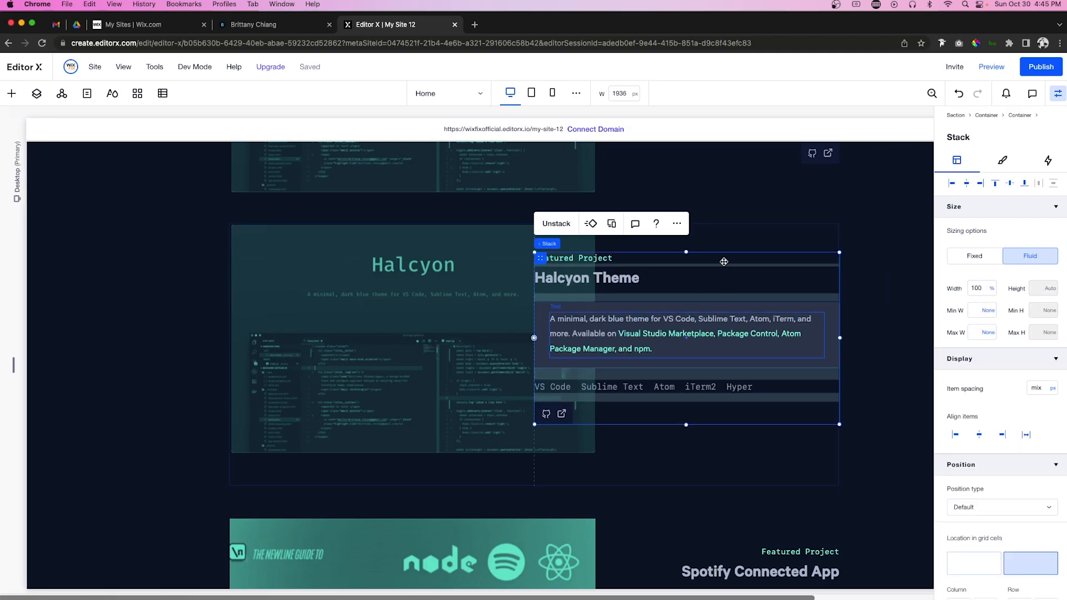
{"action": "left_click", "coordinate": [974, 567]}
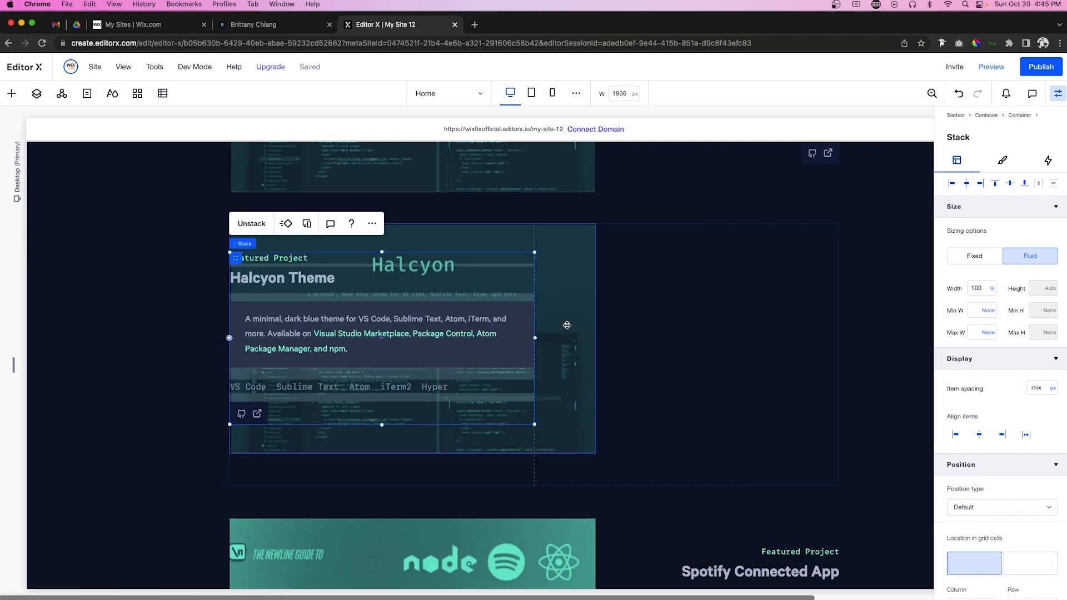
Step: Move the image to the right column, right-aligned at 120% width, and open its media library
{"action": "left_click", "coordinate": [571, 332]}
{"action": "left_click", "coordinate": [1036, 489]}
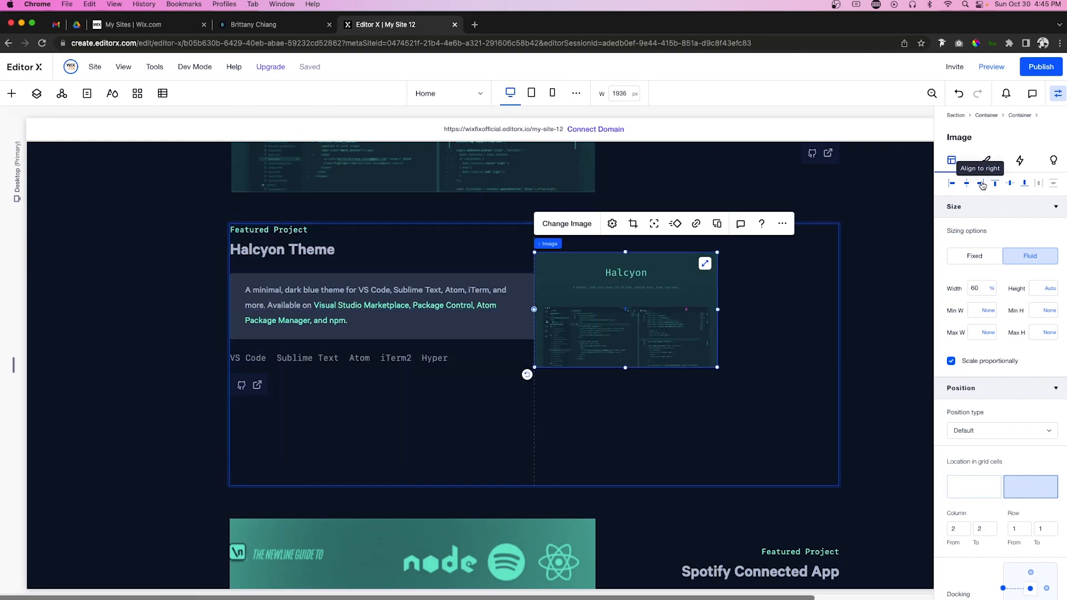
{"action": "left_click", "coordinate": [981, 183]}
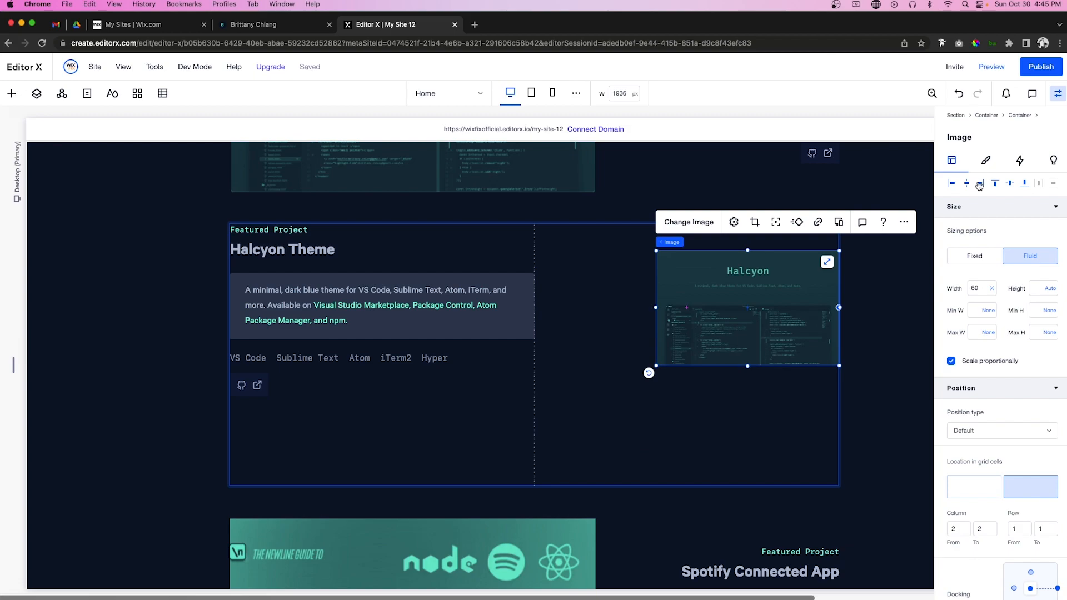
{"action": "left_click", "coordinate": [978, 289]}
{"action": "type", "text": "120"}
{"action": "key", "text": "Return"}
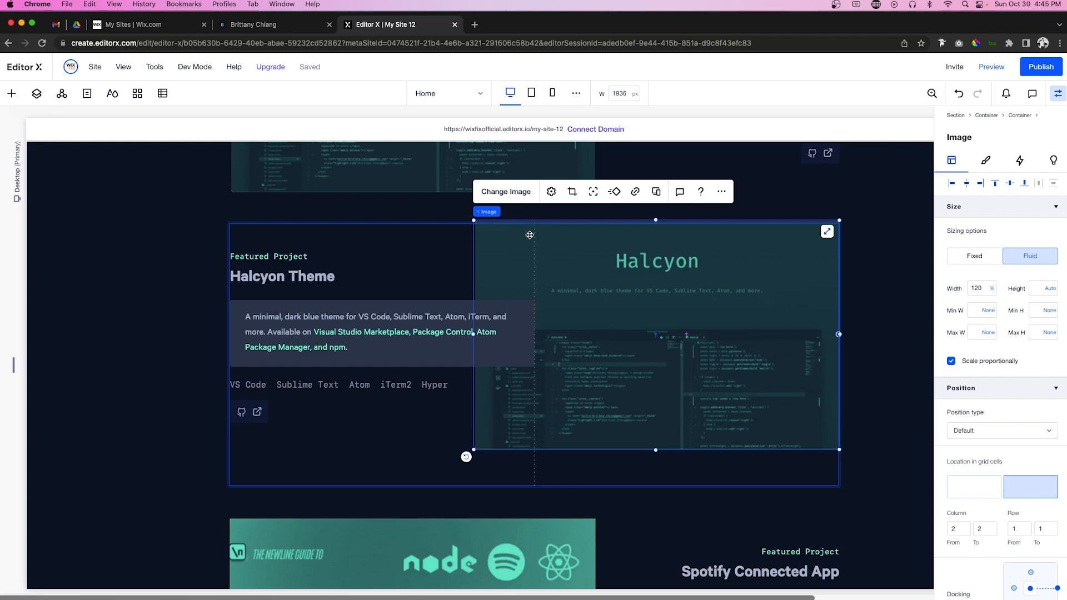
{"action": "left_click", "coordinate": [507, 193]}
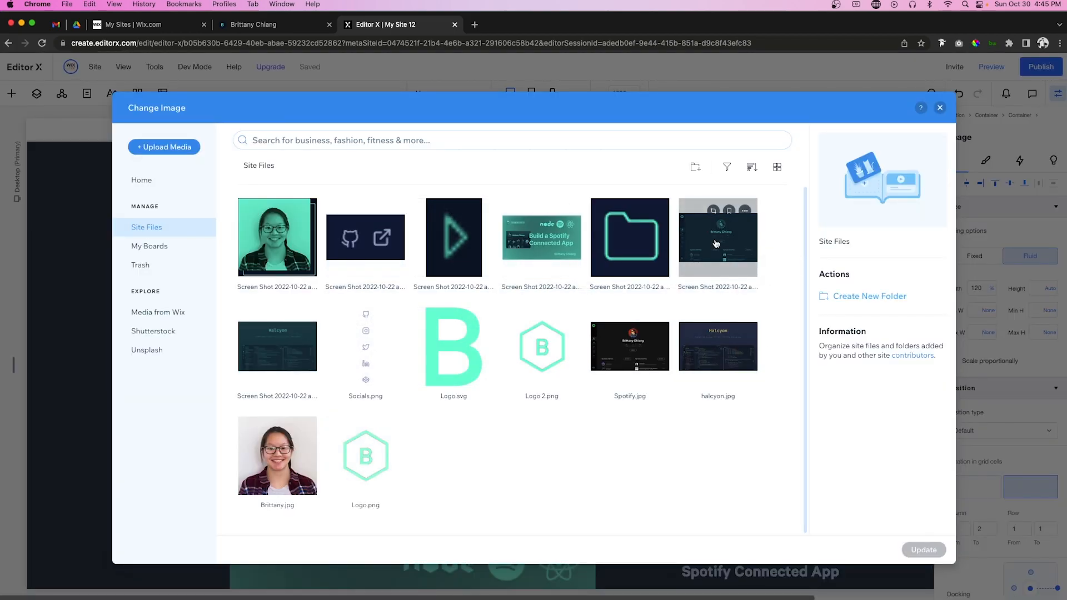
Step: Use the Spotify profile screenshot and retitle the heading 'Spotify Profile'
{"action": "double_click", "coordinate": [716, 243]}
{"action": "left_click", "coordinate": [298, 276]}
{"action": "left_click", "coordinate": [303, 282]}
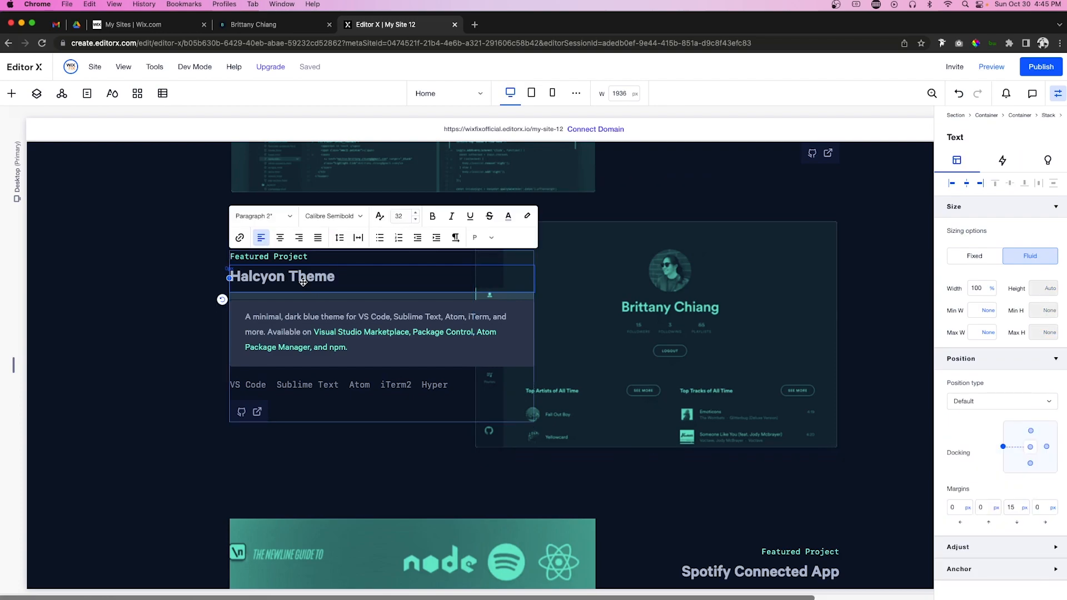
{"action": "triple_click", "coordinate": [303, 282]}
{"action": "type", "text": "Spotify Profile"}
{"action": "left_click", "coordinate": [364, 250]}
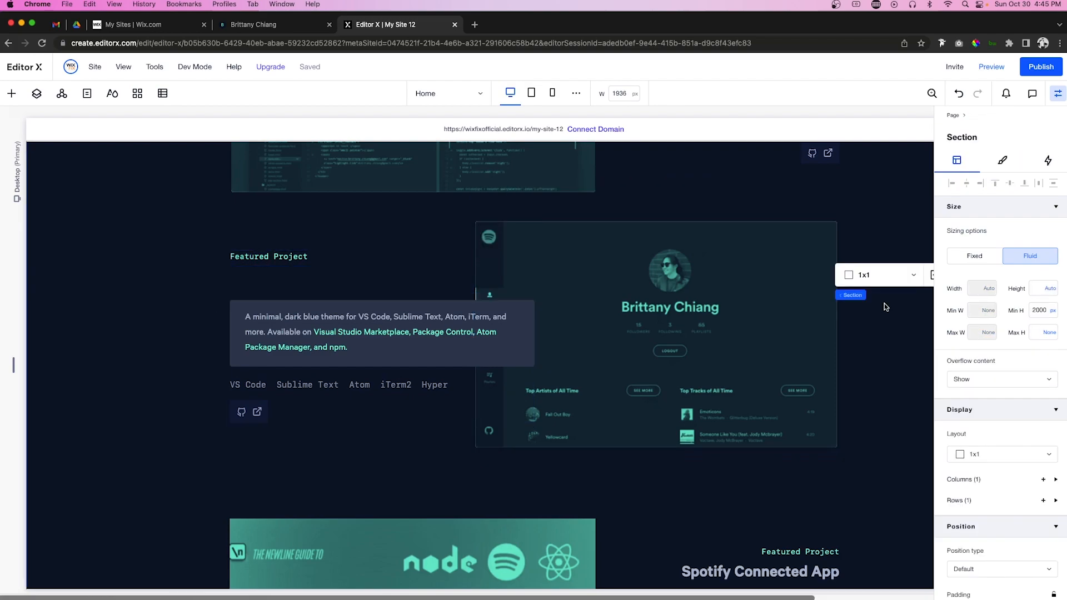
Step: Set rows 2 and 3 of the outer projects container to min-content minimum height
{"action": "left_click", "coordinate": [352, 244]}
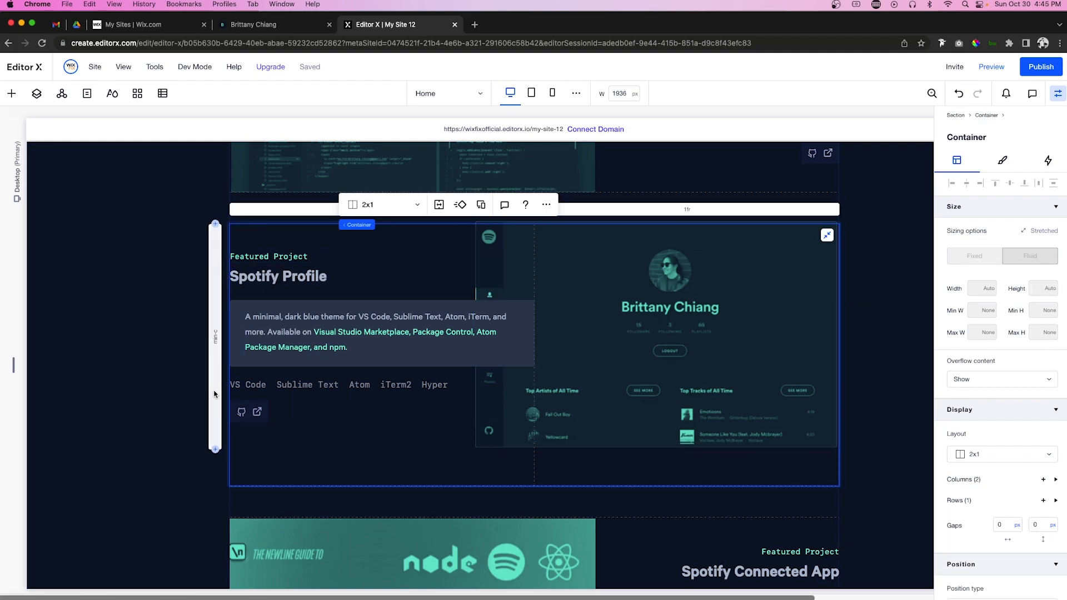
{"action": "left_click", "coordinate": [260, 504]}
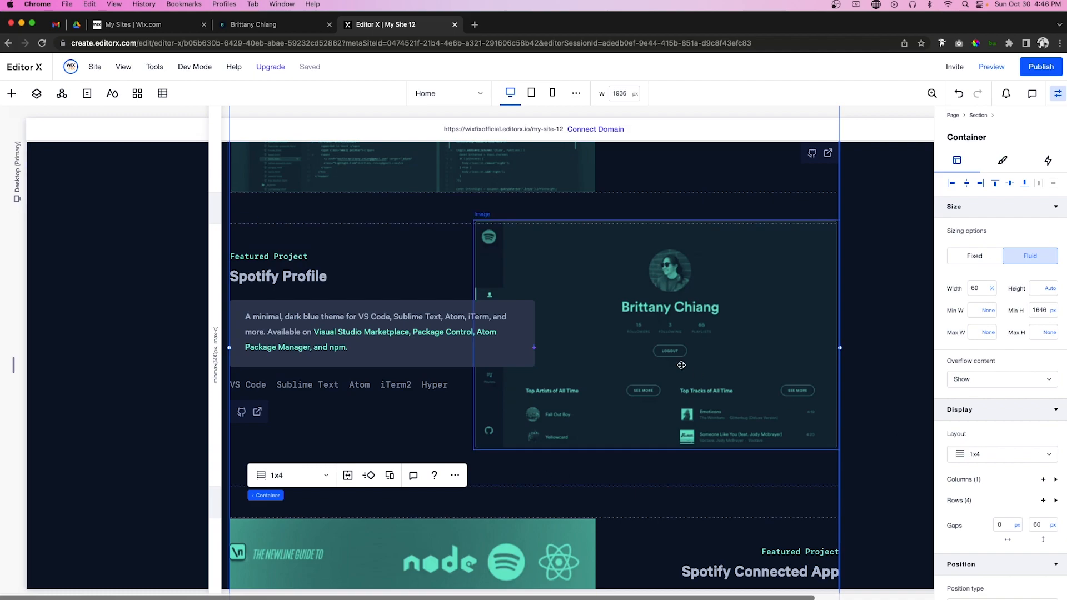
{"action": "left_click", "coordinate": [959, 500]}
{"action": "left_click", "coordinate": [971, 550]}
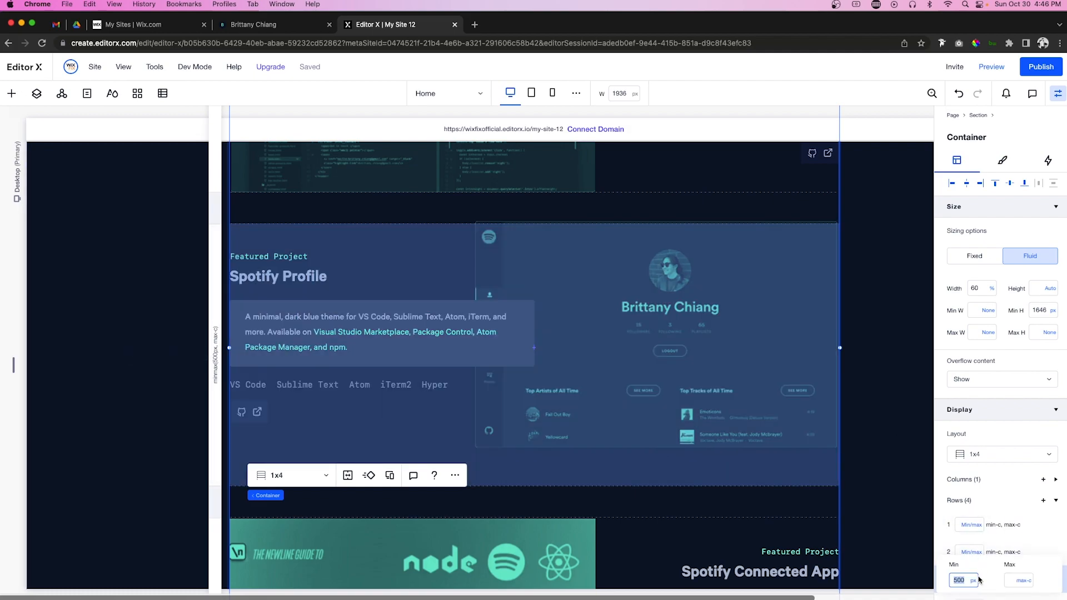
{"action": "left_click", "coordinate": [973, 580]}
{"action": "left_click", "coordinate": [991, 544]}
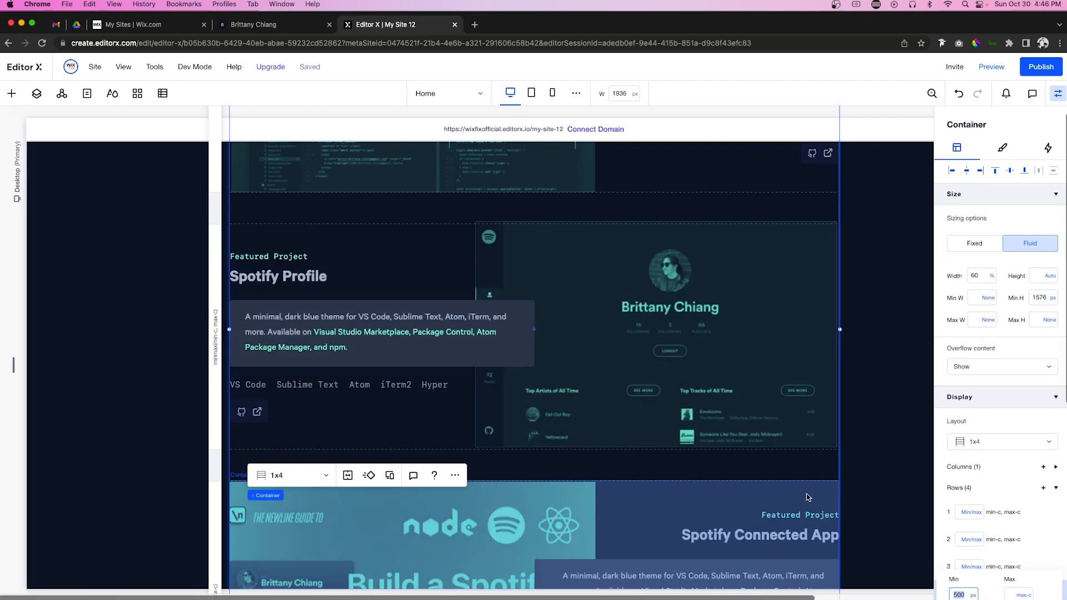
{"action": "left_click", "coordinate": [973, 595]}
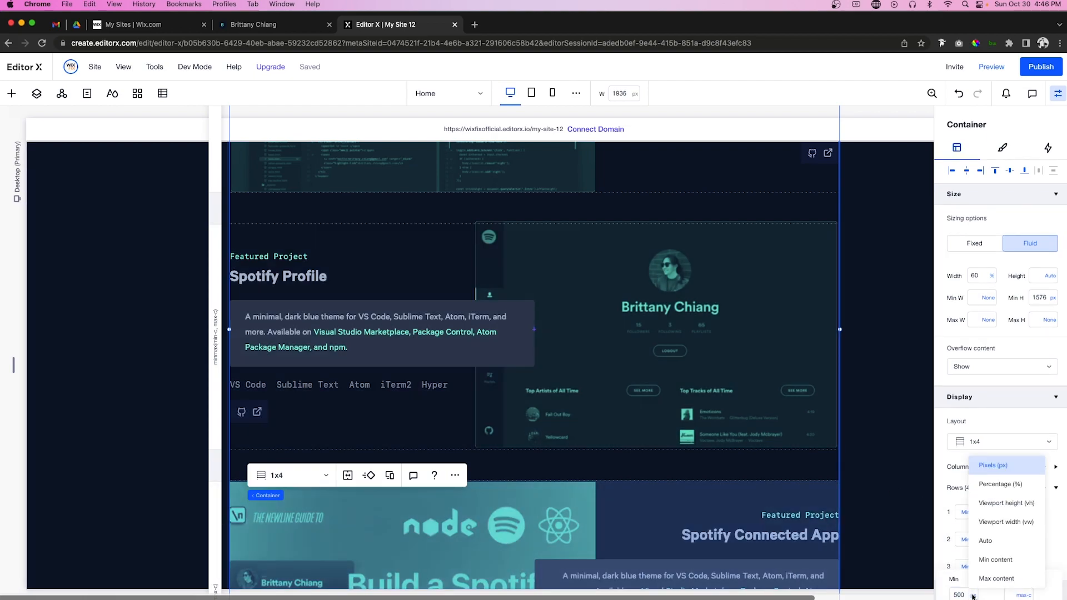
{"action": "left_click", "coordinate": [981, 560]}
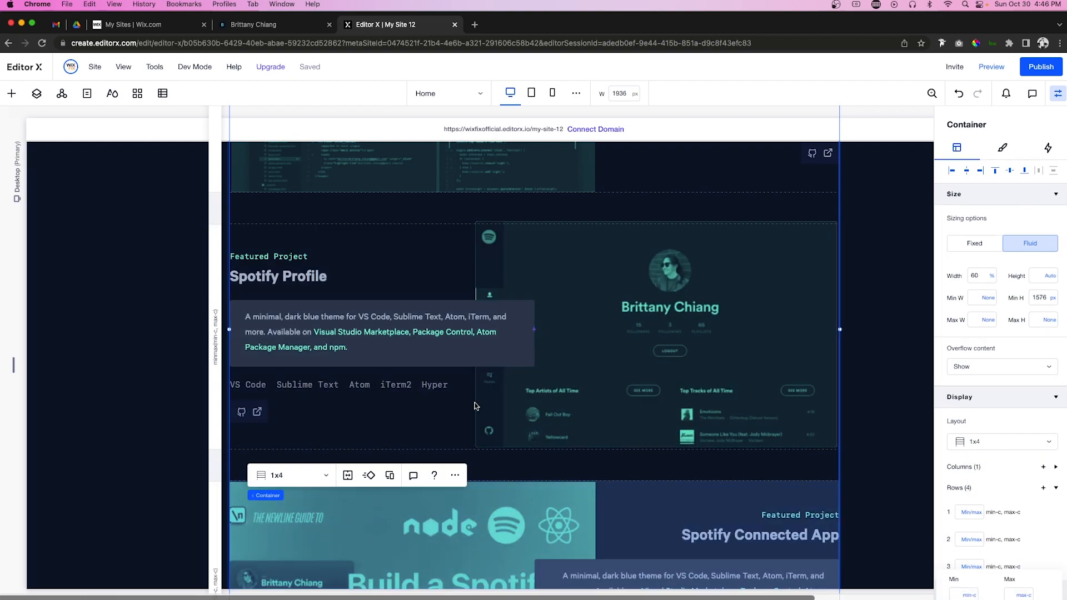
Step: Give the Spotify project's container 100 px top and bottom margins
{"action": "left_click", "coordinate": [379, 234]}
{"action": "scroll", "coordinate": [990, 483], "scroll_direction": "down", "scroll_amount": 3}
{"action": "scroll", "coordinate": [990, 486], "scroll_direction": "down", "scroll_amount": 5}
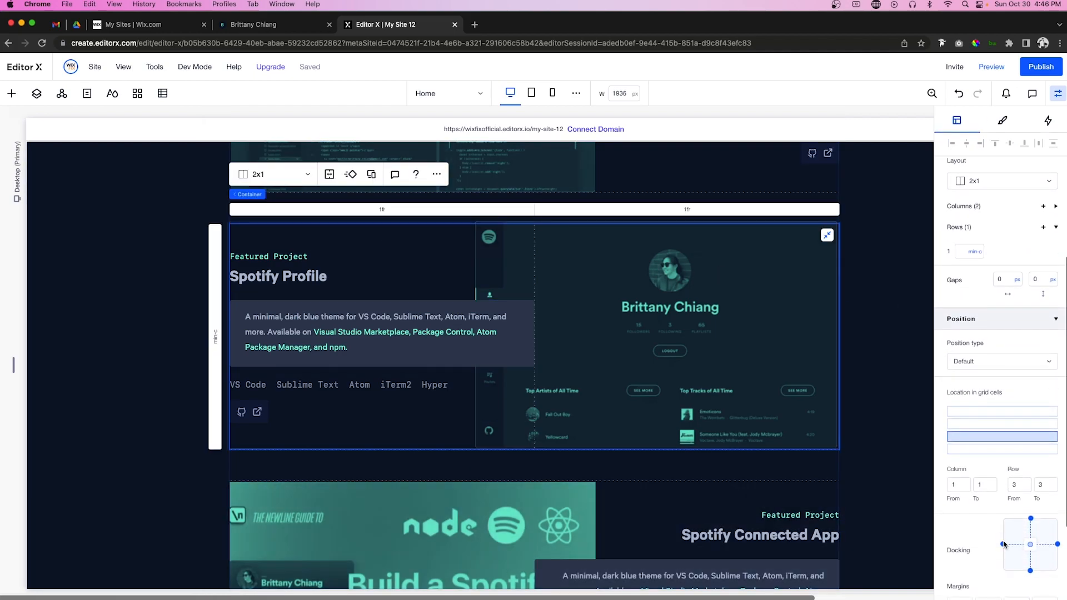
{"action": "left_click", "coordinate": [985, 479]}
{"action": "type", "text": "10"}
{"action": "key", "text": "Tab"}
{"action": "left_click", "coordinate": [985, 479]}
{"action": "key", "text": "BackSpace"}
{"action": "type", "text": "00"}
{"action": "key", "text": "Tab"}
{"action": "type", "text": "100"}
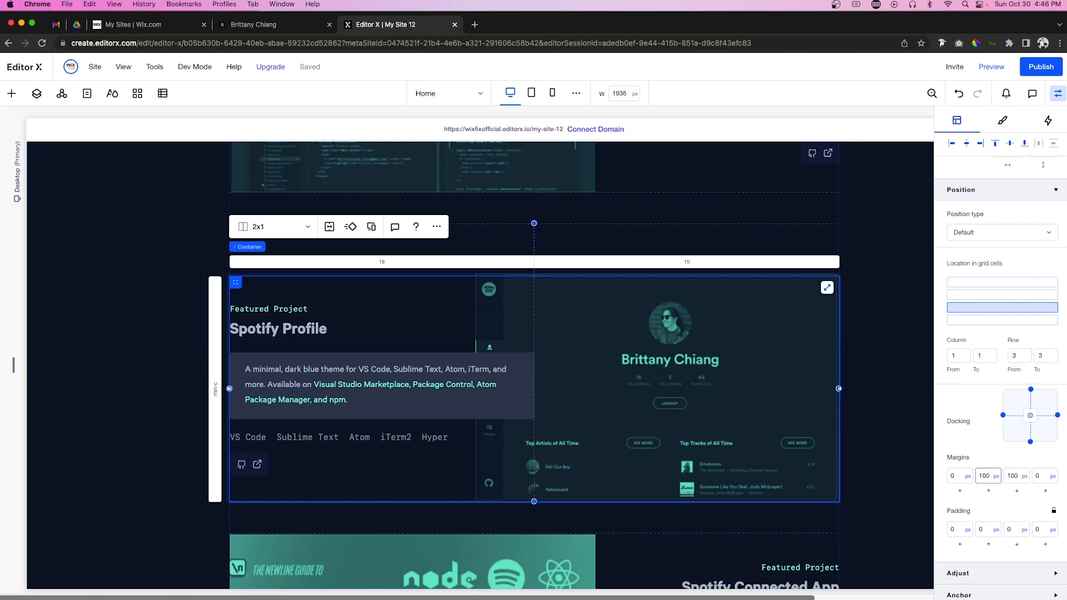
{"action": "left_click", "coordinate": [860, 315]}
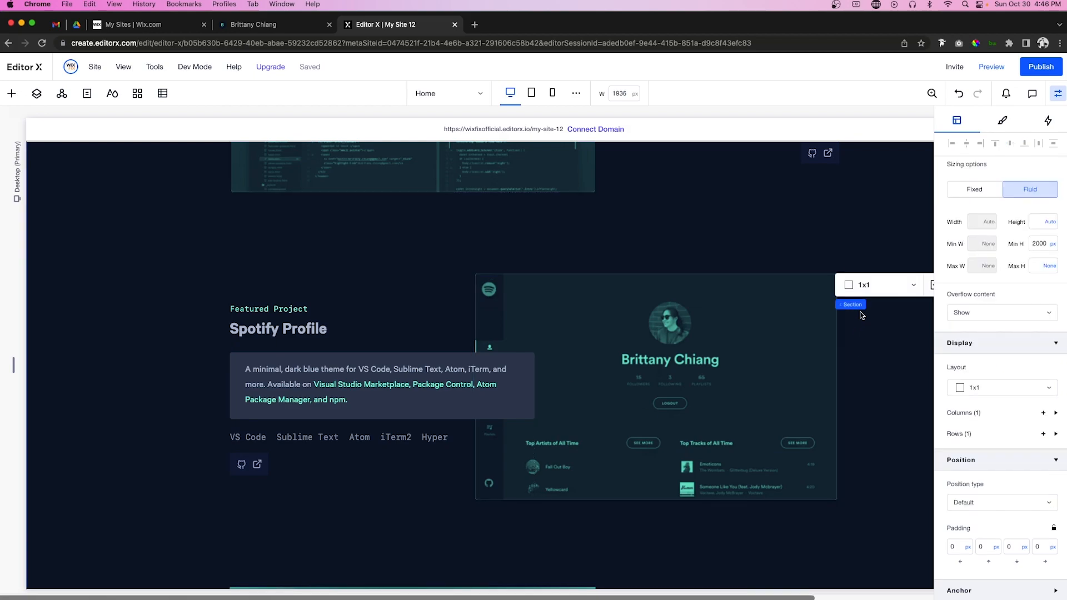
Step: Set the Things I've Built section's minimum height to None
{"action": "scroll", "coordinate": [871, 322], "scroll_direction": "down", "scroll_amount": 12}
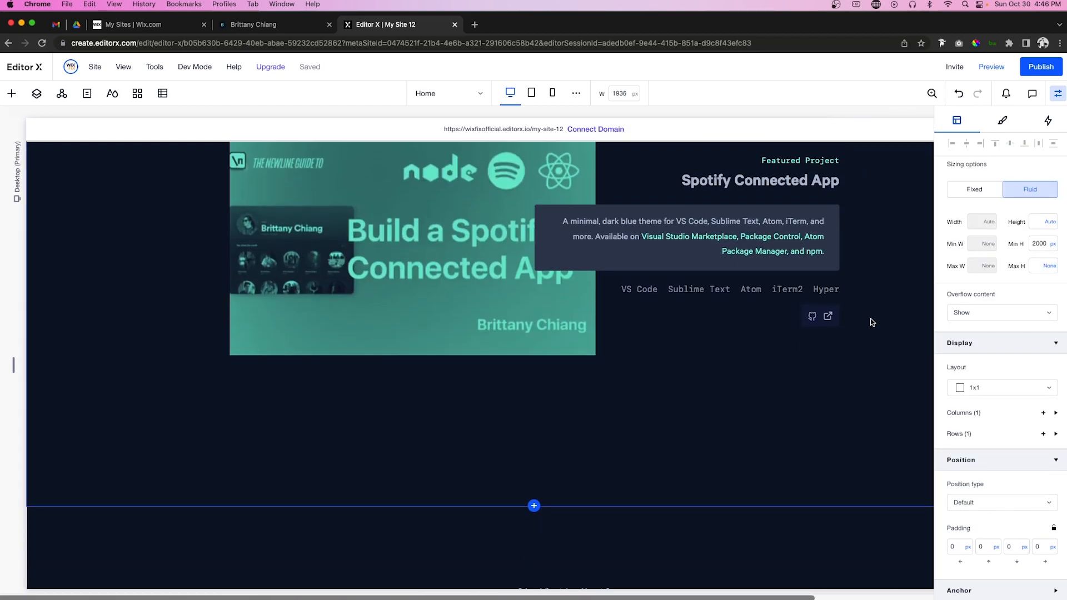
{"action": "scroll", "coordinate": [889, 344], "scroll_direction": "up", "scroll_amount": 15}
{"action": "left_click", "coordinate": [71, 378]}
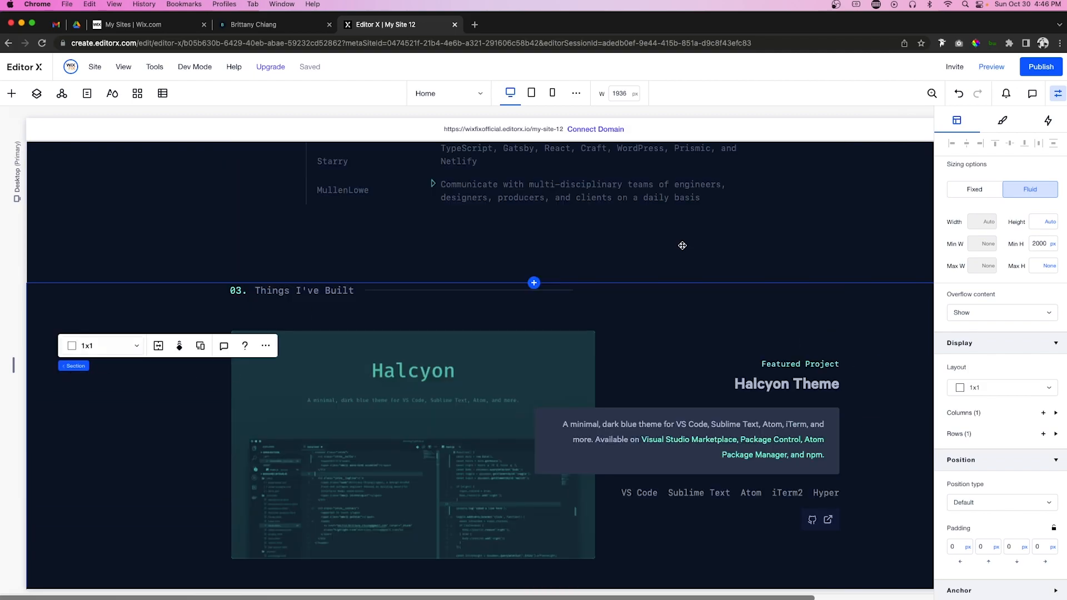
{"action": "left_click", "coordinate": [1051, 244]}
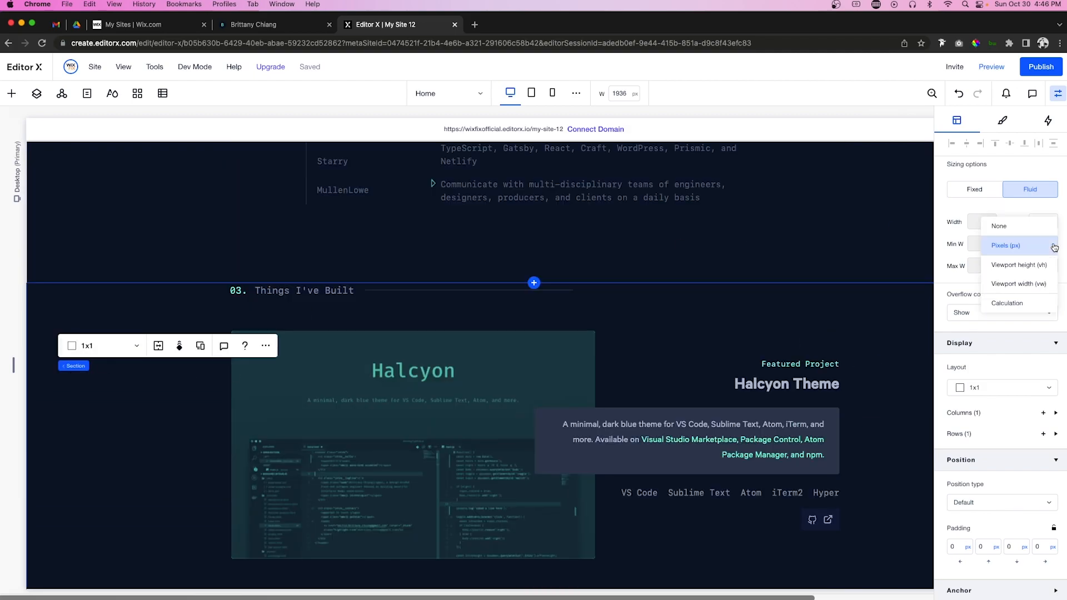
{"action": "left_click", "coordinate": [1025, 230]}
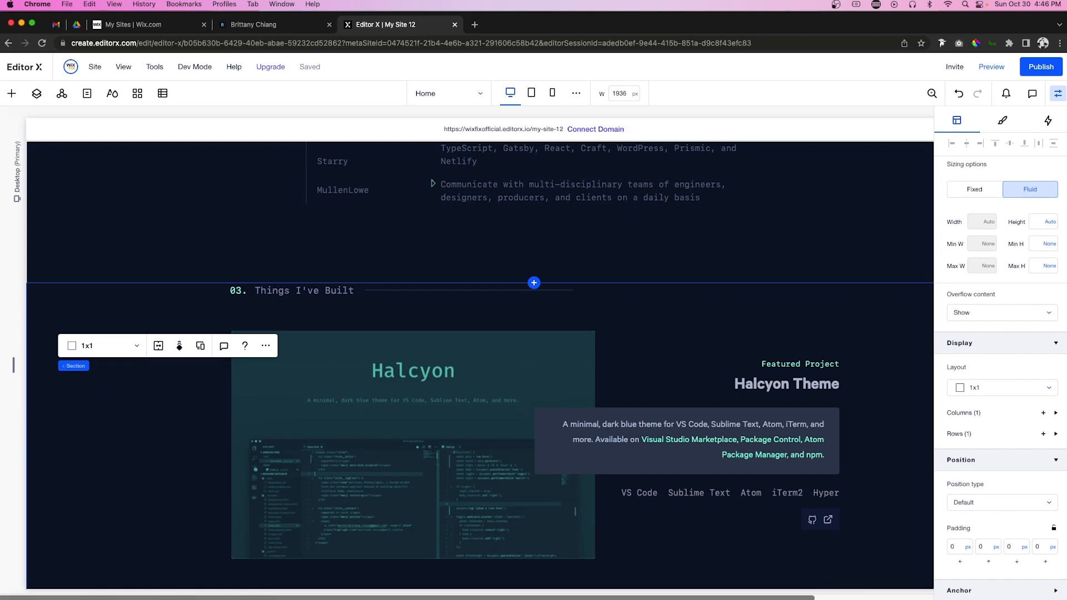
Step: Add a blank section above Get In Touch
{"action": "scroll", "coordinate": [522, 362], "scroll_direction": "down", "scroll_amount": 10}
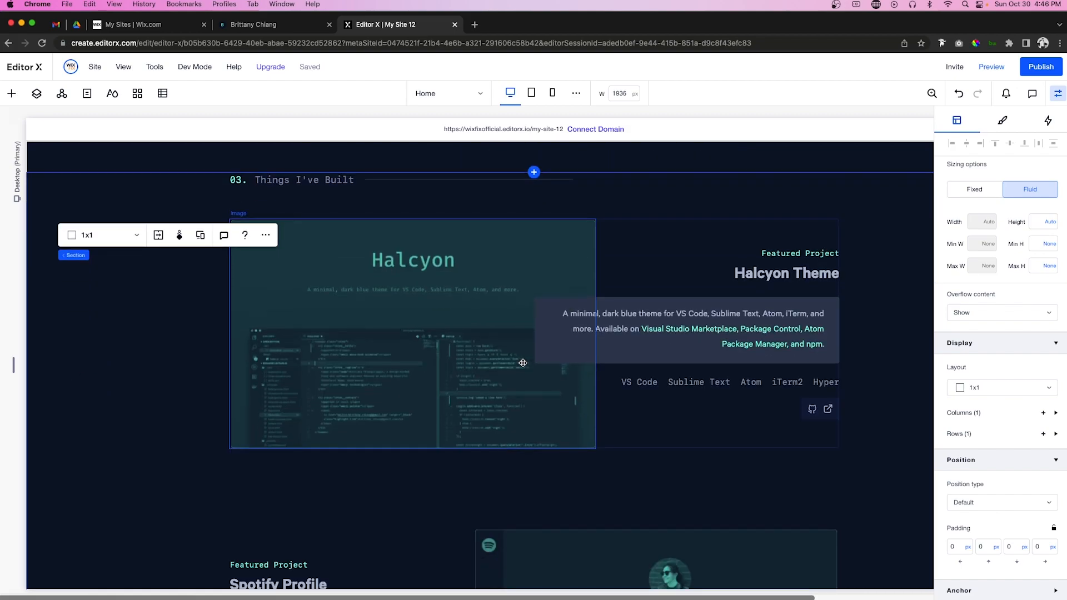
{"action": "scroll", "coordinate": [523, 363], "scroll_direction": "down", "scroll_amount": 2}
{"action": "scroll", "coordinate": [531, 333], "scroll_direction": "up", "scroll_amount": 1}
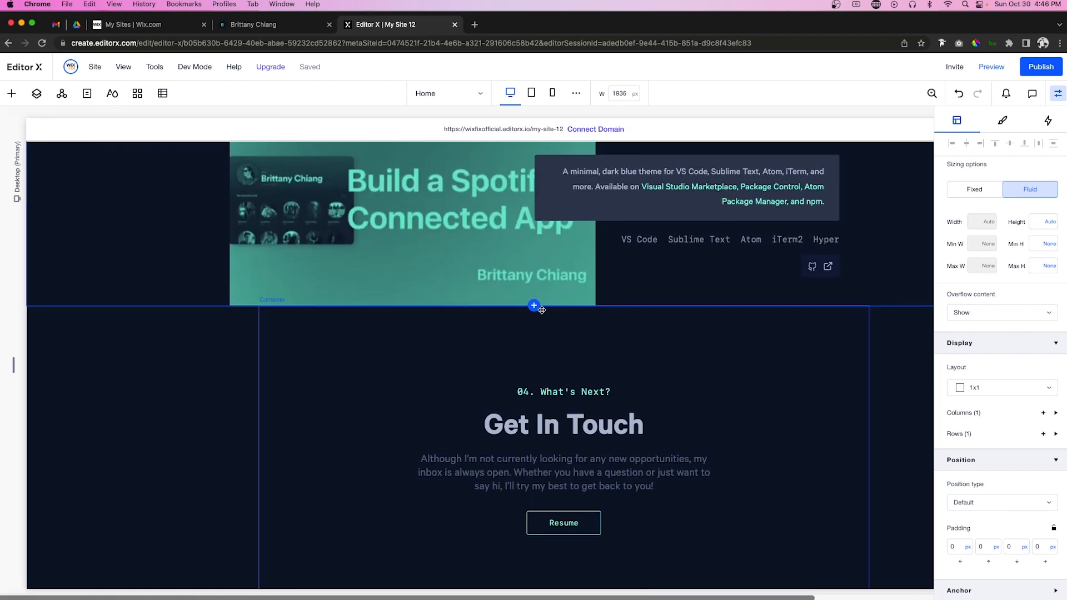
{"action": "left_click", "coordinate": [534, 307]}
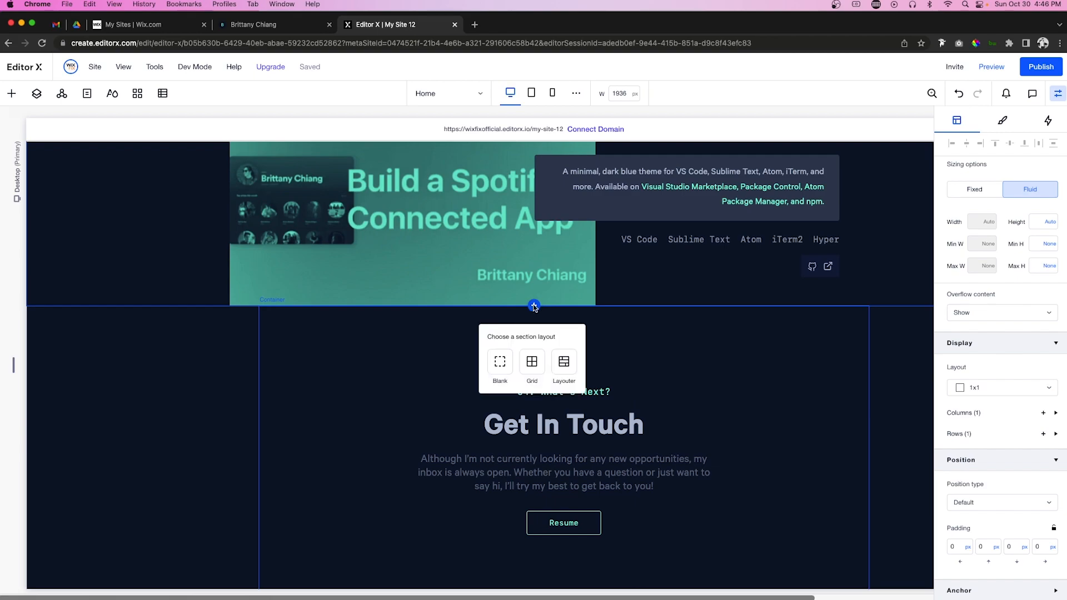
{"action": "left_click", "coordinate": [501, 358]}
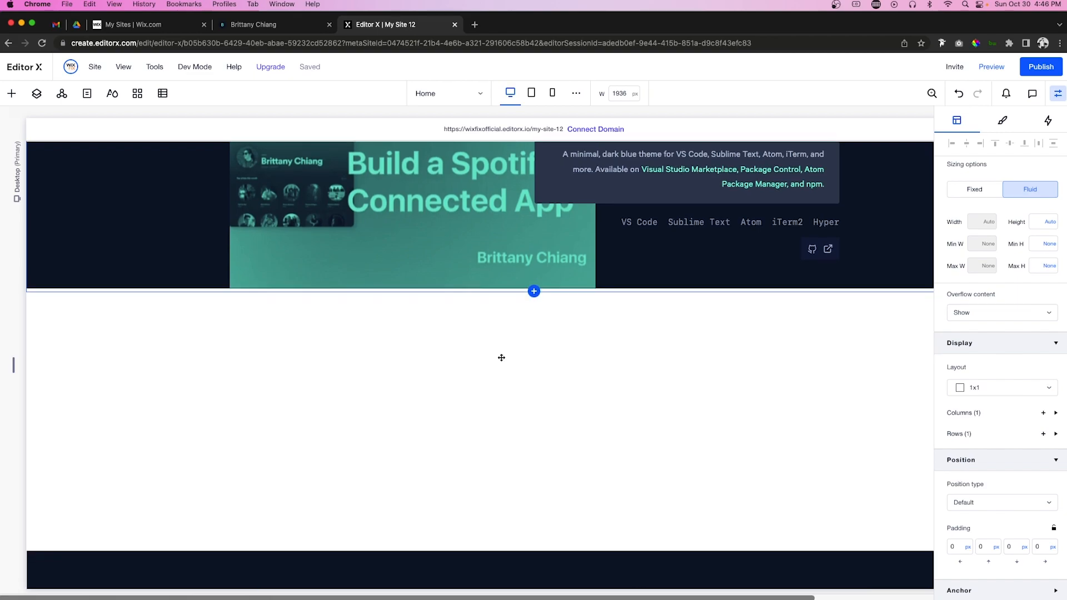
Step: Give the new section a navy background and a 900 px minimum height
{"action": "left_click", "coordinate": [1002, 122]}
{"action": "left_click", "coordinate": [954, 281]}
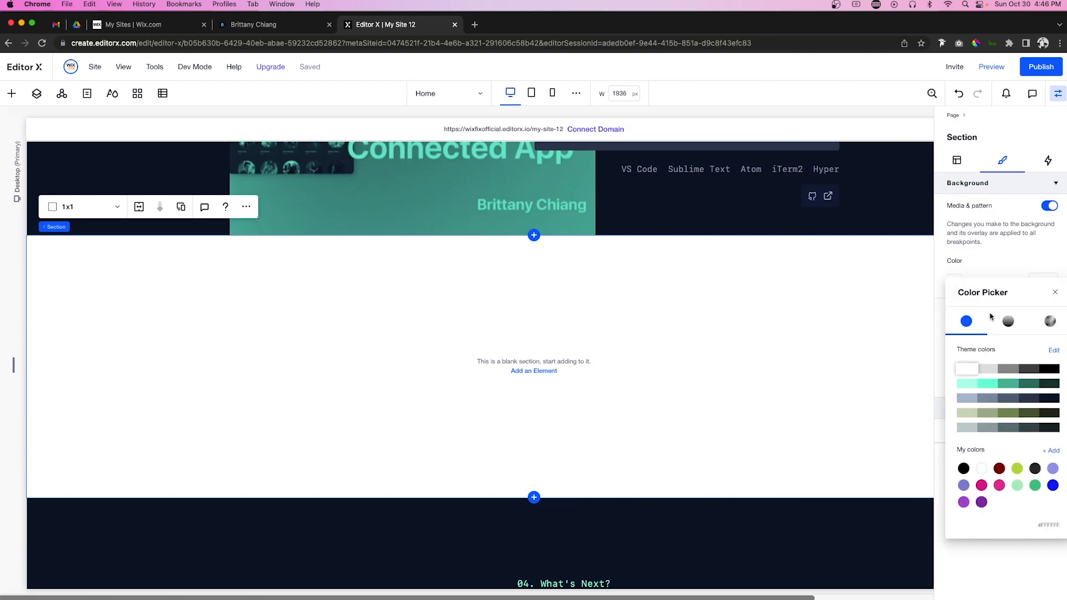
{"action": "left_click", "coordinate": [1050, 397]}
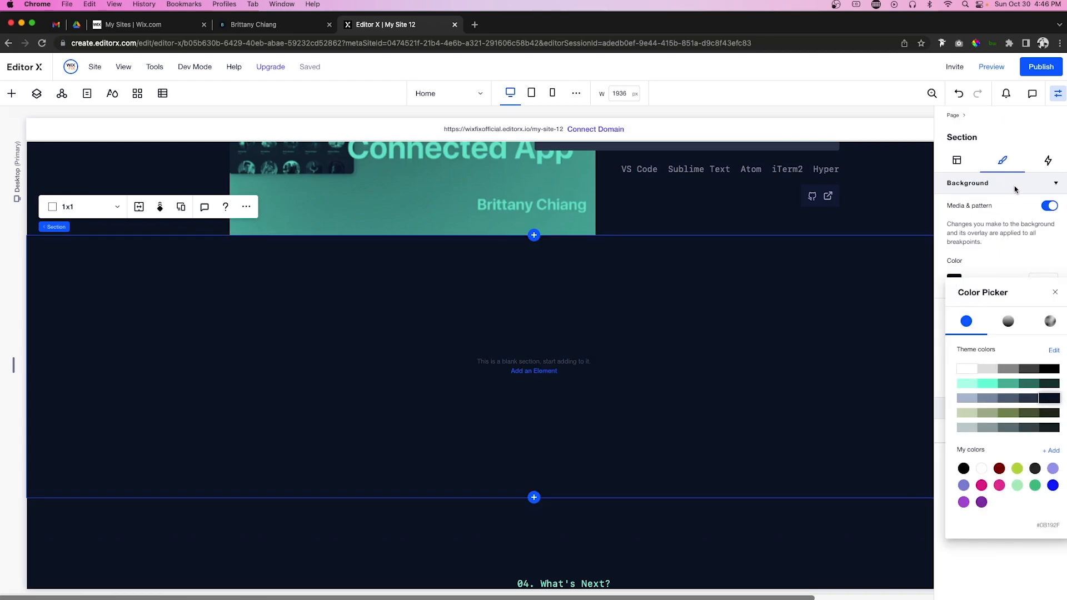
{"action": "left_click", "coordinate": [974, 171]}
{"action": "left_click", "coordinate": [957, 160]}
{"action": "left_click", "coordinate": [1046, 311]}
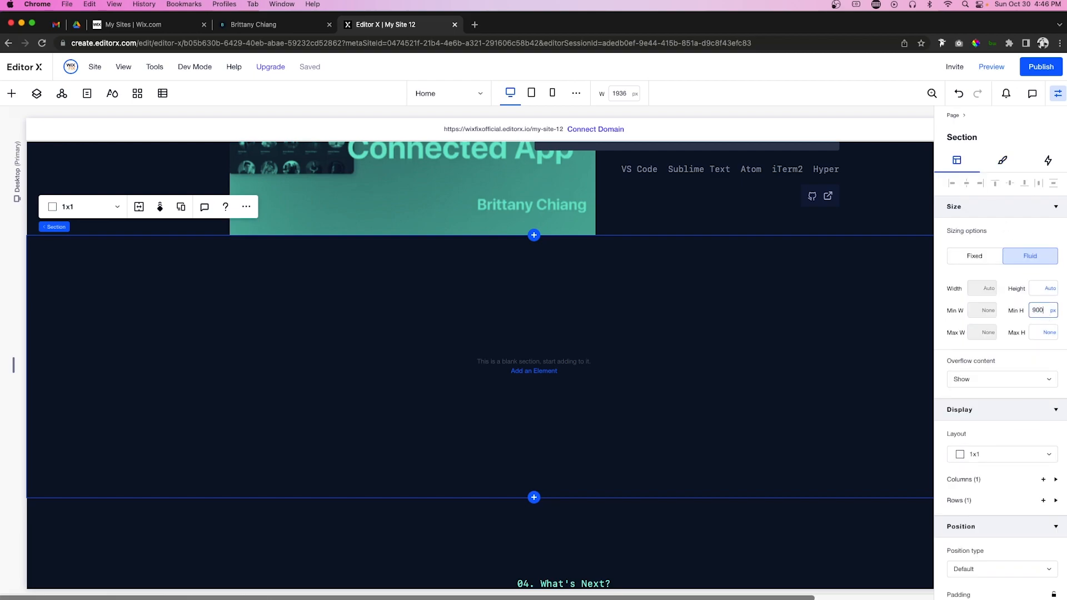
{"action": "key", "text": "Return"}
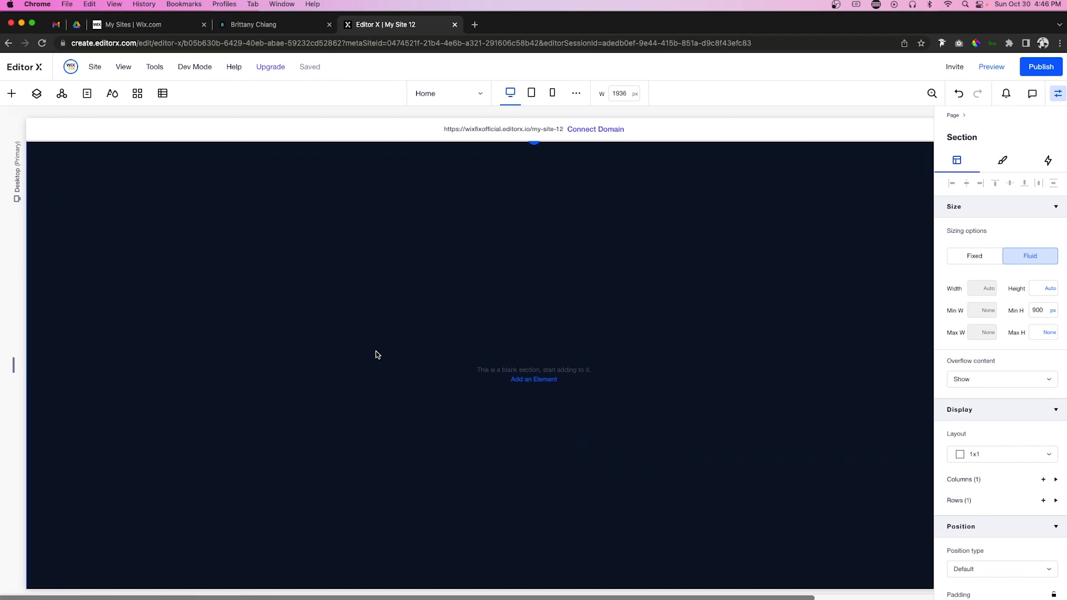
Step: Add a container to the blank navy section, centred at the top and 60% wide
{"action": "left_click", "coordinate": [12, 94]}
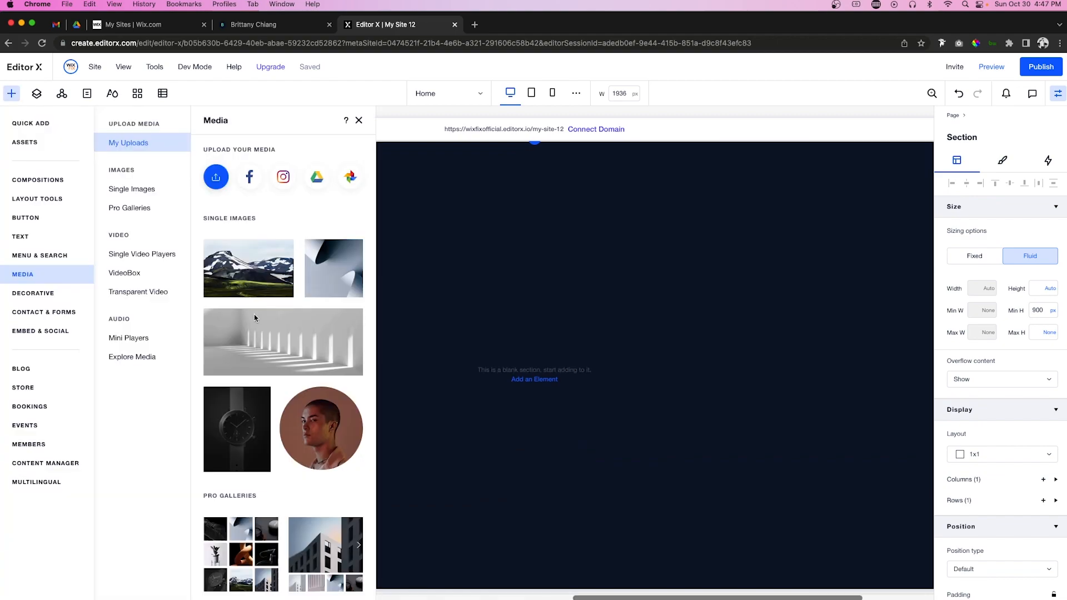
{"action": "left_click", "coordinate": [27, 124]}
{"action": "left_click_drag", "start_coordinate": [186, 297], "coordinate": [598, 307]}
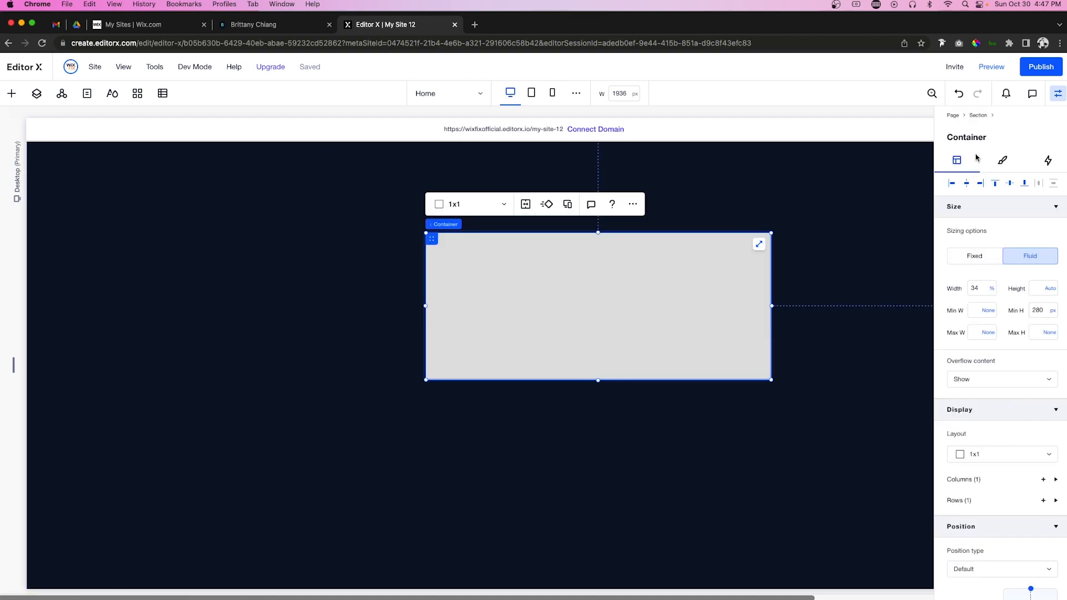
{"action": "left_click", "coordinate": [966, 186]}
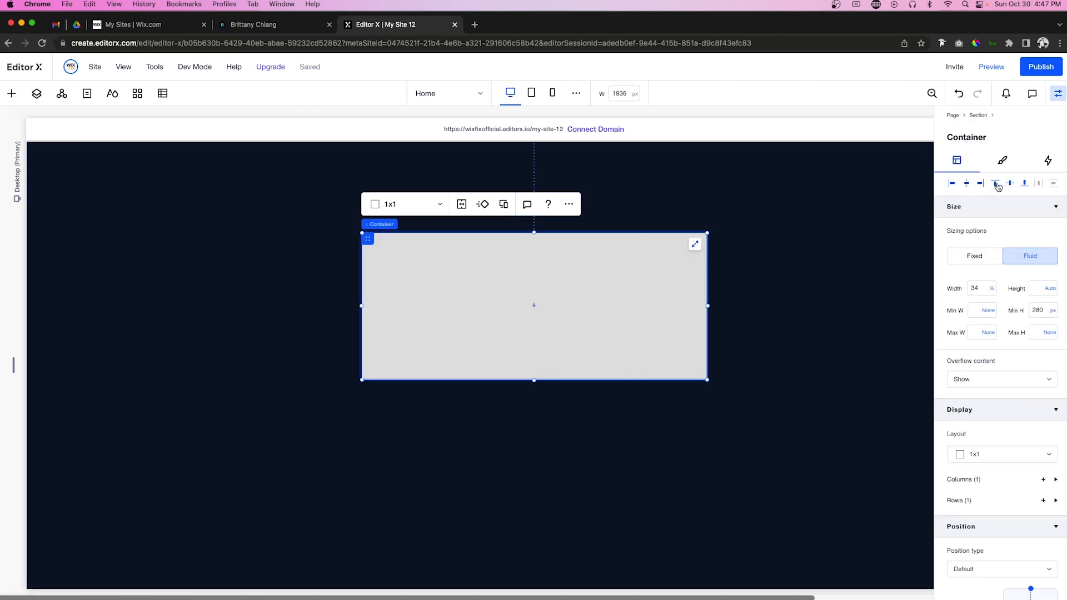
{"action": "left_click", "coordinate": [993, 184]}
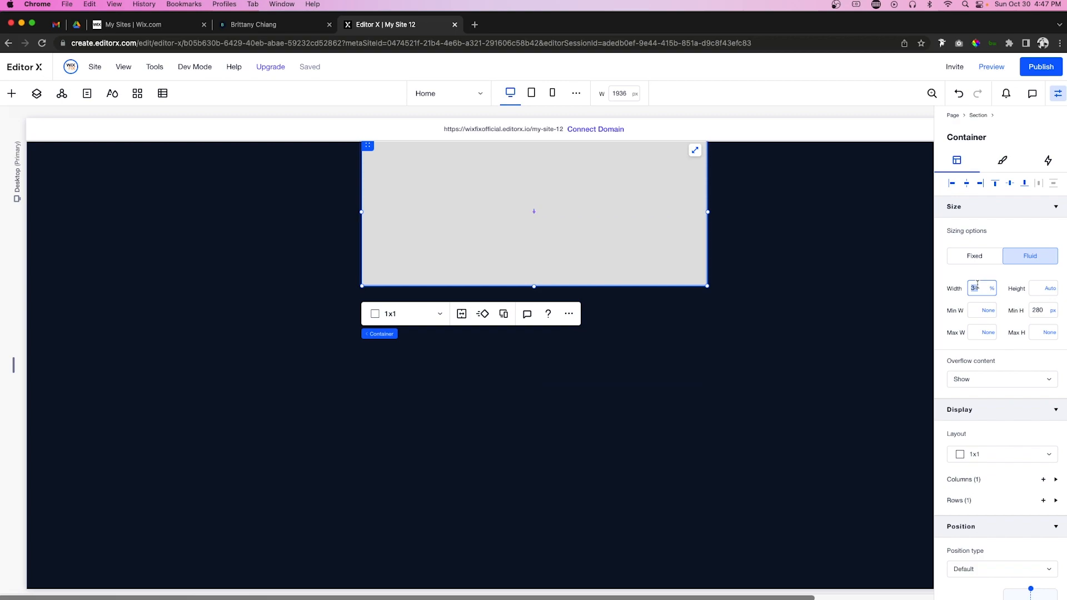
{"action": "key", "text": "Return"}
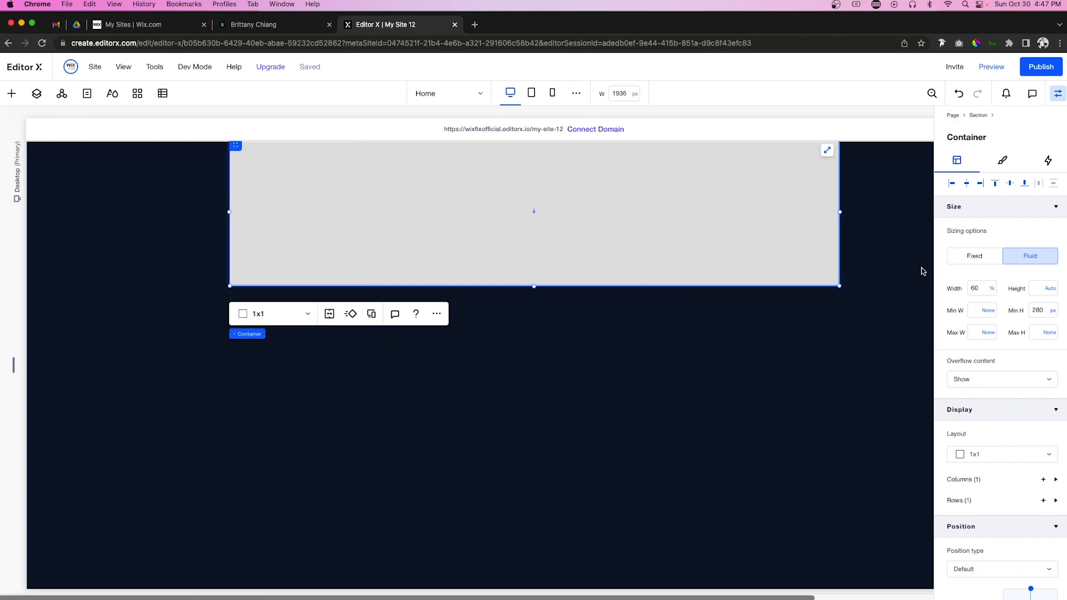
Step: Give the container a 900 px minimum height and a 0% fill opacity
{"action": "left_click", "coordinate": [1043, 311]}
{"action": "key", "text": "Return"}
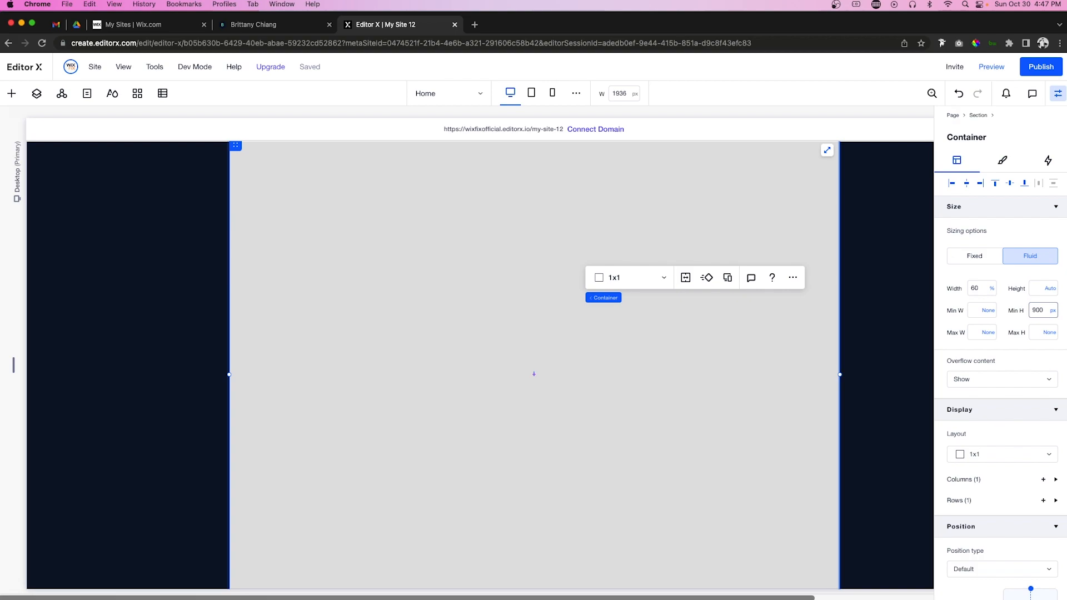
{"action": "left_click", "coordinate": [1002, 160]}
{"action": "left_click", "coordinate": [1038, 227]}
{"action": "type", "text": "0"}
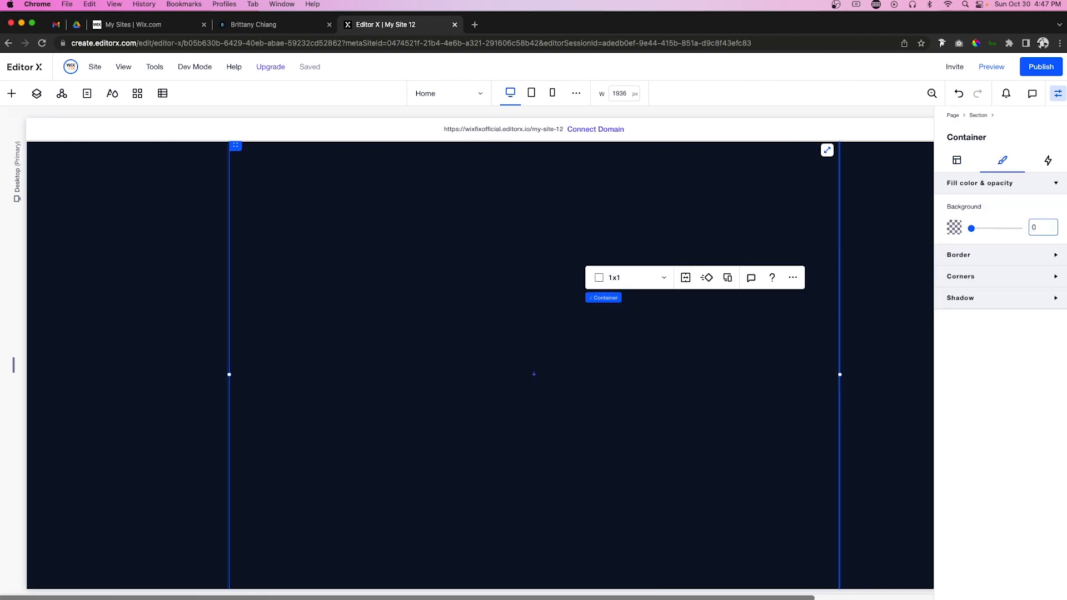
Step: Apply the 1x2 grid layout so the container has two rows
{"action": "left_click", "coordinate": [633, 279]}
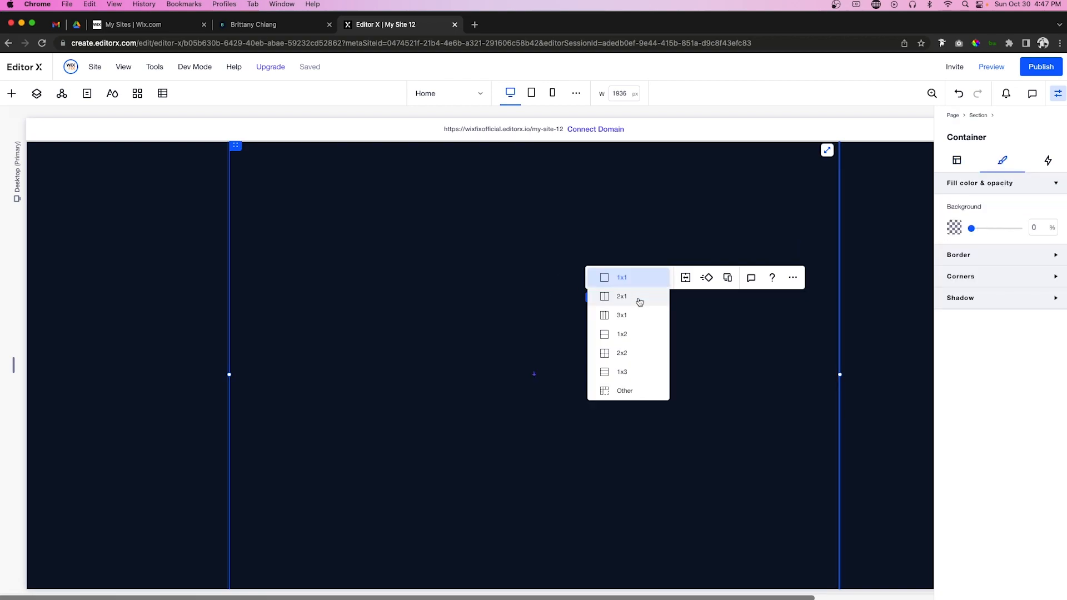
{"action": "left_click", "coordinate": [636, 337]}
{"action": "scroll", "coordinate": [485, 317], "scroll_direction": "up", "scroll_amount": 10}
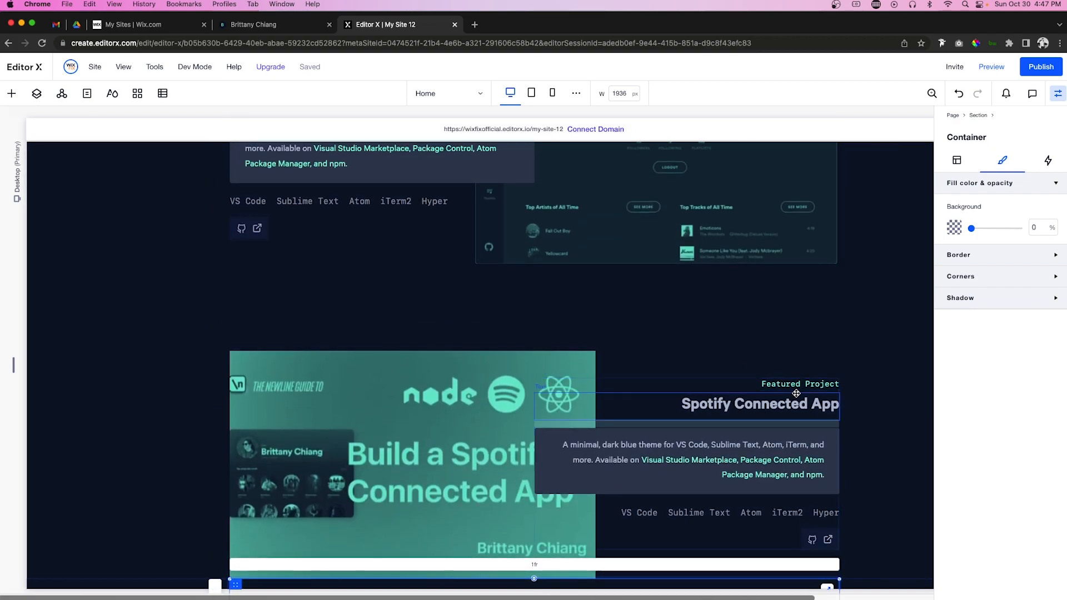
Step: Copy the Featured Project label and Spotify Connected App title into the empty container
{"action": "left_click", "coordinate": [794, 387]}
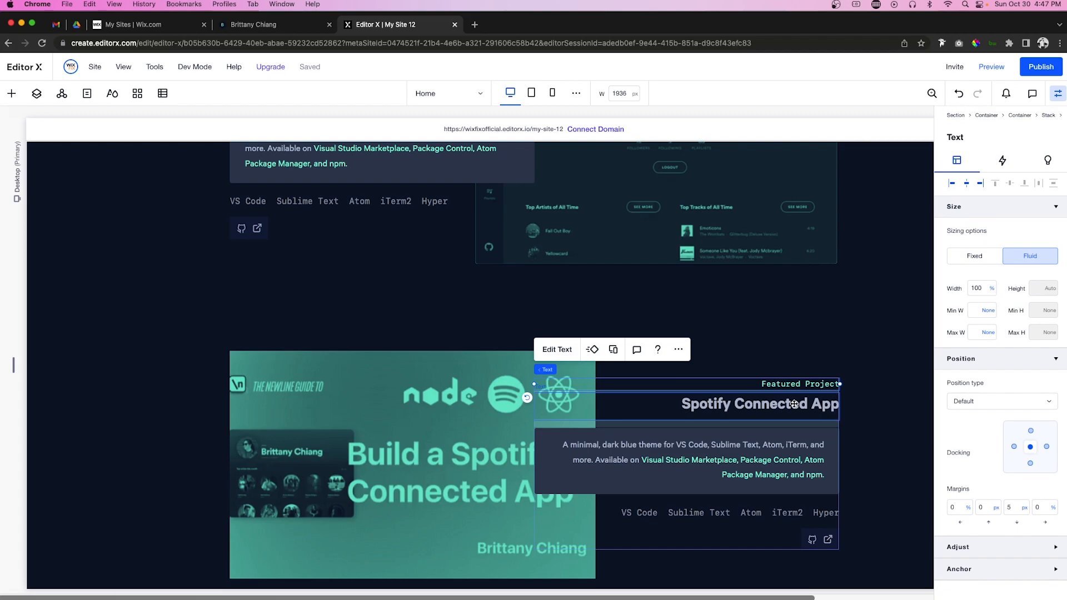
{"action": "left_click", "coordinate": [794, 404], "text": "shift"}
{"action": "scroll", "coordinate": [794, 404], "scroll_direction": "down", "scroll_amount": 7}
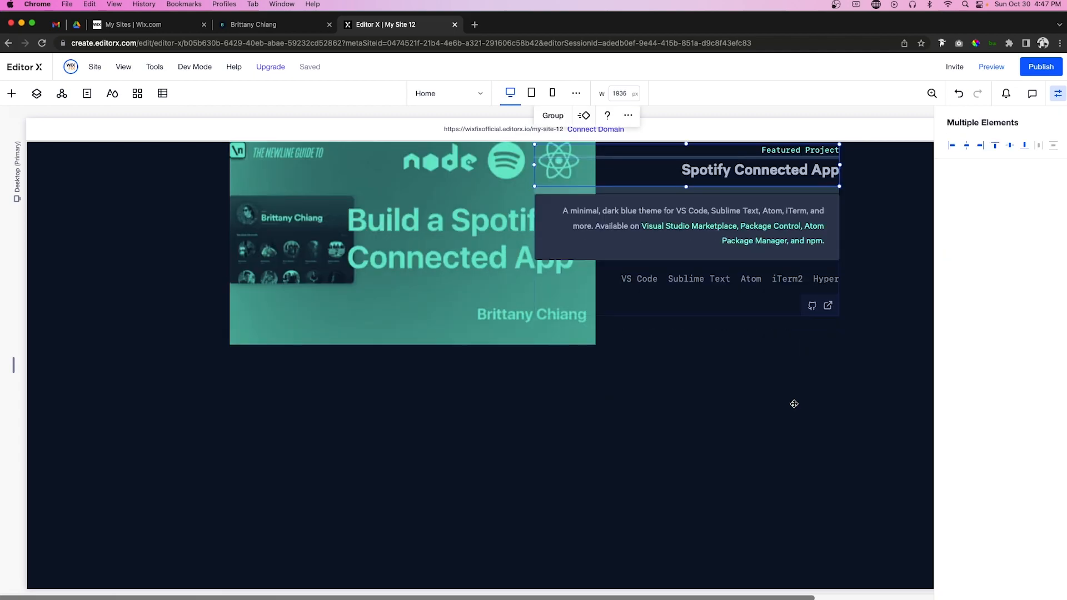
{"action": "left_click", "coordinate": [486, 338]}
{"action": "right_click", "coordinate": [445, 350]}
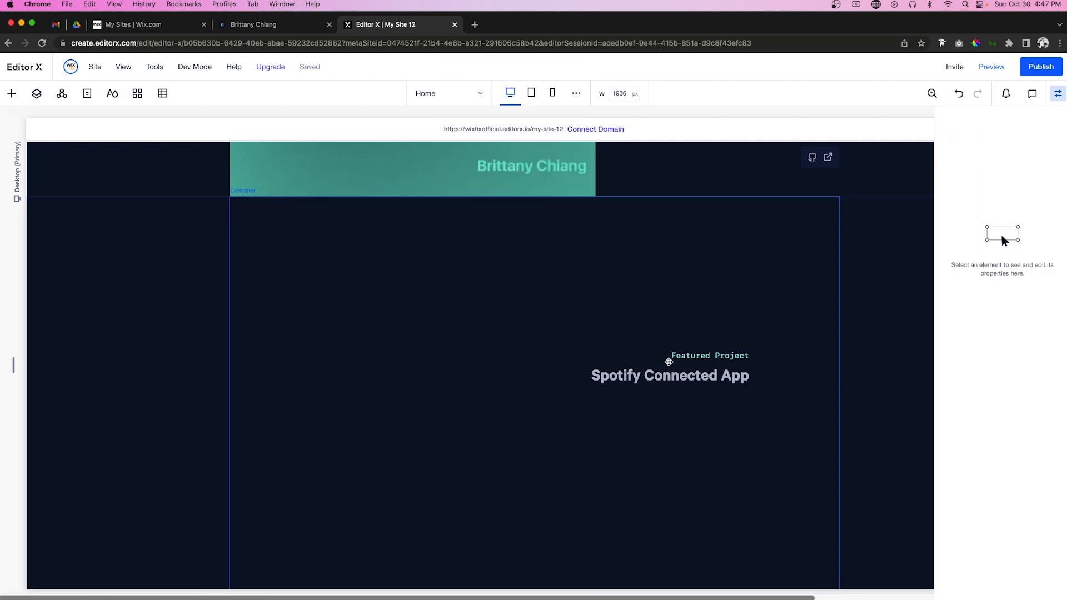
Step: Move the title to the container top, centre it, and retype it as 'Notheworthy Projects'
{"action": "left_click", "coordinate": [667, 371]}
{"action": "left_click_drag", "start_coordinate": [667, 372], "coordinate": [590, 267]}
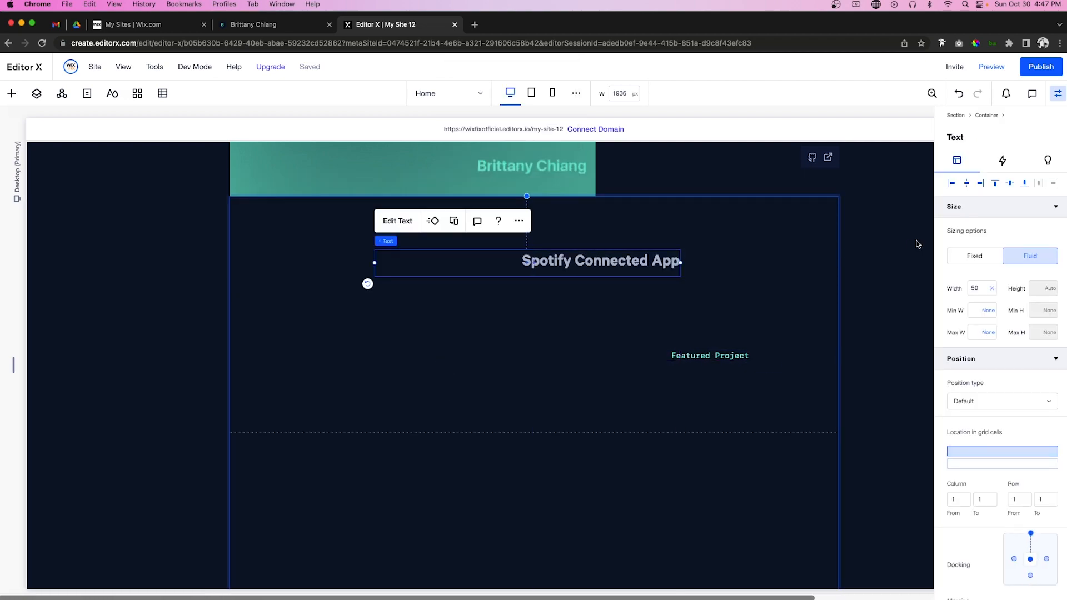
{"action": "left_click", "coordinate": [966, 182]}
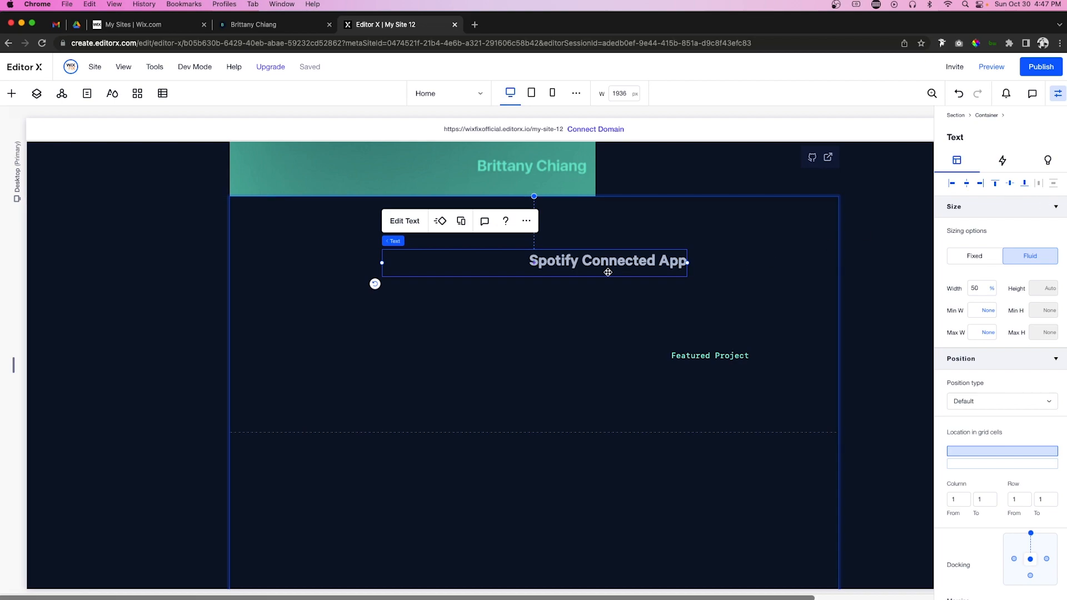
{"action": "double_click", "coordinate": [540, 265]}
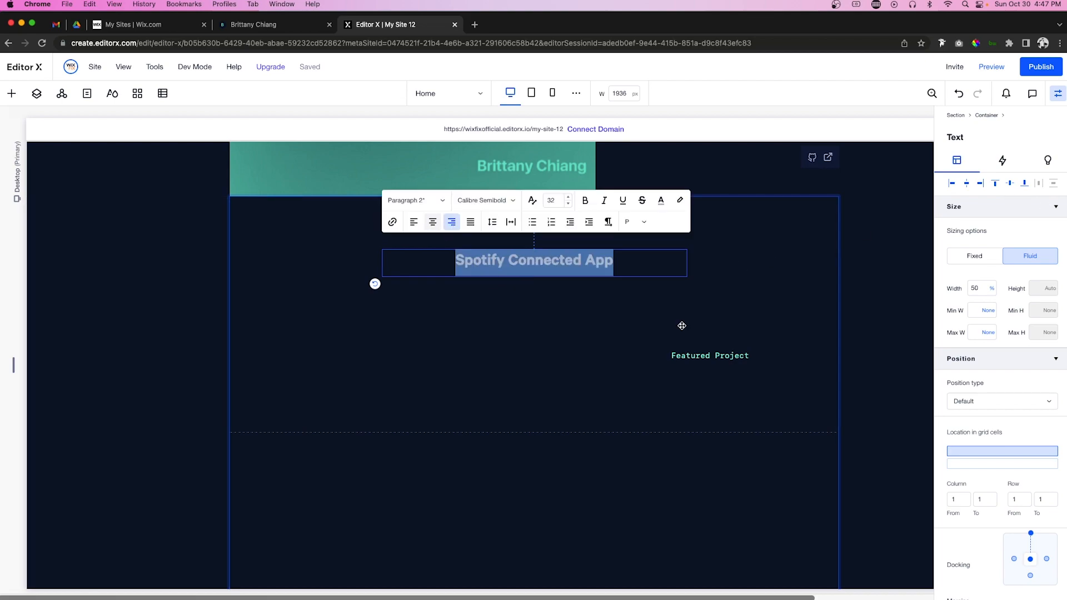
{"action": "triple_click", "coordinate": [491, 263]}
{"action": "type", "text": "Nother"}
{"action": "key", "text": "BackSpace"}
{"action": "type", "text": "worth Pr"}
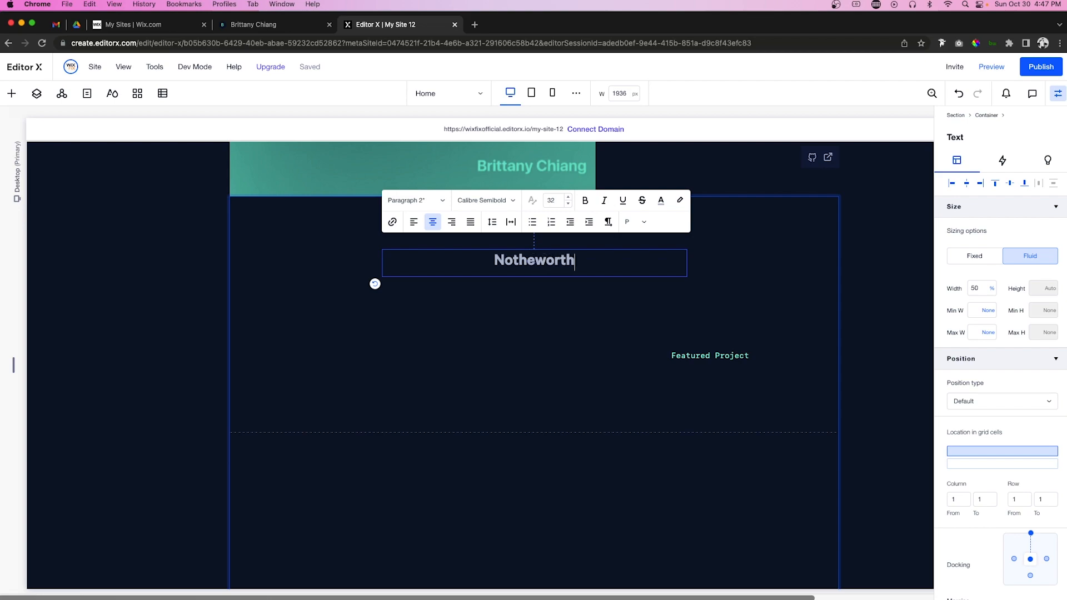
{"action": "key", "text": "BackSpace"}
{"action": "key", "text": "BackSpace"}
{"action": "key", "text": "BackSpace"}
{"action": "type", "text": "y "}
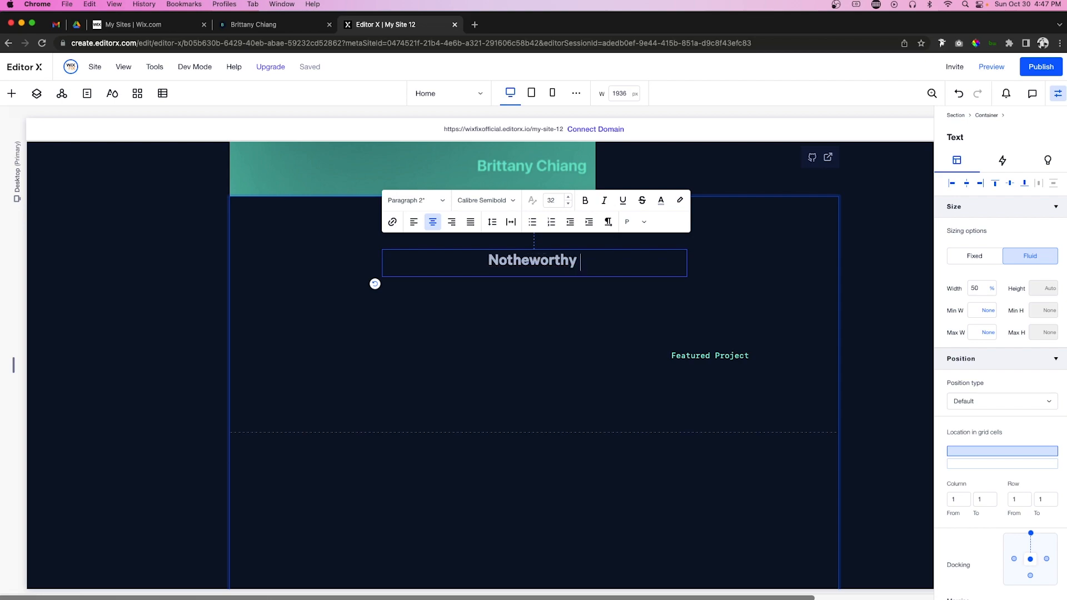
{"action": "type", "text": "Projects"}
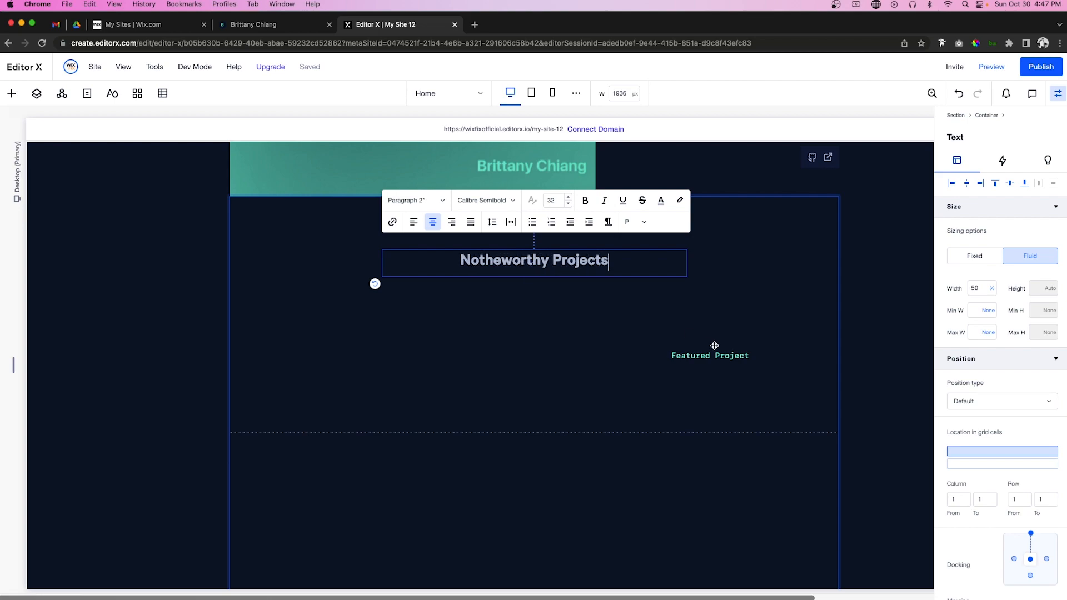
Step: Centre the label and change it to a centre-aligned 'View the archive'
{"action": "left_click", "coordinate": [727, 360]}
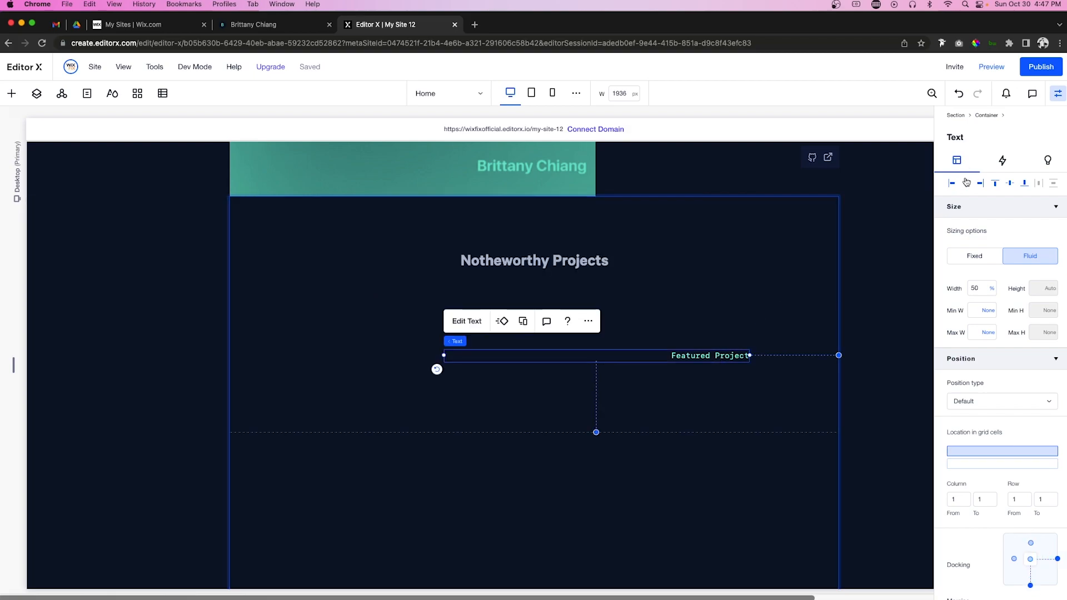
{"action": "left_click", "coordinate": [965, 182]}
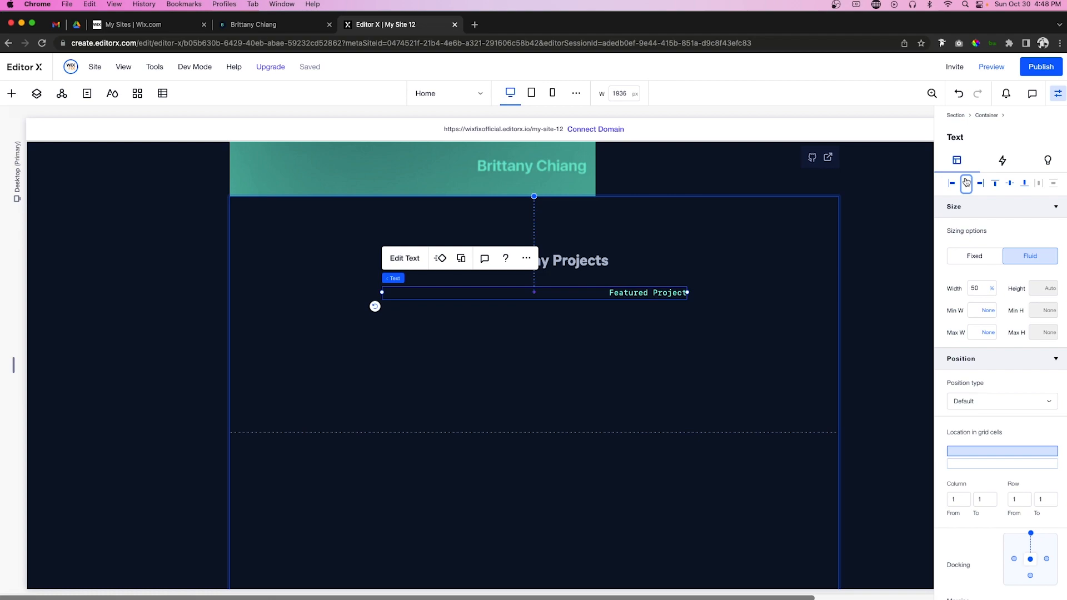
{"action": "double_click", "coordinate": [633, 292]}
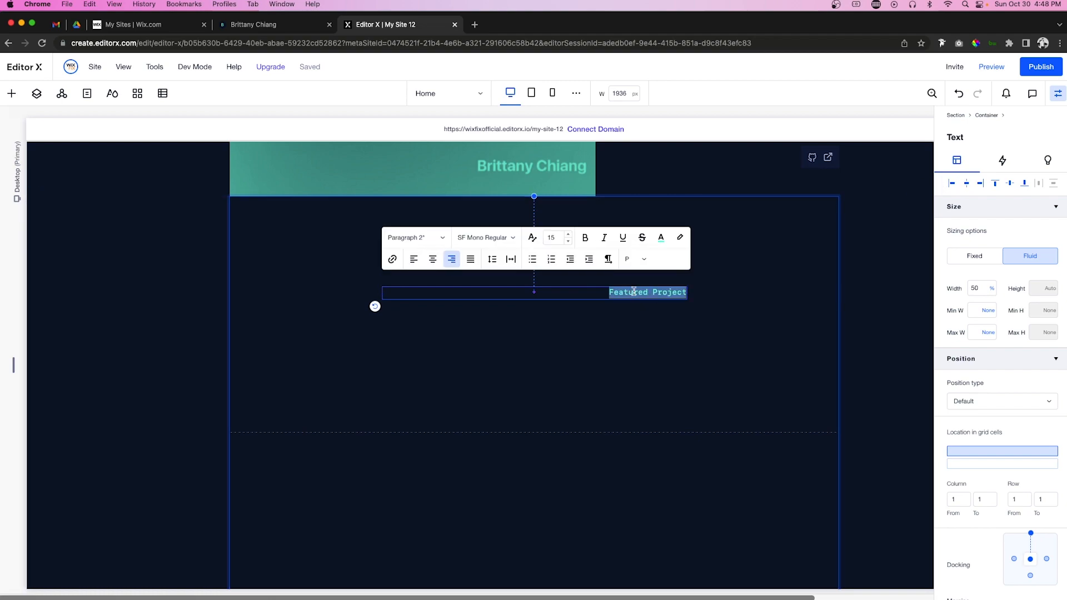
{"action": "type", "text": "View the archive"}
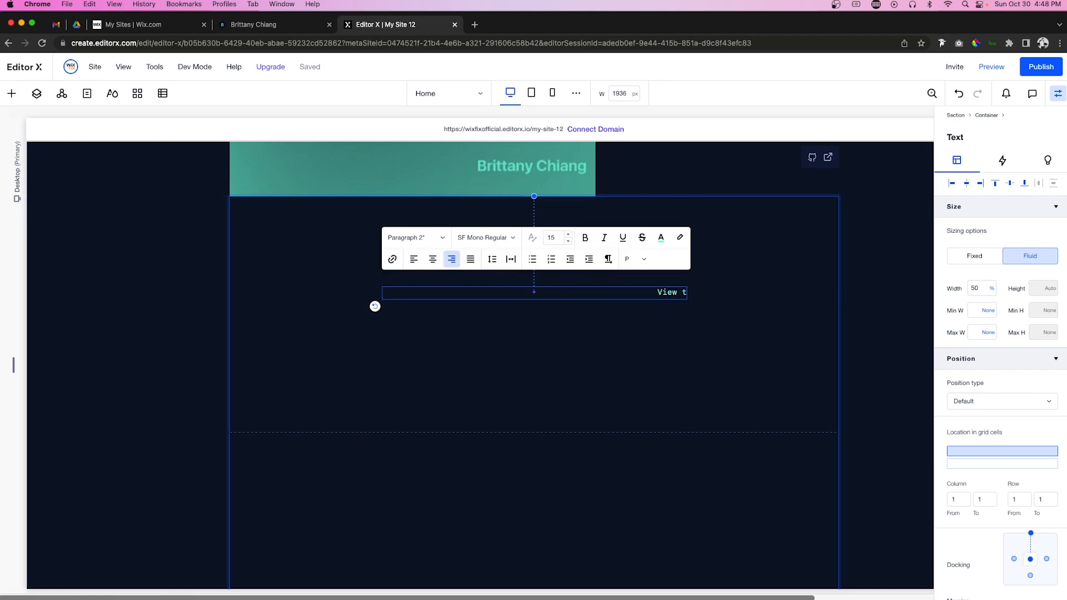
{"action": "key", "text": "super+a"}
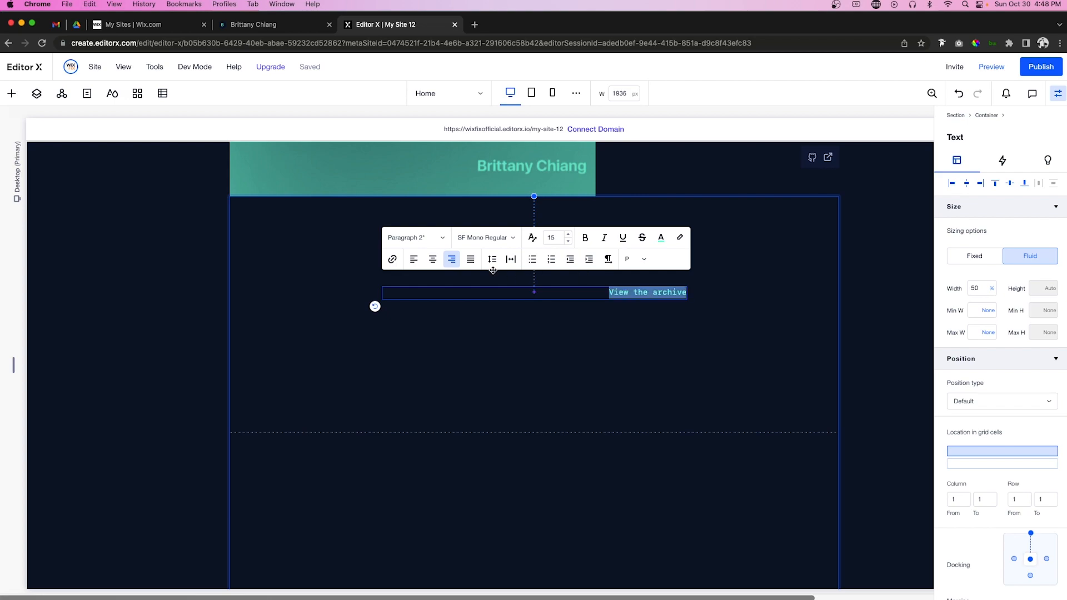
{"action": "left_click", "coordinate": [432, 259]}
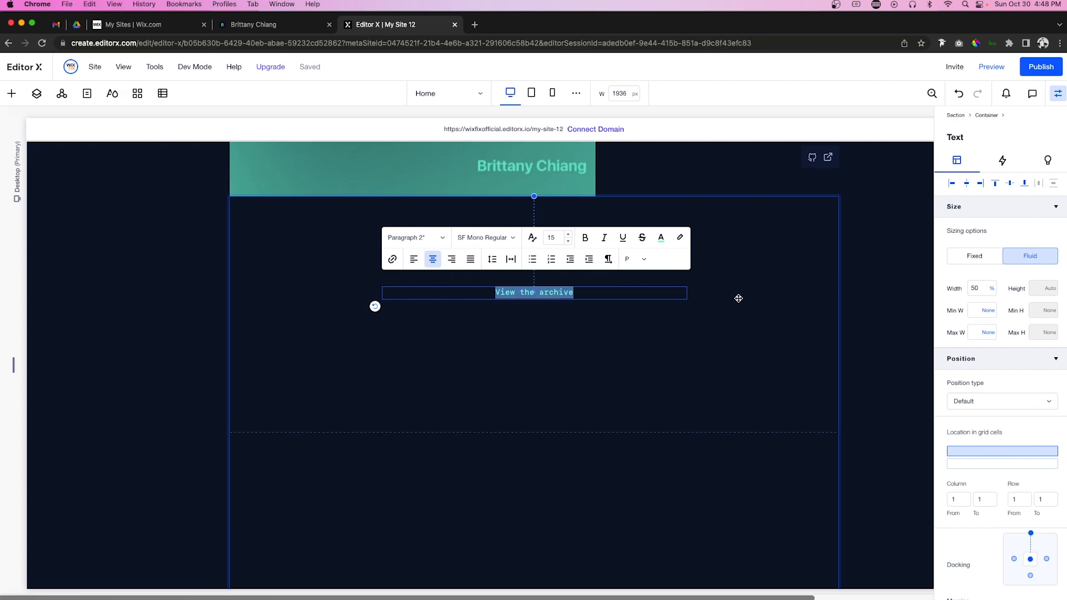
{"action": "left_click", "coordinate": [738, 298]}
Step: Stack the Notheworthy Projects heading and View the archive line together
{"action": "left_click", "coordinate": [537, 263]}
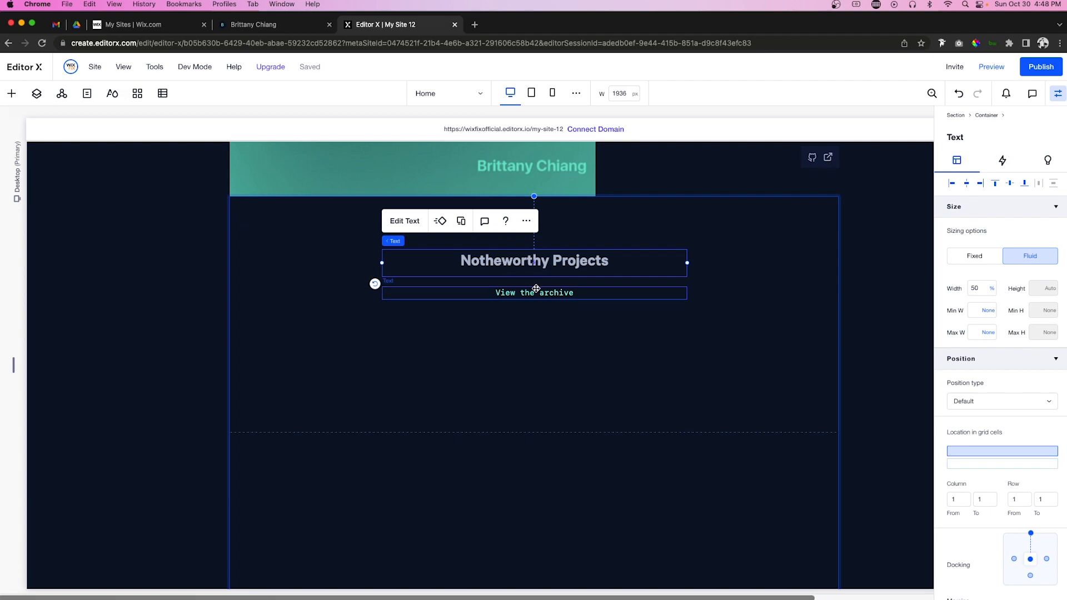
{"action": "left_click", "coordinate": [536, 292], "text": "shift"}
{"action": "left_click", "coordinate": [402, 223]}
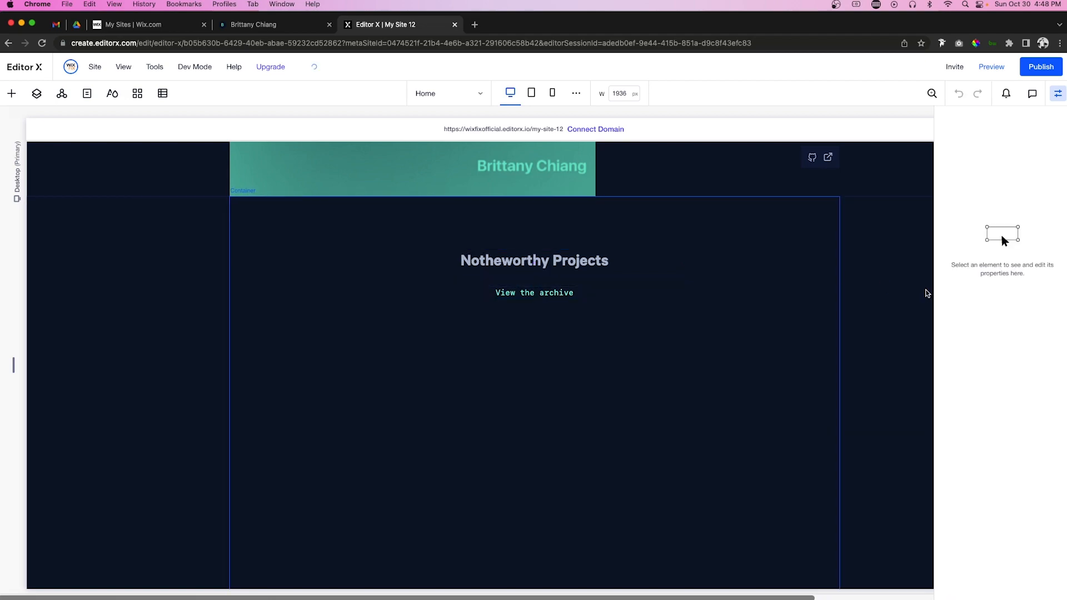
Step: Set a 60 px vertical gap between the container's rows
{"action": "left_click", "coordinate": [606, 284]}
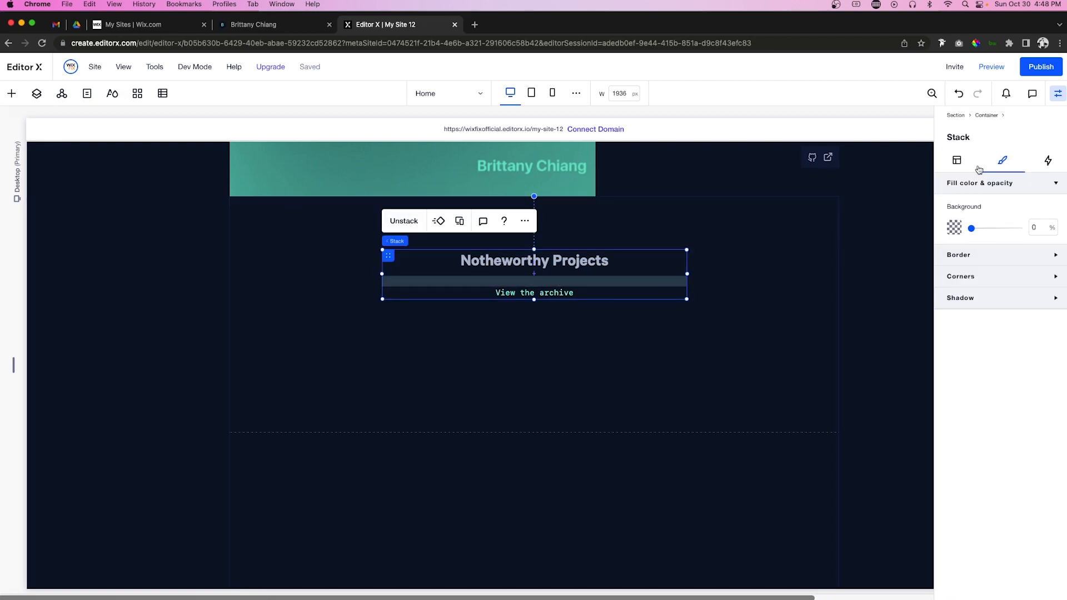
{"action": "left_click", "coordinate": [956, 160]}
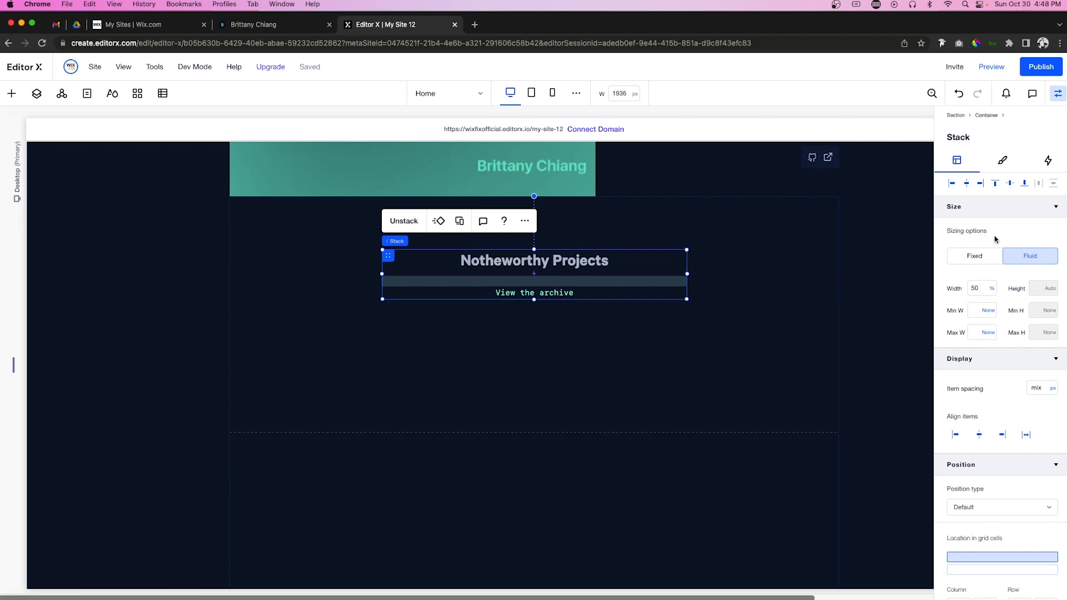
{"action": "left_click", "coordinate": [688, 341]}
{"action": "left_click", "coordinate": [1038, 525]}
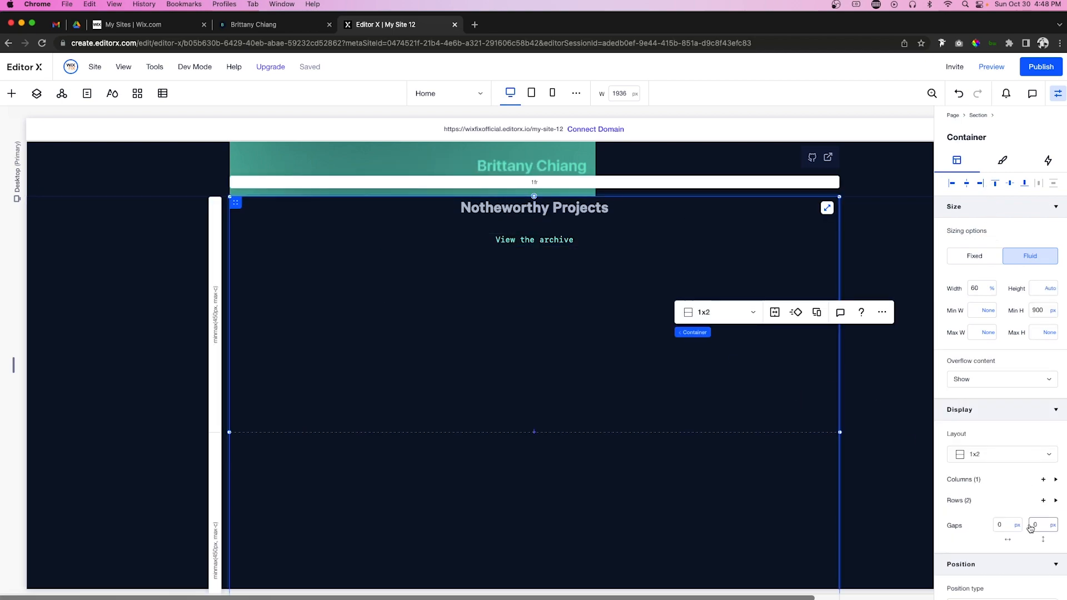
{"action": "type", "text": "60"}
{"action": "key", "text": "Return"}
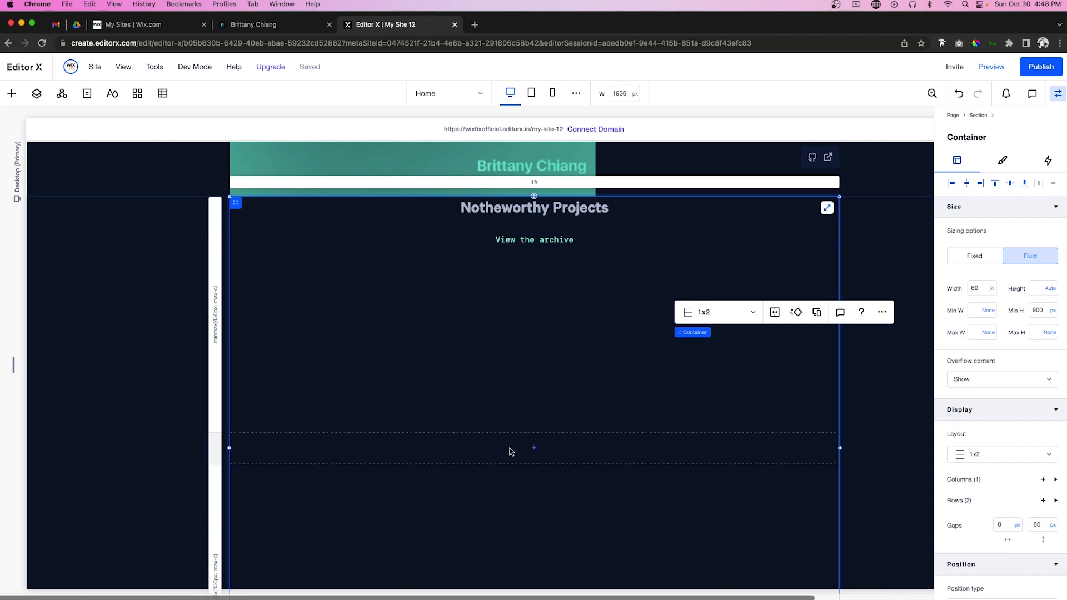
Step: Make row 1 min-content and give row 2 a 900 px minimum
{"action": "left_click", "coordinate": [216, 318]}
{"action": "left_click", "coordinate": [973, 526]}
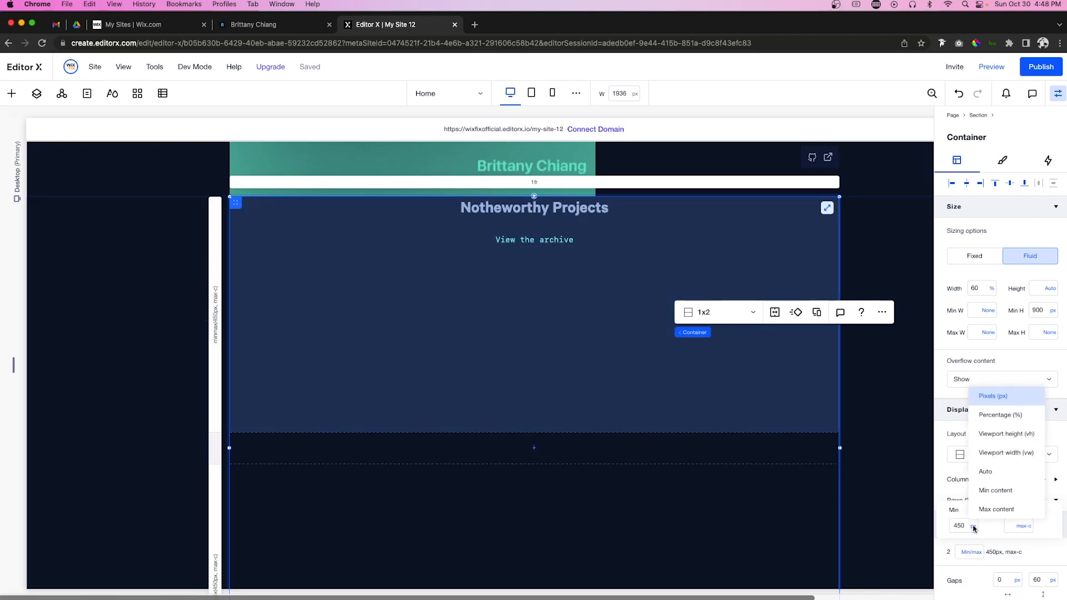
{"action": "left_click", "coordinate": [1000, 489]}
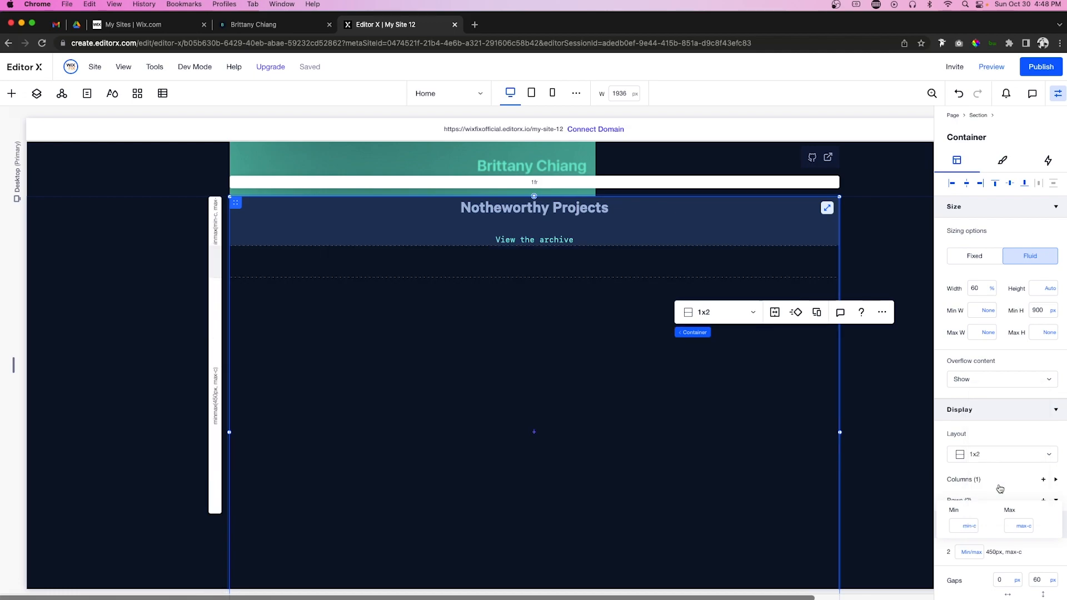
{"action": "left_click", "coordinate": [217, 365]}
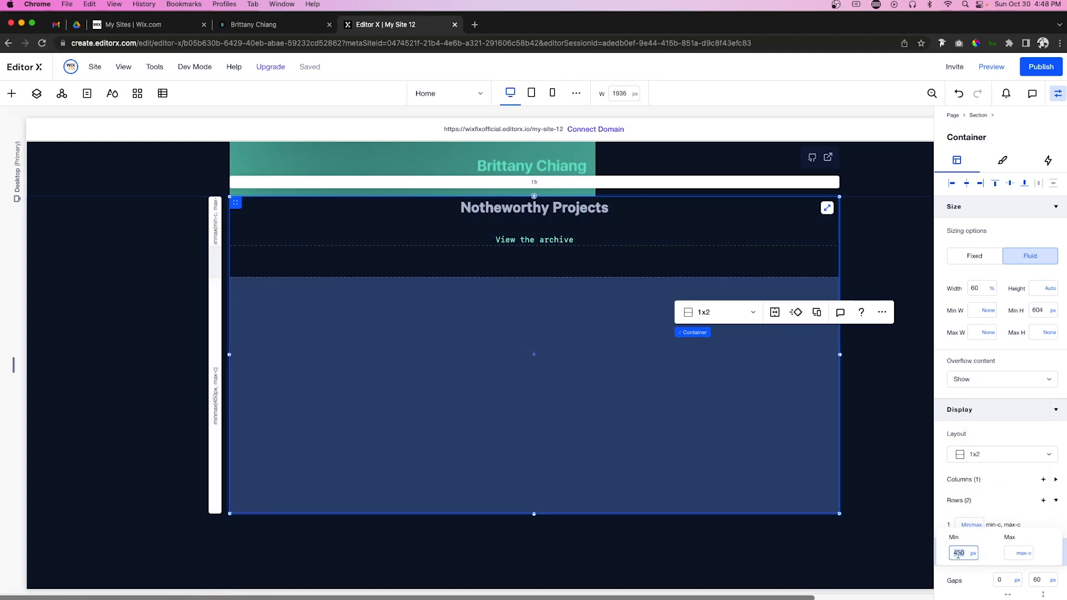
{"action": "type", "text": "900"}
{"action": "key", "text": "Return"}
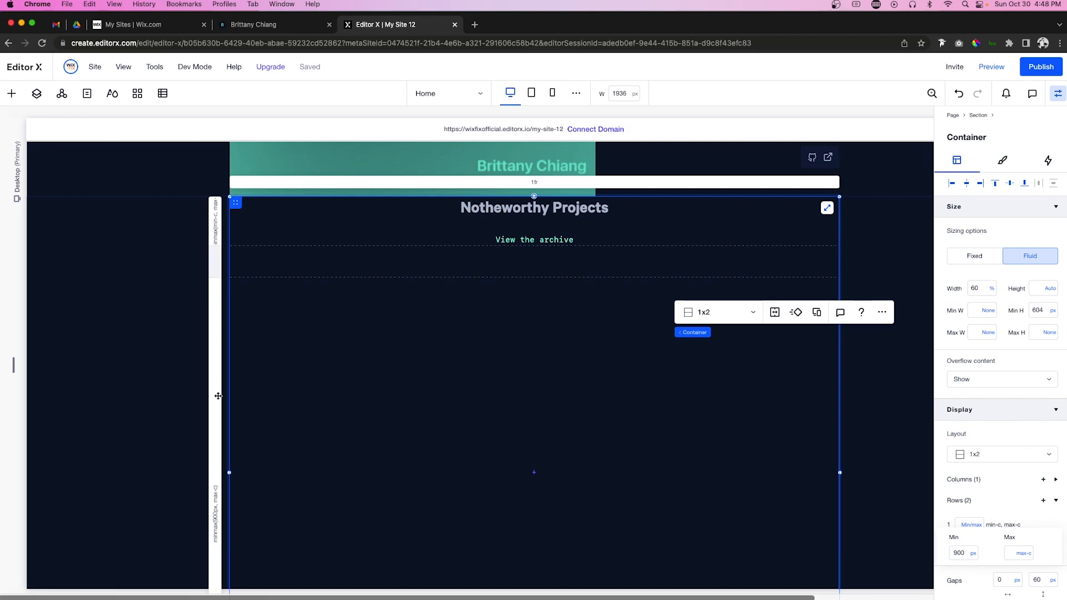
Step: Add a repeater to the container at 100% width, aligned to the top
{"action": "left_click", "coordinate": [12, 95]}
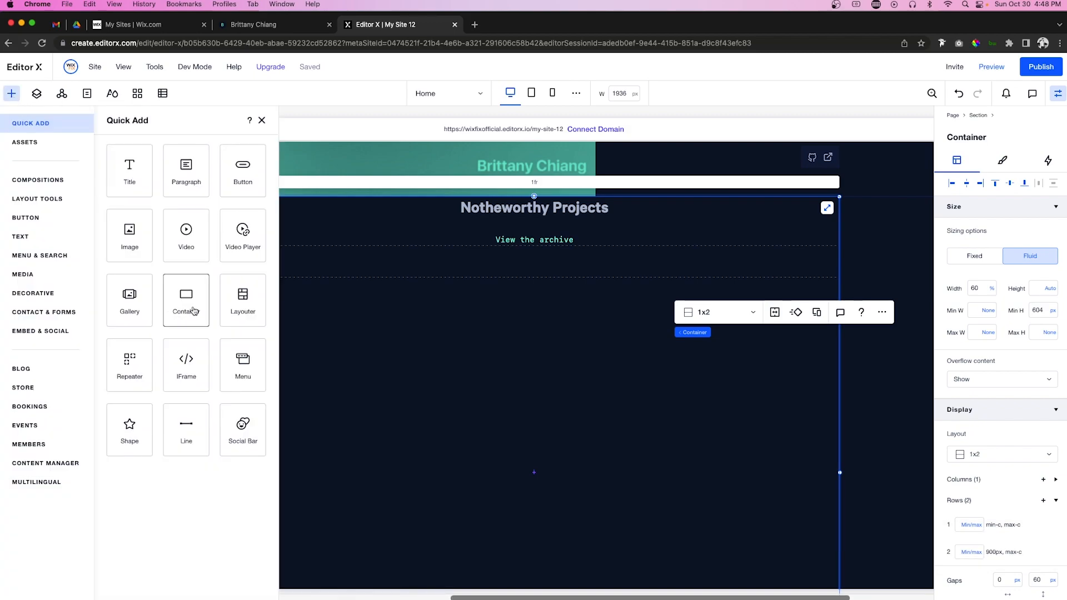
{"action": "left_click_drag", "start_coordinate": [128, 366], "coordinate": [548, 405]}
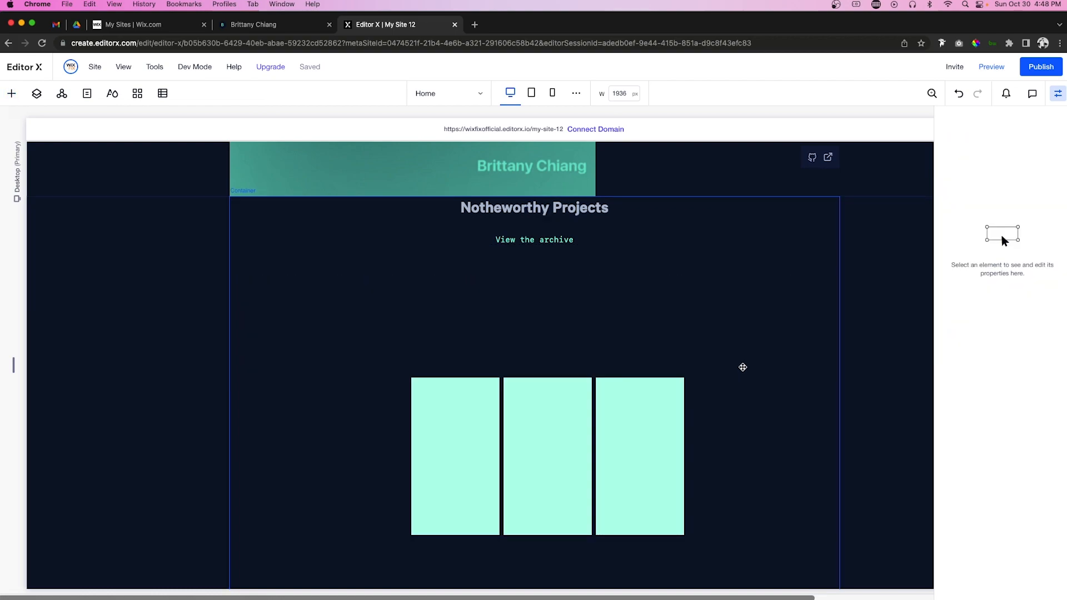
{"action": "double_click", "coordinate": [986, 303]}
{"action": "type", "text": "100"}
{"action": "key", "text": "Return"}
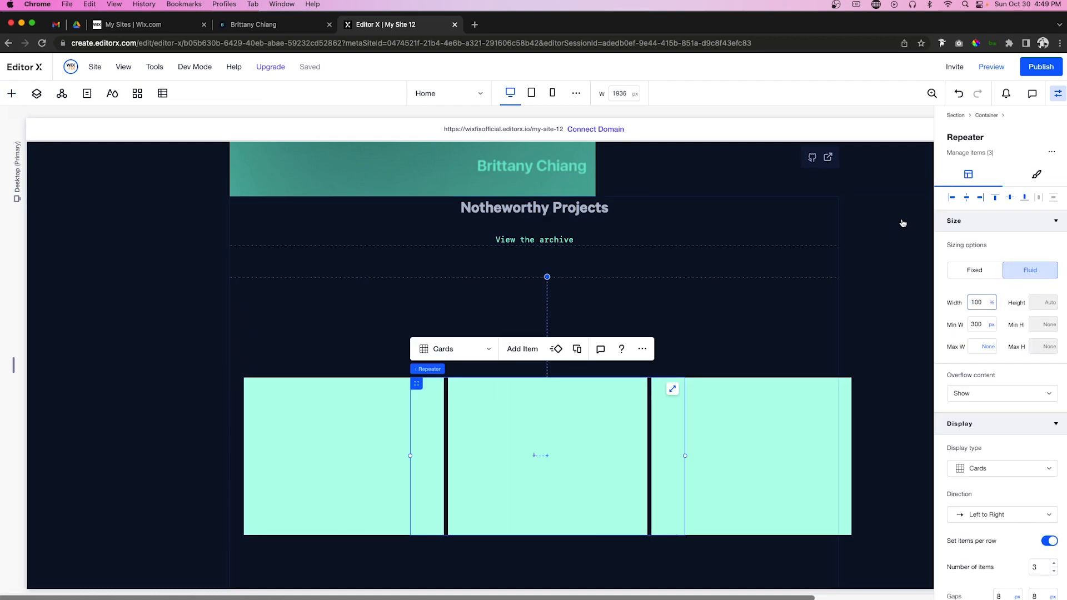
{"action": "left_click", "coordinate": [995, 199]}
Step: Left-align the repeater and give the project cards a dark navy background
{"action": "left_click", "coordinate": [968, 199]}
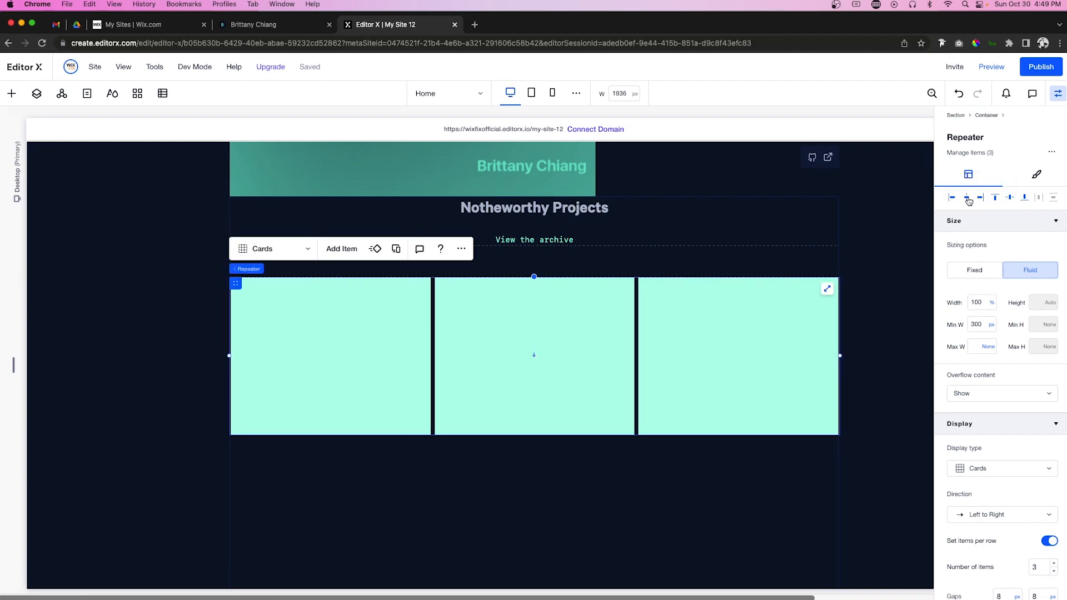
{"action": "left_click", "coordinate": [324, 338]}
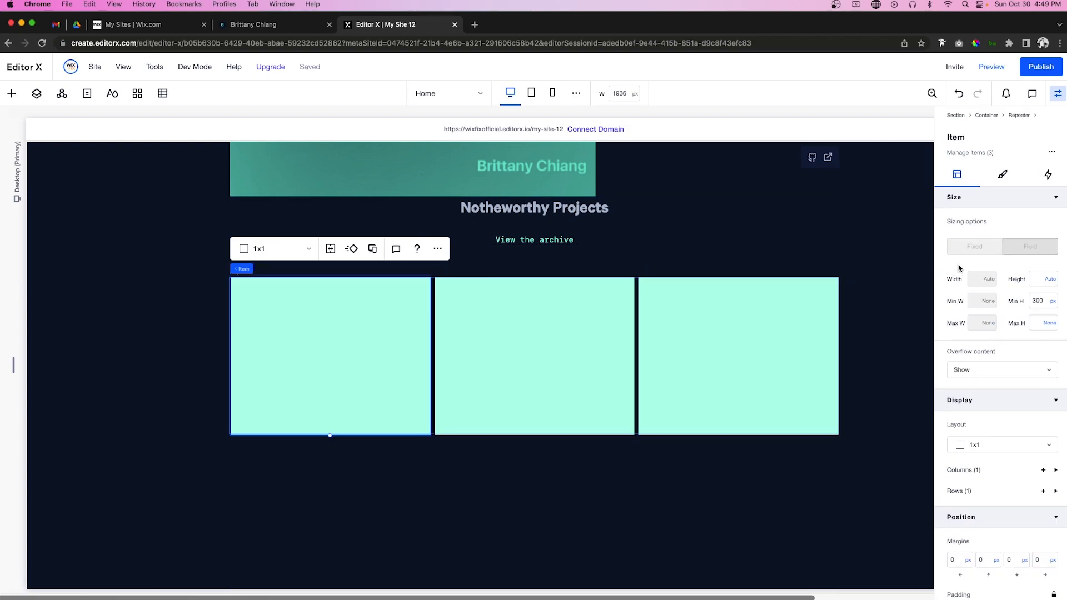
{"action": "left_click", "coordinate": [1004, 182]}
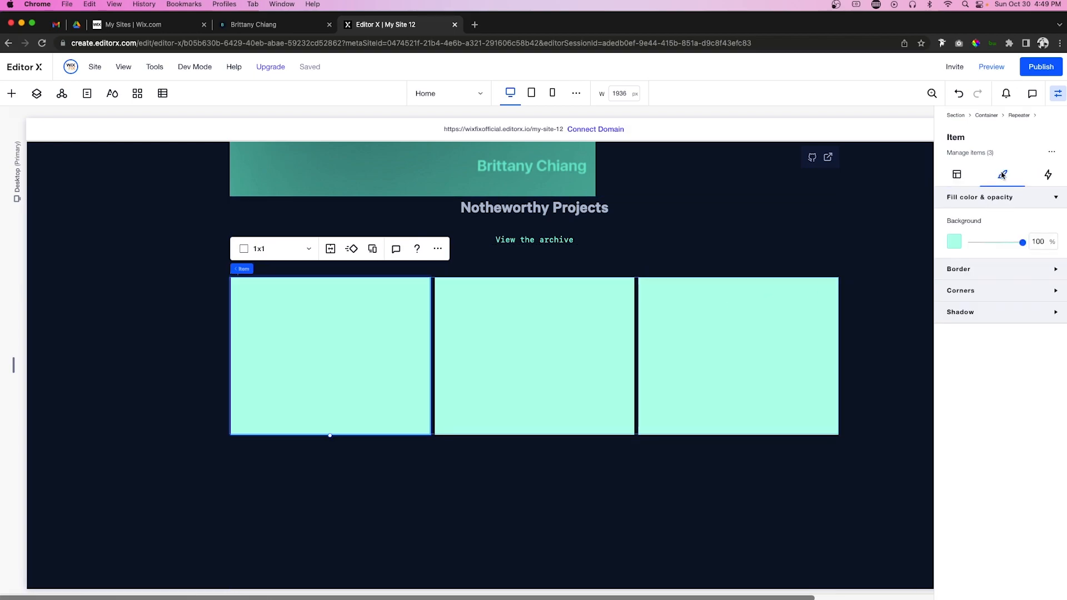
{"action": "left_click", "coordinate": [955, 239]}
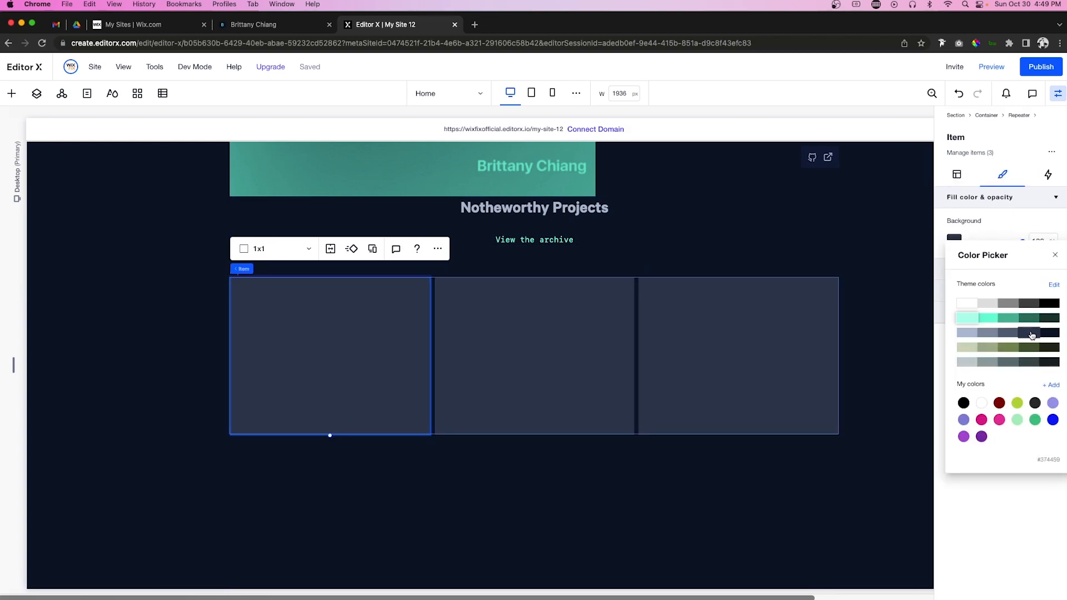
{"action": "left_click", "coordinate": [1031, 334]}
{"action": "left_click", "coordinate": [395, 373]}
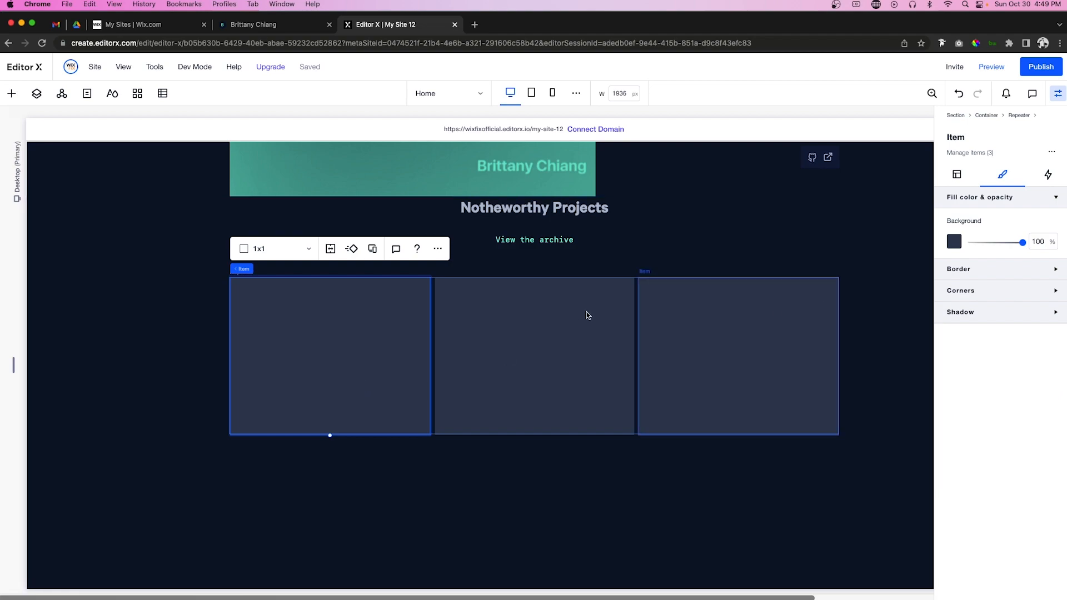
Step: Review the card's corner radius and size settings
{"action": "left_click", "coordinate": [955, 179]}
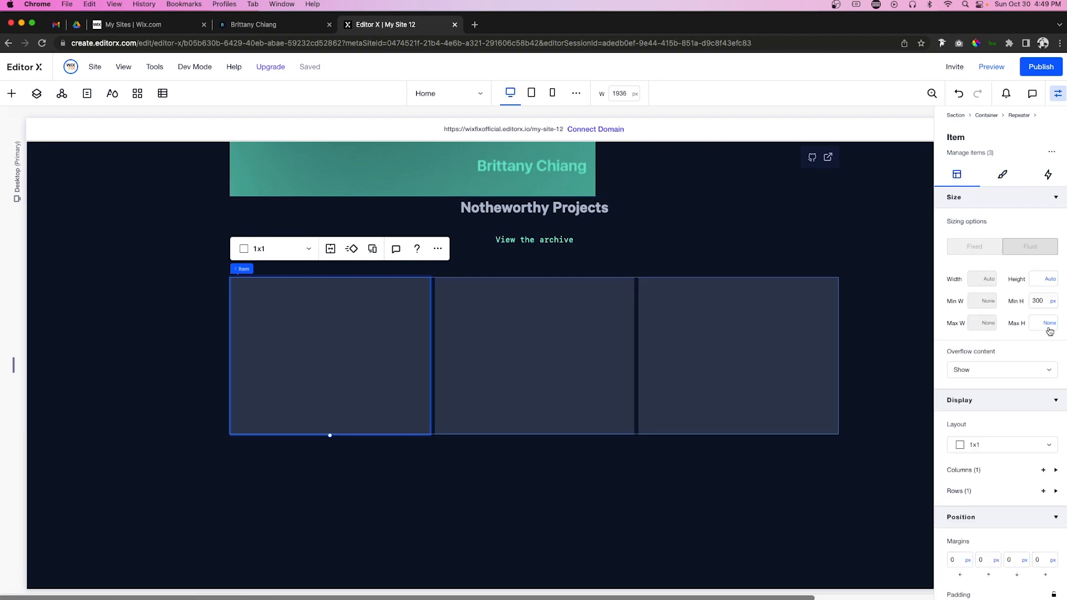
{"action": "left_click", "coordinate": [1002, 174]}
{"action": "left_click", "coordinate": [968, 296]}
{"action": "left_click", "coordinate": [958, 329]}
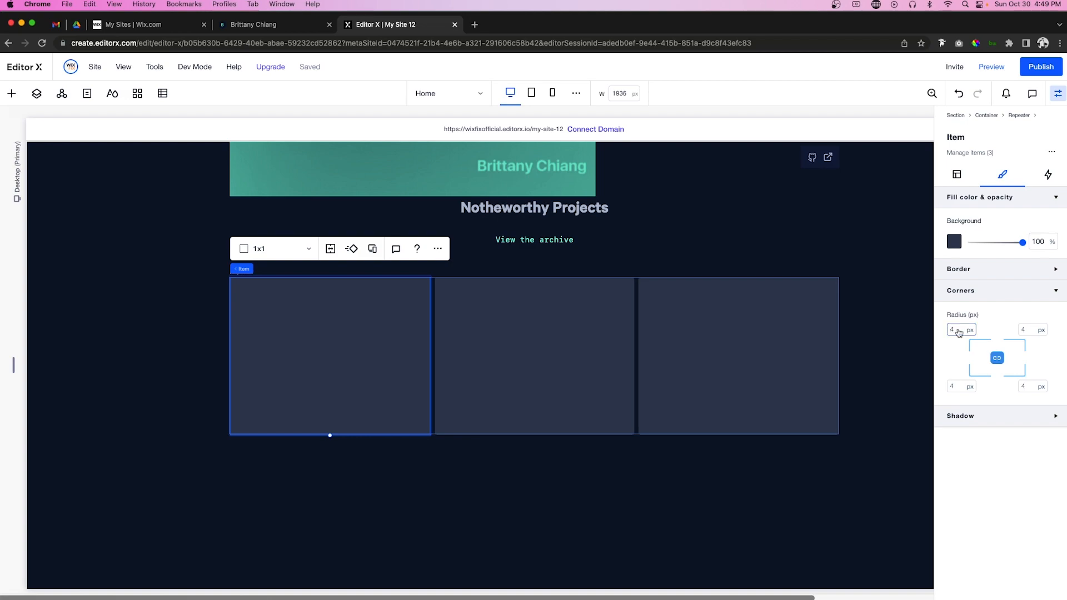
{"action": "left_click", "coordinate": [957, 175]}
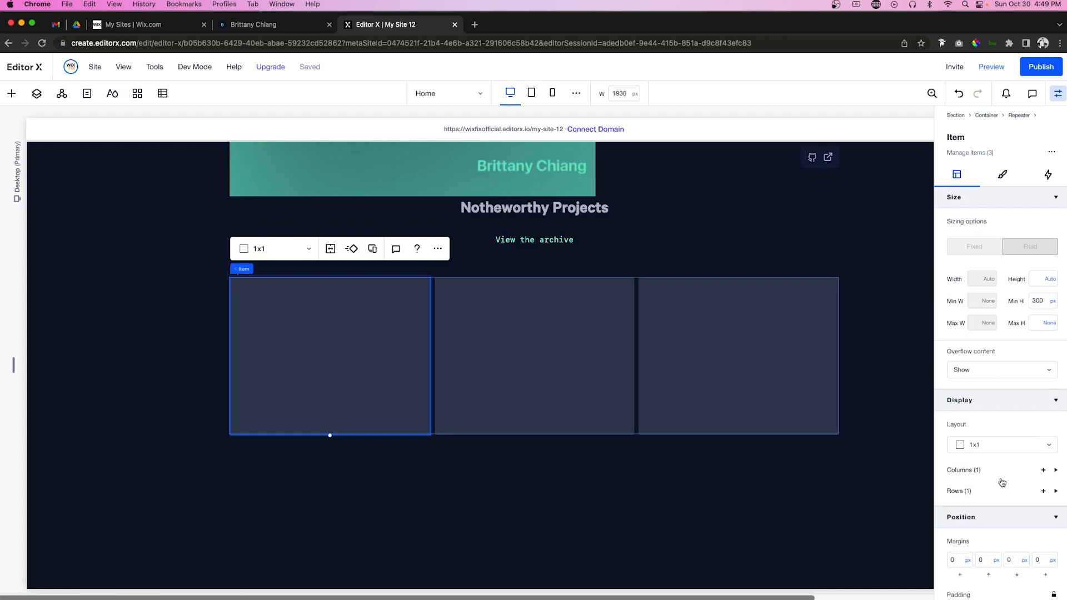
{"action": "scroll", "coordinate": [998, 482], "scroll_direction": "down", "scroll_amount": 3}
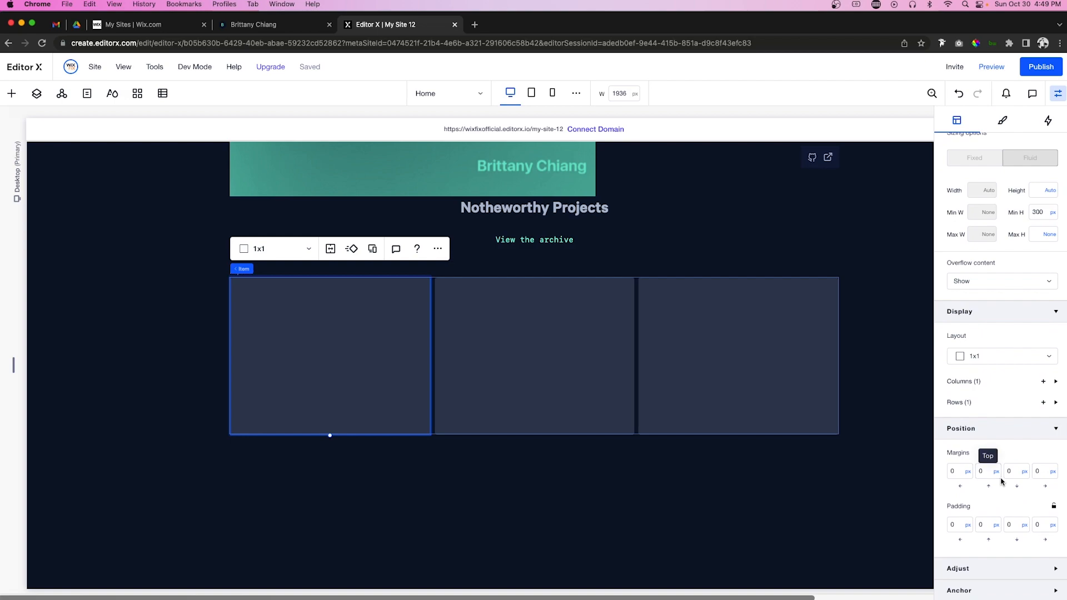
{"action": "mouse_move", "coordinate": [267, 270]}
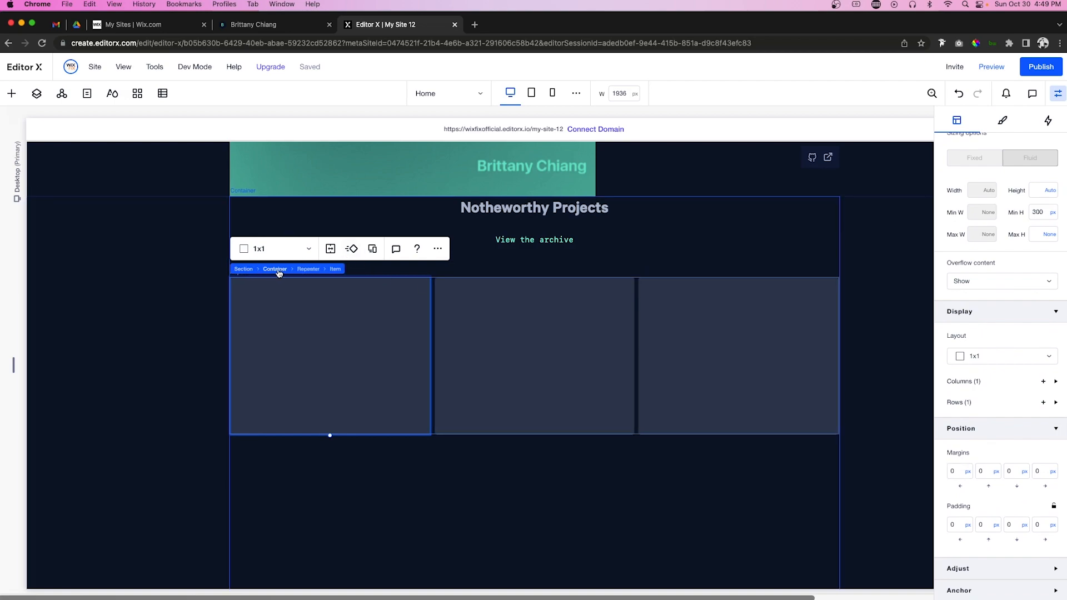
Step: Set the repeater's horizontal and vertical card gaps to 15 px
{"action": "left_click", "coordinate": [826, 406]}
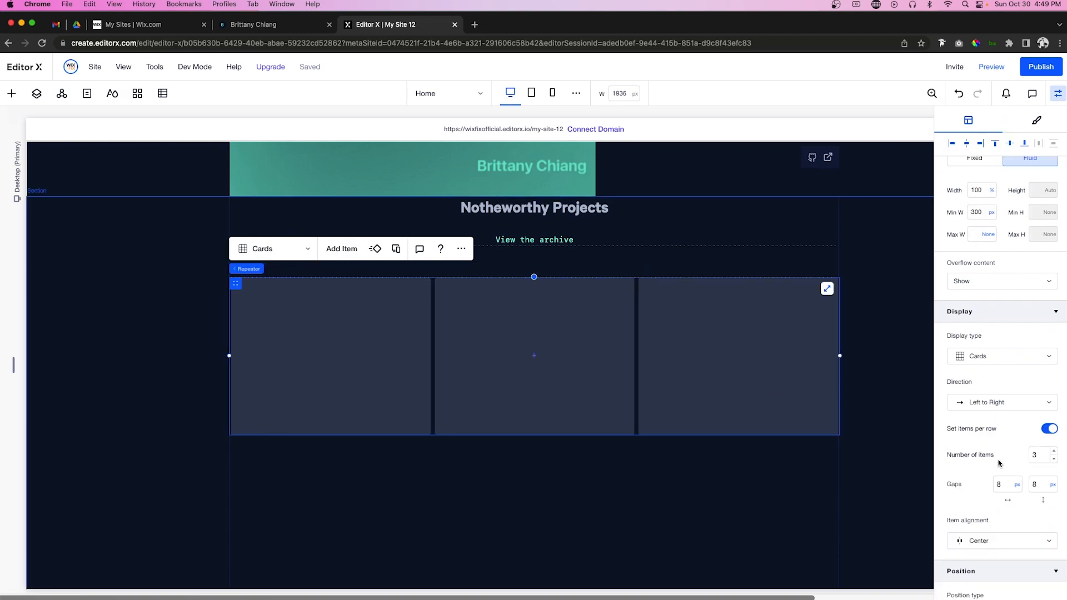
{"action": "left_click", "coordinate": [1003, 484]}
{"action": "key", "text": "Tab"}
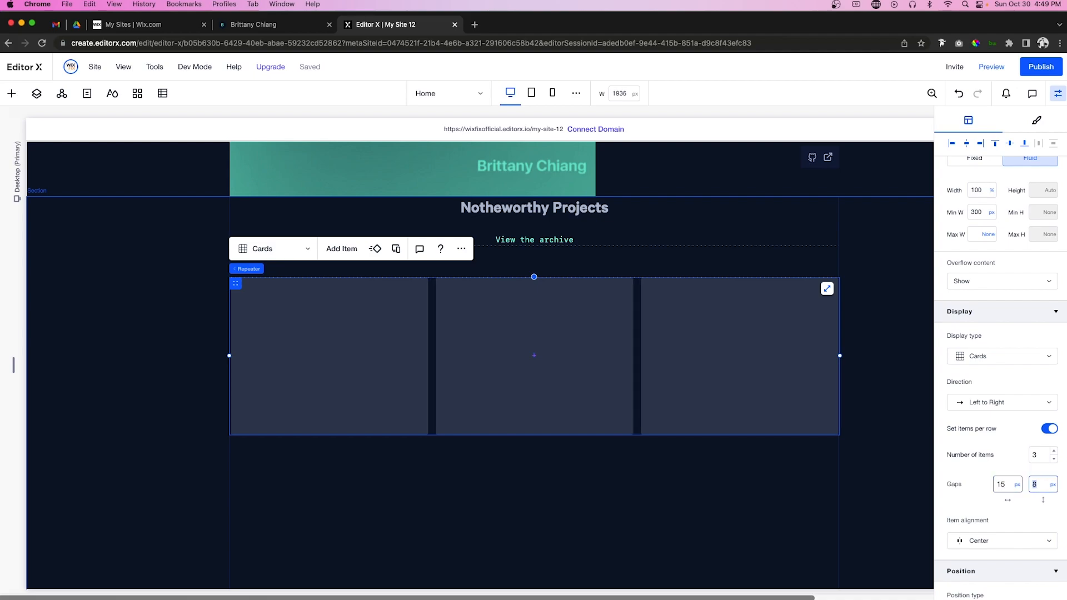
{"action": "key", "text": "Return"}
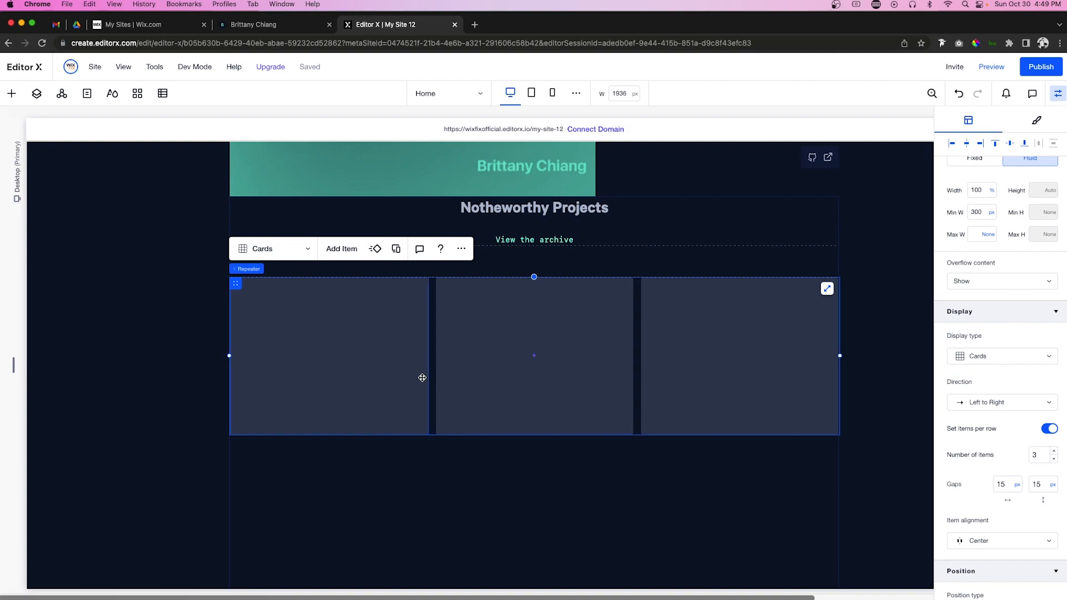
Step: Give the project cards a 450 px minimum height
{"action": "left_click", "coordinate": [380, 373]}
{"action": "left_click", "coordinate": [1043, 213]}
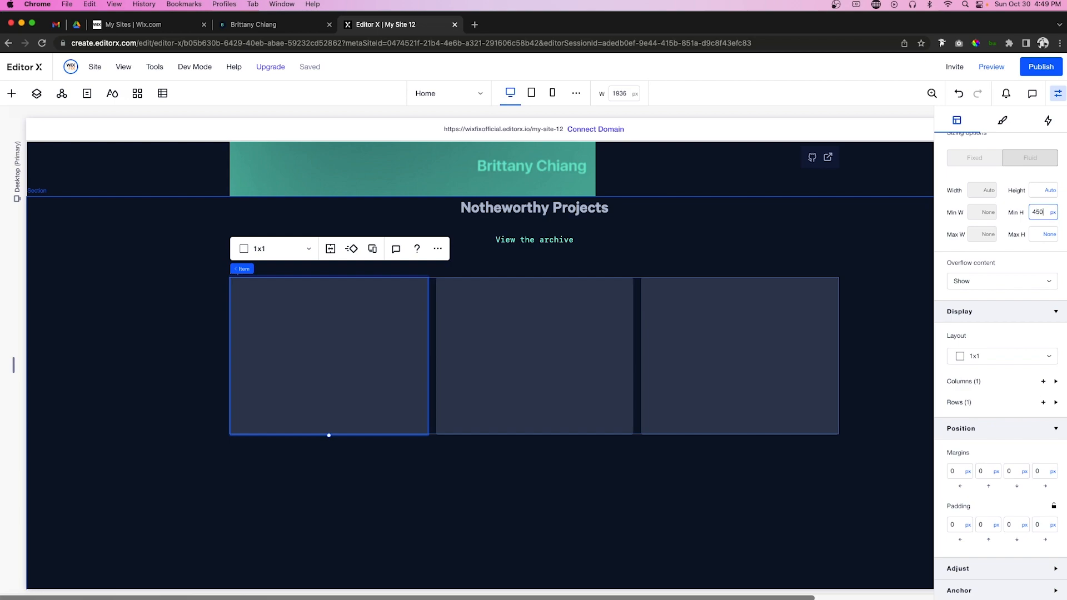
{"action": "key", "text": "Return"}
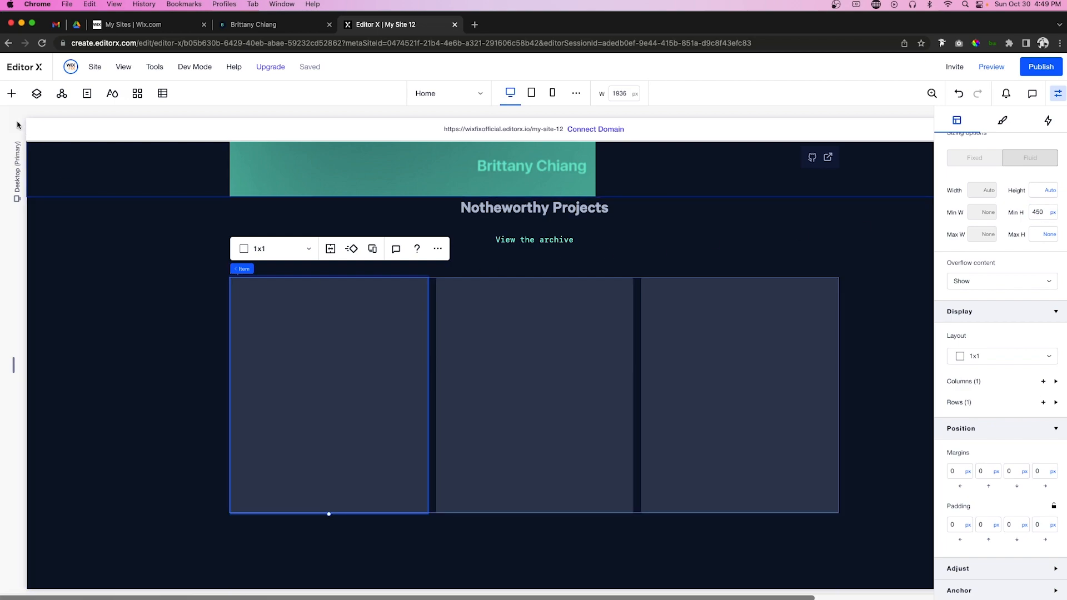
Step: Add a container to the first card, 90% wide, 90% minimum height, centred both ways
{"action": "left_click", "coordinate": [8, 100]}
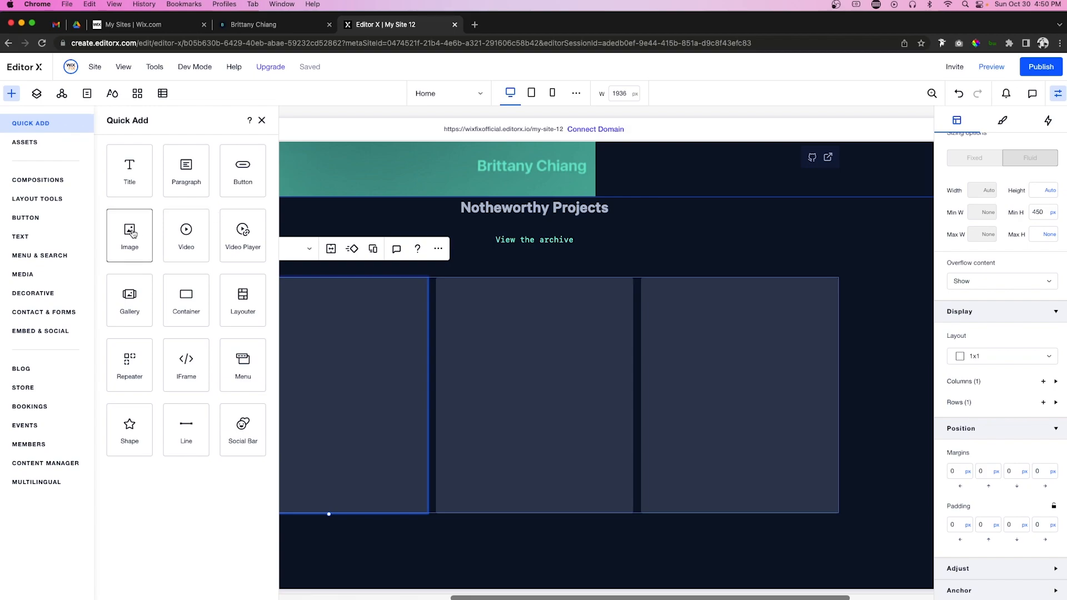
{"action": "left_click_drag", "start_coordinate": [186, 298], "coordinate": [327, 390]}
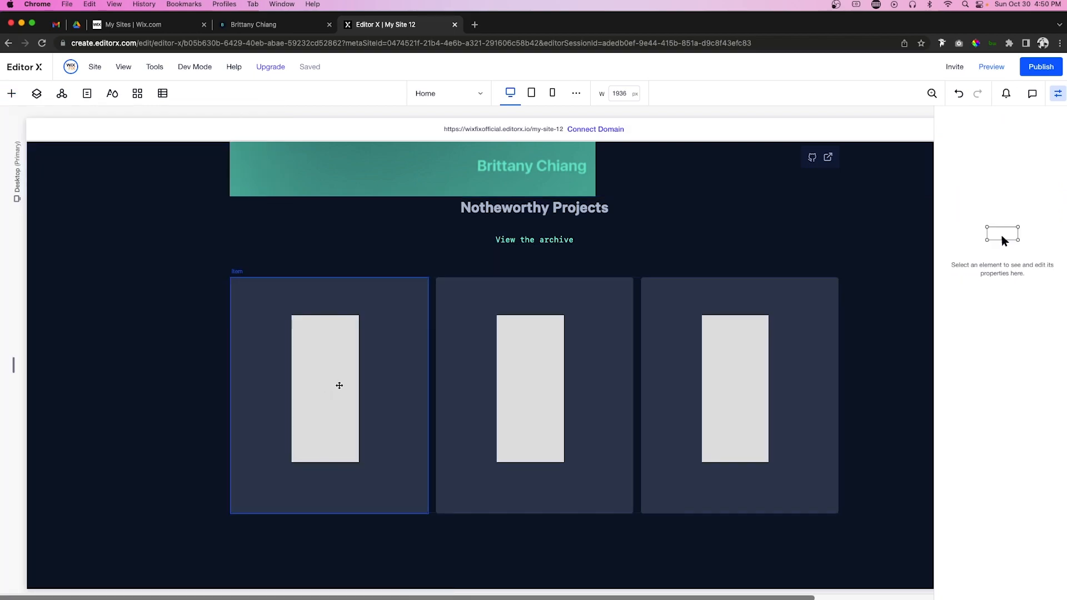
{"action": "left_click", "coordinate": [327, 389]}
{"action": "left_click", "coordinate": [980, 289]}
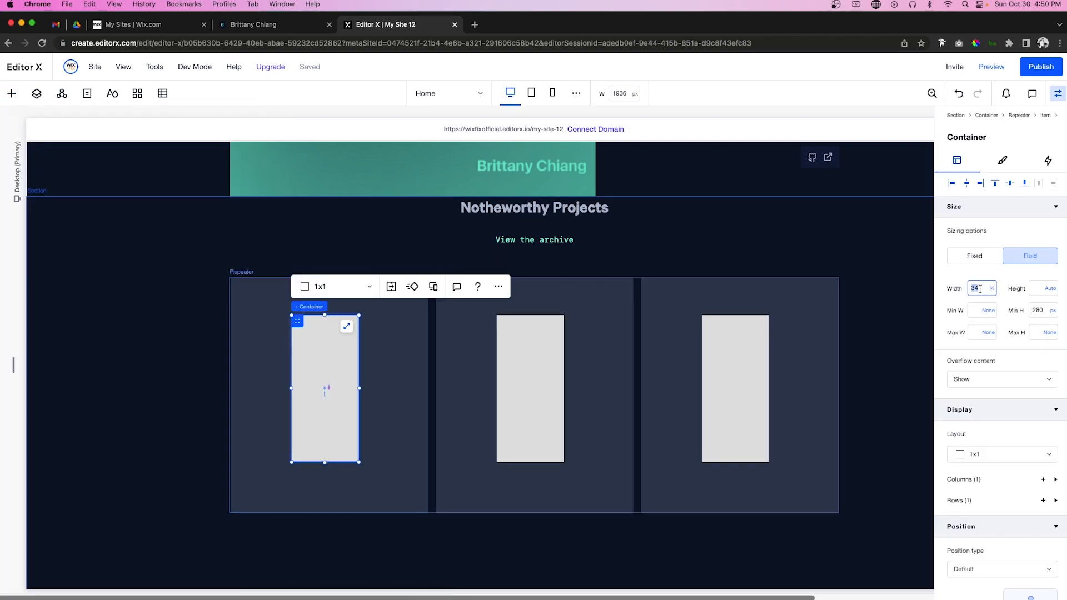
{"action": "type", "text": "90"}
{"action": "key", "text": "Return"}
{"action": "left_click", "coordinate": [1039, 310]}
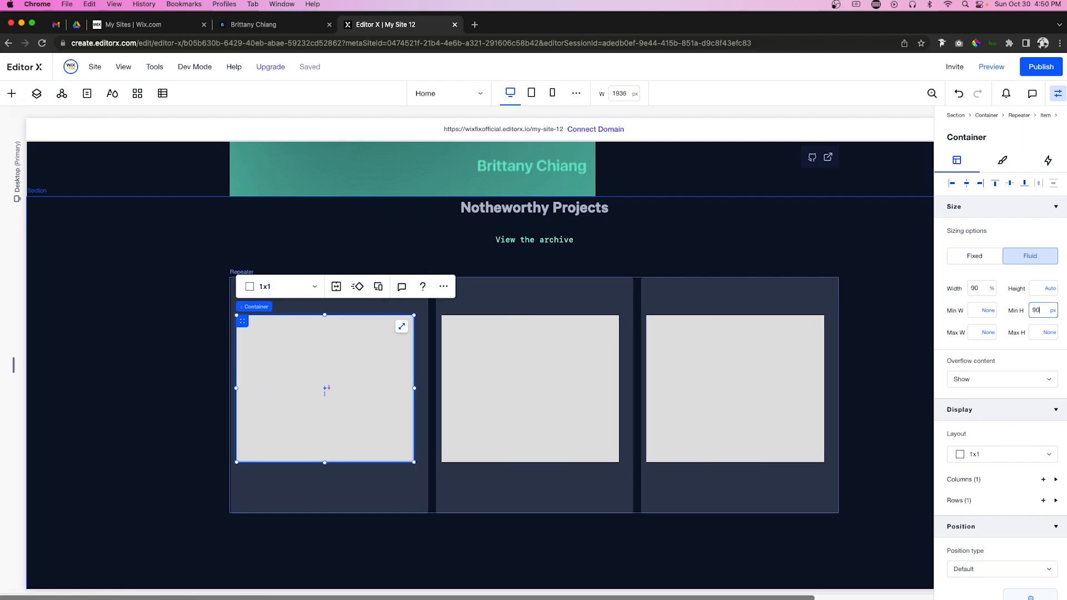
{"action": "key", "text": "Return"}
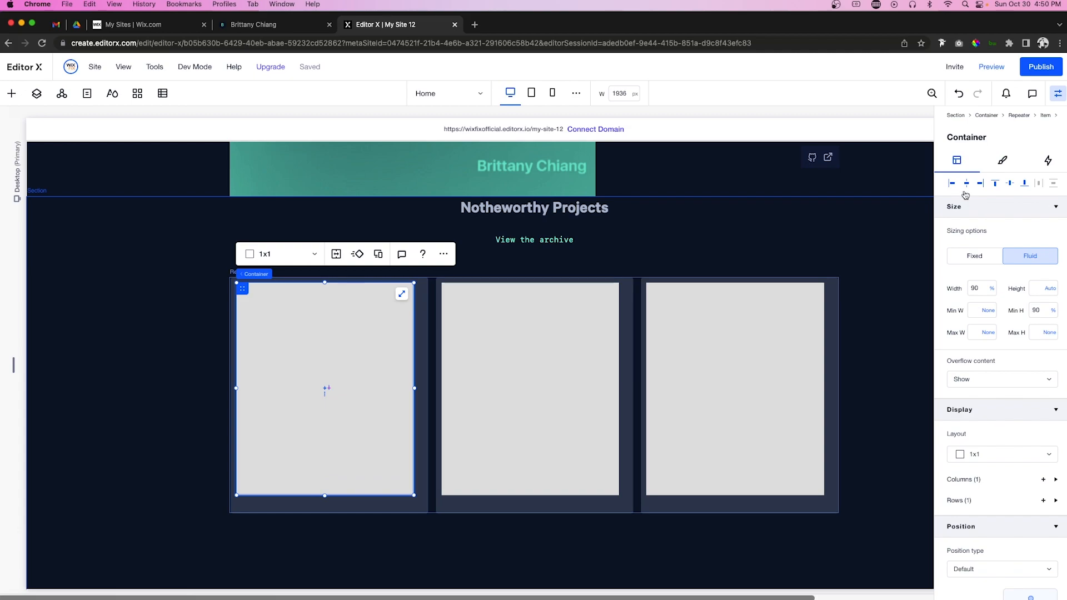
{"action": "left_click", "coordinate": [966, 187]}
{"action": "left_click", "coordinate": [1009, 186]}
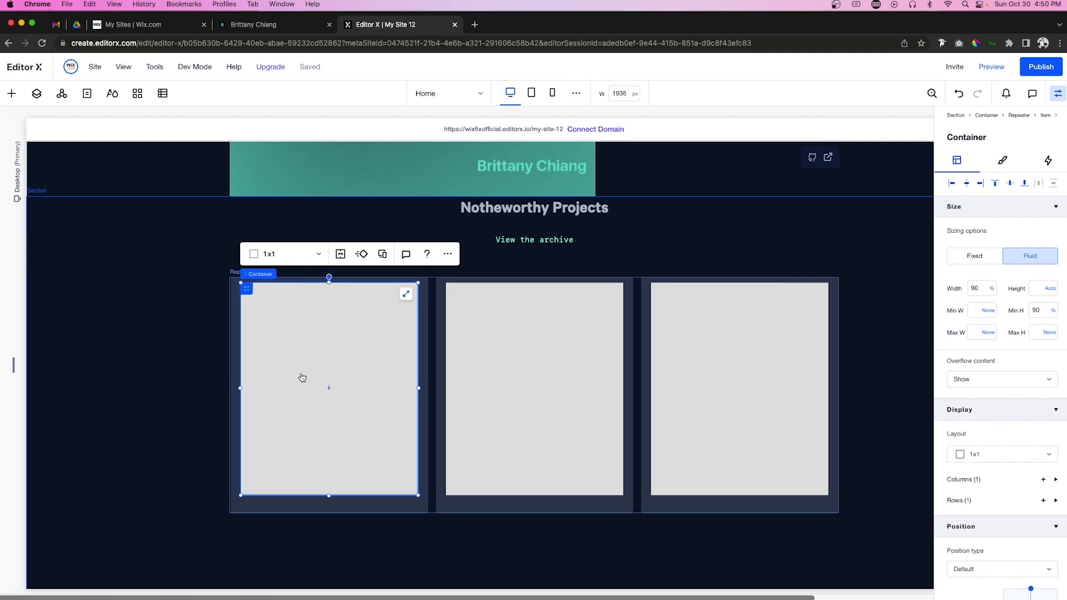
Step: Split the inner container into three rows with 30 px gaps and a fully transparent fill
{"action": "left_click", "coordinate": [279, 261]}
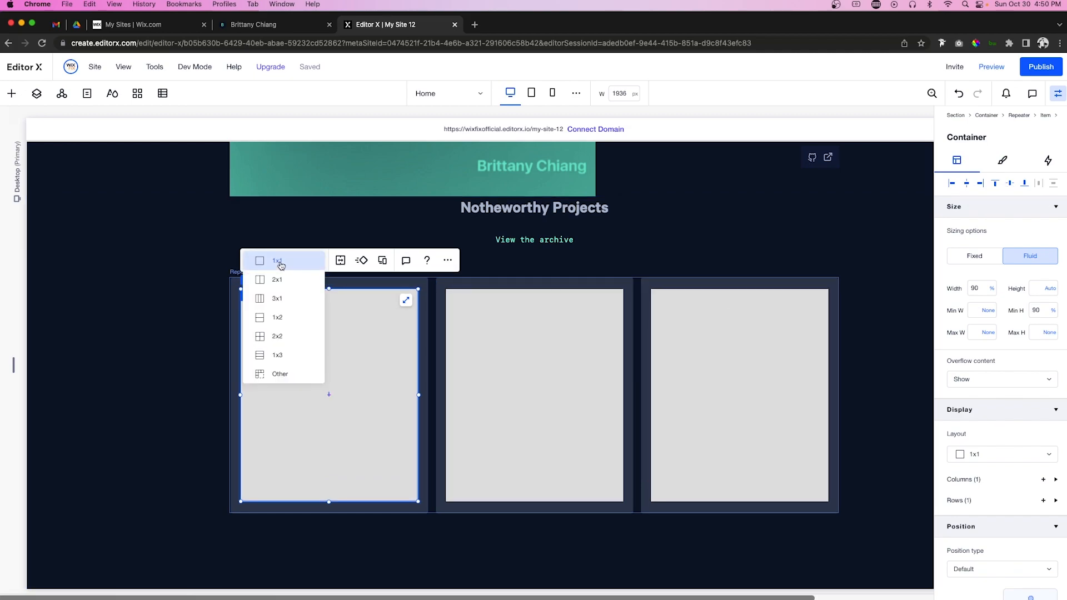
{"action": "left_click", "coordinate": [292, 359]}
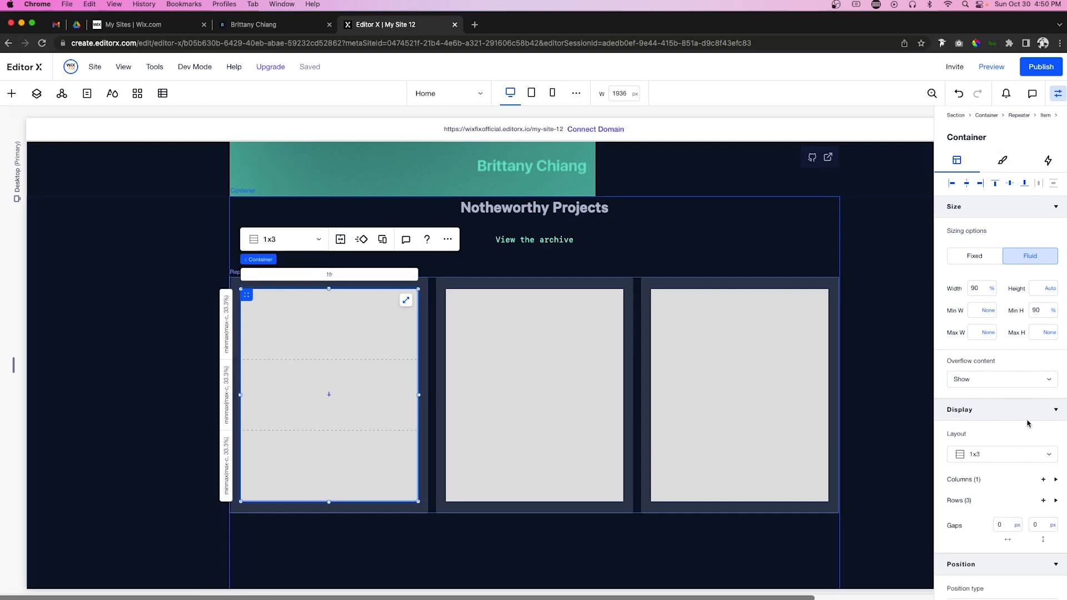
{"action": "left_click", "coordinate": [1041, 526]}
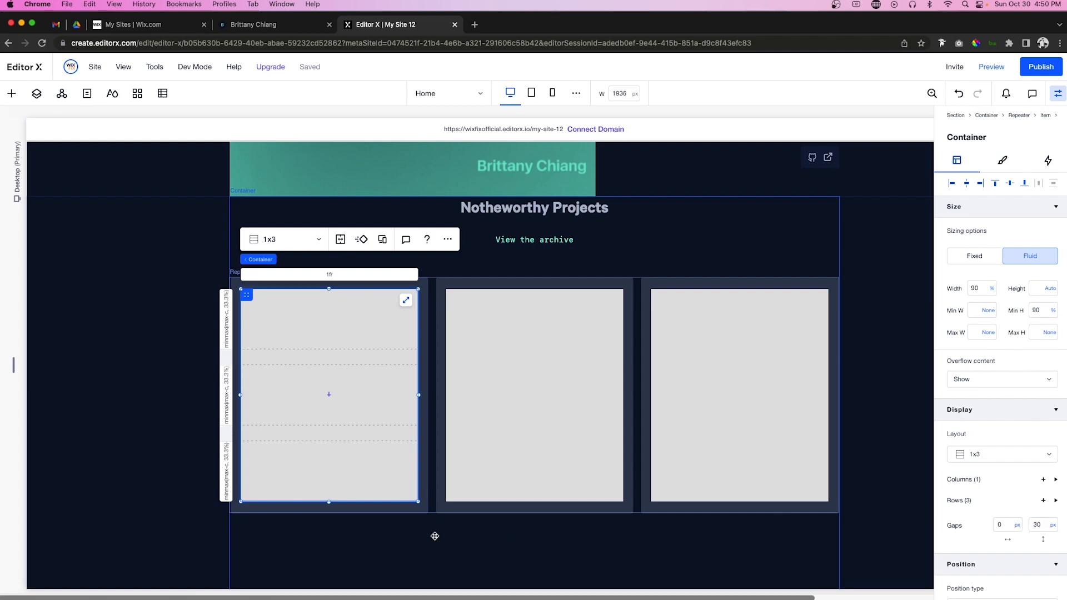
{"action": "left_click", "coordinate": [1001, 164]}
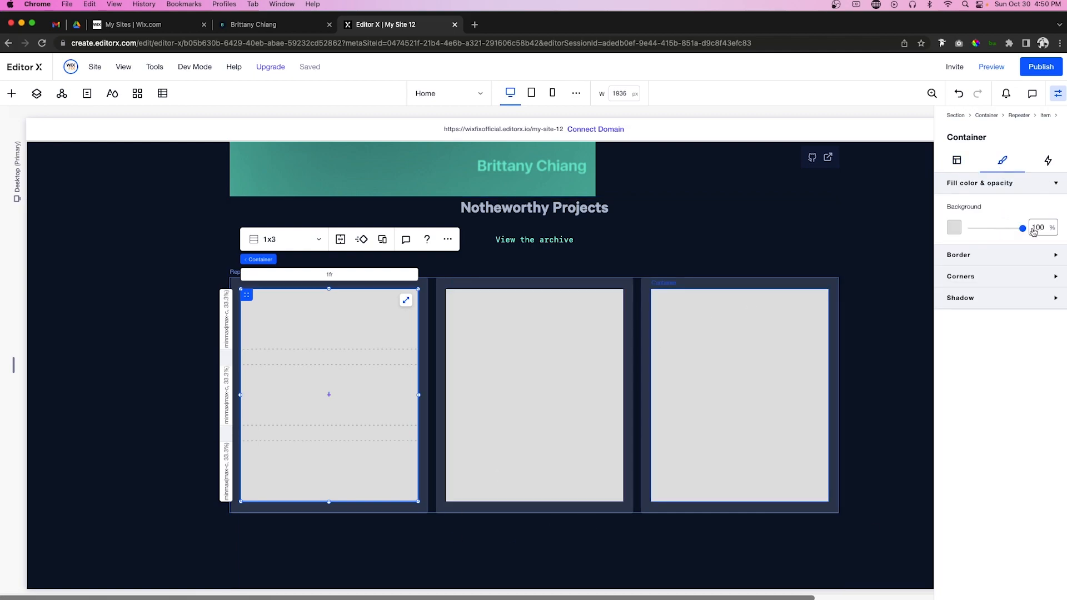
{"action": "left_click_drag", "start_coordinate": [1023, 228], "coordinate": [908, 230]}
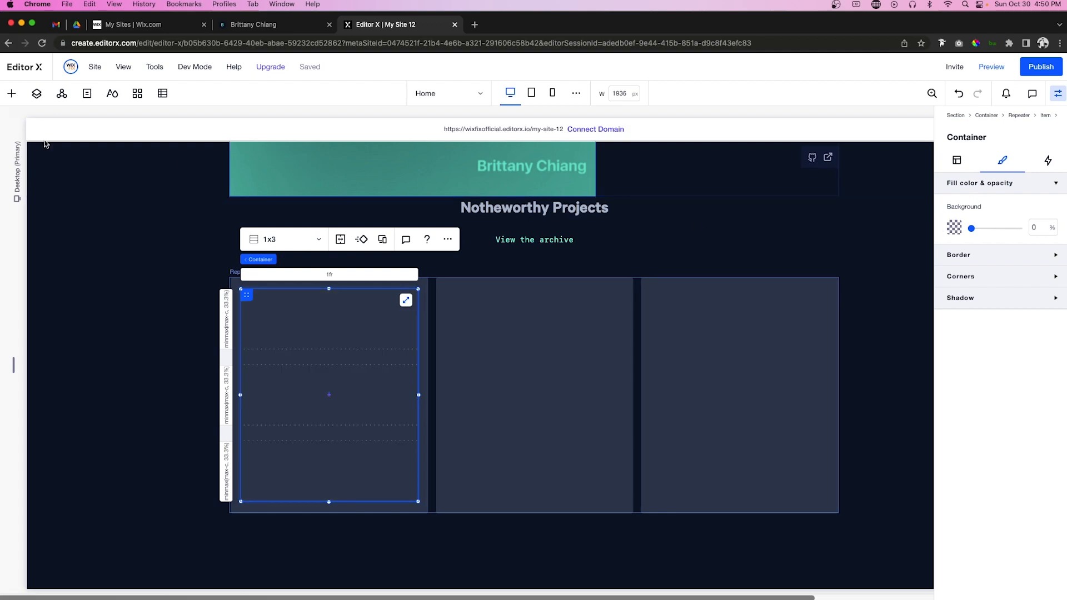
Step: Add a 69 px container to the card's top row, stretched to fill and split into two columns
{"action": "left_click", "coordinate": [9, 94]}
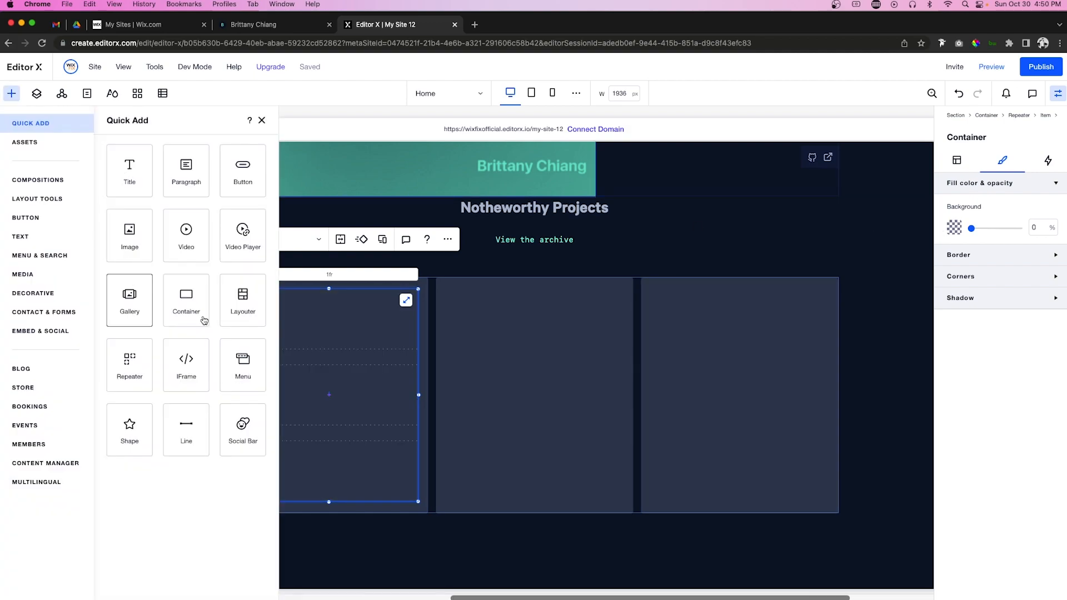
{"action": "left_click_drag", "start_coordinate": [188, 312], "coordinate": [321, 400]}
{"action": "left_click_drag", "start_coordinate": [310, 447], "coordinate": [306, 339]}
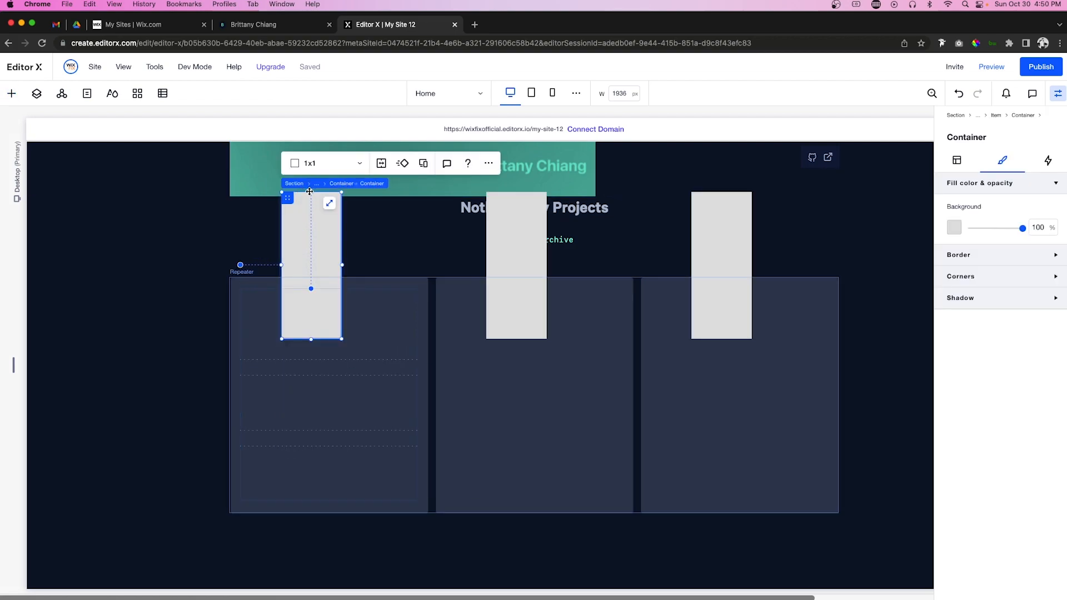
{"action": "left_click_drag", "start_coordinate": [309, 191], "coordinate": [351, 314]}
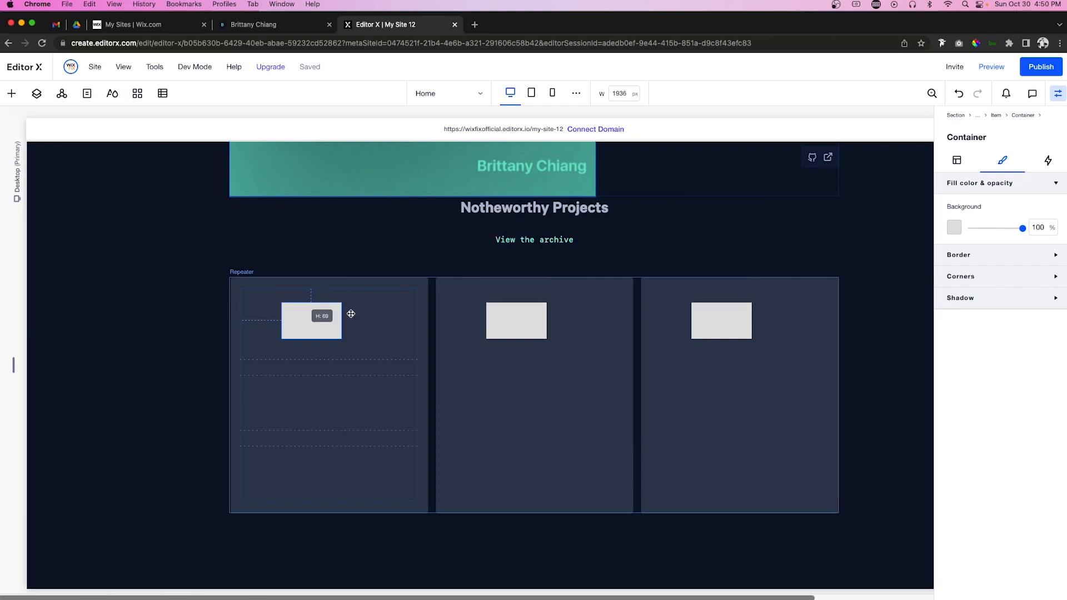
{"action": "left_click", "coordinate": [350, 307]}
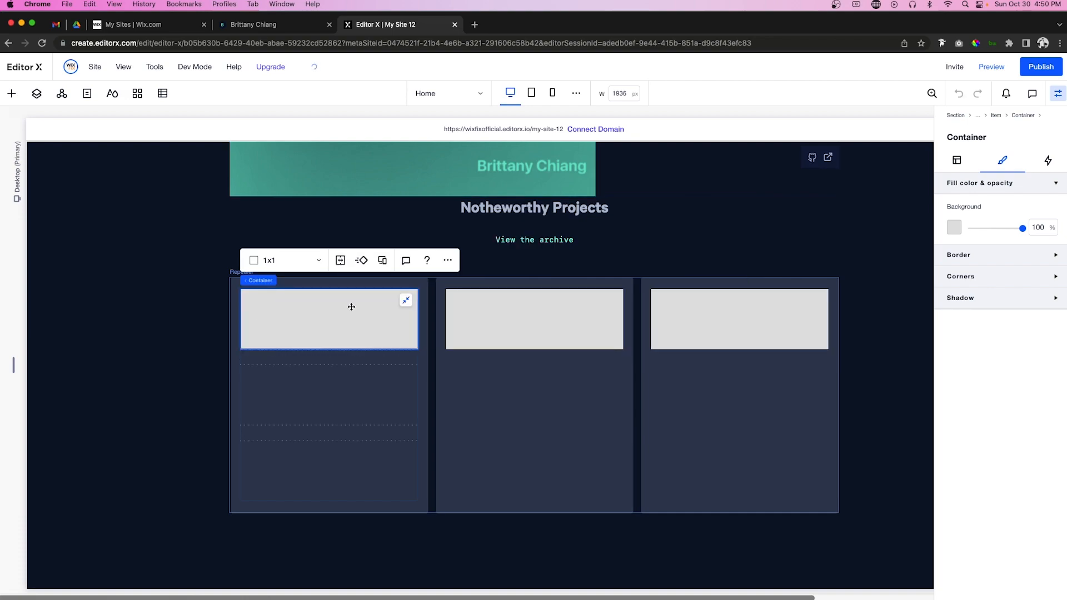
{"action": "left_click", "coordinate": [318, 260]}
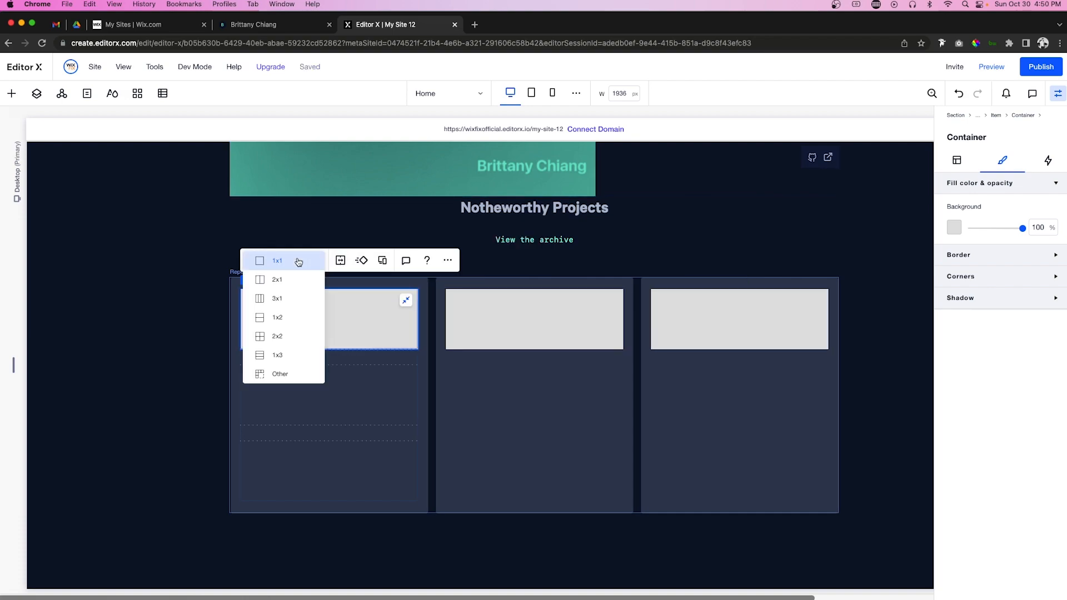
{"action": "left_click", "coordinate": [286, 286]}
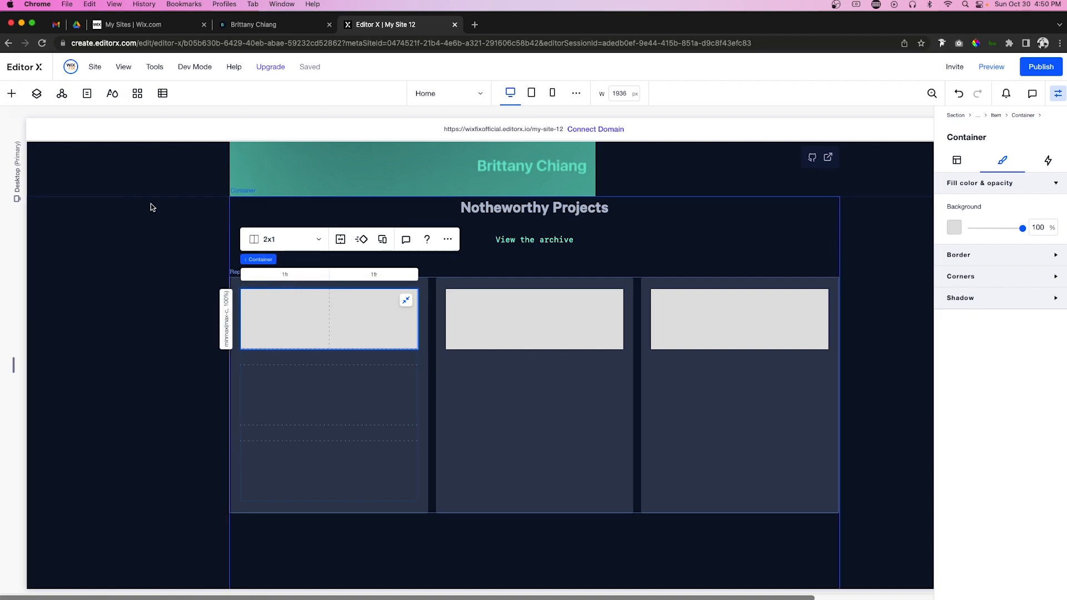
Step: Place the folder icon image from uploads, 60 px wide, docked left and vertically centred
{"action": "left_click", "coordinate": [11, 93]}
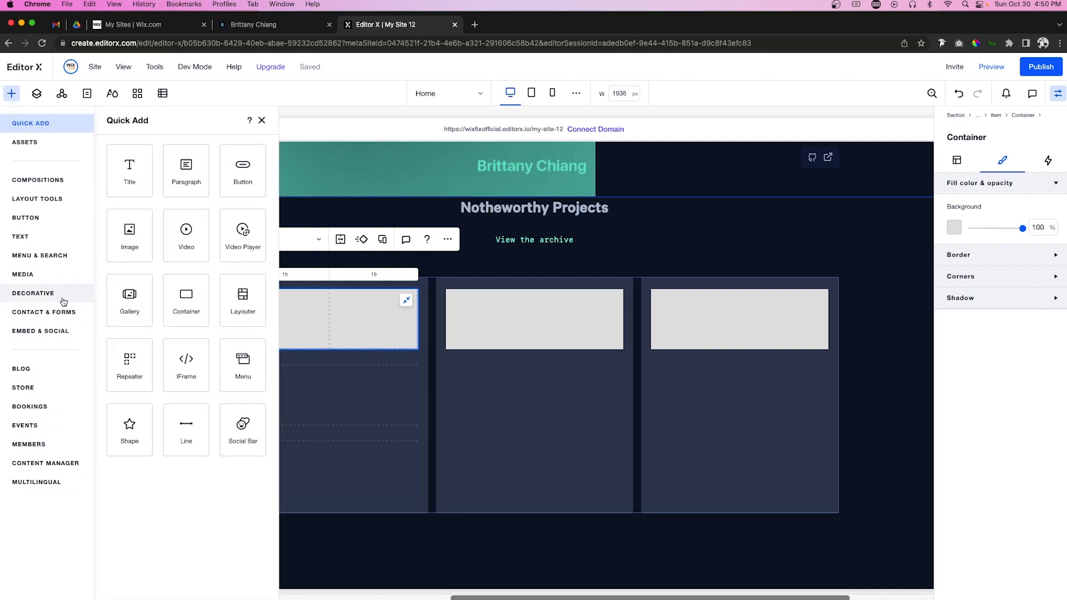
{"action": "left_click", "coordinate": [22, 274]}
{"action": "mouse_move", "coordinate": [287, 325]}
{"action": "mouse_move", "coordinate": [288, 325]}
{"action": "left_mouse_down"}
{"action": "mouse_move", "coordinate": [478, 334]}
{"action": "mouse_move", "coordinate": [309, 337]}
{"action": "mouse_move", "coordinate": [281, 324]}
{"action": "left_mouse_up"}
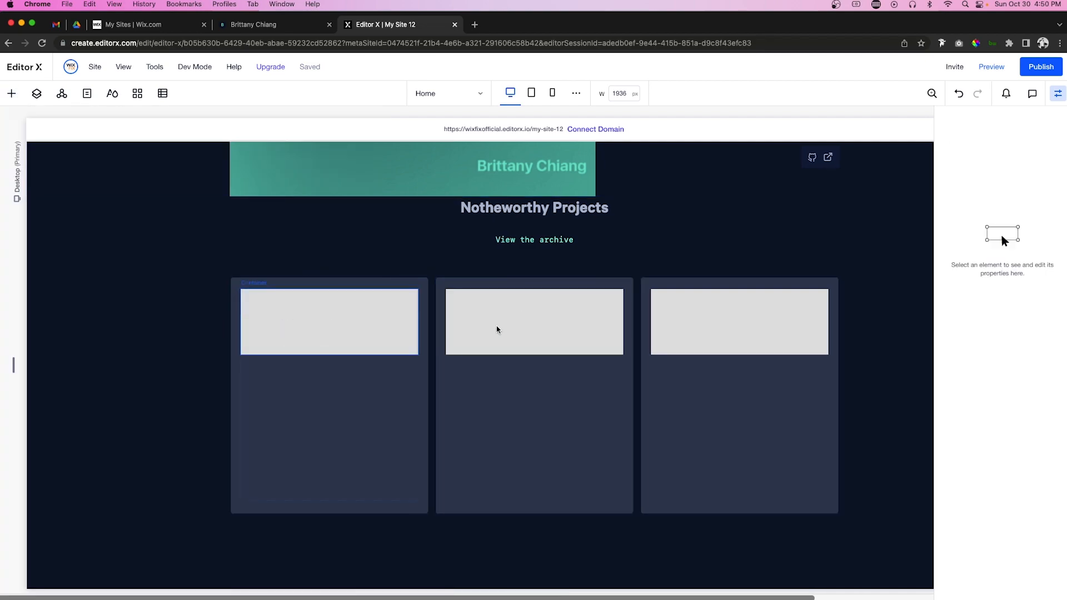
{"action": "left_click", "coordinate": [952, 163]}
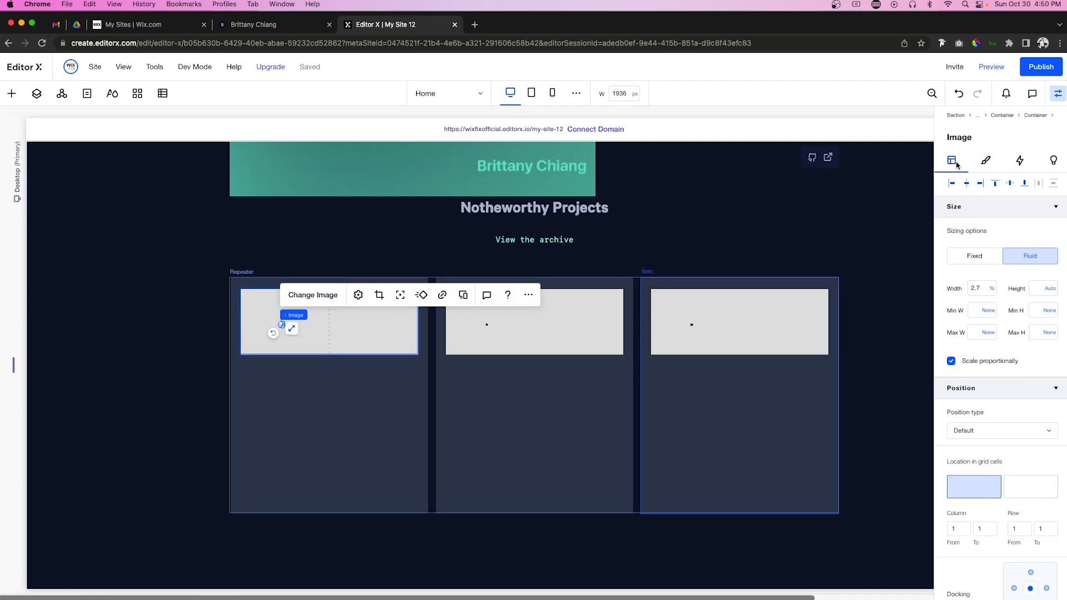
{"action": "left_click", "coordinate": [983, 290]}
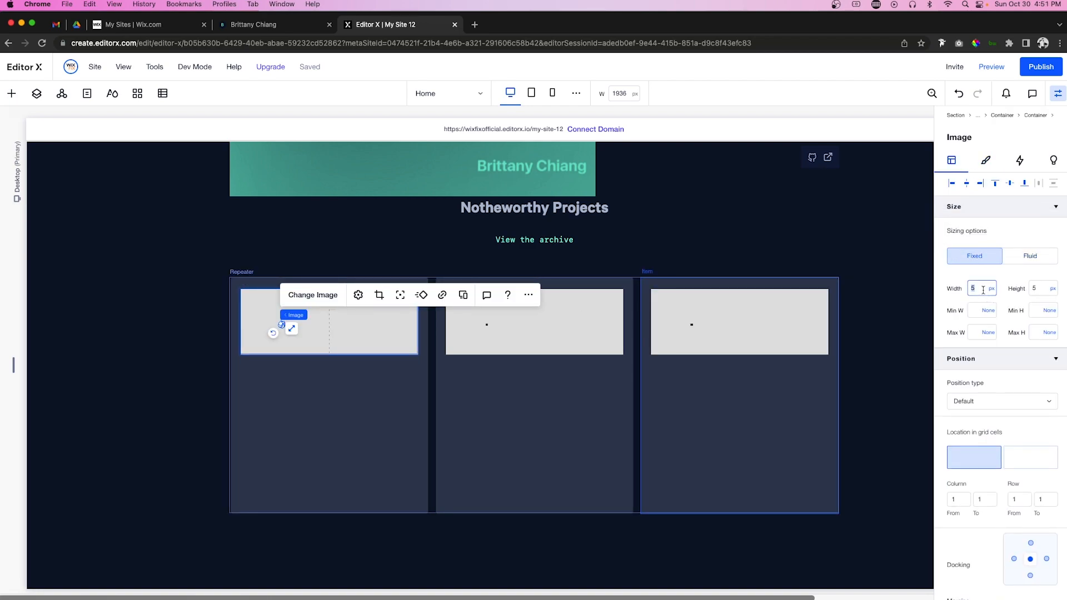
{"action": "key", "text": "Return"}
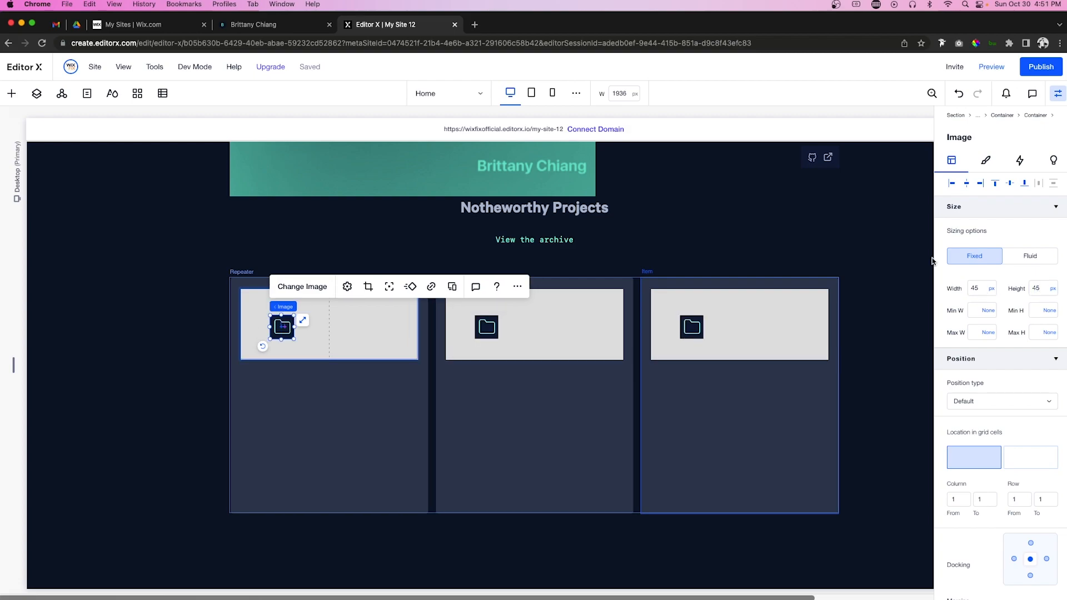
{"action": "left_click", "coordinate": [982, 288]}
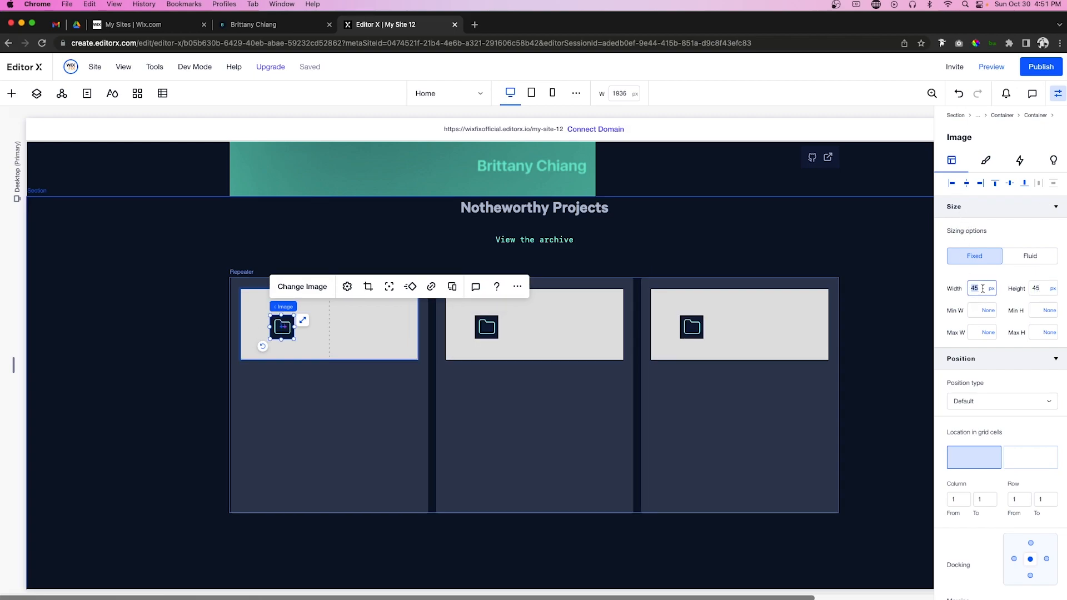
{"action": "type", "text": "60"}
{"action": "key", "text": "Return"}
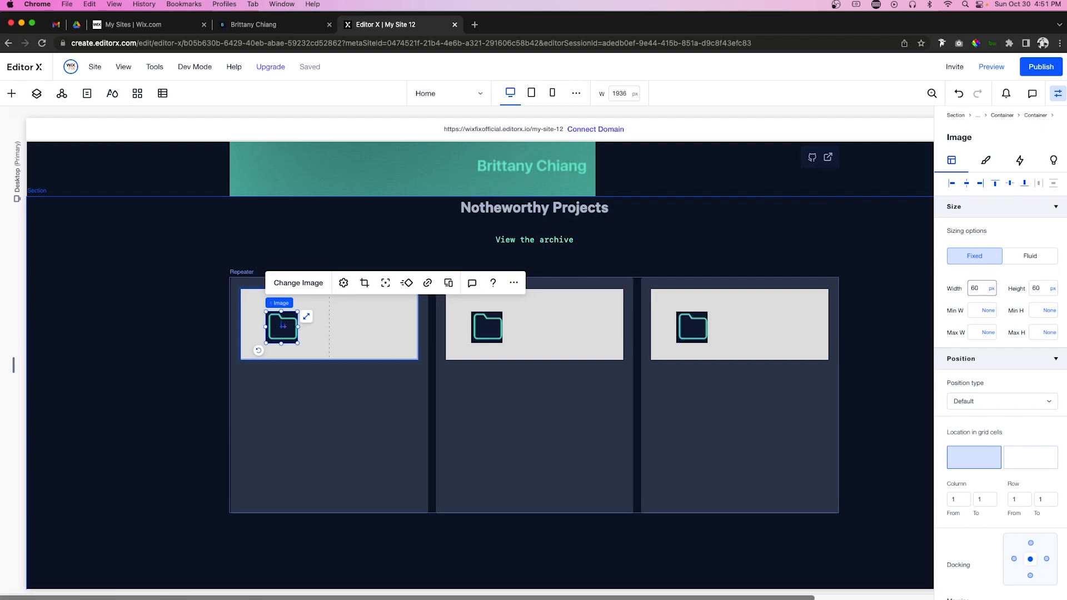
{"action": "left_click", "coordinate": [951, 183]}
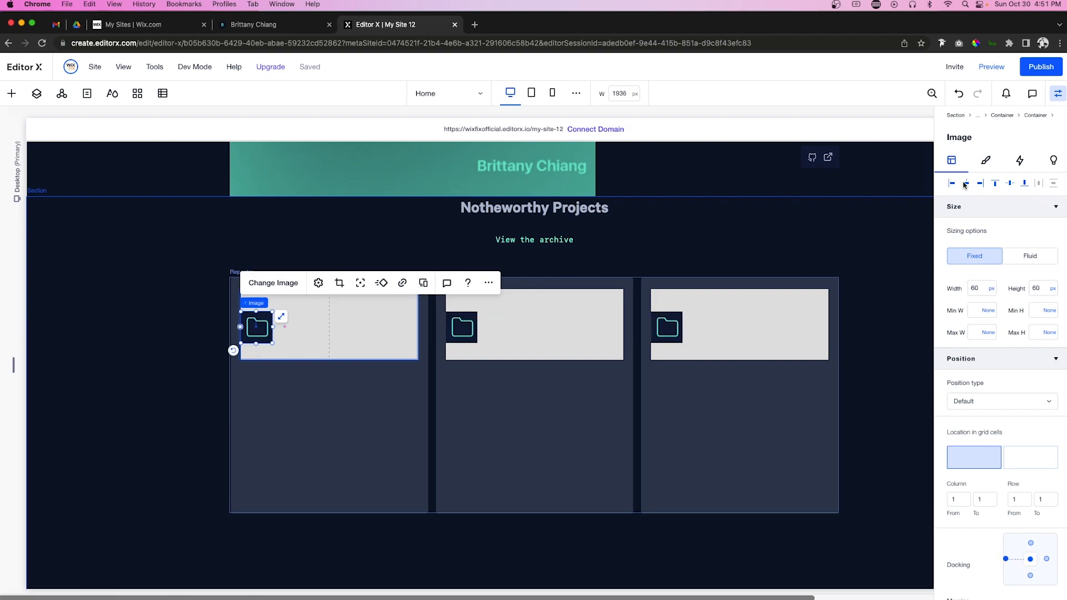
{"action": "left_click", "coordinate": [1008, 184]}
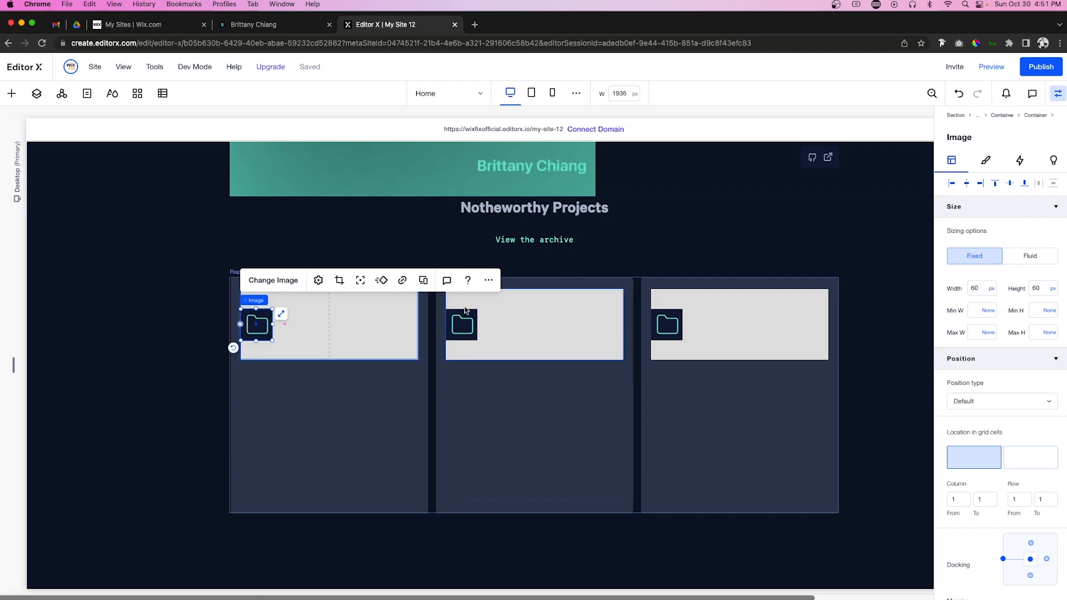
Step: Place the link icon image in the middle cell at 50% width, vertically centred
{"action": "left_click", "coordinate": [11, 93]}
{"action": "left_click_drag", "start_coordinate": [270, 262], "coordinate": [584, 321]}
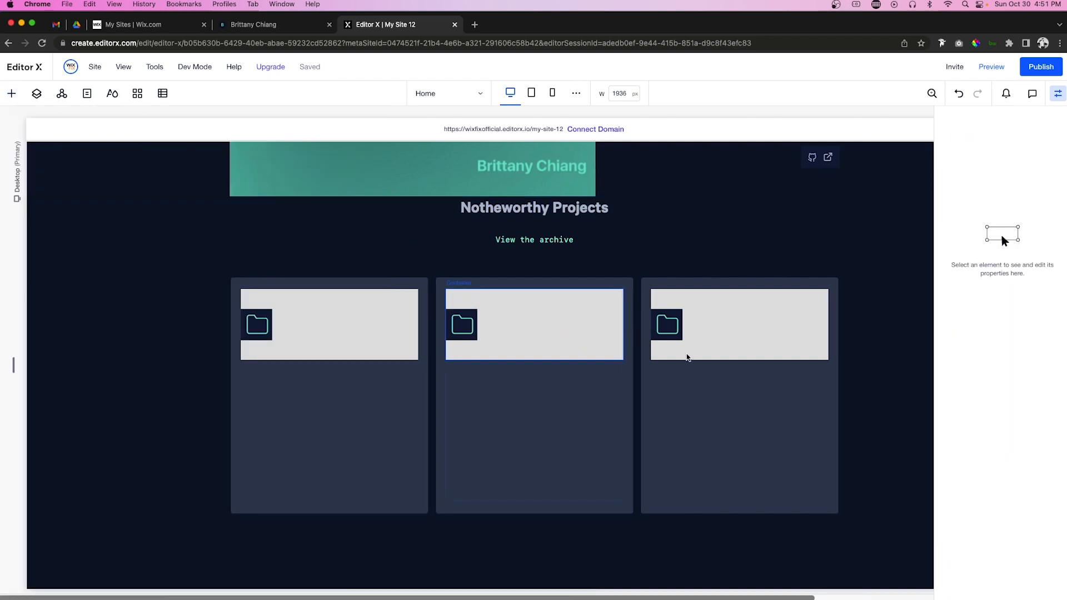
{"action": "left_click", "coordinate": [985, 289]}
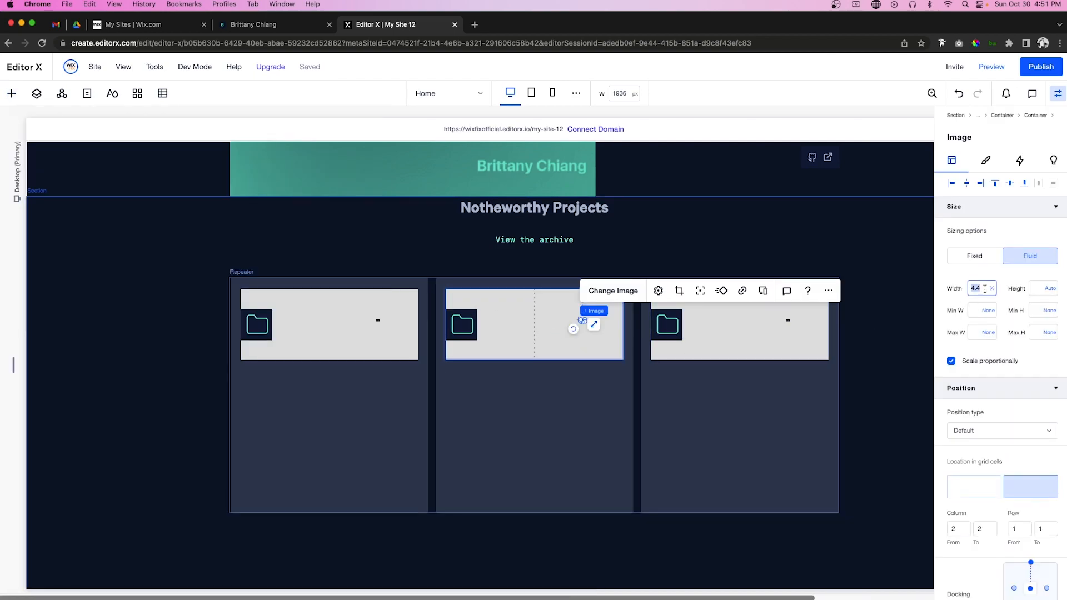
{"action": "type", "text": "50"}
{"action": "key", "text": "Return"}
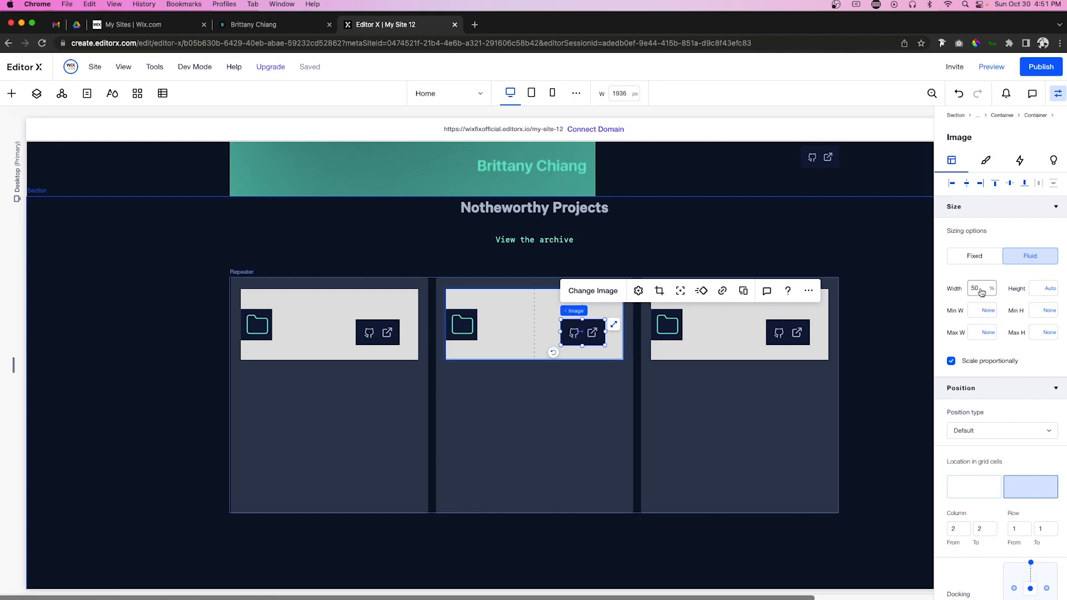
{"action": "left_click", "coordinate": [1010, 183]}
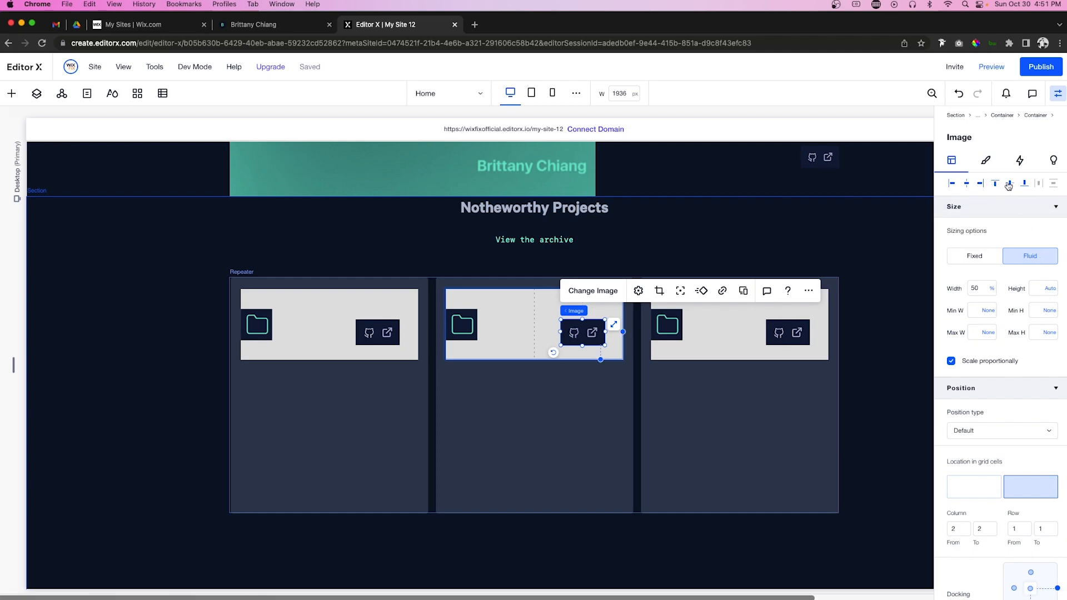
Step: Set the icon row's minimum height to min-content
{"action": "left_click", "coordinate": [507, 384]}
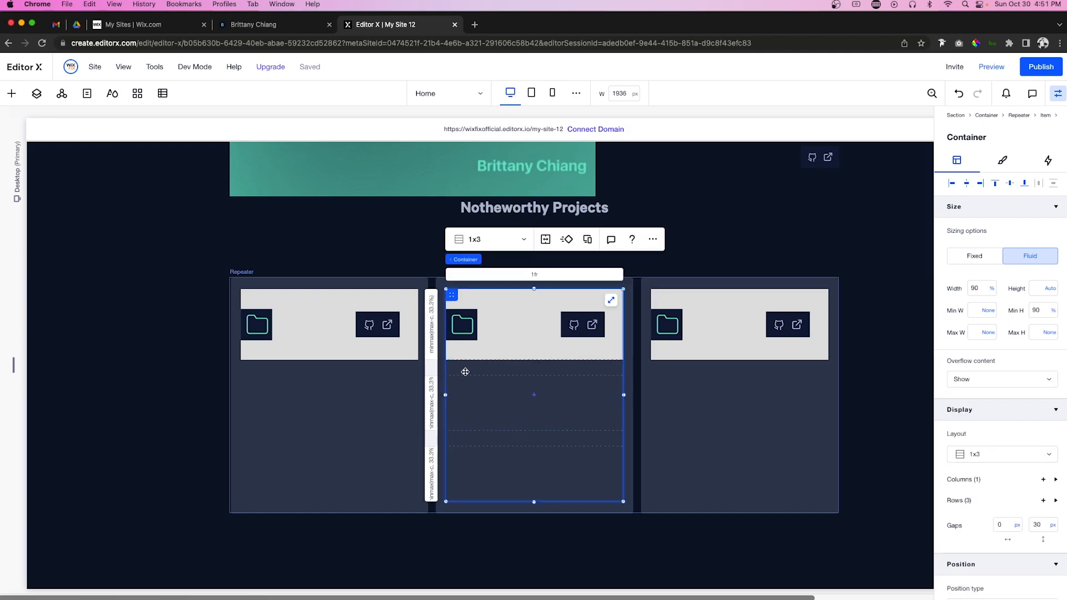
{"action": "left_click", "coordinate": [429, 319]}
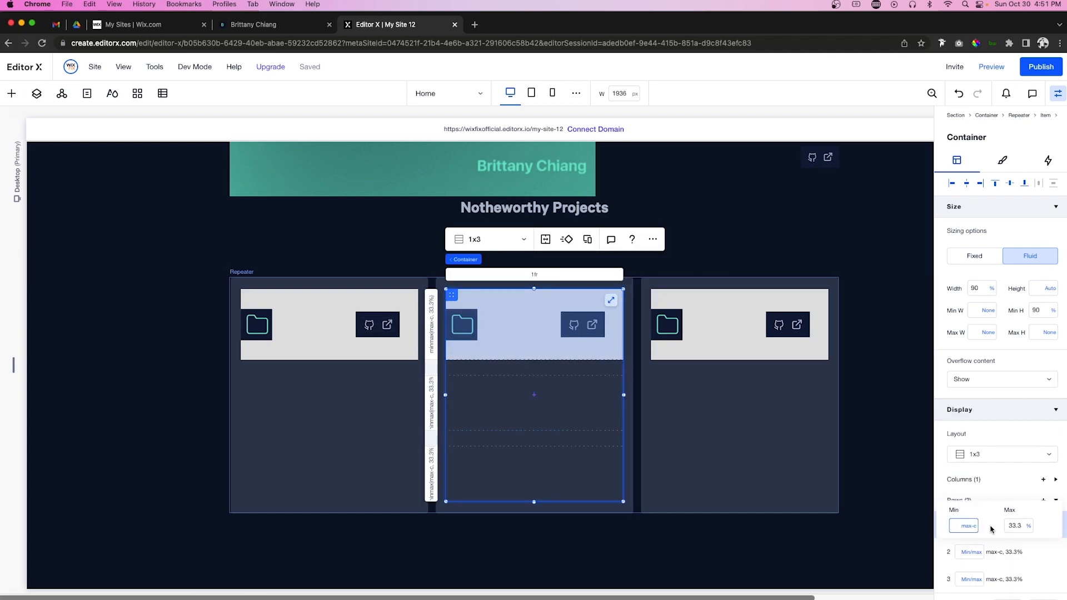
{"action": "left_click", "coordinate": [972, 528]}
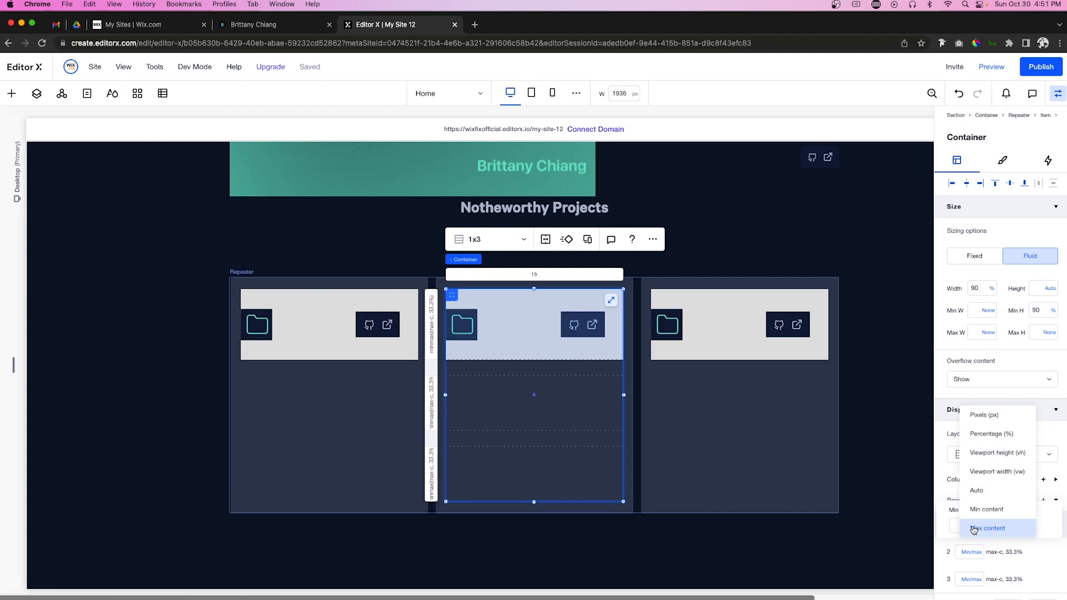
{"action": "left_click", "coordinate": [984, 509]}
{"action": "left_click", "coordinate": [509, 319]}
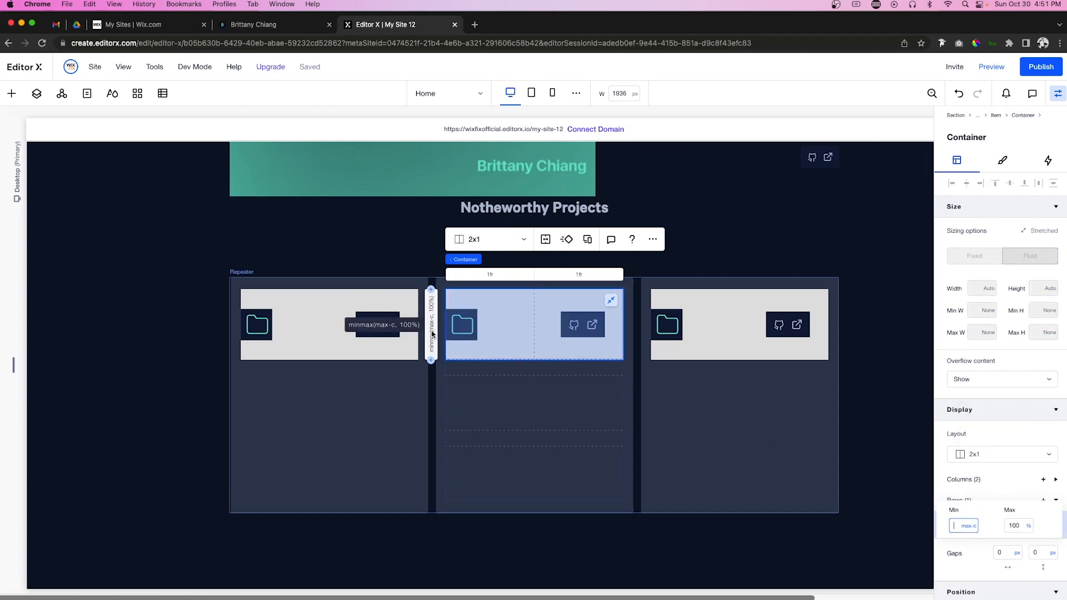
{"action": "left_click", "coordinate": [969, 526]}
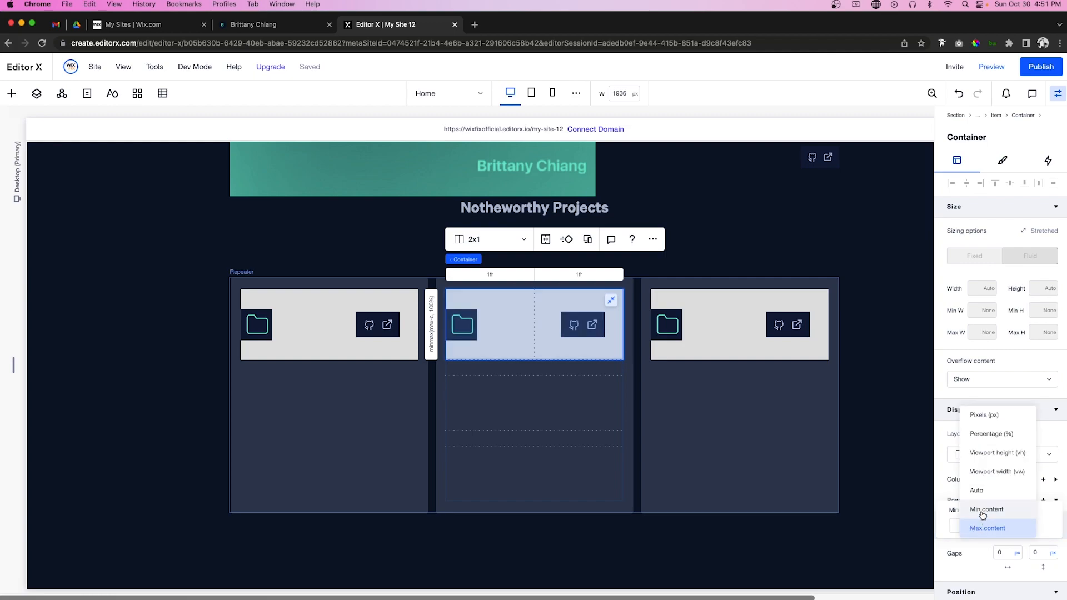
{"action": "left_click", "coordinate": [982, 509]}
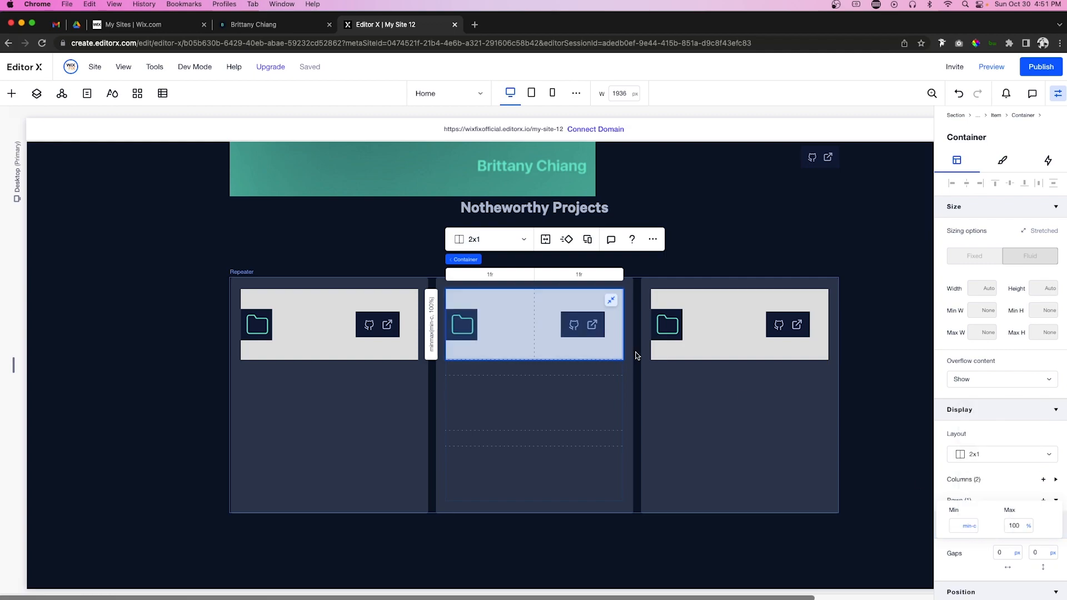
{"action": "left_click", "coordinate": [1002, 161]}
Step: Set the card background opacity to 0 and align the link icons to the right
{"action": "left_click_drag", "start_coordinate": [1020, 233], "coordinate": [896, 236]}
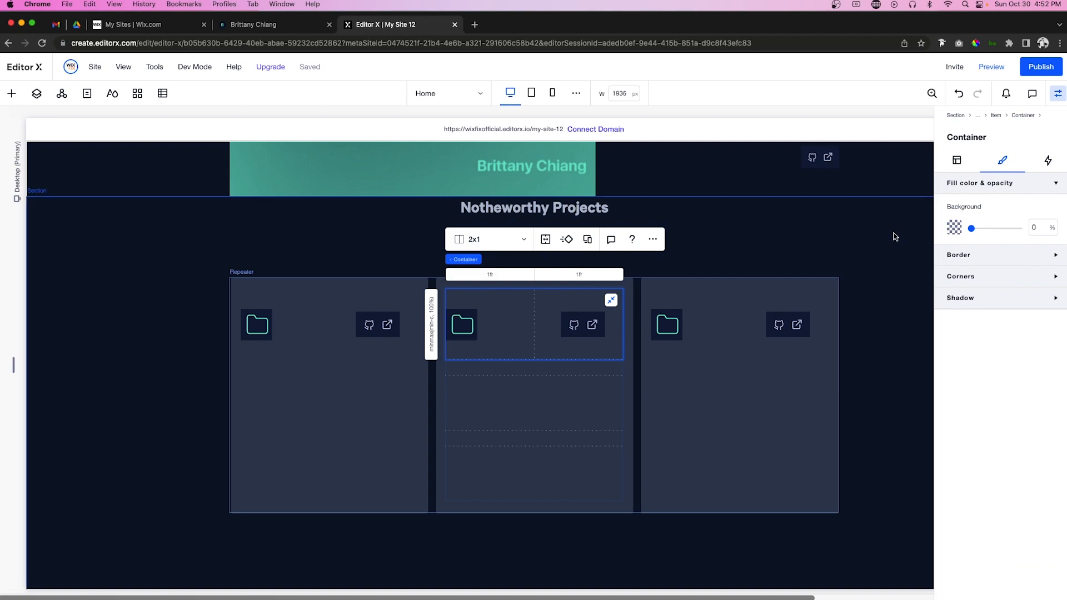
{"action": "left_click", "coordinate": [587, 326]}
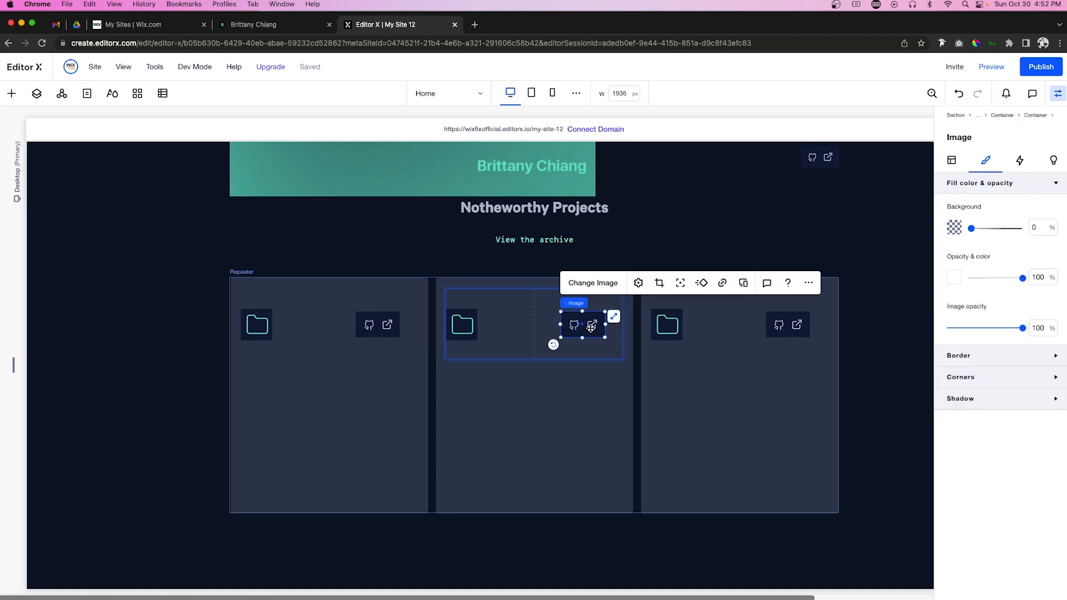
{"action": "left_click", "coordinate": [951, 159]}
{"action": "left_click", "coordinate": [979, 185]}
{"action": "scroll", "coordinate": [981, 278], "scroll_direction": "down", "scroll_amount": 3}
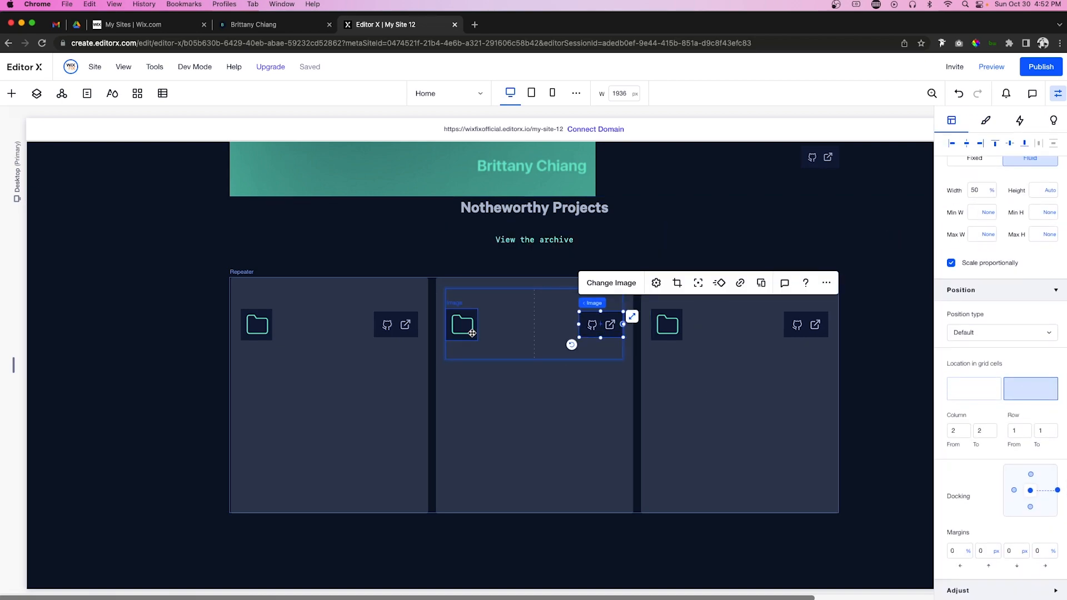
Step: Give the inner icon row no minimum height and a 100% width
{"action": "left_click", "coordinate": [469, 331]}
{"action": "left_click", "coordinate": [537, 330]}
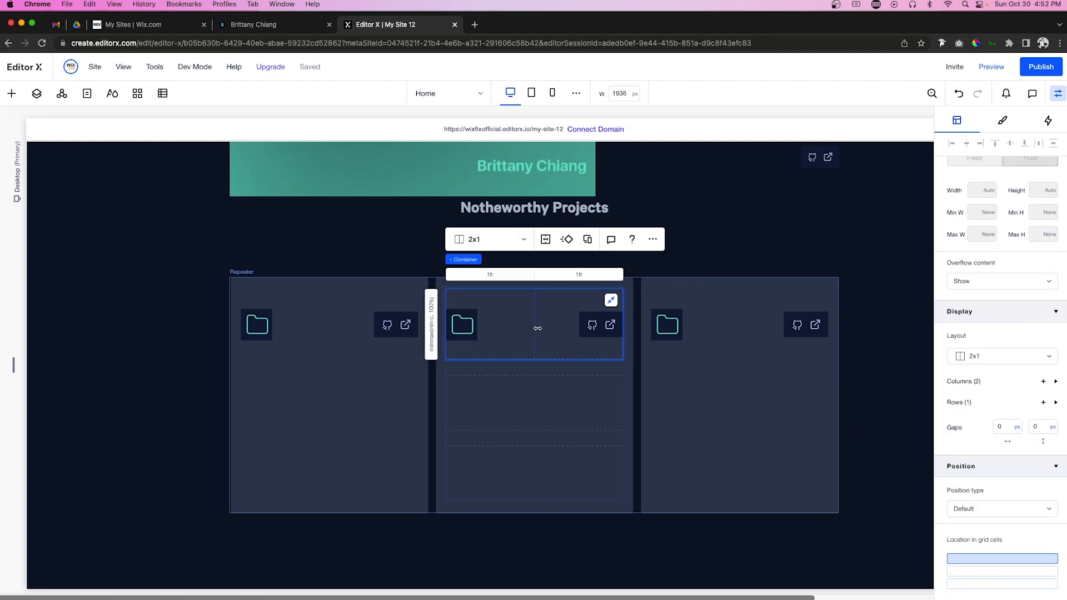
{"action": "left_click", "coordinate": [432, 324]}
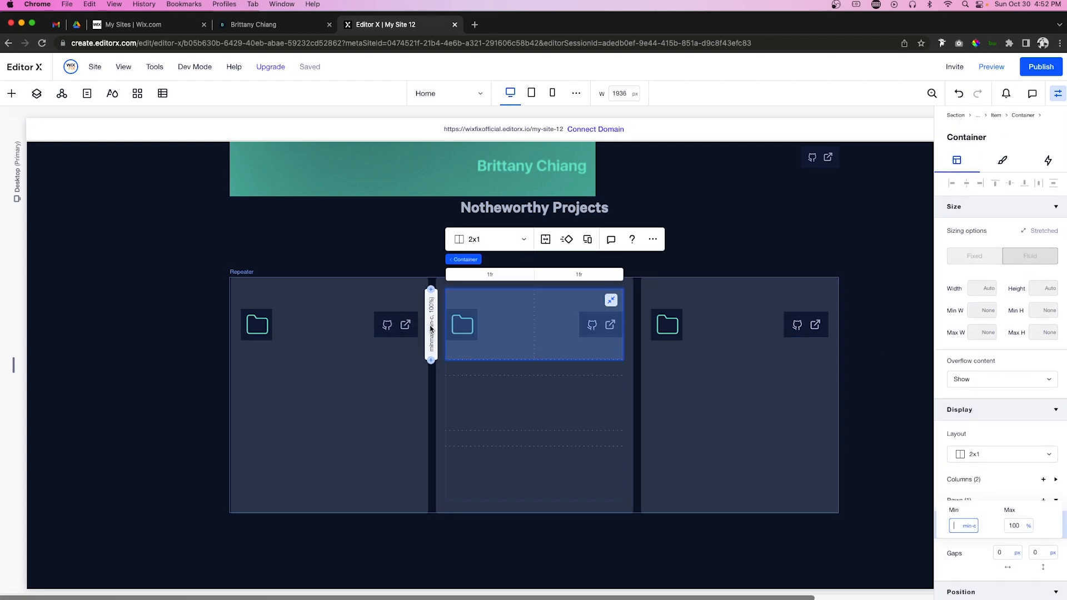
{"action": "left_click", "coordinate": [460, 408]}
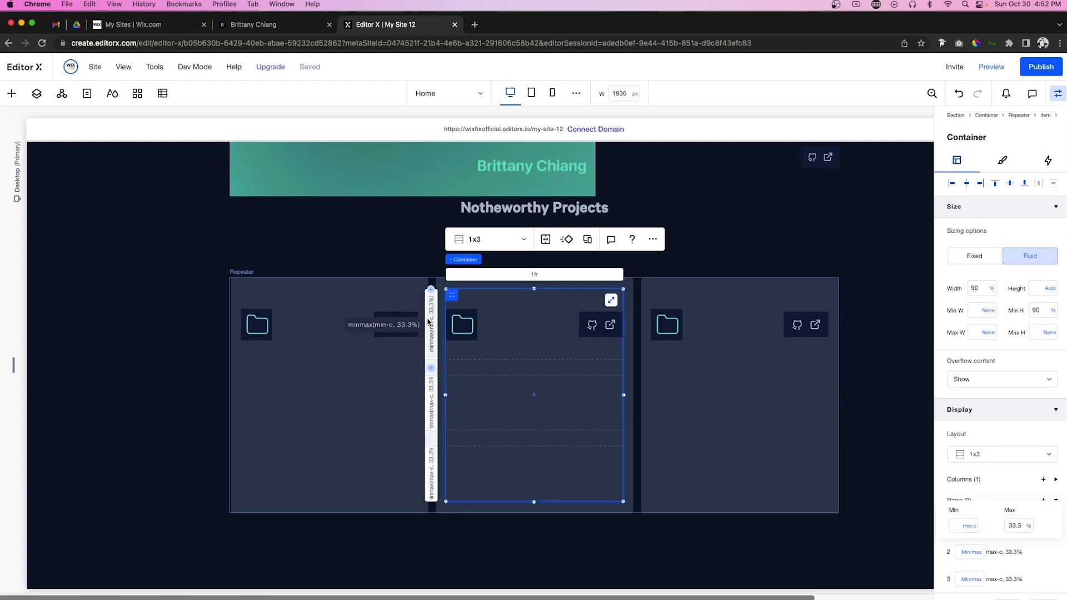
{"action": "left_click", "coordinate": [610, 302]}
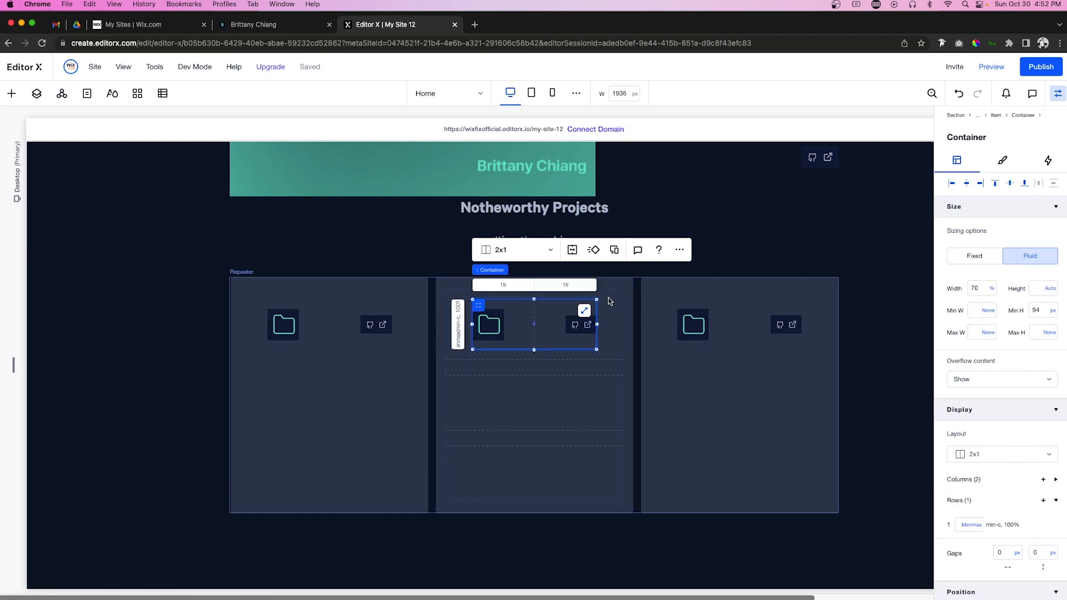
{"action": "left_click", "coordinate": [1052, 310]}
{"action": "left_click", "coordinate": [1033, 292]}
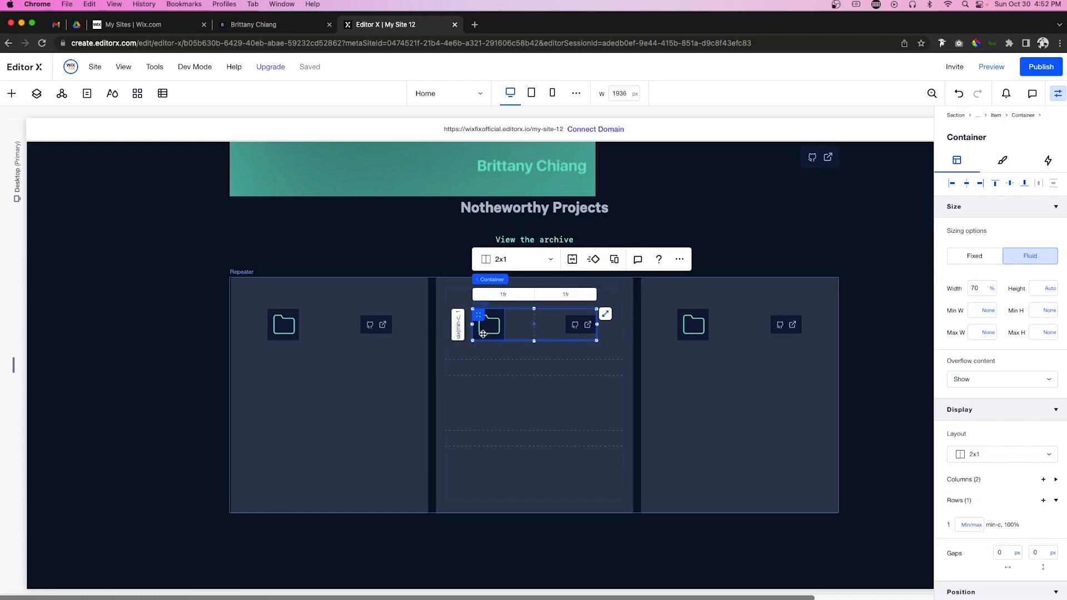
{"action": "type", "text": "100"}
{"action": "key", "text": "Return"}
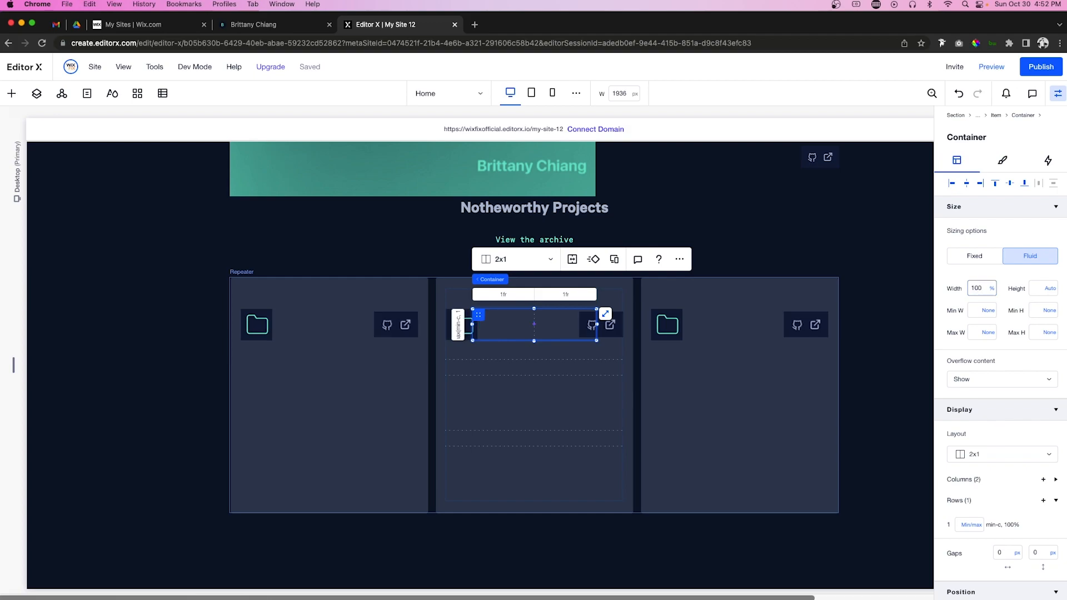
Step: Set the outer card container's first row maximum to min-content
{"action": "left_click", "coordinate": [533, 350]}
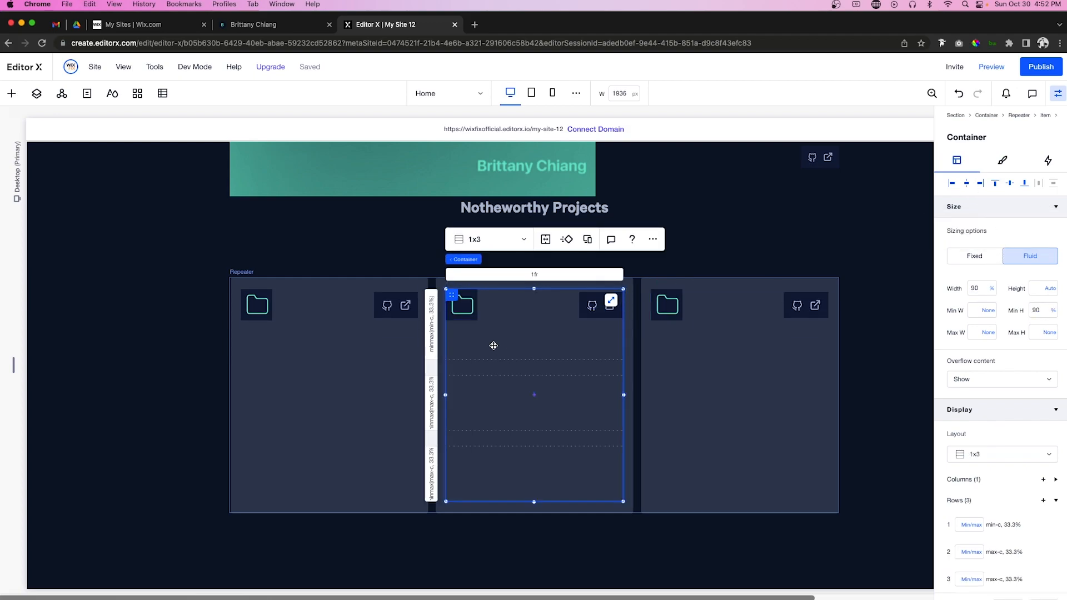
{"action": "left_click", "coordinate": [971, 525]}
{"action": "left_click", "coordinate": [1028, 525]}
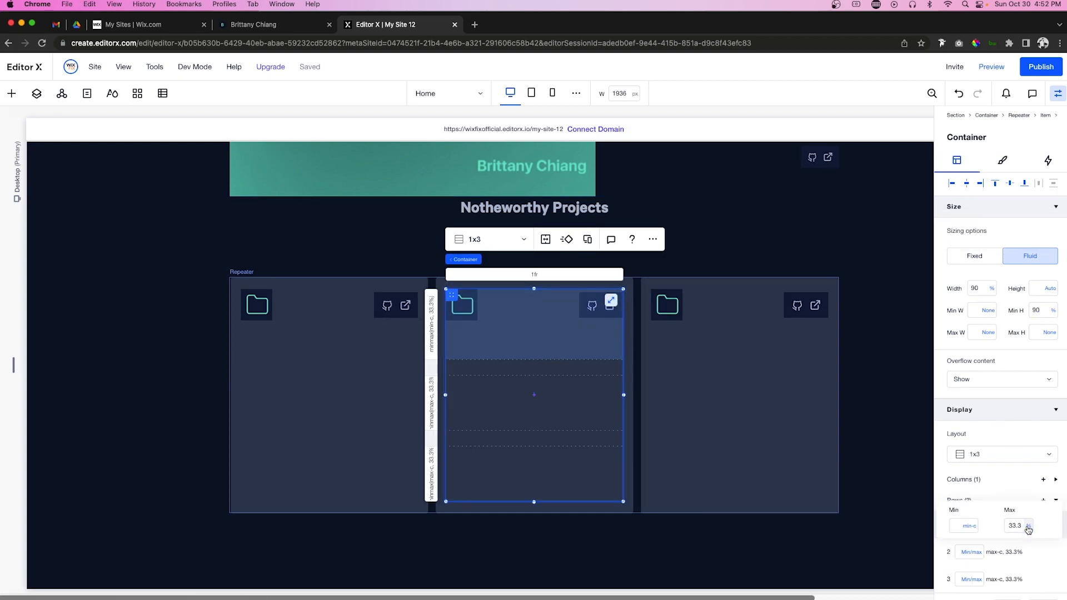
{"action": "left_click", "coordinate": [997, 572]}
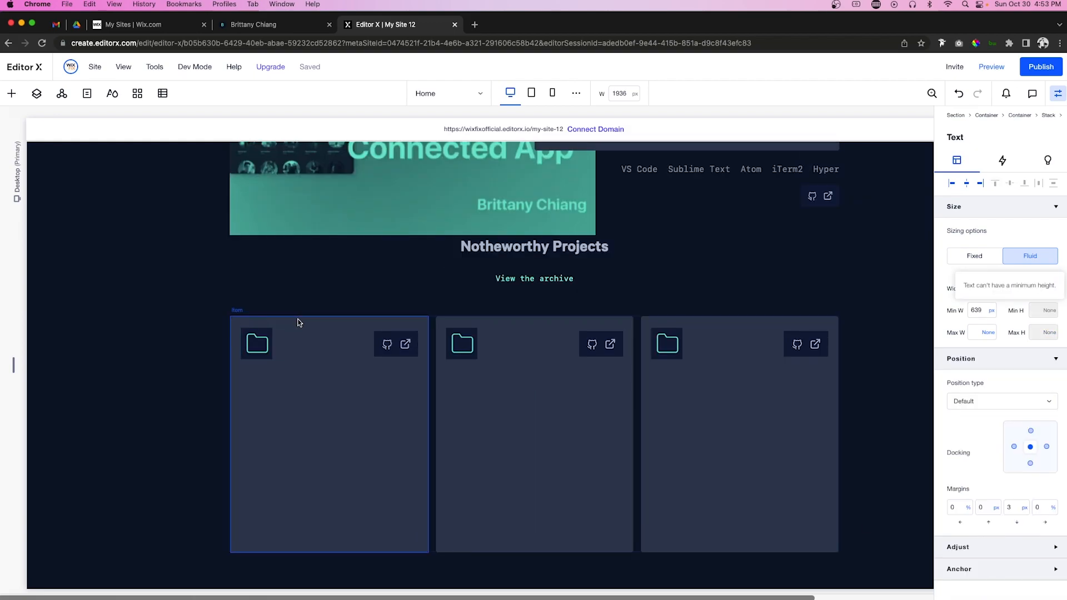
{"action": "left_click", "coordinate": [299, 322]}
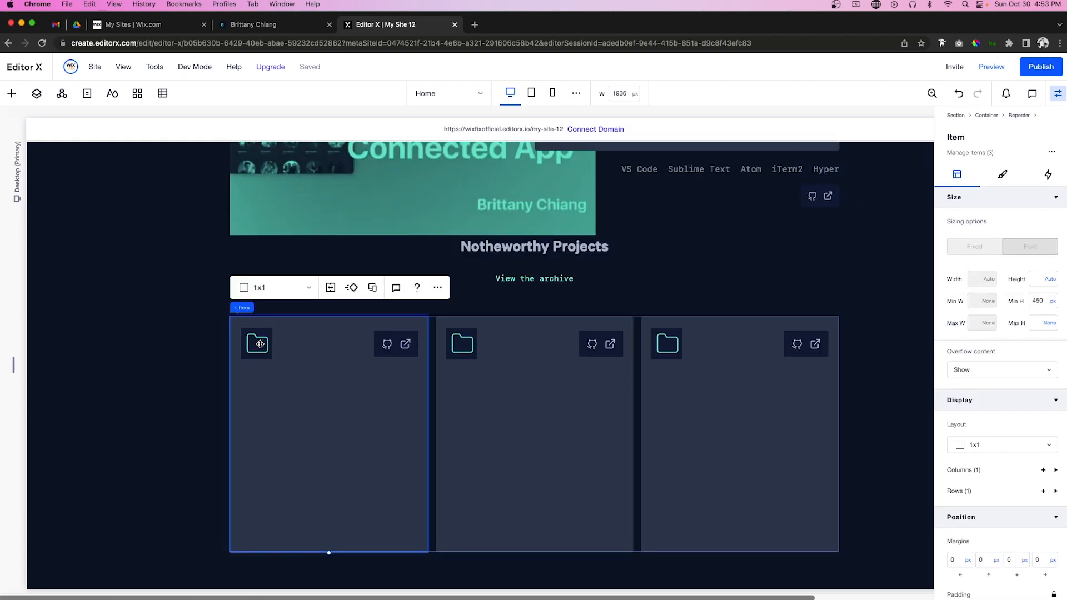
Step: Sample the dark navy colour 122240 from the page
{"action": "left_click", "coordinate": [977, 43]}
{"action": "left_click", "coordinate": [461, 337]}
{"action": "key", "text": "super+c"}
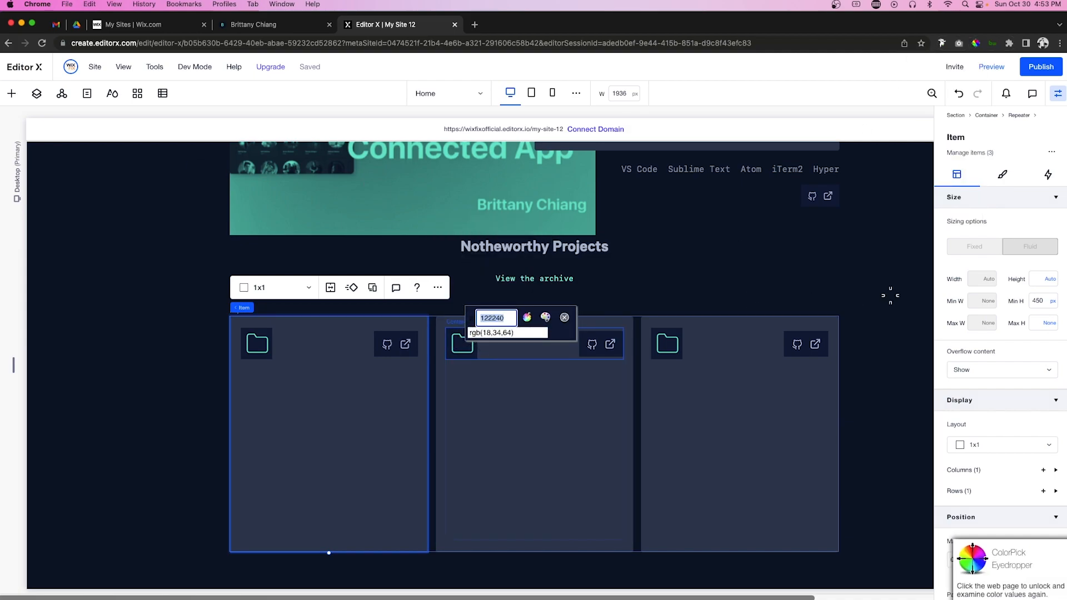
{"action": "left_click", "coordinate": [564, 318]}
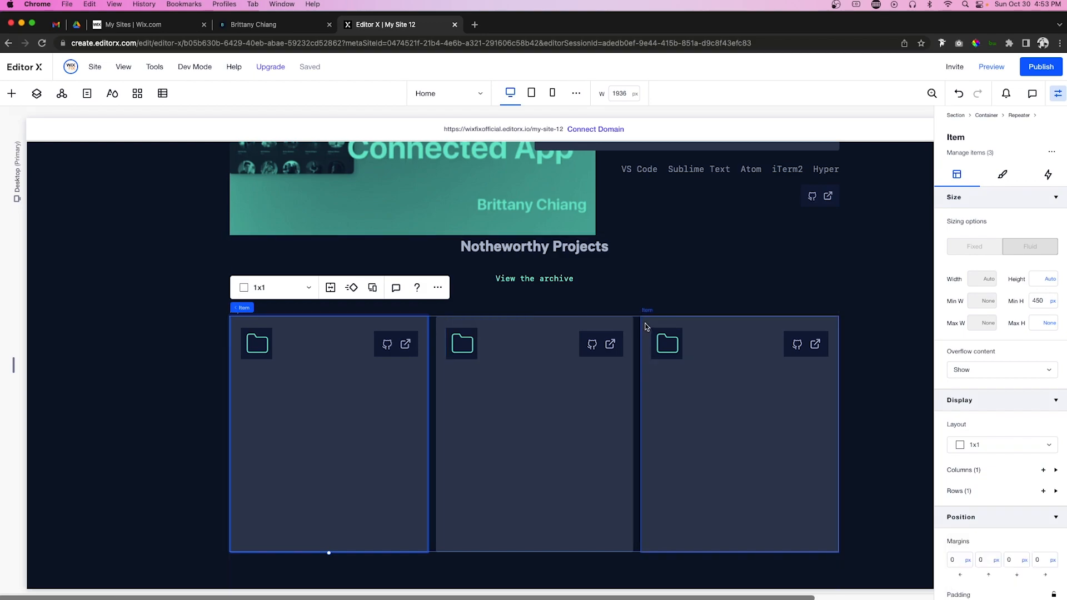
Step: Add a custom colour #122240 and apply it as the project cards' background fill
{"action": "left_click", "coordinate": [646, 326]}
{"action": "left_click", "coordinate": [1003, 177]}
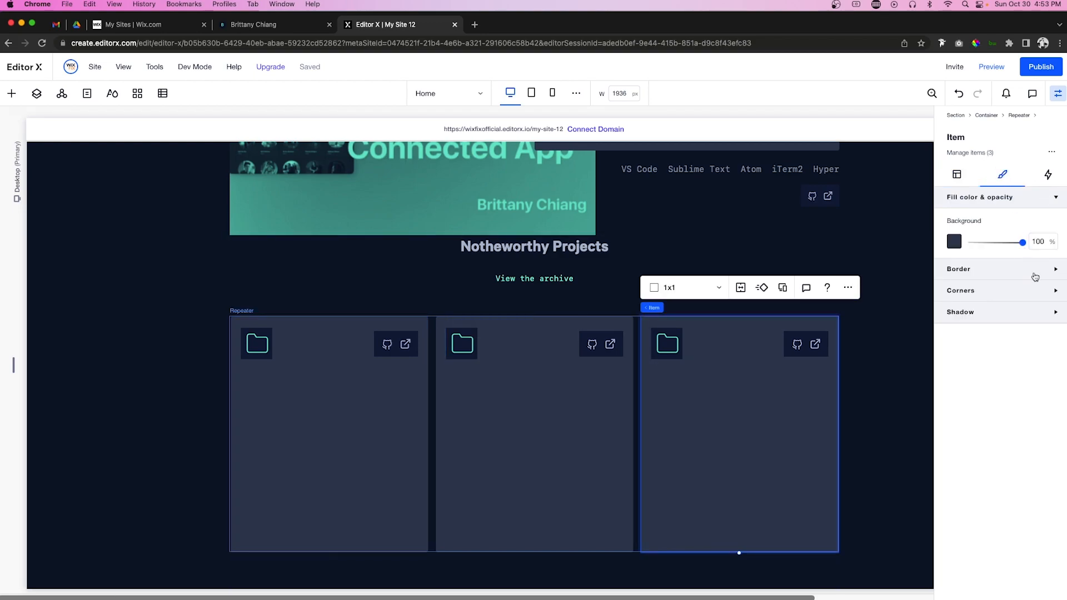
{"action": "left_click", "coordinate": [954, 239]}
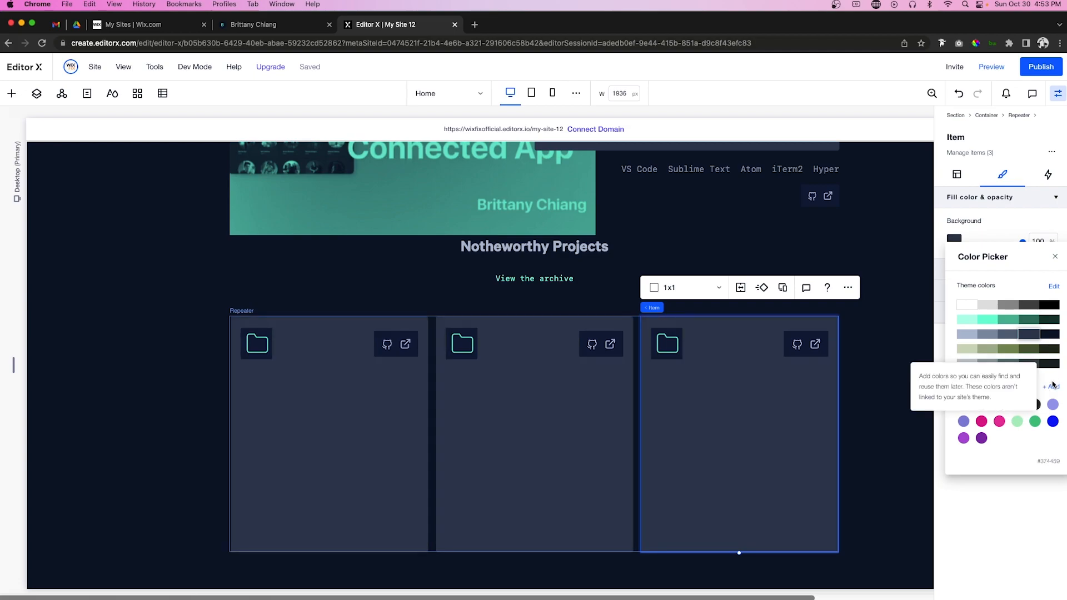
{"action": "left_click", "coordinate": [1053, 388]}
{"action": "double_click", "coordinate": [1020, 413]}
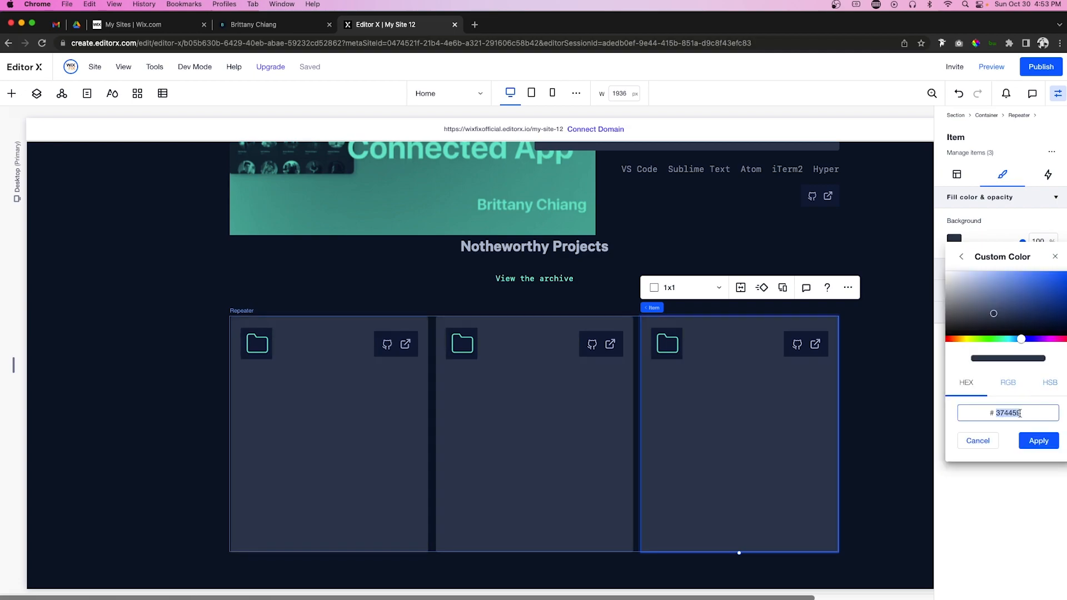
{"action": "key", "text": "super+v"}
{"action": "left_click", "coordinate": [1037, 441]}
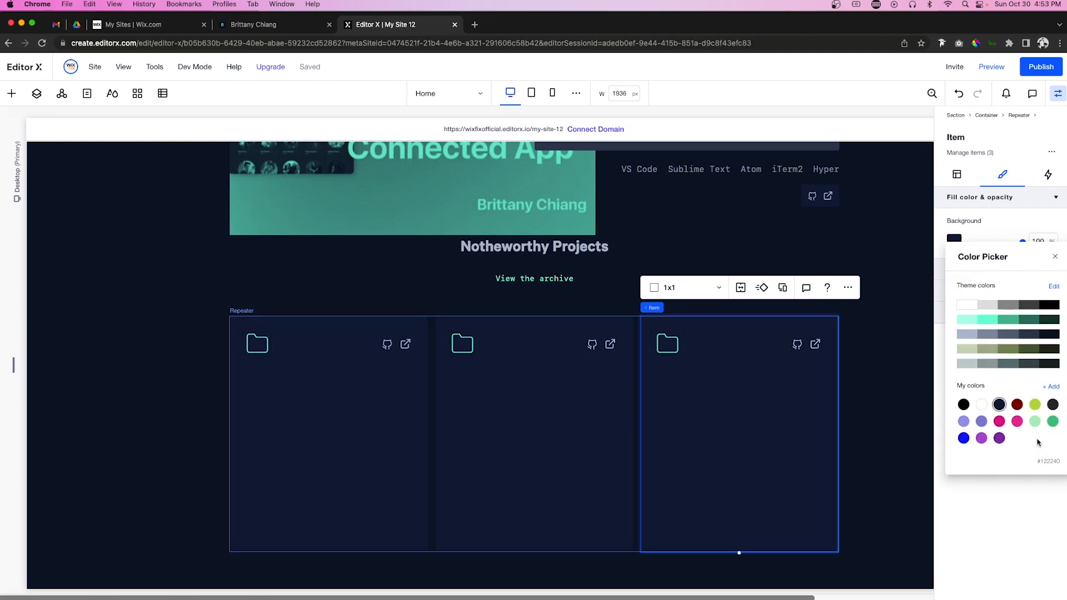
{"action": "left_click", "coordinate": [529, 245]}
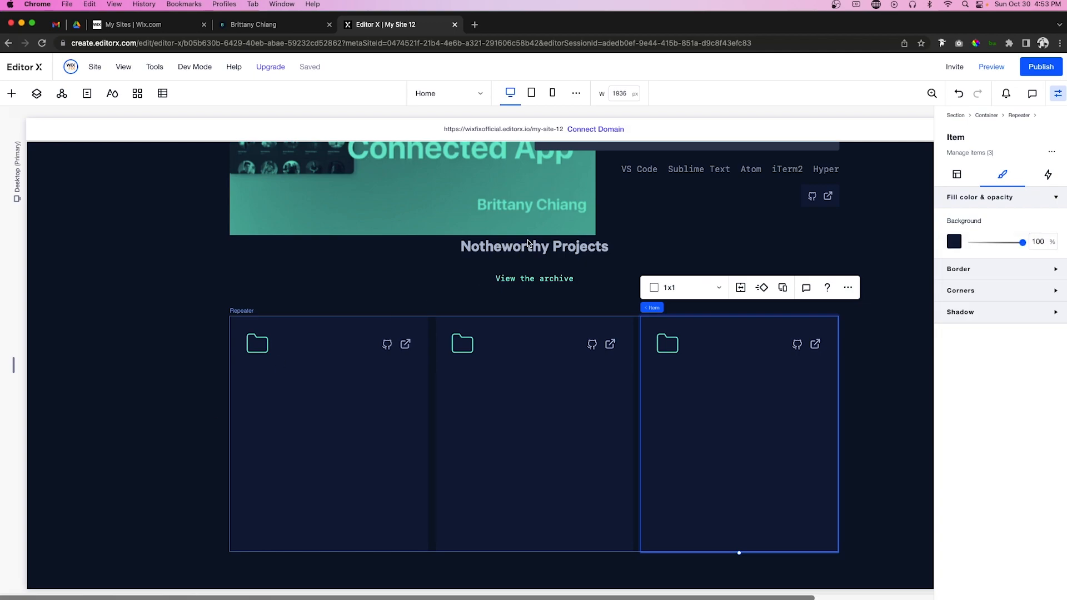
{"action": "left_click", "coordinate": [531, 246]}
{"action": "left_click", "coordinate": [291, 440]}
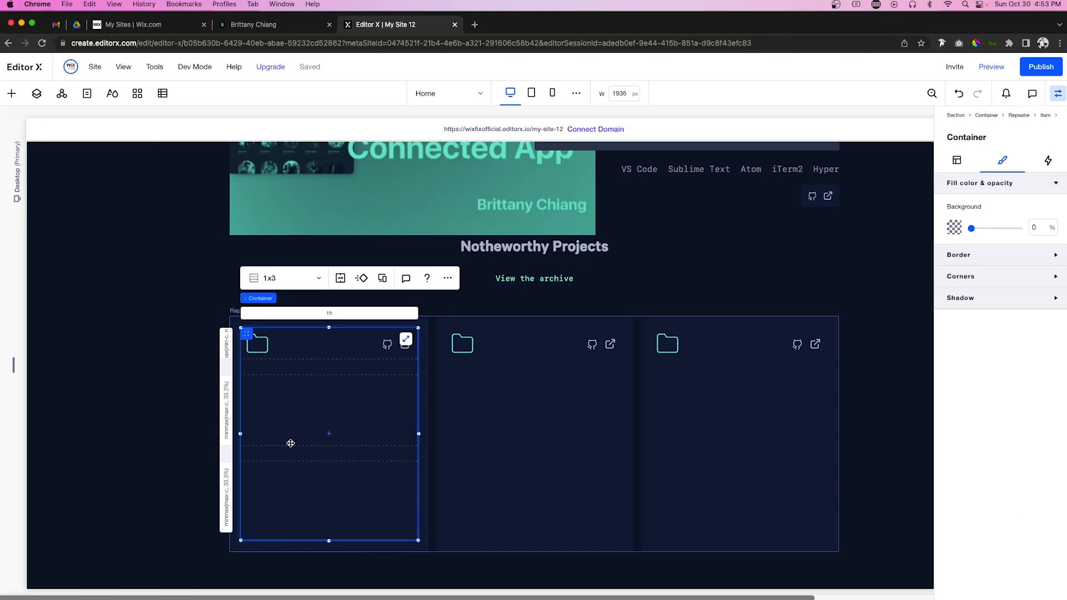
Step: Paste the Notheworthy Projects heading into the first card at 100% width, row 2, docked left and top
{"action": "left_click", "coordinate": [525, 243]}
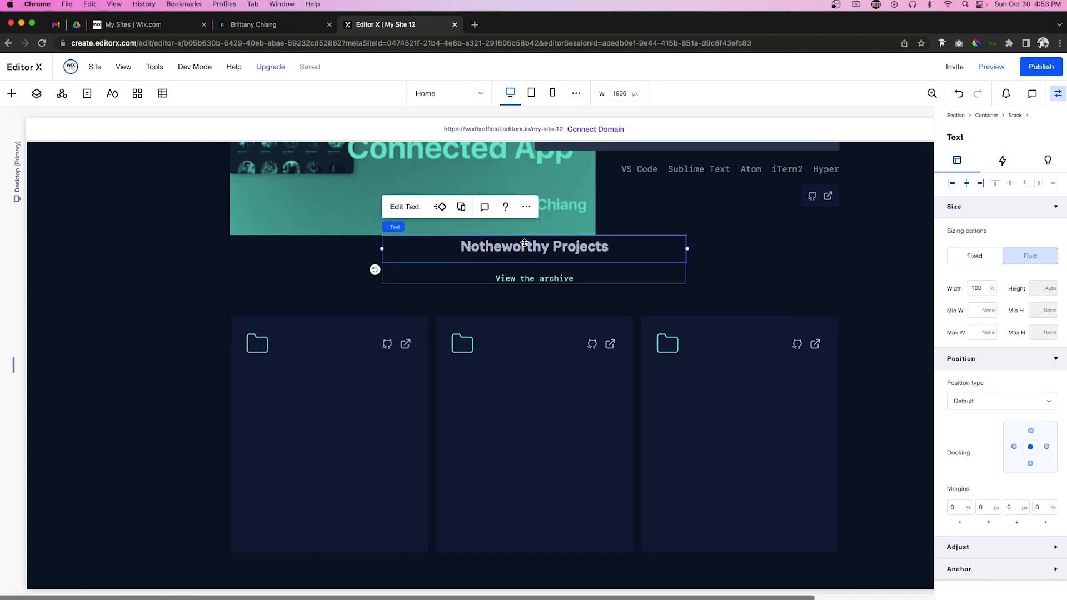
{"action": "left_click", "coordinate": [291, 422]}
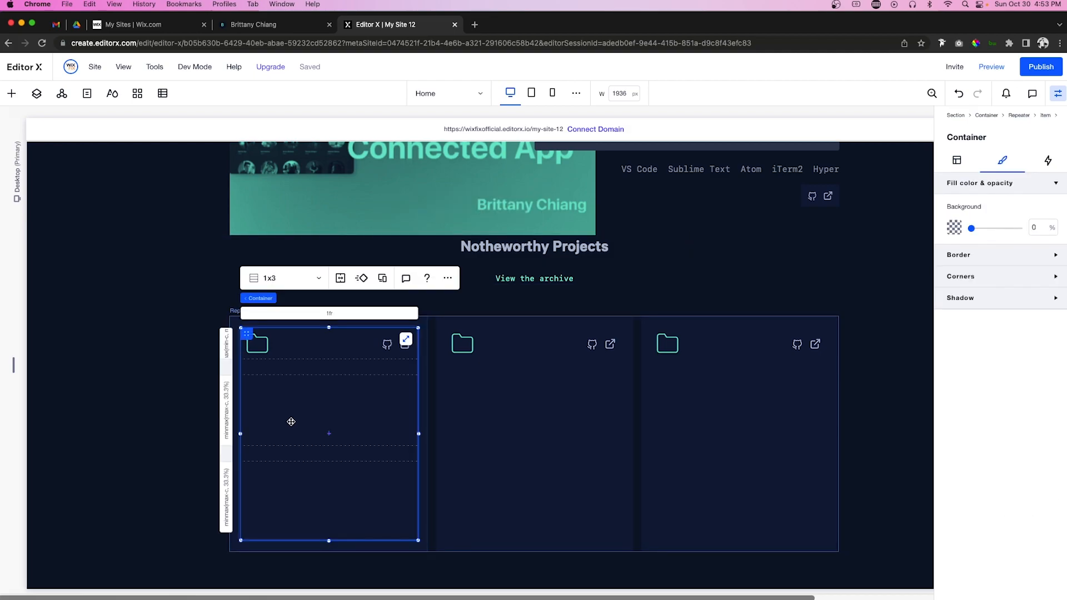
{"action": "key", "text": "ctrl+v"}
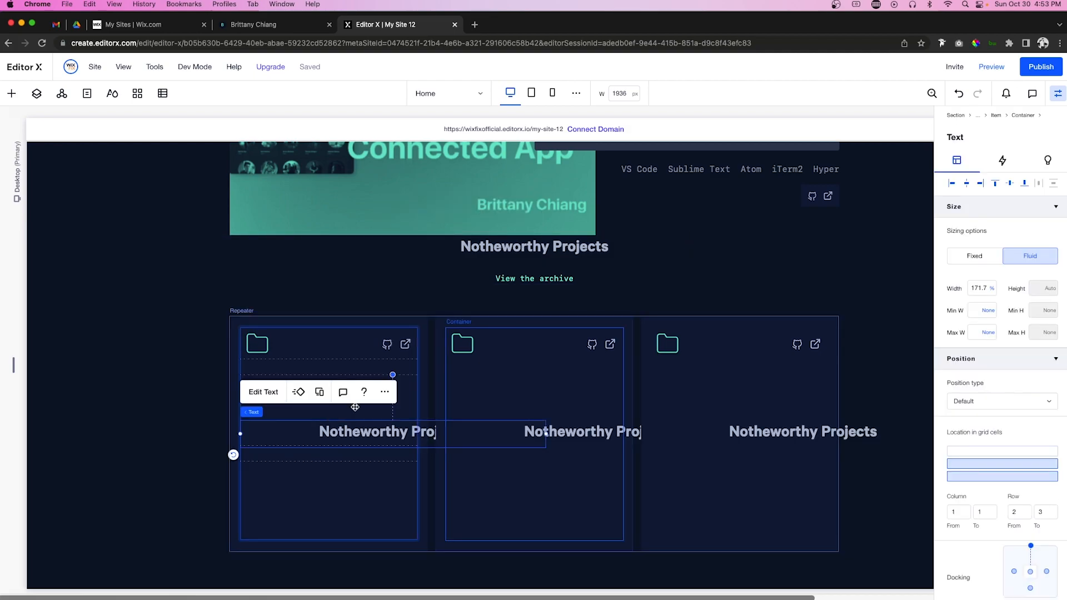
{"action": "left_click", "coordinate": [984, 290]}
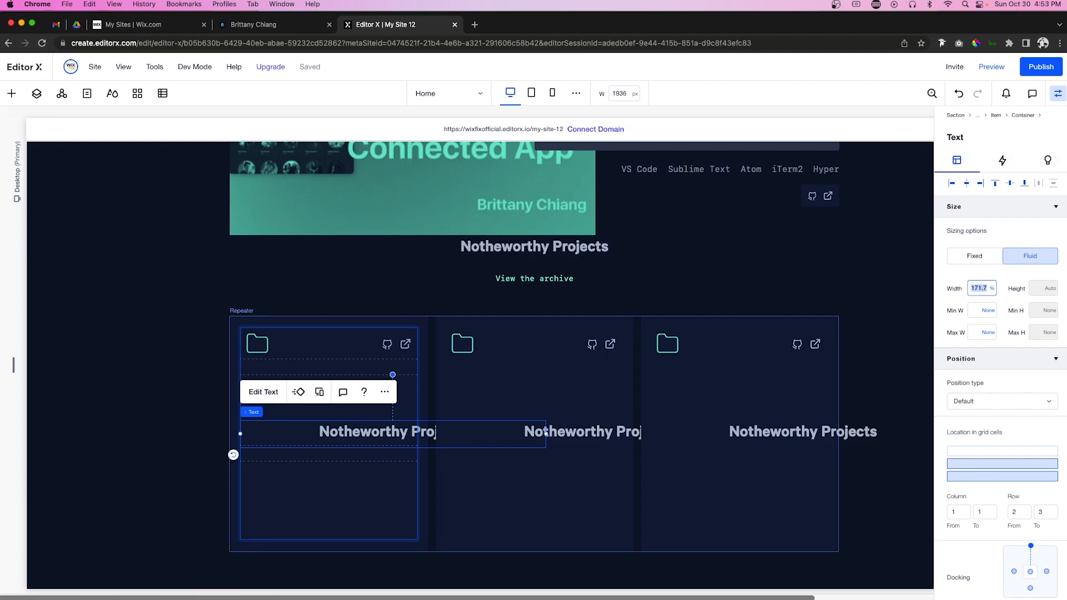
{"action": "key", "text": "Return"}
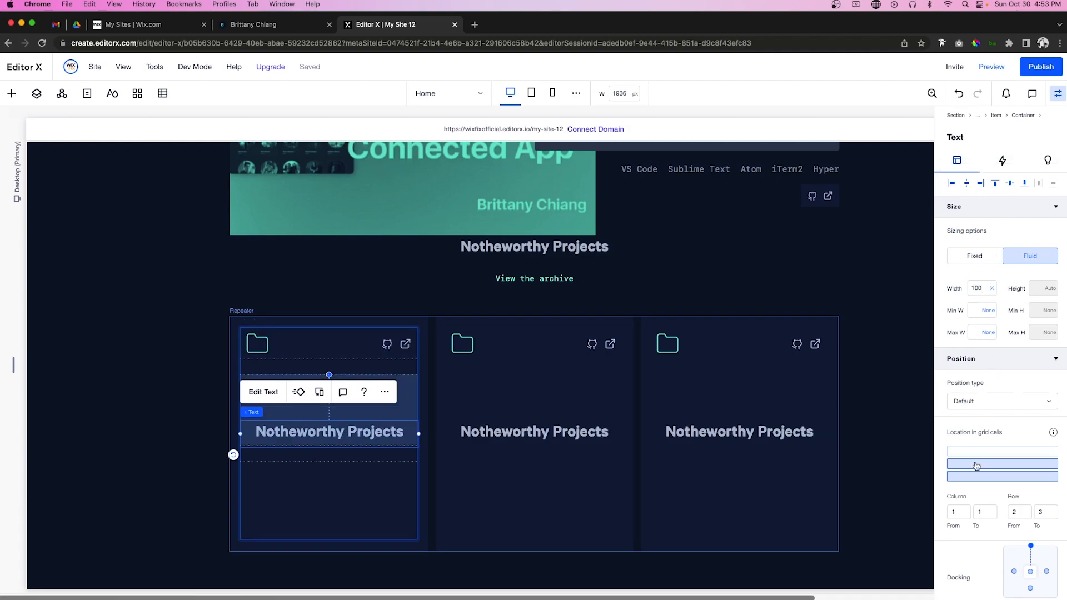
{"action": "left_click", "coordinate": [976, 465]}
{"action": "left_click", "coordinate": [951, 186]}
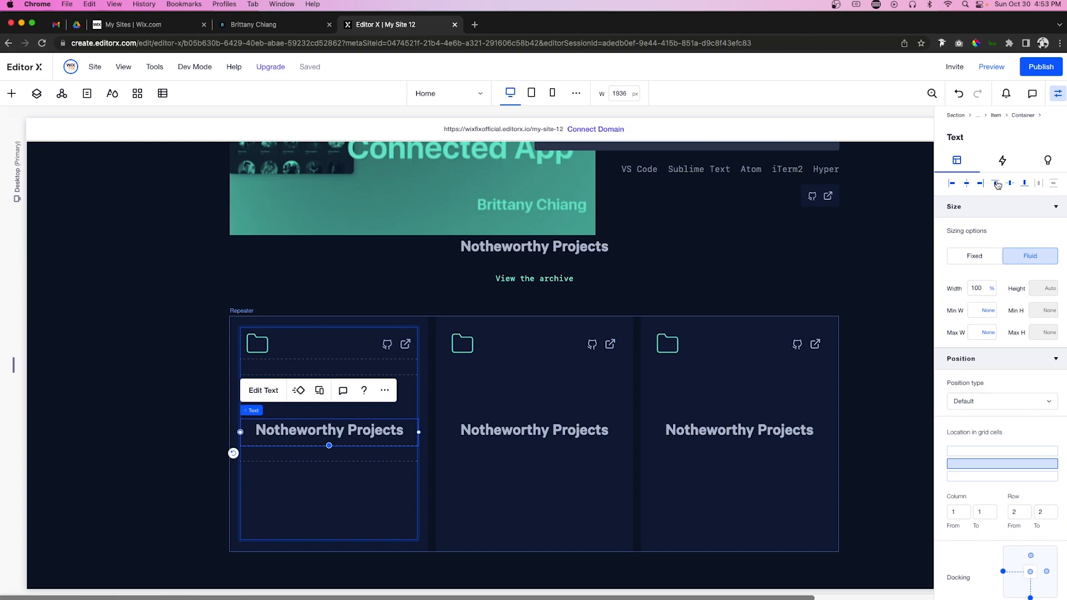
{"action": "left_click", "coordinate": [995, 183]}
Step: Left-align the card title text and set its font size to 18
{"action": "double_click", "coordinate": [269, 384]}
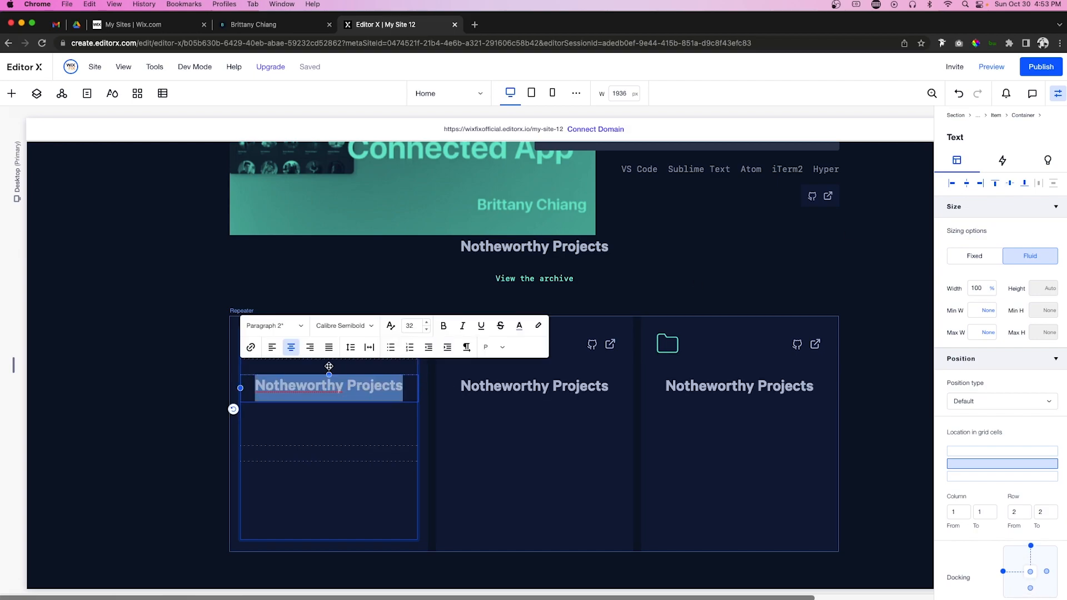
{"action": "left_click", "coordinate": [272, 347]}
{"action": "left_click", "coordinate": [412, 325]}
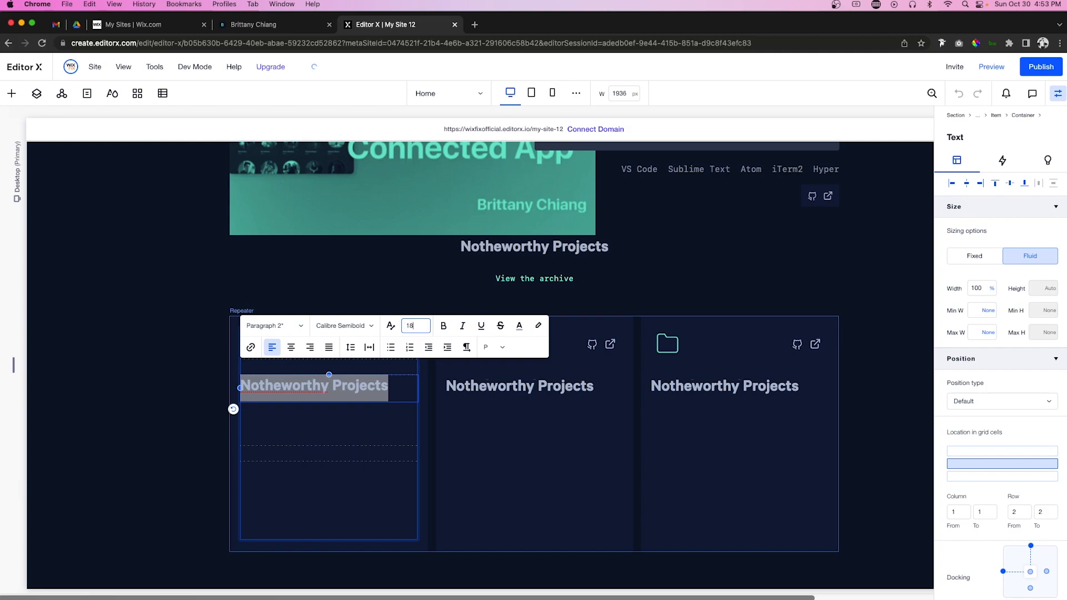
{"action": "key", "text": "Return"}
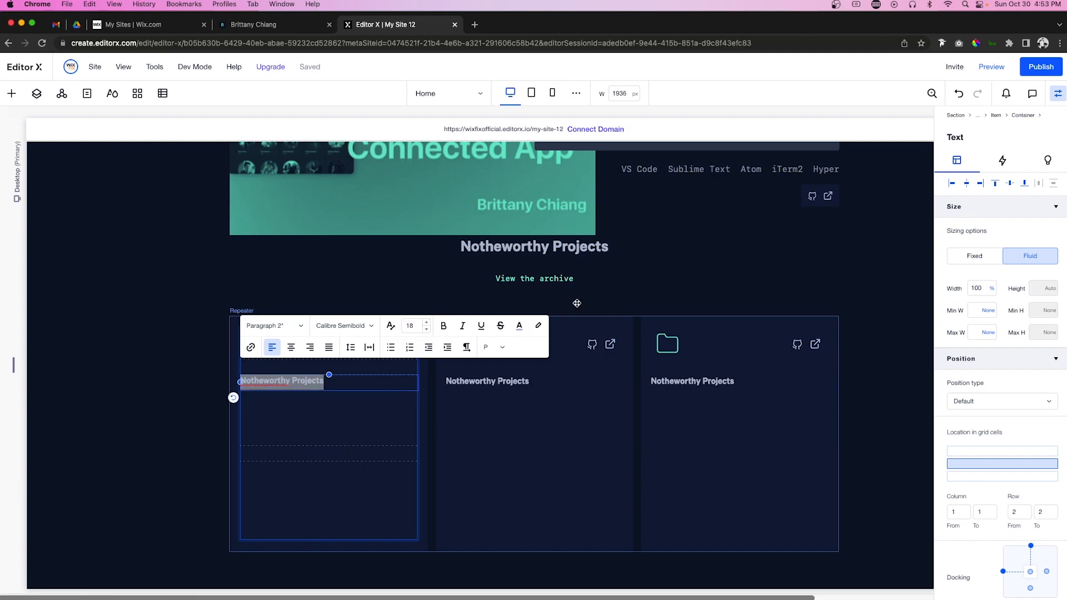
{"action": "scroll", "coordinate": [577, 303], "scroll_direction": "up", "scroll_amount": 10}
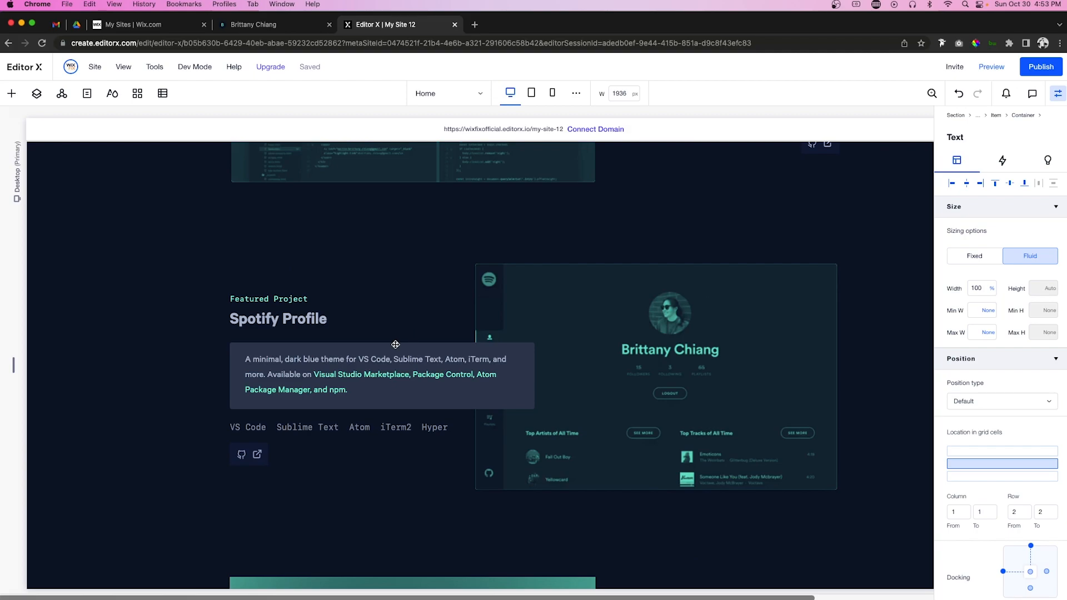
{"action": "scroll", "coordinate": [387, 232], "scroll_direction": "up", "scroll_amount": 8}
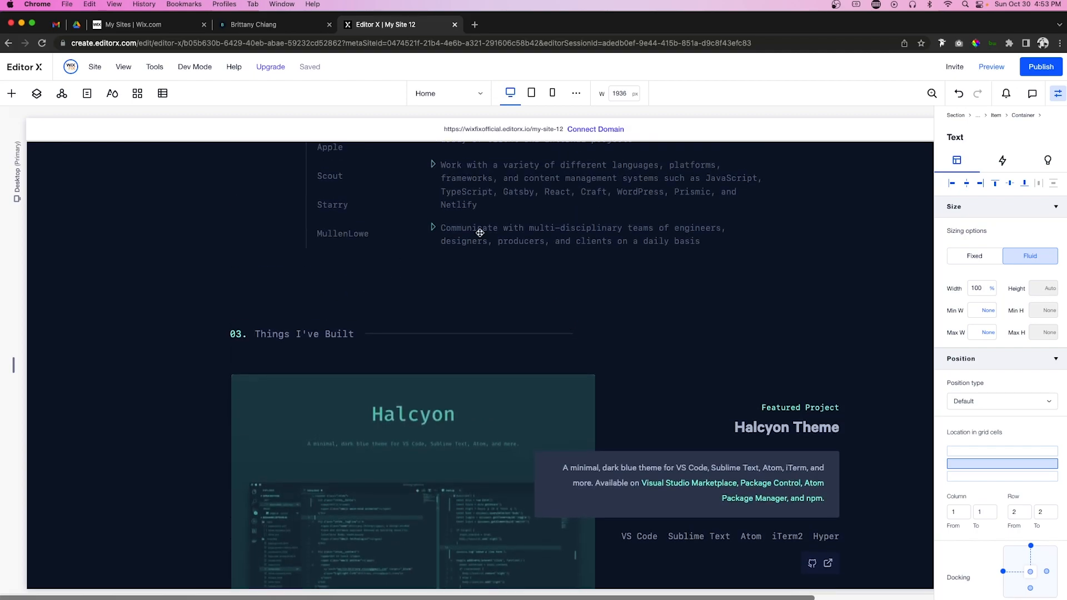
{"action": "left_click", "coordinate": [480, 231]}
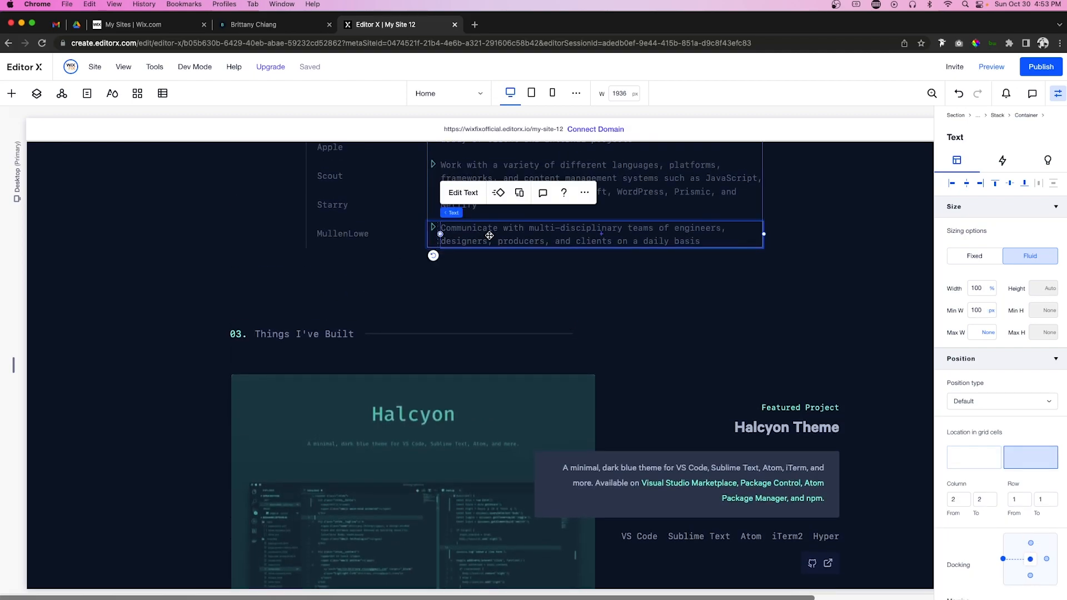
{"action": "scroll", "coordinate": [489, 236], "scroll_direction": "down", "scroll_amount": 15}
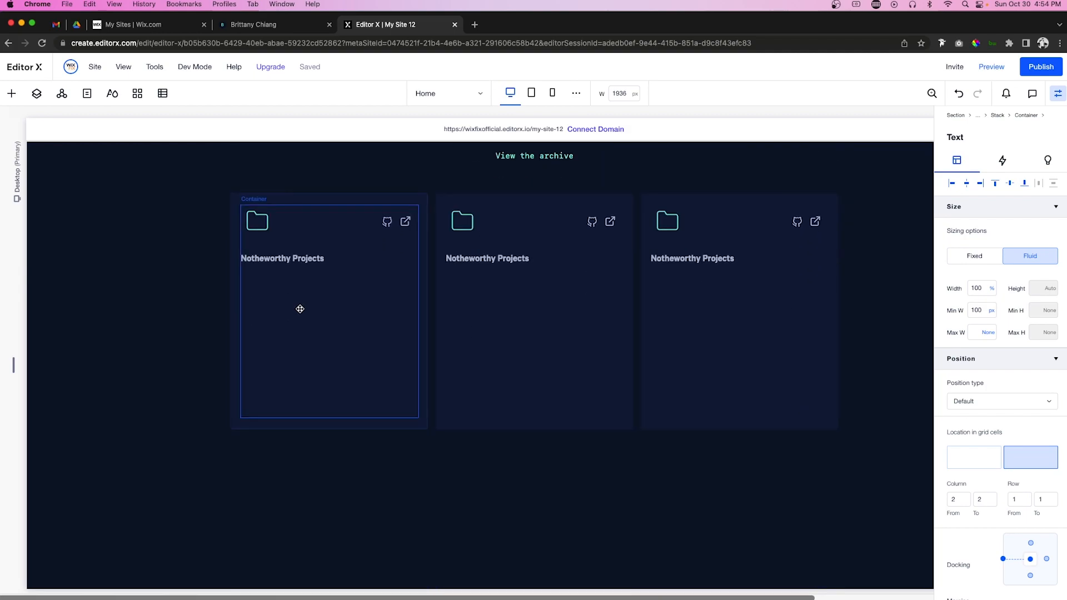
Step: Paste the multi-disciplinary teams description into the card's second row, 100% wide, docked left
{"action": "left_click", "coordinate": [300, 309]}
{"action": "right_click", "coordinate": [299, 309]}
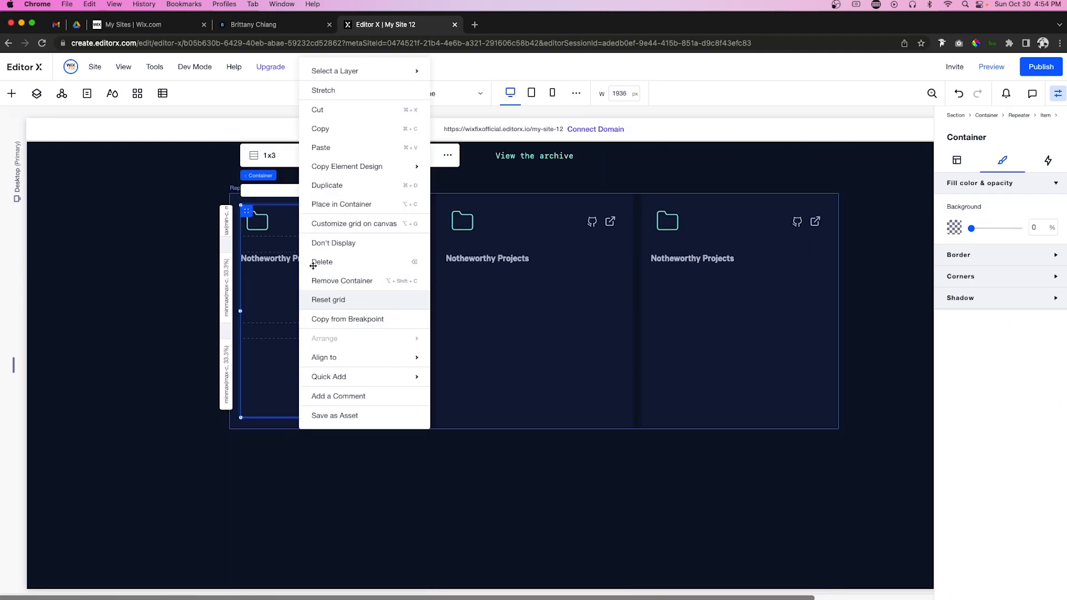
{"action": "left_click", "coordinate": [334, 147]}
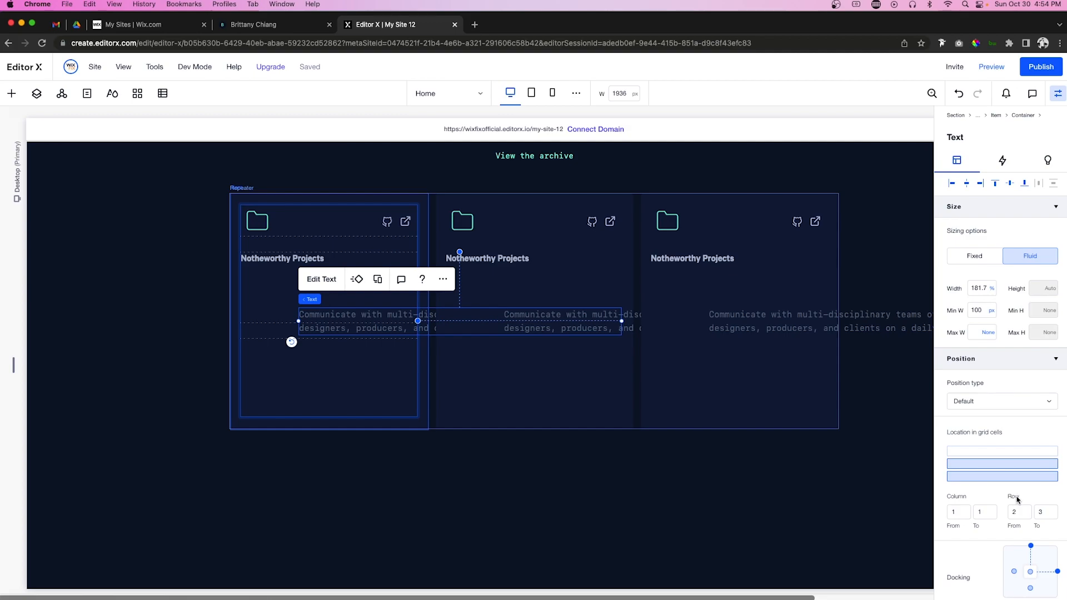
{"action": "left_click", "coordinate": [988, 466]}
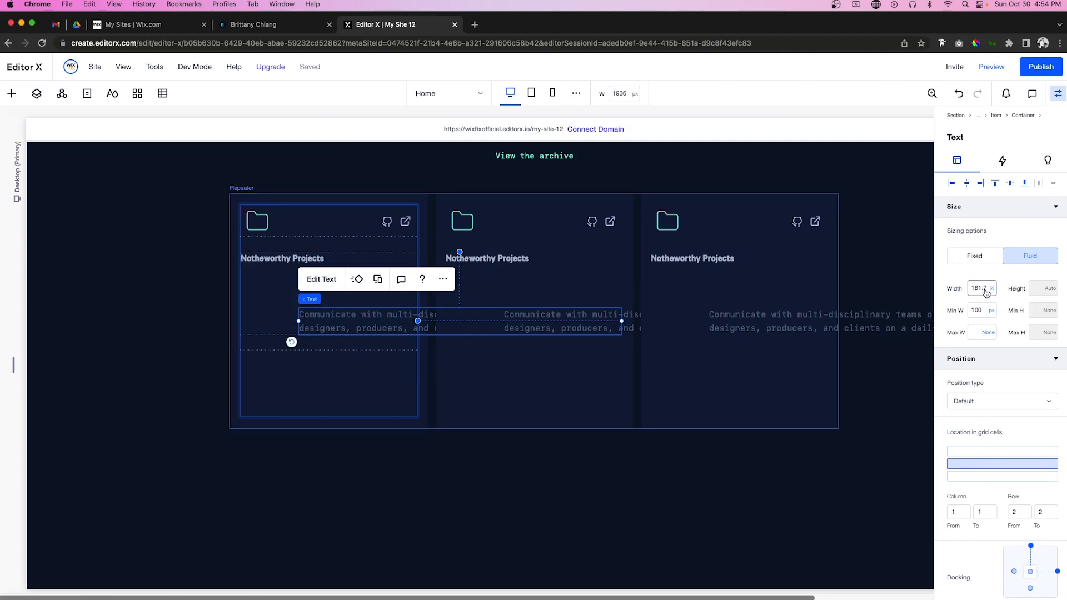
{"action": "left_click_drag", "start_coordinate": [971, 288], "coordinate": [981, 287]}
{"action": "key", "text": "super+c"}
{"action": "type", "text": "10"}
{"action": "key", "text": "Return"}
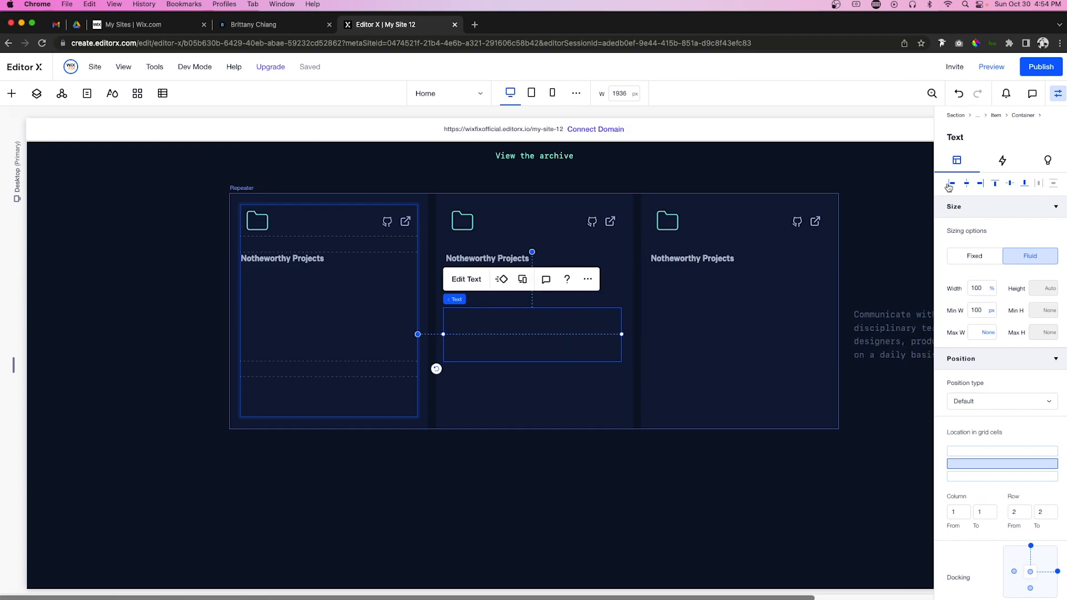
{"action": "left_click", "coordinate": [949, 186]}
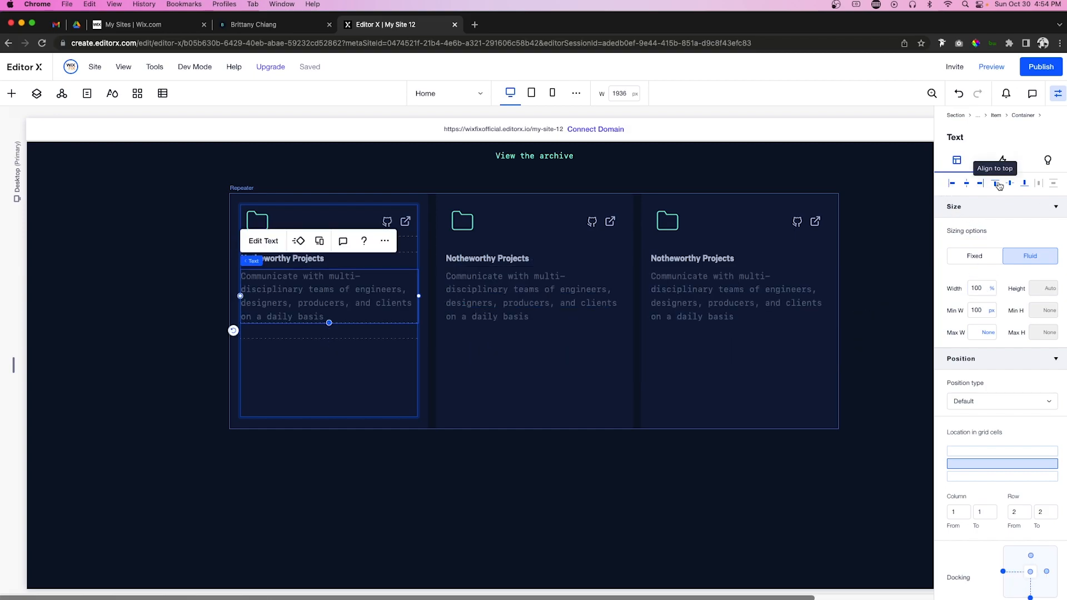
Step: Stack the title with the description and set the middle row's min and max to min content
{"action": "left_click", "coordinate": [325, 260], "text": "shift"}
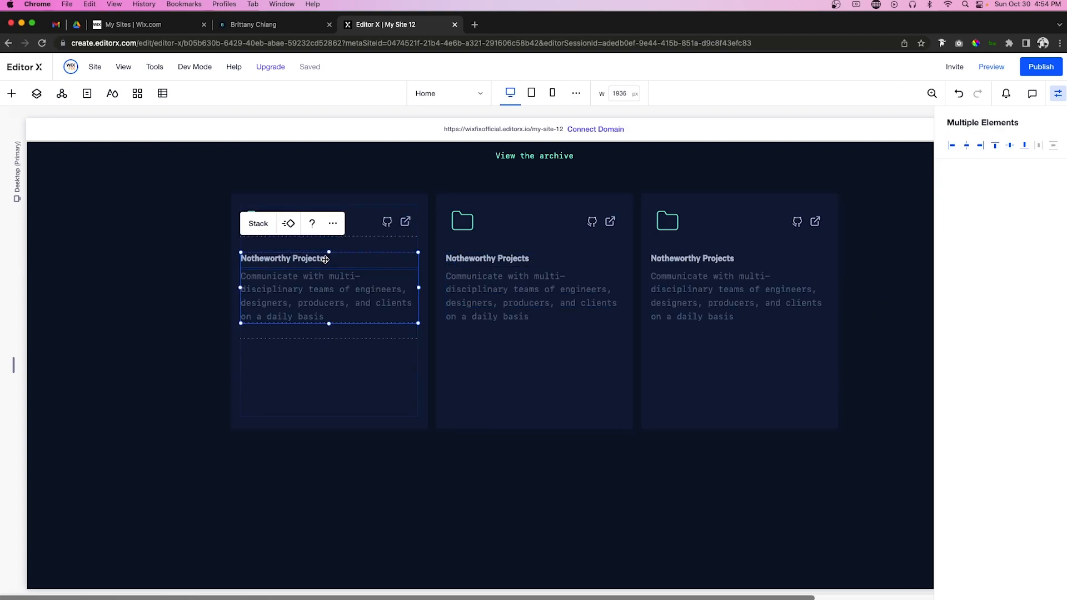
{"action": "left_click", "coordinate": [258, 228]}
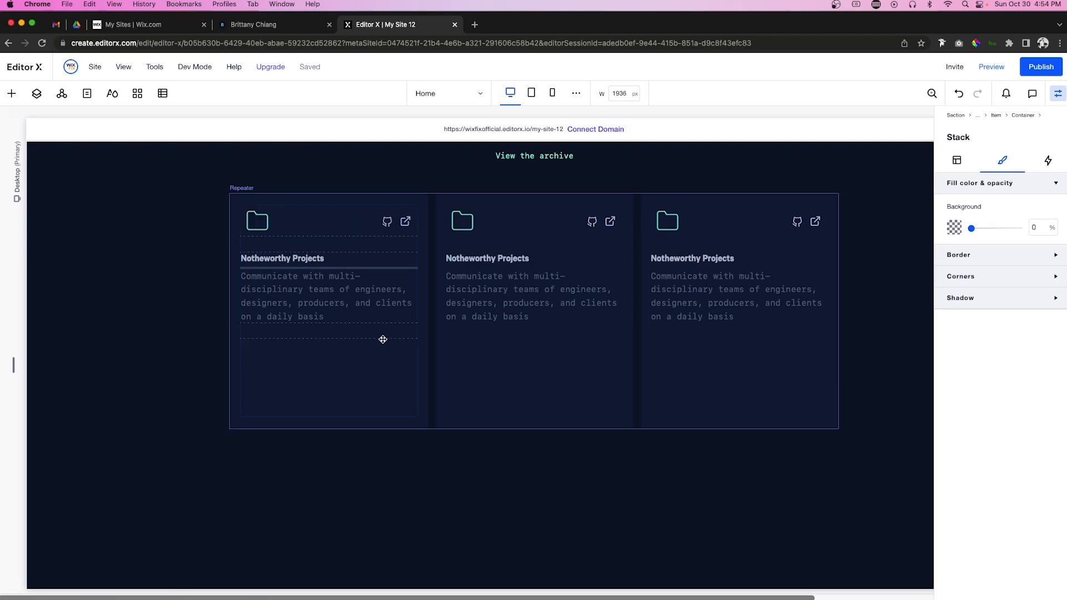
{"action": "left_click", "coordinate": [272, 332]}
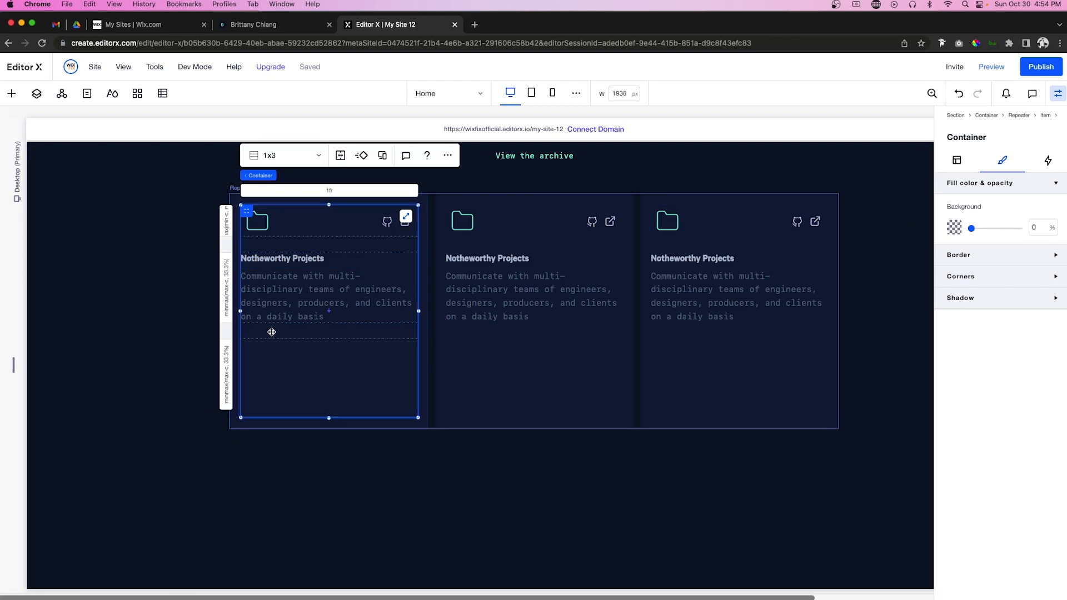
{"action": "left_click", "coordinate": [226, 294]}
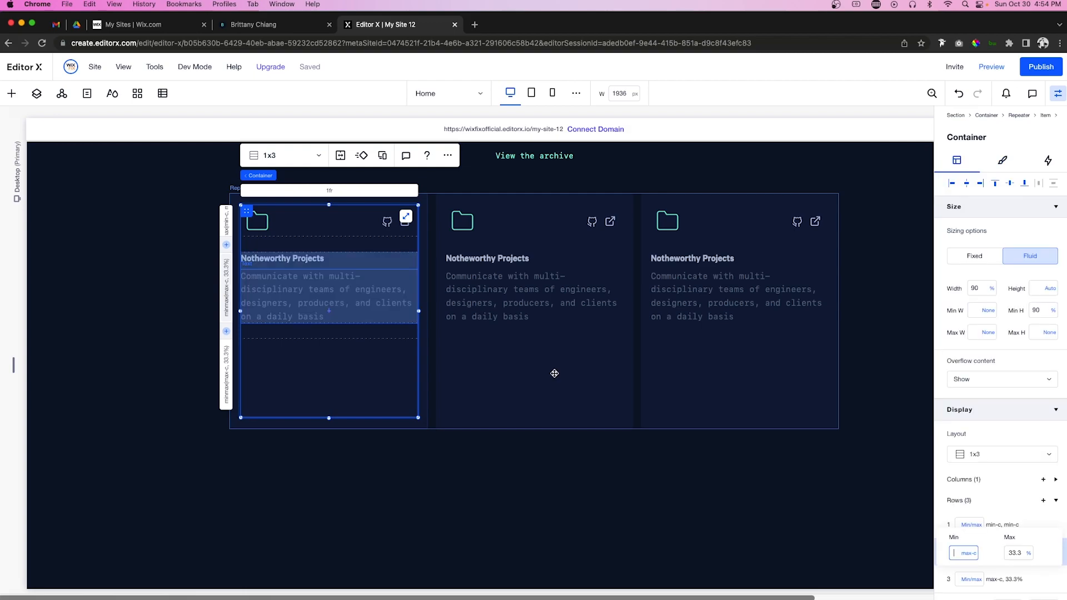
{"action": "left_click", "coordinate": [969, 554]}
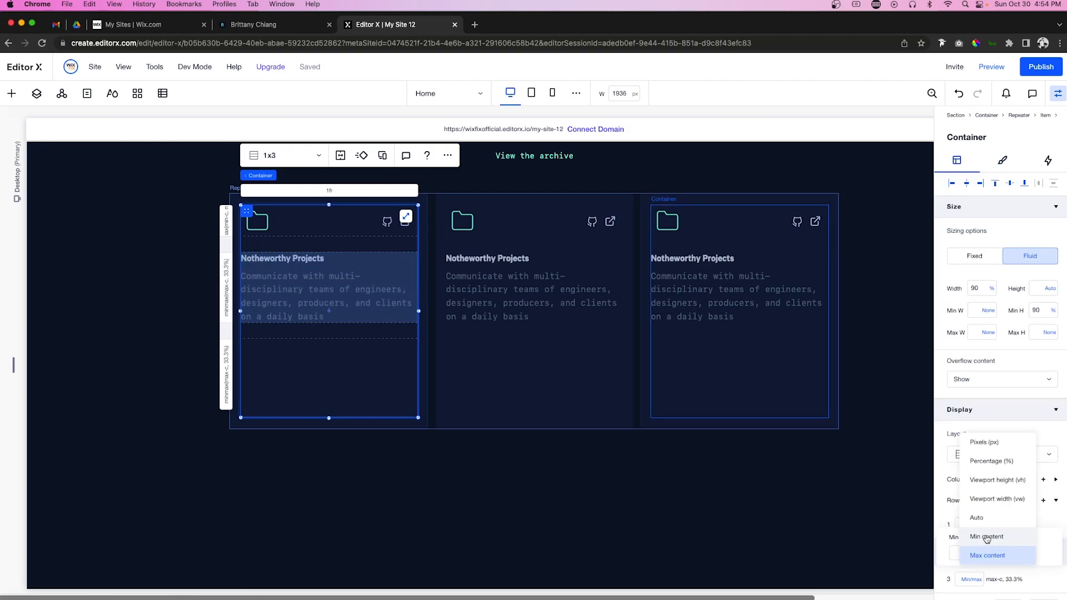
{"action": "left_click", "coordinate": [981, 536]}
{"action": "left_click", "coordinate": [1029, 554]}
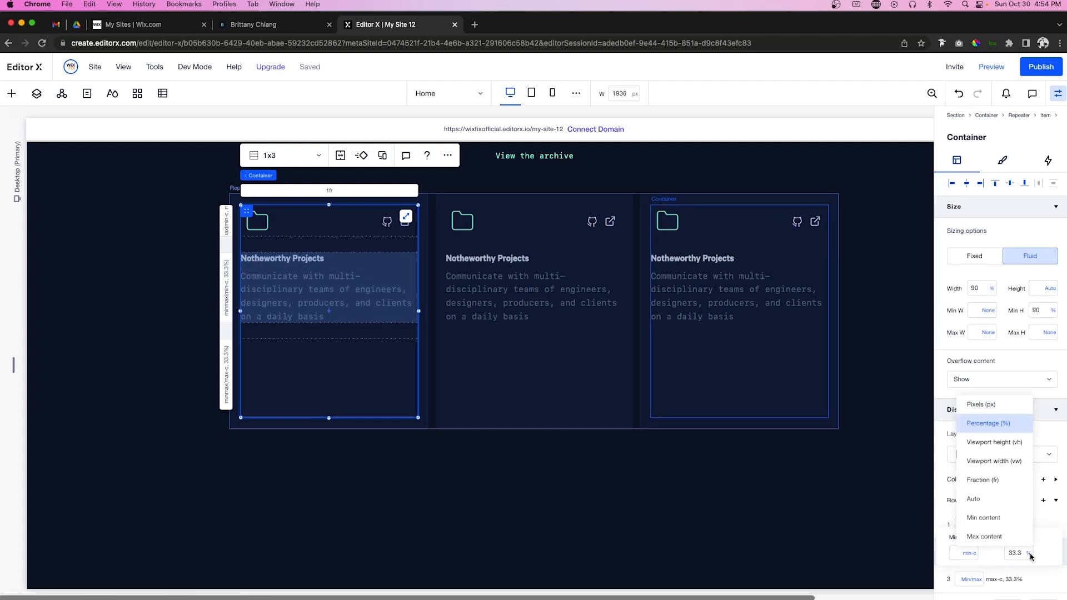
{"action": "left_click", "coordinate": [992, 518]}
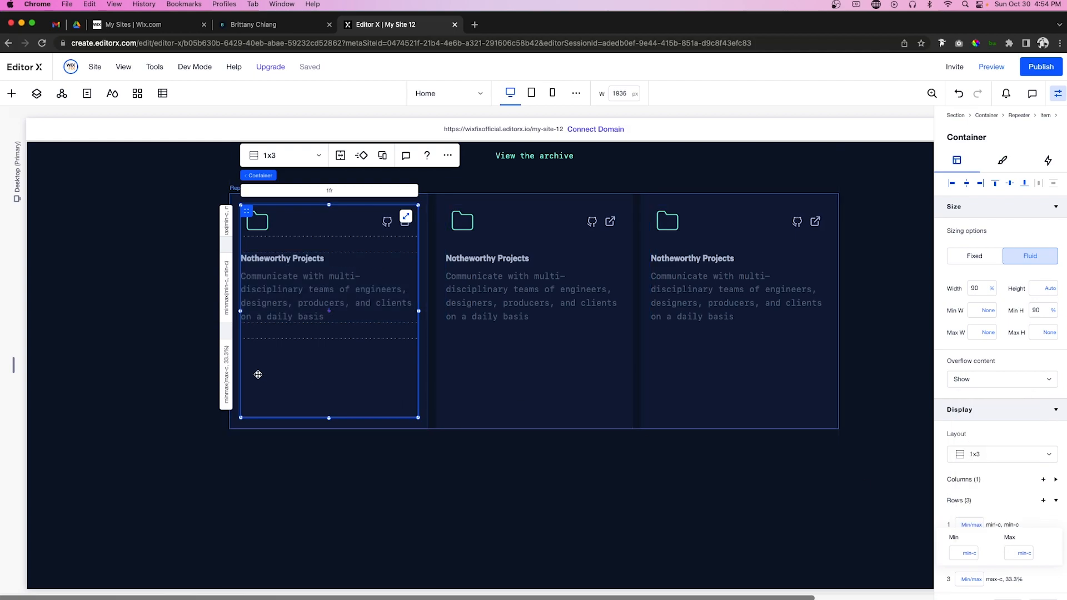
{"action": "scroll", "coordinate": [258, 375], "scroll_direction": "up", "scroll_amount": 3}
Step: Paste the tool tags text into the card with no minimum width, docked left and top
{"action": "left_click", "coordinate": [683, 218]}
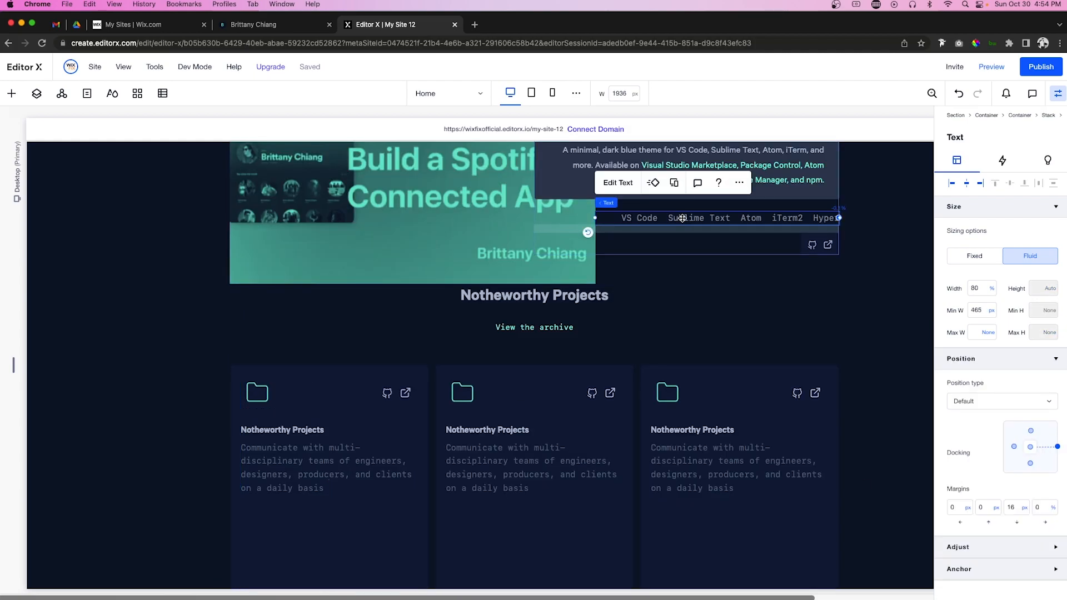
{"action": "scroll", "coordinate": [274, 388], "scroll_direction": "down", "scroll_amount": 3}
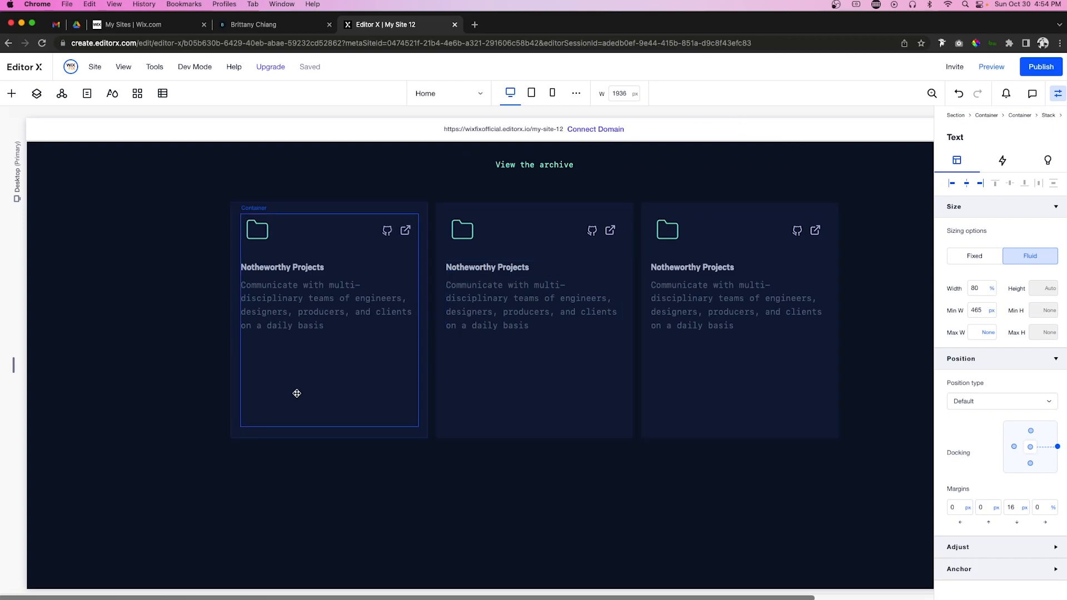
{"action": "left_click", "coordinate": [297, 393]}
{"action": "right_click", "coordinate": [297, 394]}
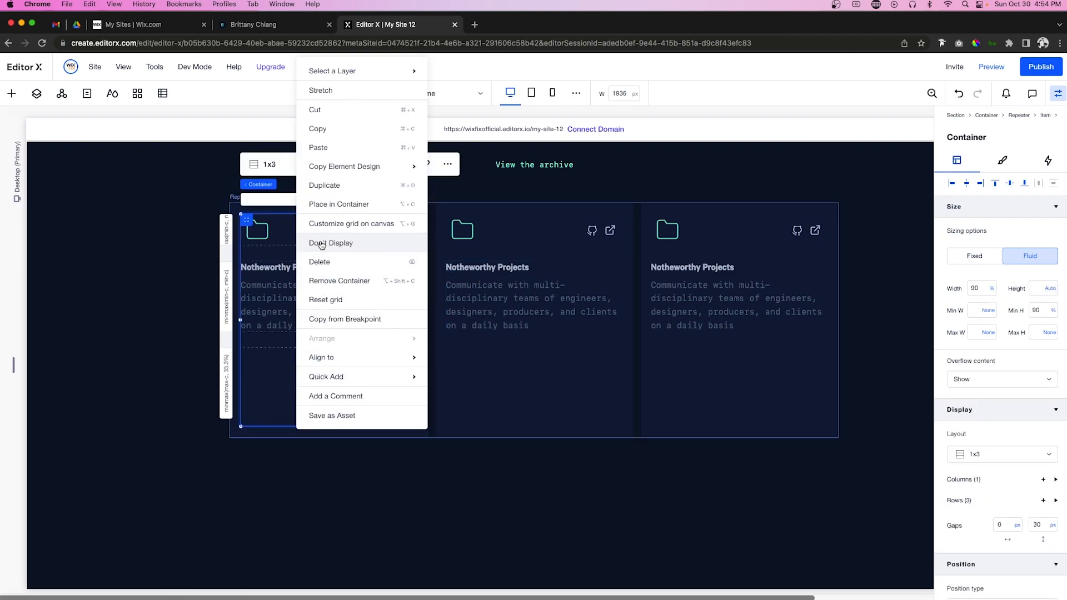
{"action": "left_click", "coordinate": [318, 148]}
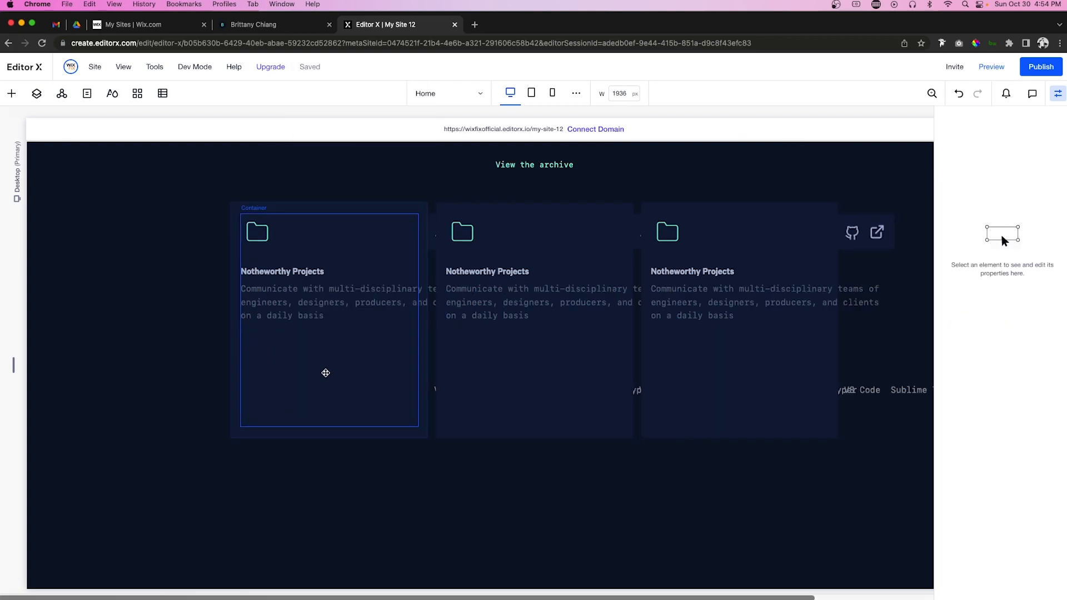
{"action": "left_click", "coordinate": [984, 286]}
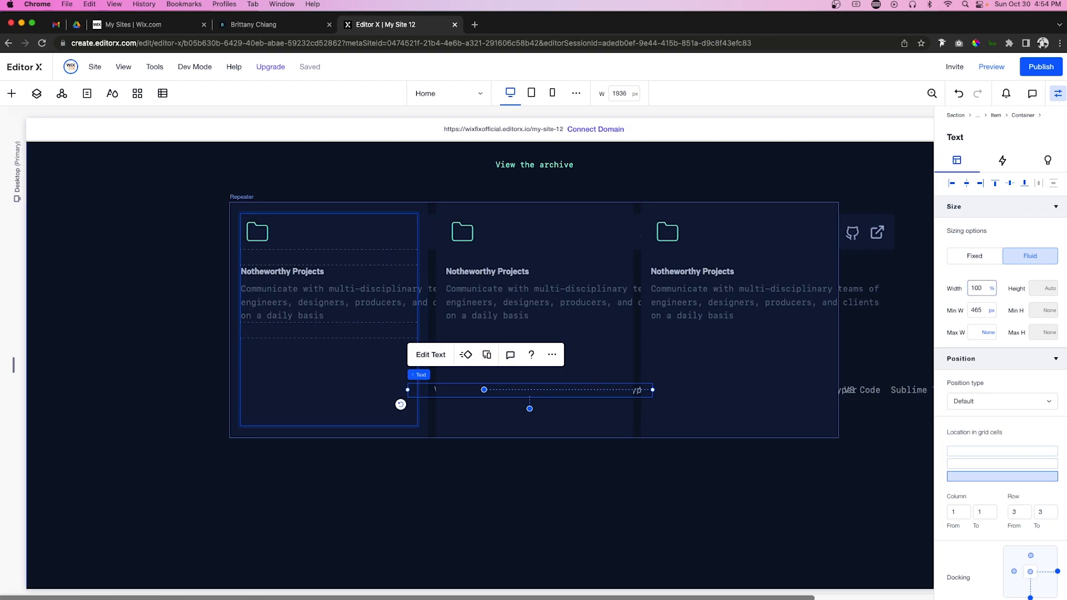
{"action": "left_click", "coordinate": [992, 310]}
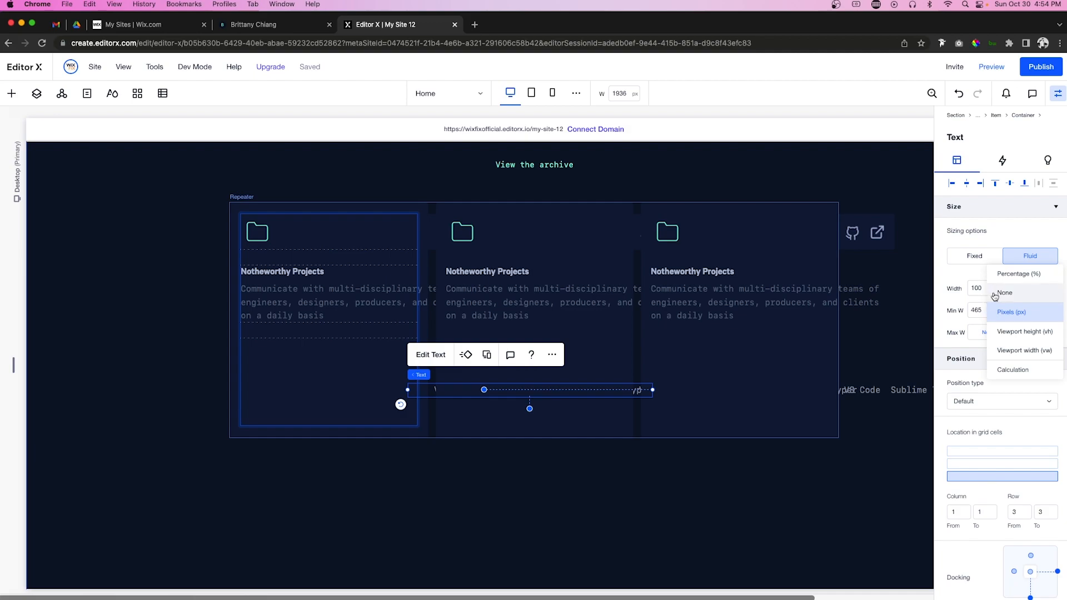
{"action": "left_click", "coordinate": [995, 295]}
{"action": "left_click", "coordinate": [951, 184]}
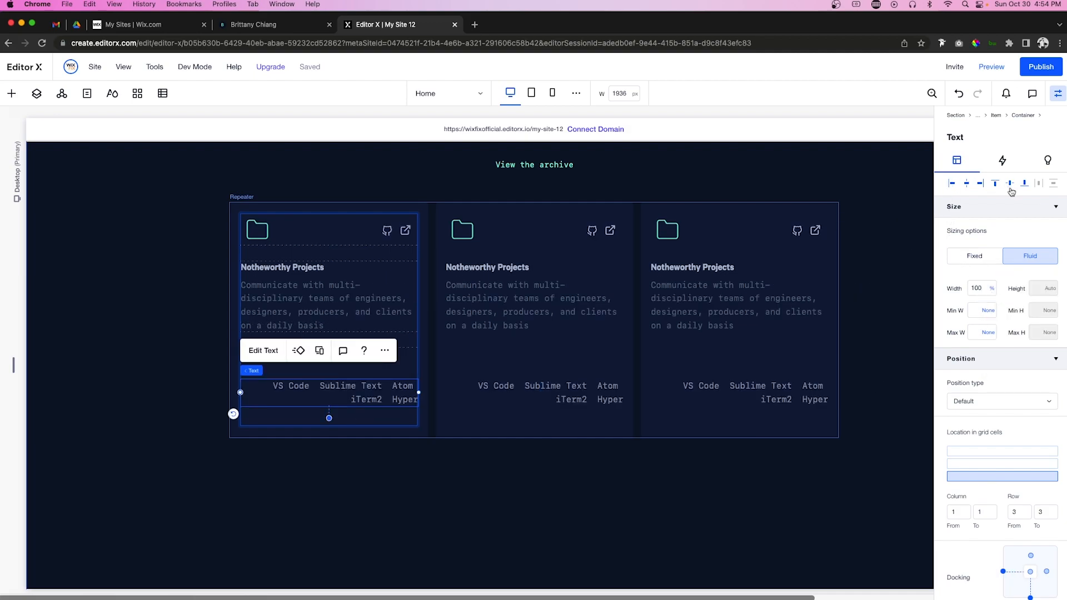
{"action": "left_click", "coordinate": [995, 184]}
Step: Set the tool tags text to font size 13, left-aligned
{"action": "double_click", "coordinate": [381, 362]}
{"action": "left_click", "coordinate": [413, 295]}
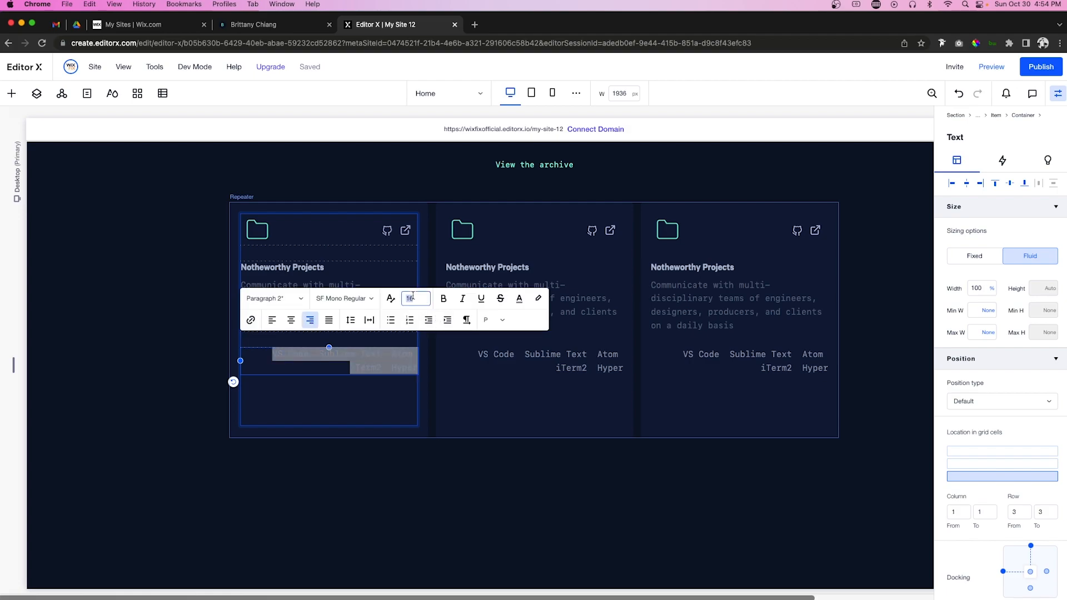
{"action": "key", "text": "Return"}
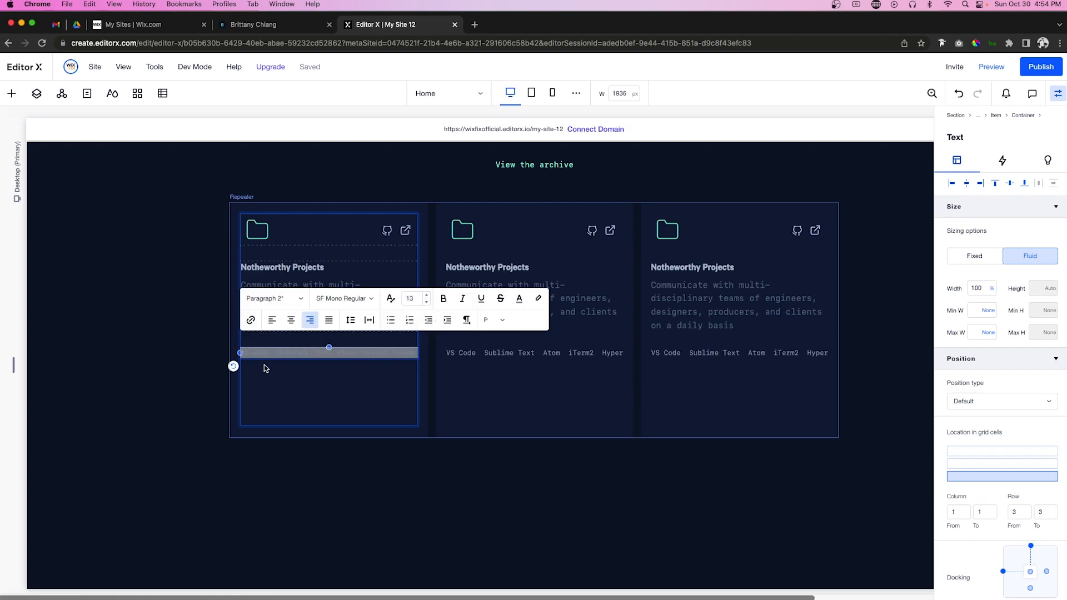
{"action": "left_click", "coordinate": [272, 320]}
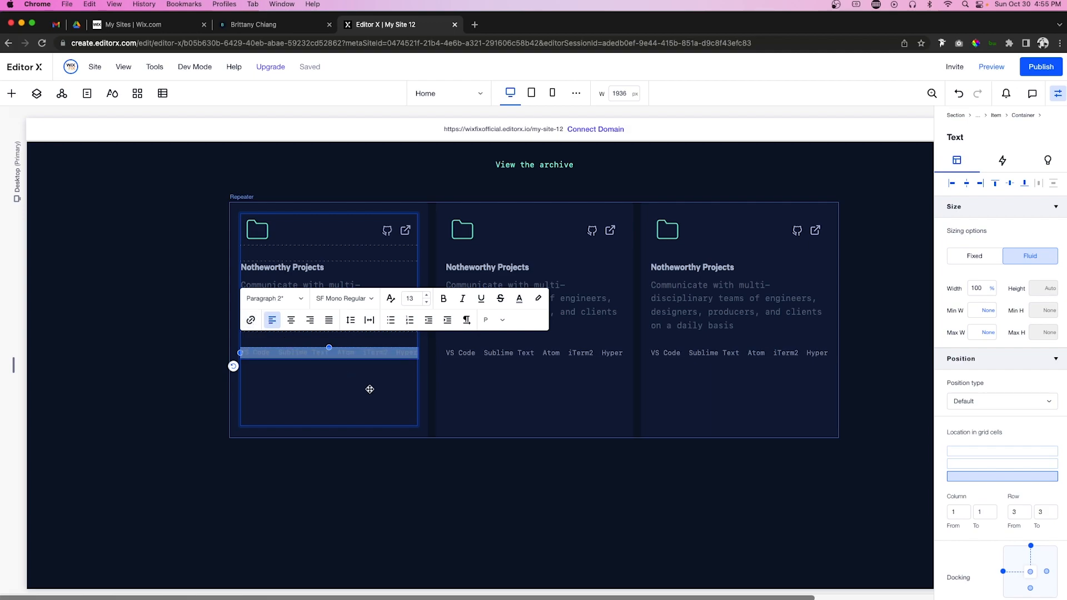
Step: Set the card's third row minimum to min content
{"action": "left_click", "coordinate": [370, 389]}
{"action": "left_click", "coordinate": [226, 383]}
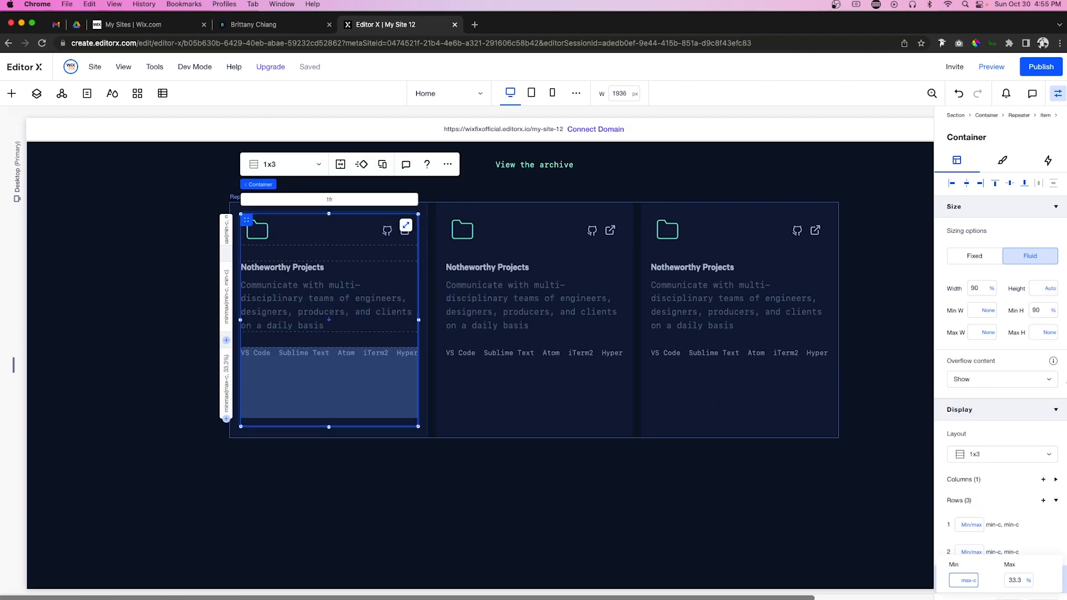
{"action": "left_click", "coordinate": [964, 580]}
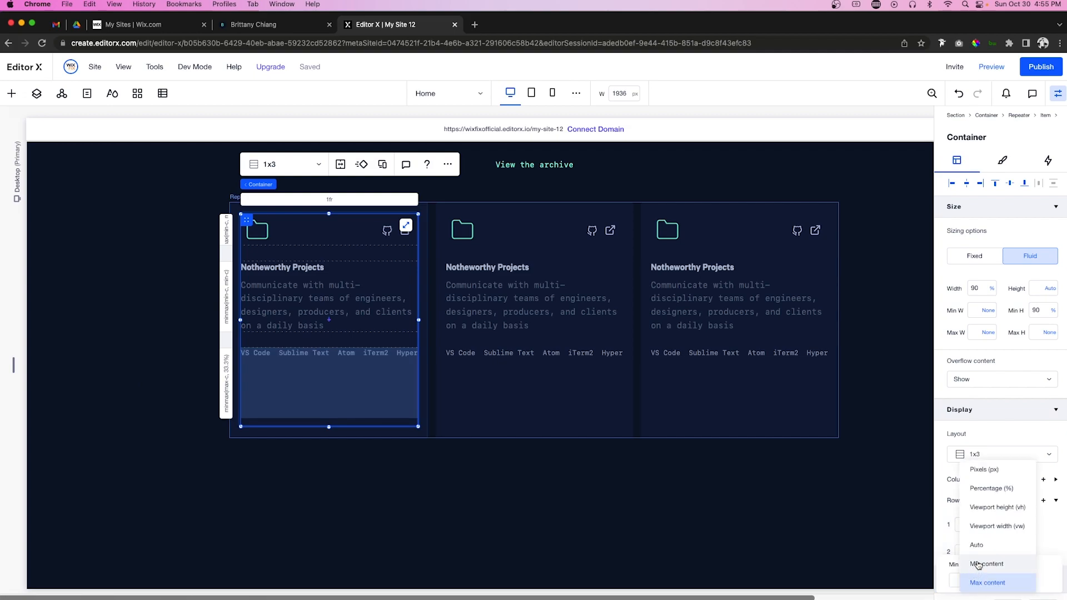
{"action": "left_click", "coordinate": [978, 565]}
{"action": "left_click", "coordinate": [1028, 580]}
{"action": "left_click", "coordinate": [1004, 553]}
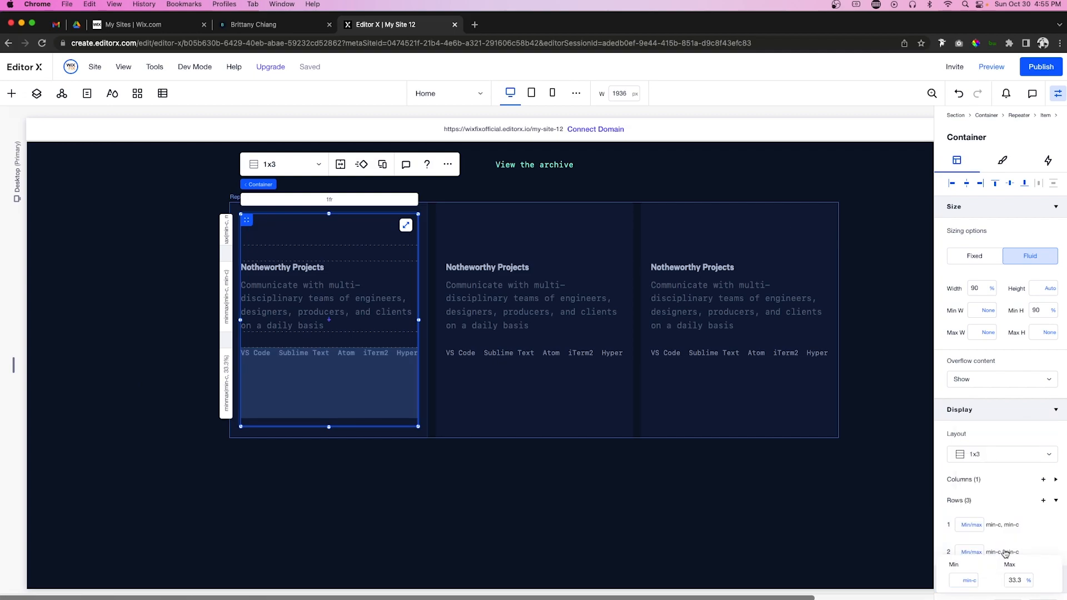
{"action": "left_click", "coordinate": [338, 425]}
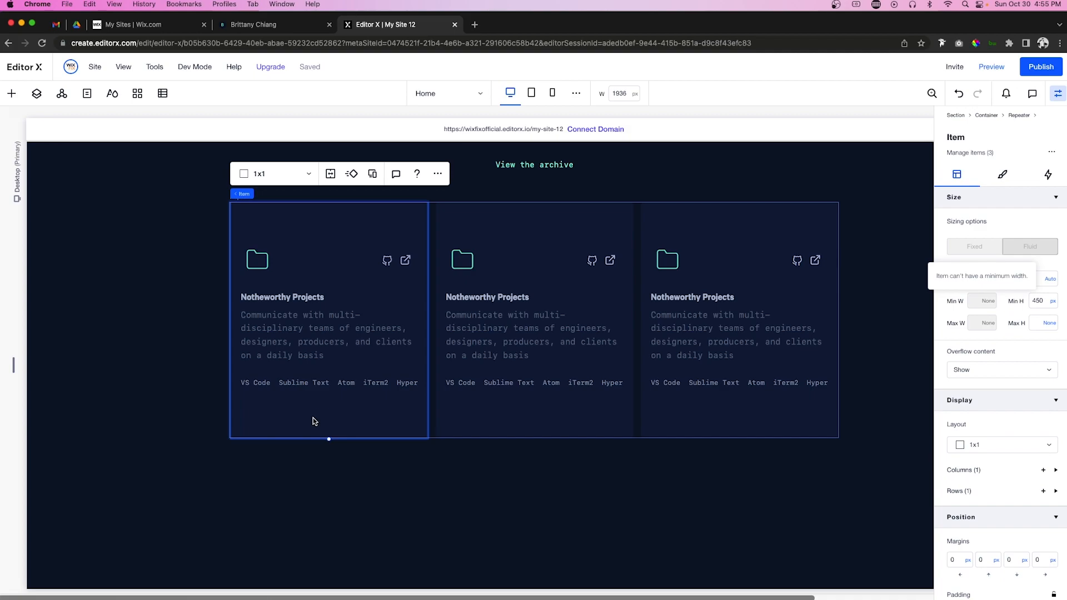
Step: Set the project cards' minimum height to 350 px
{"action": "left_click", "coordinate": [1039, 301]}
{"action": "type", "text": "300"}
{"action": "key", "text": "Return"}
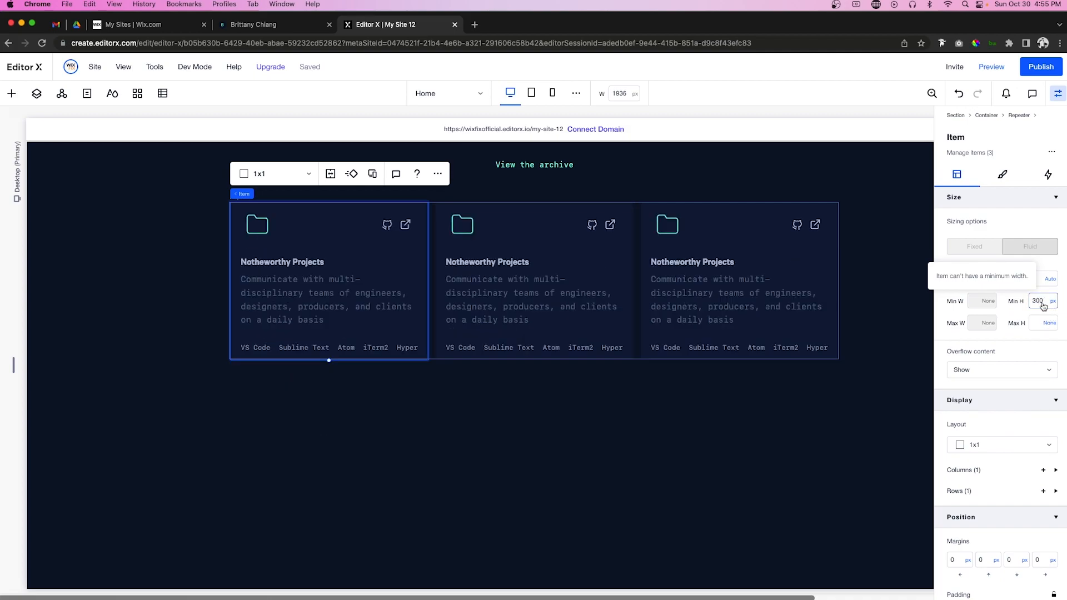
{"action": "left_click", "coordinate": [1040, 300]}
{"action": "type", "text": "350"}
{"action": "key", "text": "Return"}
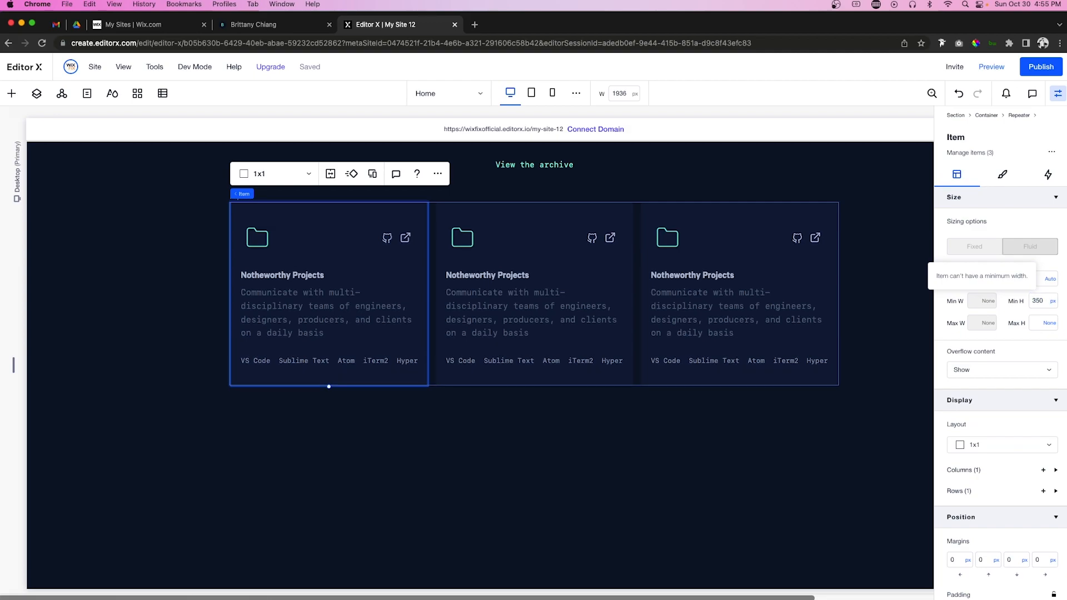
Step: Give the folder icon a -15 px margin to pull it left
{"action": "left_click", "coordinate": [266, 236]}
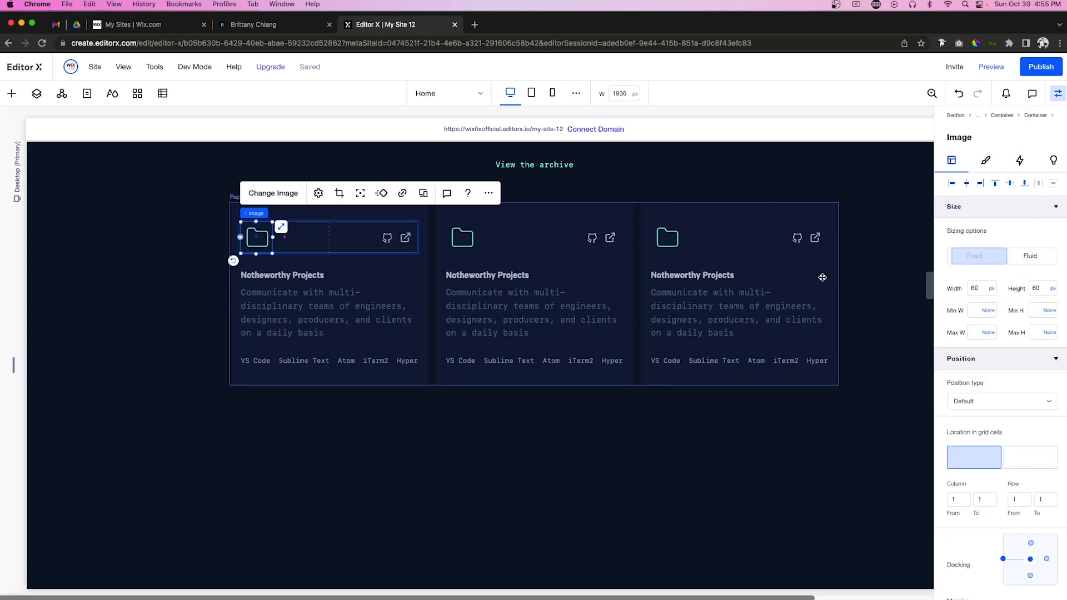
{"action": "scroll", "coordinate": [982, 345], "scroll_direction": "down", "scroll_amount": 2}
{"action": "left_click", "coordinate": [958, 551]}
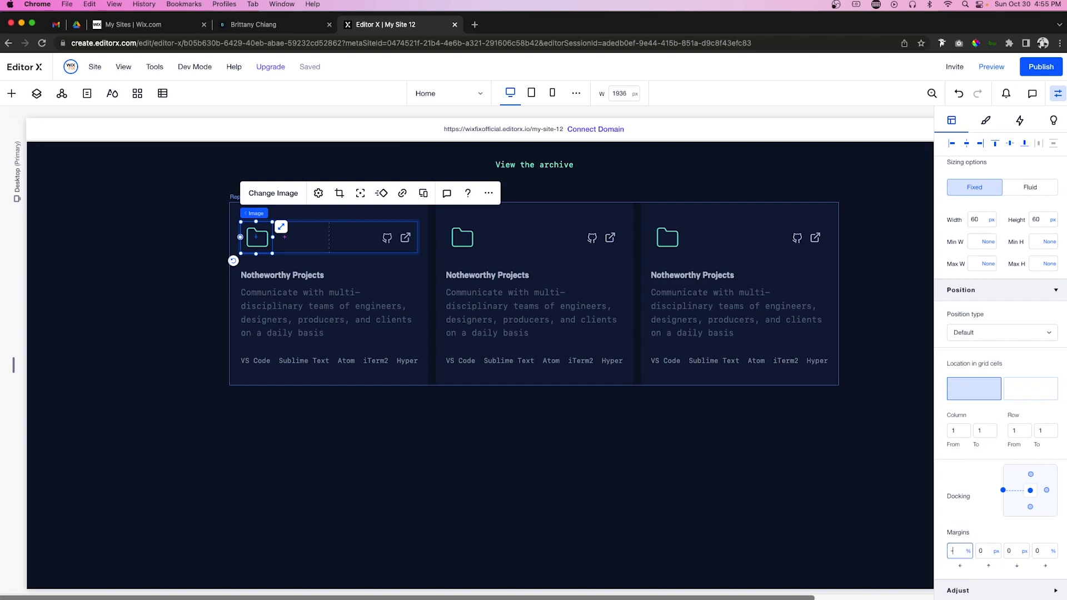
{"action": "type", "text": "-20px"}
{"action": "key", "text": "Return"}
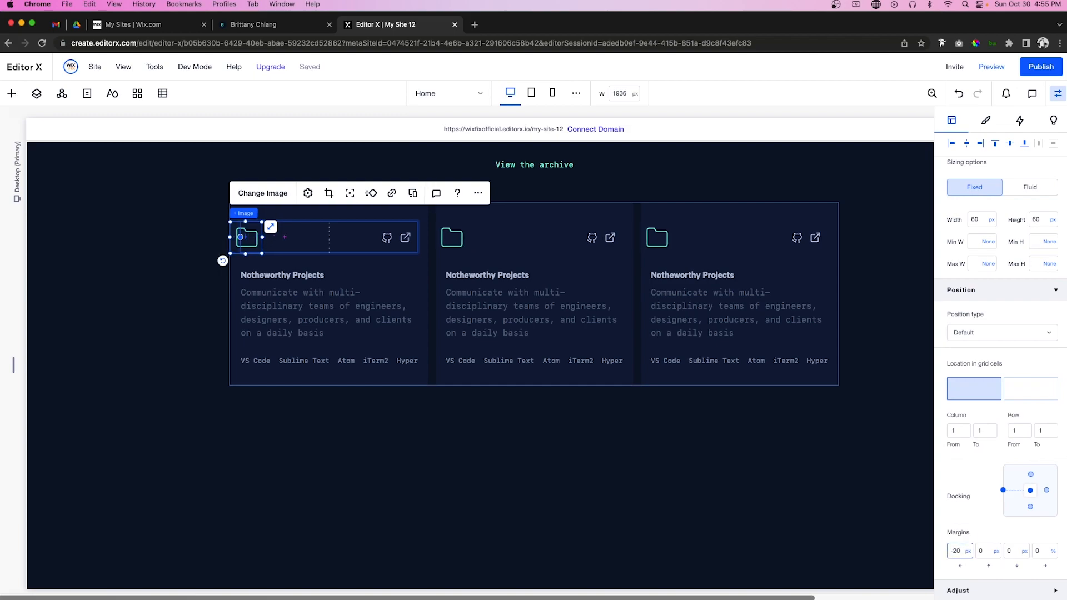
{"action": "left_click", "coordinate": [961, 553]}
{"action": "type", "text": "-15"}
{"action": "key", "text": "Return"}
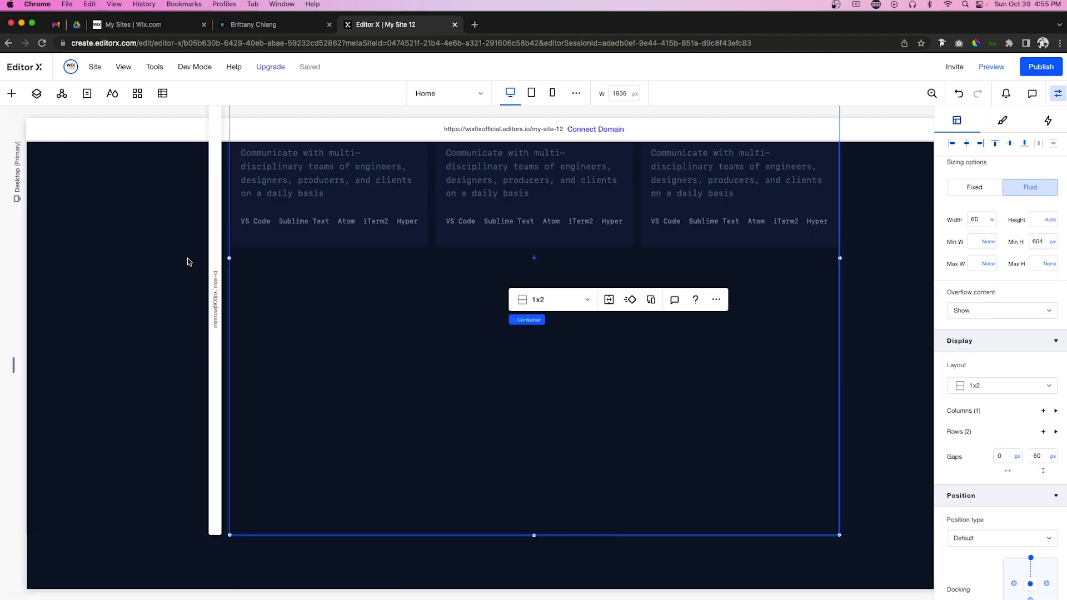
Step: Size the section grid's first row to min content and remove the container's minimum height
{"action": "left_click", "coordinate": [216, 293]}
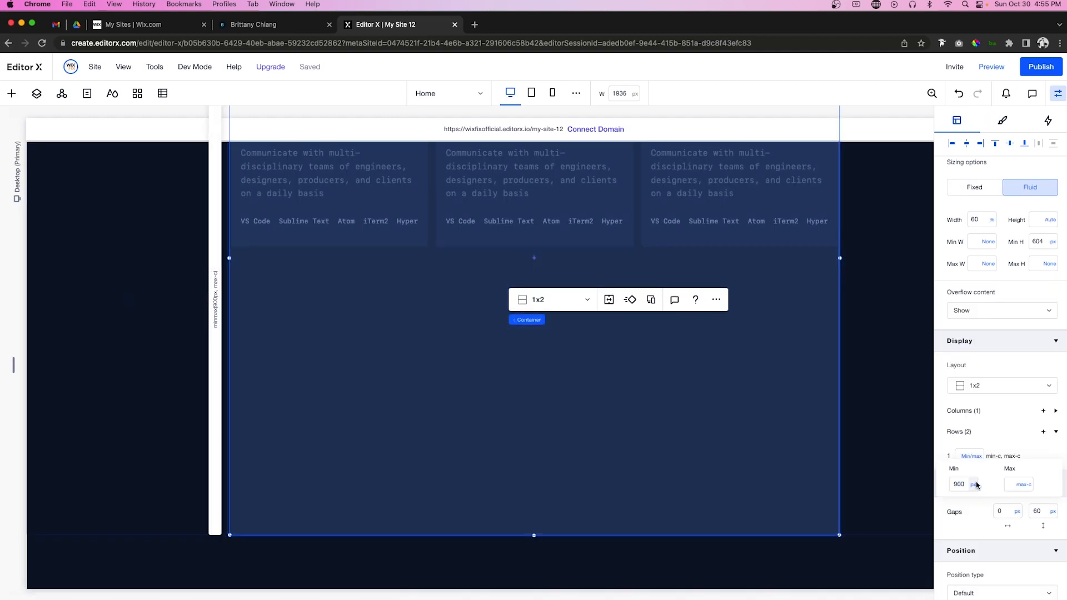
{"action": "left_click", "coordinate": [977, 485]}
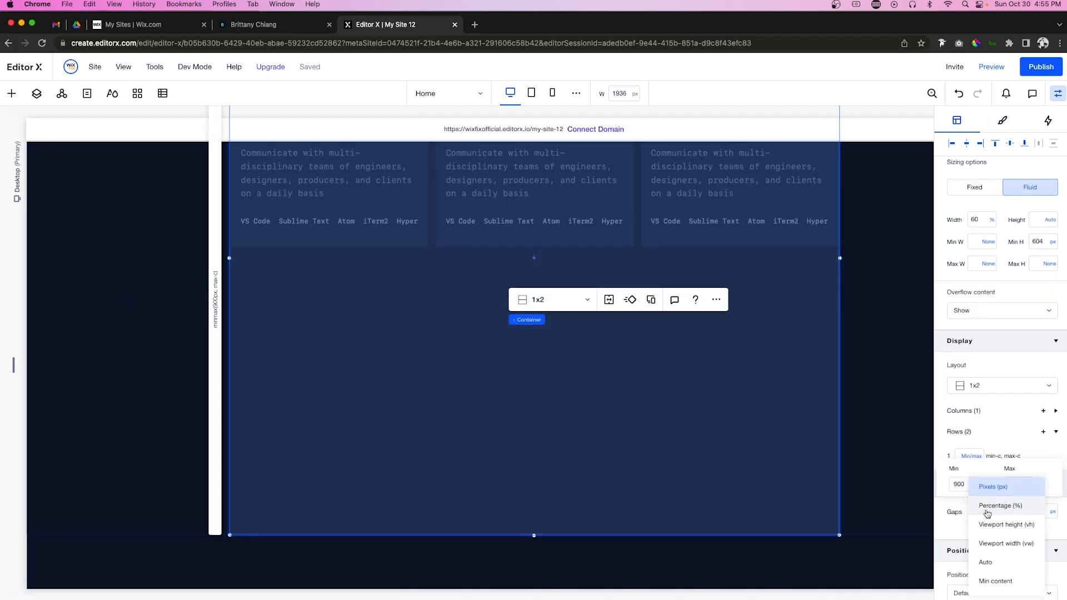
{"action": "scroll", "coordinate": [997, 577], "scroll_direction": "down", "scroll_amount": 1}
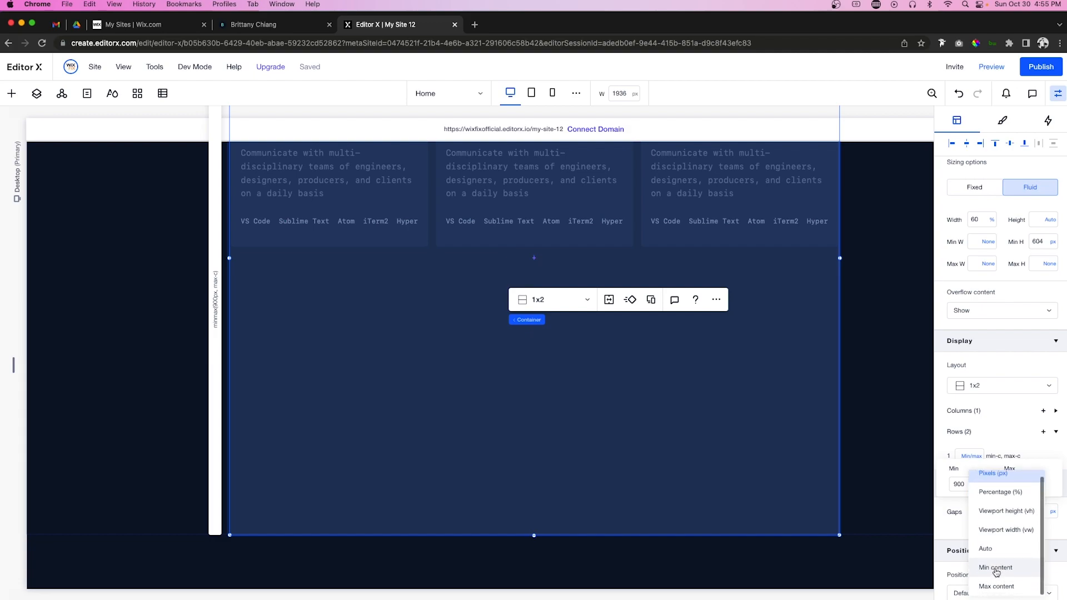
{"action": "left_click", "coordinate": [996, 569]}
{"action": "scroll", "coordinate": [873, 427], "scroll_direction": "up", "scroll_amount": 5}
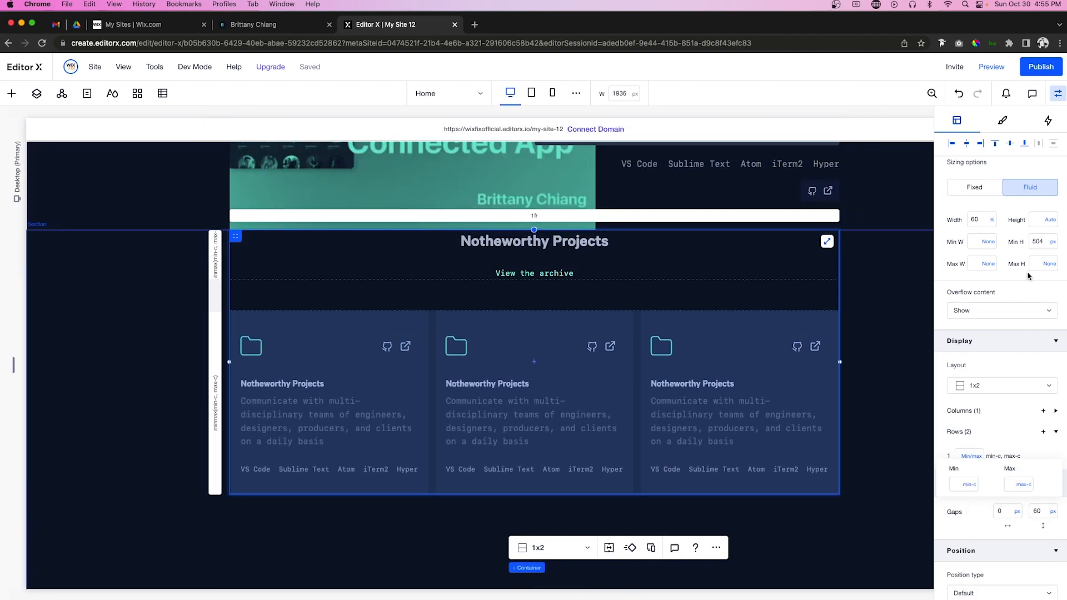
{"action": "left_click", "coordinate": [1052, 242]}
{"action": "left_click", "coordinate": [1011, 228]}
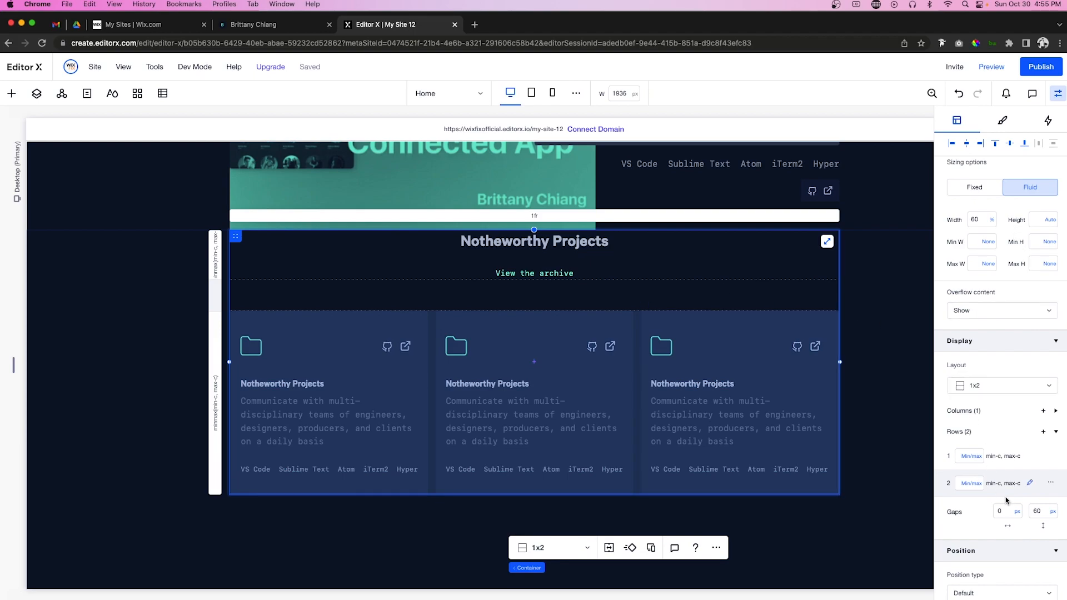
{"action": "scroll", "coordinate": [1007, 501], "scroll_direction": "down", "scroll_amount": 5}
{"action": "left_click", "coordinate": [986, 483]}
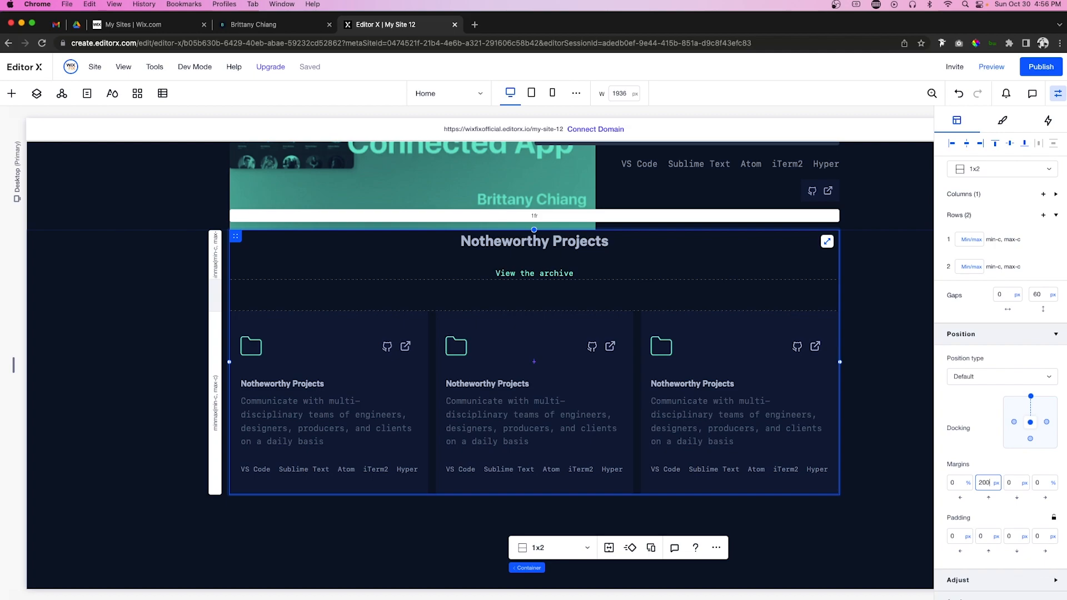
Step: Commit the section's 200 top margin, switch its unit to vh, and scroll back up to the hero
{"action": "key", "text": "Return"}
{"action": "left_click", "coordinate": [996, 483]}
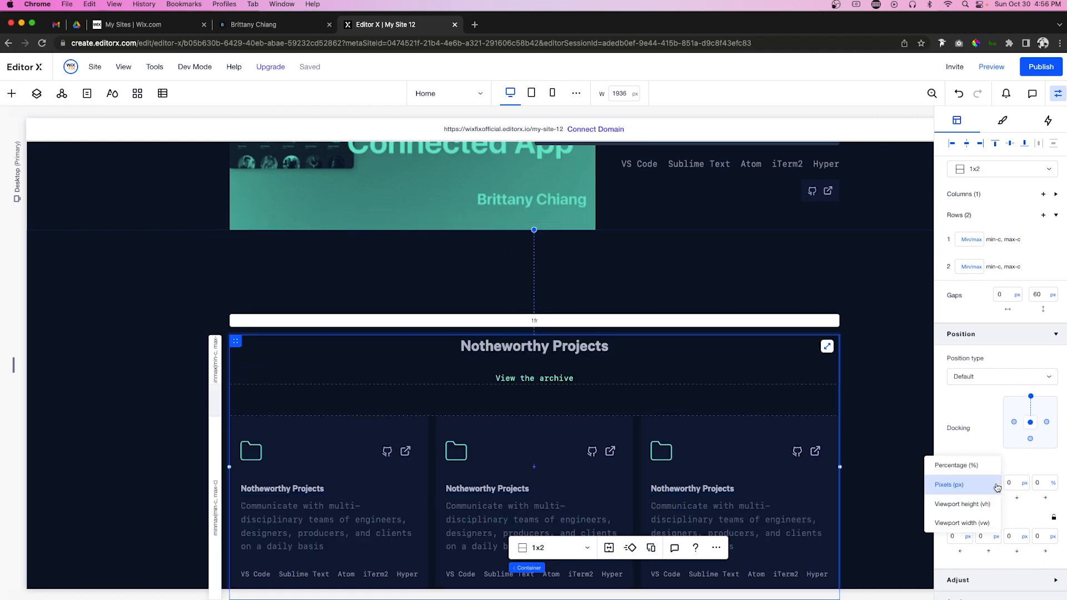
{"action": "left_click", "coordinate": [984, 514]}
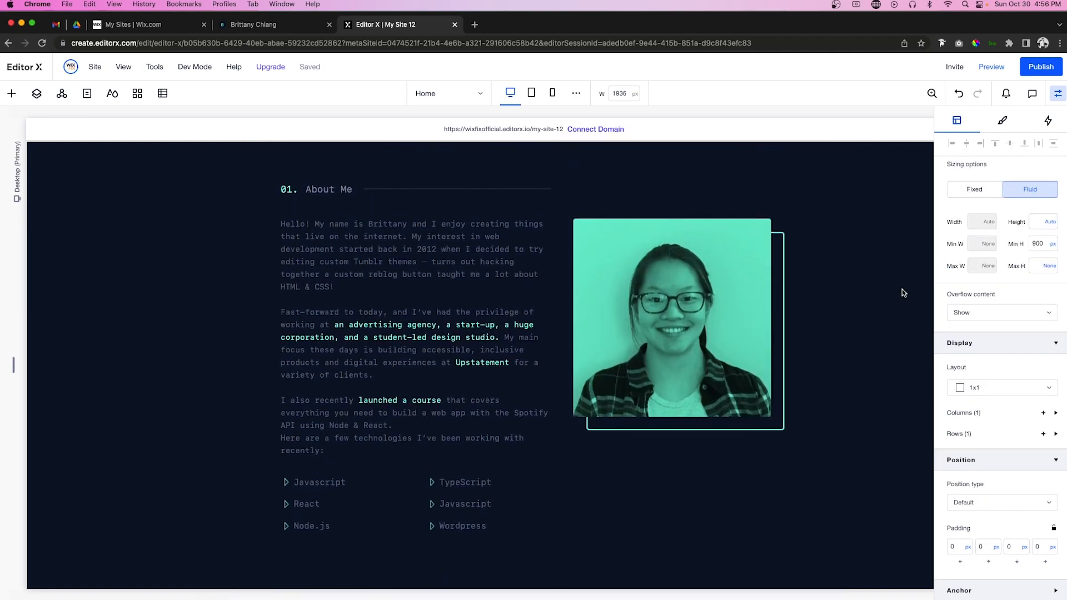
{"action": "scroll", "coordinate": [903, 293], "scroll_direction": "up", "scroll_amount": 10}
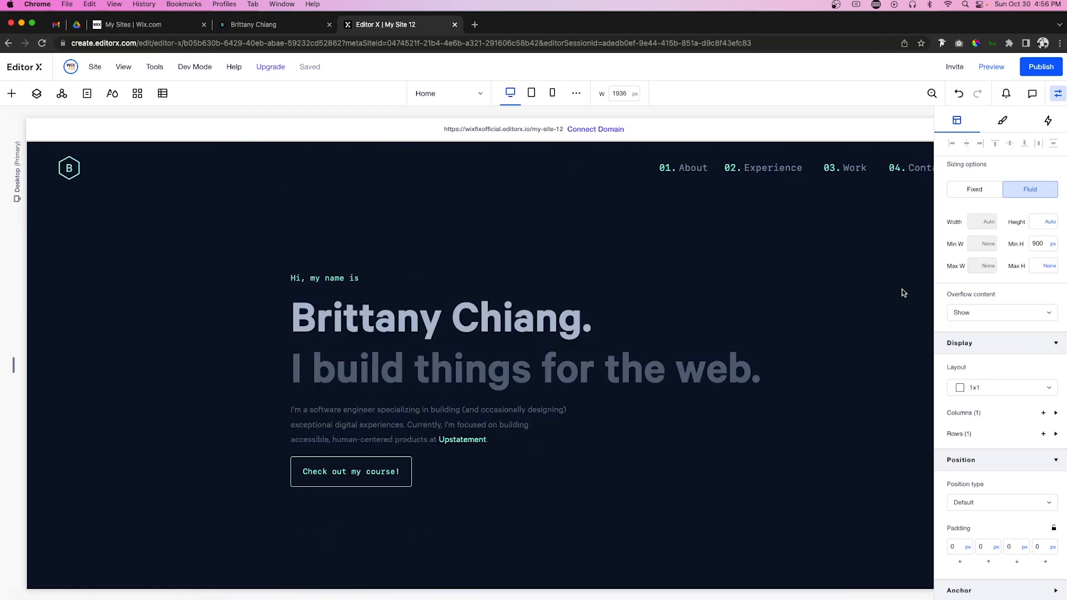
Step: After checking the reference portfolio's sidebar, add a new container via Quick Add
{"action": "left_click", "coordinate": [240, 26]}
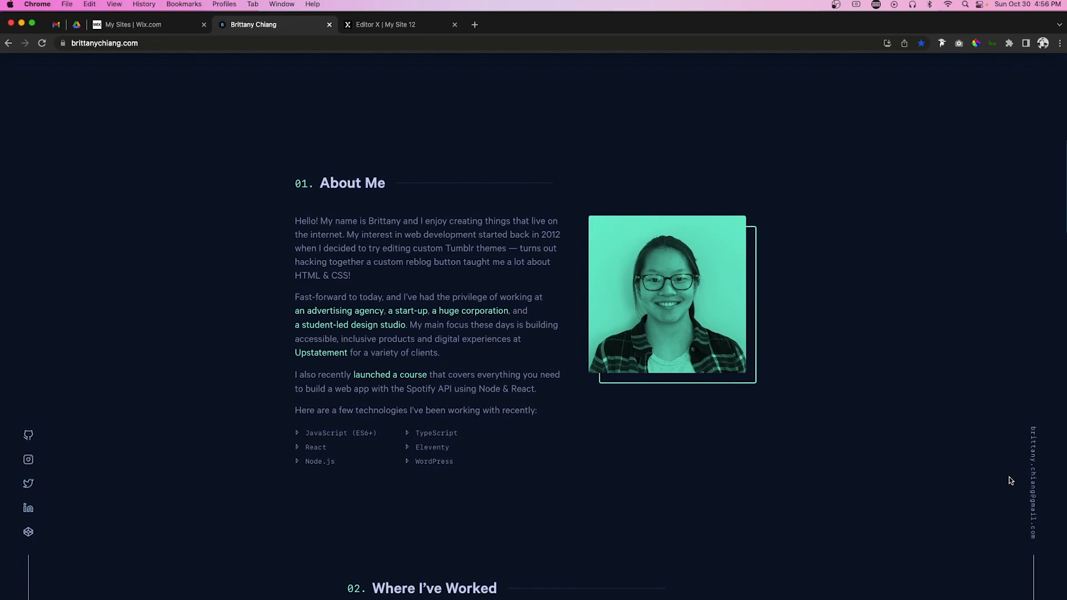
{"action": "left_click", "coordinate": [409, 27]}
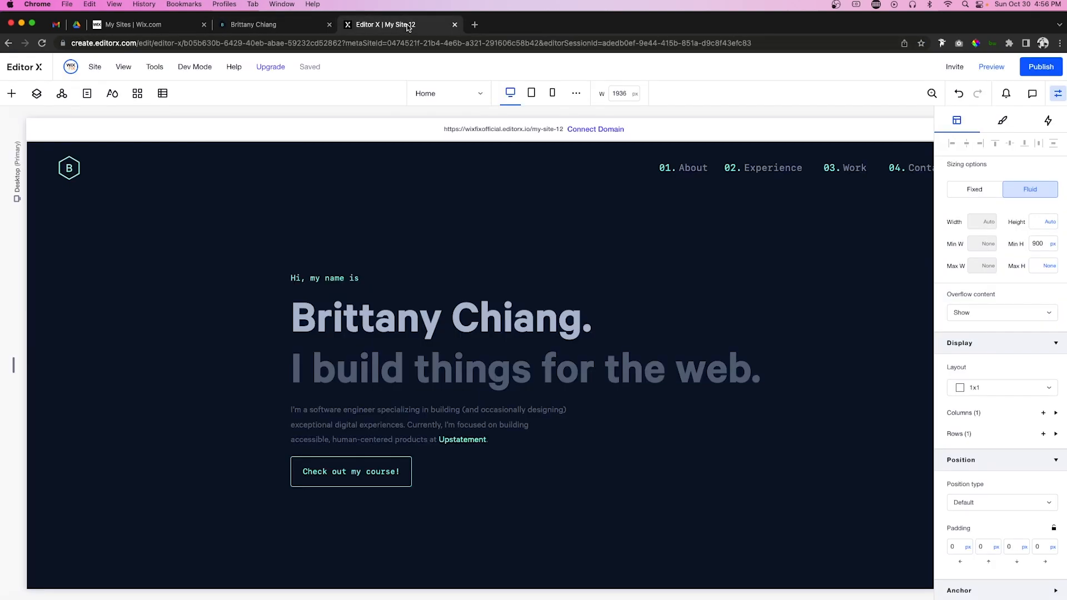
{"action": "left_click", "coordinate": [10, 94]}
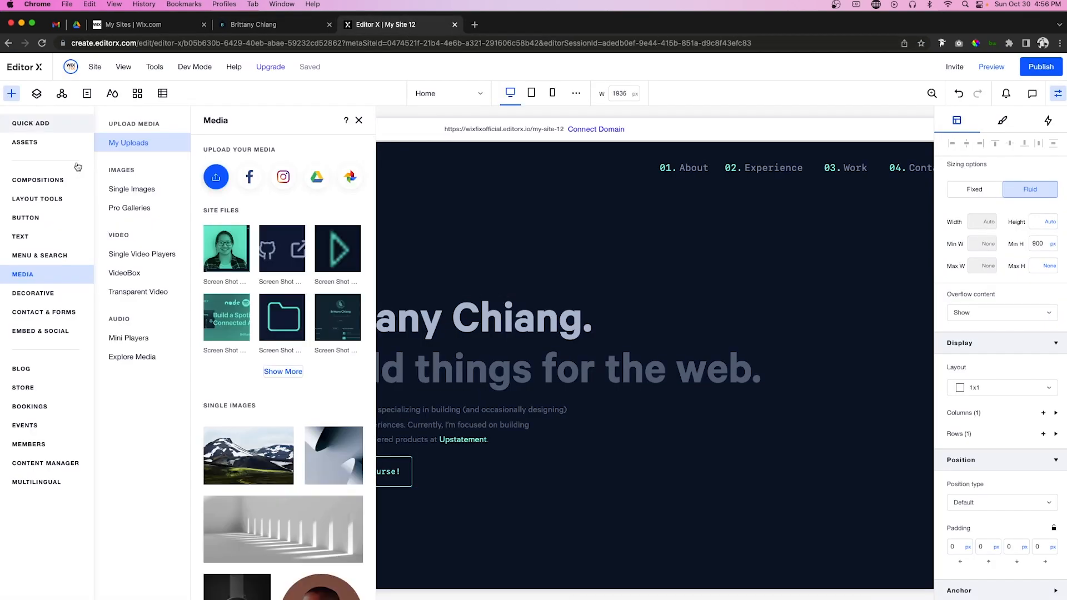
{"action": "left_click", "coordinate": [28, 123]}
{"action": "left_click", "coordinate": [187, 299]}
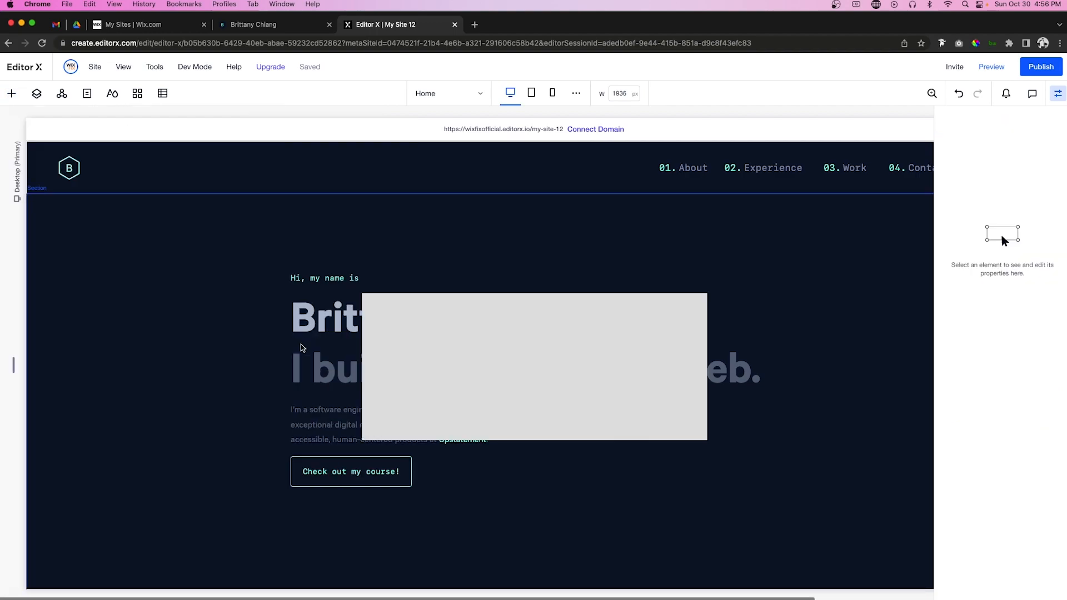
Step: Drag the new container into place along the hero section's left edge
{"action": "left_click_drag", "start_coordinate": [489, 347], "coordinate": [184, 298]}
{"action": "left_click_drag", "start_coordinate": [187, 296], "coordinate": [299, 307]}
{"action": "left_click_drag", "start_coordinate": [421, 332], "coordinate": [66, 285]}
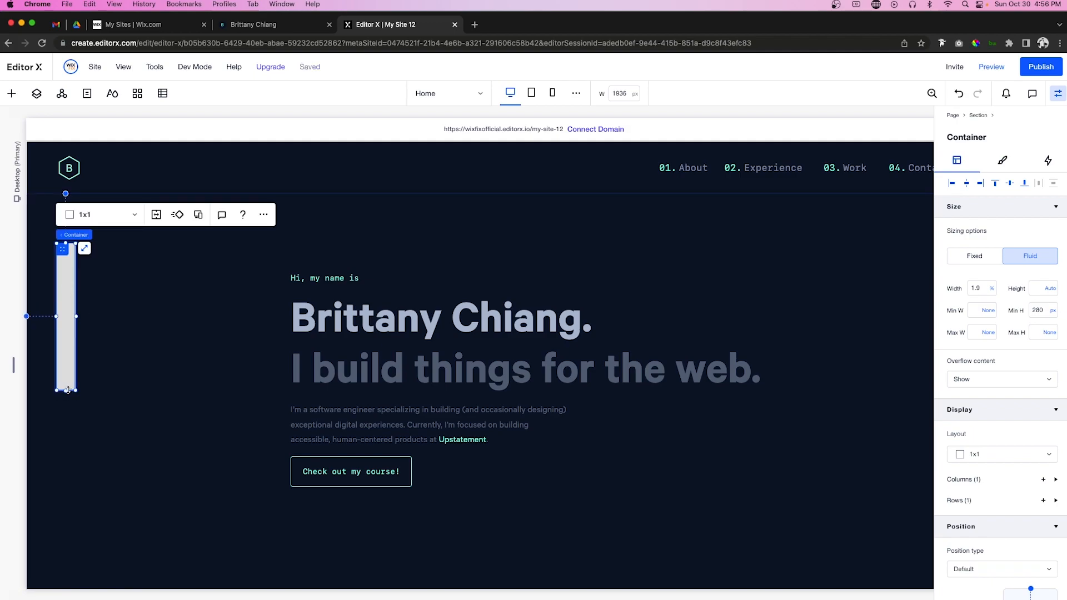
Step: Give the container a 1x2 grid layout and stretch it to 417 px tall
{"action": "left_click", "coordinate": [105, 214]}
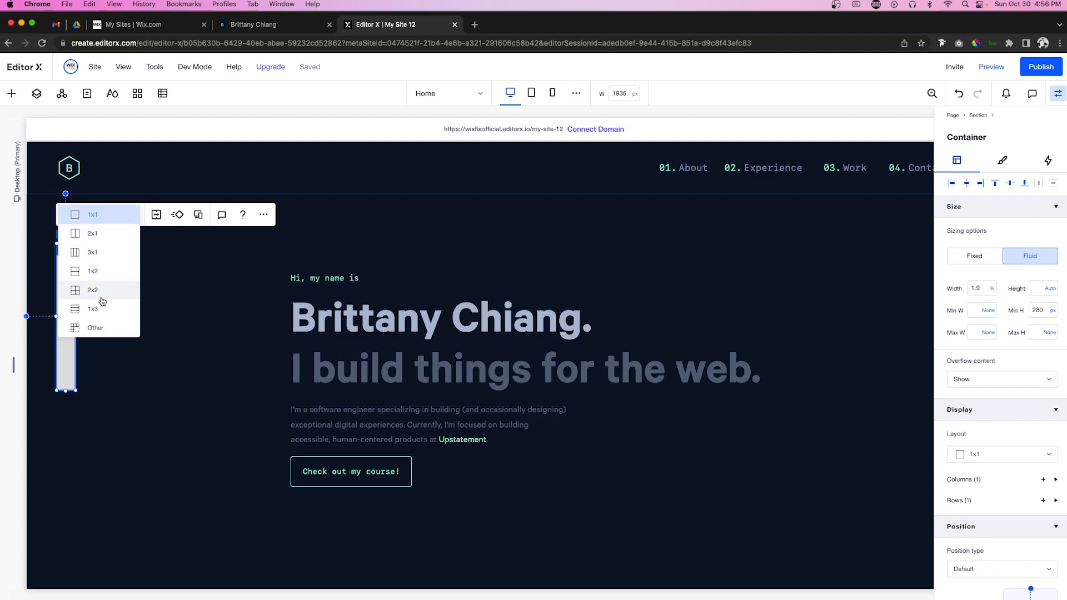
{"action": "left_click", "coordinate": [101, 271]}
{"action": "left_click_drag", "start_coordinate": [66, 391], "coordinate": [66, 462]}
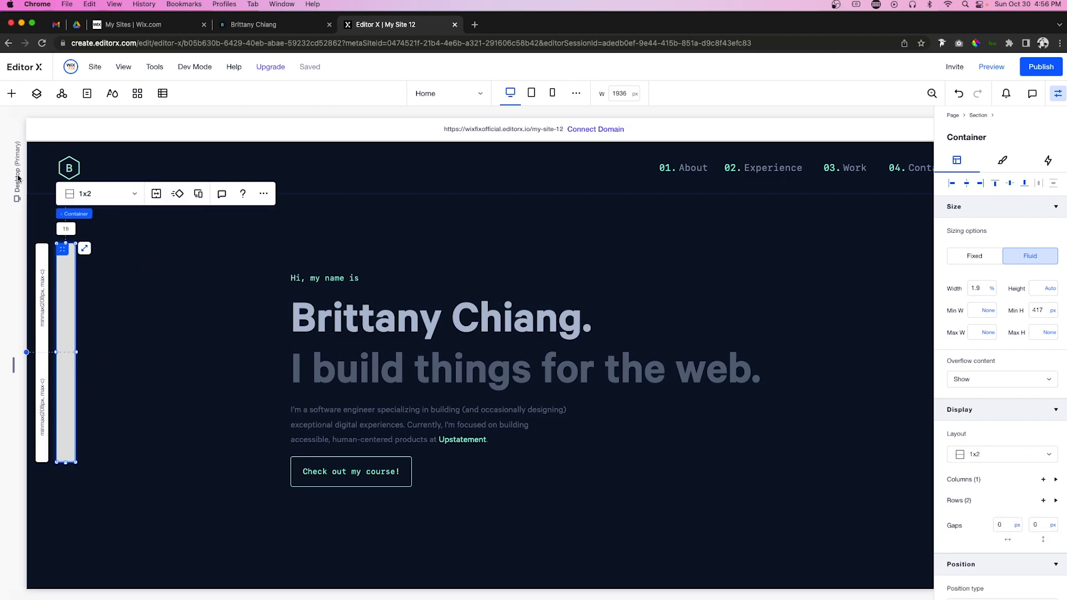
Step: Add a decorative vertical line to the lower cell, centred, top-aligned, 100% height
{"action": "left_click", "coordinate": [12, 95]}
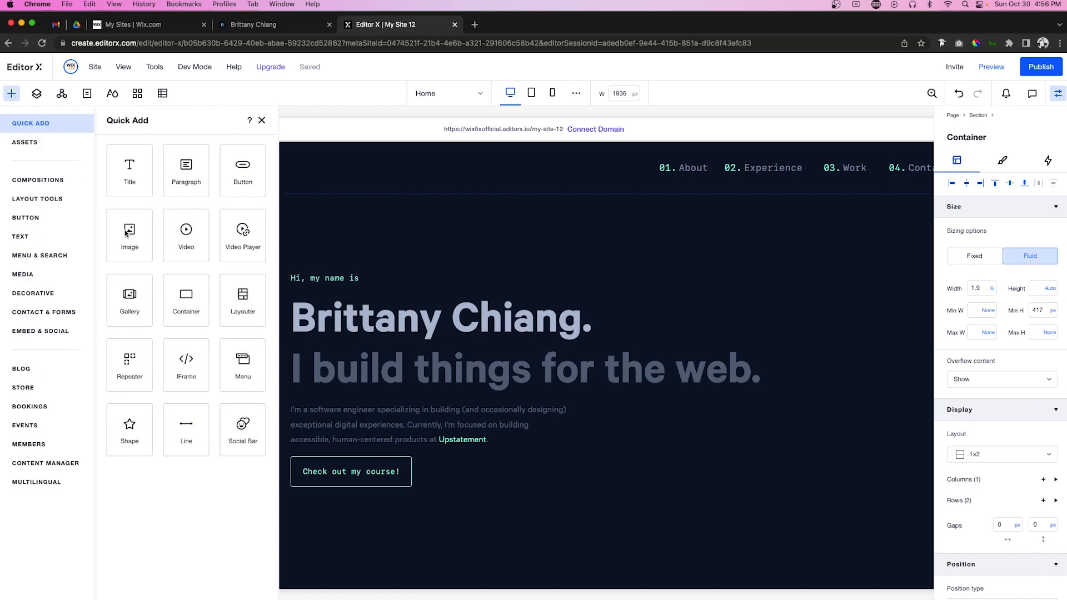
{"action": "left_click", "coordinate": [39, 295]}
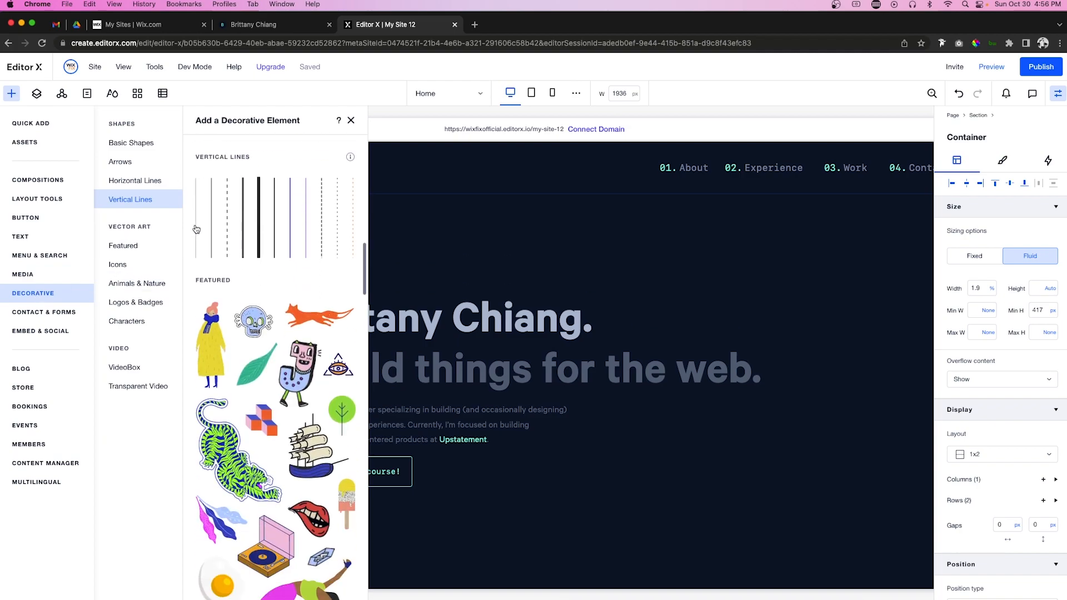
{"action": "left_click_drag", "start_coordinate": [196, 229], "coordinate": [61, 389]}
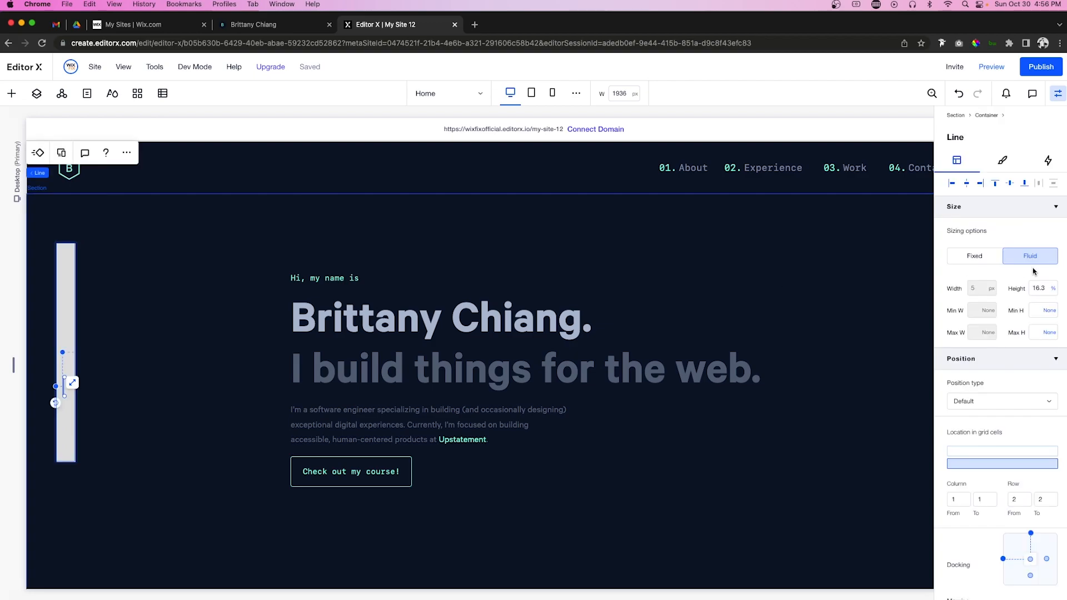
{"action": "left_click", "coordinate": [967, 184]}
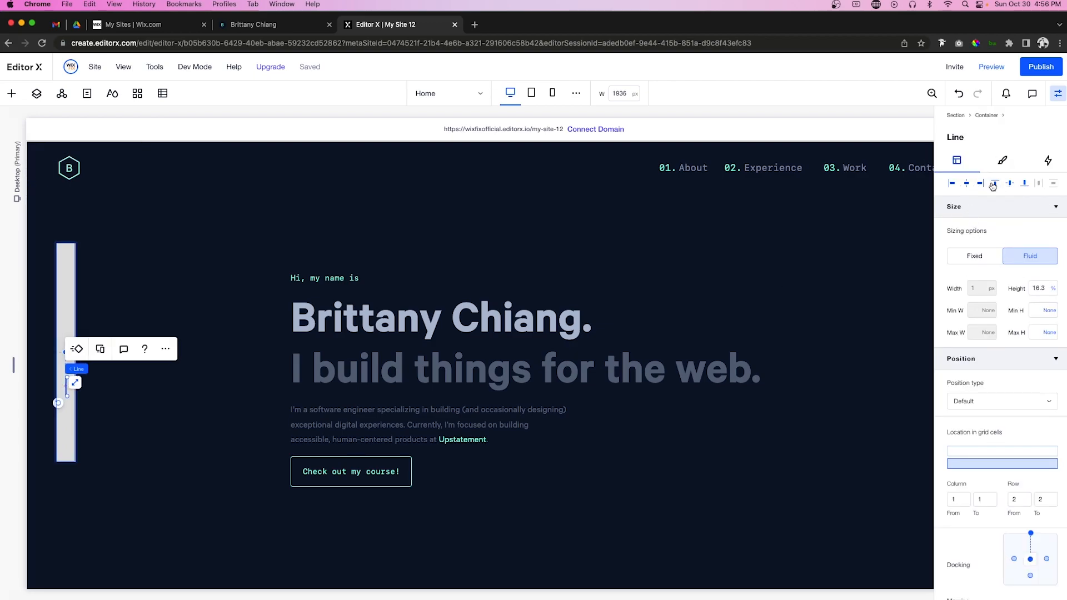
{"action": "left_click", "coordinate": [995, 185]}
{"action": "left_click", "coordinate": [1045, 289]}
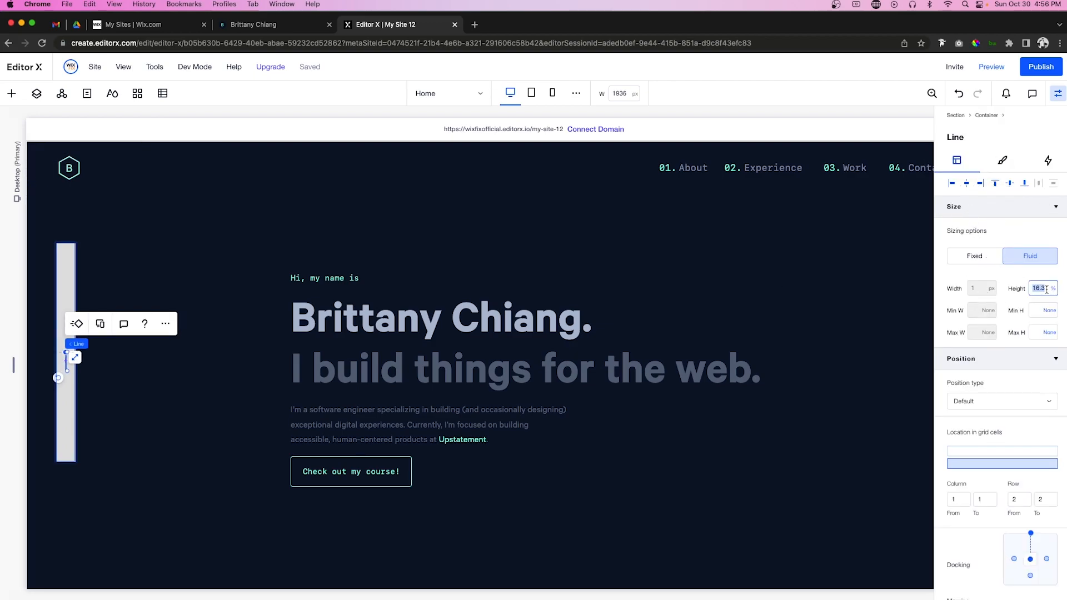
{"action": "key", "text": "Return"}
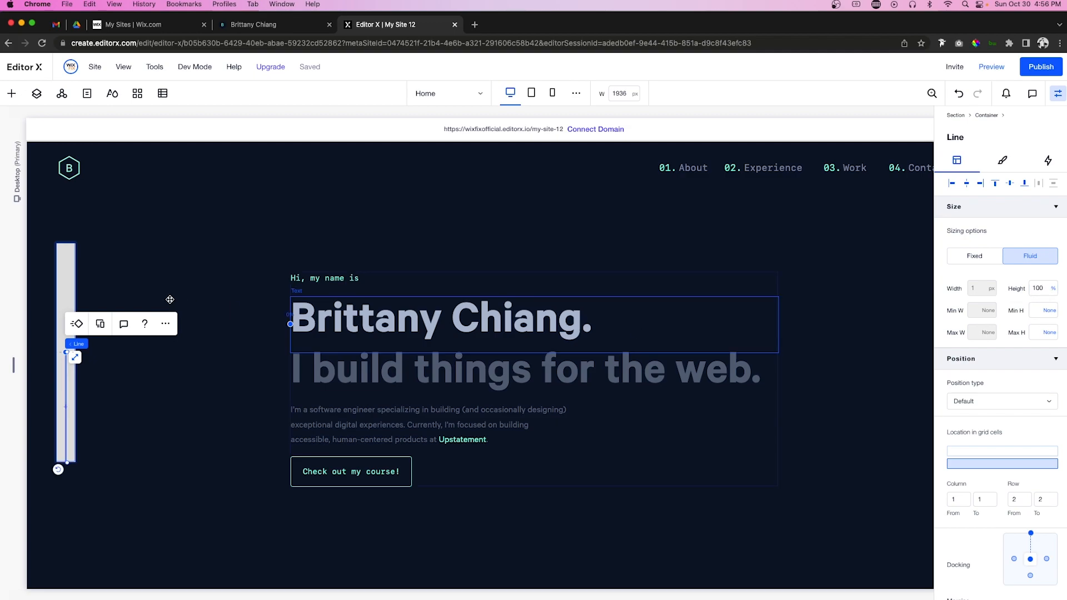
Step: Set the sidebar container's background opacity to 0
{"action": "left_click", "coordinate": [66, 283]}
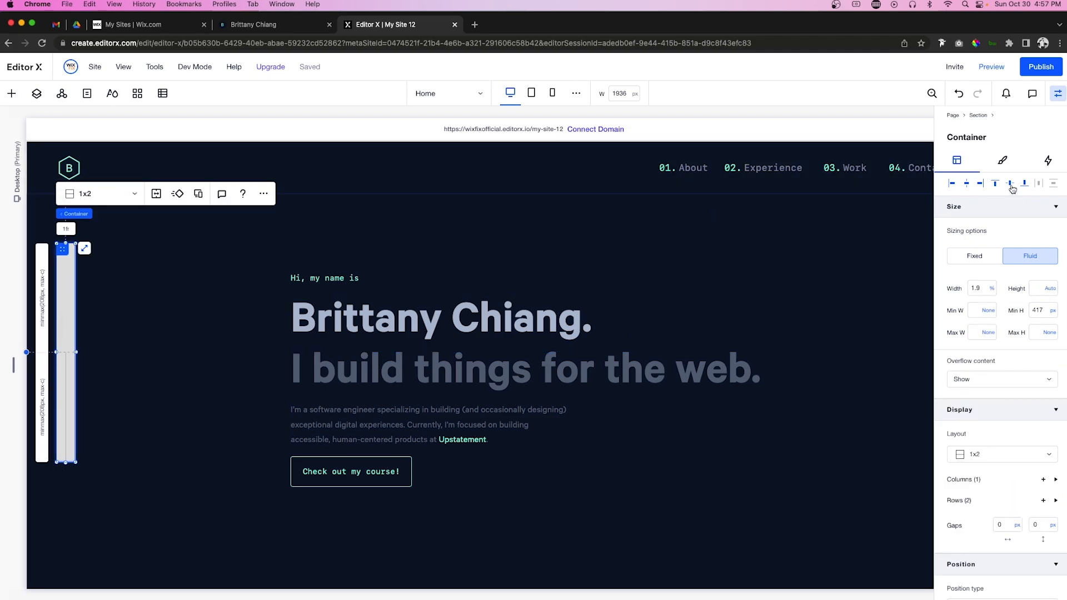
{"action": "left_click", "coordinate": [1003, 161]}
{"action": "left_click", "coordinate": [1043, 227]}
{"action": "type", "text": "0"}
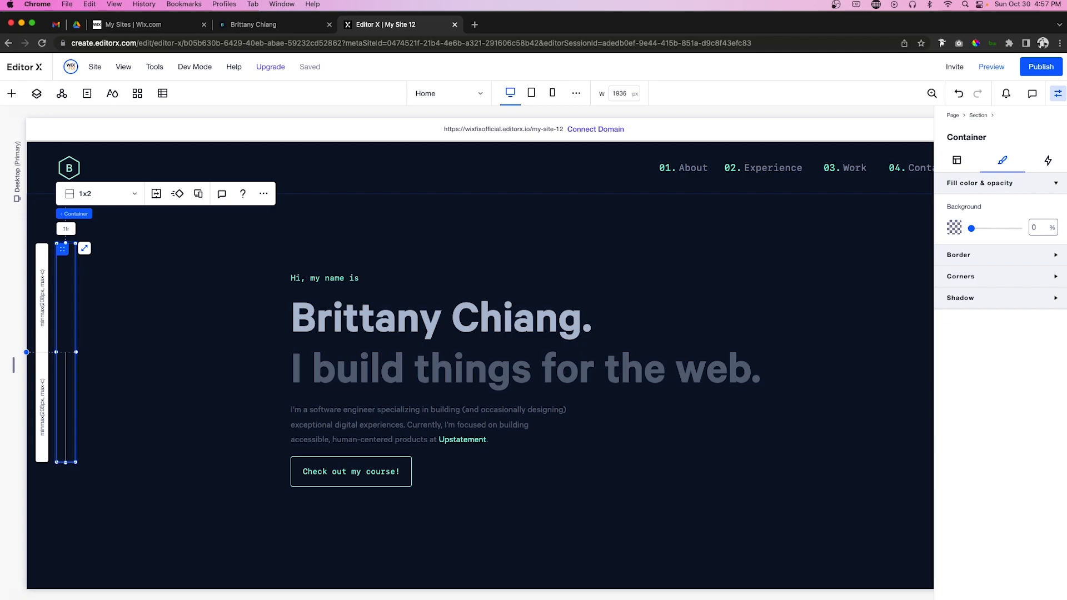
Step: Colour the vertical line light blue-grey
{"action": "left_click", "coordinate": [65, 389]}
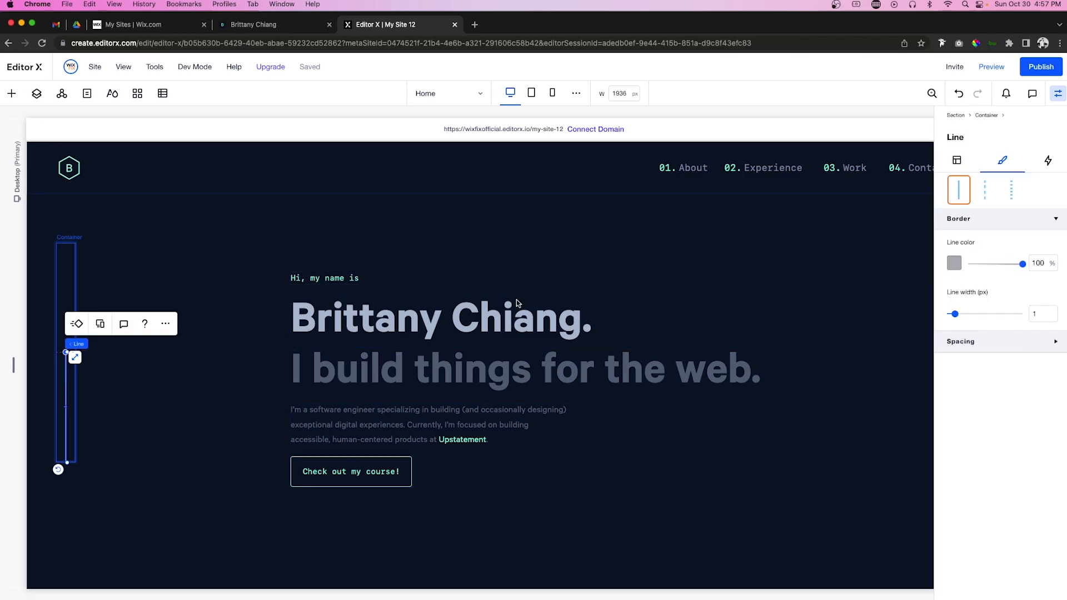
{"action": "left_click", "coordinate": [954, 263]}
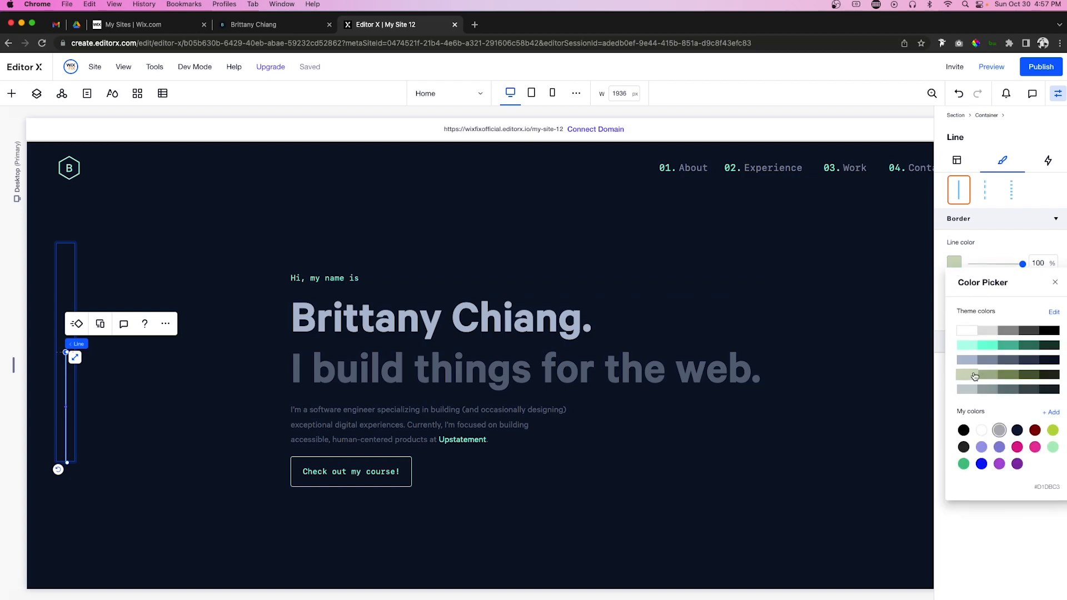
{"action": "left_click", "coordinate": [967, 361]}
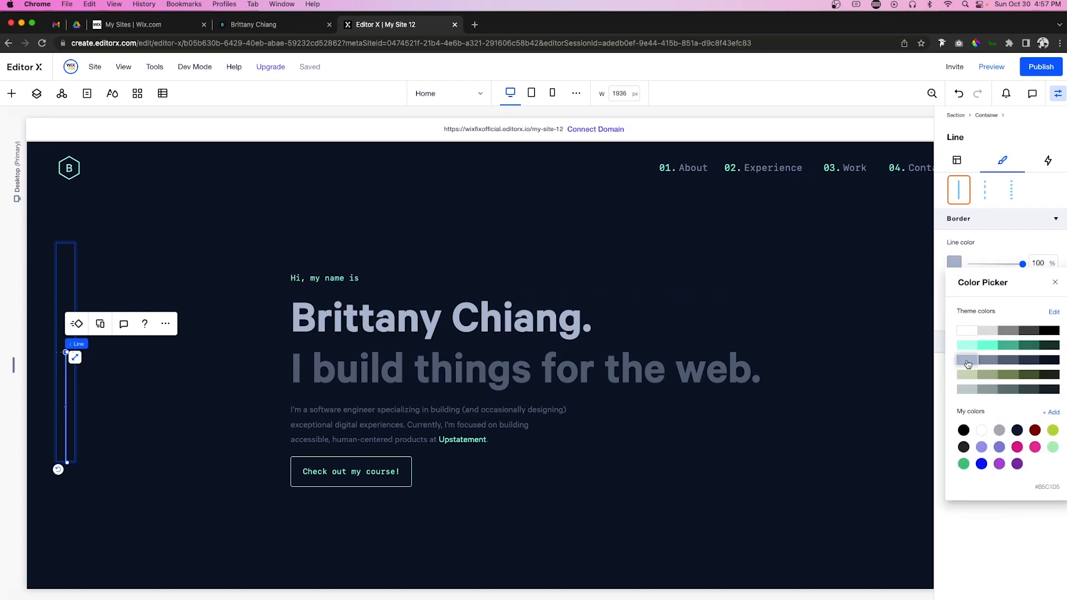
{"action": "left_click", "coordinate": [162, 399]}
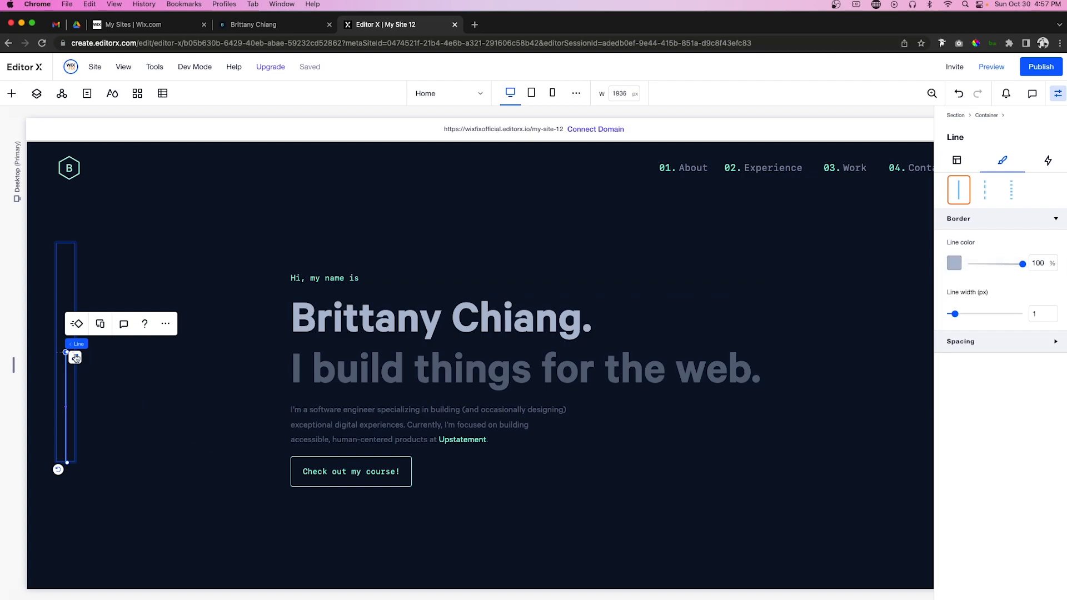
Step: Set a 30 px gap between the container's rows
{"action": "left_click", "coordinate": [62, 299]}
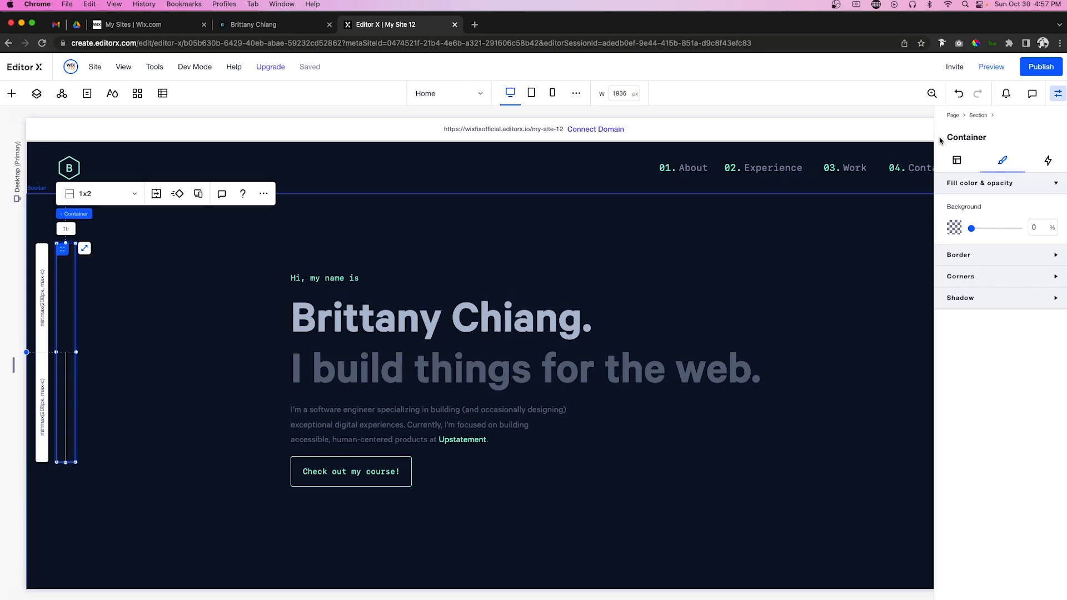
{"action": "left_click", "coordinate": [953, 161]}
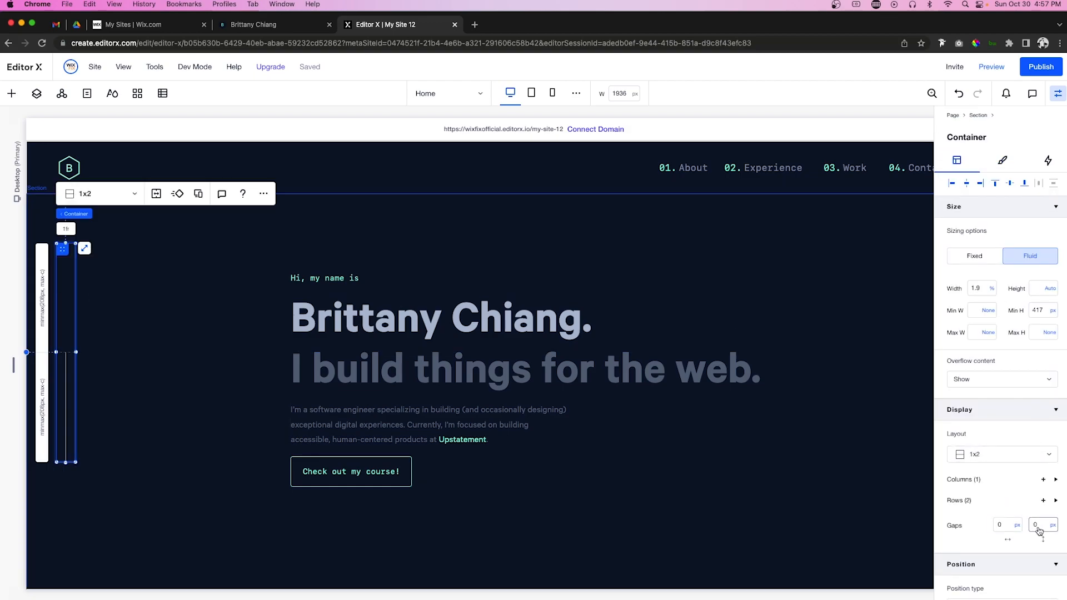
{"action": "key", "text": "Return"}
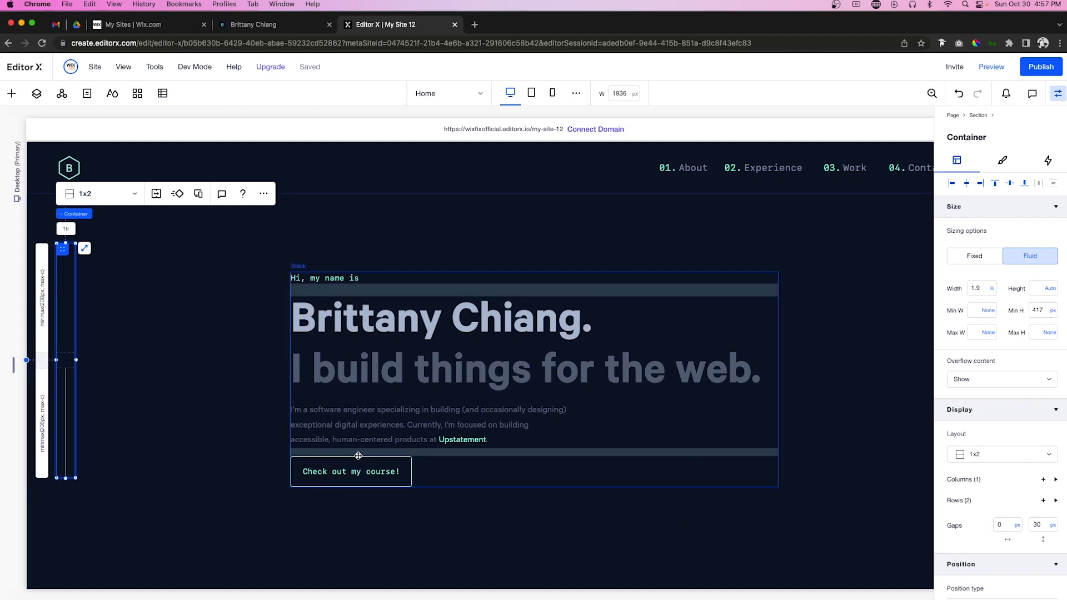
Step: Add Socials.png from Site Files and shrink it into the sidebar's top row
{"action": "left_click", "coordinate": [11, 94]}
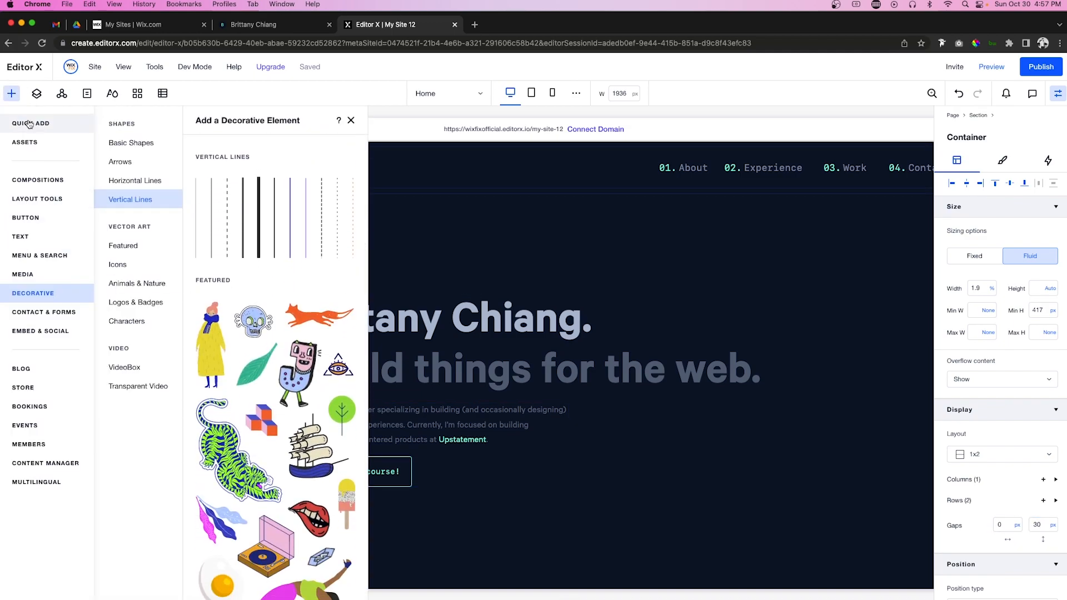
{"action": "left_click", "coordinate": [24, 274]}
{"action": "left_click", "coordinate": [282, 371]}
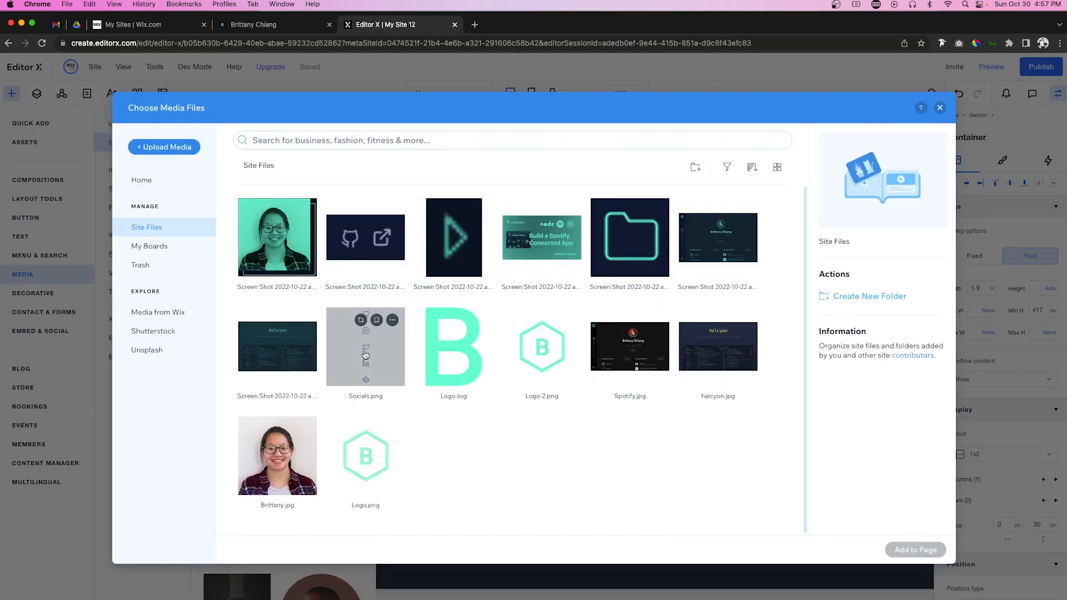
{"action": "left_click", "coordinate": [365, 355]}
{"action": "double_click", "coordinate": [365, 354]}
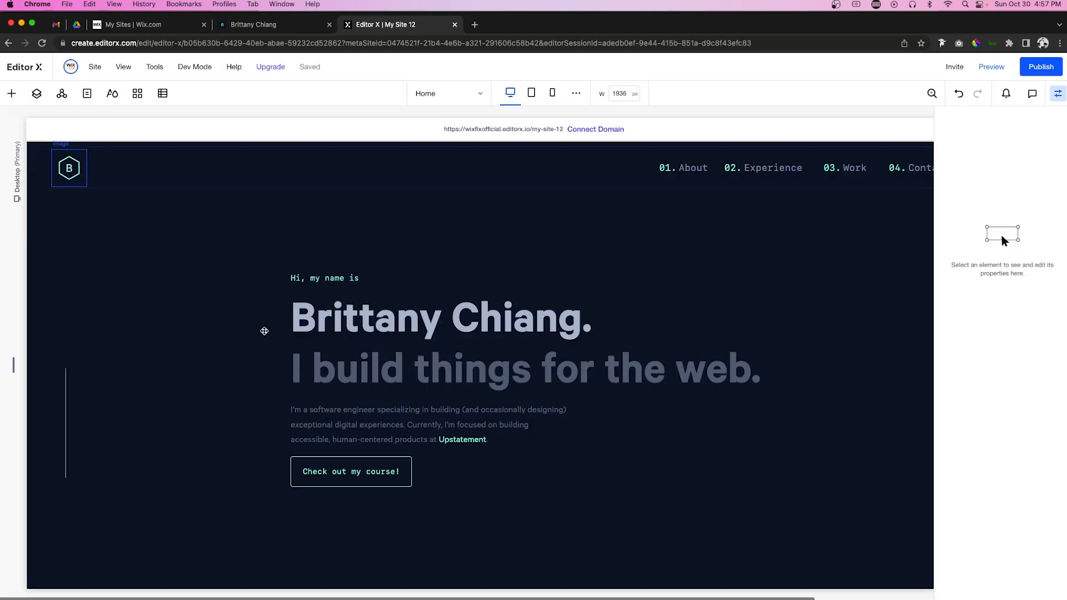
{"action": "left_click_drag", "start_coordinate": [561, 441], "coordinate": [72, 321]}
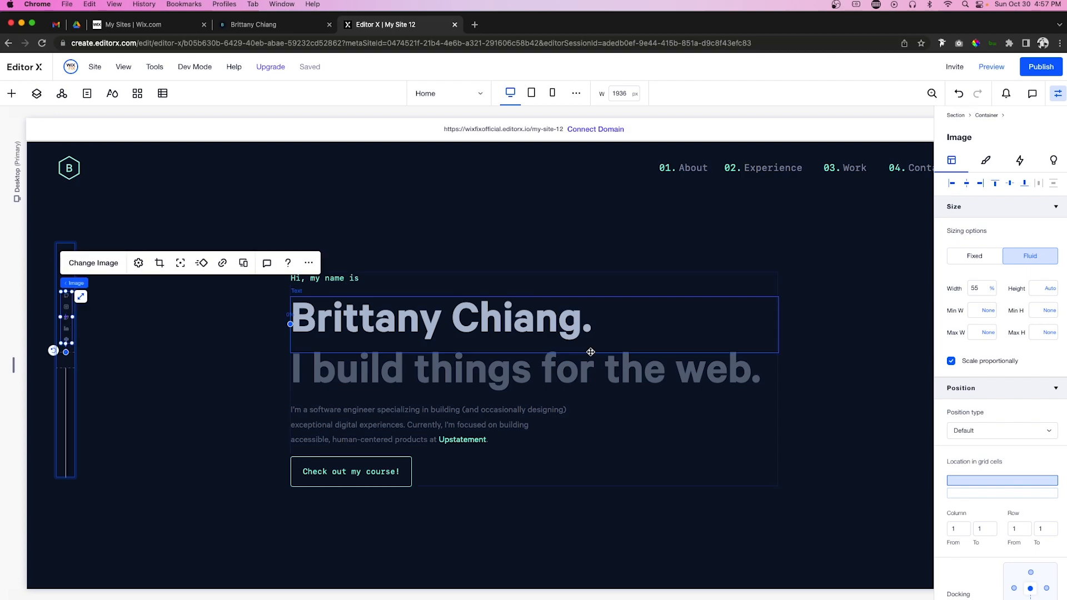
Step: Set the socials image to 100% width, aligned bottom and centred in its cell
{"action": "left_click", "coordinate": [982, 288]}
{"action": "key", "text": "Return"}
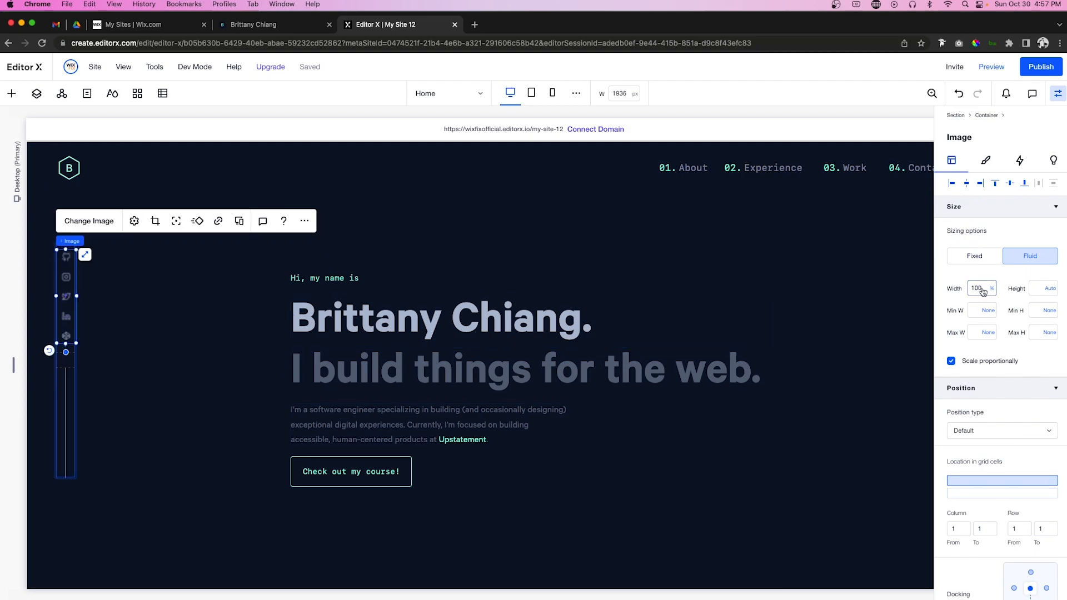
{"action": "left_click", "coordinate": [1024, 184]}
{"action": "left_click", "coordinate": [965, 184]}
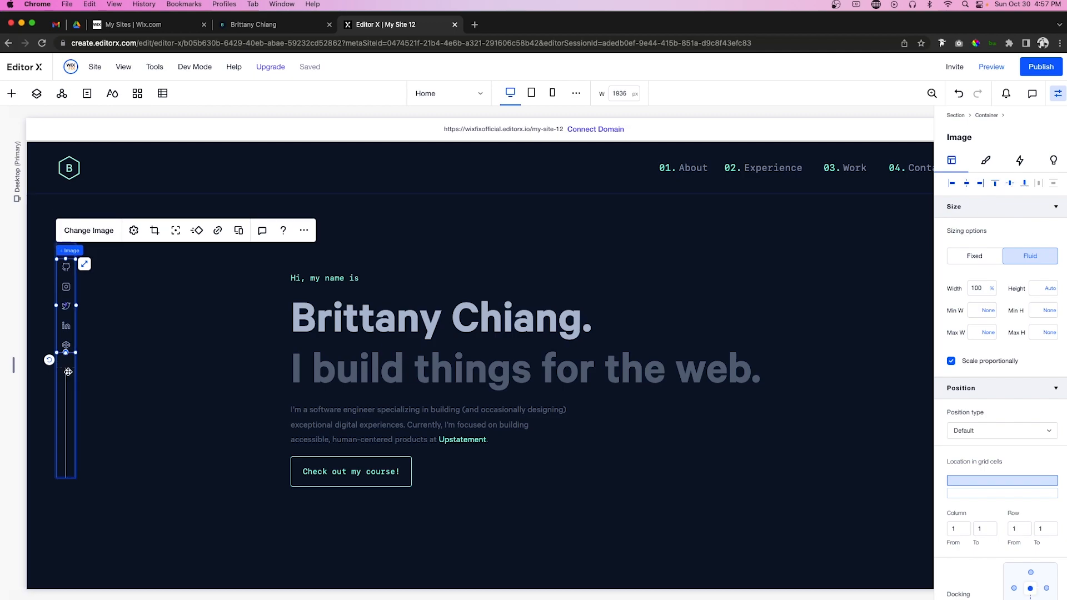
{"action": "left_click", "coordinate": [65, 362]}
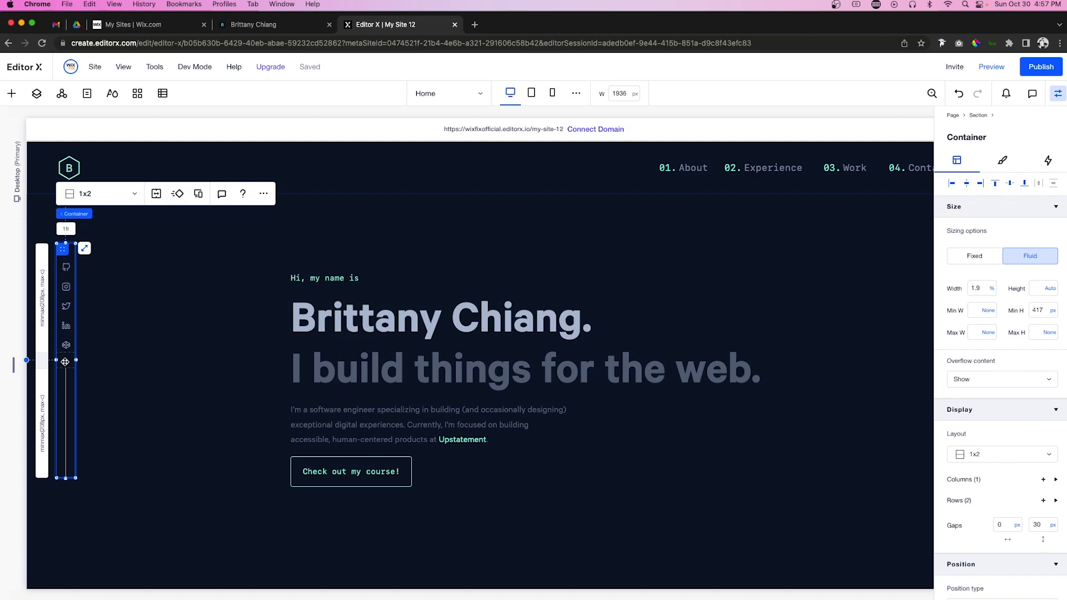
Step: Paste a copy of the sidebar container and move it to the hero's right edge
{"action": "key", "text": "super+v"}
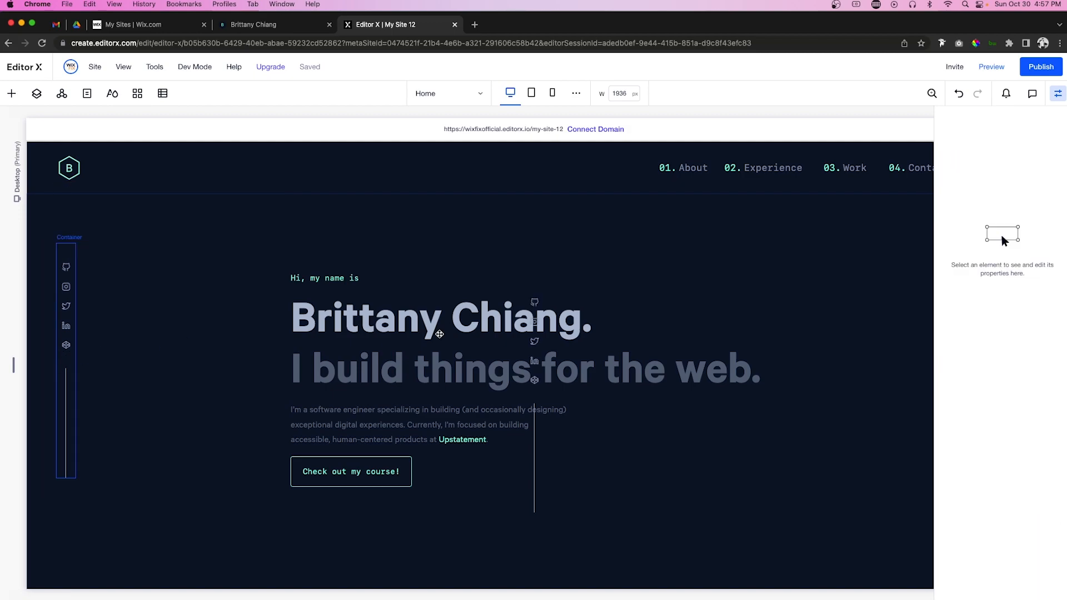
{"action": "left_click", "coordinate": [530, 395]}
{"action": "left_click_drag", "start_coordinate": [605, 380], "coordinate": [893, 369]}
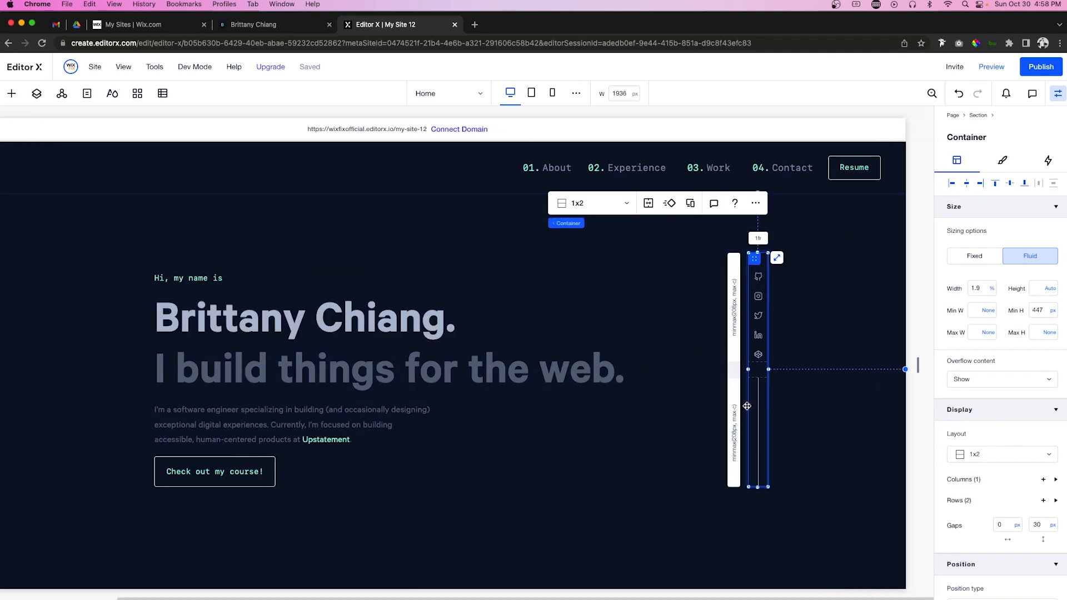
{"action": "left_click_drag", "start_coordinate": [776, 369], "coordinate": [874, 371]}
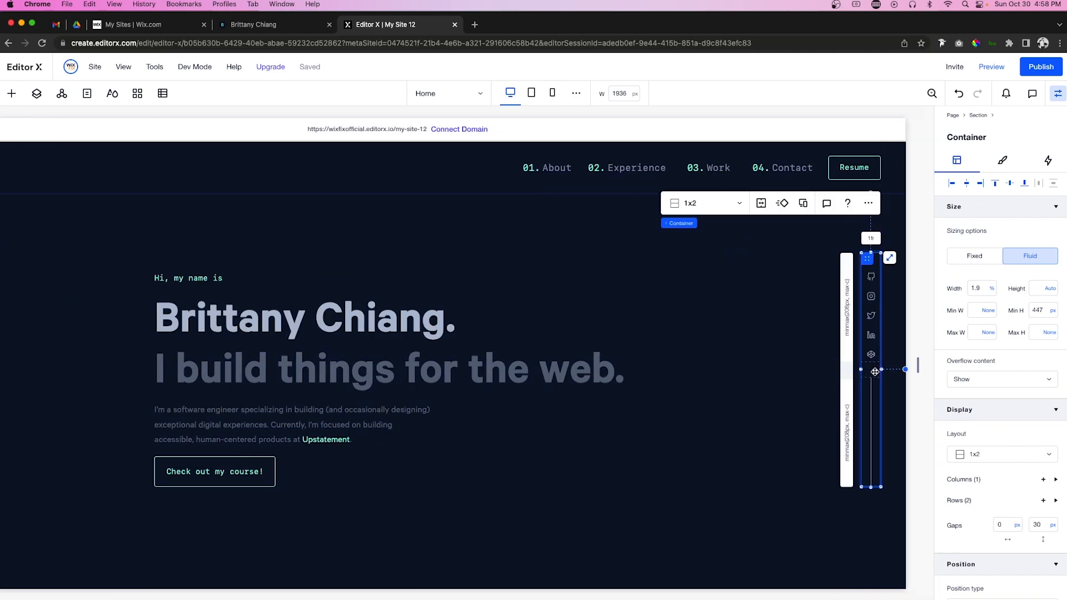
Step: Delete the social icons image from the right-hand sidebar copy
{"action": "left_click", "coordinate": [870, 303]}
{"action": "key", "text": "Delete"}
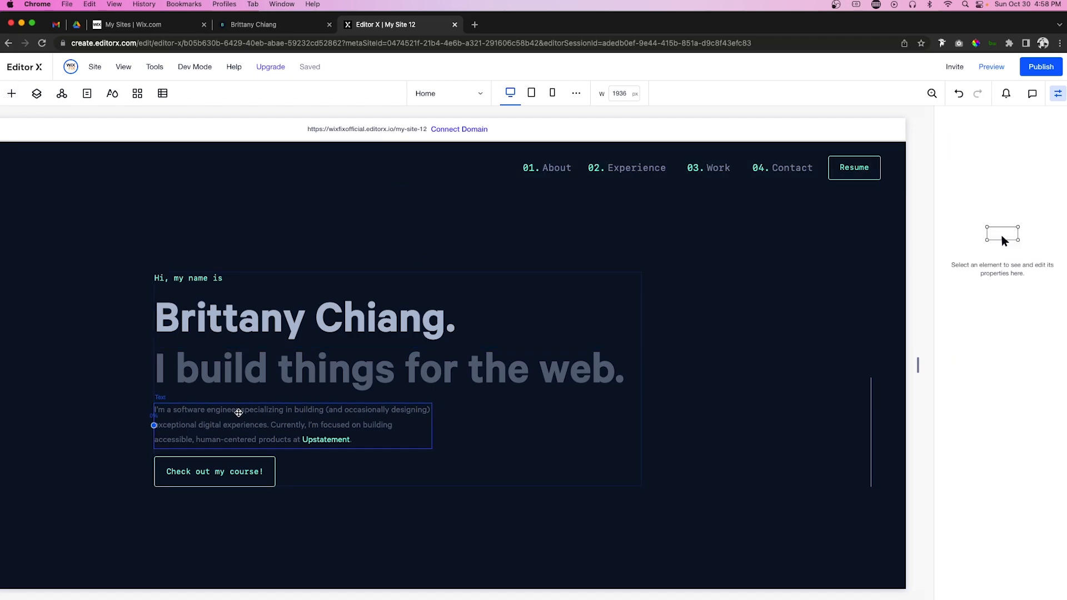
{"action": "left_click", "coordinate": [238, 414]}
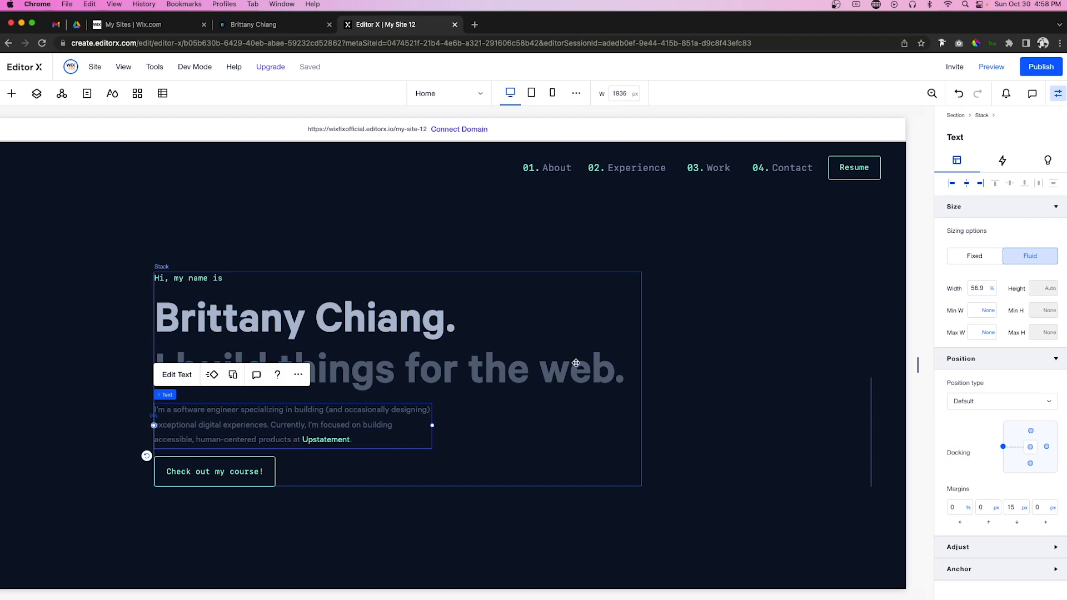
Step: Paste a copy of the hero paragraph and retype it as a placeholder email address
{"action": "left_click", "coordinate": [751, 362]}
{"action": "key", "text": "super+v"}
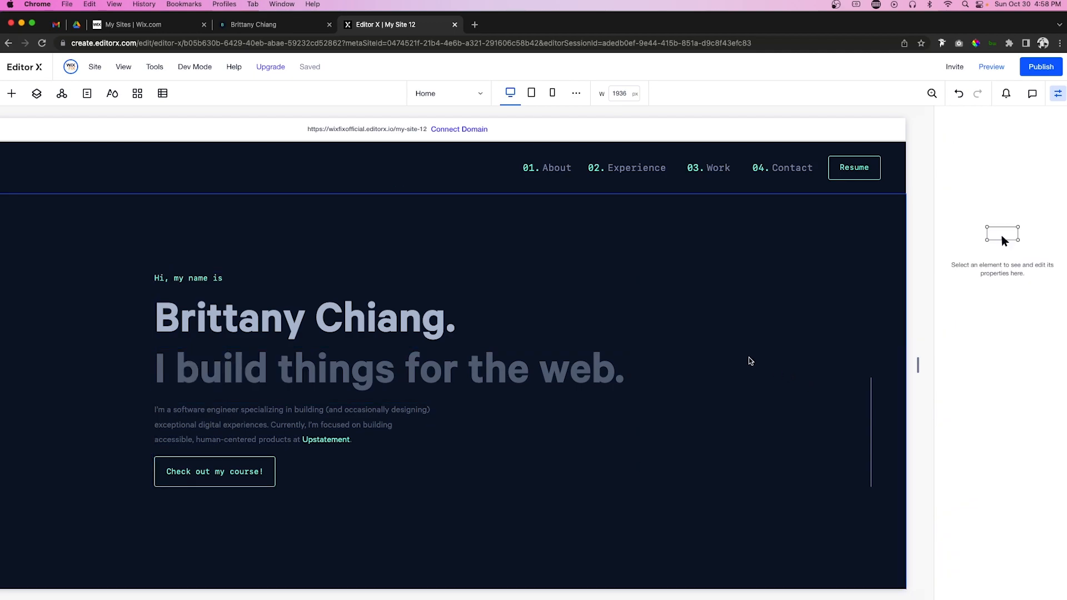
{"action": "double_click", "coordinate": [60, 396]}
{"action": "key", "text": "BackSpace"}
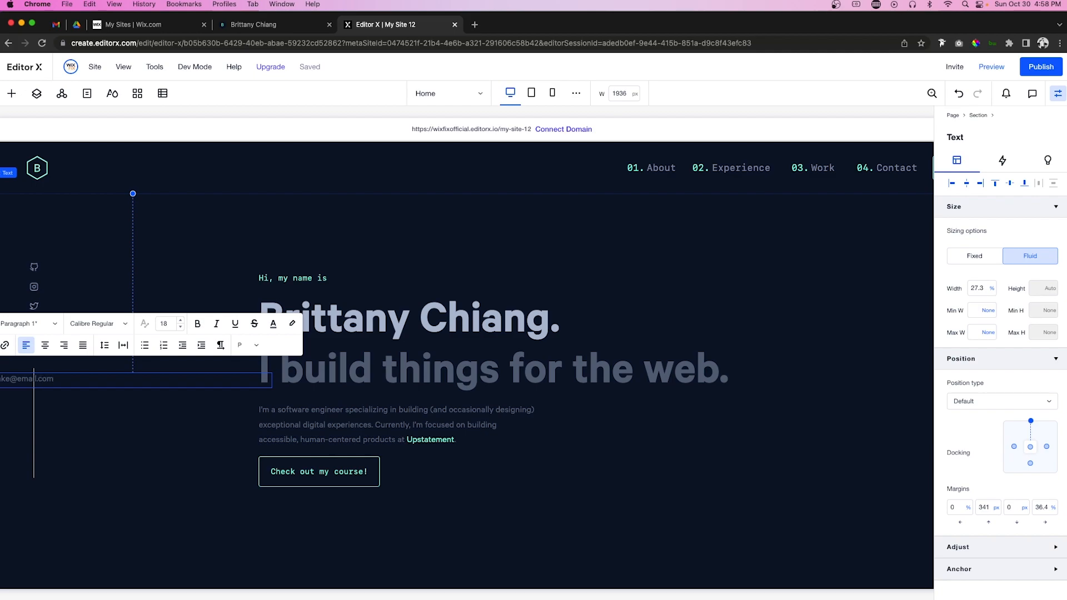
{"action": "left_click", "coordinate": [40, 391]}
{"action": "left_click", "coordinate": [34, 382]}
Step: Make the email text a fixed 120 px wide, rotate it 90°, and place it in the right sidebar
{"action": "left_click_drag", "start_coordinate": [290, 343], "coordinate": [779, 225]}
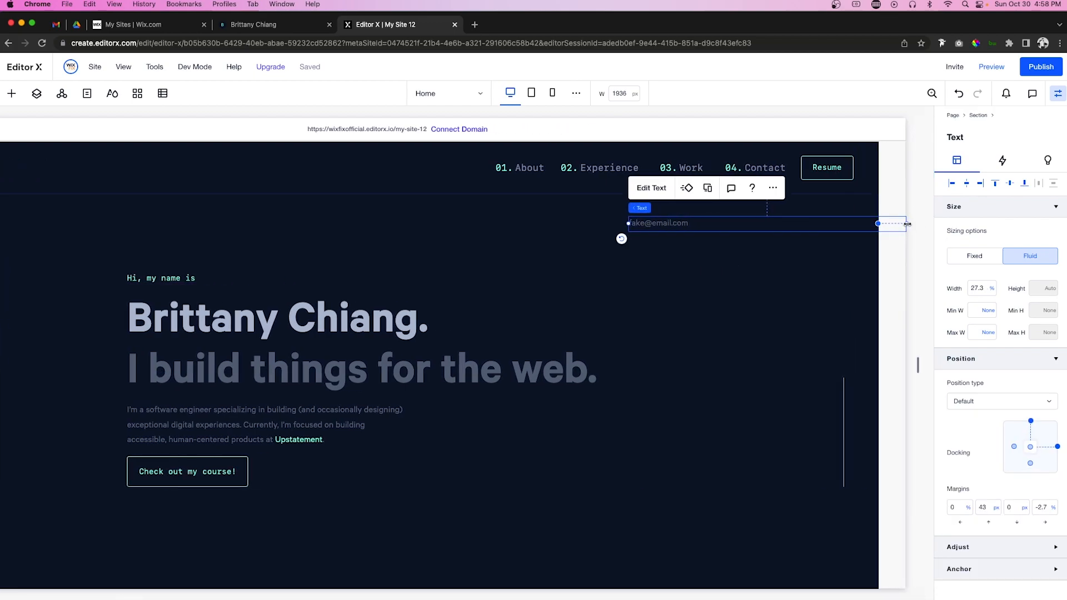
{"action": "left_click", "coordinate": [908, 223]}
{"action": "left_click_drag", "start_coordinate": [906, 224], "coordinate": [692, 234]}
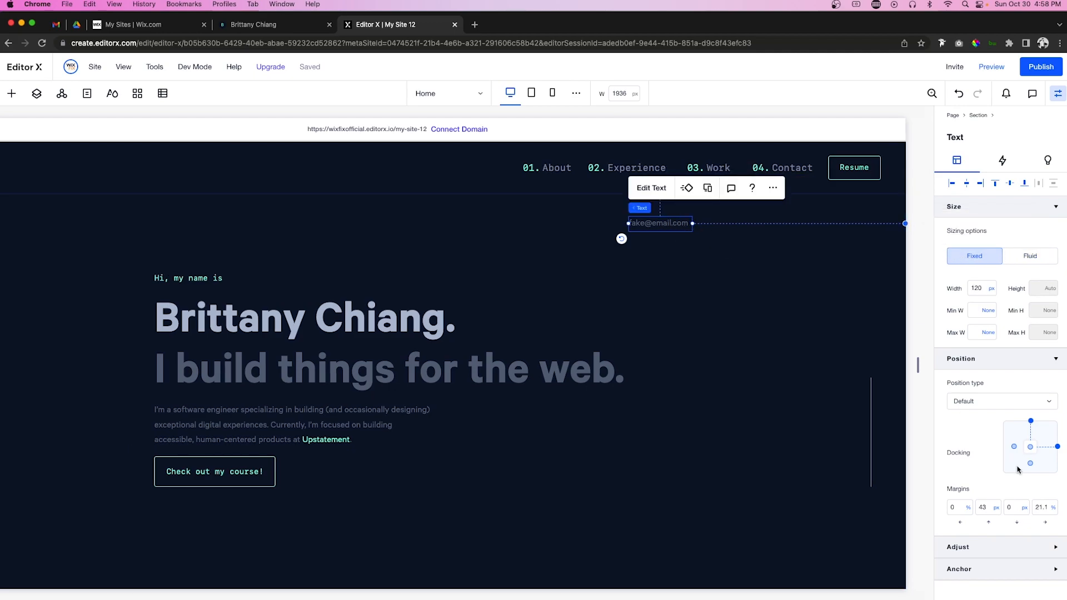
{"action": "left_click", "coordinate": [977, 554]}
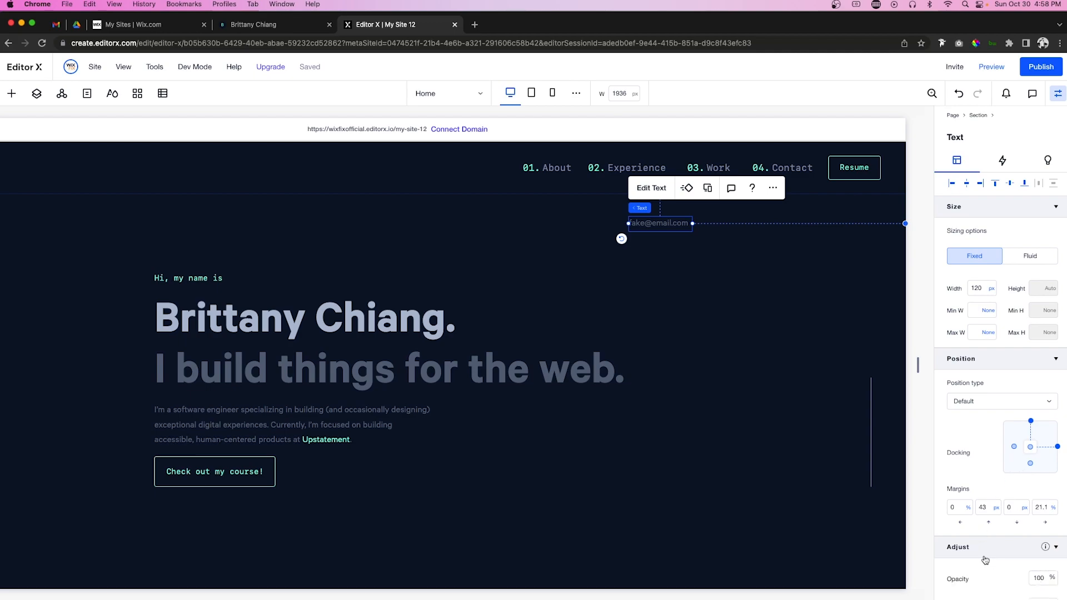
{"action": "scroll", "coordinate": [985, 559], "scroll_direction": "down", "scroll_amount": 3}
{"action": "left_click", "coordinate": [1044, 532]}
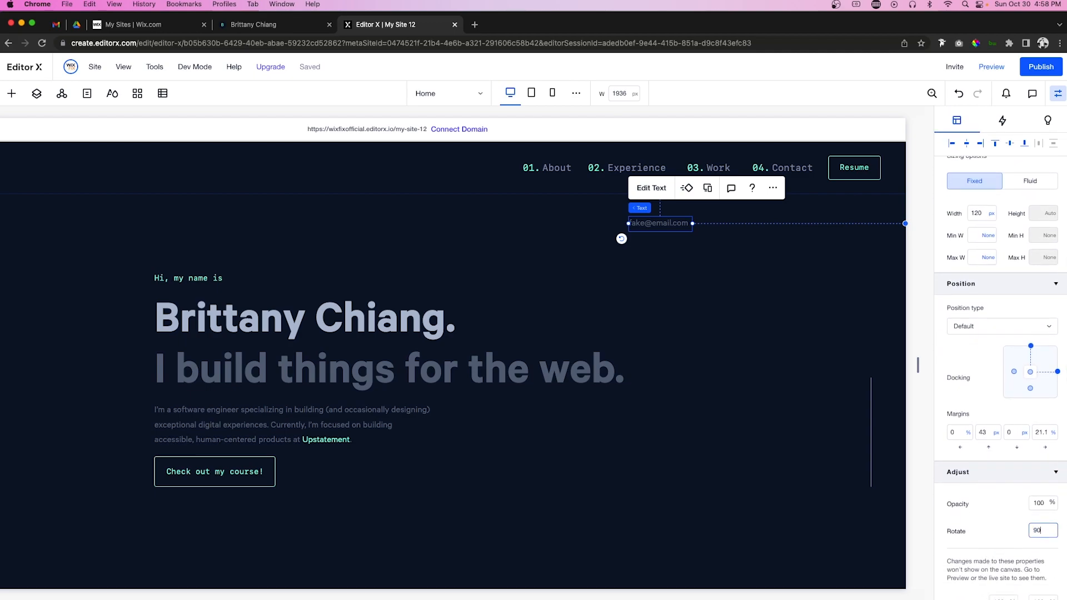
{"action": "key", "text": "Return"}
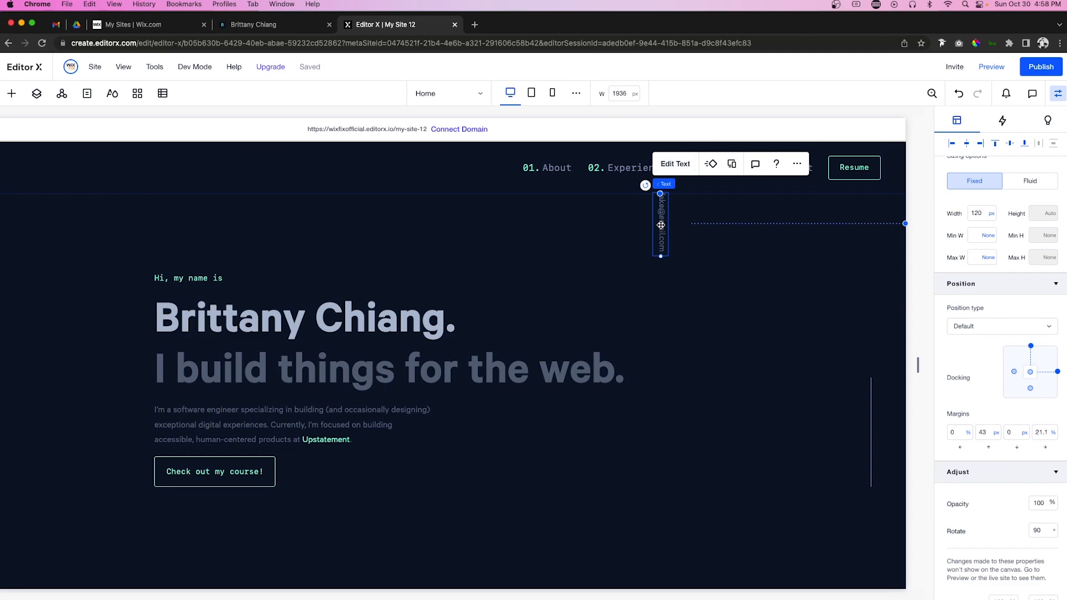
{"action": "left_click_drag", "start_coordinate": [857, 307], "coordinate": [894, 321]}
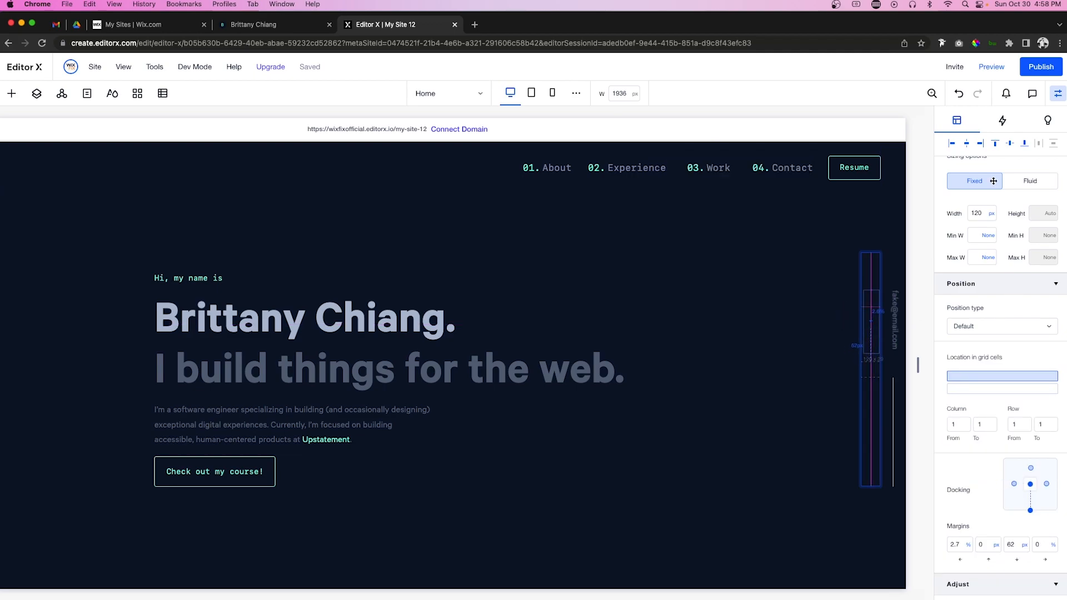
Step: Dock the email text left and bottom in its cell with a 0 bottom margin
{"action": "left_click", "coordinate": [968, 144]}
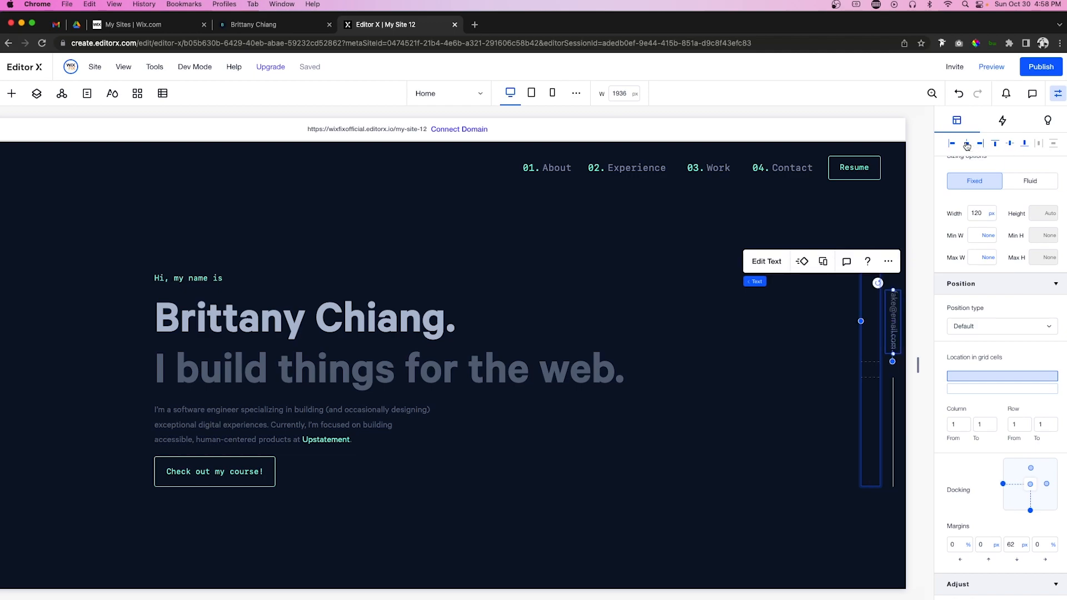
{"action": "left_click", "coordinate": [1024, 144]}
{"action": "scroll", "coordinate": [689, 394], "scroll_direction": "left", "scroll_amount": 3}
{"action": "scroll", "coordinate": [689, 395], "scroll_direction": "right", "scroll_amount": 3}
{"action": "left_click", "coordinate": [1016, 545]}
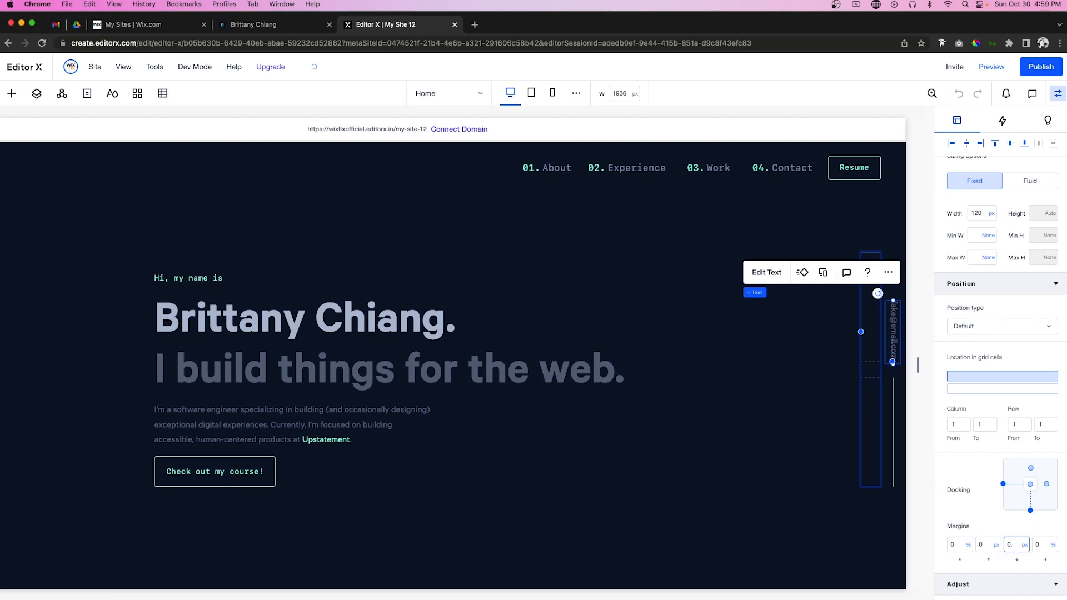
{"action": "key", "text": "Return"}
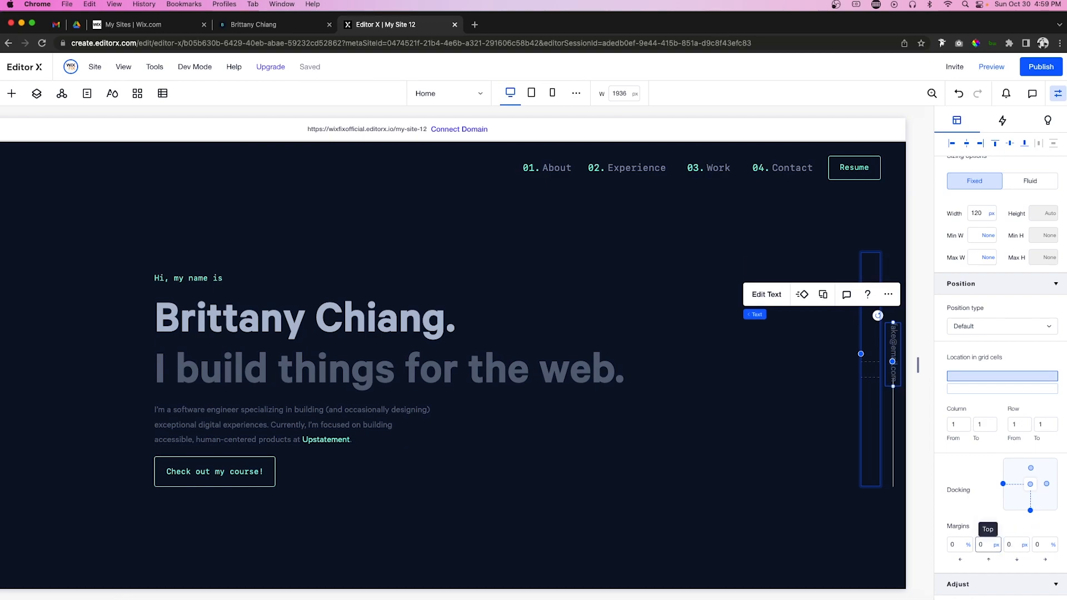
{"action": "left_click", "coordinate": [855, 364]}
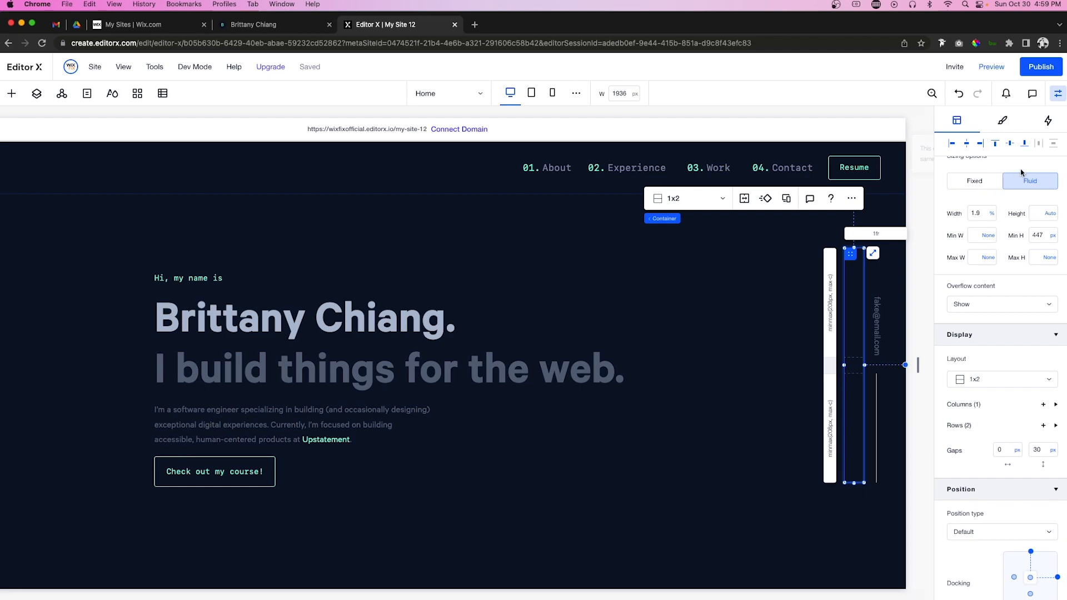
Step: Set the email sidebar's position to Pinned, pinned to the page
{"action": "scroll", "coordinate": [972, 403], "scroll_direction": "down", "scroll_amount": 2}
{"action": "scroll", "coordinate": [972, 402], "scroll_direction": "down", "scroll_amount": 5}
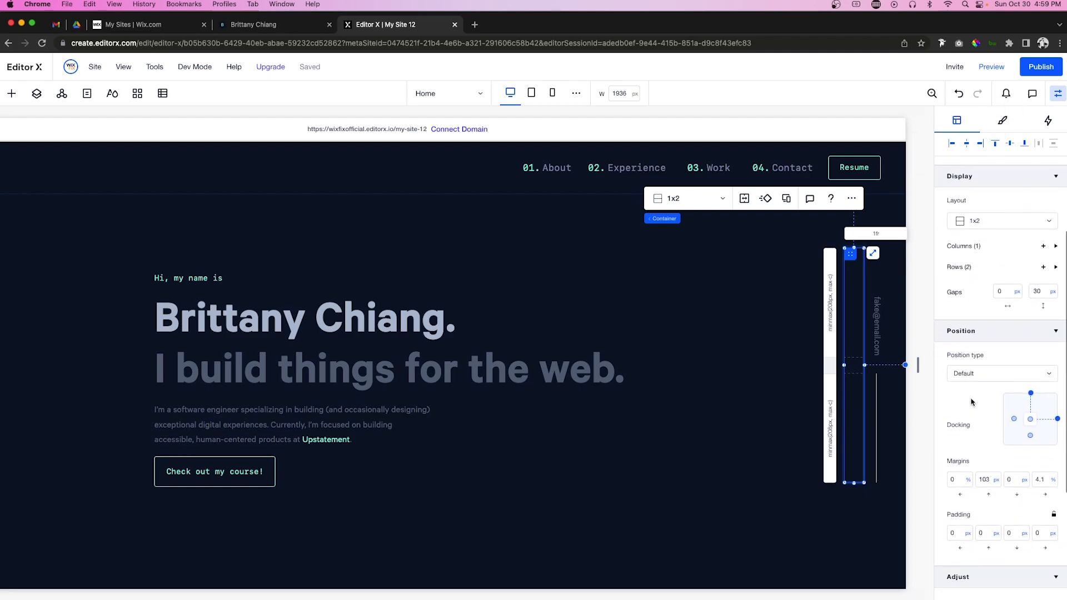
{"action": "left_click", "coordinate": [972, 374]}
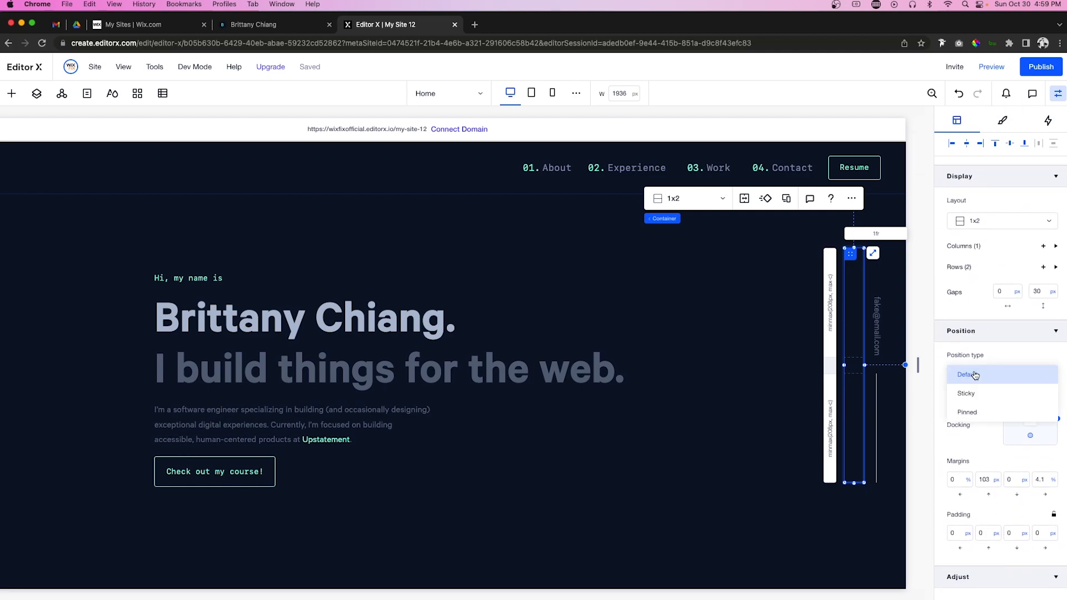
{"action": "left_click", "coordinate": [983, 413]}
{"action": "left_click", "coordinate": [976, 418]}
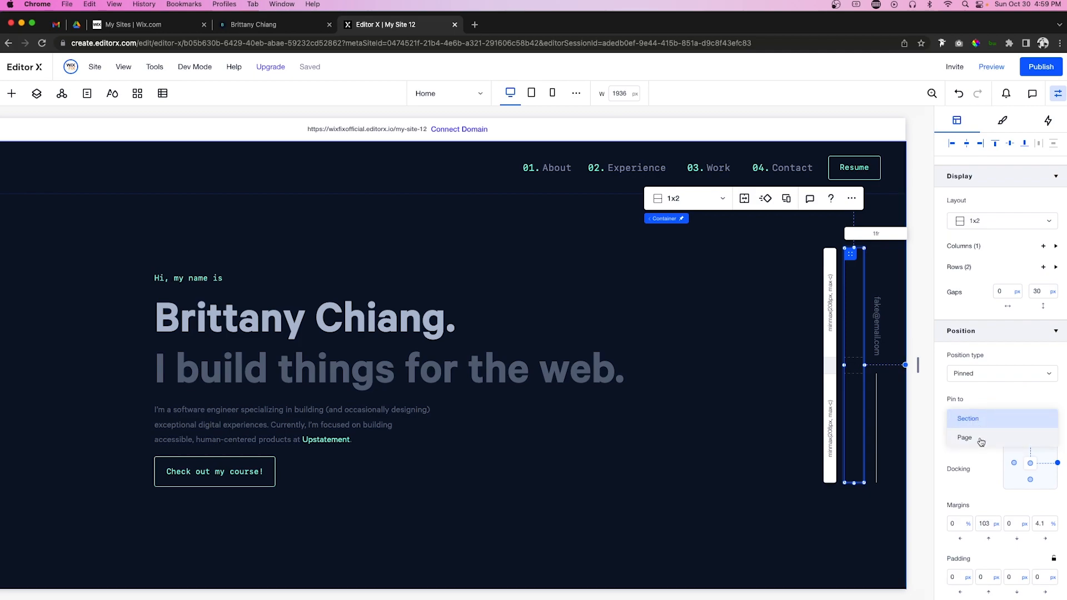
{"action": "left_click", "coordinate": [980, 438]}
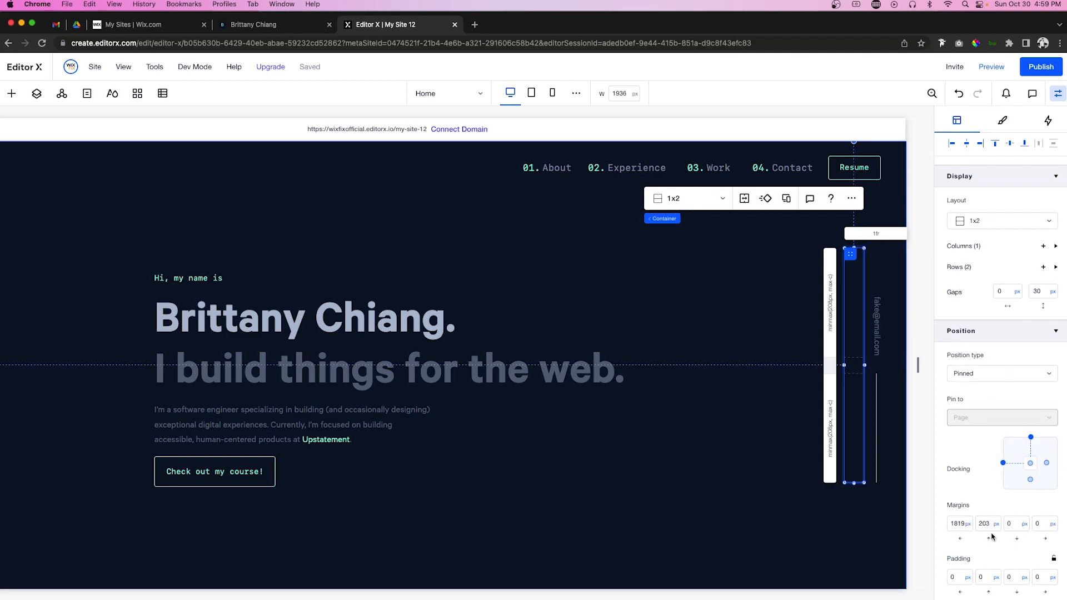
Step: Dock the email sidebar to the bottom with a 0 bottom margin
{"action": "left_click", "coordinate": [1031, 480]}
{"action": "double_click", "coordinate": [1017, 525]}
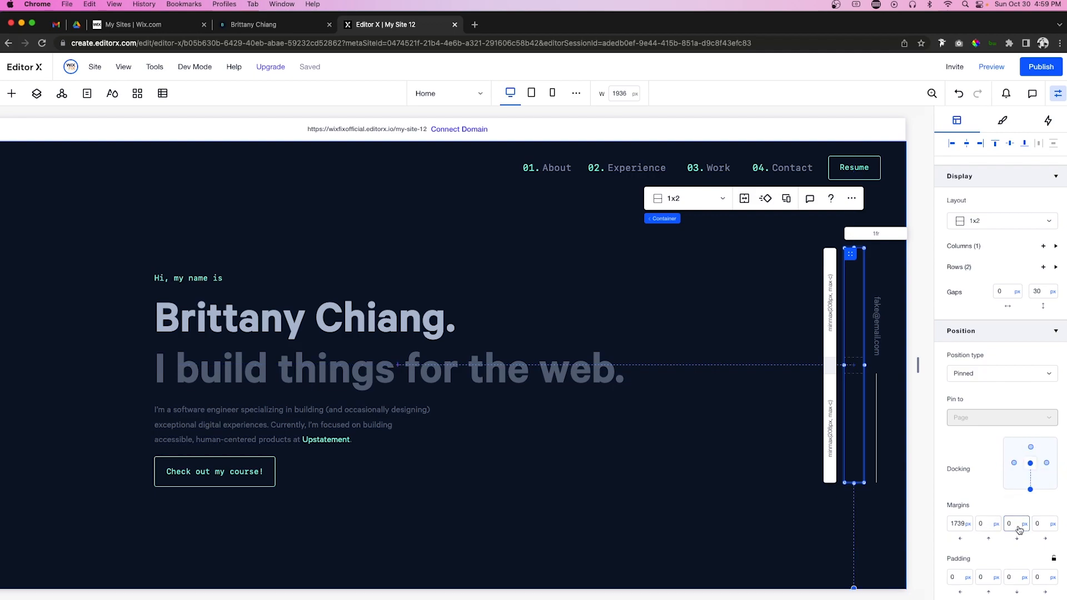
{"action": "type", "text": "0"}
{"action": "key", "text": "Return"}
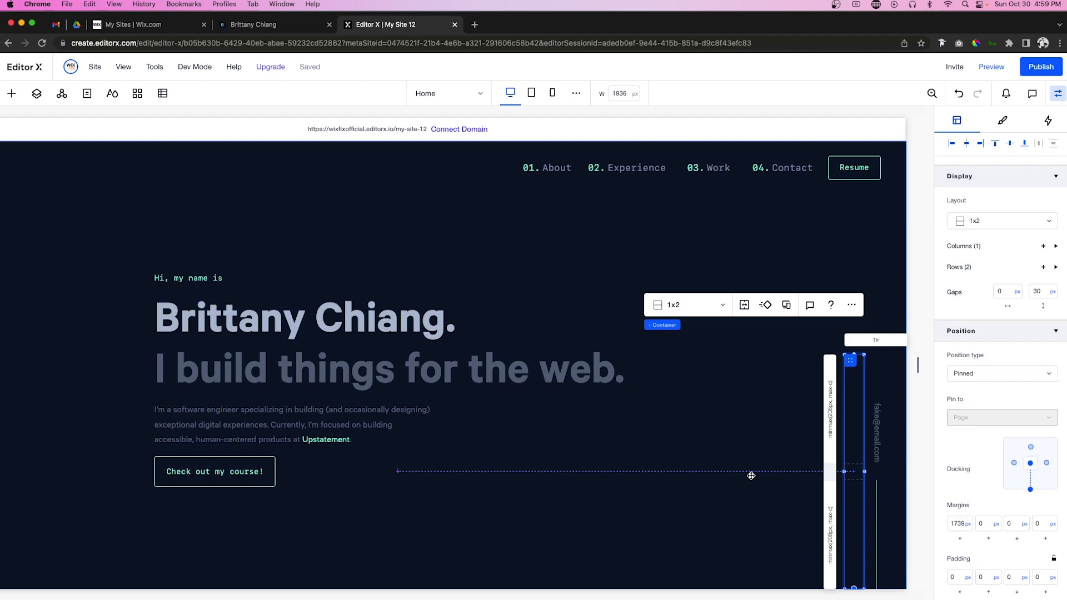
{"action": "left_click", "coordinate": [969, 526]}
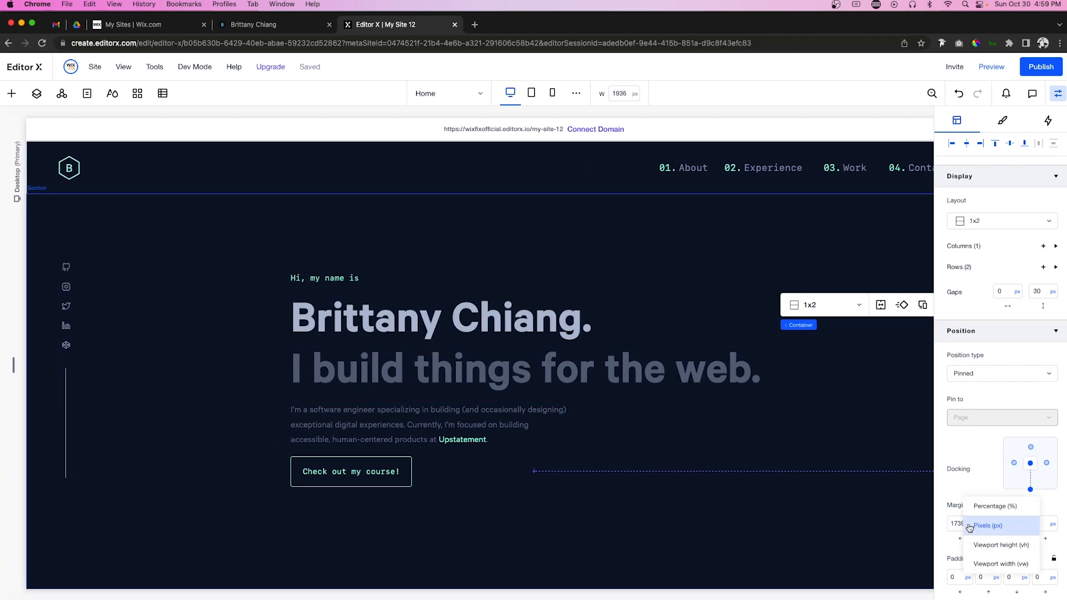
Step: Use vw for the email sidebar's left margin; bottom-dock the social sidebar with vw left margin and 0 margin
{"action": "left_click", "coordinate": [984, 563]}
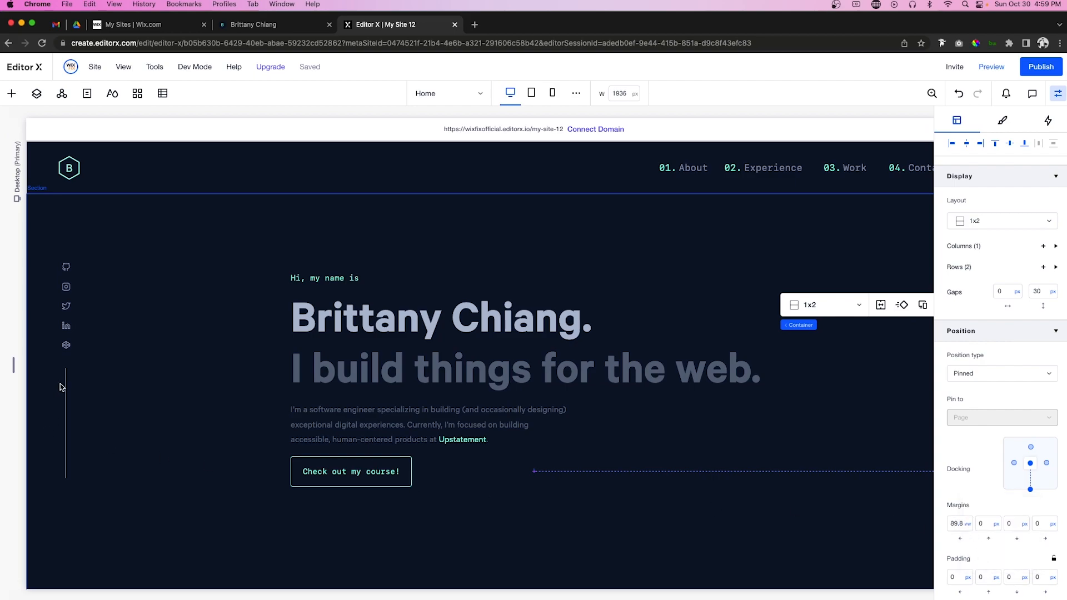
{"action": "left_click", "coordinate": [64, 362]}
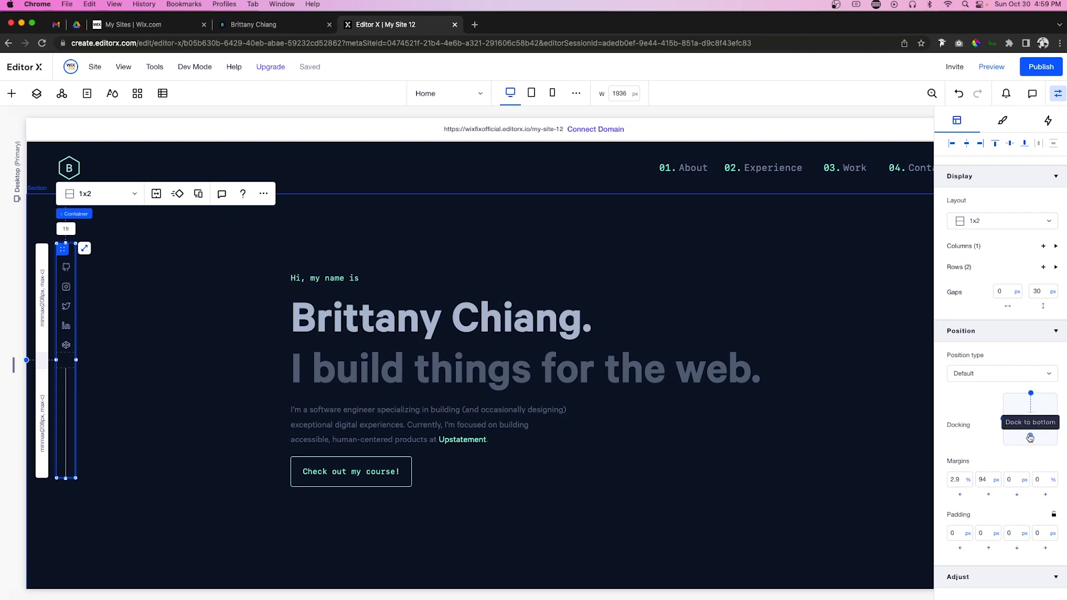
{"action": "left_click", "coordinate": [1031, 392]}
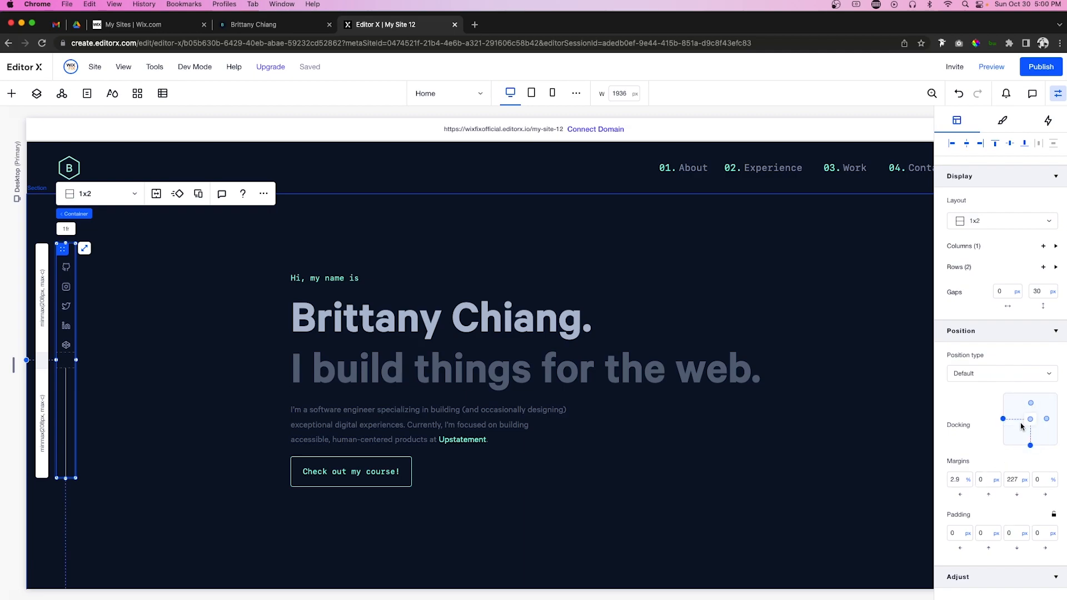
{"action": "left_click", "coordinate": [967, 482]}
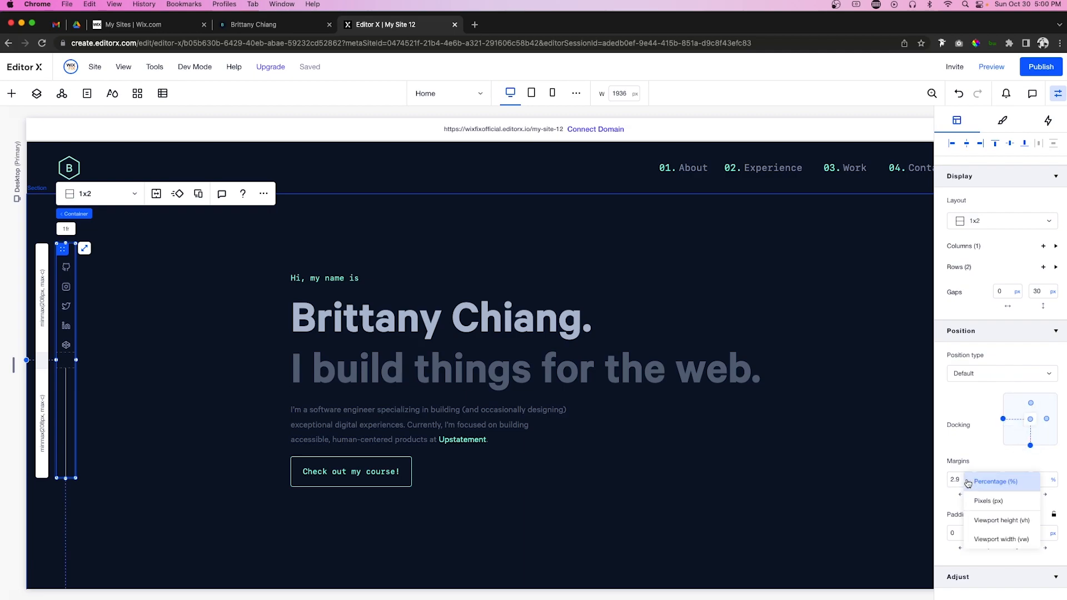
{"action": "left_click", "coordinate": [986, 536]}
{"action": "left_click", "coordinate": [1018, 481]}
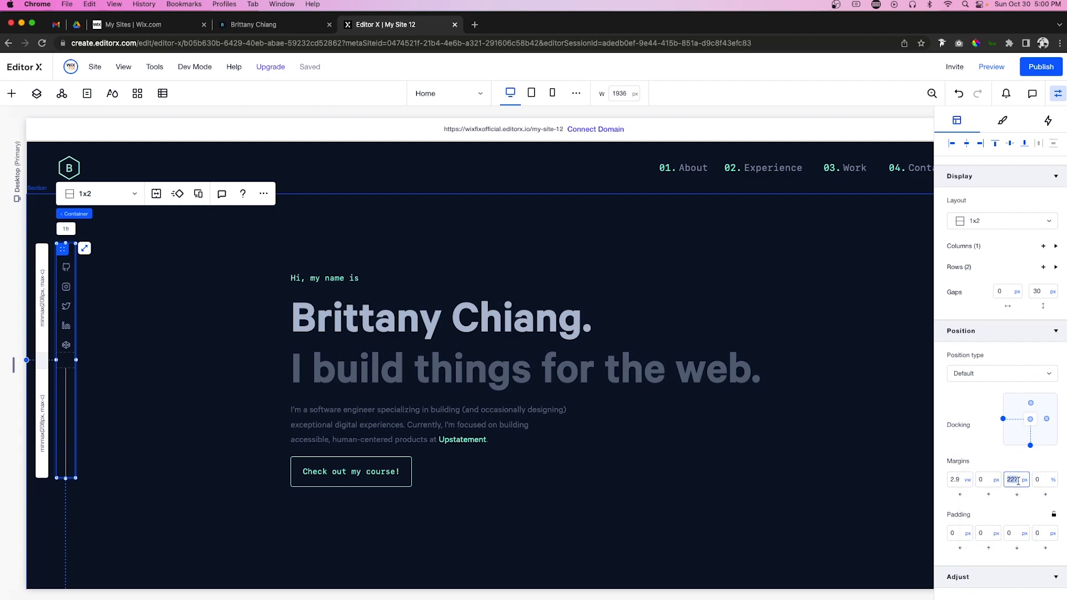
{"action": "type", "text": "0"}
{"action": "key", "text": "Return"}
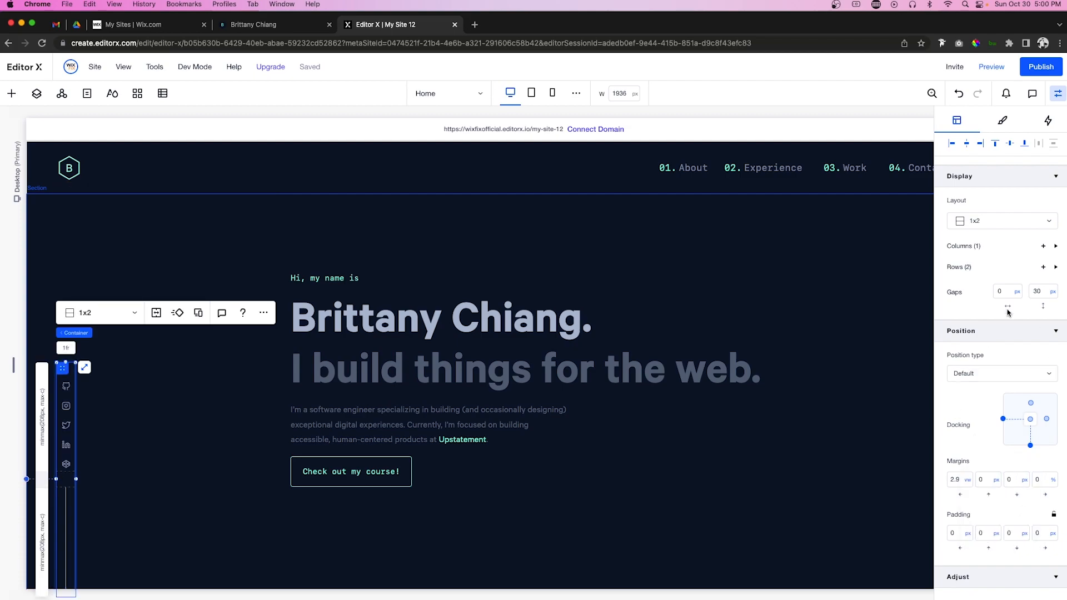
Step: Pin the social-icon sidebar to the page, docked bottom with a 0 bottom margin
{"action": "left_click", "coordinate": [987, 373]}
{"action": "left_click", "coordinate": [980, 409]}
{"action": "left_click", "coordinate": [992, 423]}
{"action": "left_click", "coordinate": [990, 437]}
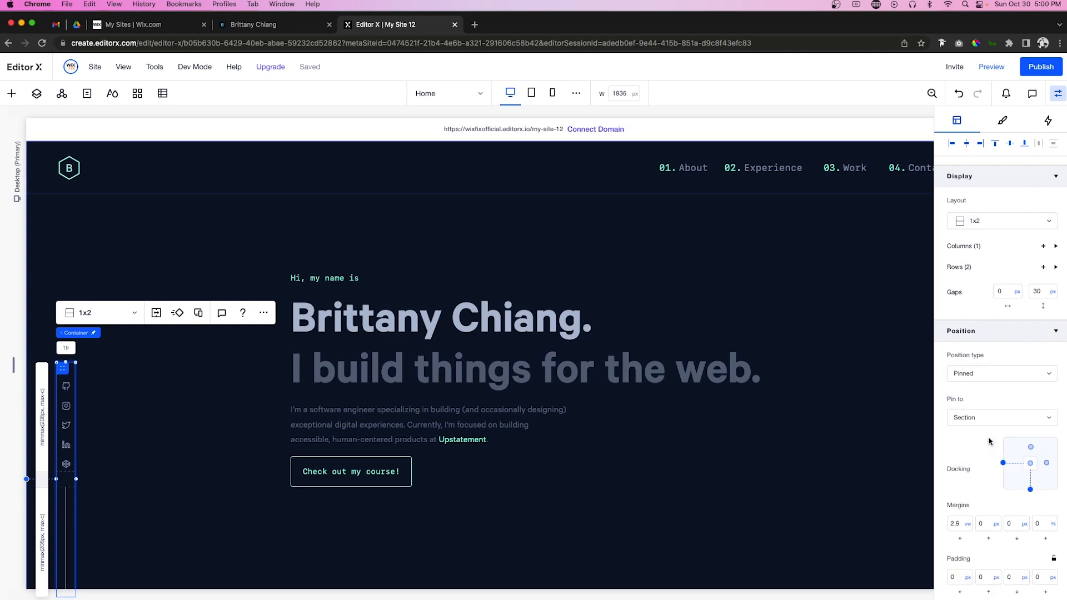
{"action": "left_click", "coordinate": [1031, 481]}
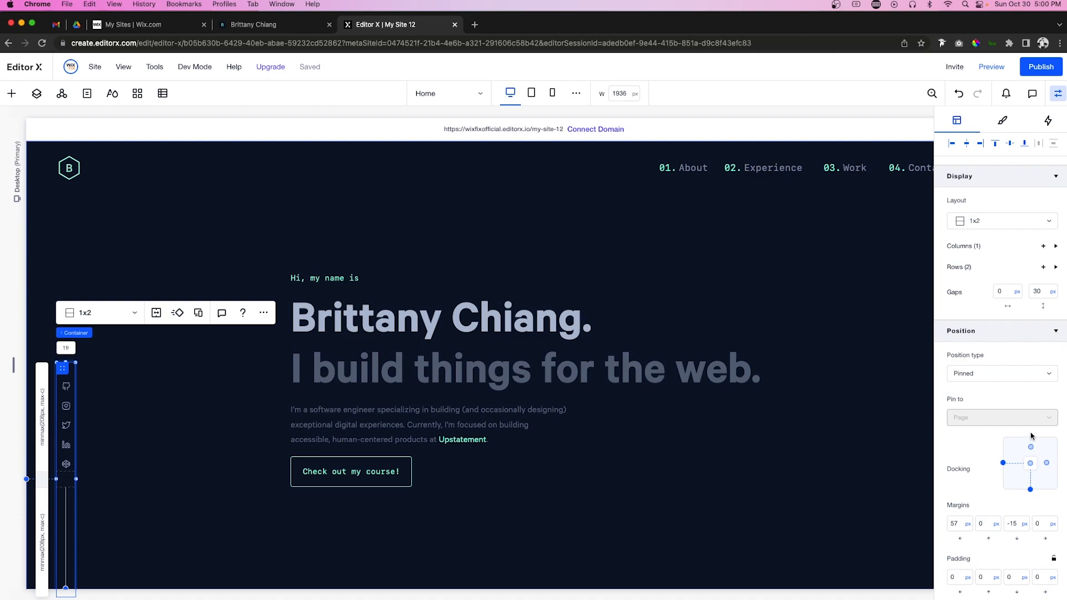
{"action": "left_click", "coordinate": [1017, 527]}
{"action": "key", "text": "Return"}
{"action": "scroll", "coordinate": [653, 378], "scroll_direction": "right", "scroll_amount": 3}
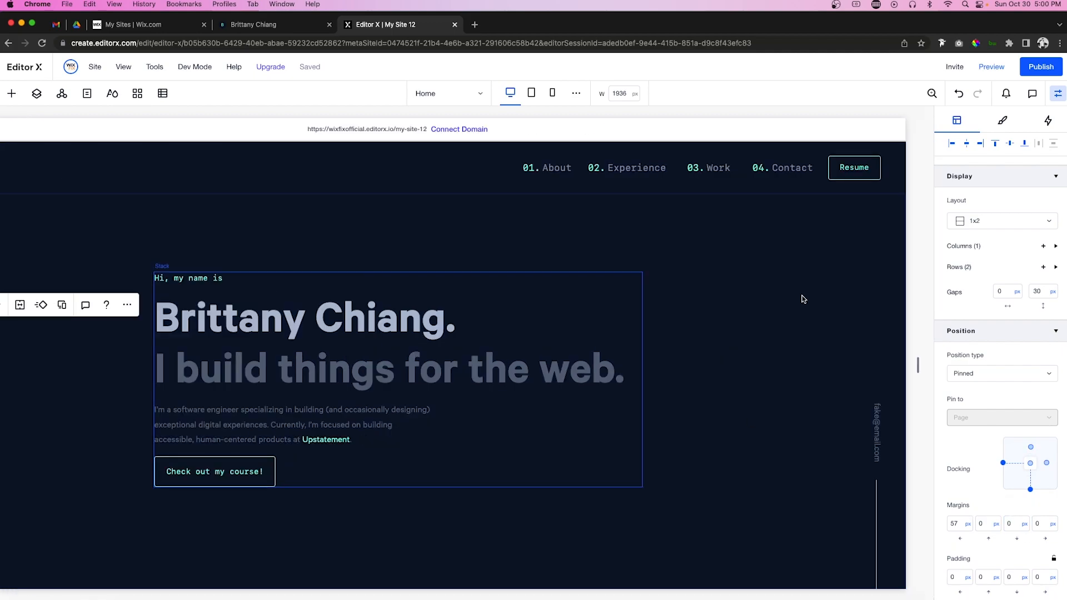
Step: Preview the site, scroll down to Get In Touch and back up, then return to the editor
{"action": "left_click", "coordinate": [990, 74]}
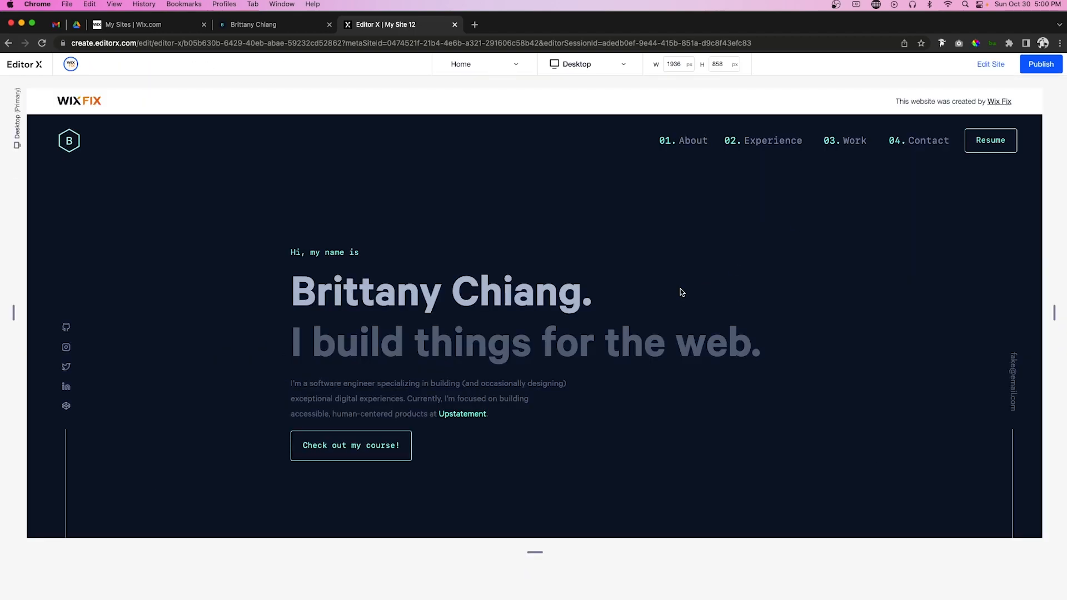
{"action": "scroll", "coordinate": [681, 292], "scroll_direction": "down", "scroll_amount": 3}
{"action": "scroll", "coordinate": [681, 292], "scroll_direction": "down", "scroll_amount": 5}
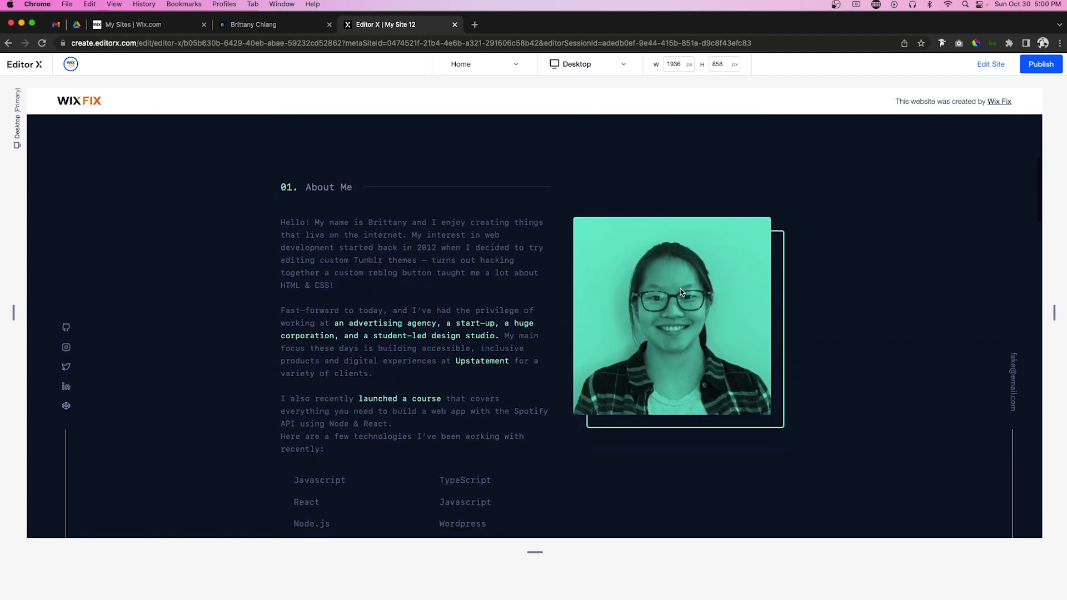
{"action": "scroll", "coordinate": [939, 374], "scroll_direction": "down", "scroll_amount": 2}
{"action": "scroll", "coordinate": [939, 376], "scroll_direction": "down", "scroll_amount": 6}
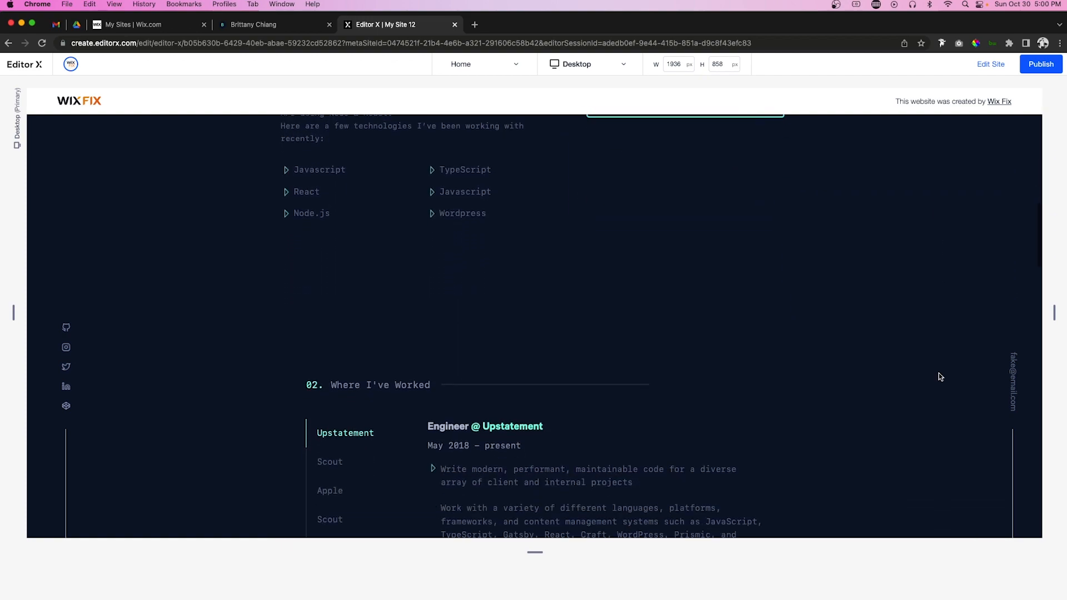
{"action": "scroll", "coordinate": [938, 376], "scroll_direction": "down", "scroll_amount": 8}
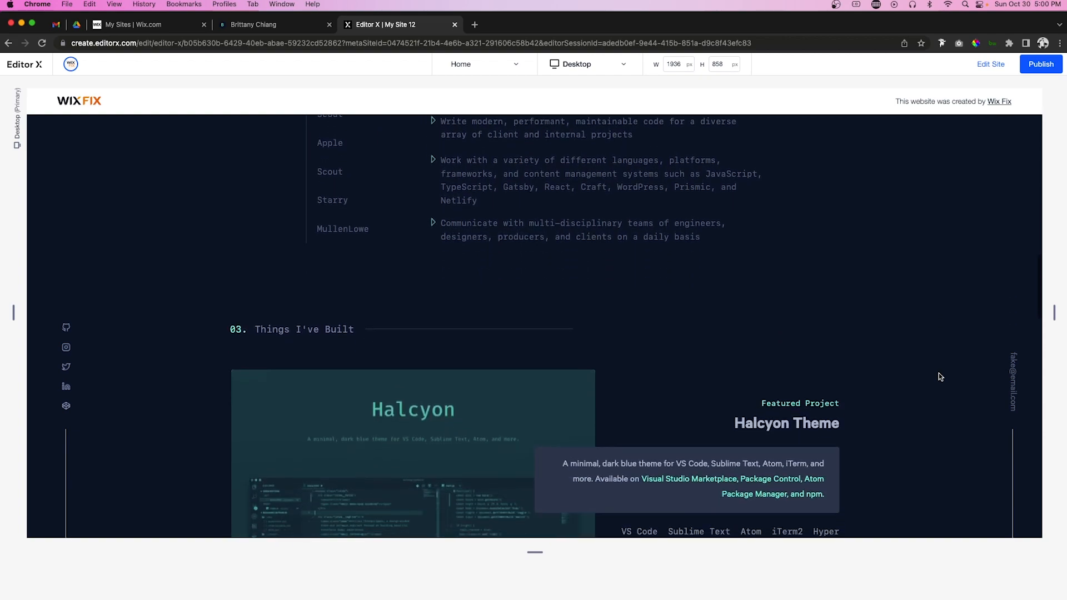
{"action": "scroll", "coordinate": [938, 376], "scroll_direction": "down", "scroll_amount": 8}
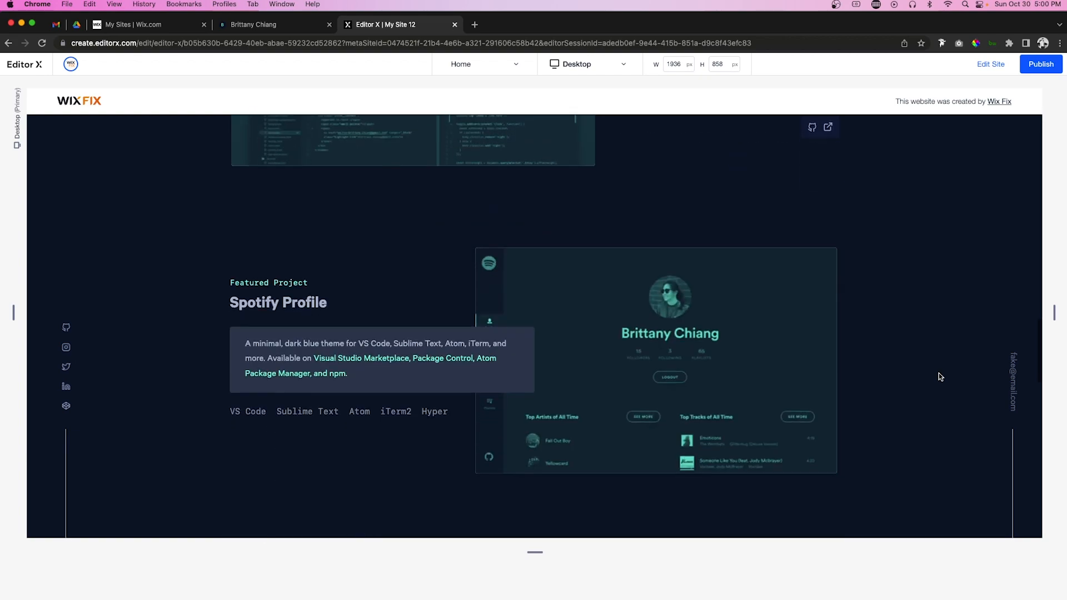
{"action": "scroll", "coordinate": [939, 376], "scroll_direction": "down", "scroll_amount": 8}
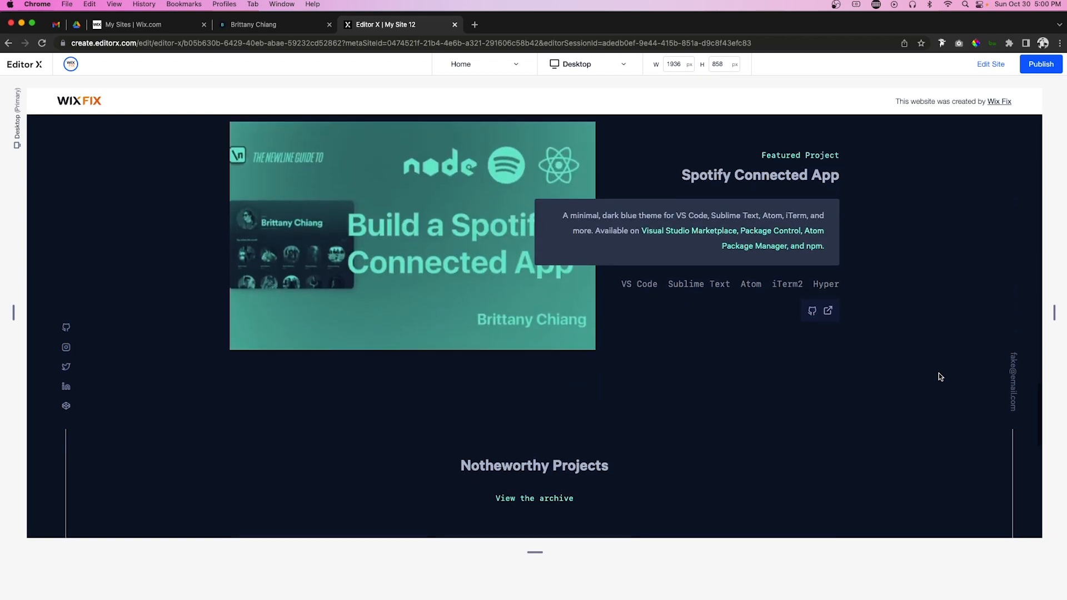
{"action": "scroll", "coordinate": [939, 376], "scroll_direction": "down", "scroll_amount": 6}
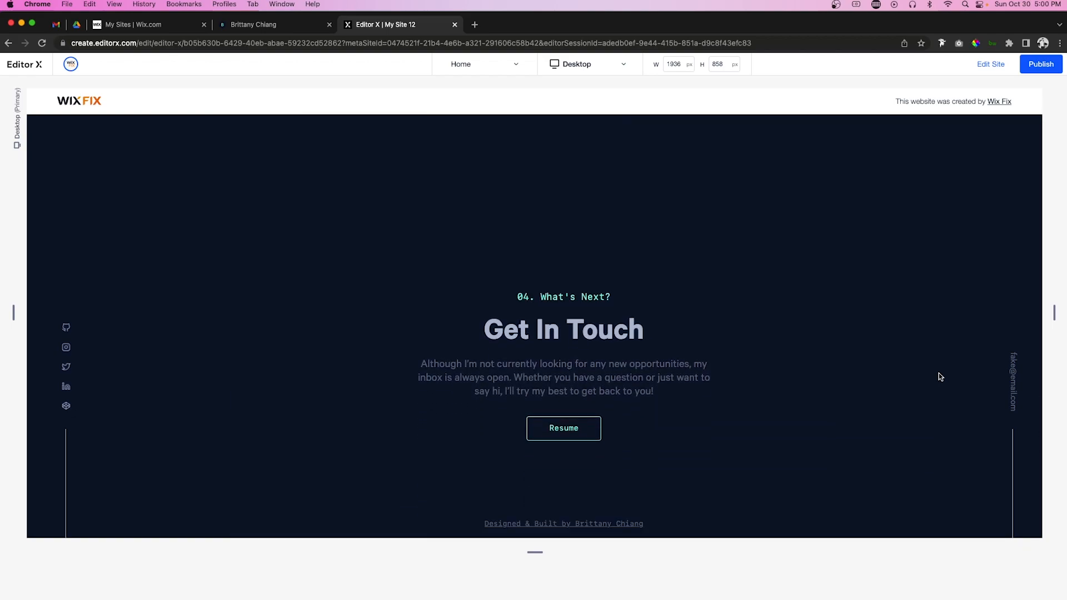
{"action": "scroll", "coordinate": [938, 376], "scroll_direction": "up", "scroll_amount": 20}
{"action": "scroll", "coordinate": [939, 376], "scroll_direction": "up", "scroll_amount": 2}
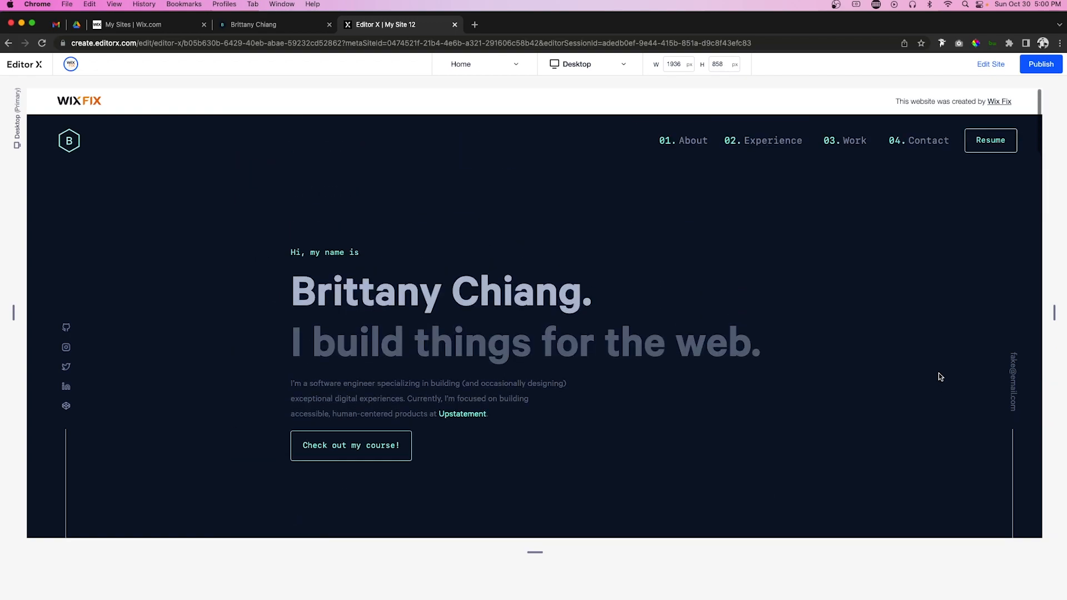
{"action": "left_click", "coordinate": [991, 64]}
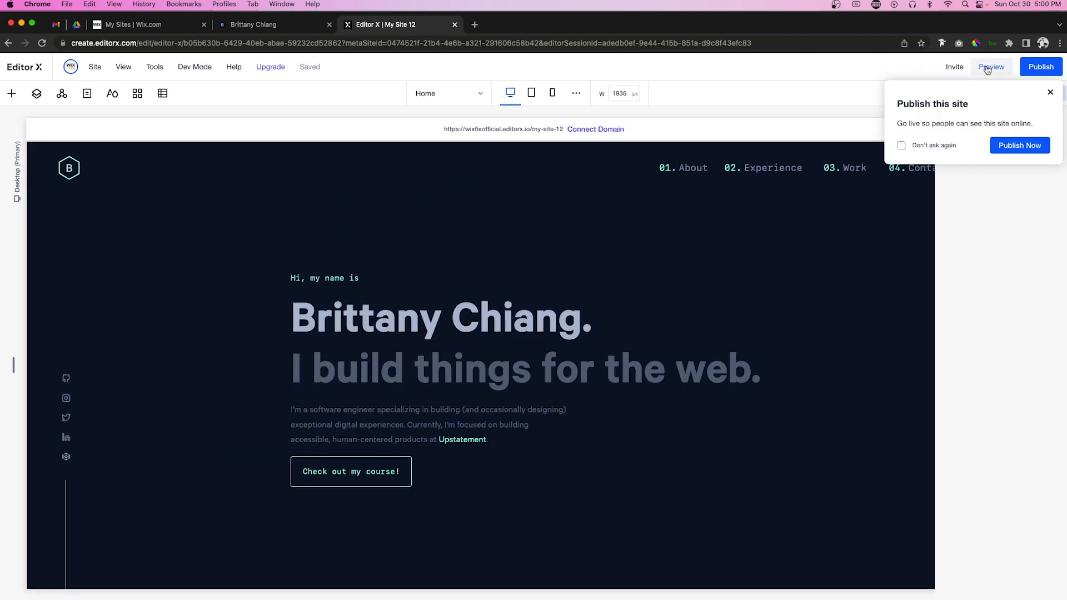